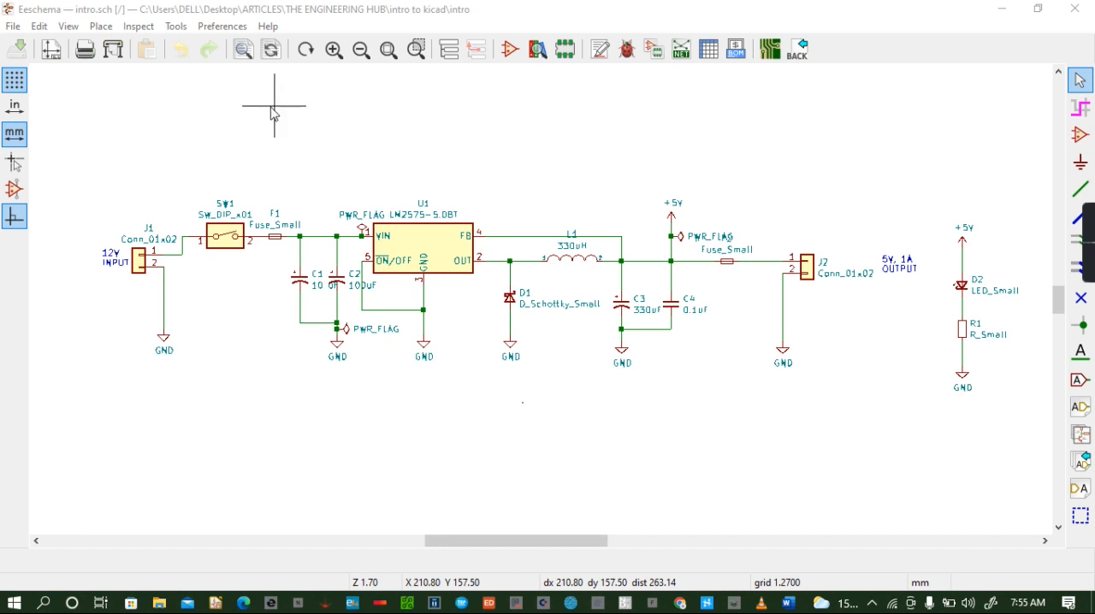
- Run the electrical rules check on the schematic and close the checker
click(627, 49)
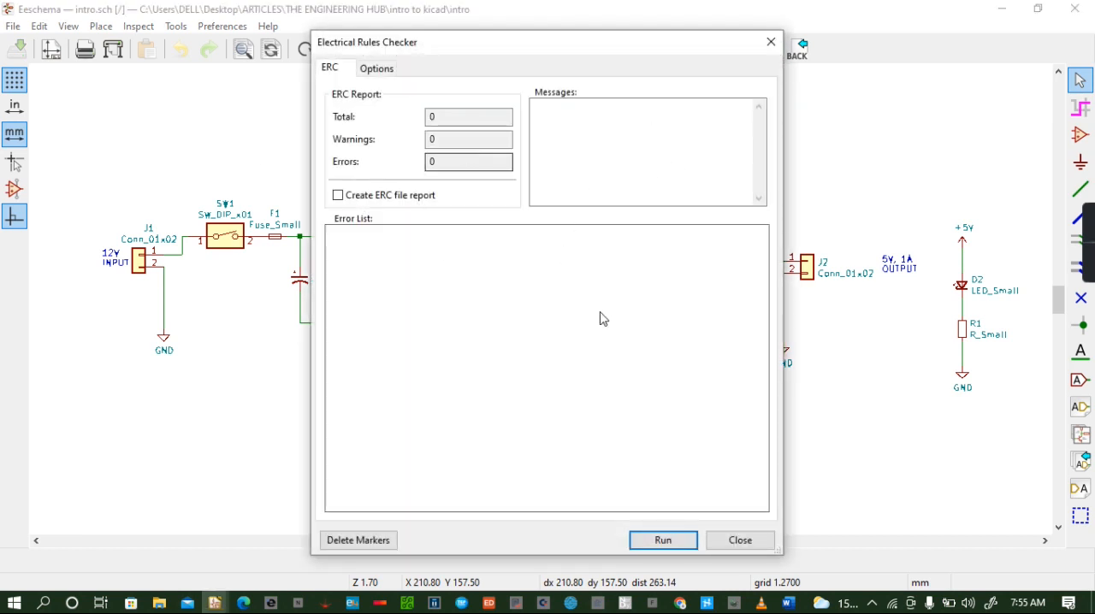
click(666, 540)
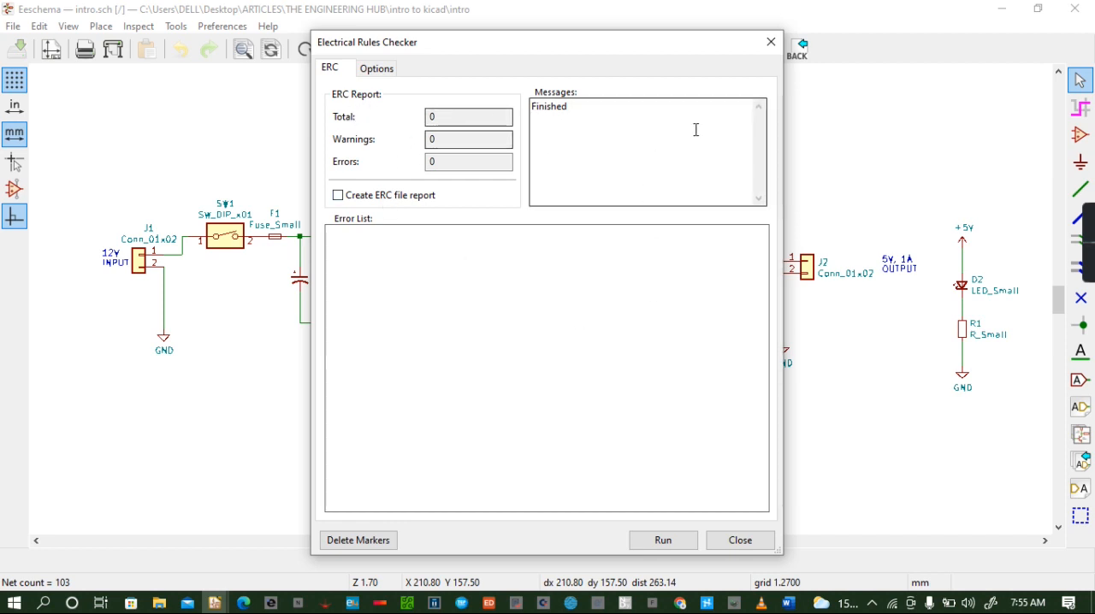
click(742, 540)
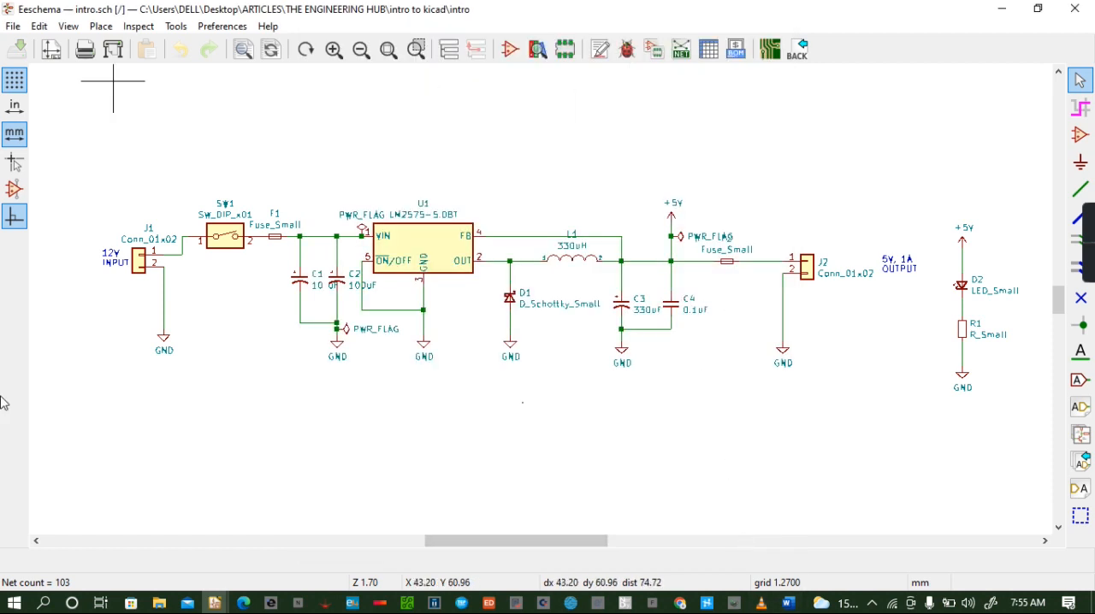
- Load the symbol-to-footprint assignments, dismiss the library loading errors, and apply the existing assignments while saving the schematic
click(656, 53)
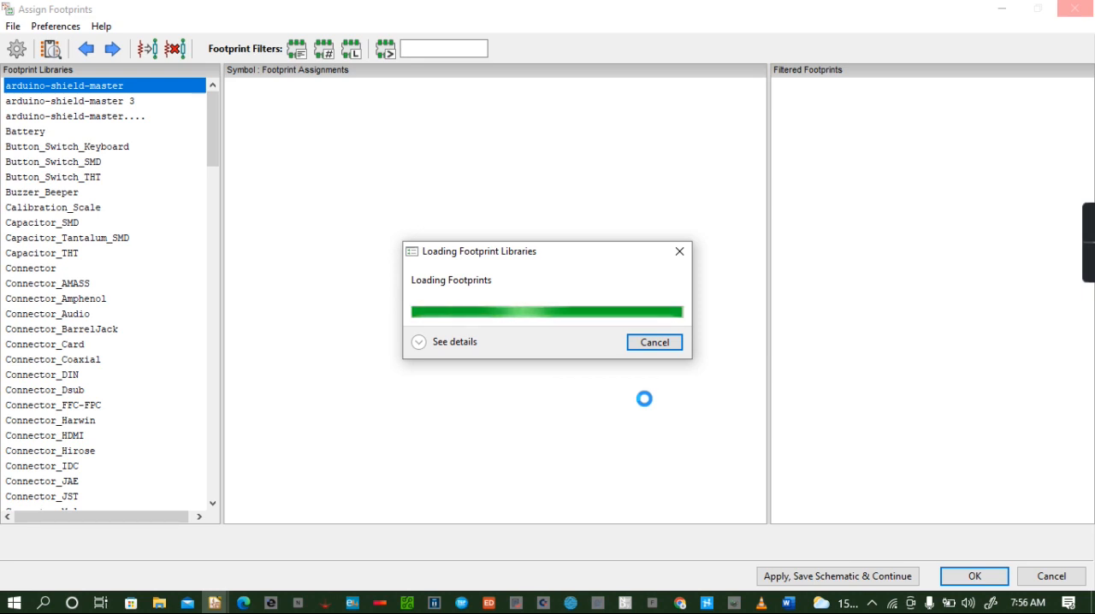
click(654, 343)
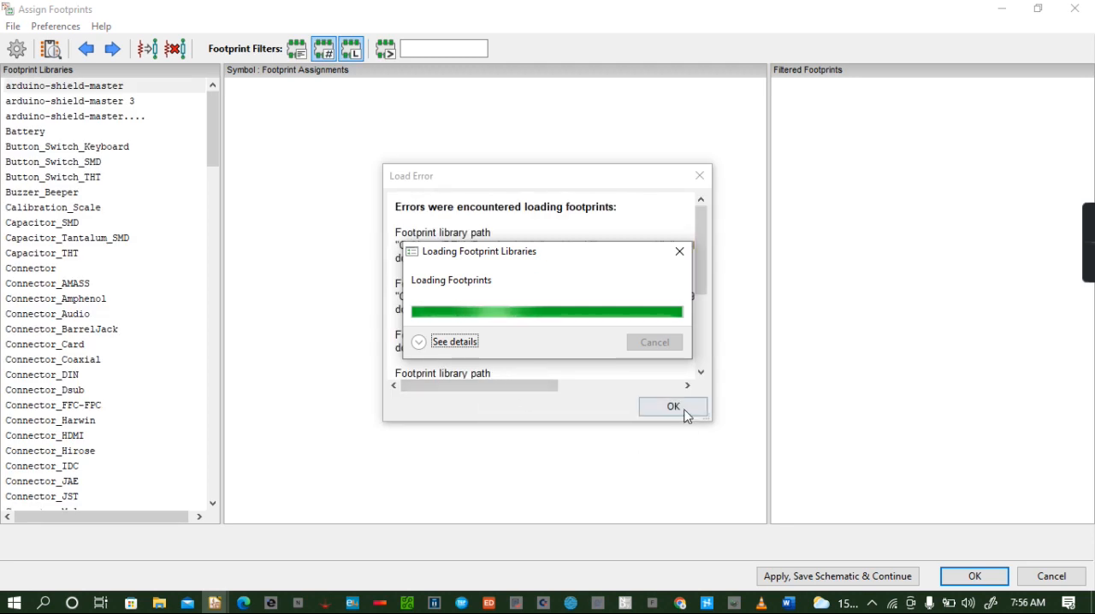
click(684, 410)
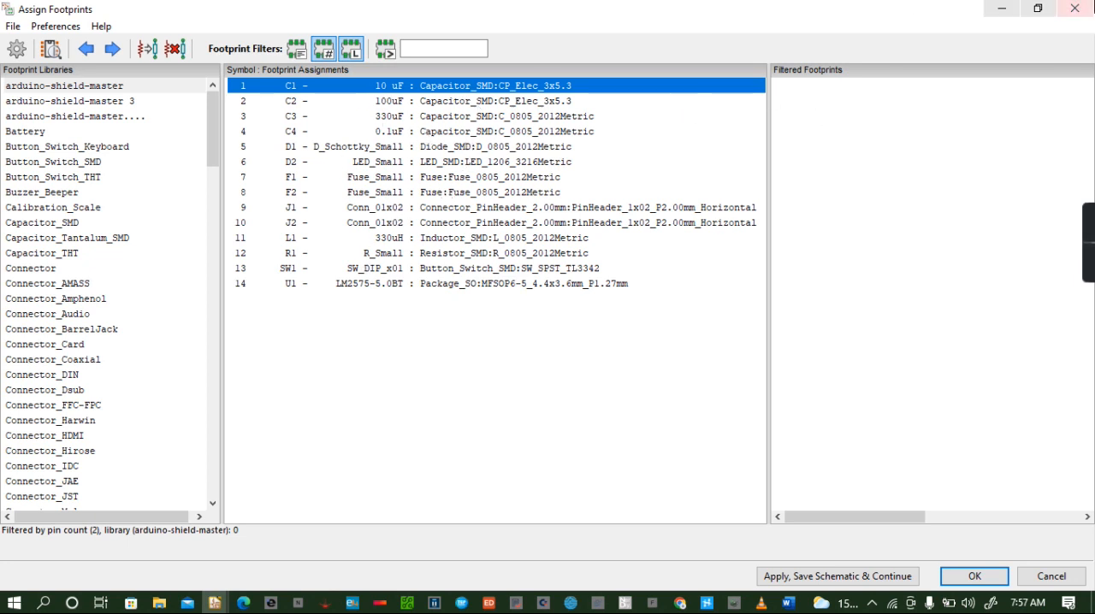
click(911, 578)
click(973, 577)
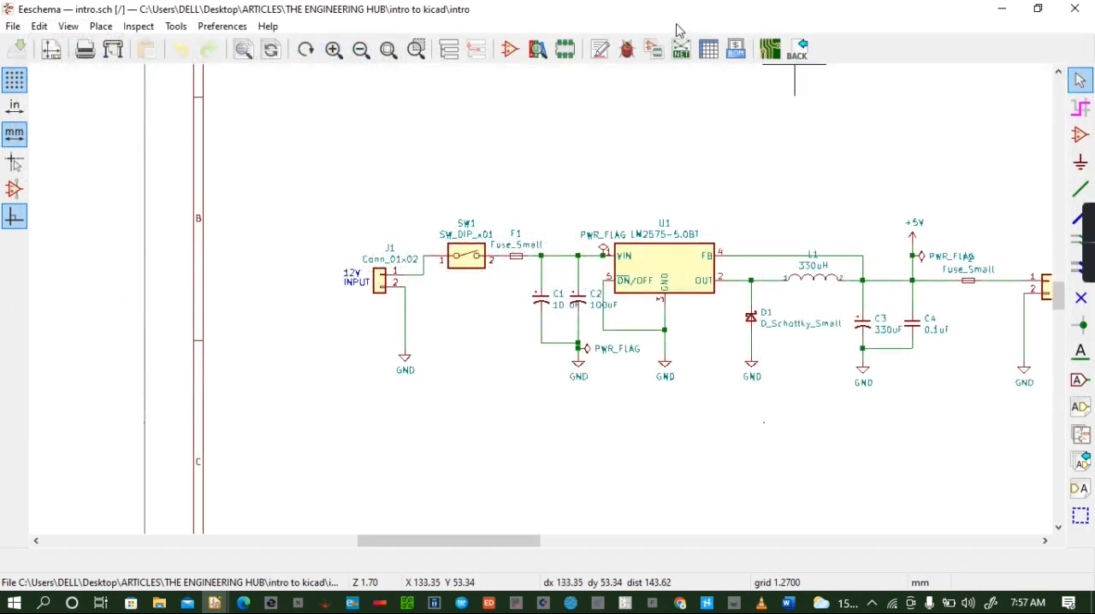
- Generate the schematic's netlist in the default Pcbnew format and save it as intro in the project folder
click(682, 51)
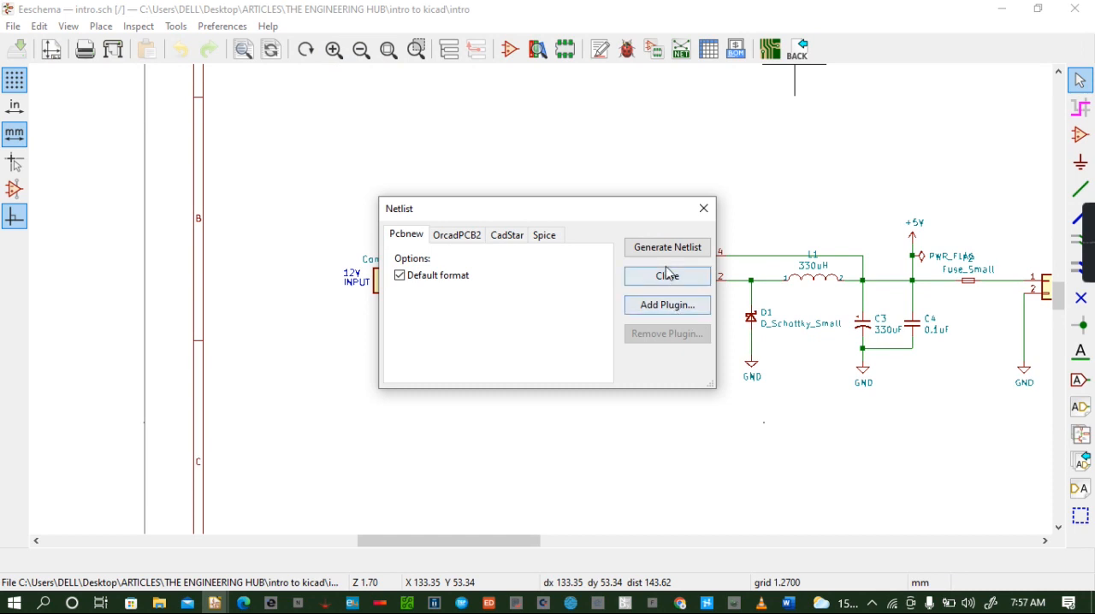
key(Return)
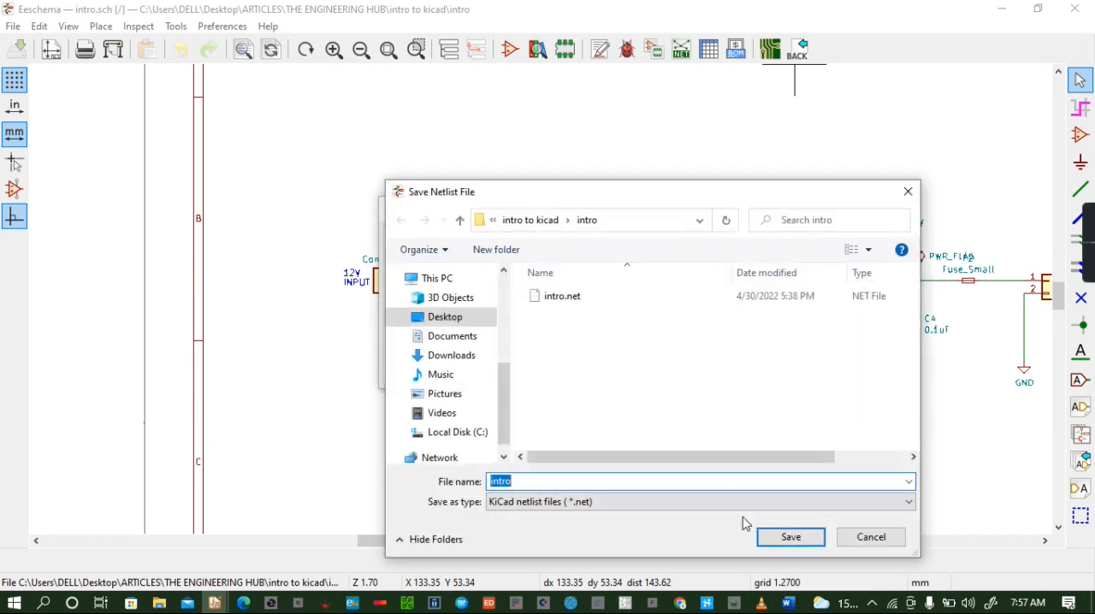
click(791, 537)
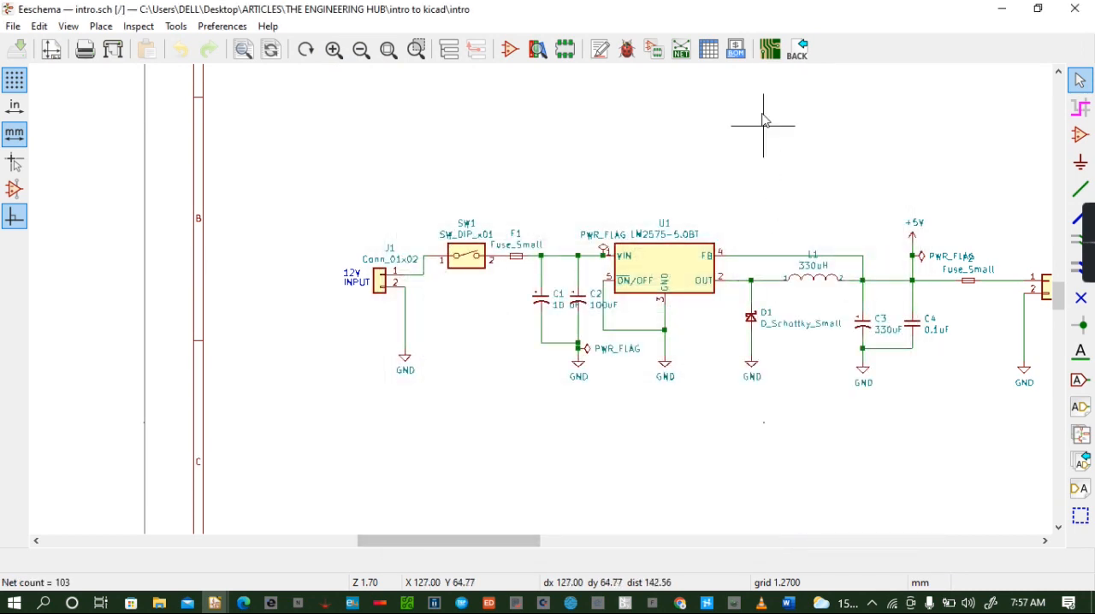
- Generate a bill of materials with the bom_csv_grouped_by_value_with_fp plugin
click(737, 50)
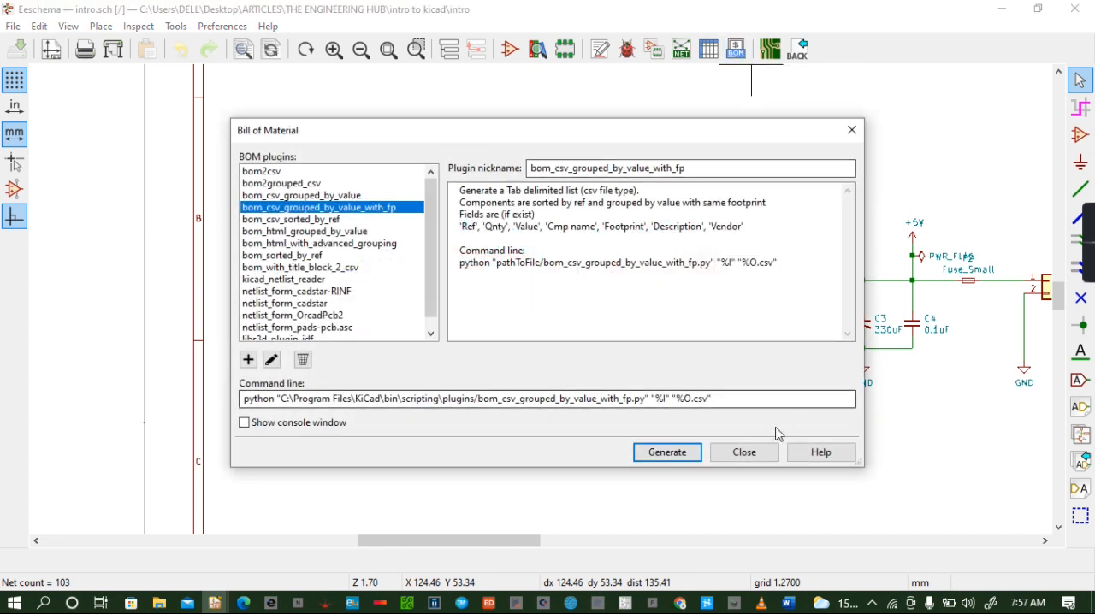
click(683, 458)
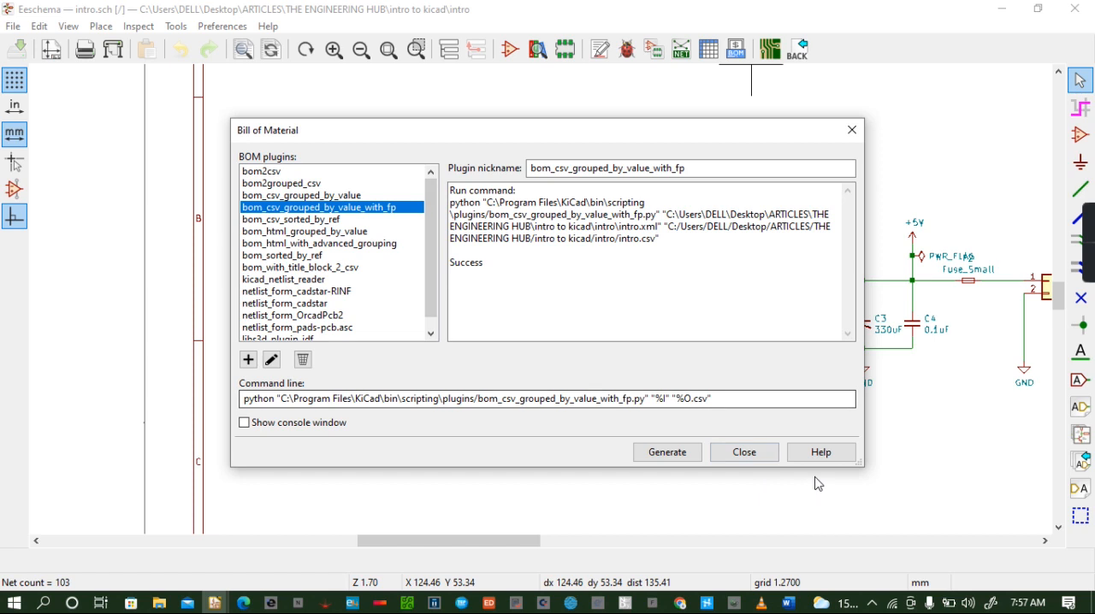
click(744, 452)
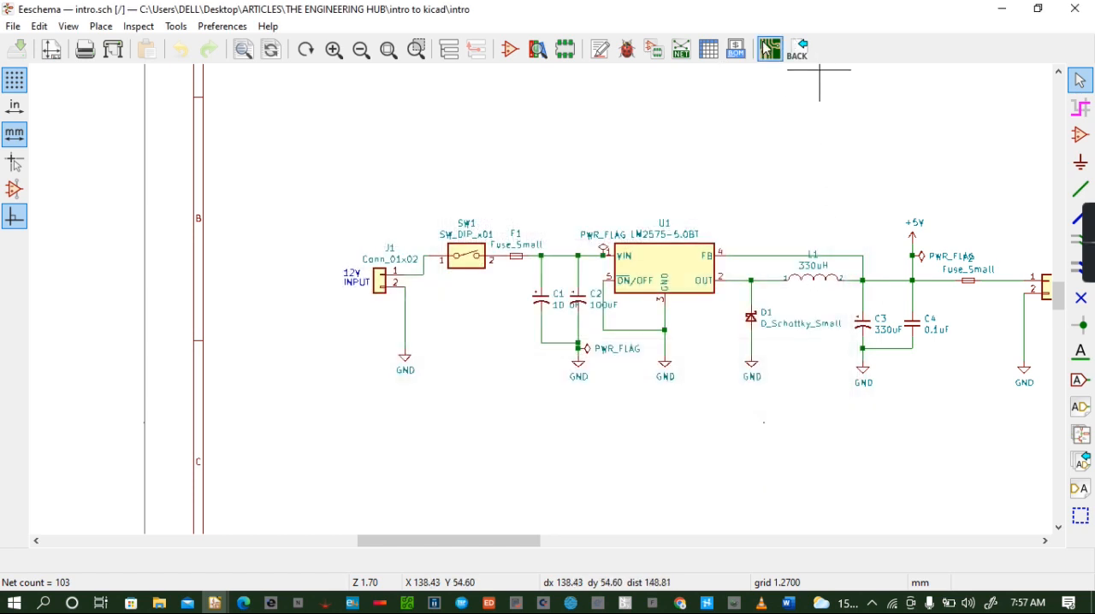
- Open the board in Pcbnew and set its title block issue date to 2022-06-21 and title to POWER SUPPLY SYSTEM
click(766, 49)
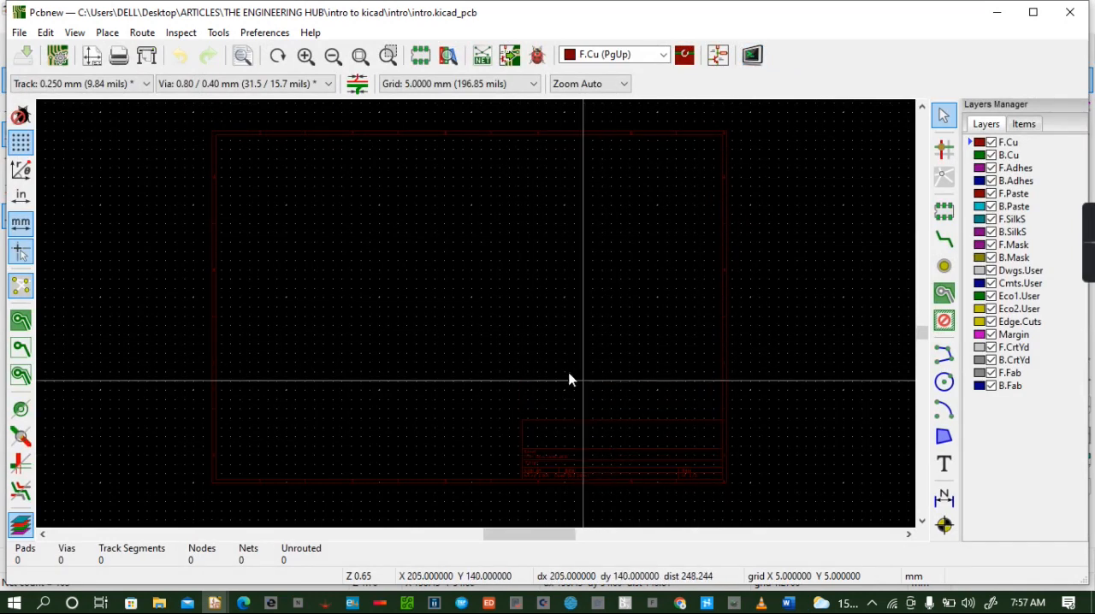
scroll(566, 376, up, 1)
scroll(476, 318, up, 4)
click(921, 521)
click(921, 521)
click(921, 521)
click(922, 522)
click(922, 522)
click(921, 522)
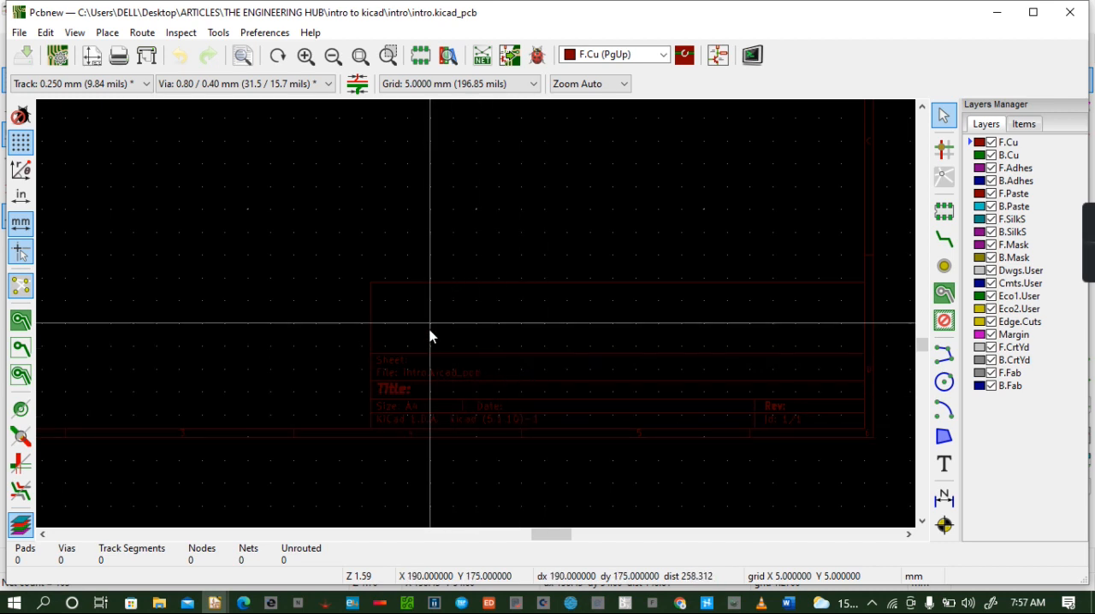
click(94, 58)
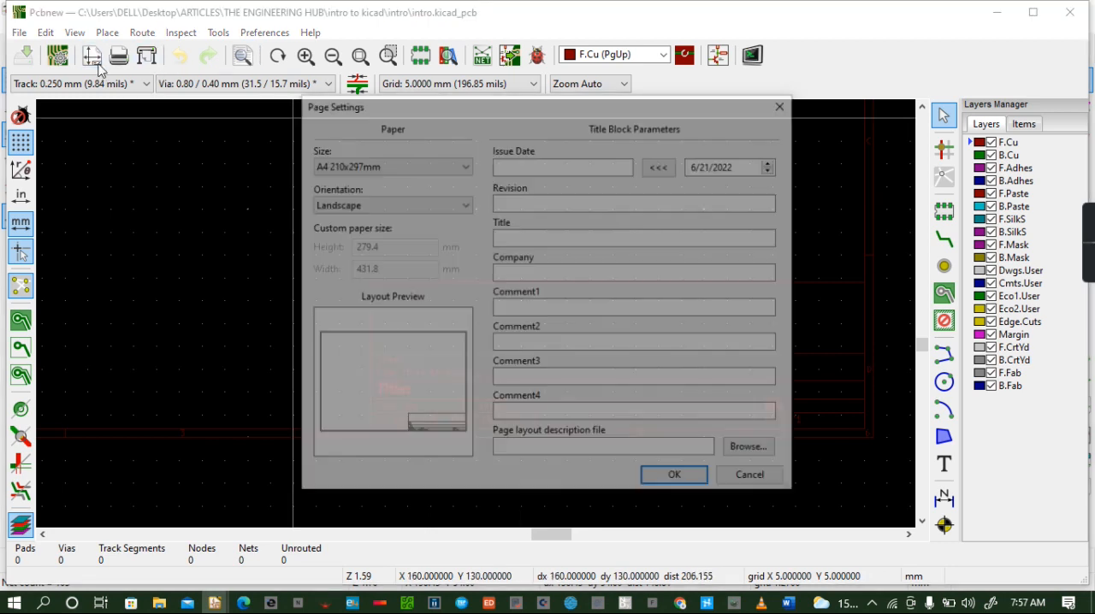
click(670, 167)
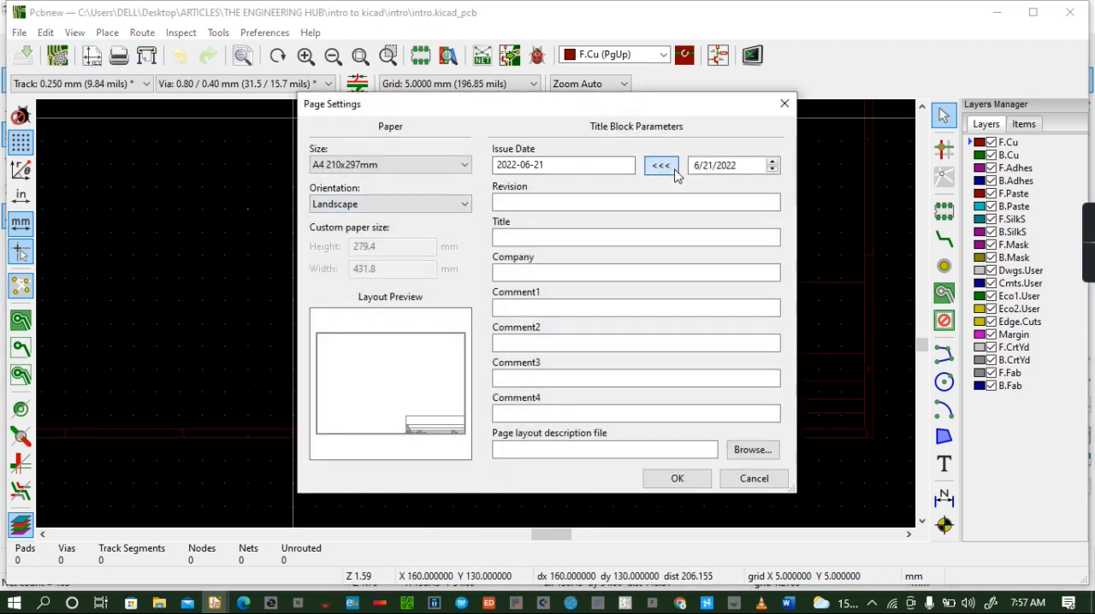
click(532, 239)
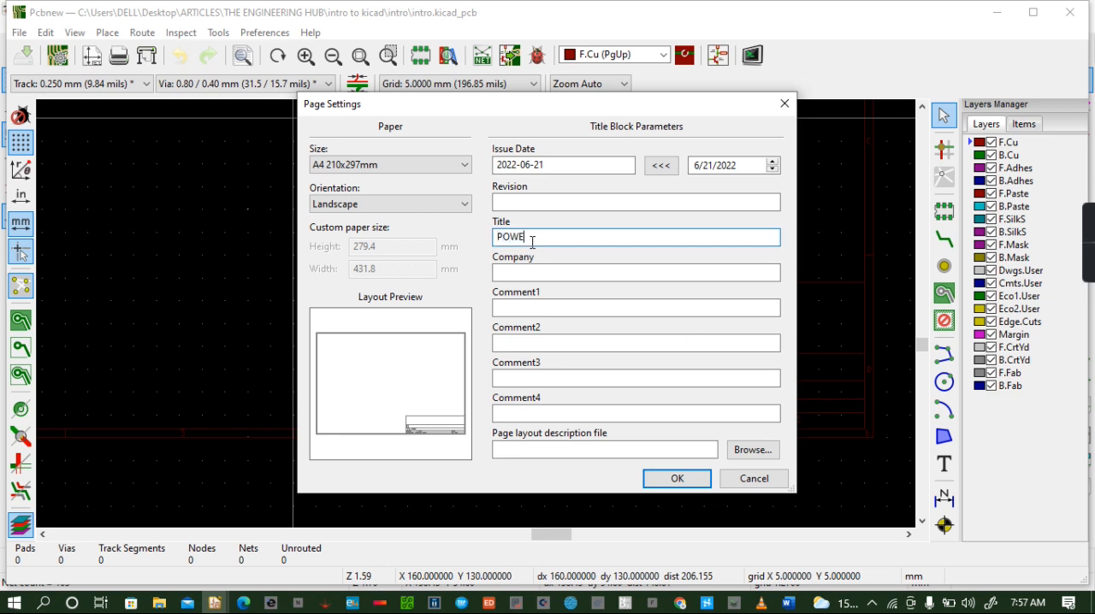
text(POWER-SUPPLY SYSTEM)
click(693, 481)
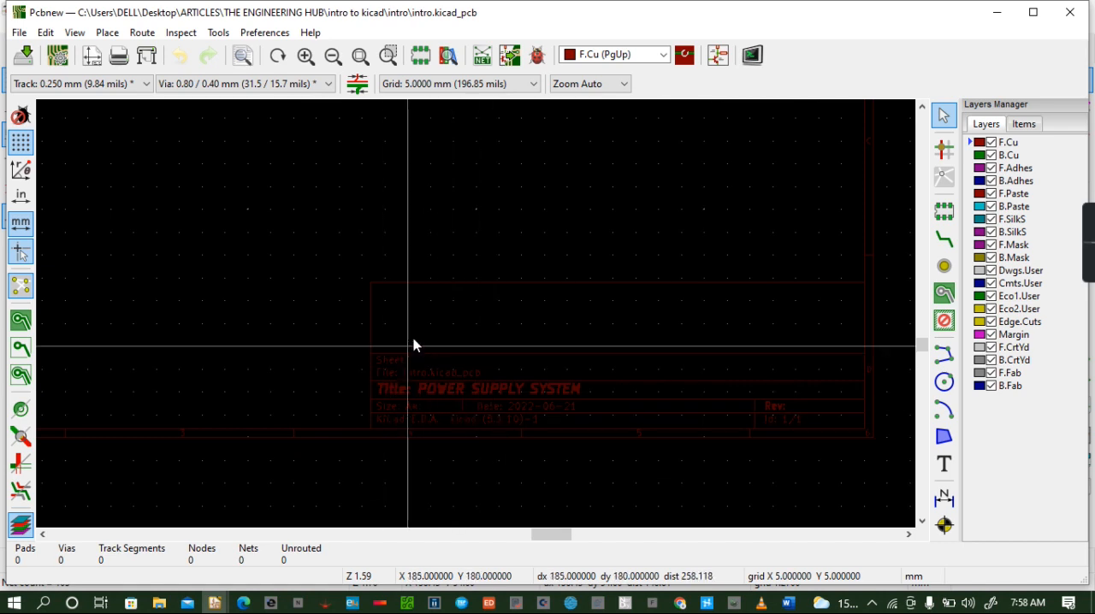
- Enter the designer's full name as the company in the board's title block
click(91, 55)
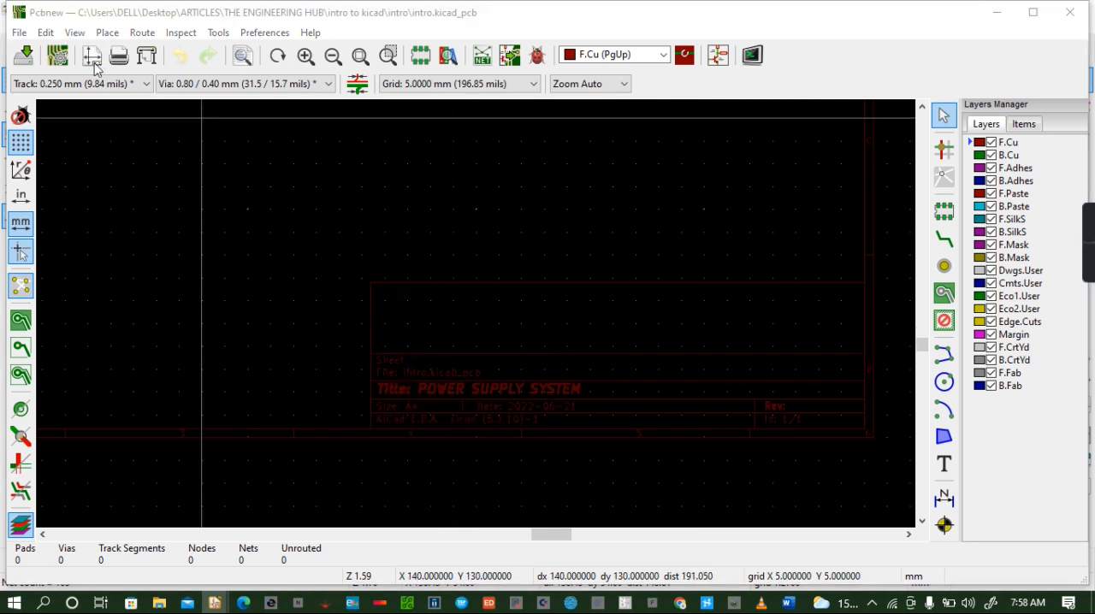
click(520, 272)
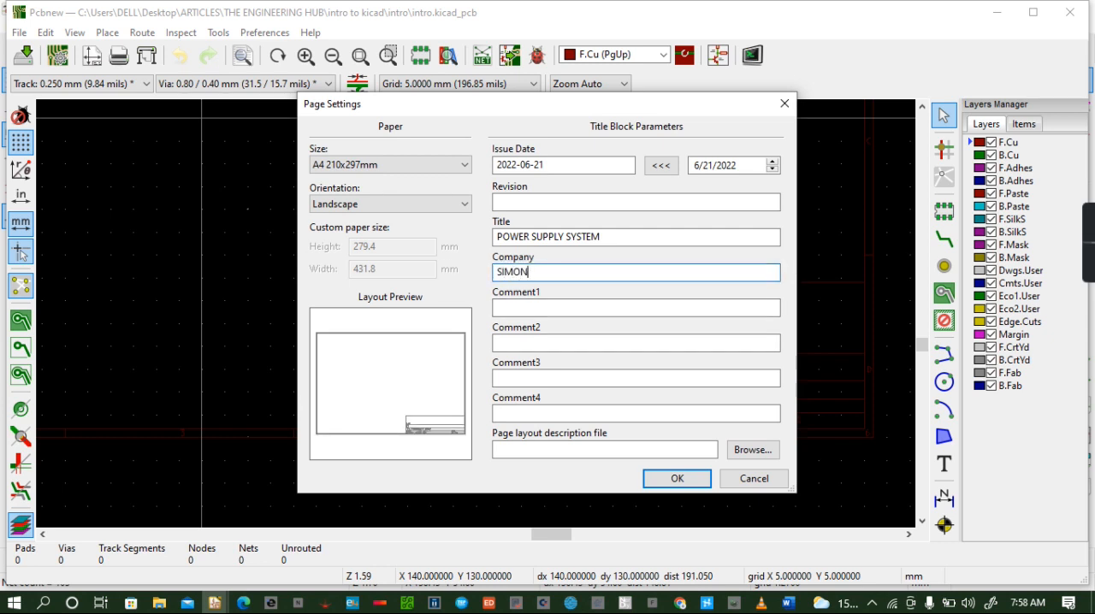
text(SIMON MUNYUA MUGO)
click(688, 476)
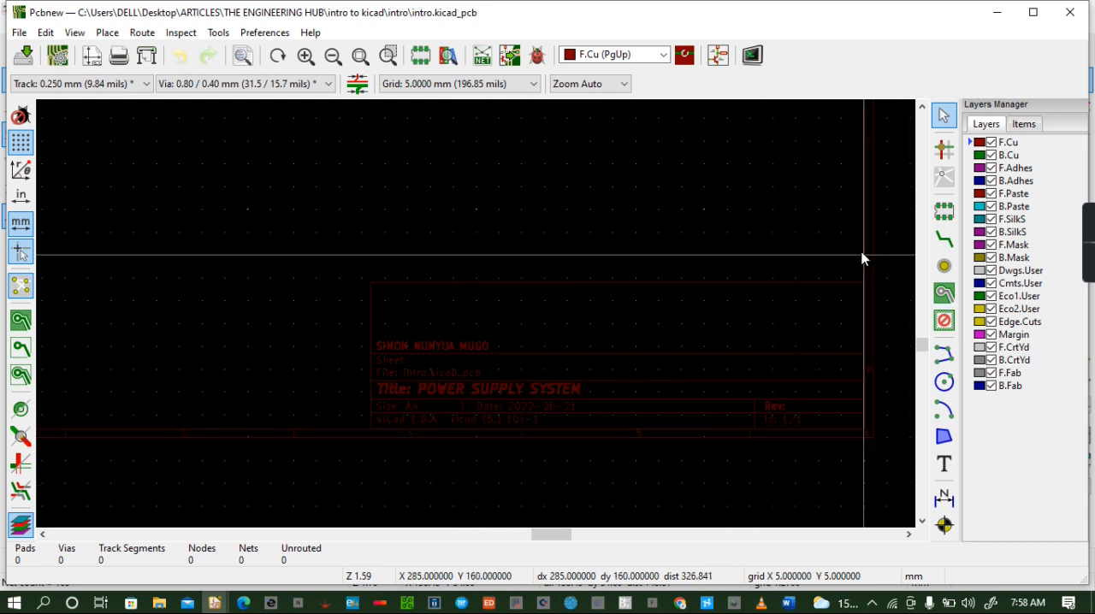
- Update the PCB from the schematic, keeping existing symbol-to-footprint associations, and place the imported footprint cluster inside the sheet frame
mouse_move(921, 349)
mouse_down()
mouse_move(914, 113)
mouse_move(924, 313)
mouse_move(935, 302)
mouse_move(924, 362)
mouse_move(929, 338)
mouse_up()
scroll(215, 311, down, 1)
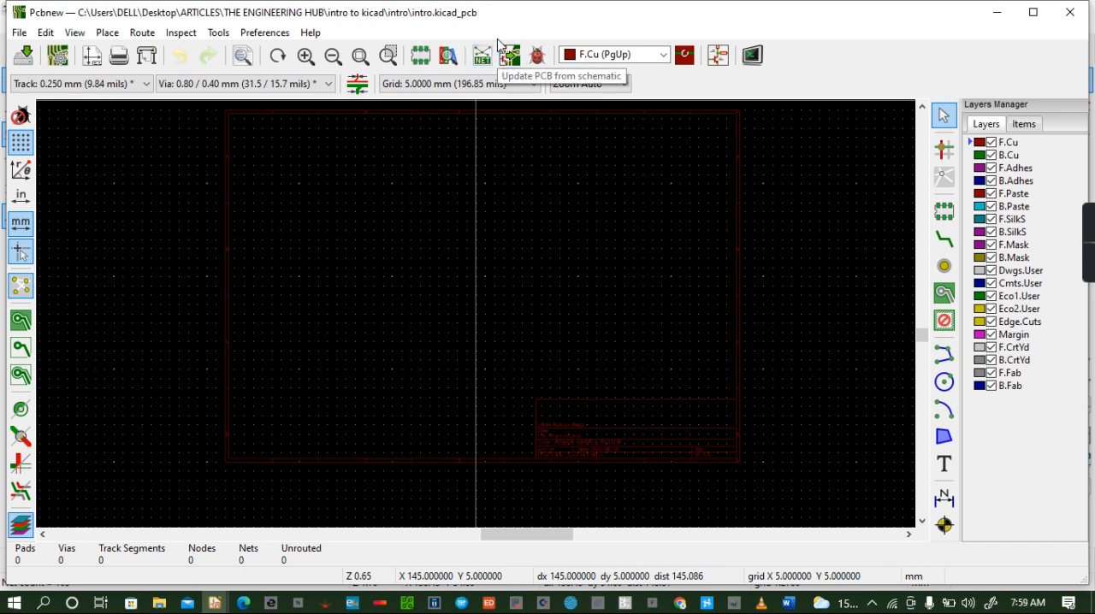
click(716, 57)
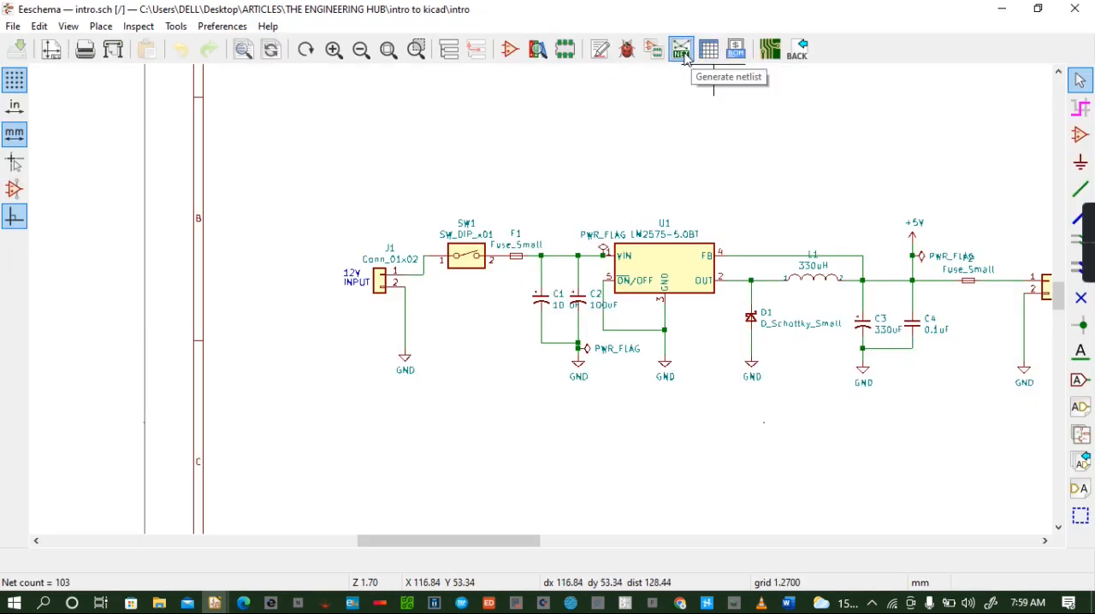
click(770, 49)
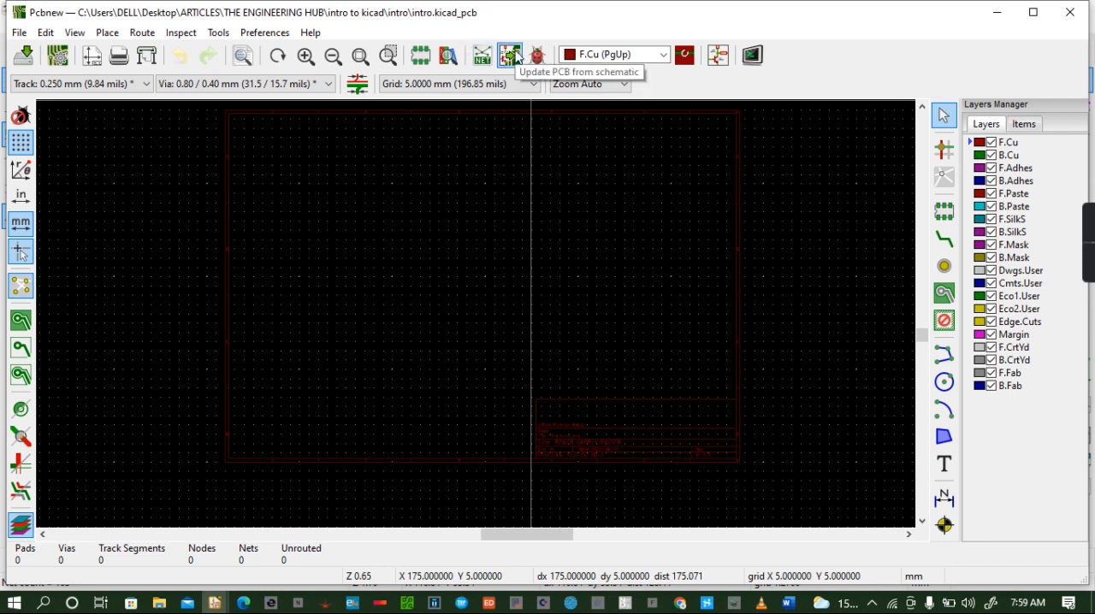
click(511, 55)
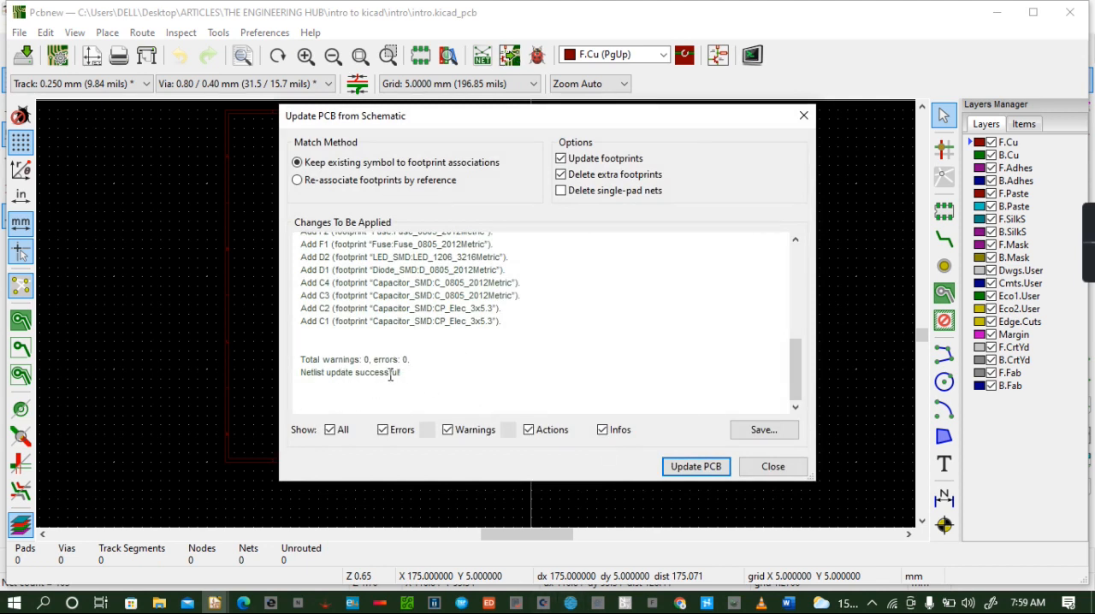
click(695, 468)
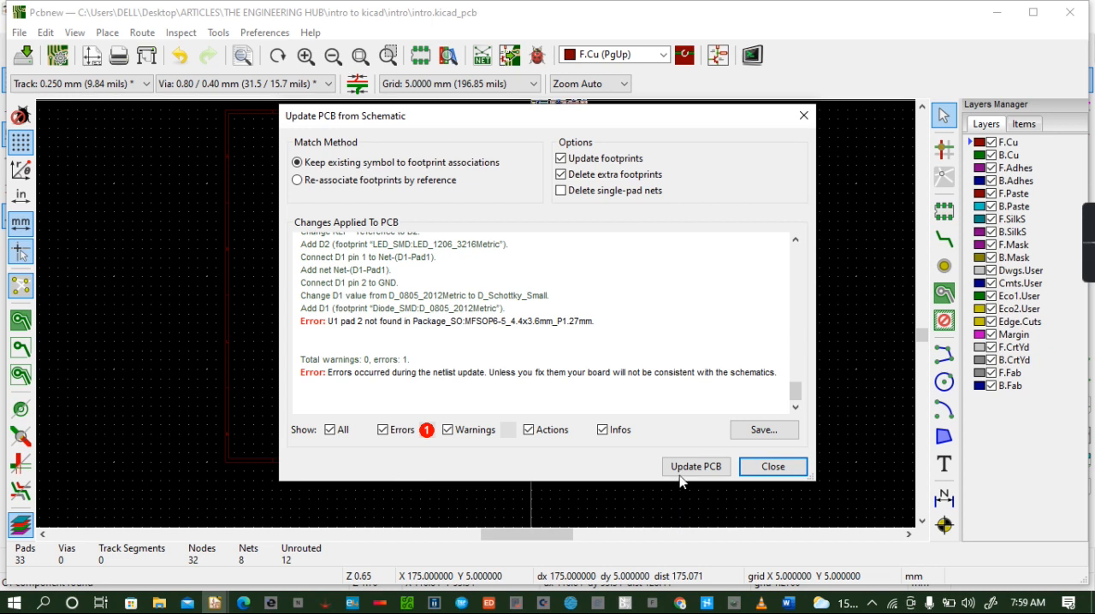
click(770, 466)
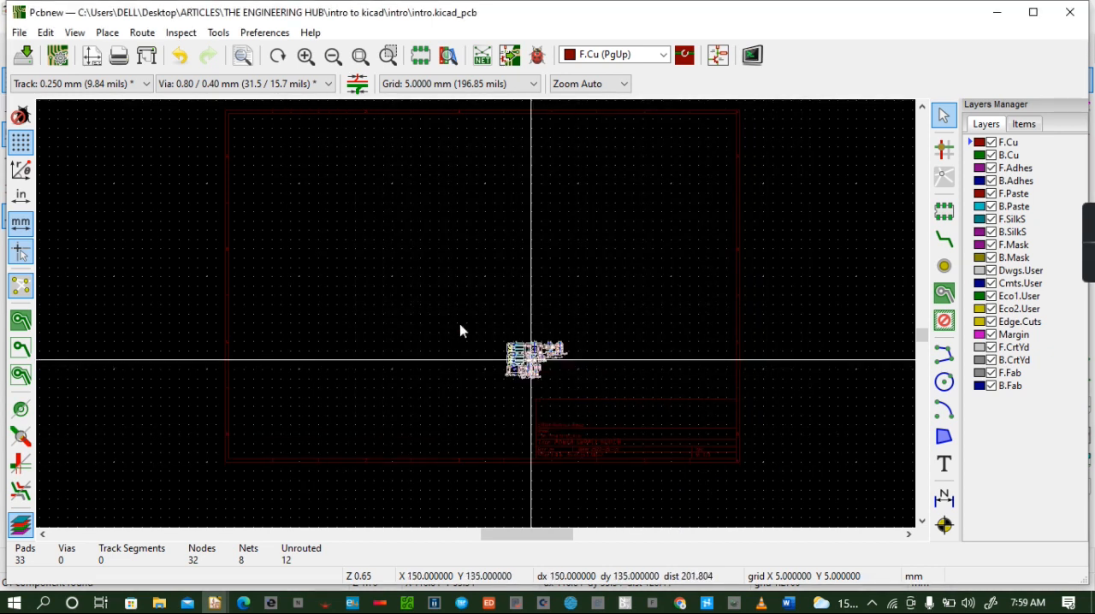
click(411, 269)
- Examine the imported footprints up close and preview the board in the 3D Viewer
scroll(349, 260, up, 4)
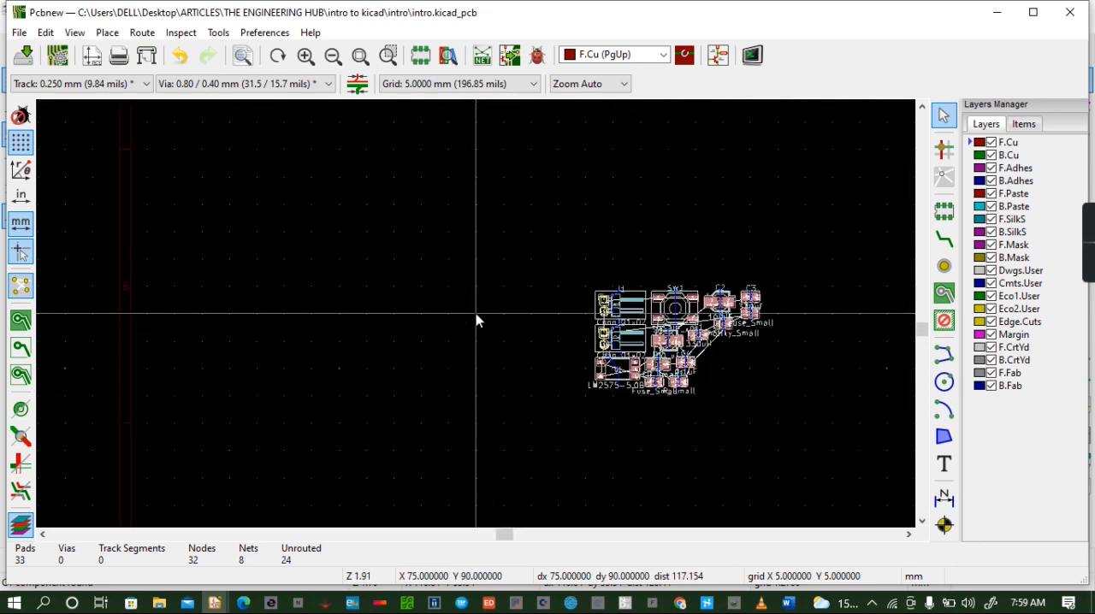
scroll(476, 313, up, 3)
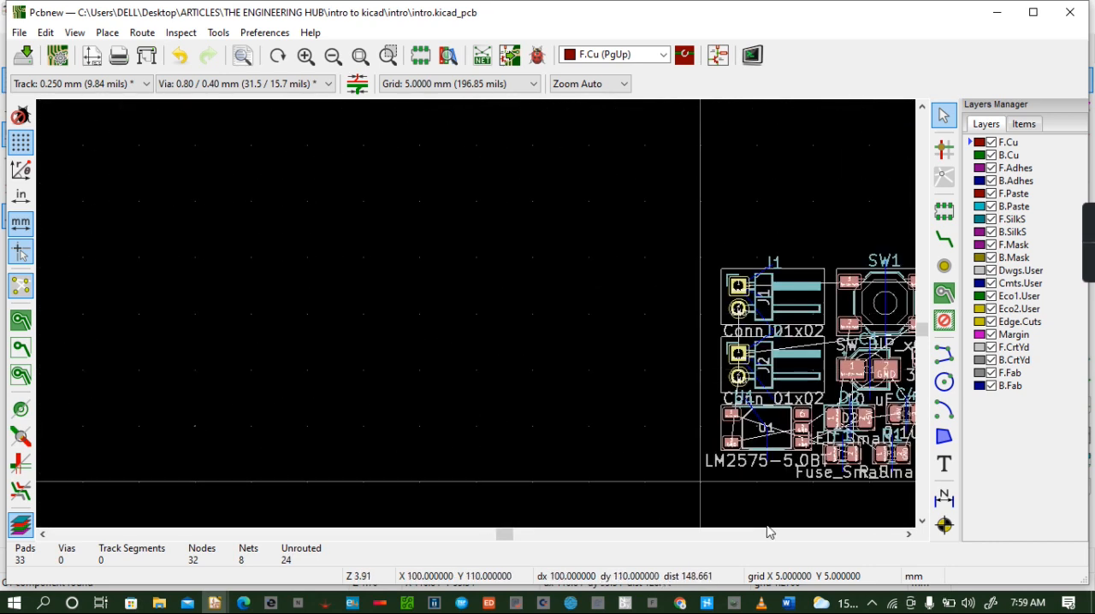
click(909, 535)
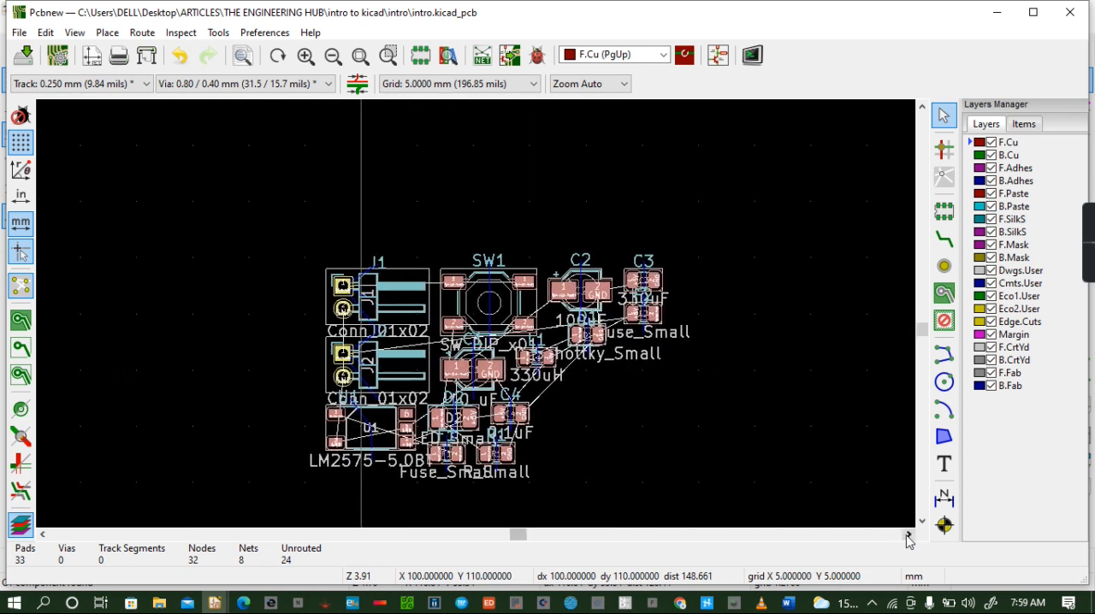
click(923, 522)
click(922, 522)
click(922, 522)
click(922, 522)
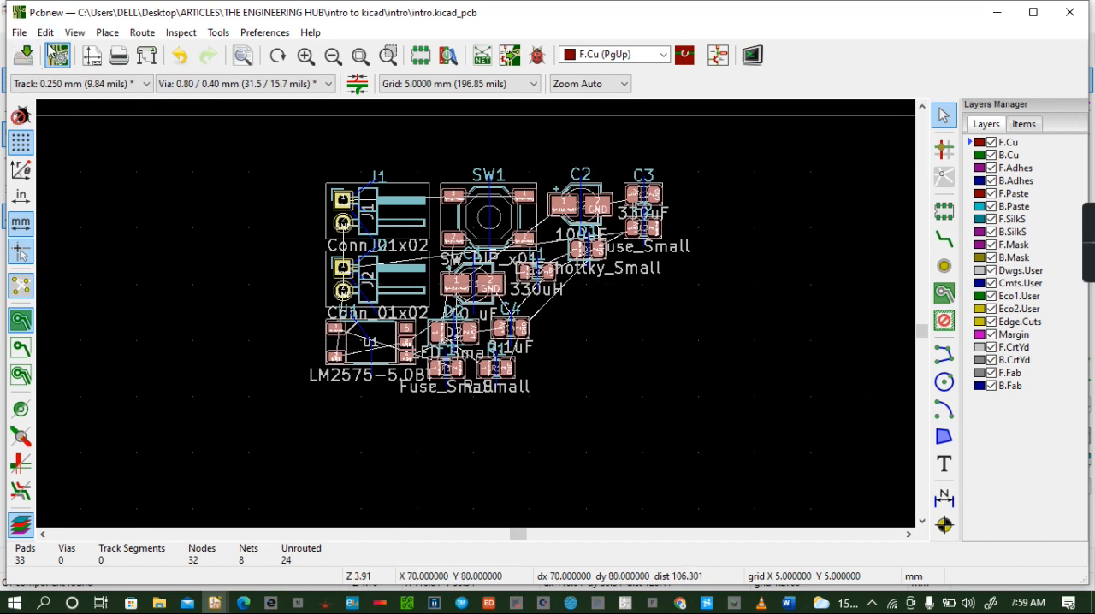
click(75, 33)
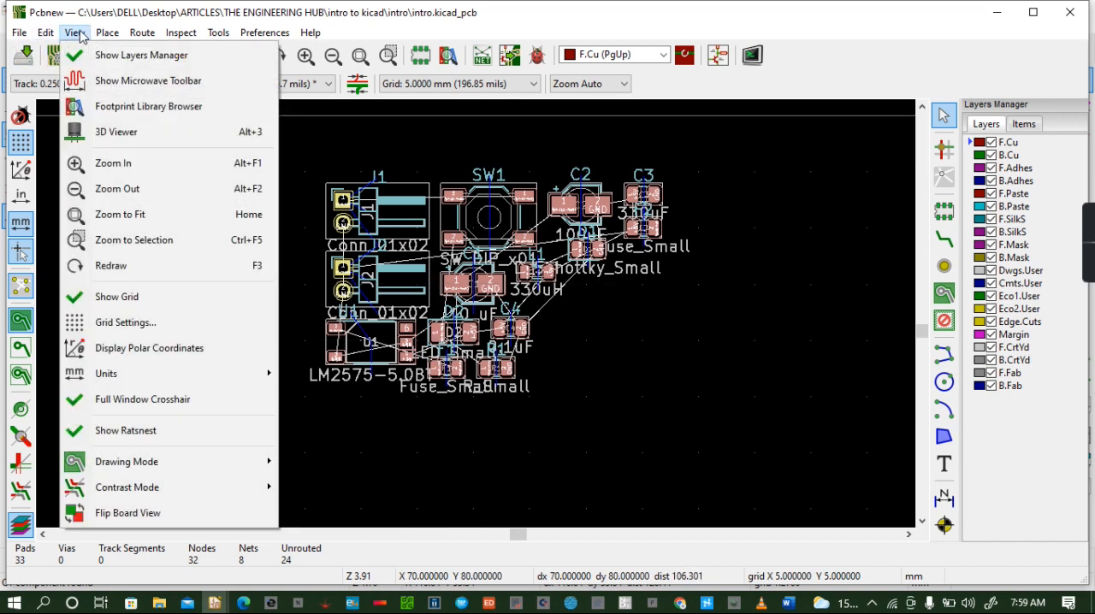
click(129, 130)
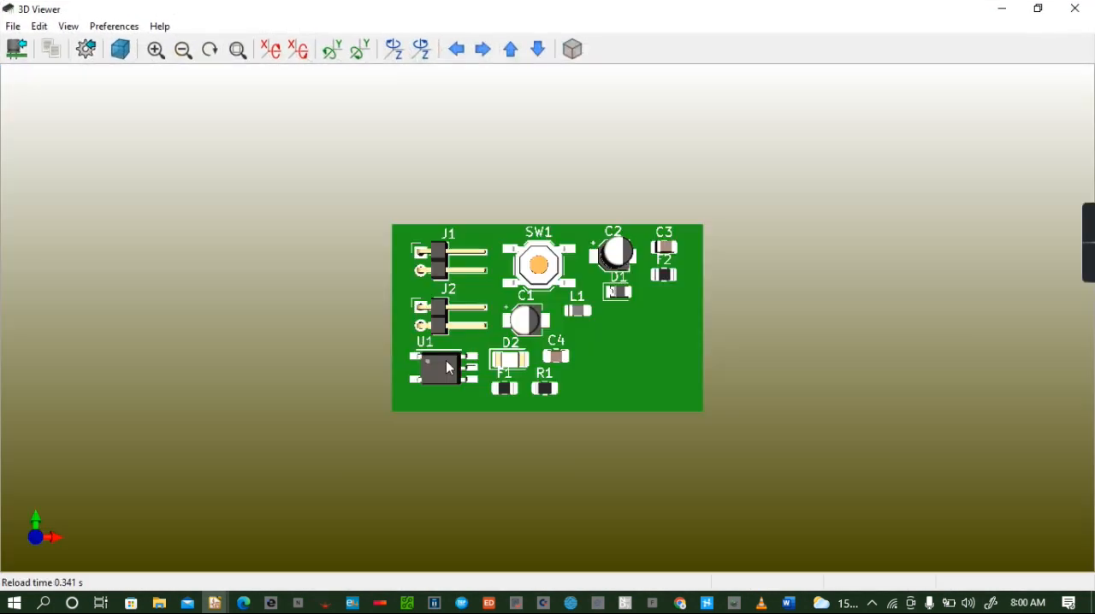
- Inspect the populated board in the 3D Viewer from a tilted close-up angle, and close the viewer
drag(484, 325, 511, 361)
scroll(505, 255, up, 5)
drag(410, 239, 364, 247)
drag(724, 423, 540, 286)
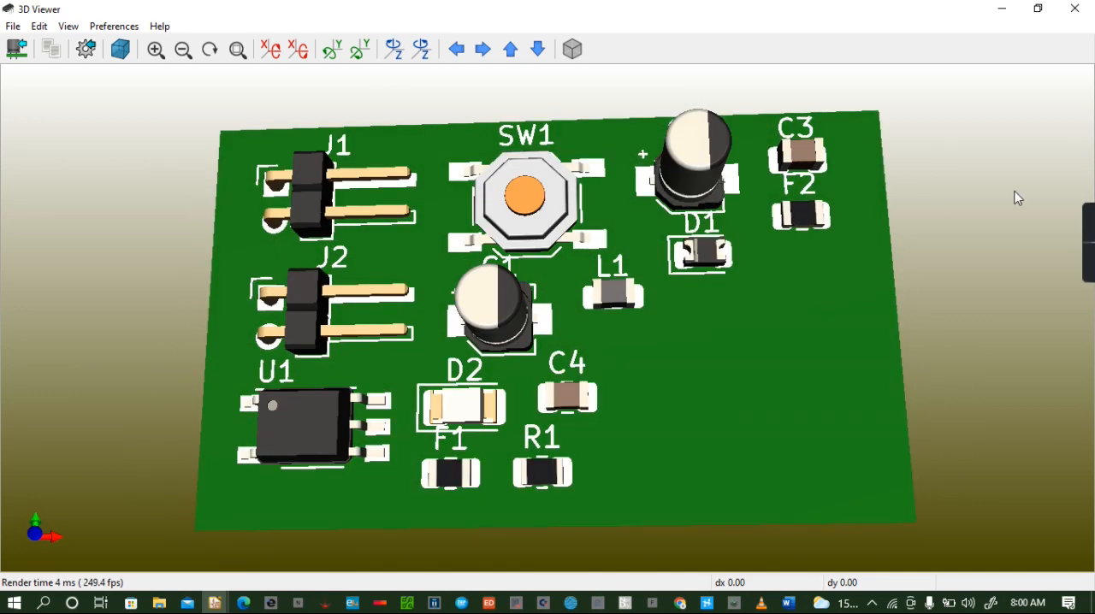
click(1075, 9)
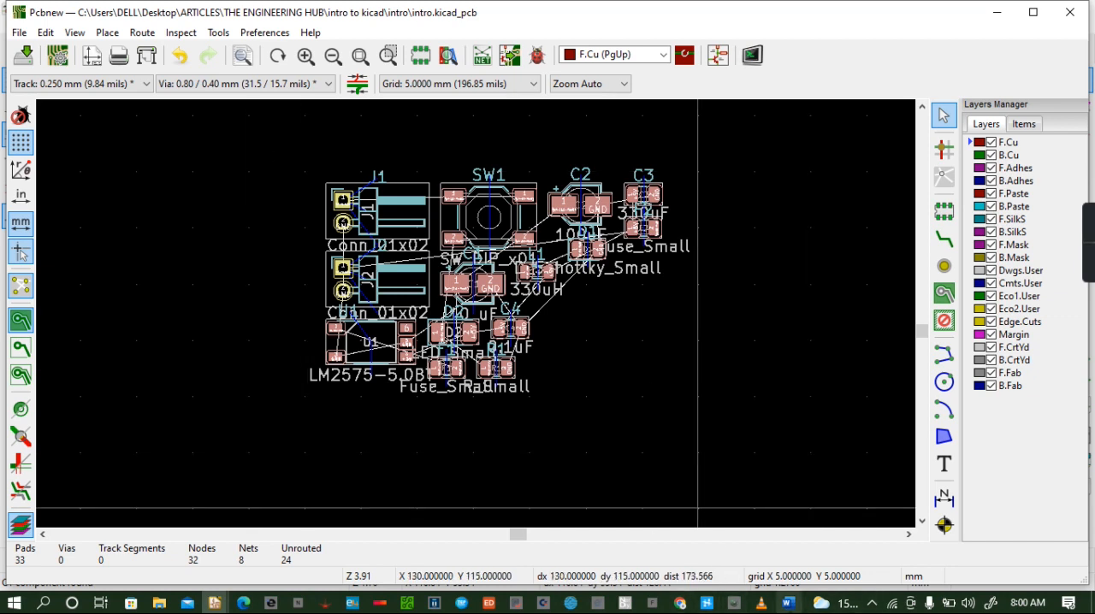
- Switch to the INTRODUCTION TO KICAD document in Word and read through its PCB layout shortcuts table, dismissing the licence notice
click(788, 603)
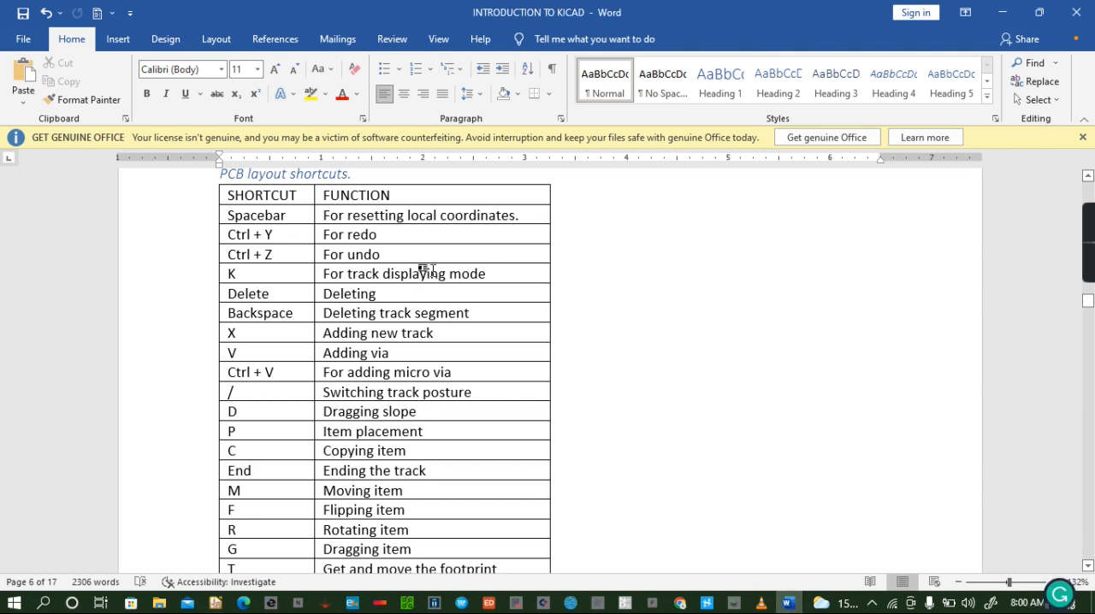
scroll(326, 176, up, 1)
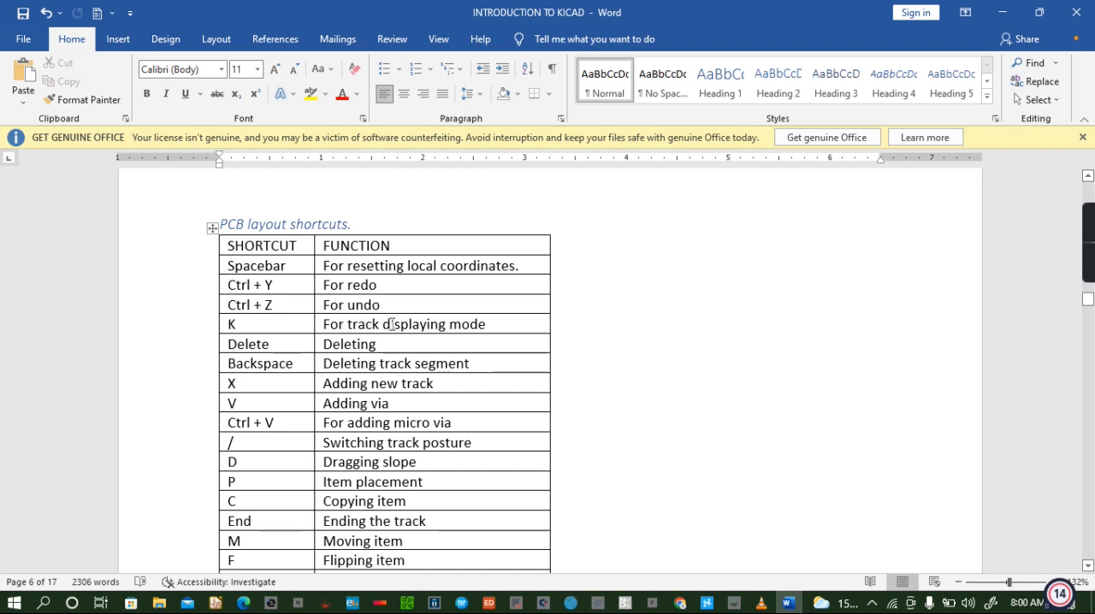
scroll(394, 324, down, 5)
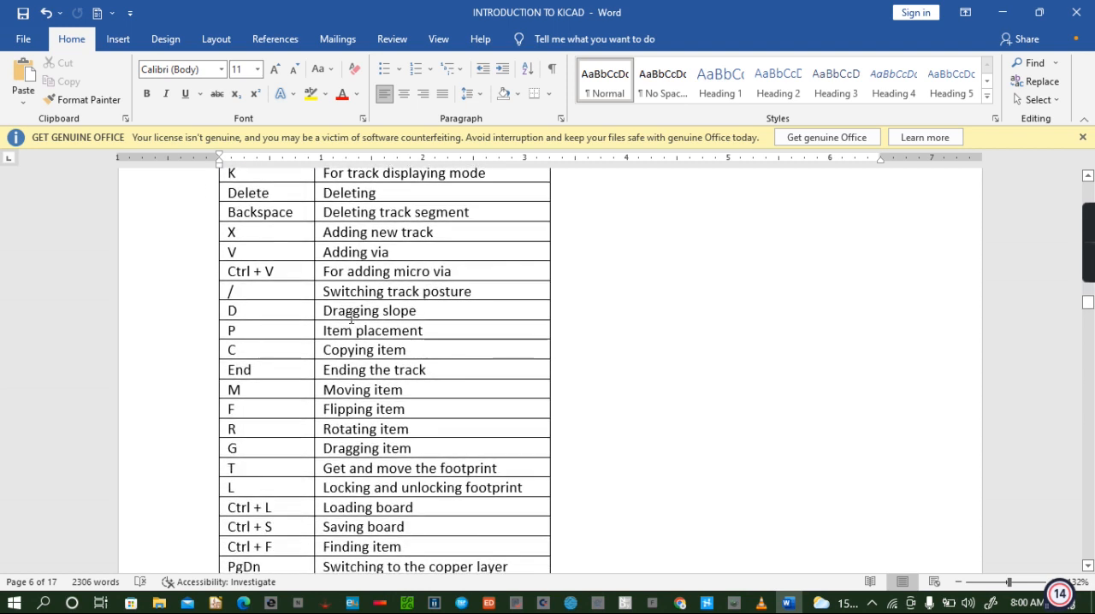
scroll(351, 318, down, 5)
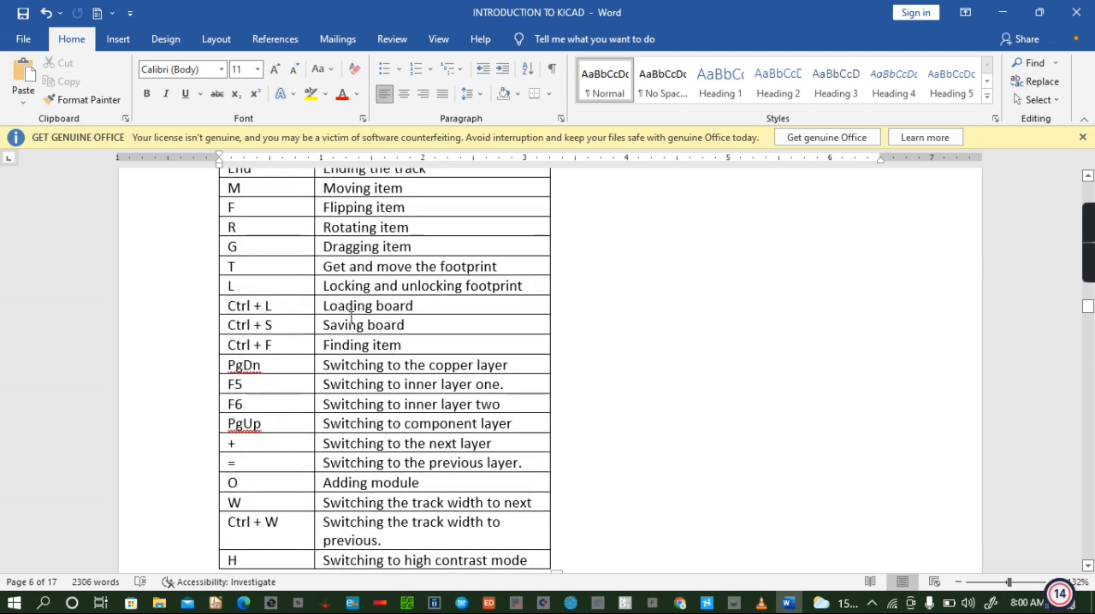
scroll(351, 317, down, 3)
scroll(351, 318, up, 4)
scroll(351, 318, down, 3)
scroll(350, 318, up, 3)
scroll(351, 318, up, 3)
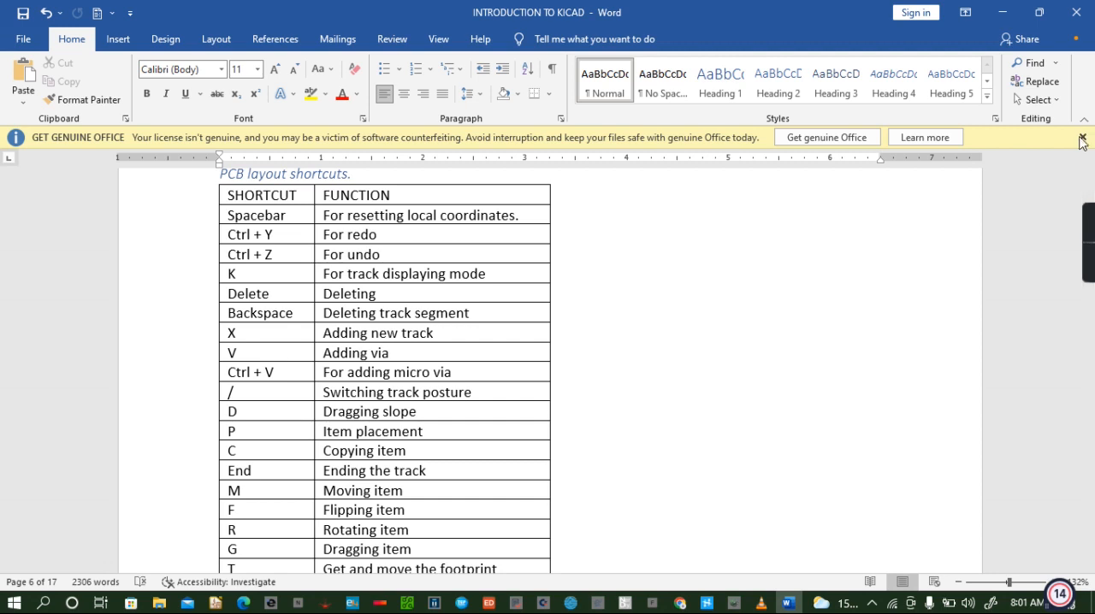
click(1083, 138)
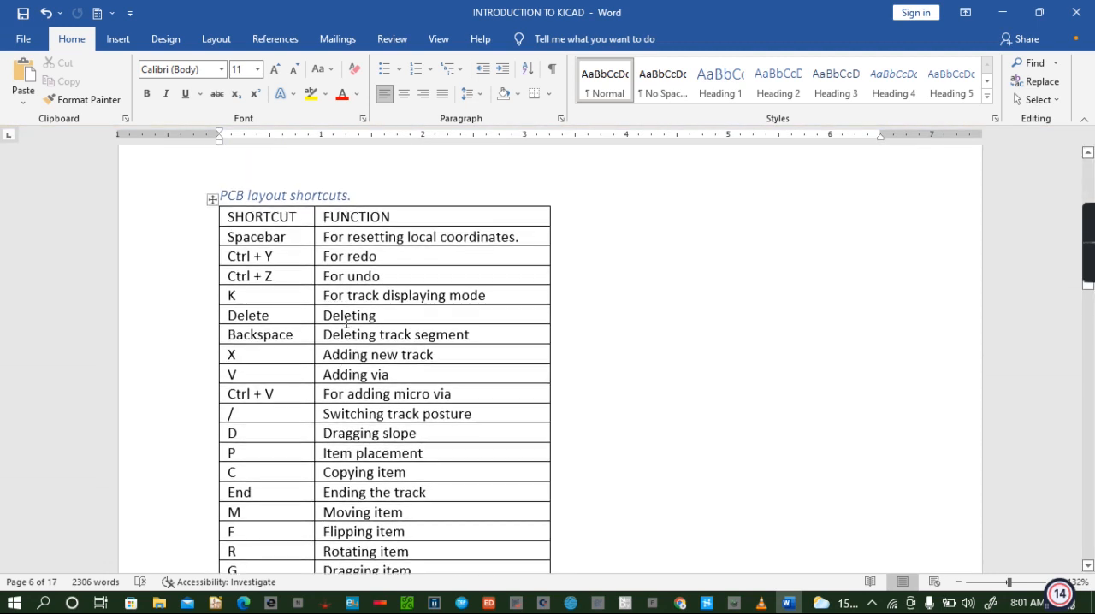
scroll(338, 324, down, 2)
scroll(331, 328, down, 6)
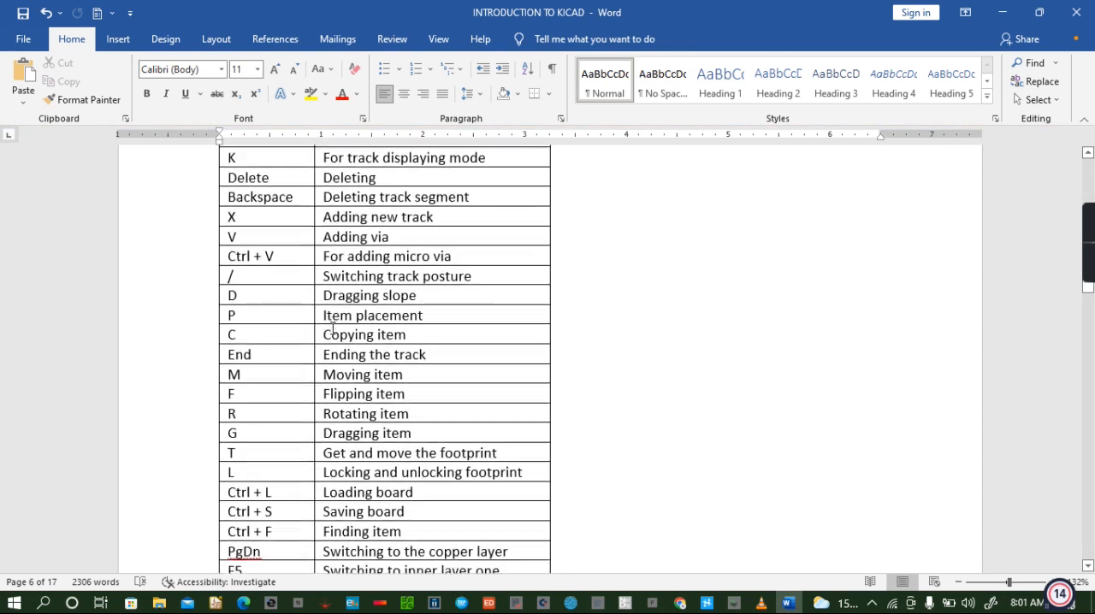
scroll(332, 328, down, 4)
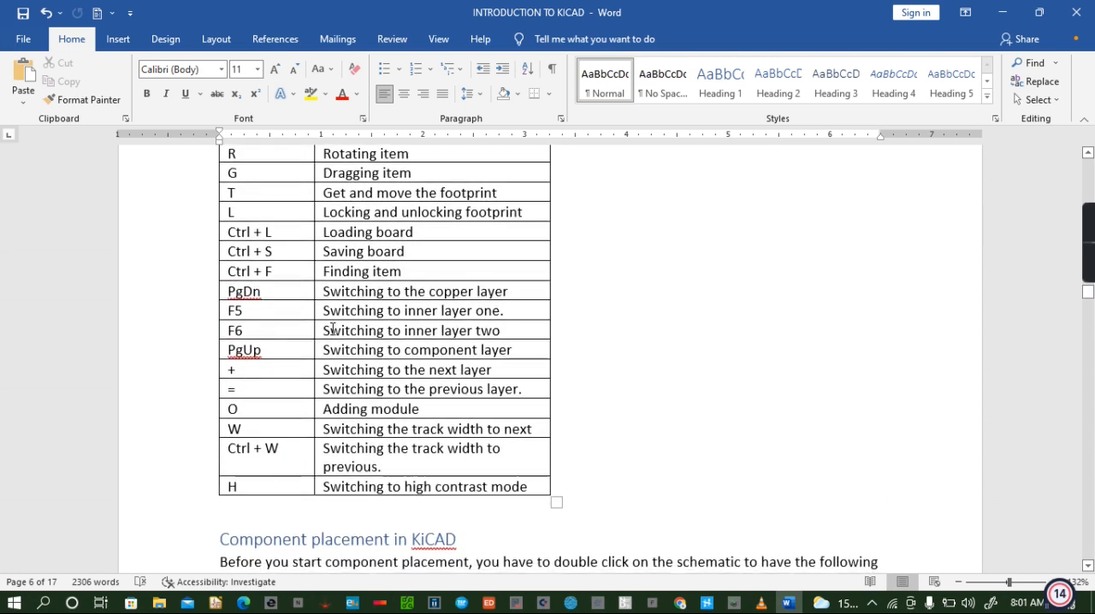
scroll(332, 328, up, 5)
scroll(332, 331, up, 4)
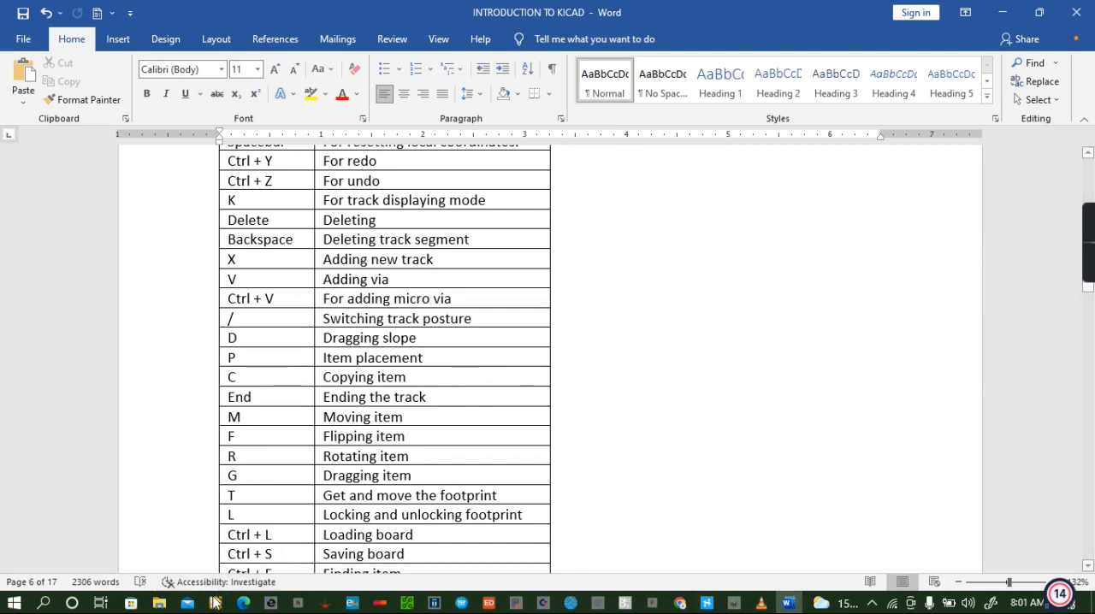
- Switch back to the KiCad board layout and consult the schematic for the order of the components
click(214, 605)
click(449, 537)
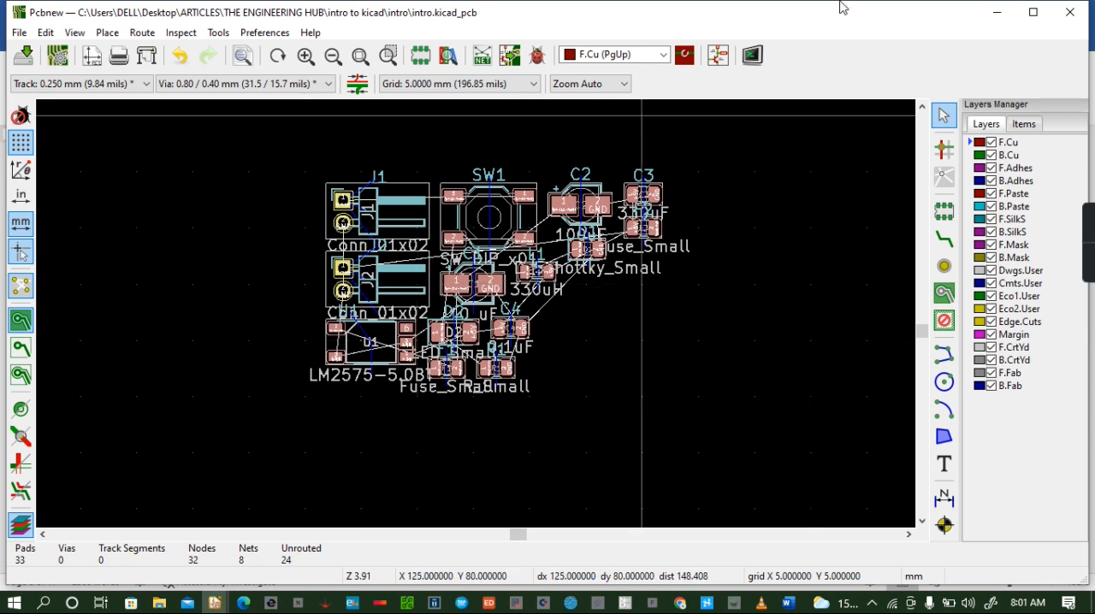
click(721, 59)
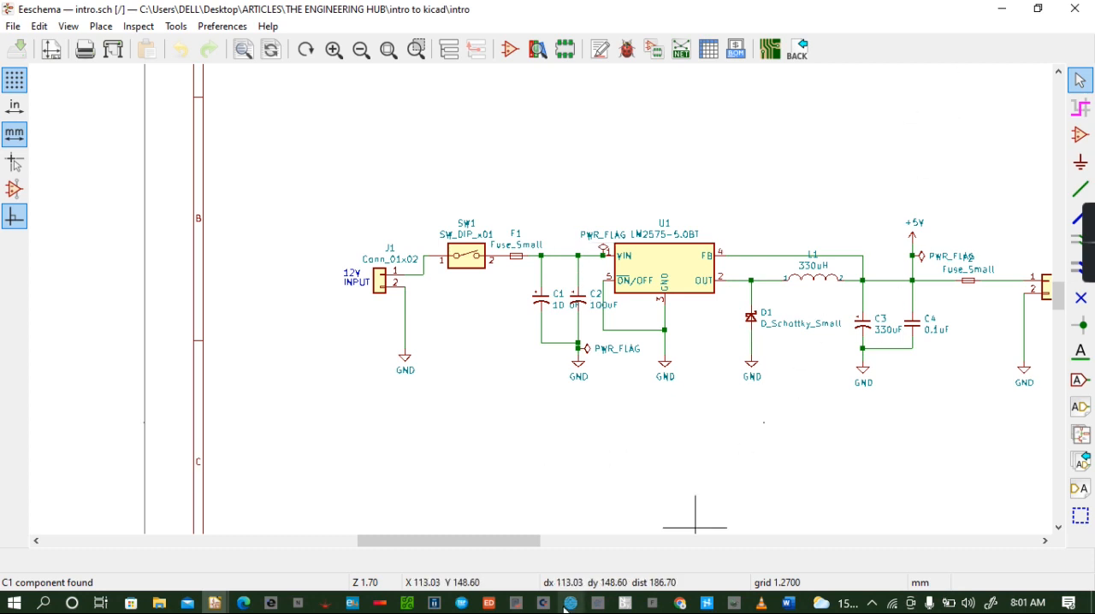
click(769, 51)
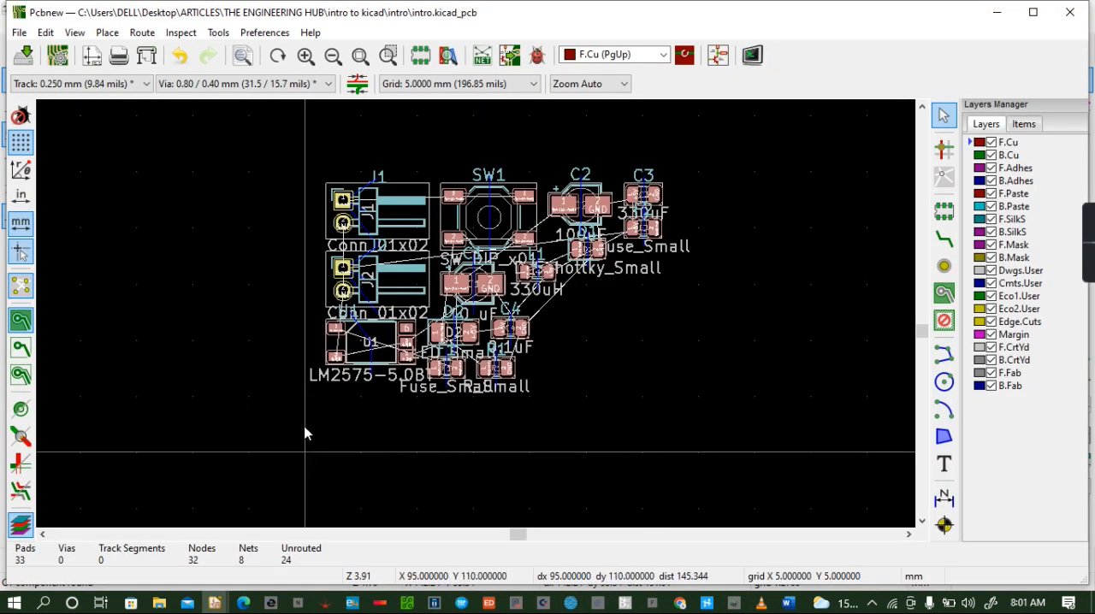
- Move connector J1 out of the footprint cluster to its left side, at X 90, Y 95 mm, and rotate it 180°
click(395, 213)
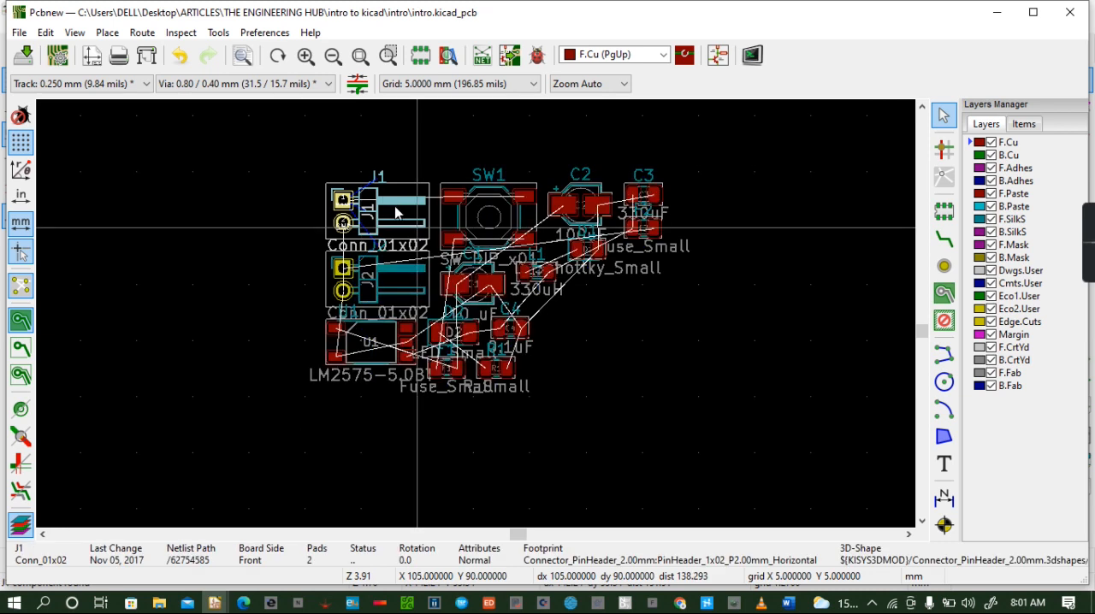
drag(374, 201, 217, 227)
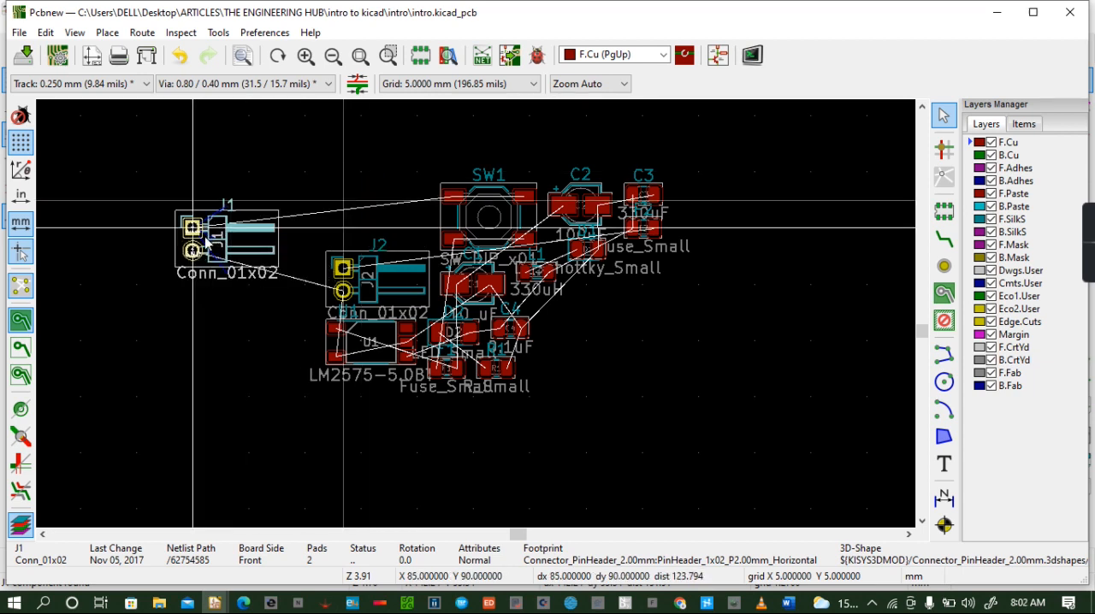
key(r)
drag(205, 244, 245, 291)
key(r)
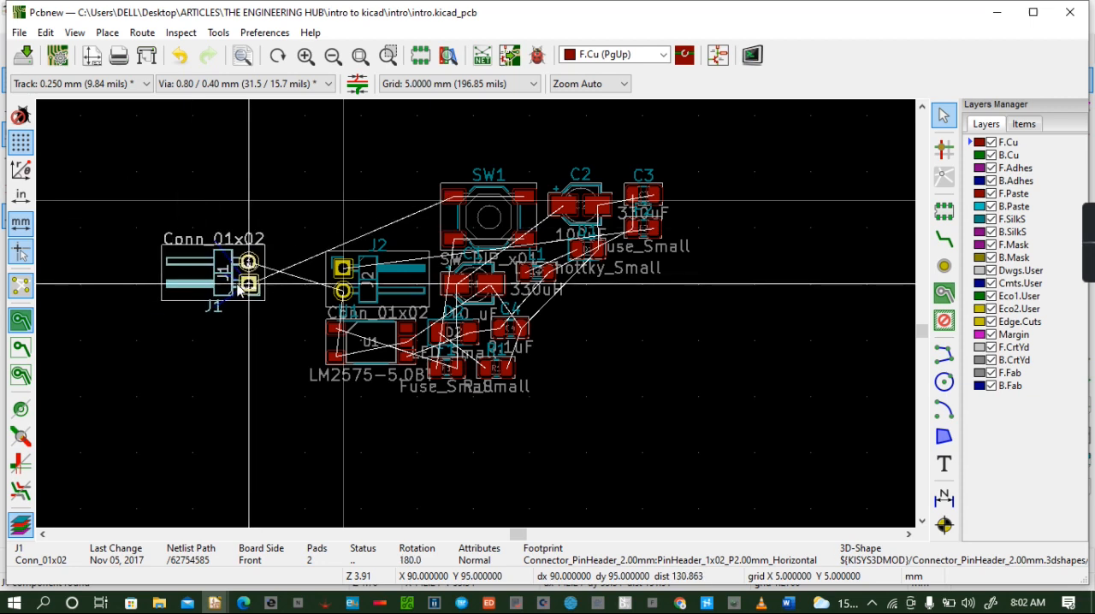
drag(224, 284, 224, 285)
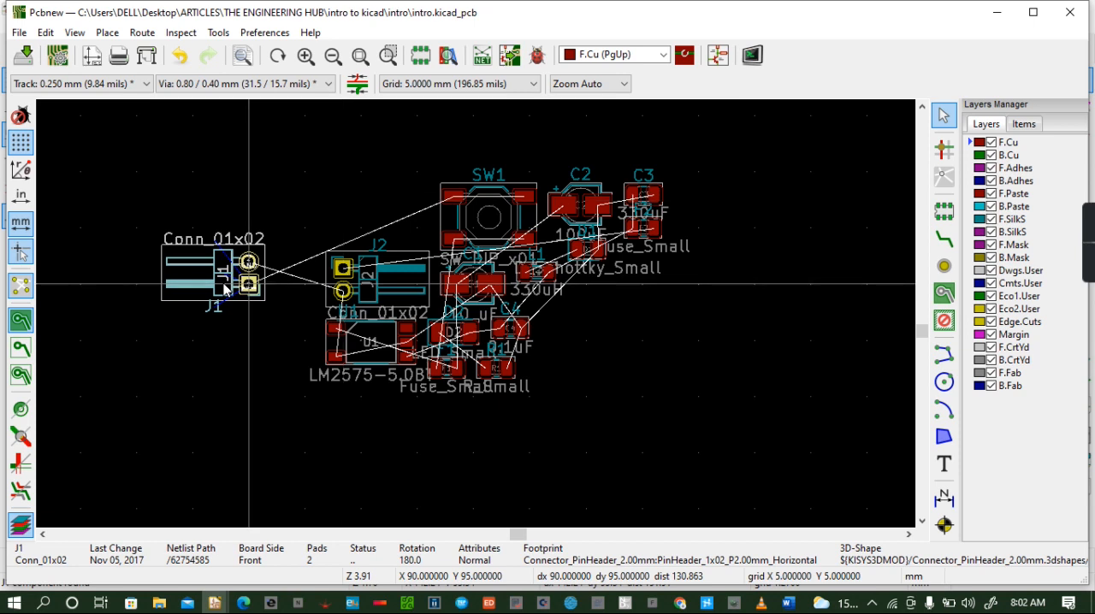
- Check J1's new placement in the 3D Viewer and its position in the schematic, returning to the board layout
click(76, 34)
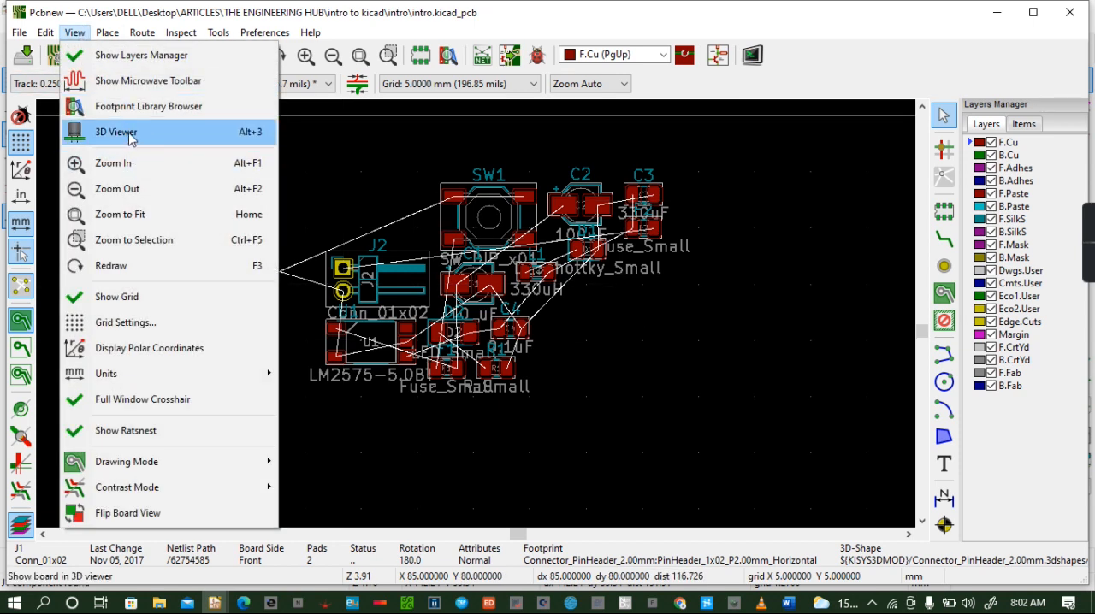
click(115, 132)
drag(405, 366, 546, 337)
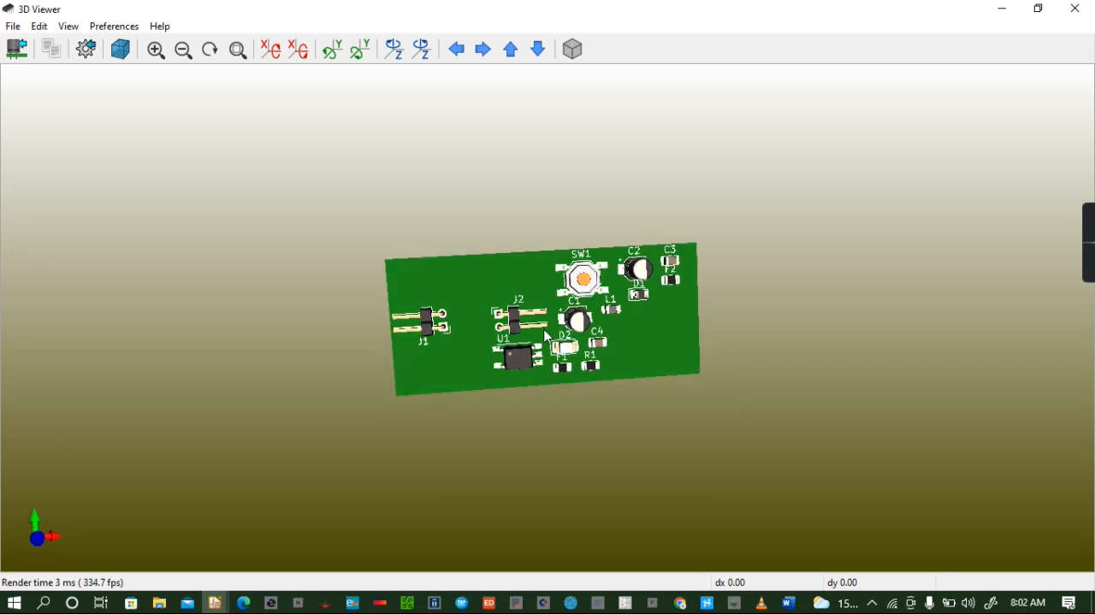
click(1082, 10)
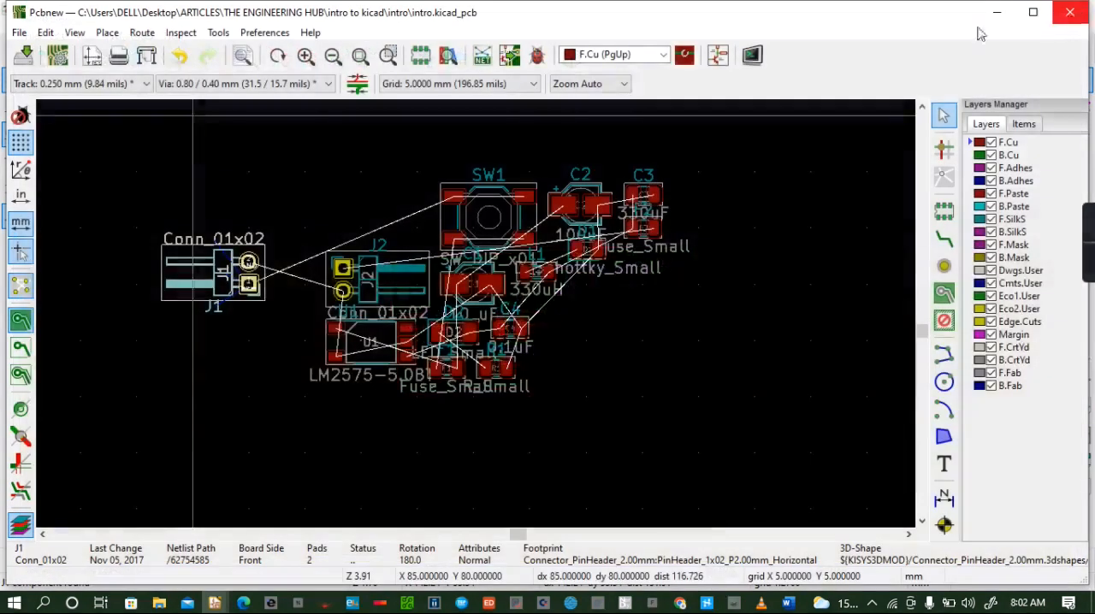
click(717, 57)
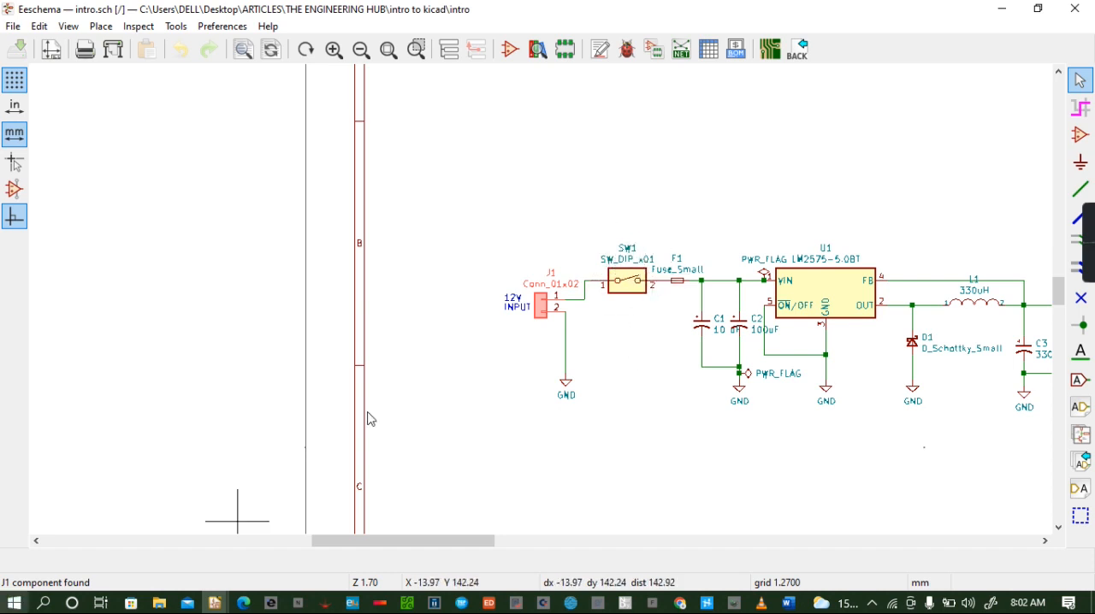
click(773, 50)
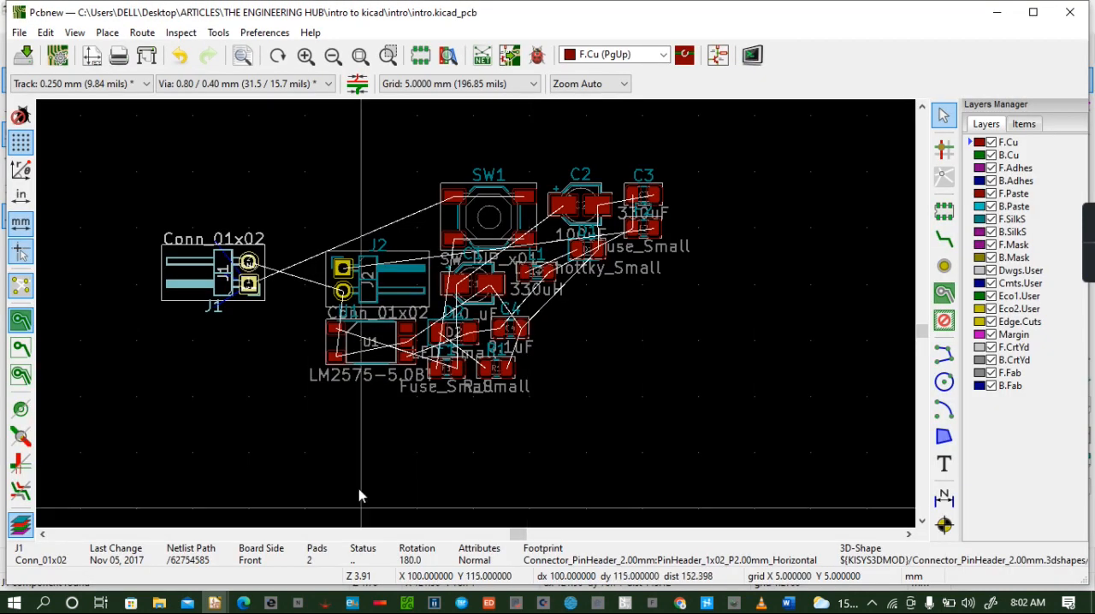
- Select all footprints except J1 as a block and move them farther right to free space beside J1
click(494, 209)
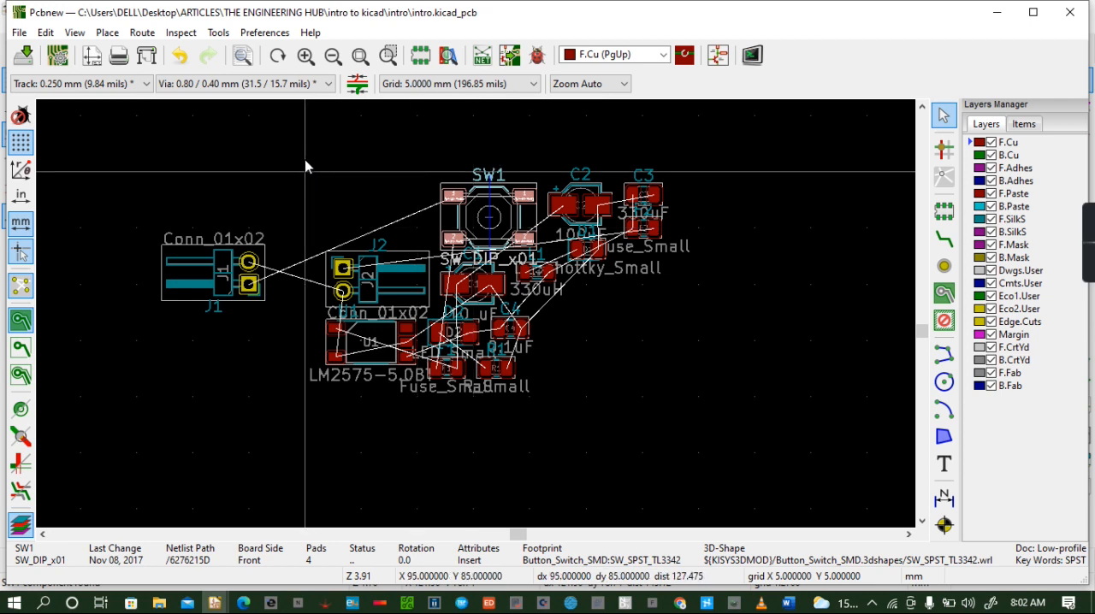
drag(304, 158, 740, 428)
key(m)
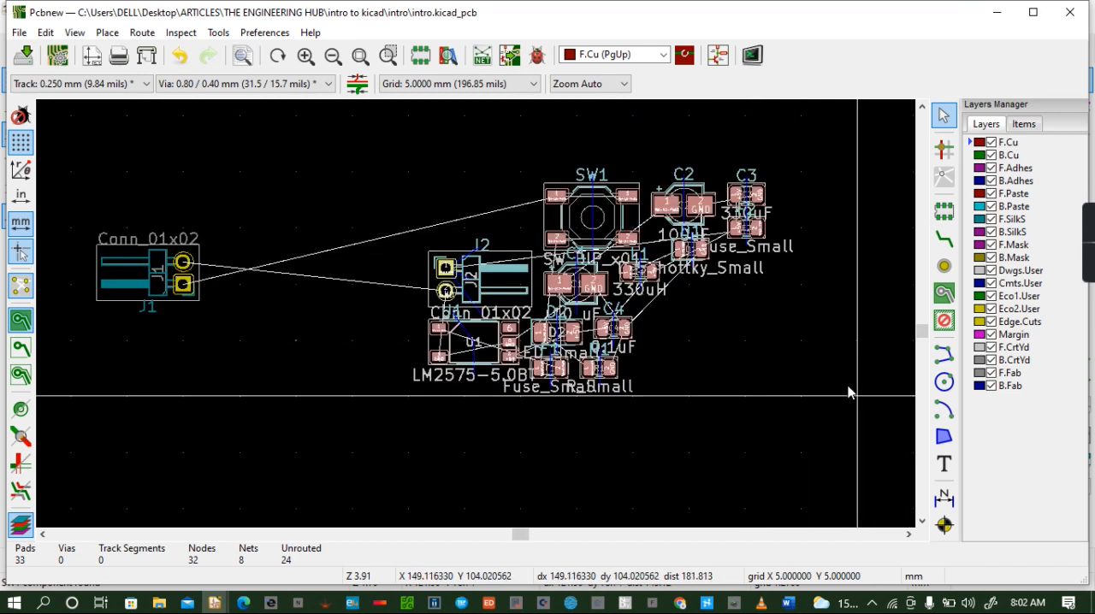
- Move switch SW1 out of the cluster and place it to the right of J1, at X 100, Y 95 mm
click(601, 213)
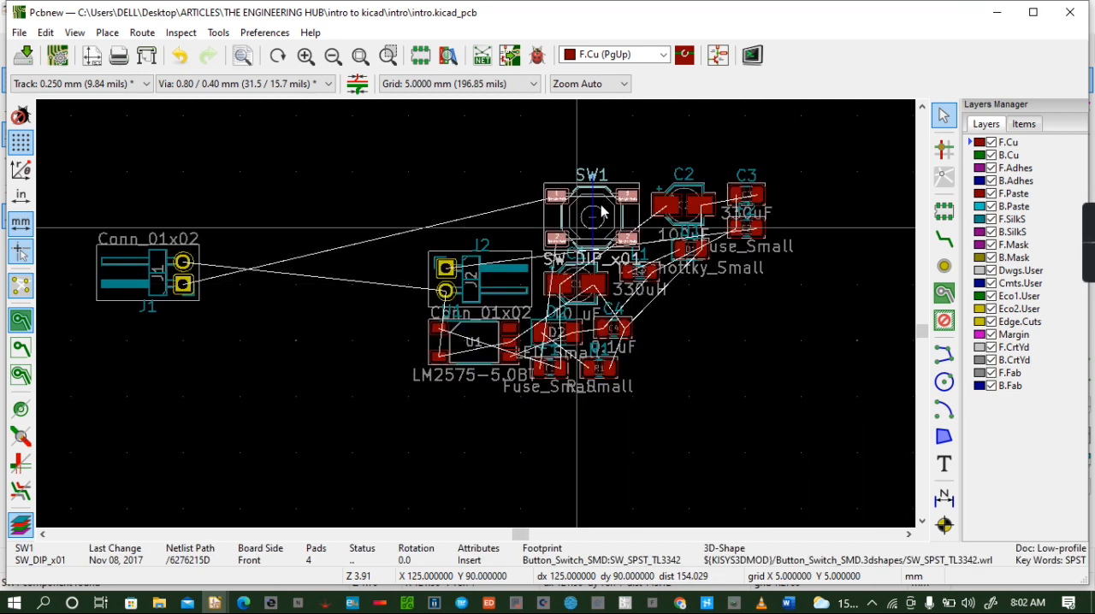
drag(601, 212, 270, 258)
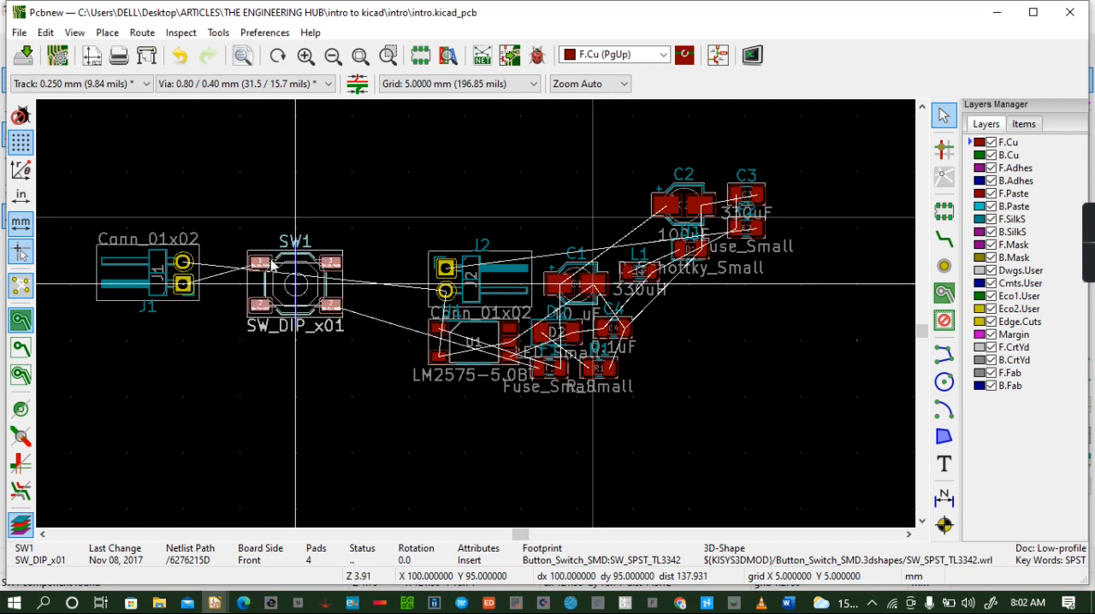
click(273, 263)
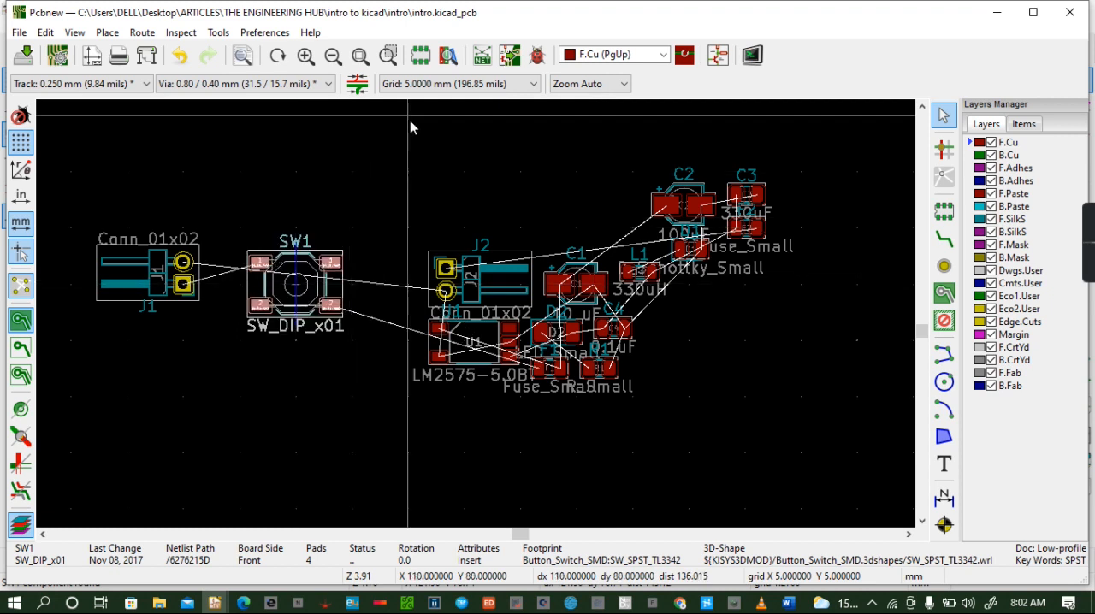
- Set the grid to 0.2540 mm (10.00 mils) and move SW1 right up against J1, at about X 96, Y 94 mm
click(532, 83)
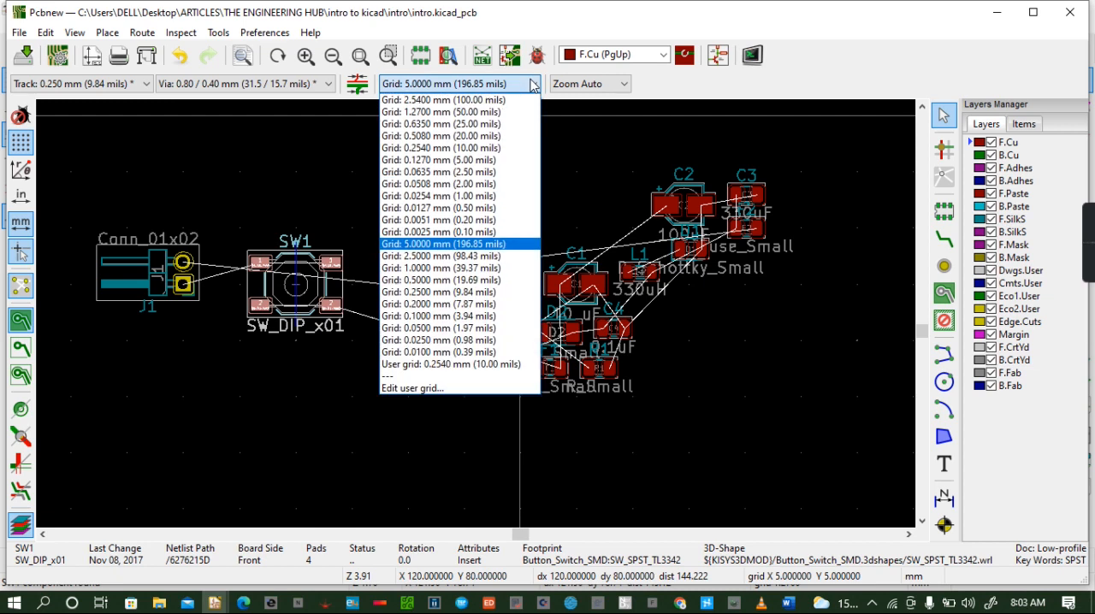
click(462, 149)
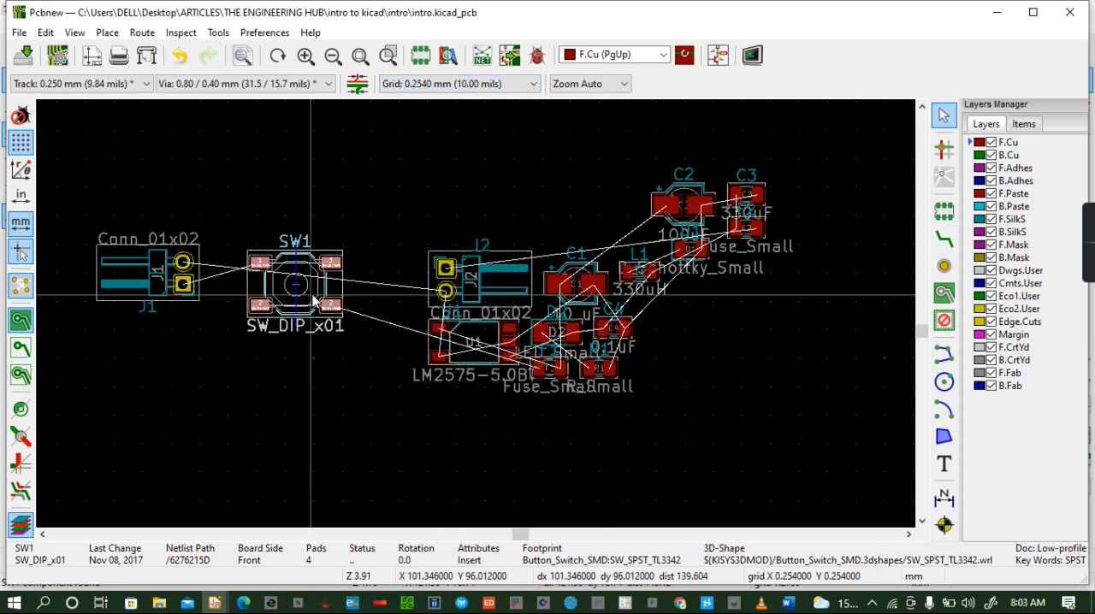
drag(300, 287, 251, 273)
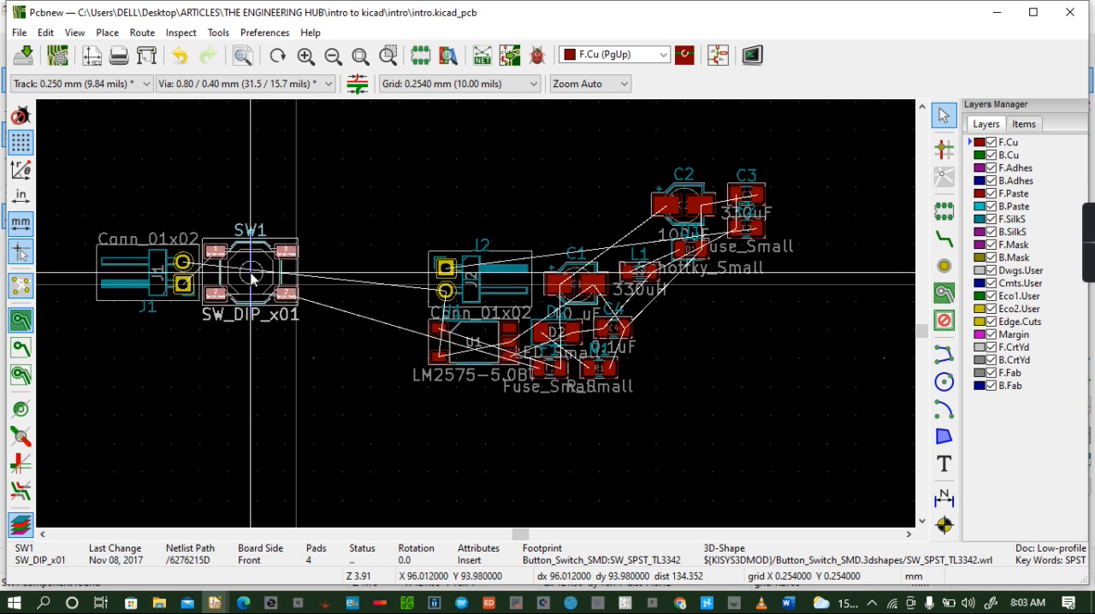
click(251, 274)
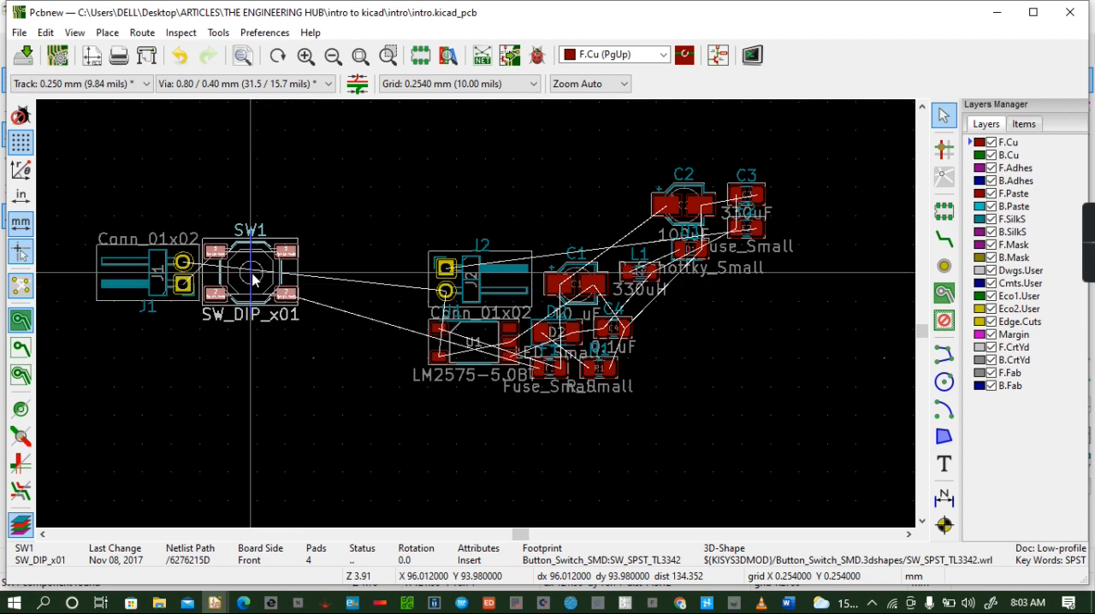
- Preview the board with J1 and SW1 side by side in the 3D Viewer, tilting the model
click(106, 34)
mouse_move(75, 34)
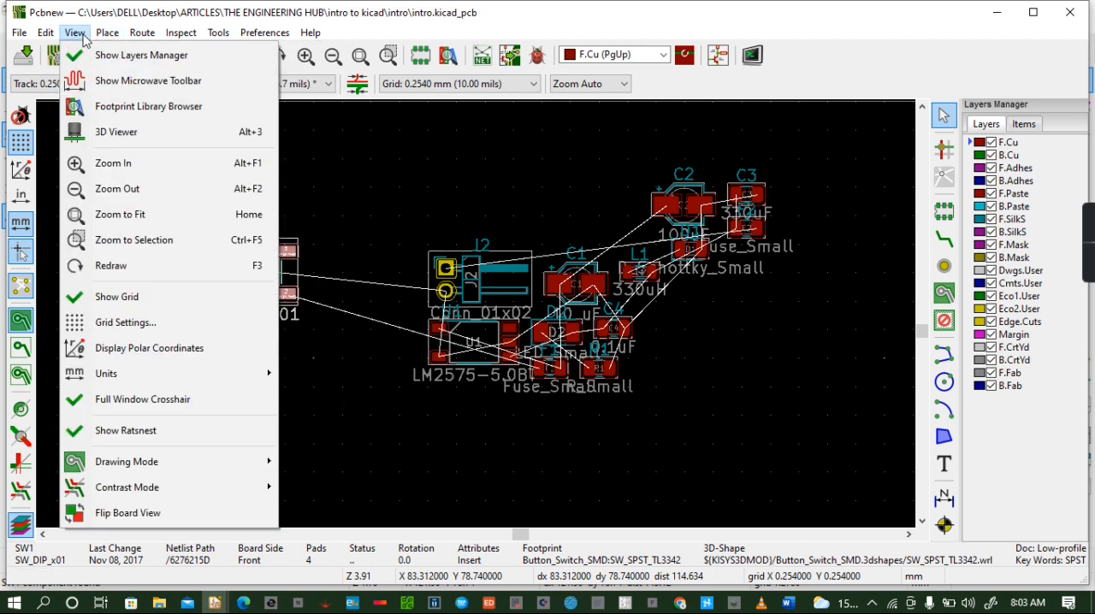
click(123, 137)
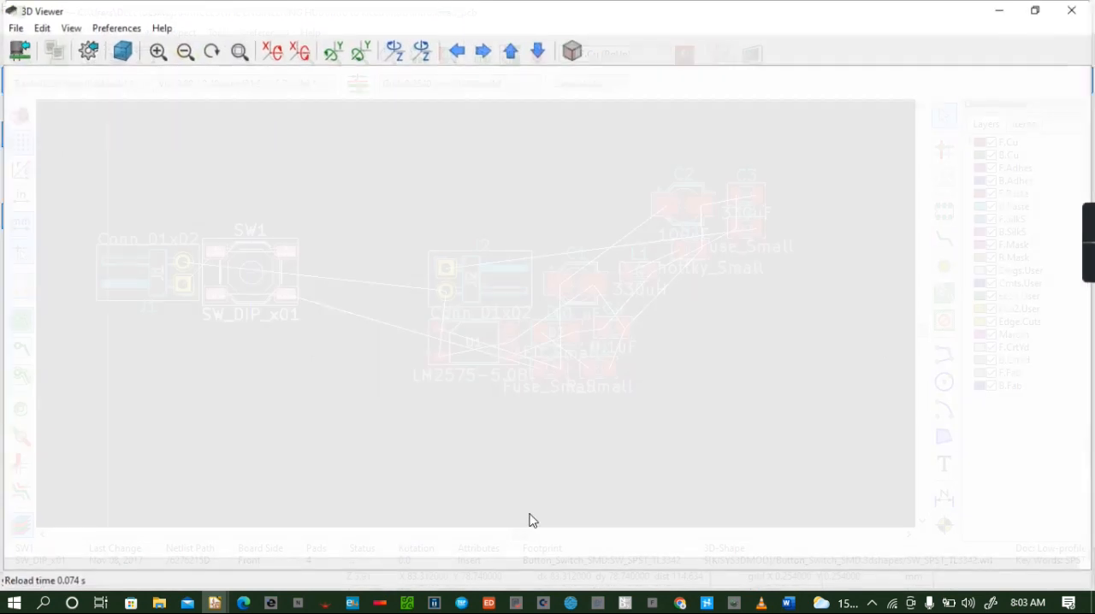
drag(489, 306, 514, 313)
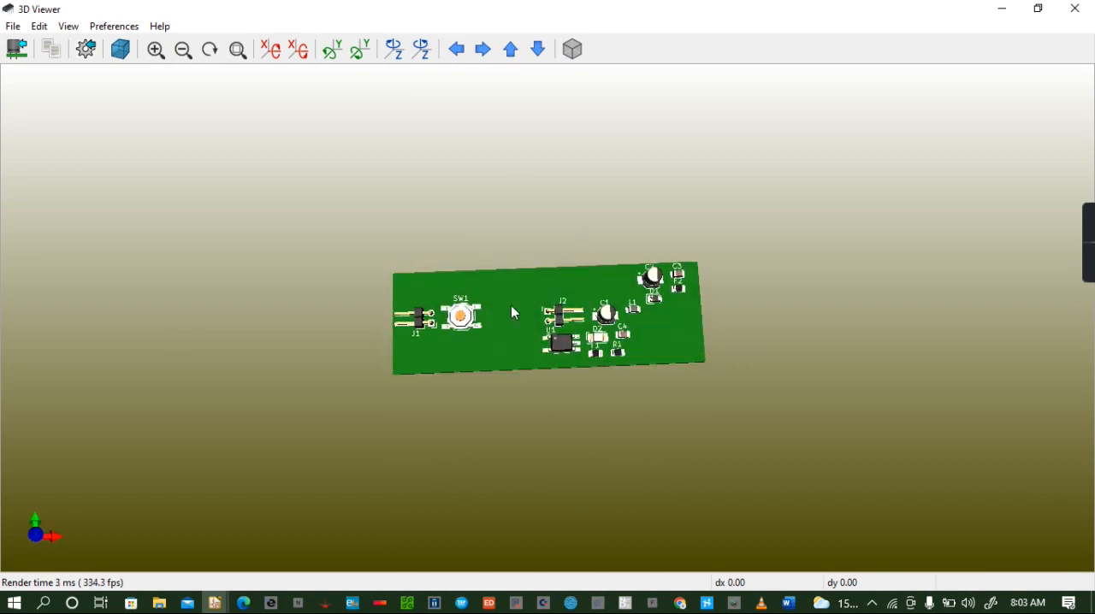
- Close the 3D preview, check the schematic order, and move fuse F1 beside SW1's upper right corner, with pad 2 at about X 103, Y 92 mm
click(1075, 9)
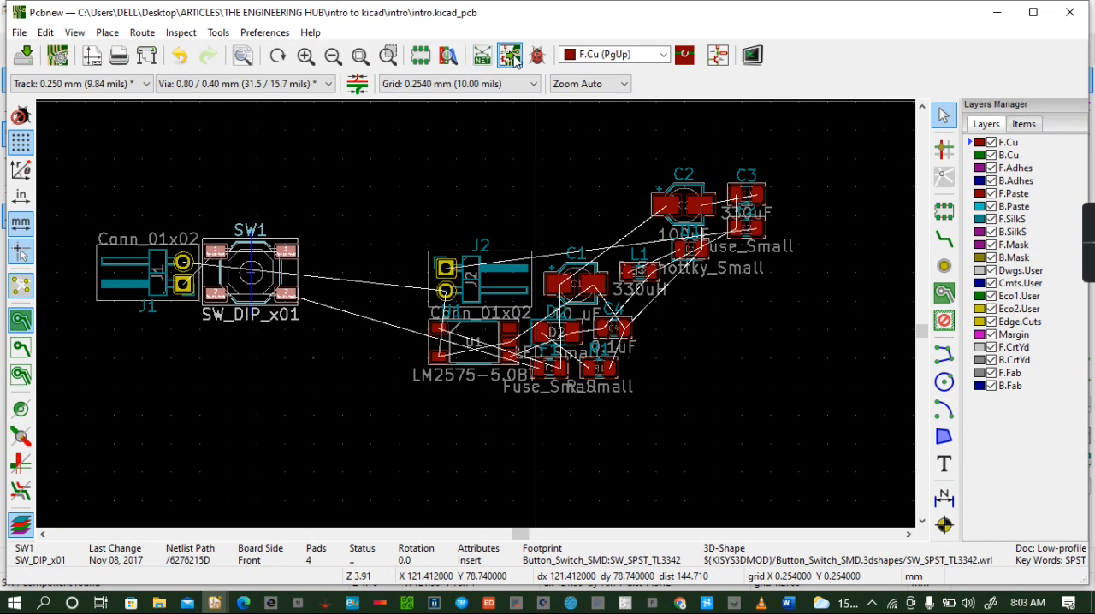
click(718, 55)
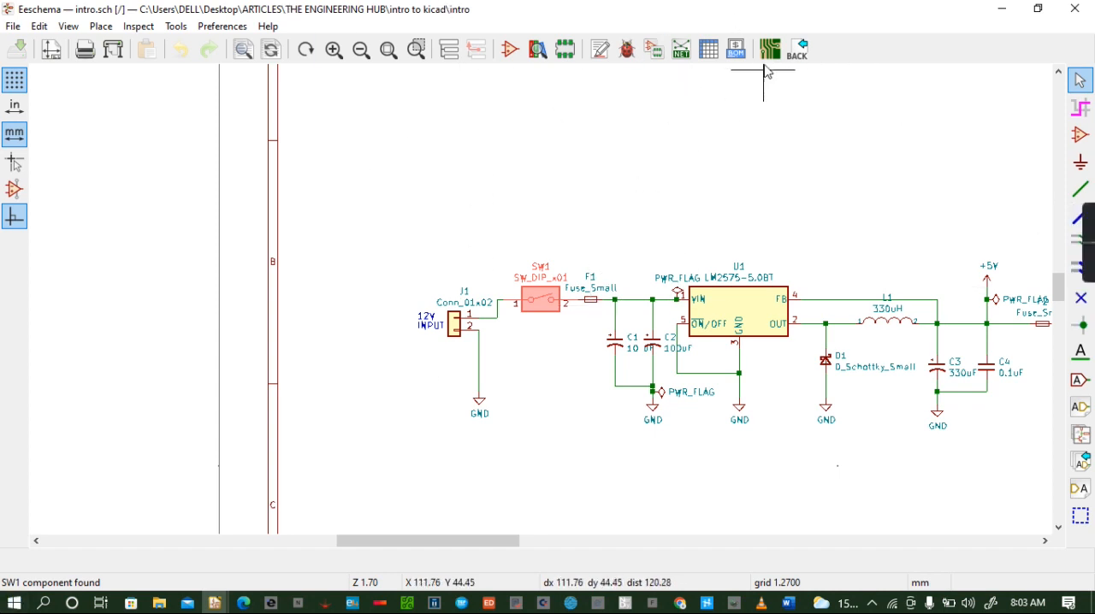
click(770, 48)
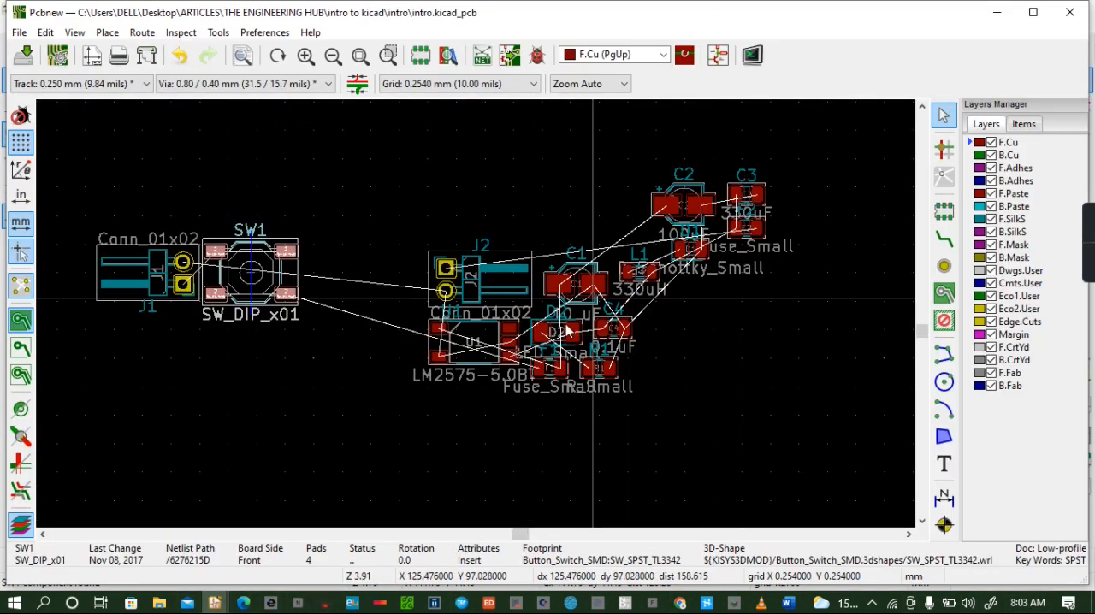
click(561, 372)
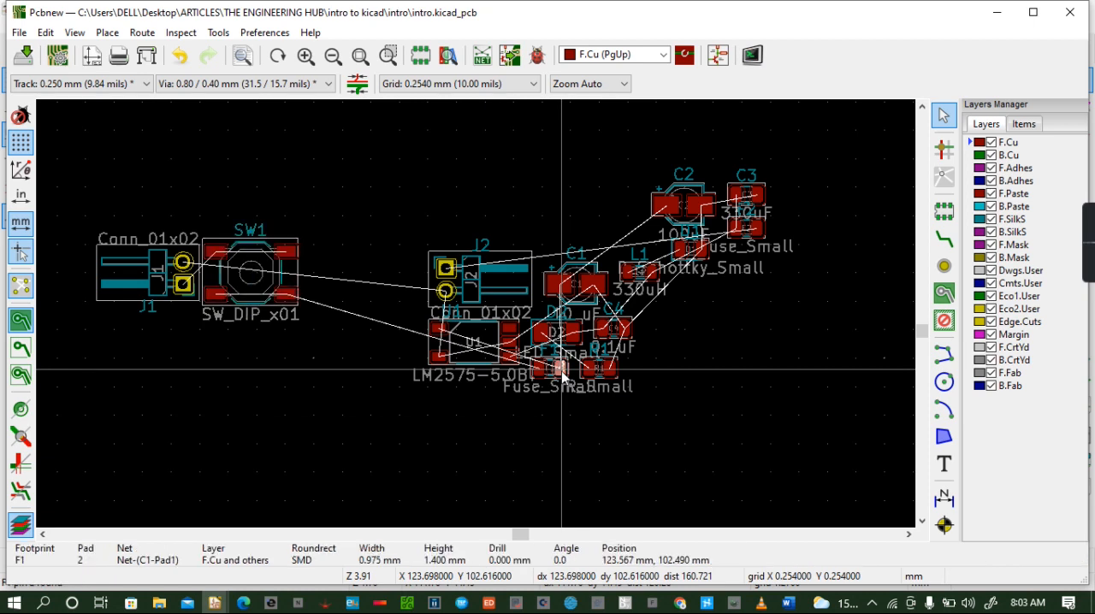
drag(561, 370, 331, 252)
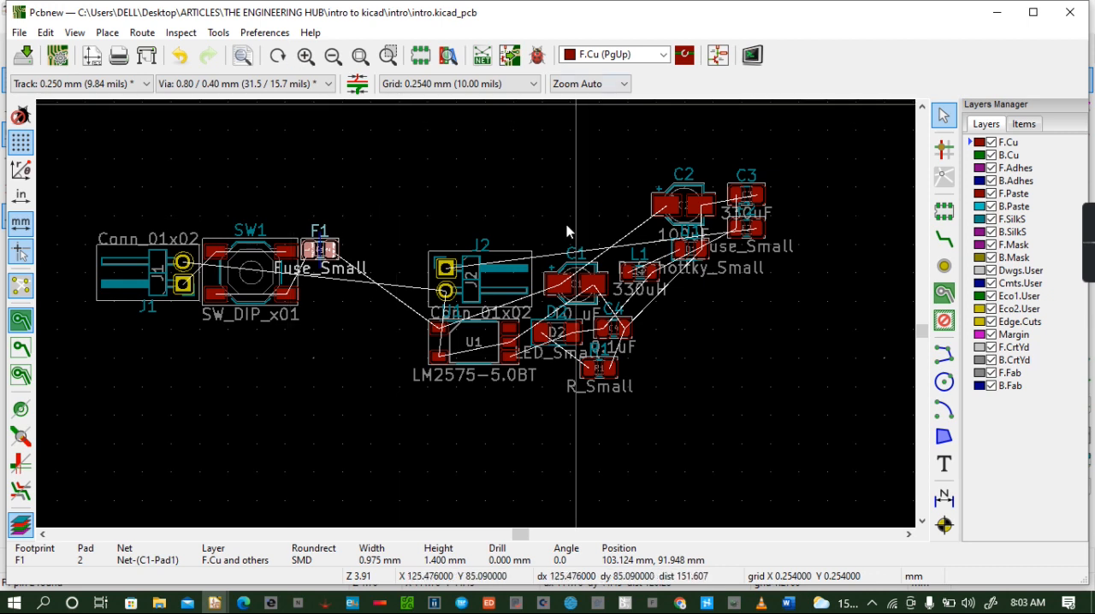
- Check the schematic for the part after F1, then place capacitor C1 directly below F1, rotated 90°, with pad 1 at about X 102, Y 97 mm
click(719, 55)
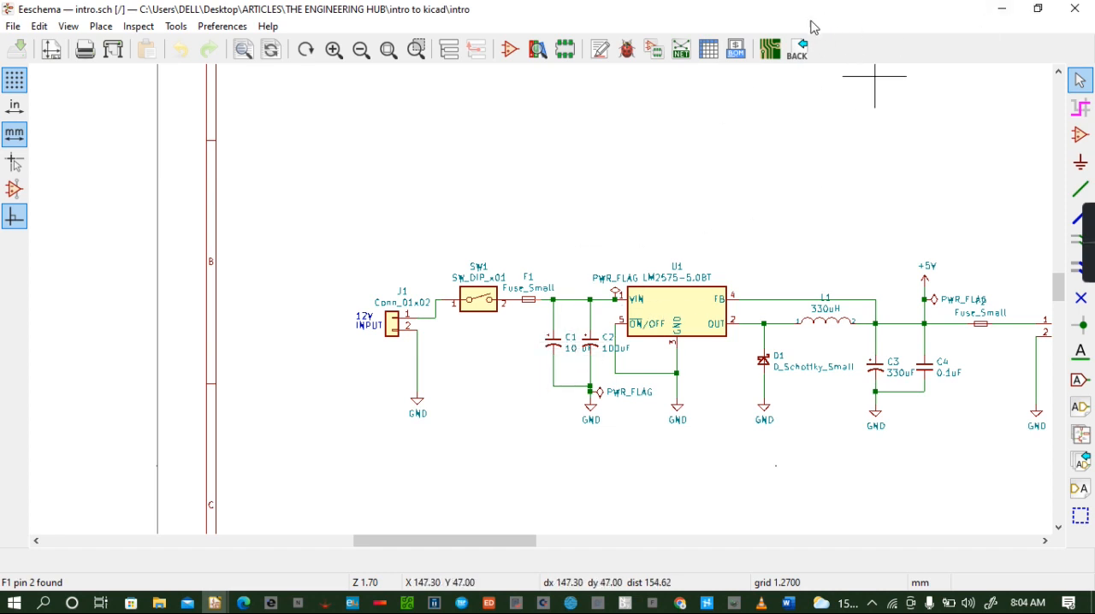
click(773, 57)
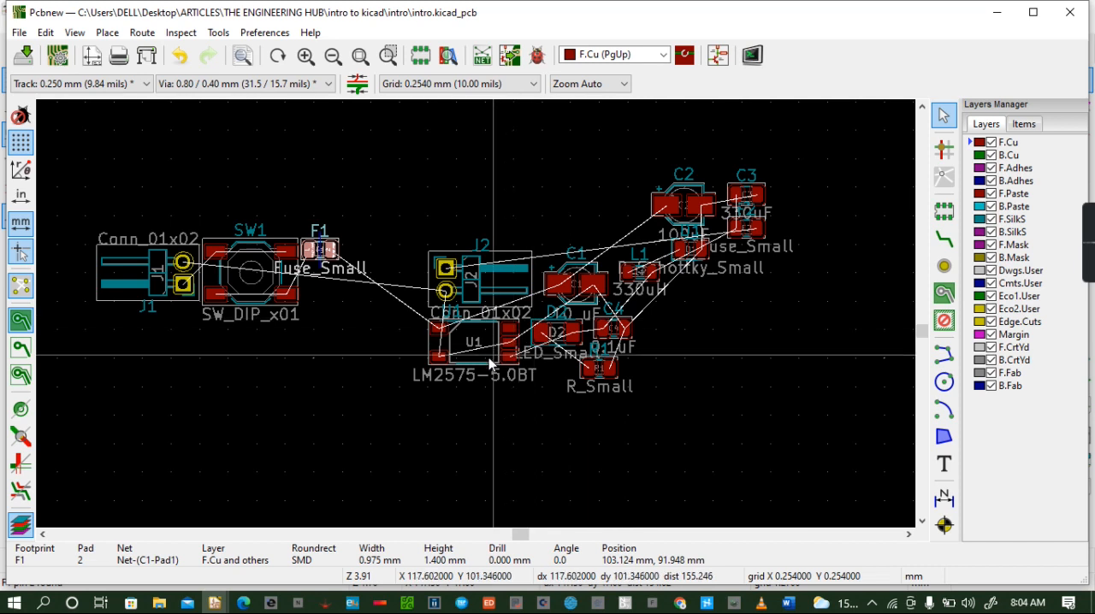
click(560, 291)
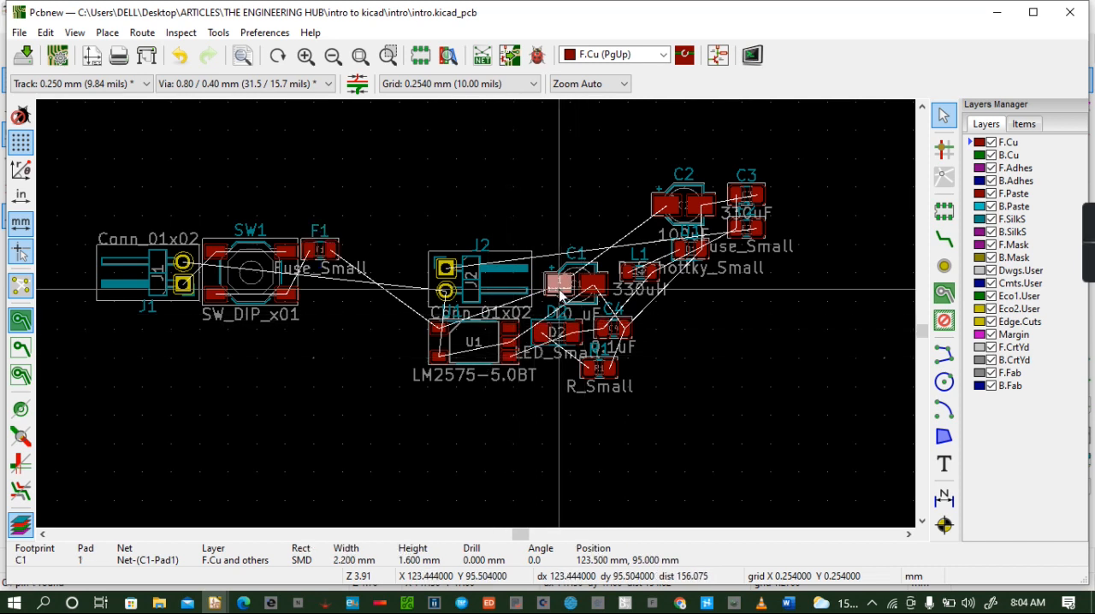
drag(559, 291, 320, 301)
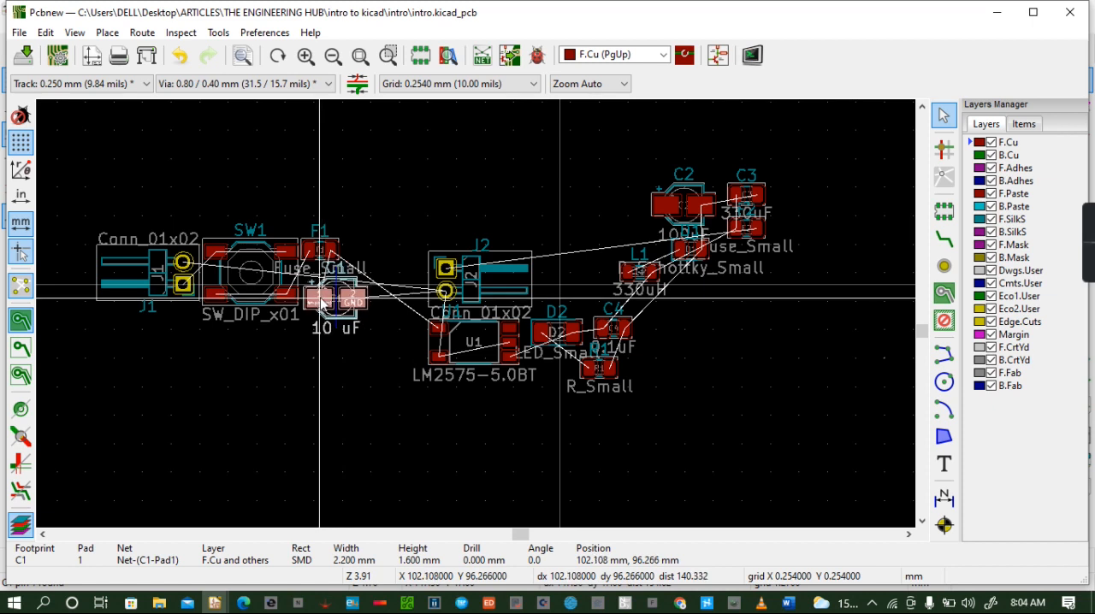
drag(320, 301, 322, 315)
key(r)
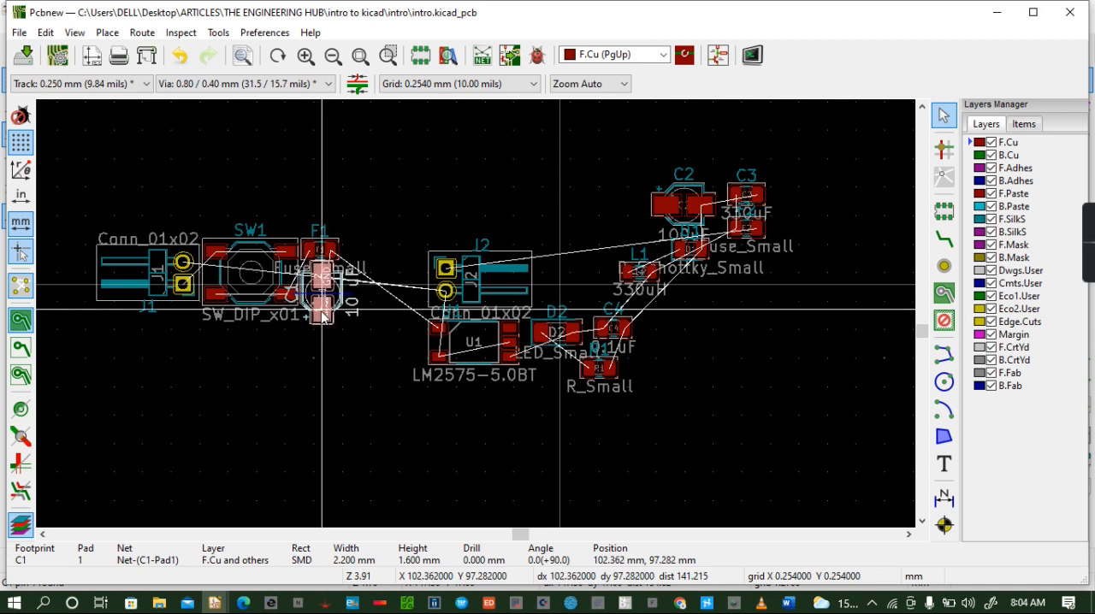
drag(322, 315, 322, 315)
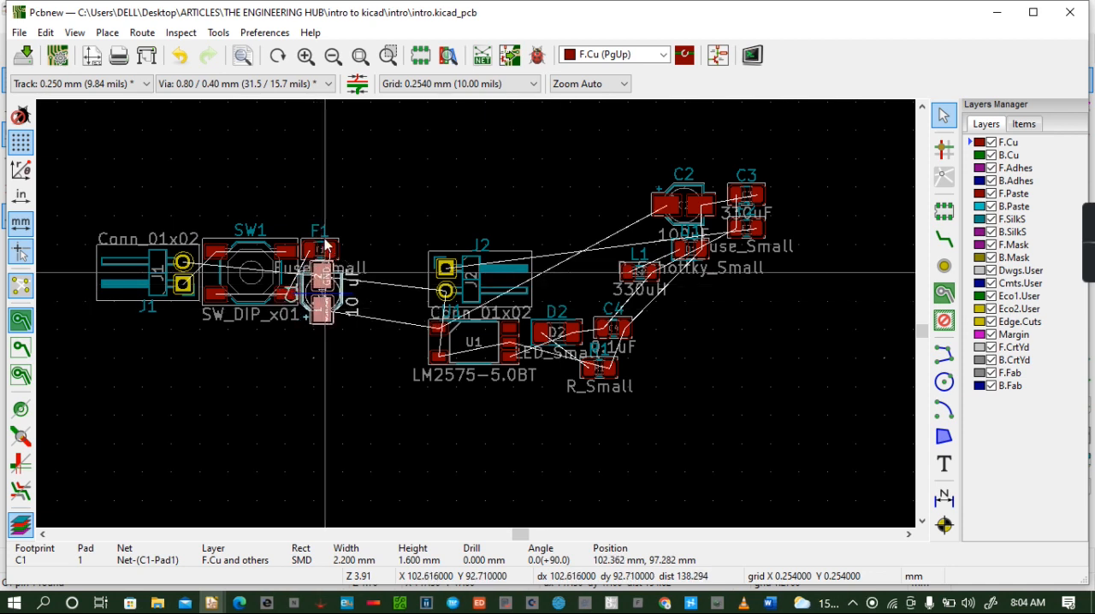
- Inspect the placement of F1 and C1 beside SW1 in the 3D Viewer, tilting the board, and close the viewer
click(71, 33)
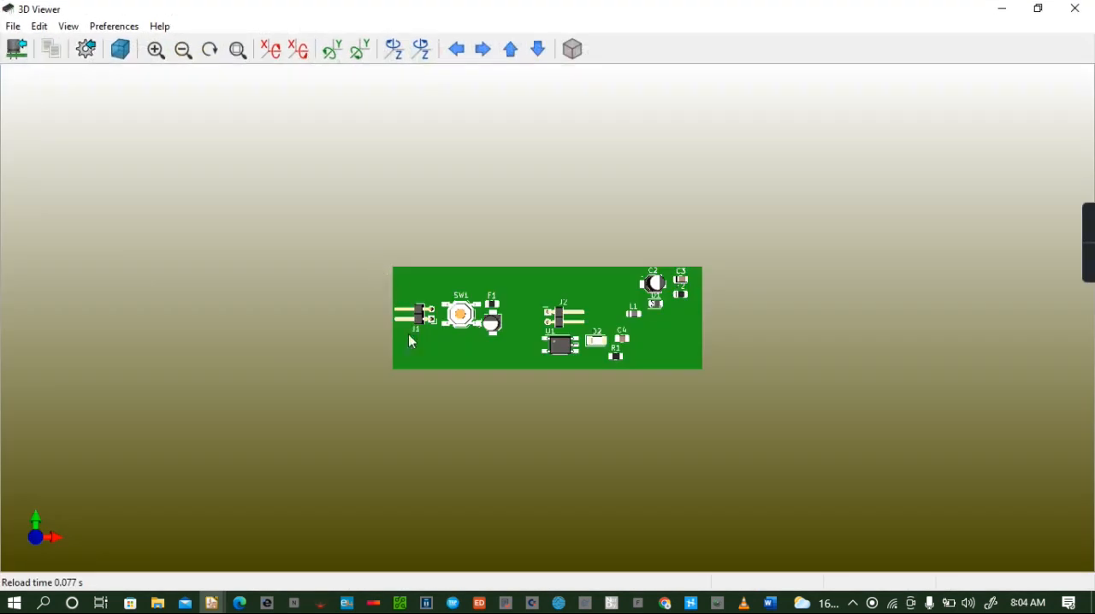
drag(427, 342, 665, 227)
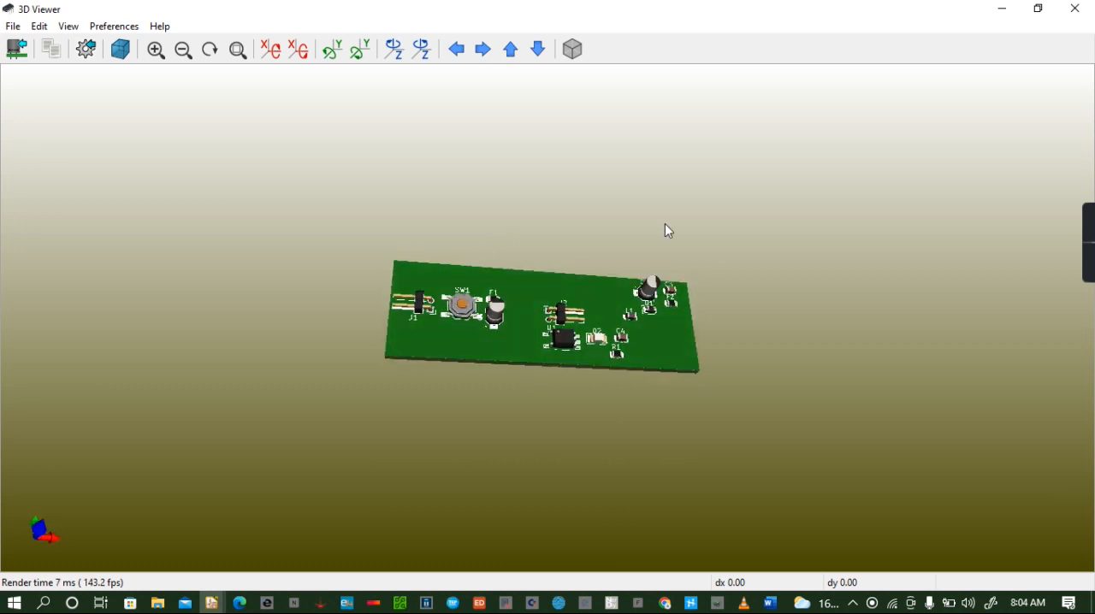
click(1076, 10)
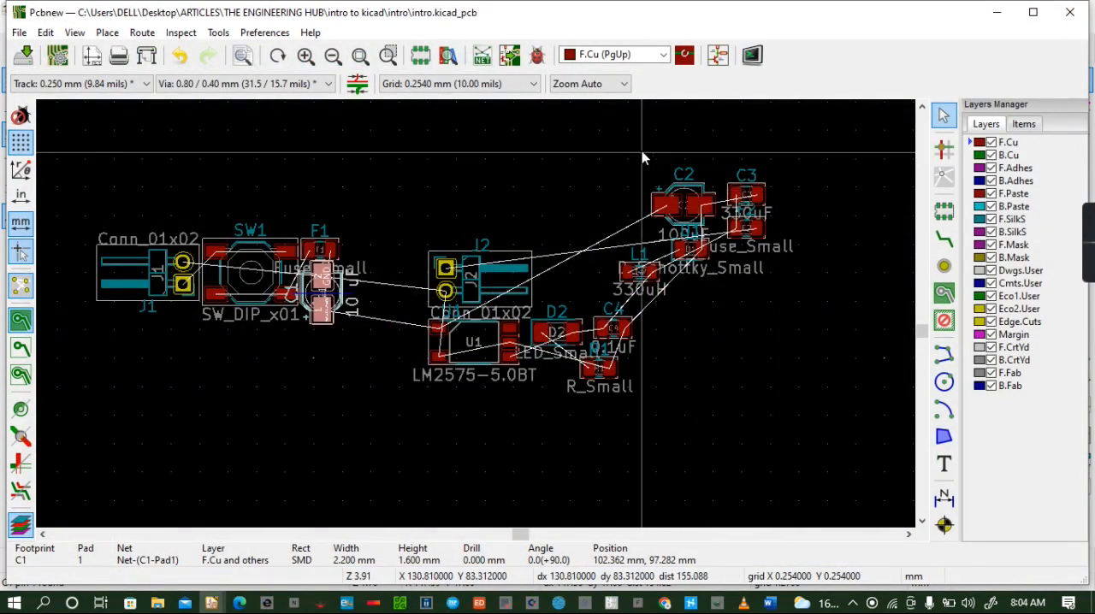
- Consult the schematic and move capacitor C2 to the right of F1, with pad 1 at about X 105, Y 92 mm
click(715, 56)
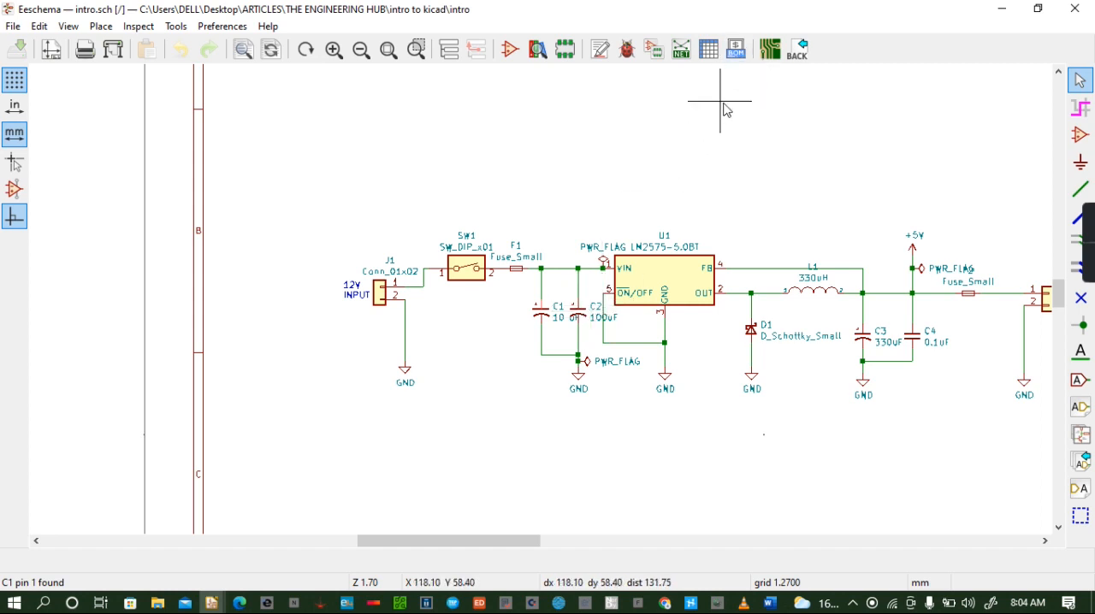
click(770, 49)
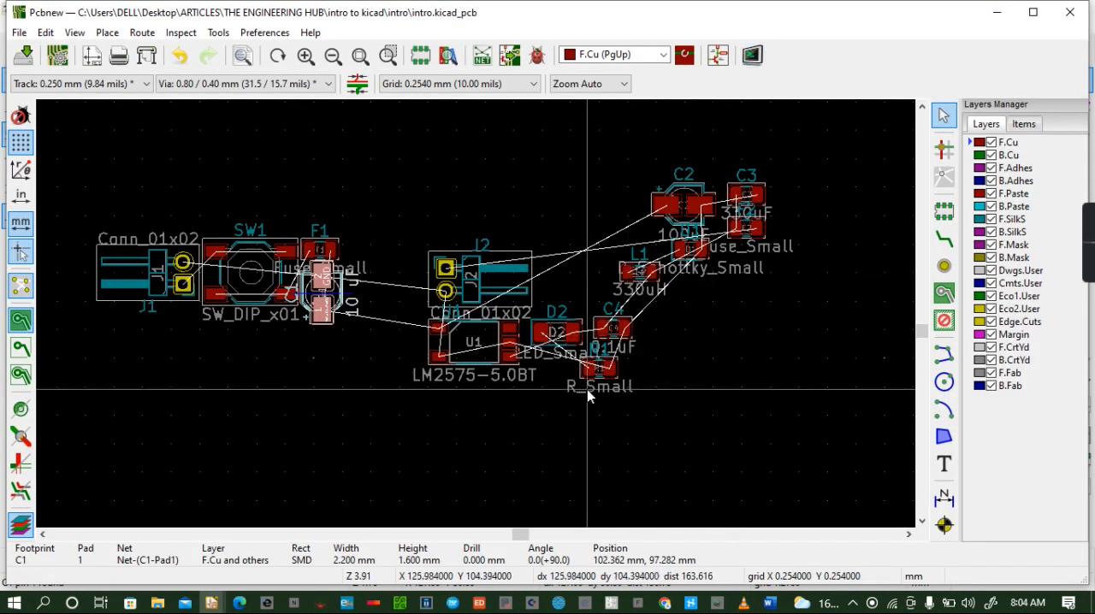
click(672, 207)
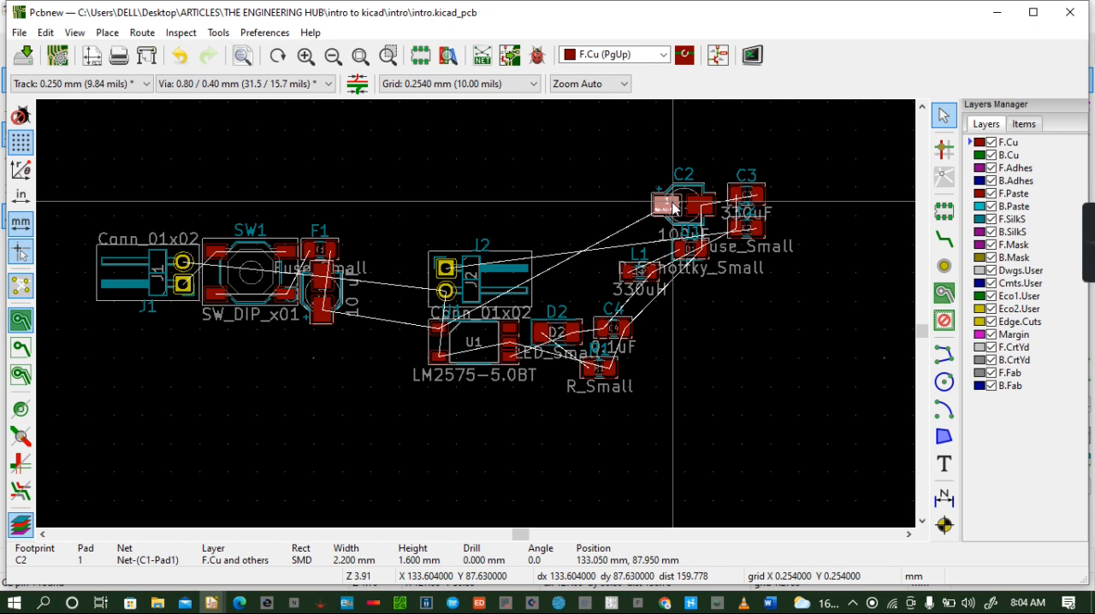
drag(673, 207, 356, 251)
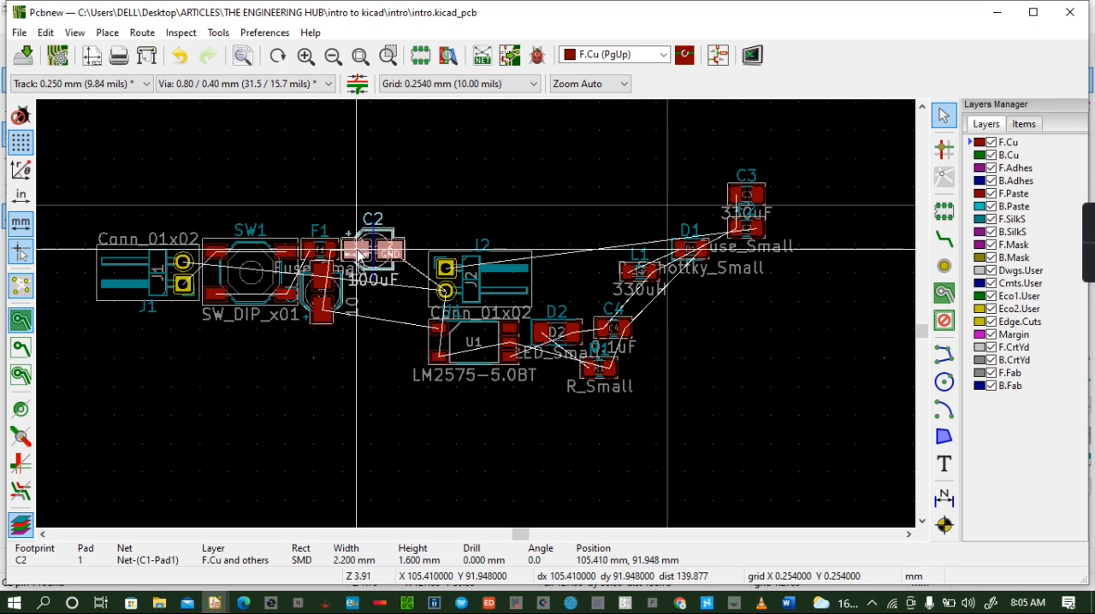
drag(357, 253, 357, 254)
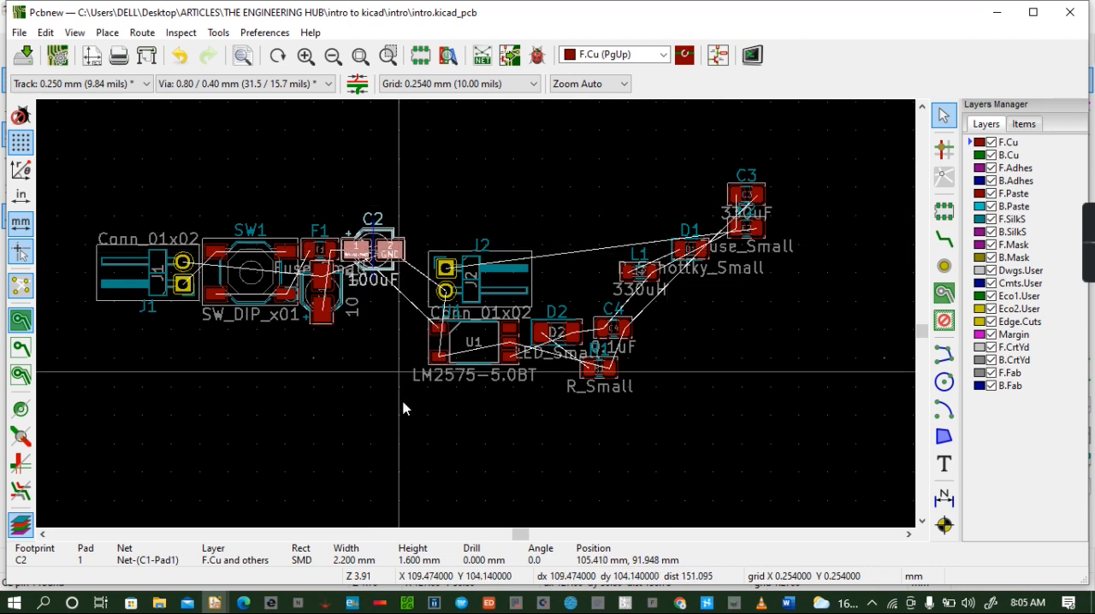
- Inspect C2's placement next to F1 and C1 in the 3D Viewer, tilting the board, and close the viewer
click(84, 34)
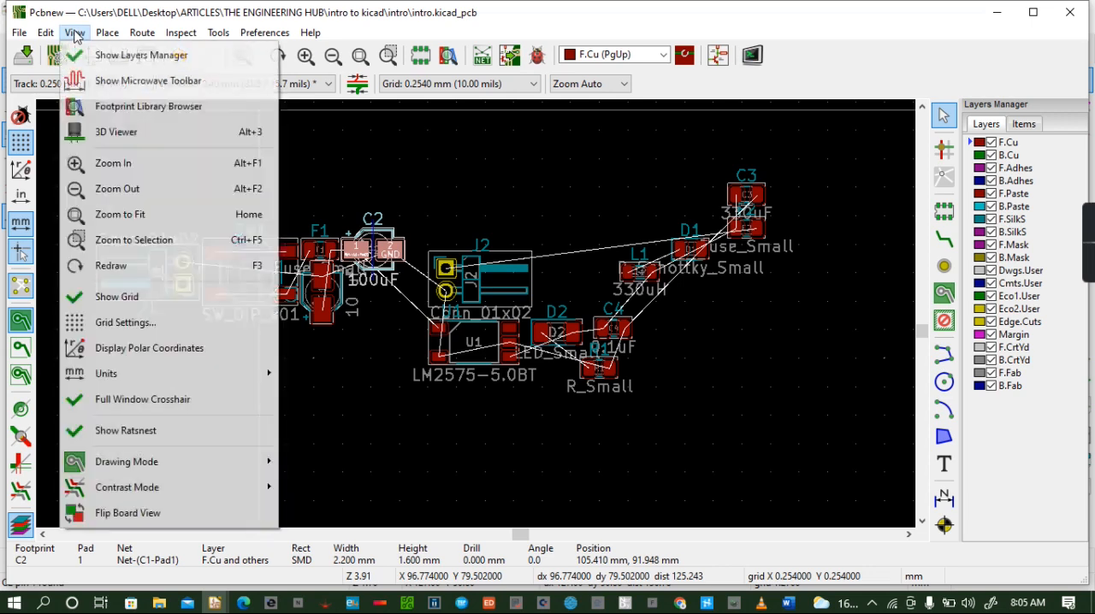
click(162, 140)
drag(471, 362, 542, 341)
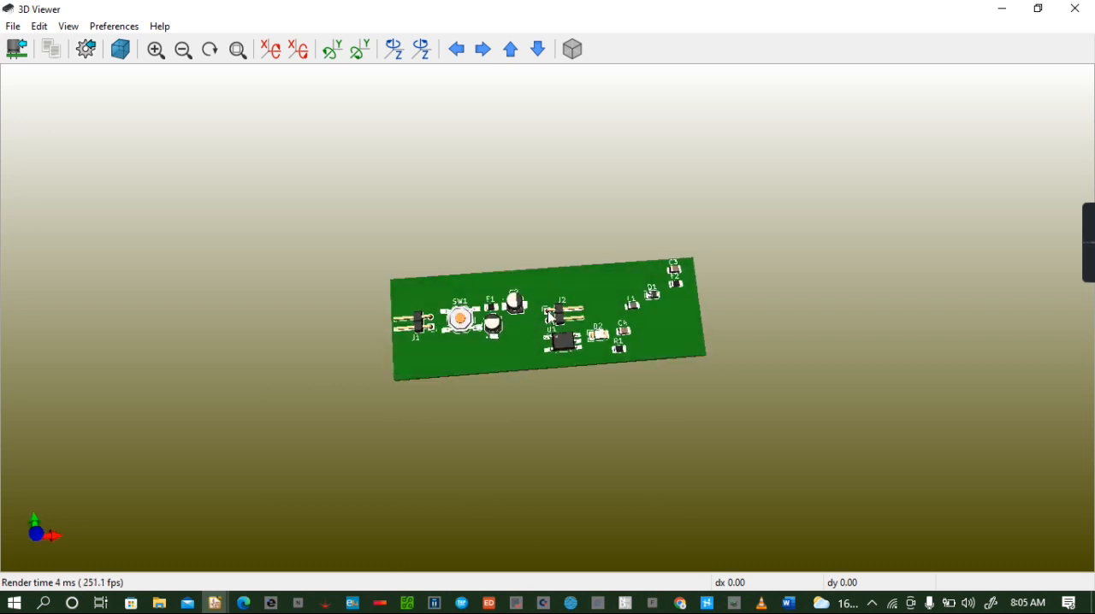
click(1075, 10)
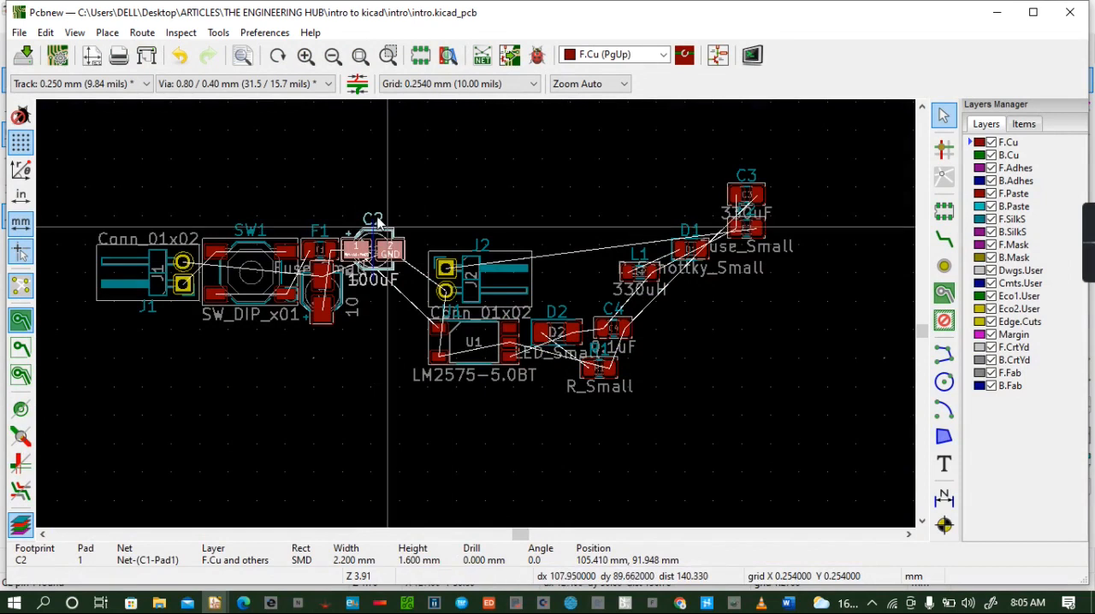
- Consult the schematic and move output connector J2 out of the cluster to the far right end of the layout, below C3
click(718, 55)
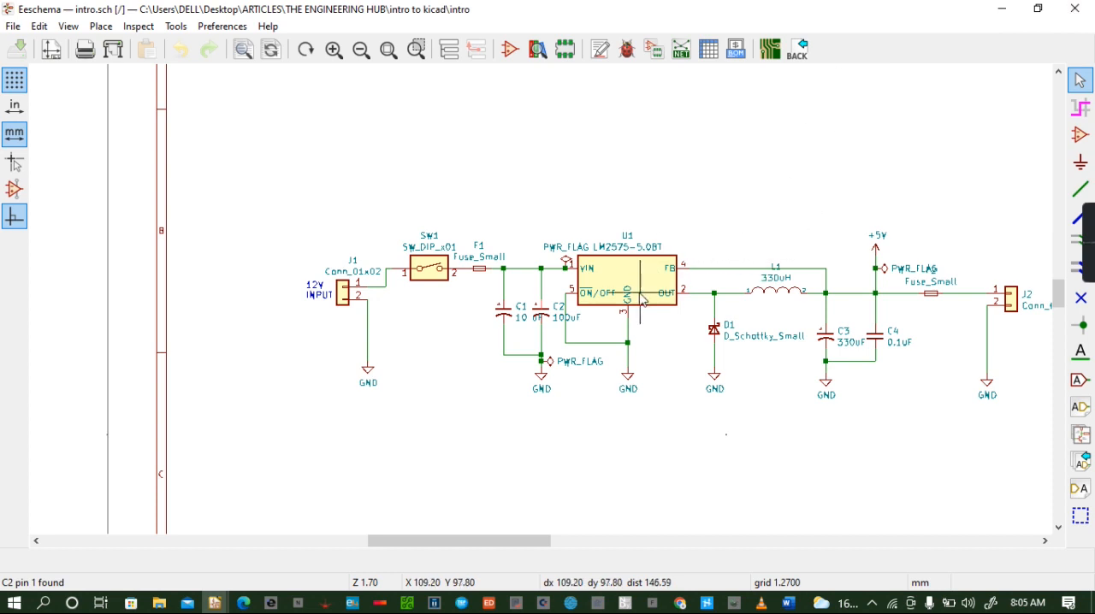
click(769, 48)
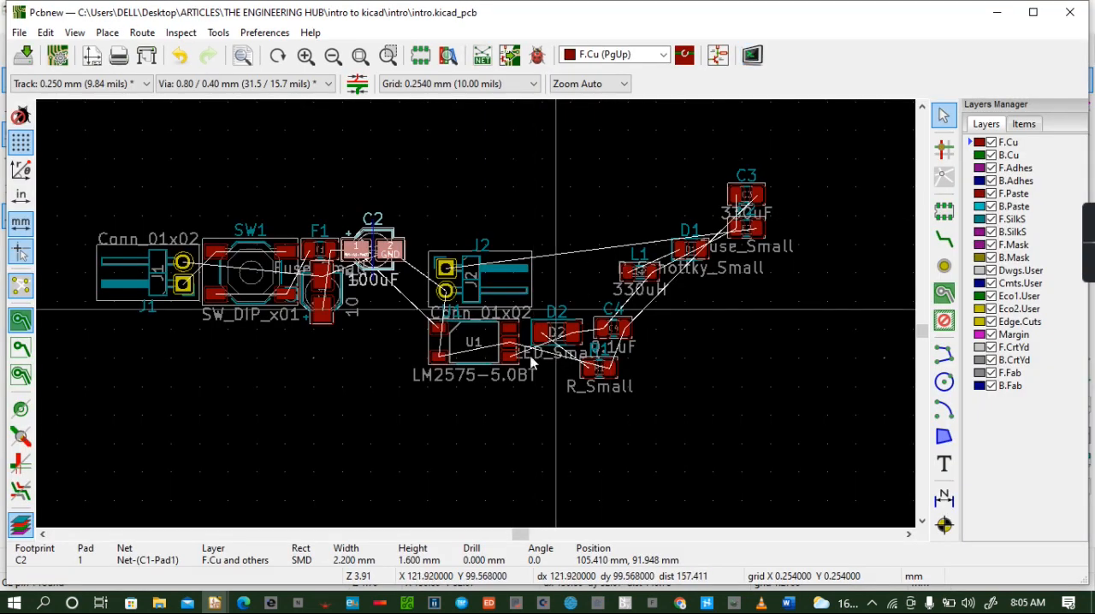
click(482, 287)
drag(482, 287, 830, 333)
- Move regulator U1 to just below C2 and right of C1, at about X 108, Y 96 mm
click(473, 339)
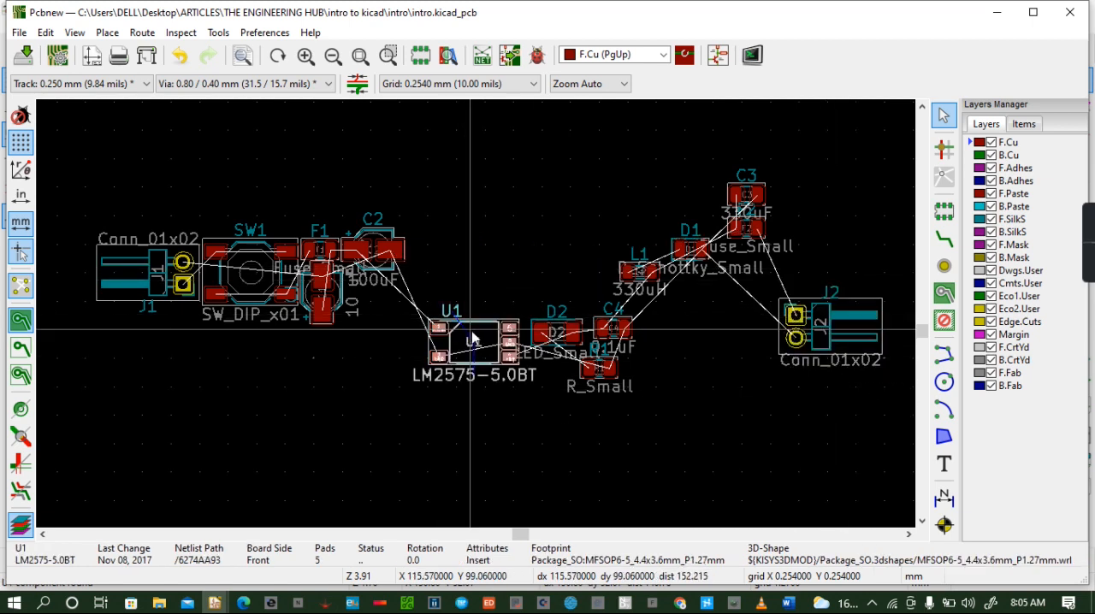
drag(473, 339, 391, 301)
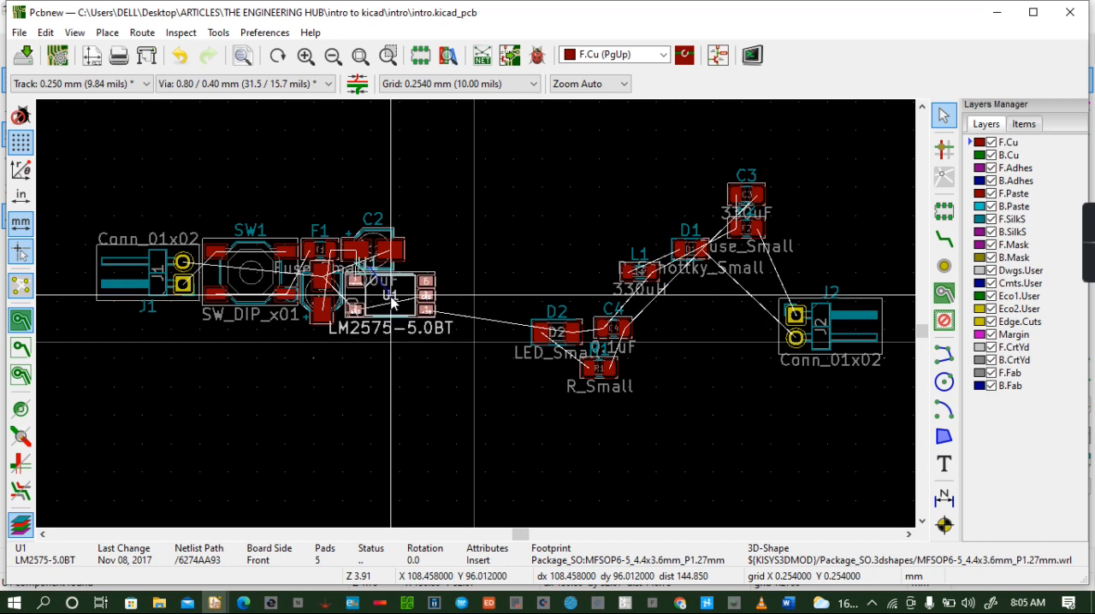
drag(391, 301, 392, 301)
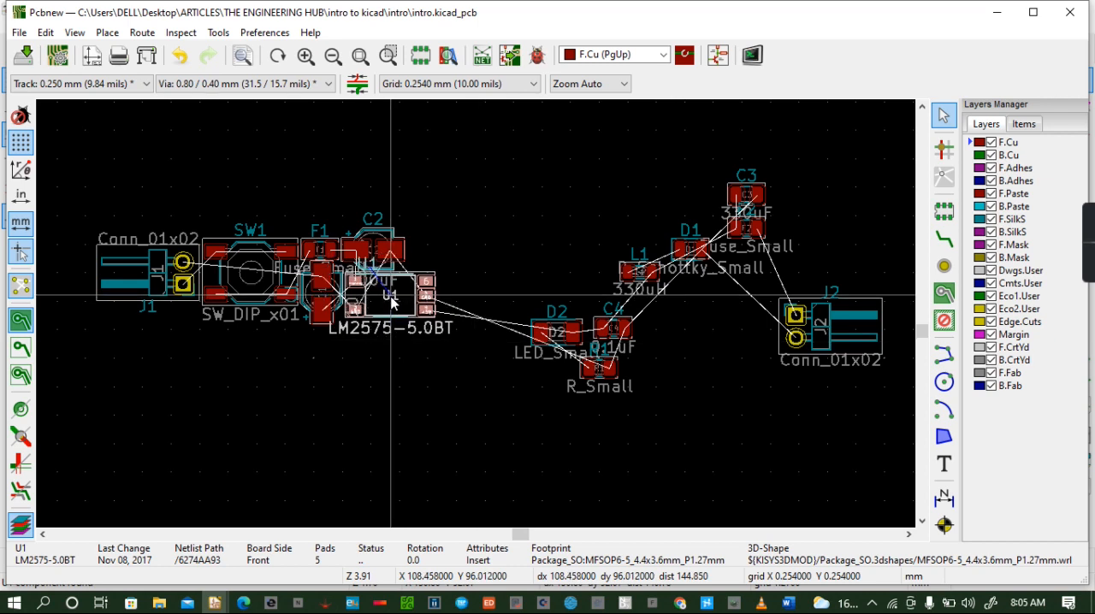
- Inspect the new positions of U1 and J2 in the 3D Viewer, tilting the board, and close the viewer
click(74, 32)
click(229, 130)
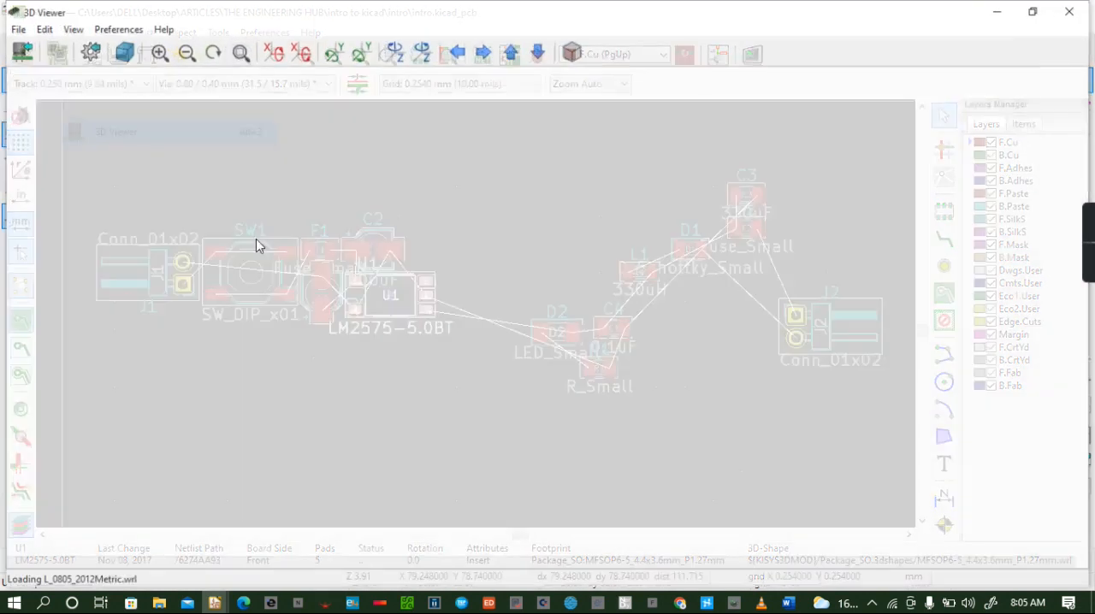
mouse_move(424, 339)
mouse_down()
mouse_move(463, 244)
mouse_move(558, 234)
mouse_move(544, 405)
mouse_move(592, 296)
mouse_move(533, 348)
mouse_move(551, 272)
mouse_move(526, 326)
mouse_move(525, 299)
mouse_move(520, 327)
mouse_up()
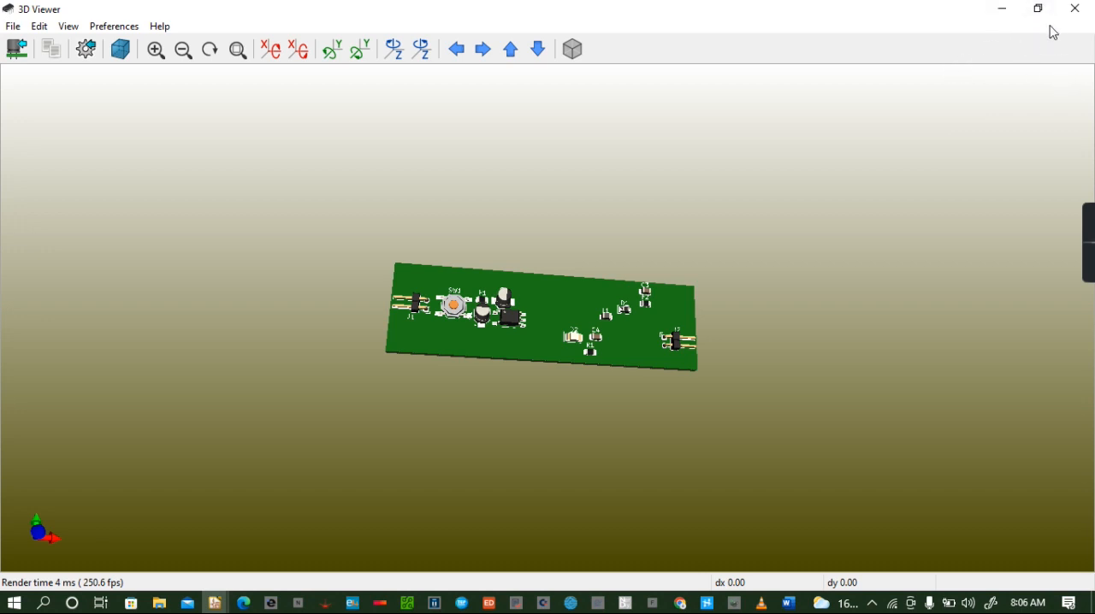
click(1075, 9)
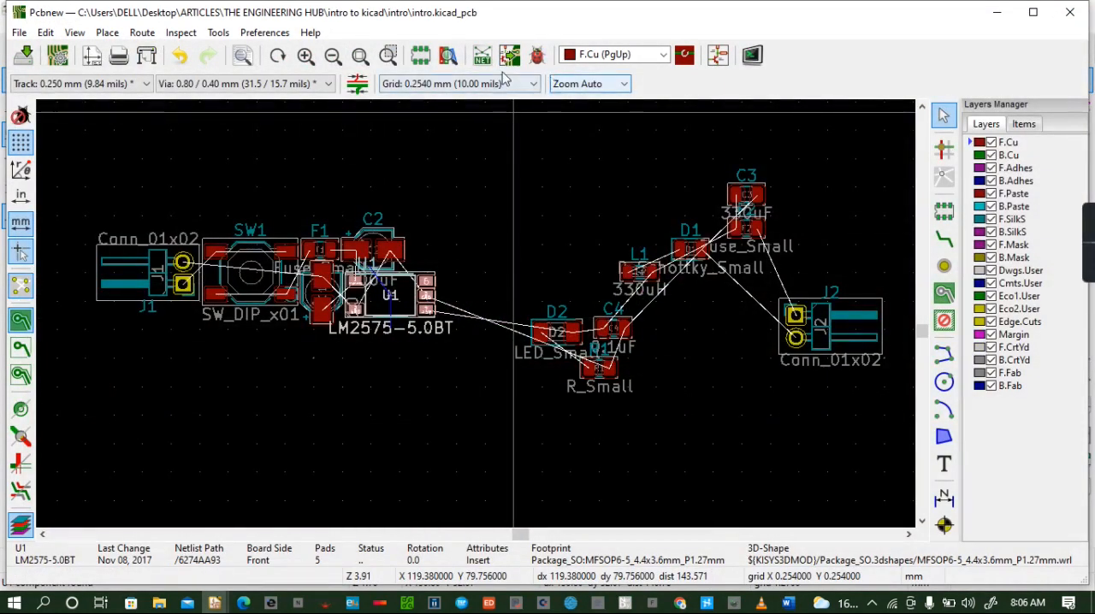
- Check the schematic for the part after U1, then place Schottky diode D1 right of C2 at about X 111, Y 92 mm, rotated 90°
click(718, 55)
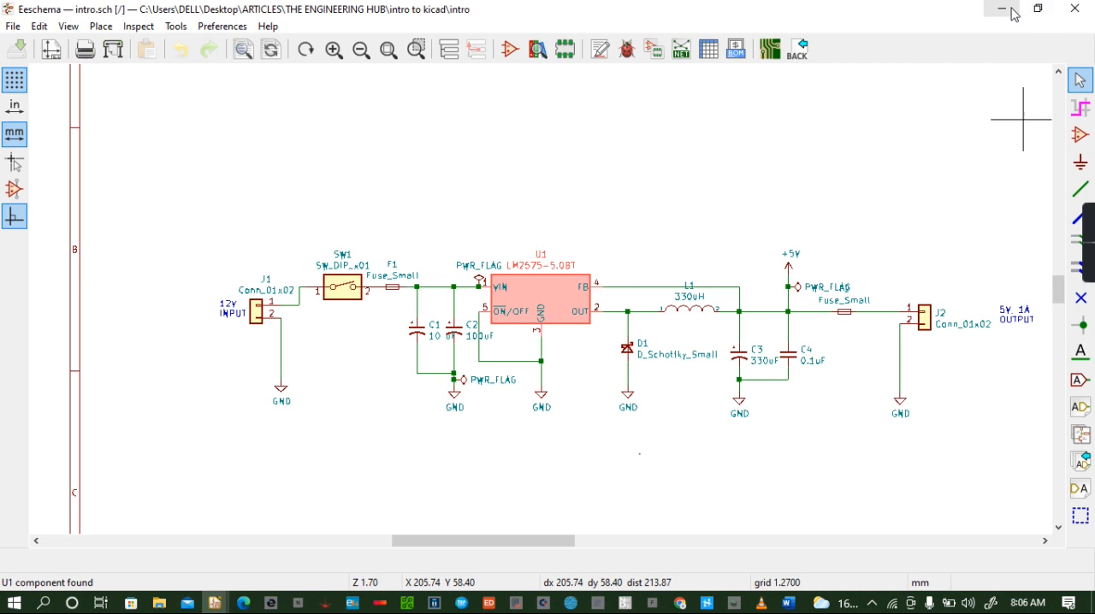
click(770, 51)
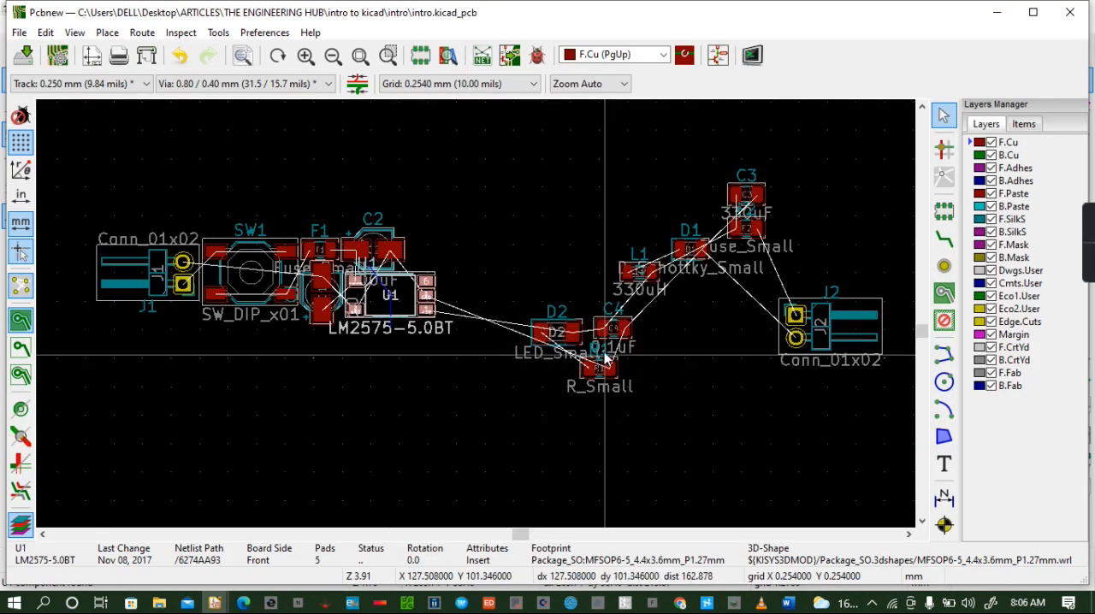
click(682, 249)
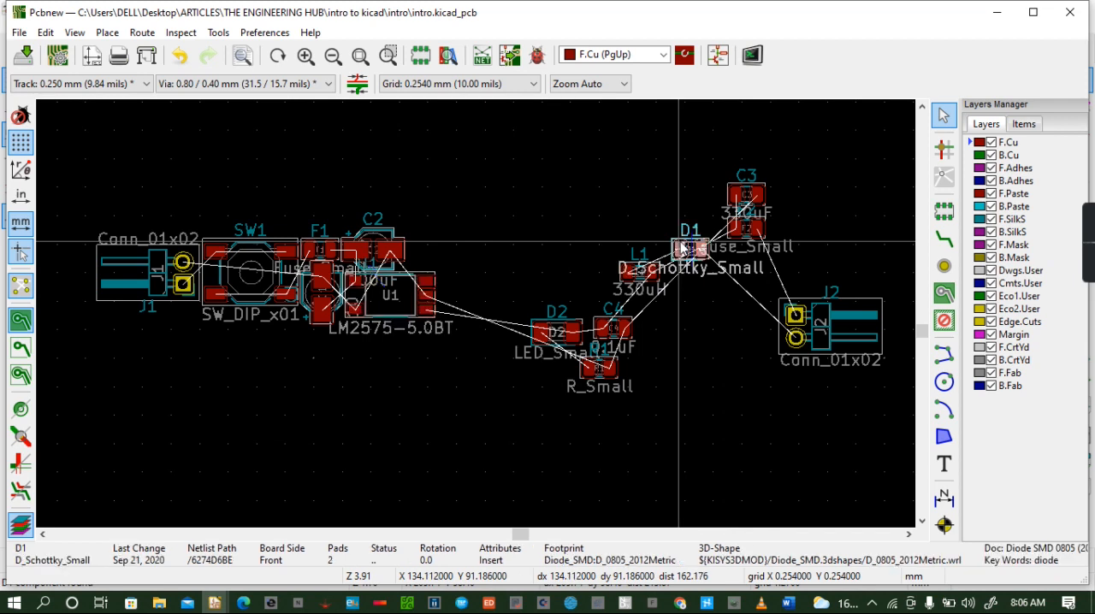
drag(682, 248, 419, 256)
key(r)
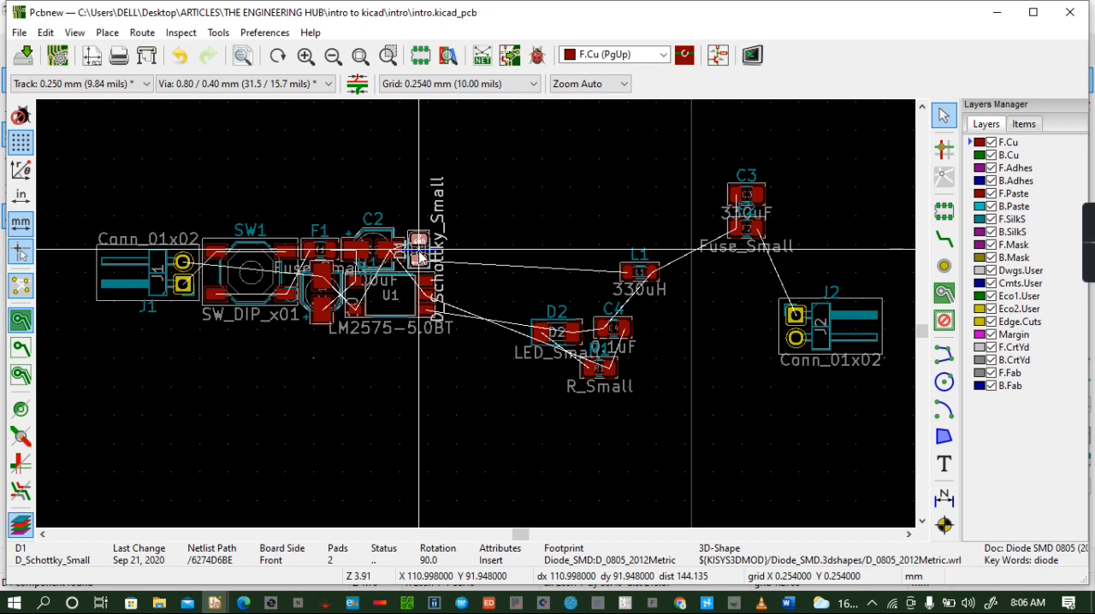
drag(419, 257, 421, 254)
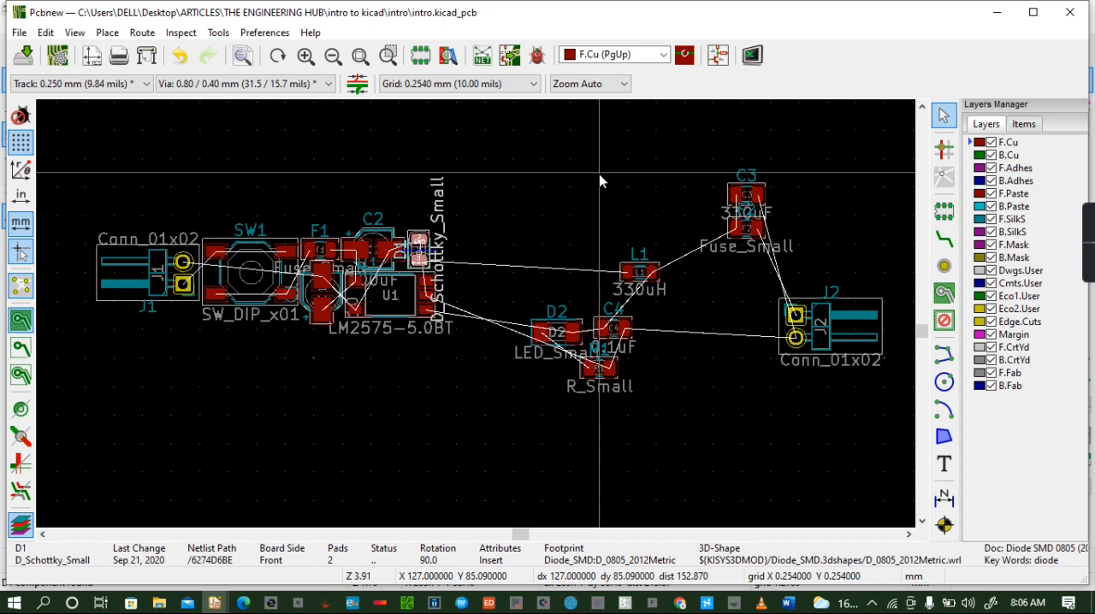
- Save the board, check the schematic for the part after D1, and place inductor L1 right of D1 at about X 113, Y 92 mm, rotated 90°
key(ctrl+s)
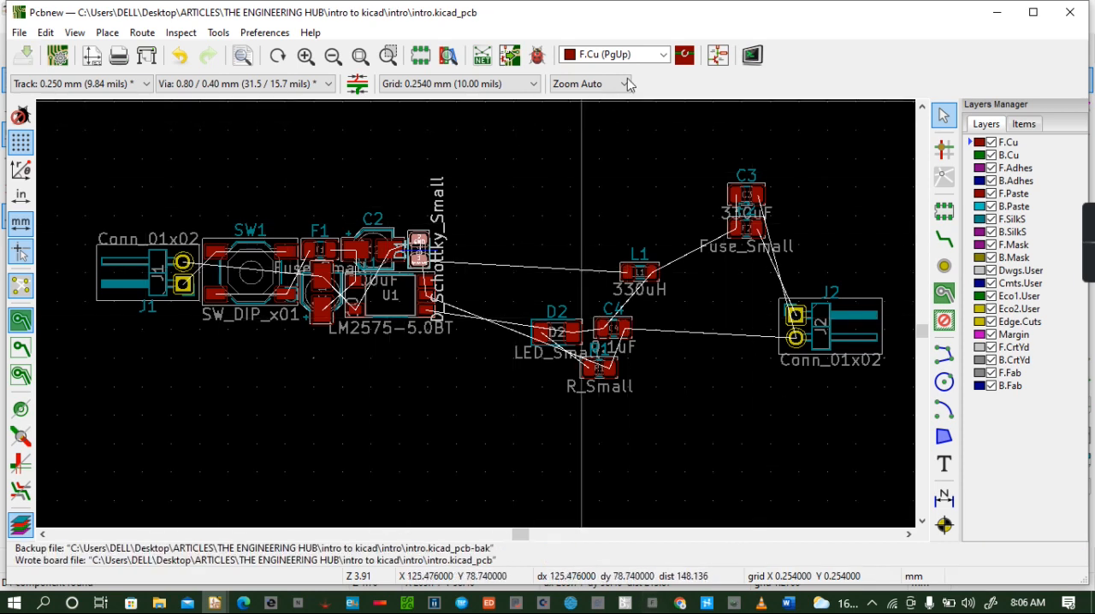
click(730, 56)
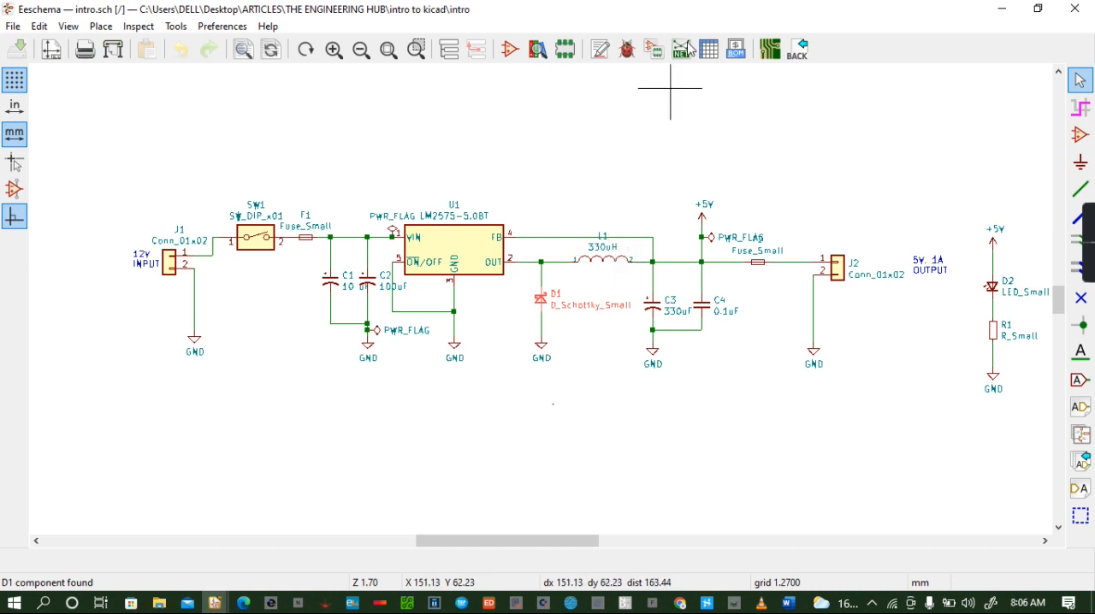
click(769, 49)
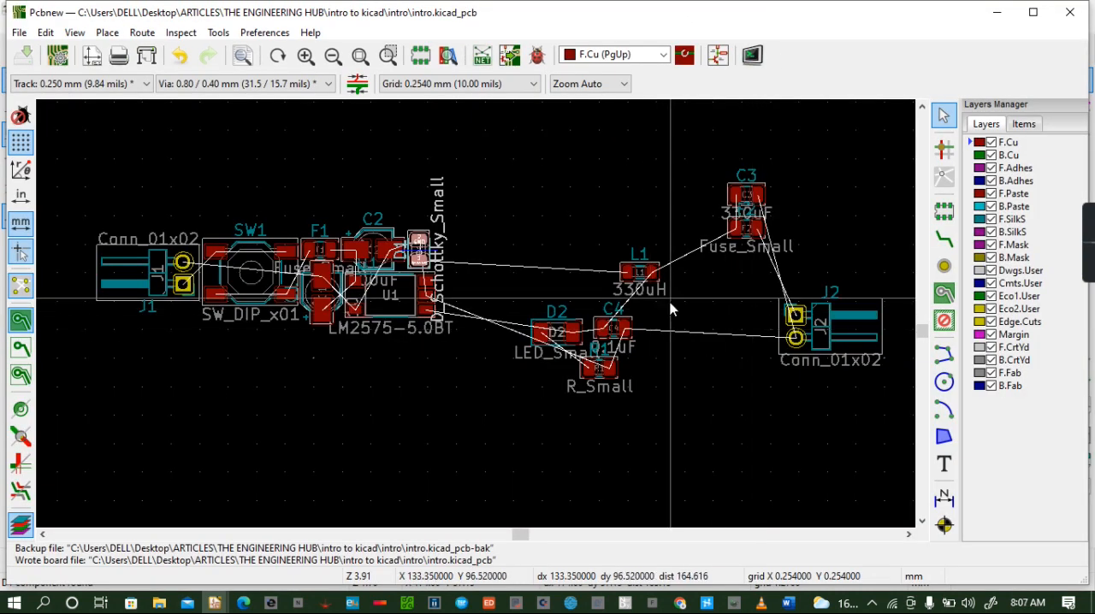
click(630, 273)
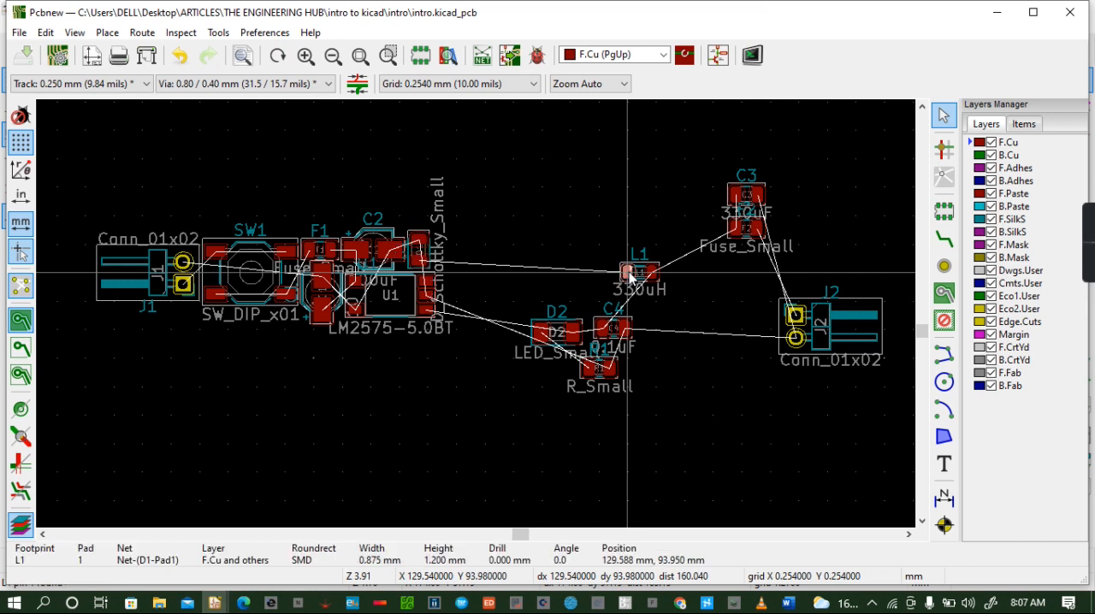
drag(629, 273, 444, 267)
key(r)
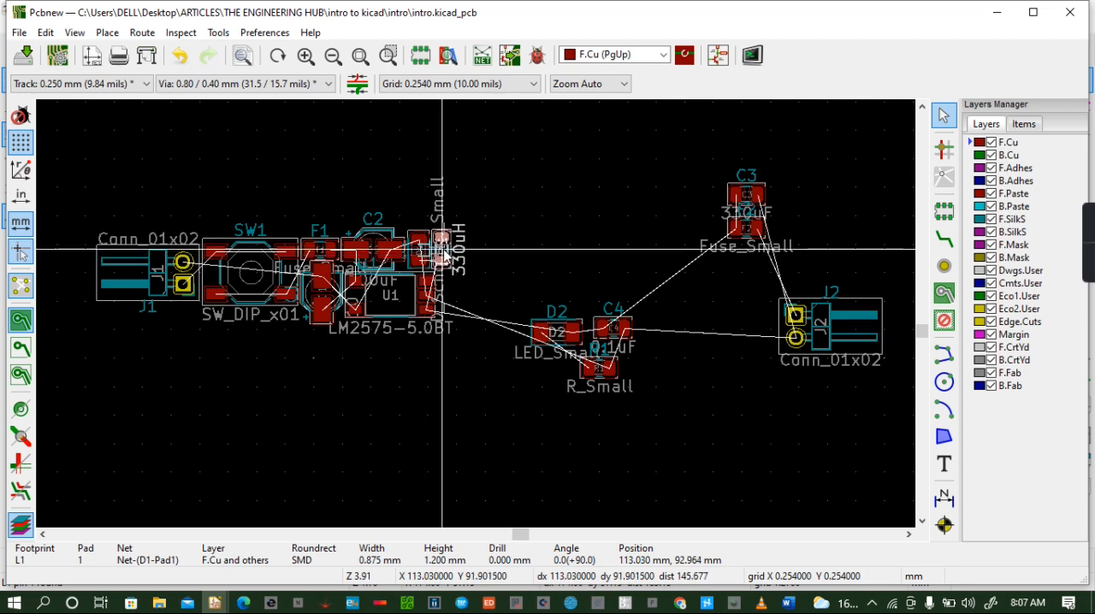
- Move the reference labels of L1 and D1 directly above their footprints, at about Y 89 mm, and rotate them to read horizontally
click(426, 257)
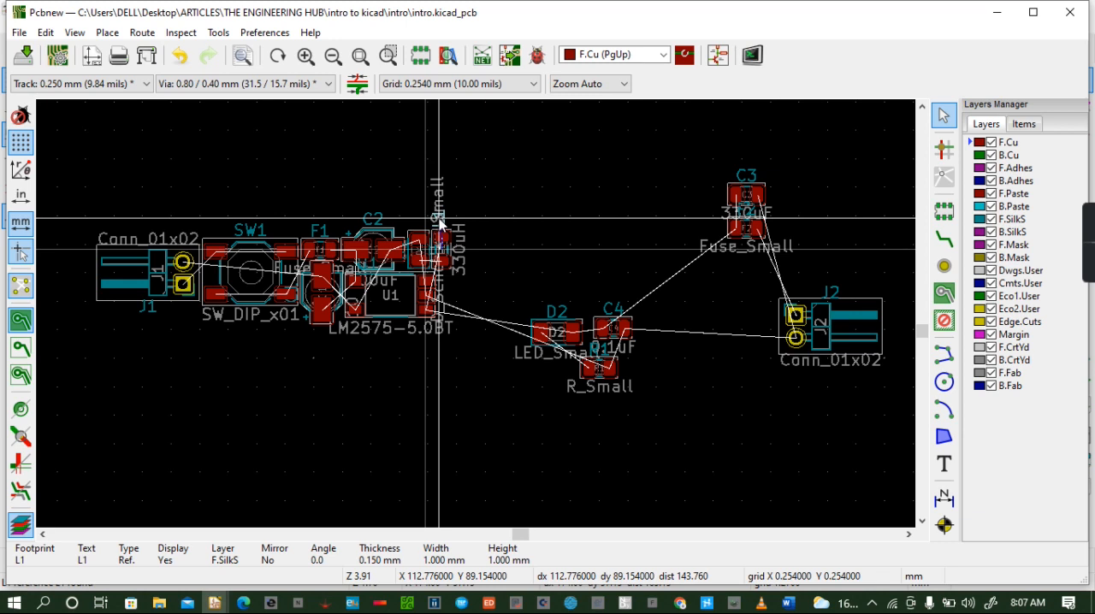
key(r)
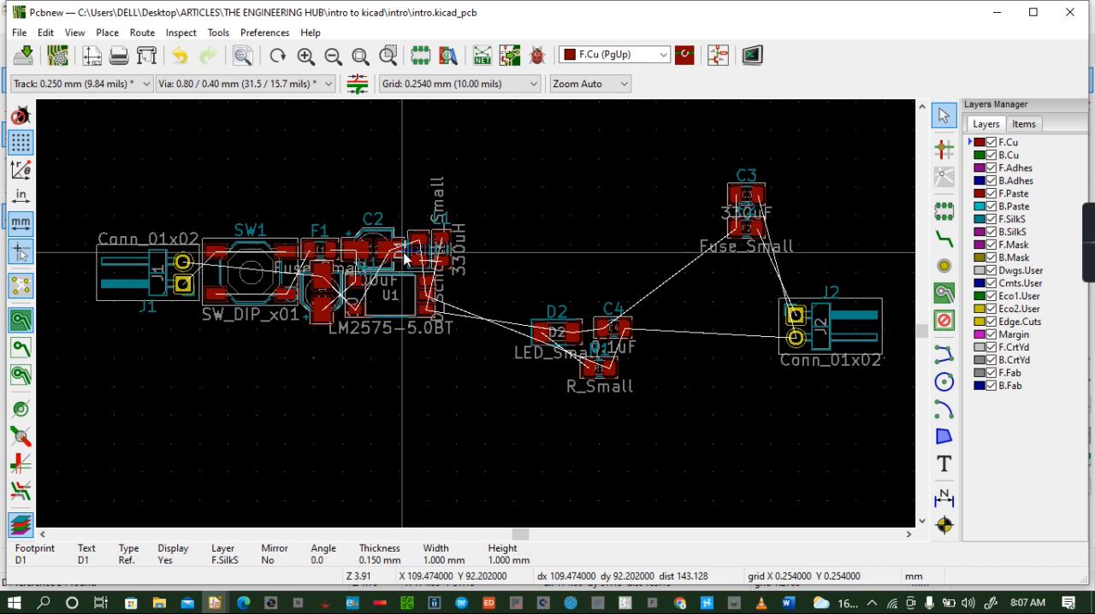
drag(403, 253, 417, 216)
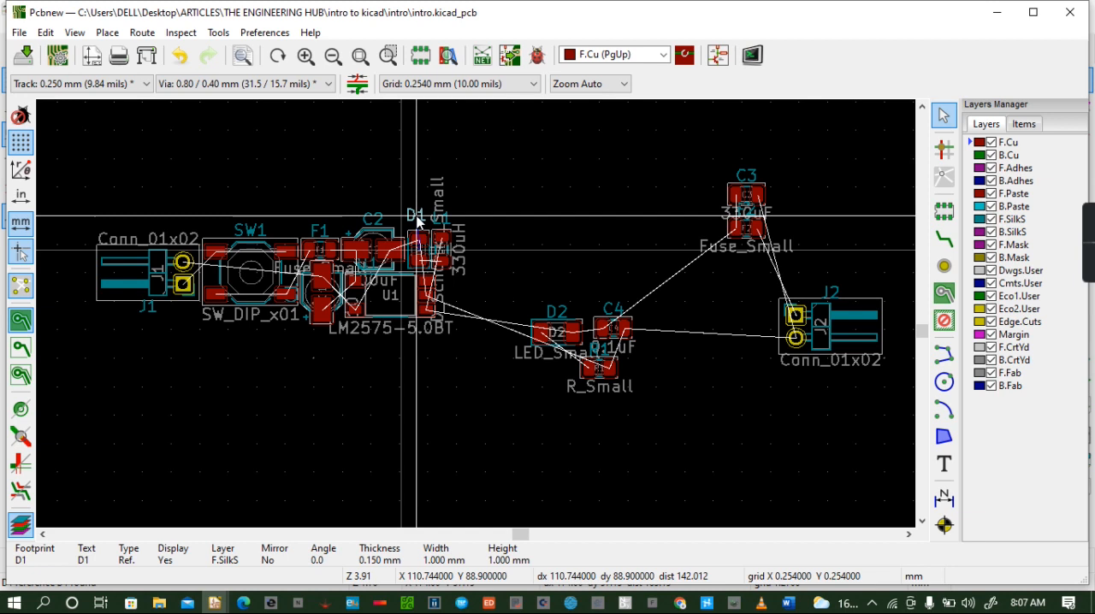
key(r)
drag(420, 225, 420, 225)
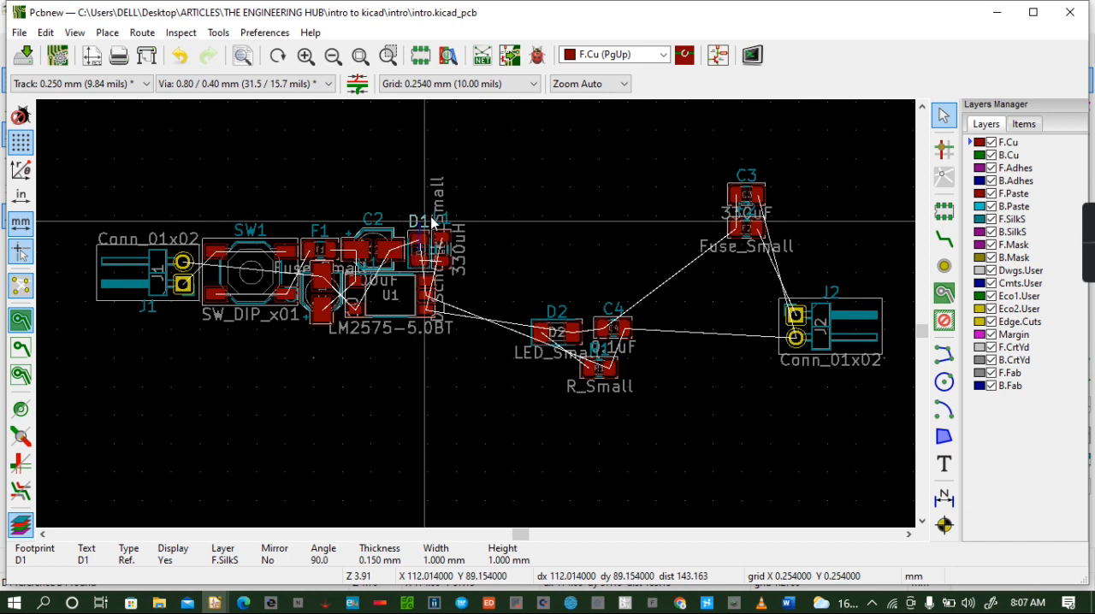
click(440, 221)
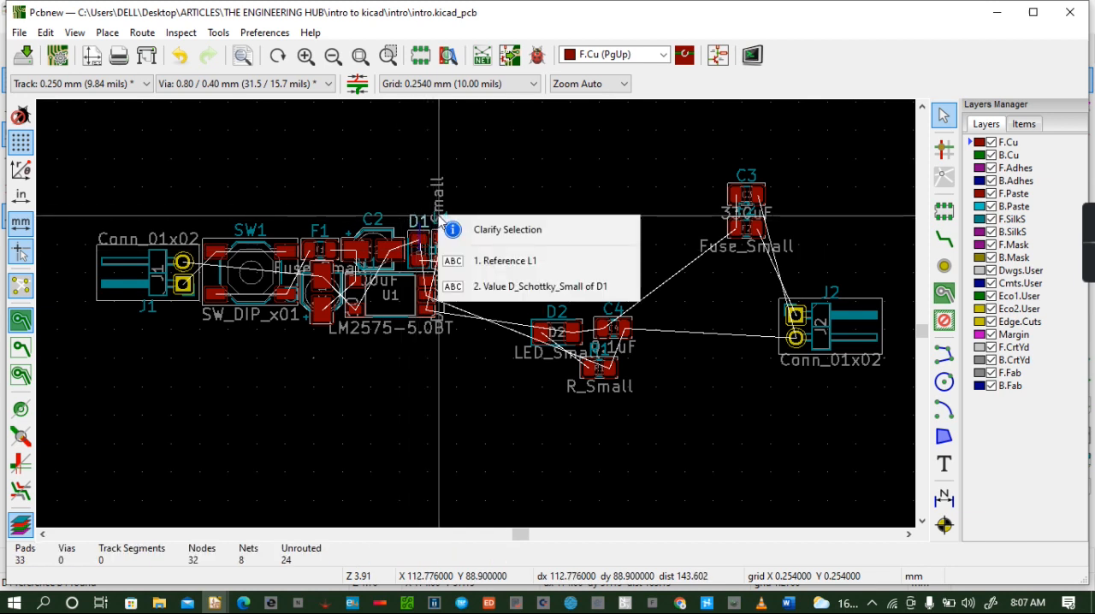
click(506, 261)
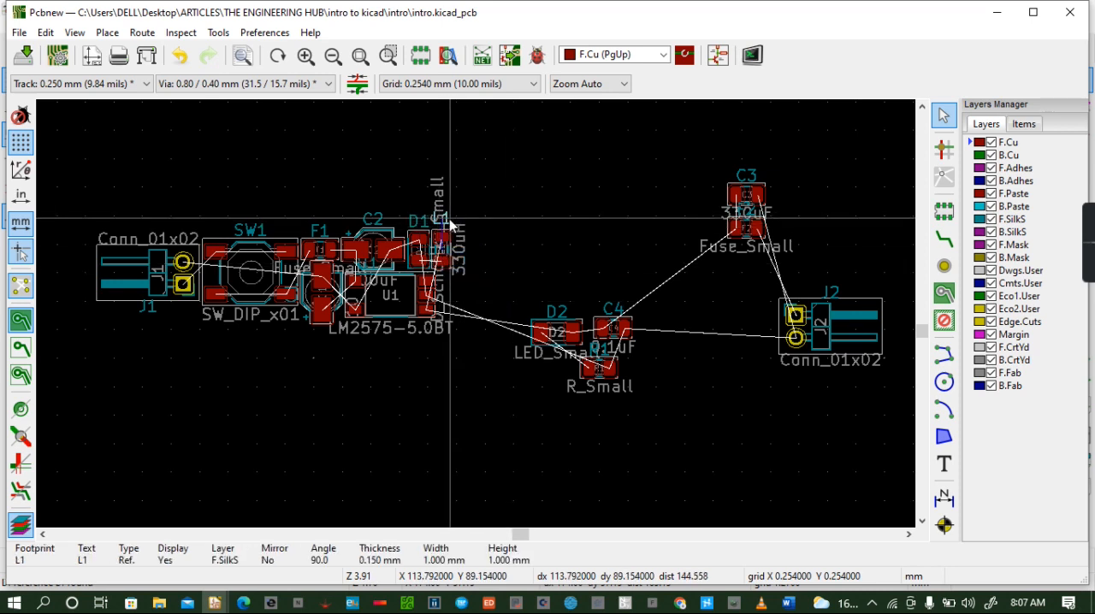
drag(444, 220, 442, 225)
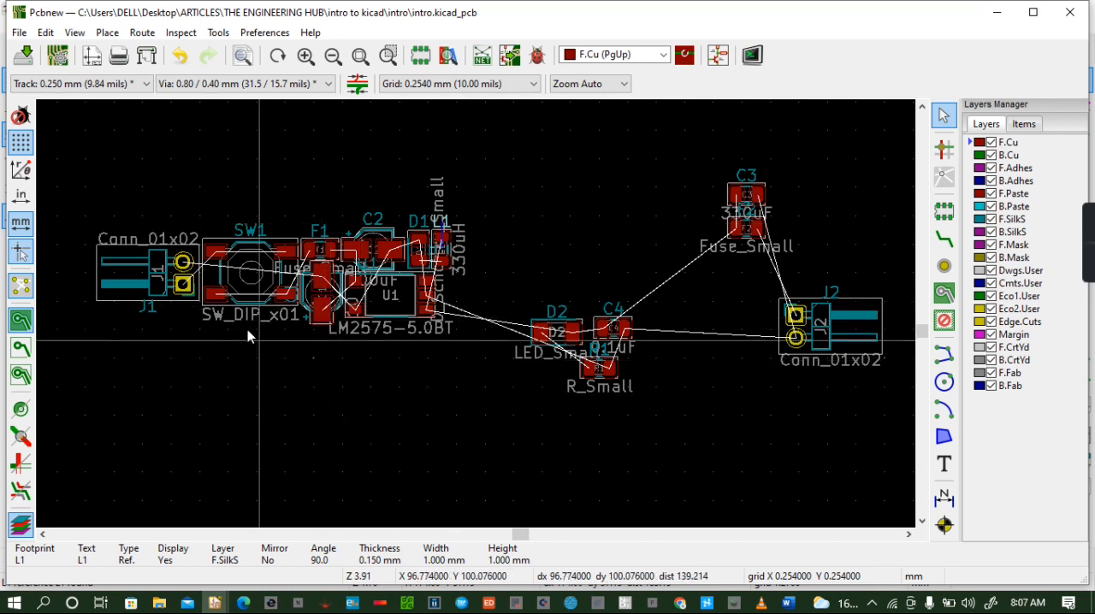
- Shift the J1 reference slightly lower below its connector, nudge U1's fabrication text down inside its body, and save the board
click(150, 310)
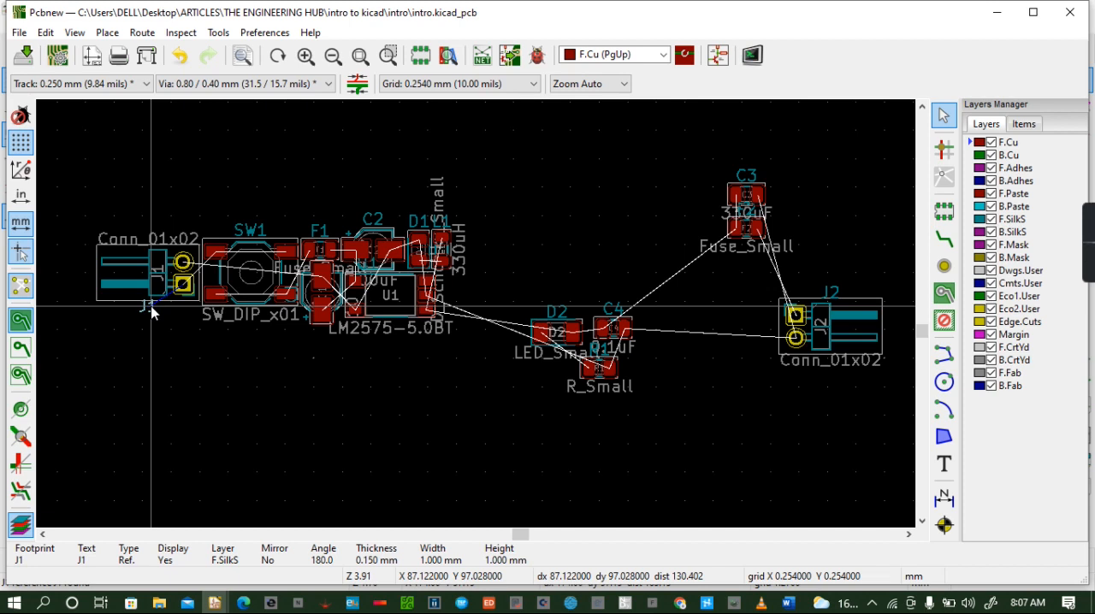
key(m)
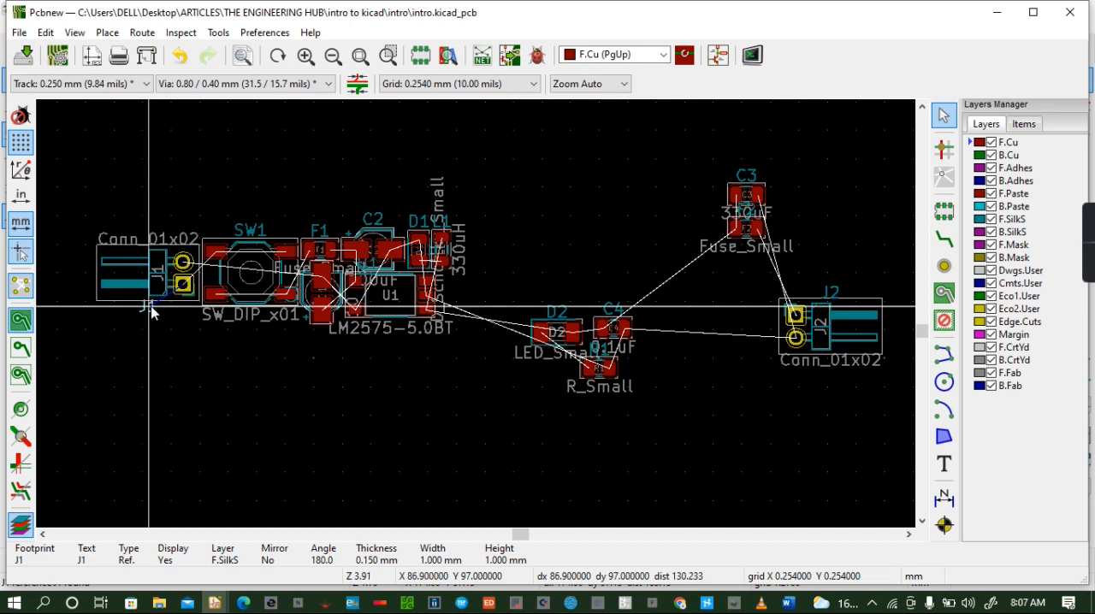
click(155, 317)
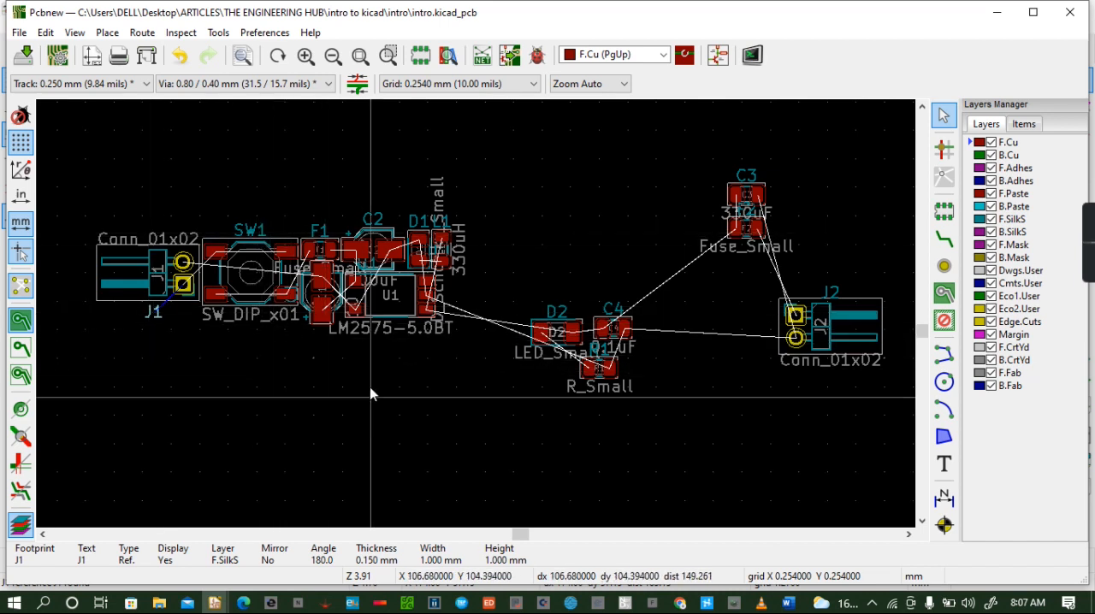
click(391, 298)
key(m)
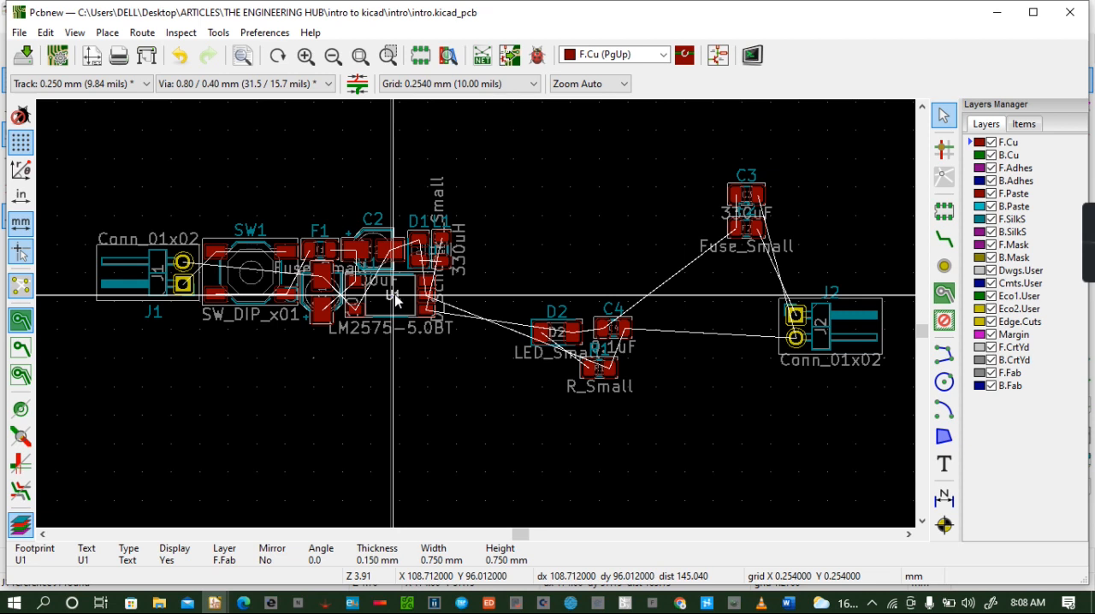
click(392, 303)
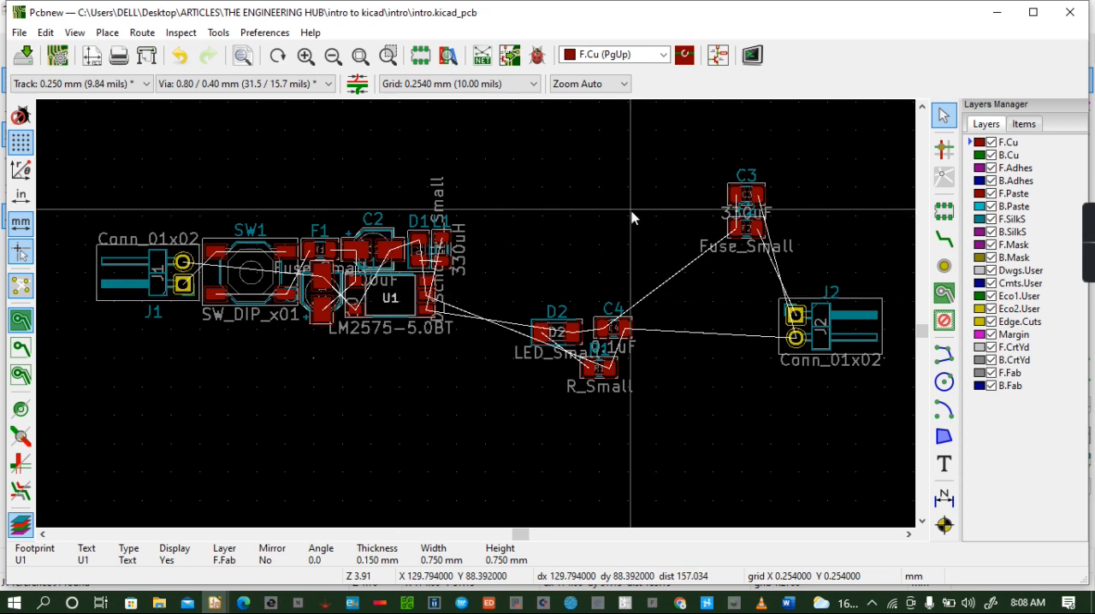
key(ctrl+s)
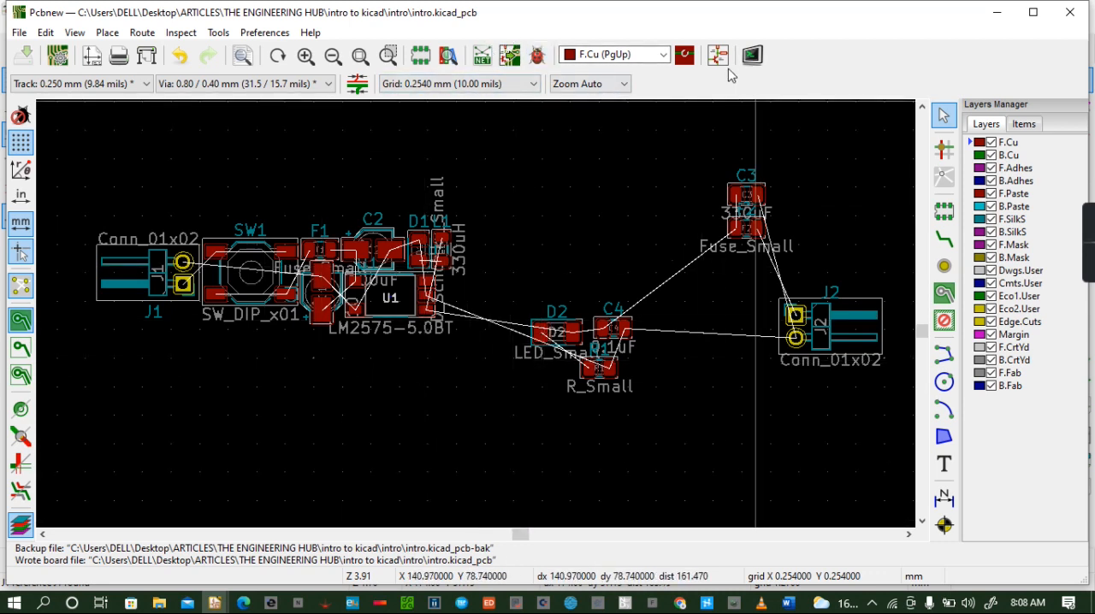
- Check the schematic for the part after L1, then place capacitor C3 right of U1 at about X 114, Y 96 mm, rotated 90°
click(752, 55)
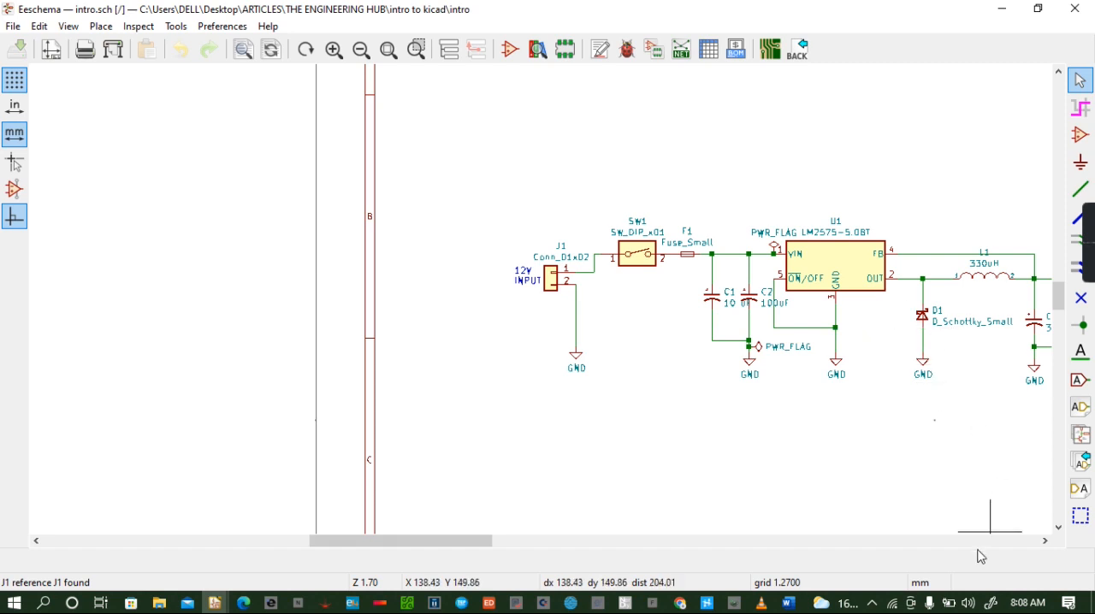
click(1045, 541)
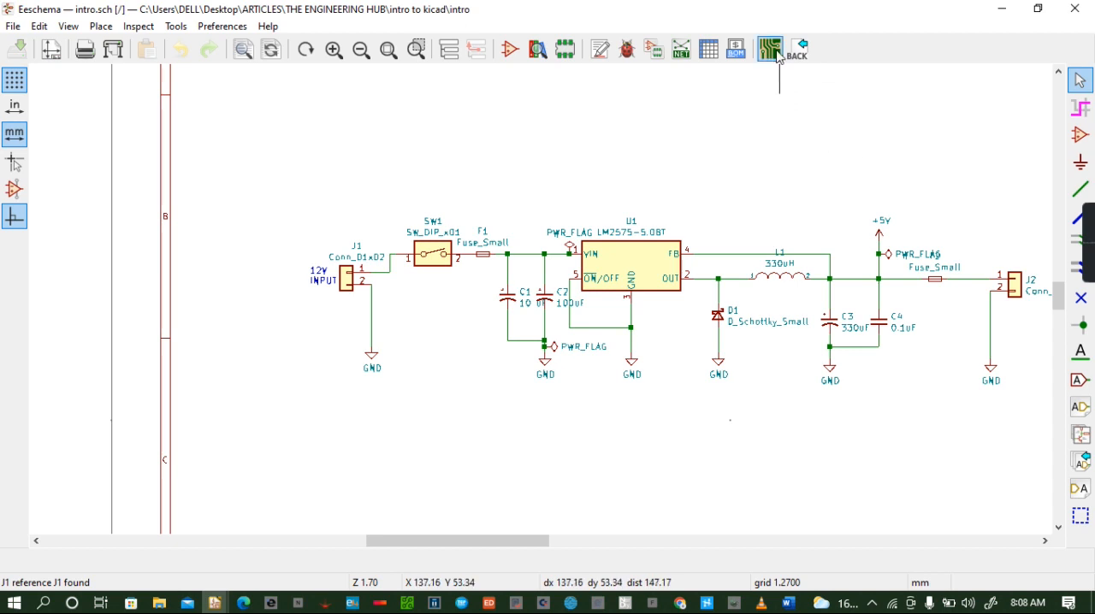
click(770, 50)
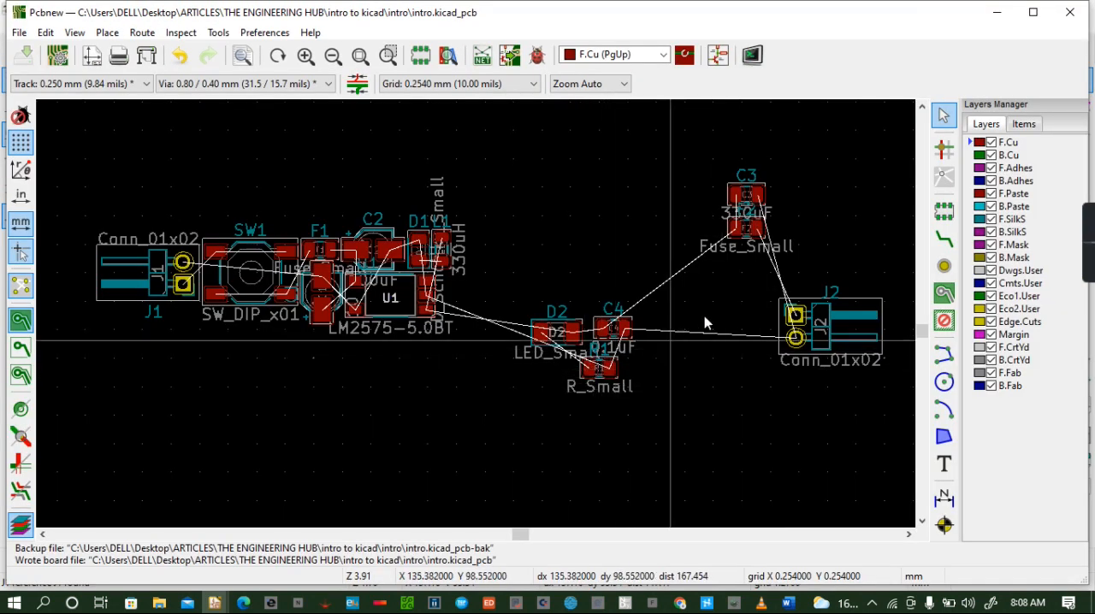
click(735, 197)
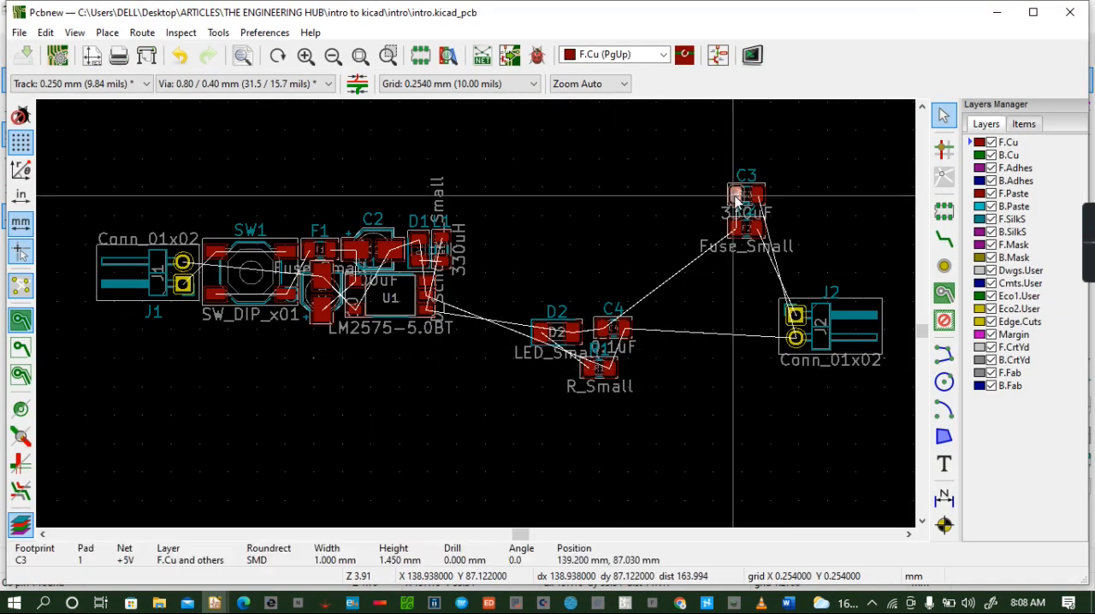
drag(736, 199, 452, 309)
key(r)
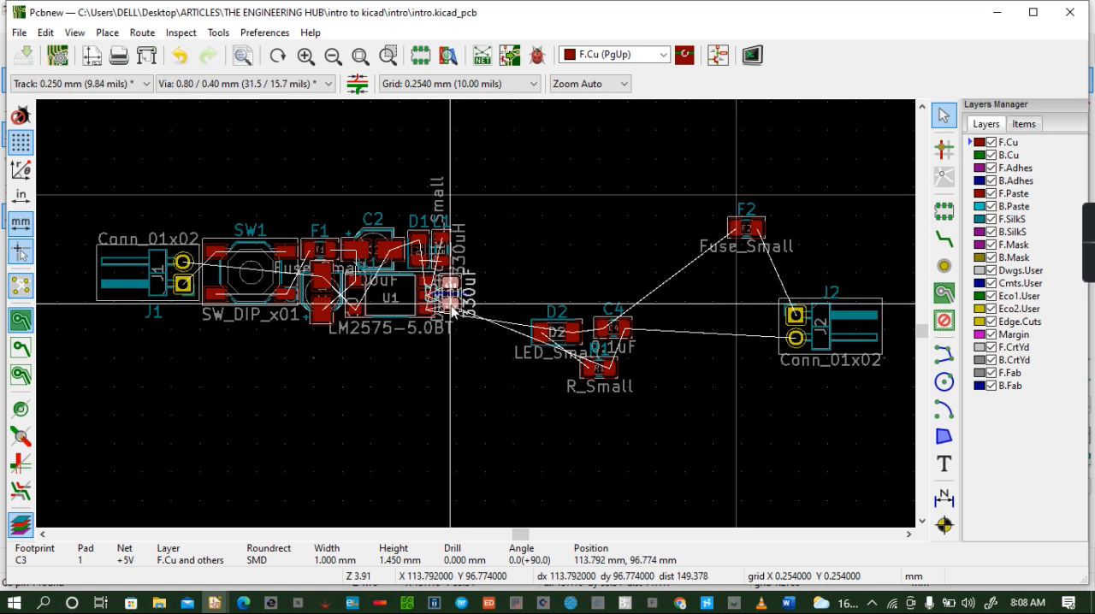
drag(452, 308, 452, 308)
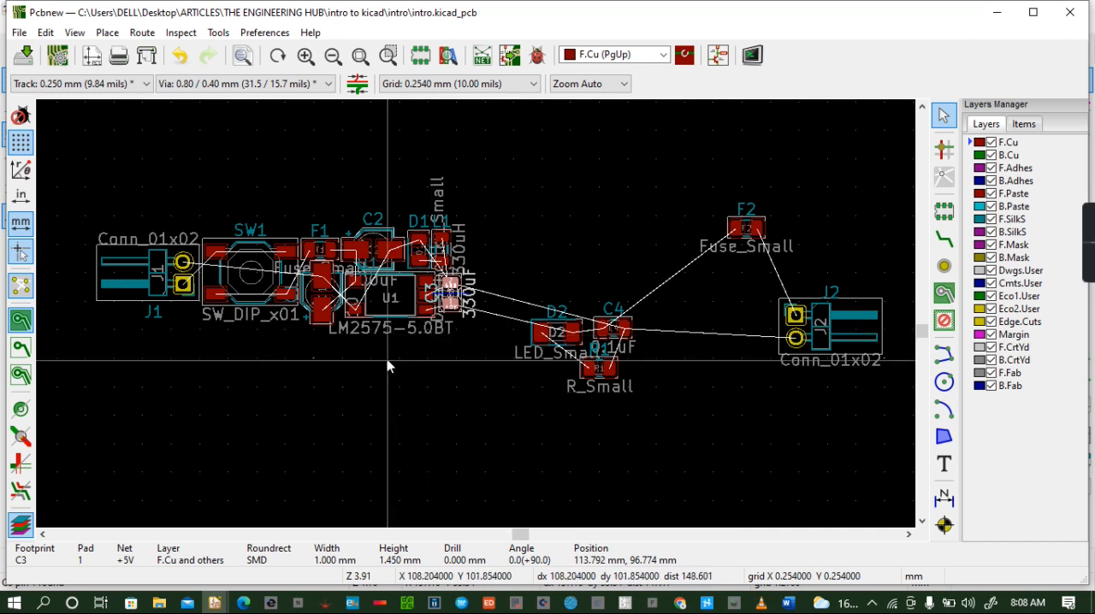
- Move the C3 reference label off U1's pads to just below the C3 footprint
click(429, 301)
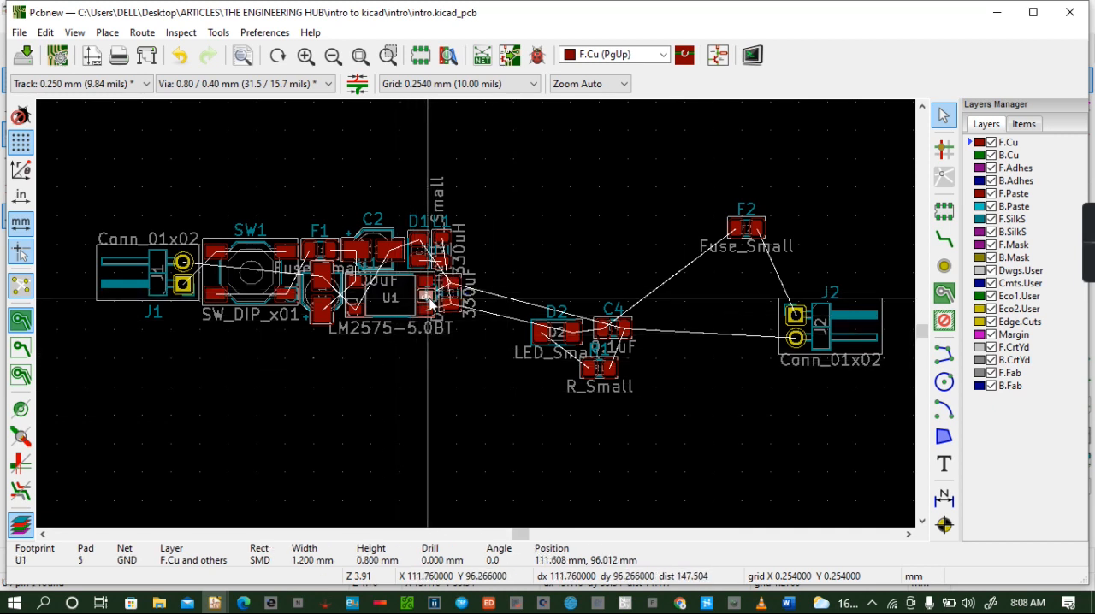
click(429, 289)
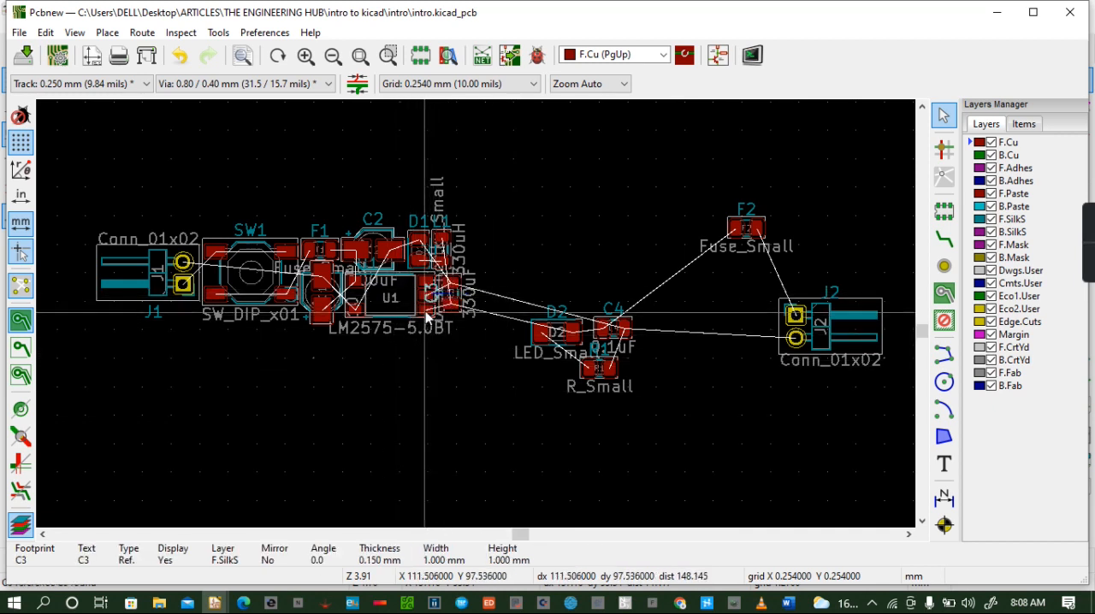
drag(429, 290, 458, 327)
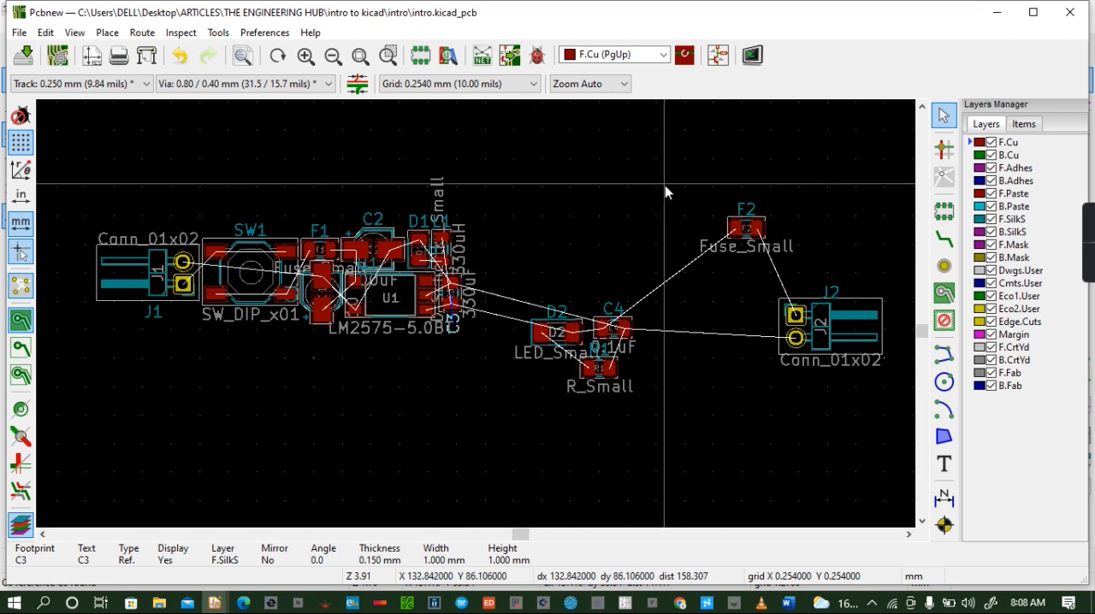
- Check the schematic for the part after C3, then place capacitor C4 just right of L1 without rotating it
click(718, 55)
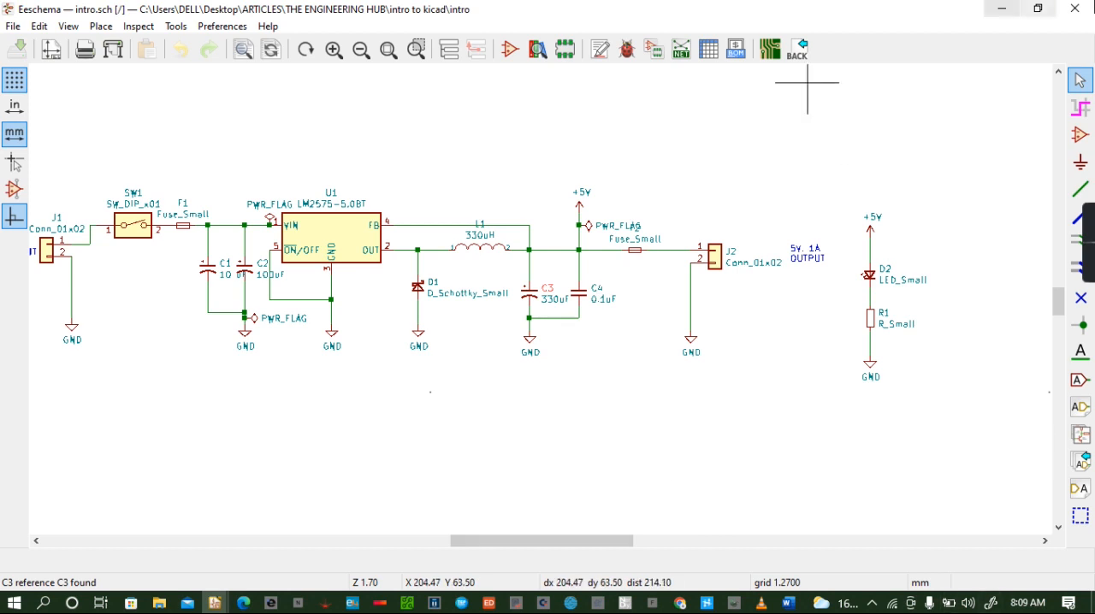
click(769, 48)
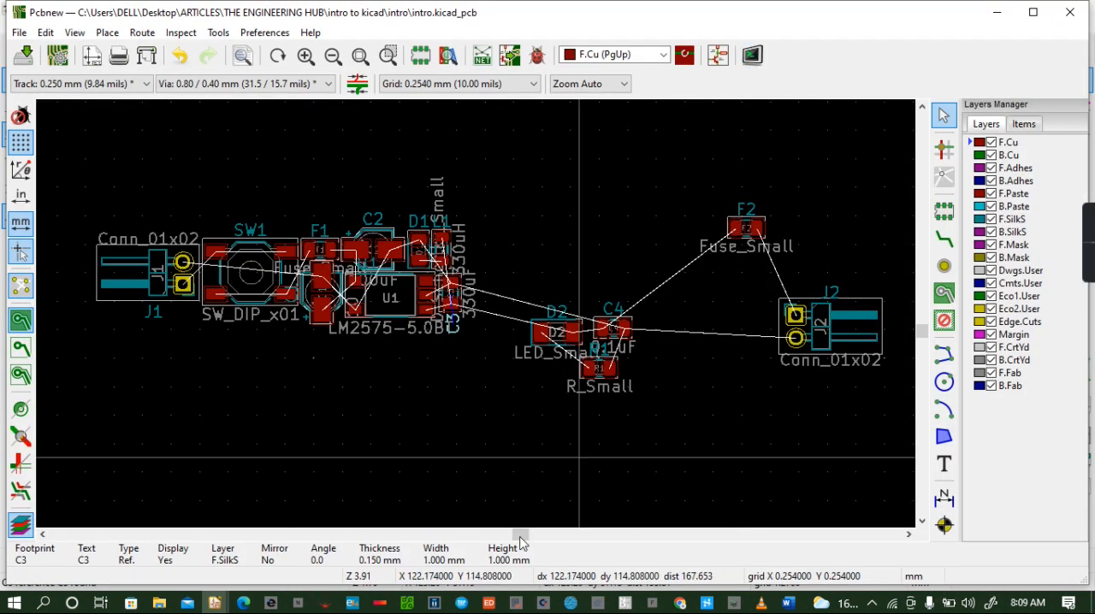
click(624, 327)
drag(624, 328, 483, 245)
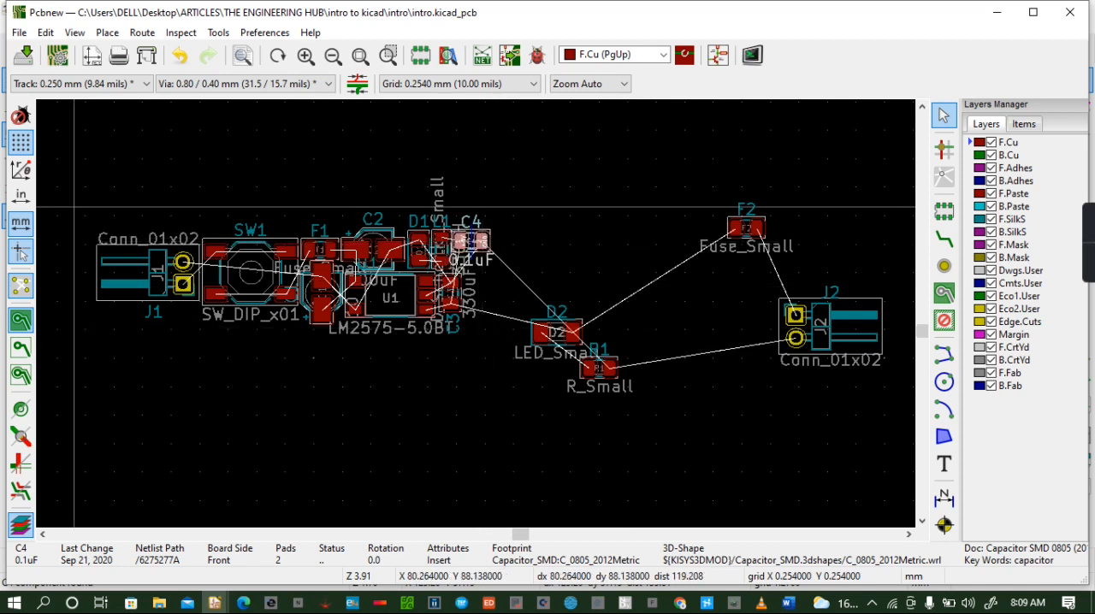
- Inspect the placement of L1, C3 and C4 in the 3D Viewer, tilting the board, and close the viewer
click(74, 32)
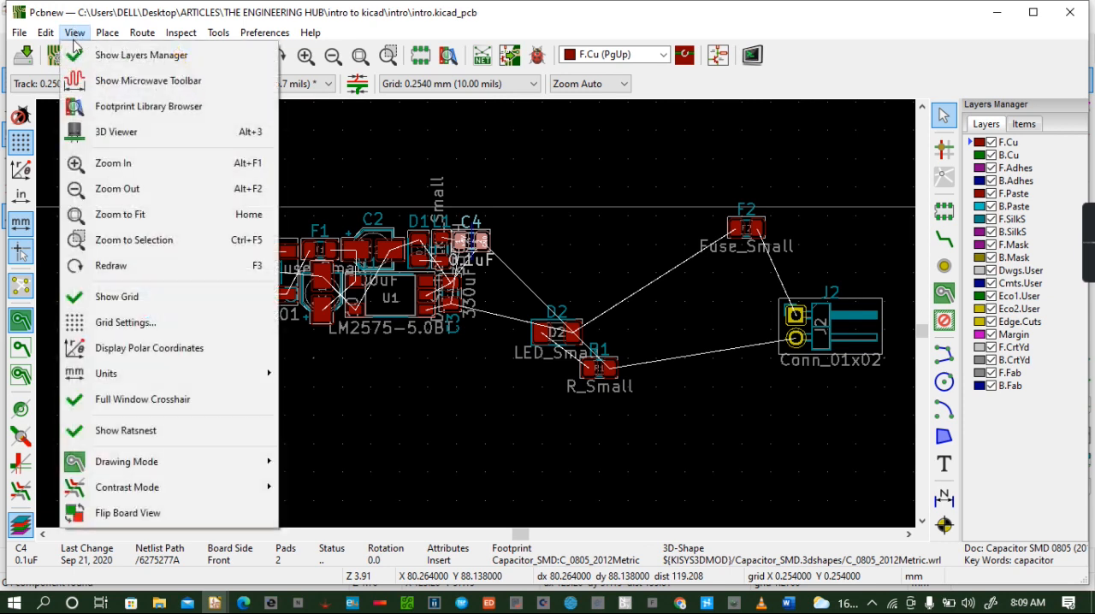
click(131, 128)
drag(463, 345, 501, 342)
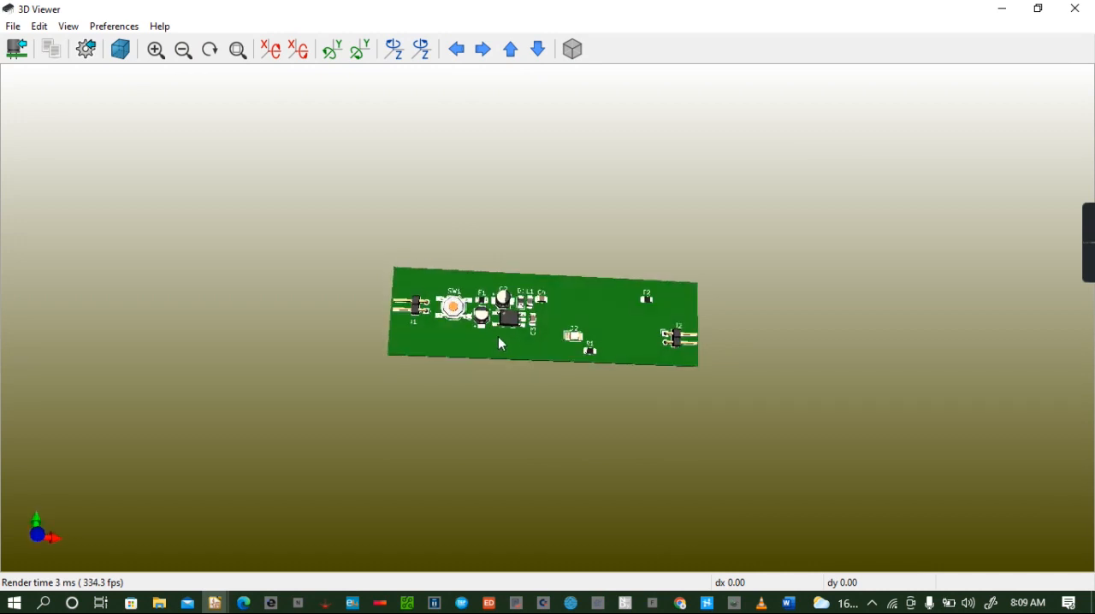
click(1076, 9)
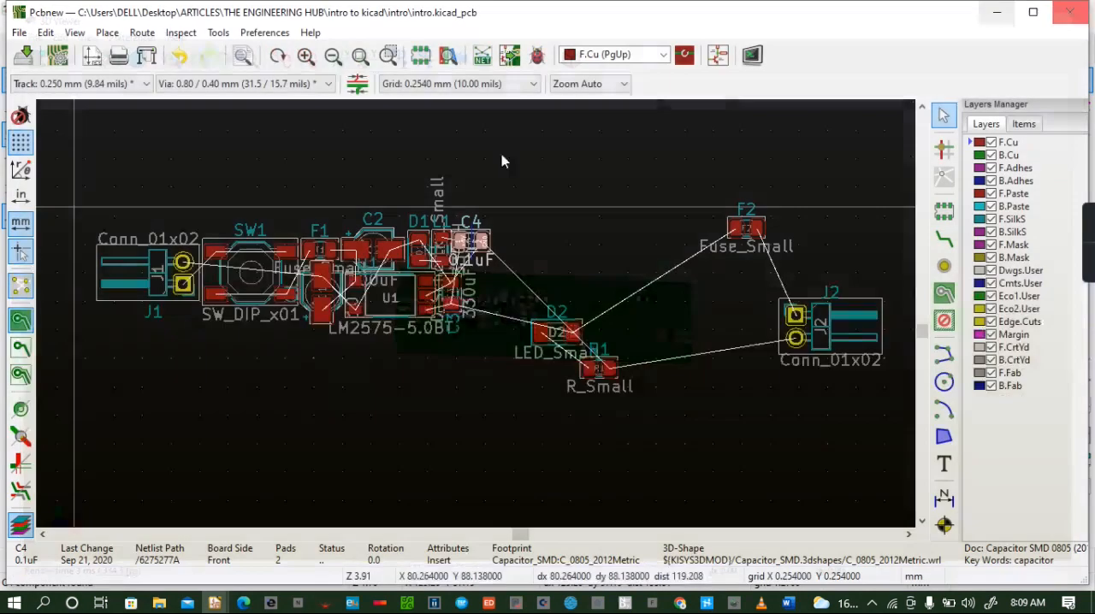
- Check the schematic for the parts after C4, then place LED D2 just right of C3, with pad 1 at about X 115.8, Y 95.5 mm
click(718, 56)
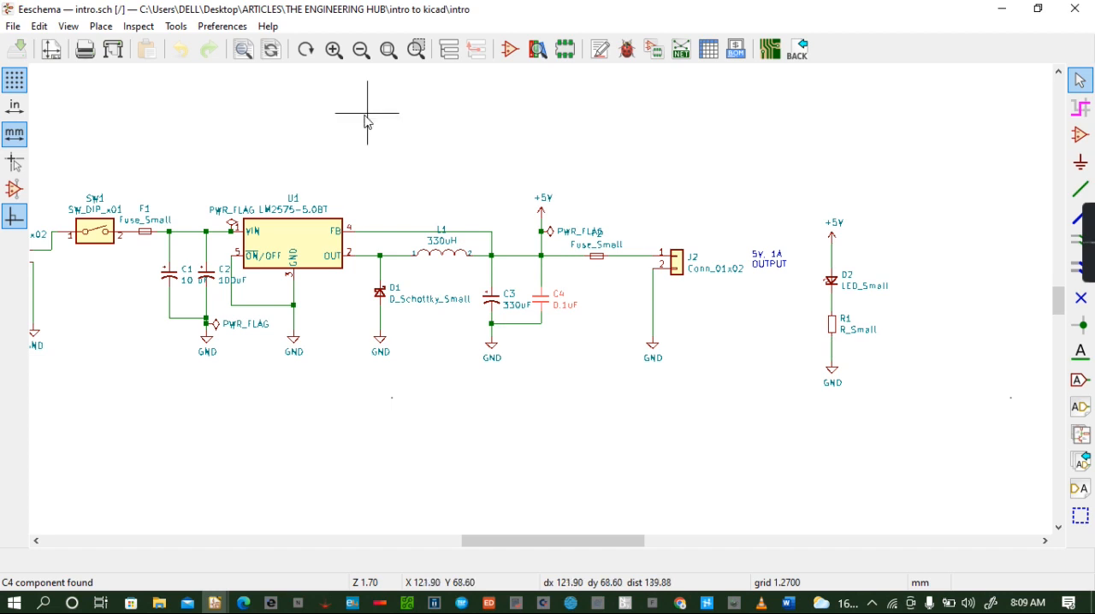
click(769, 51)
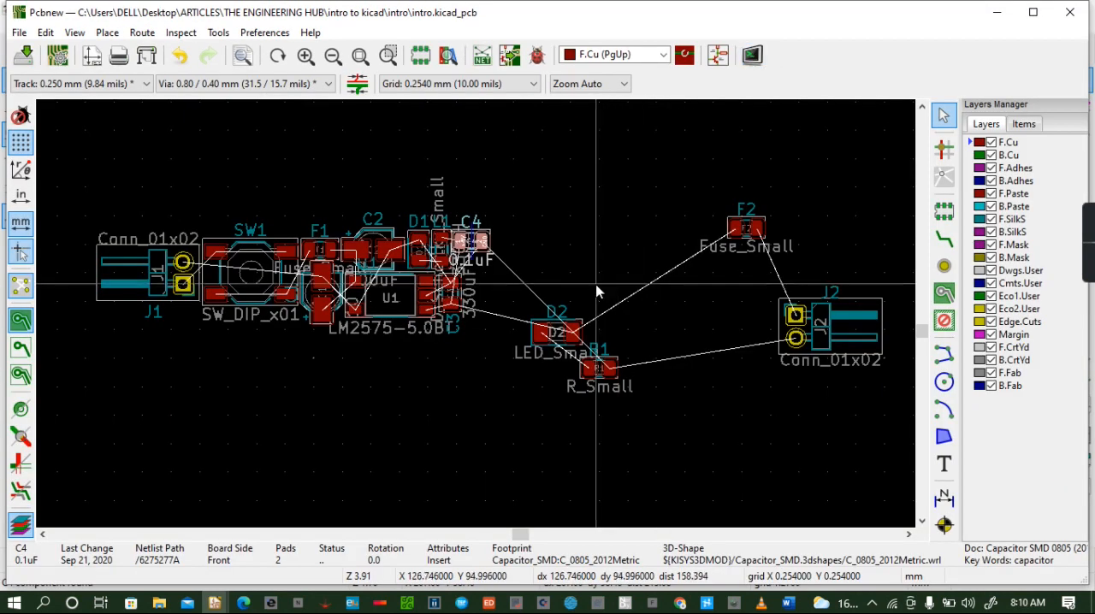
click(541, 336)
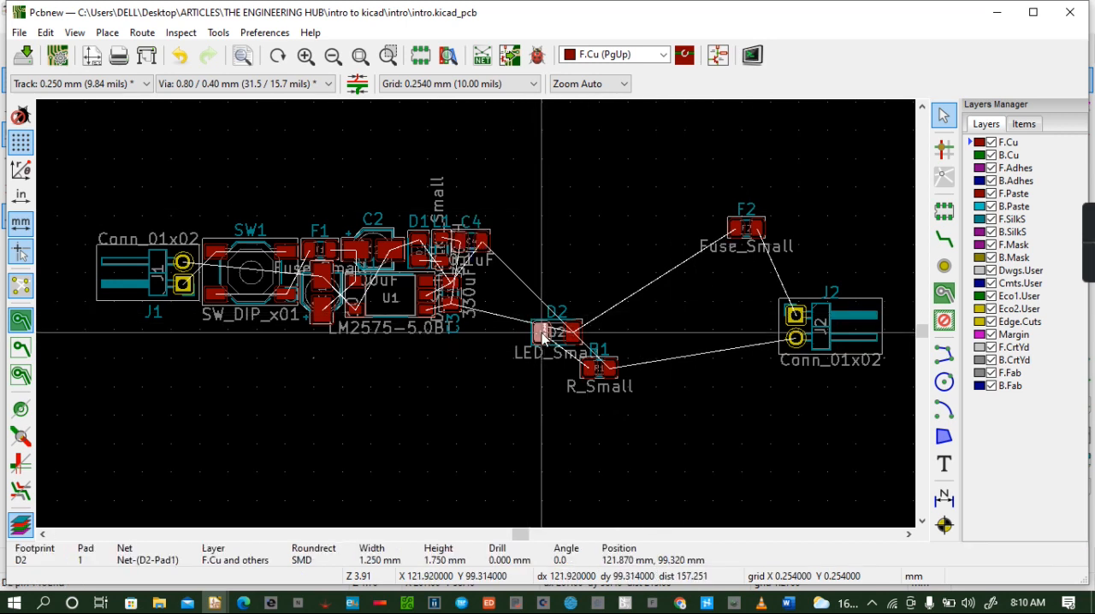
drag(541, 337, 477, 294)
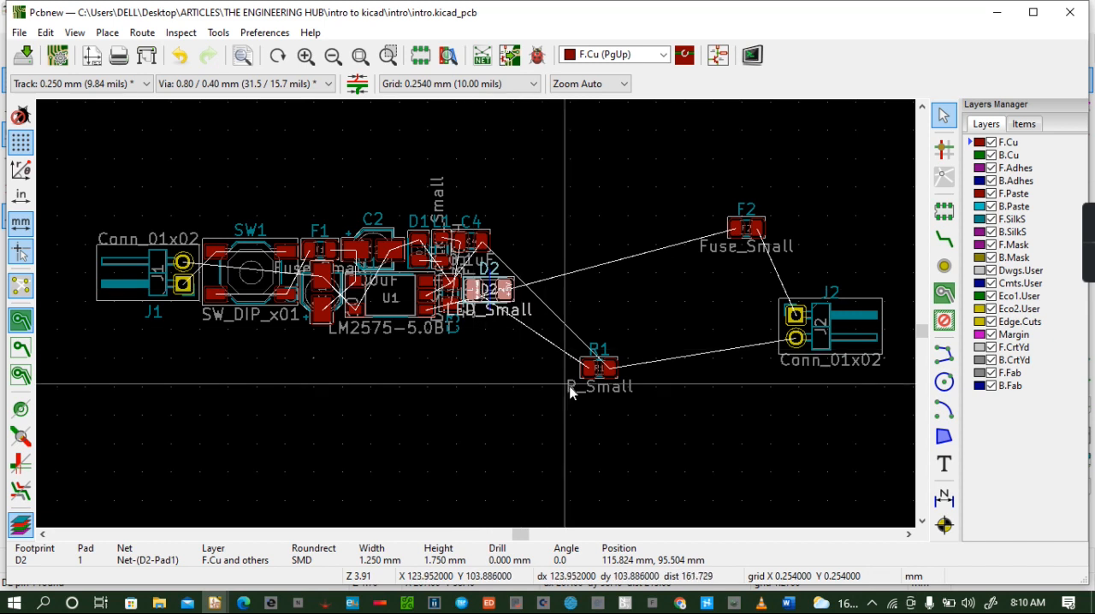
- Place resistor R1 between C4 and D2, with its pad at about X 114.8, Y 93.2 mm, and move its reference label just right of the footprint
click(587, 375)
drag(588, 381, 461, 267)
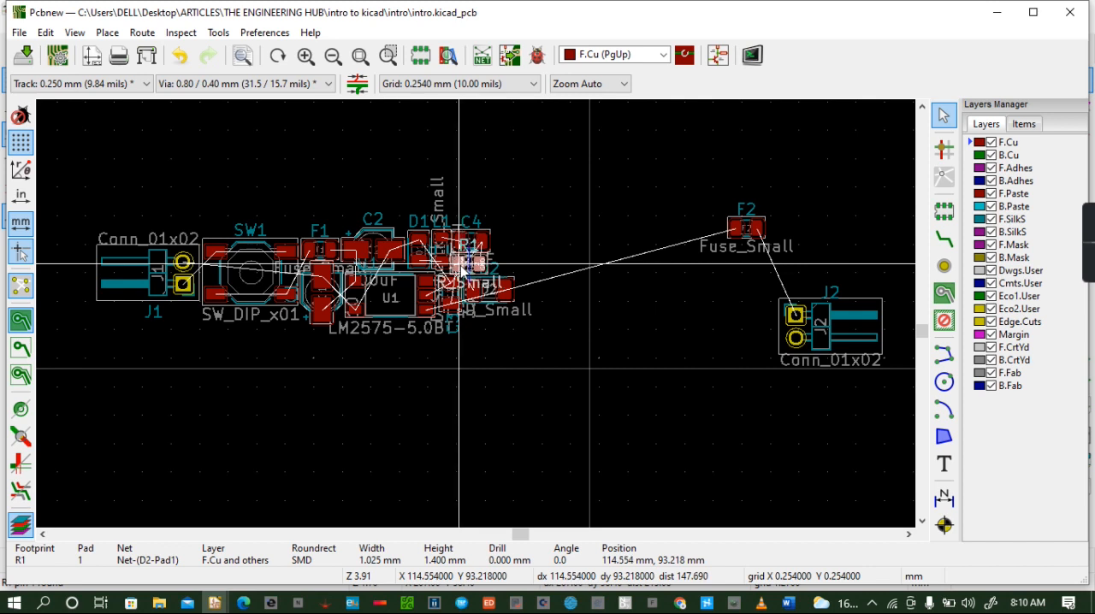
drag(461, 267, 463, 267)
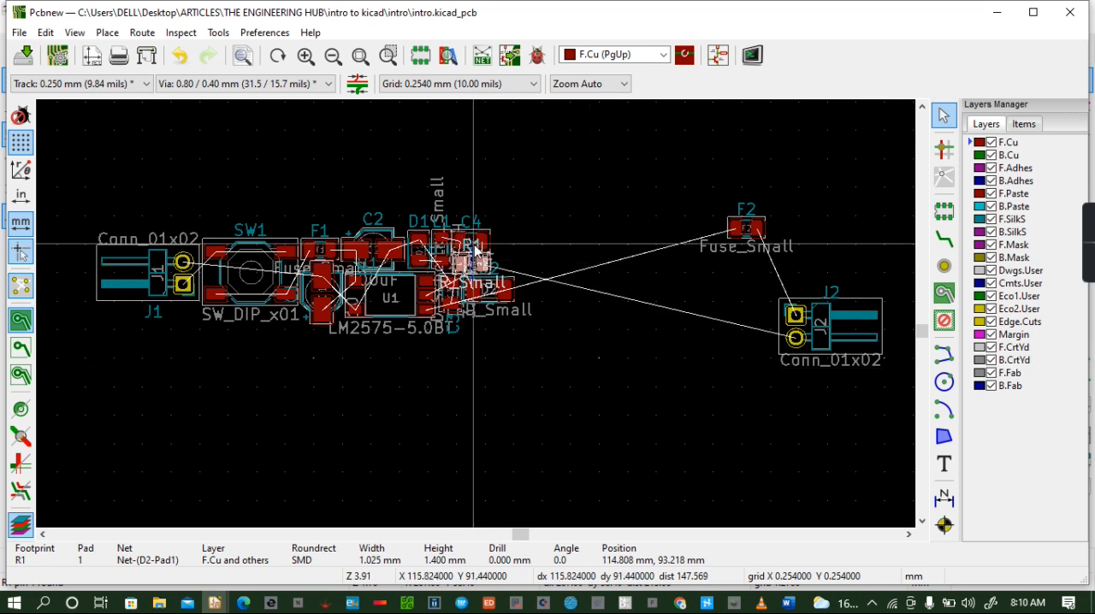
click(473, 243)
click(548, 298)
drag(476, 248, 502, 271)
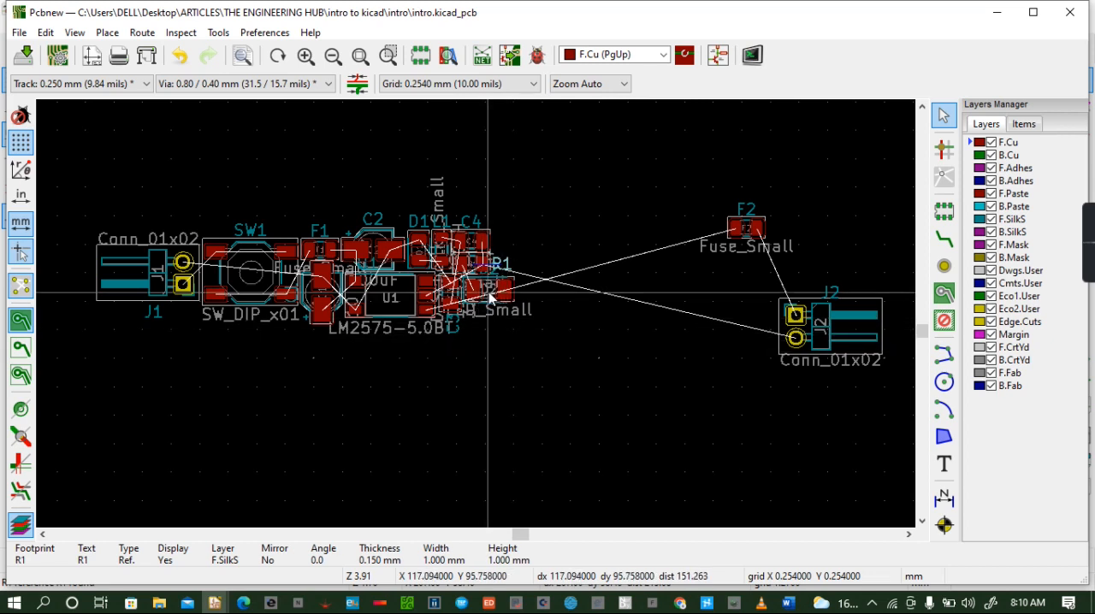
- Move the D2 text on the F.Fab layer from the footprint's centre to just below it
click(491, 291)
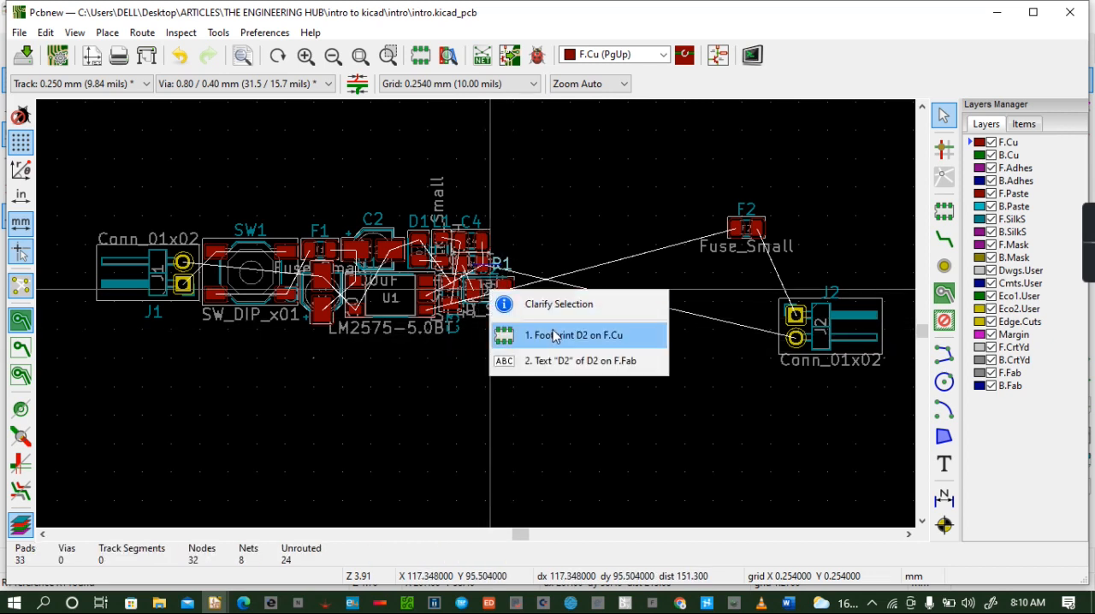
click(570, 361)
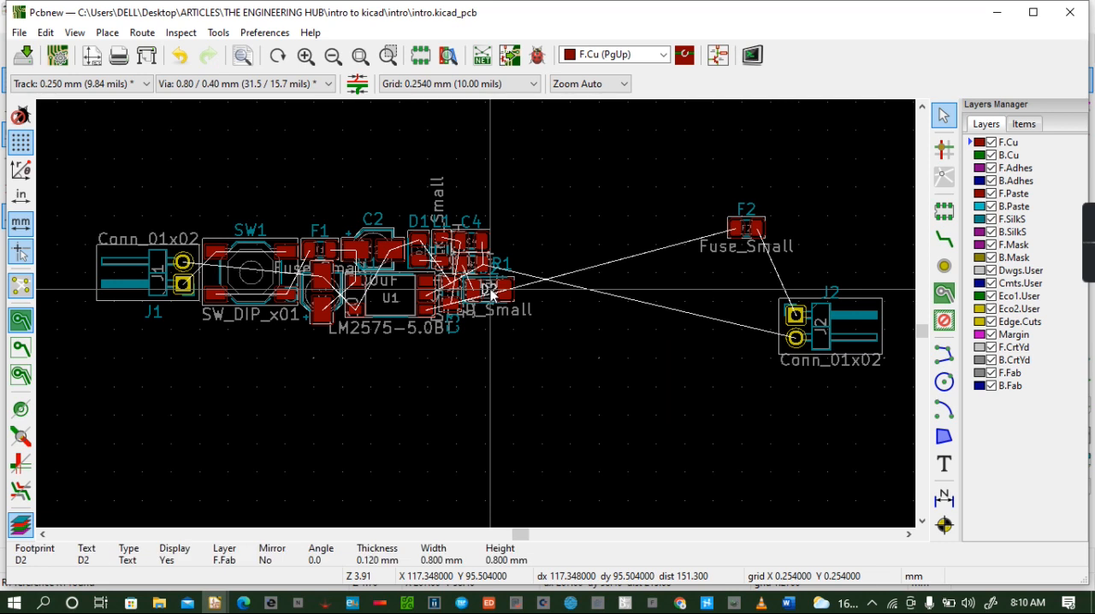
drag(492, 289, 491, 312)
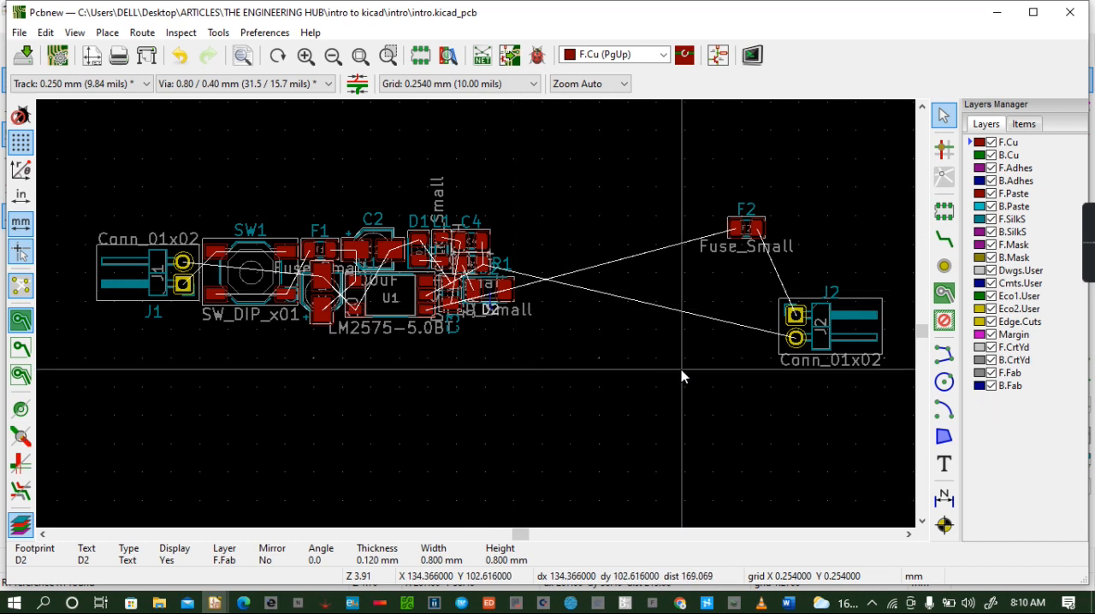
- Place fuse F2 just right of C4, rotated 90°
click(756, 228)
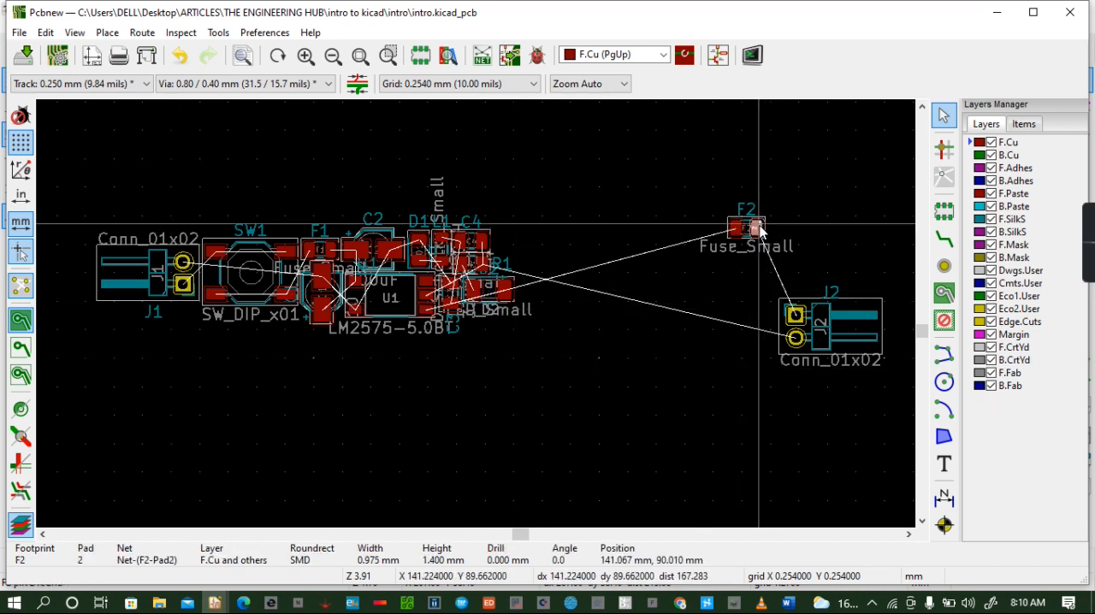
drag(757, 229, 503, 246)
key(r)
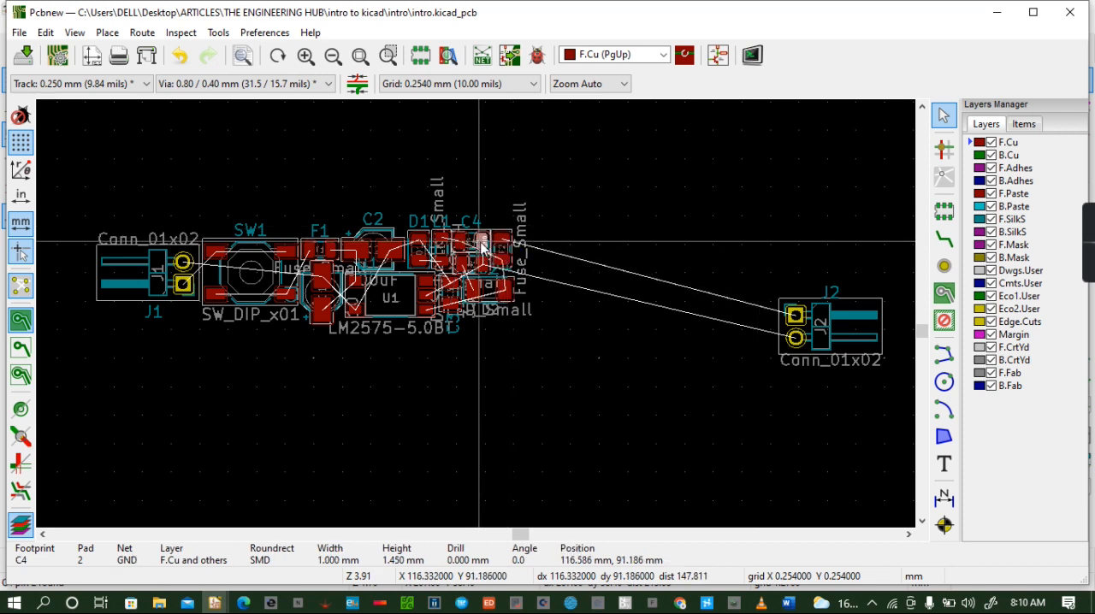
- Move the F2 reference label off C4 to just above the F2 footprint and rotate it to read horizontally
click(484, 252)
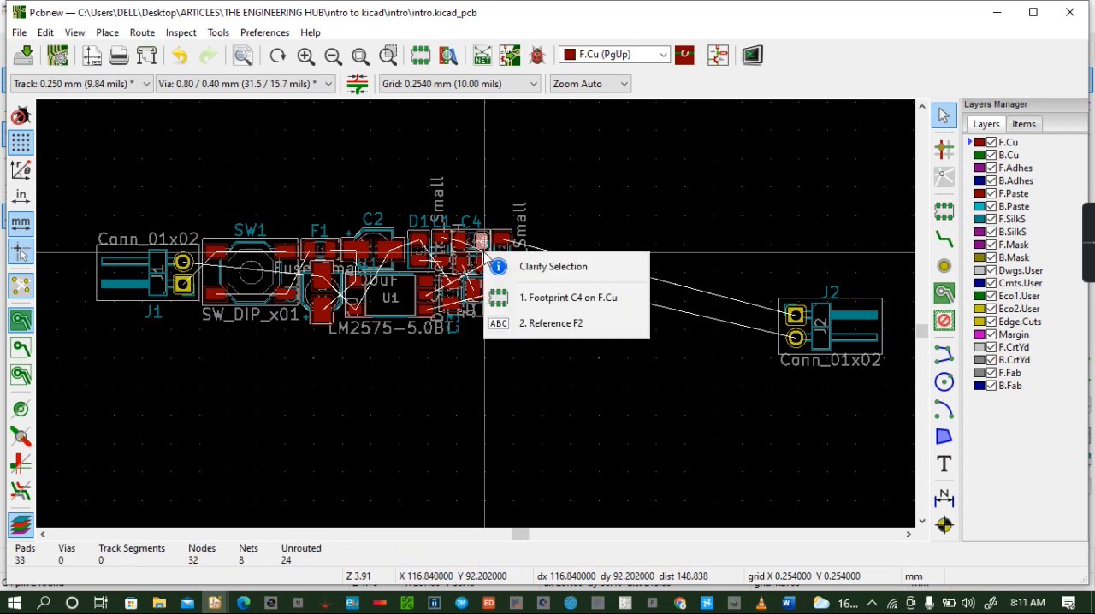
click(556, 324)
drag(485, 255, 496, 211)
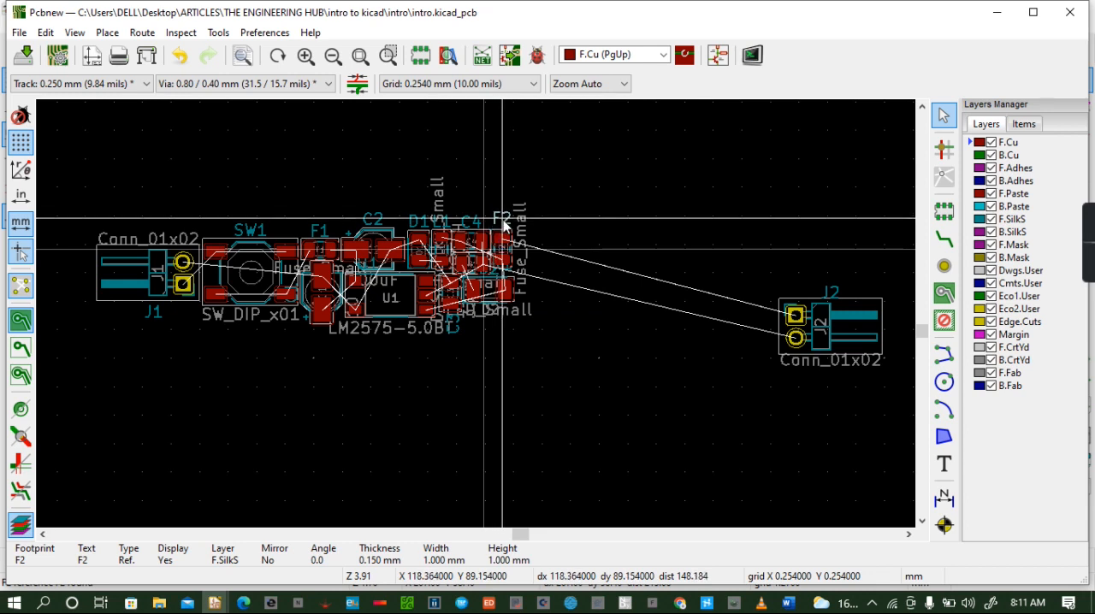
key(r)
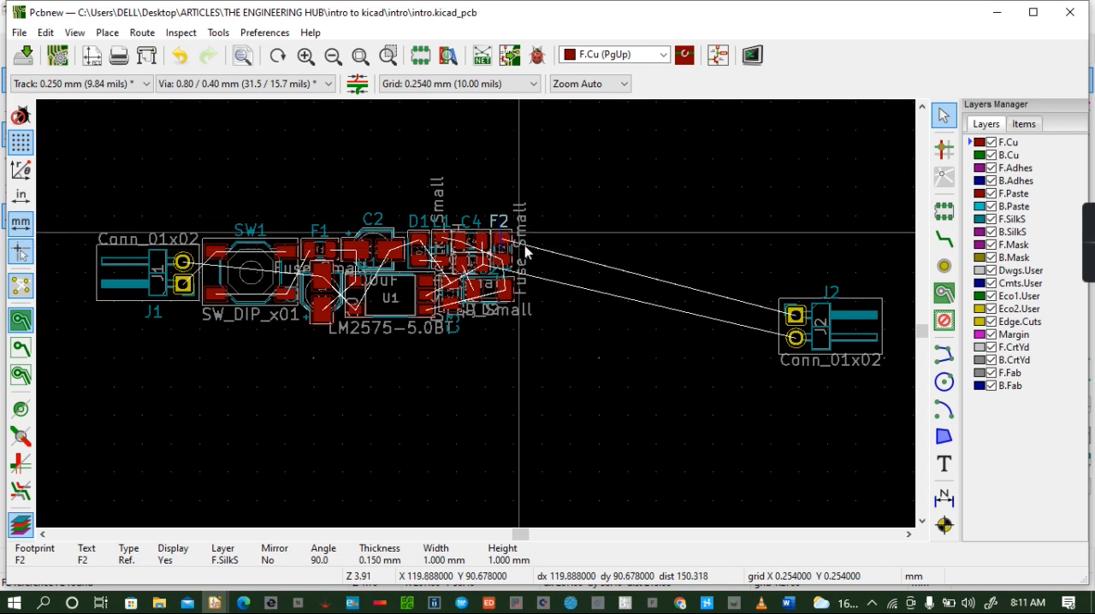
- Place output connector J2 just right of F2, level with the rest of the row and without rotating it
click(826, 319)
drag(825, 319, 532, 257)
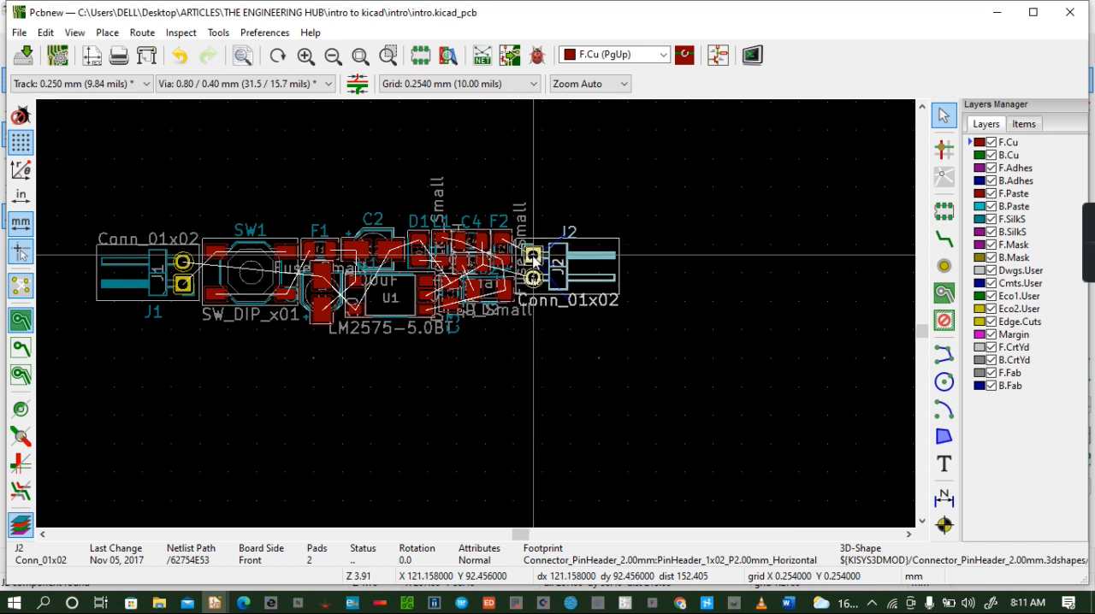
- Inspect the complete component placement in the 3D Viewer from a tilted angle, then examine the footprints and ratsnest up close in the board layout
click(74, 33)
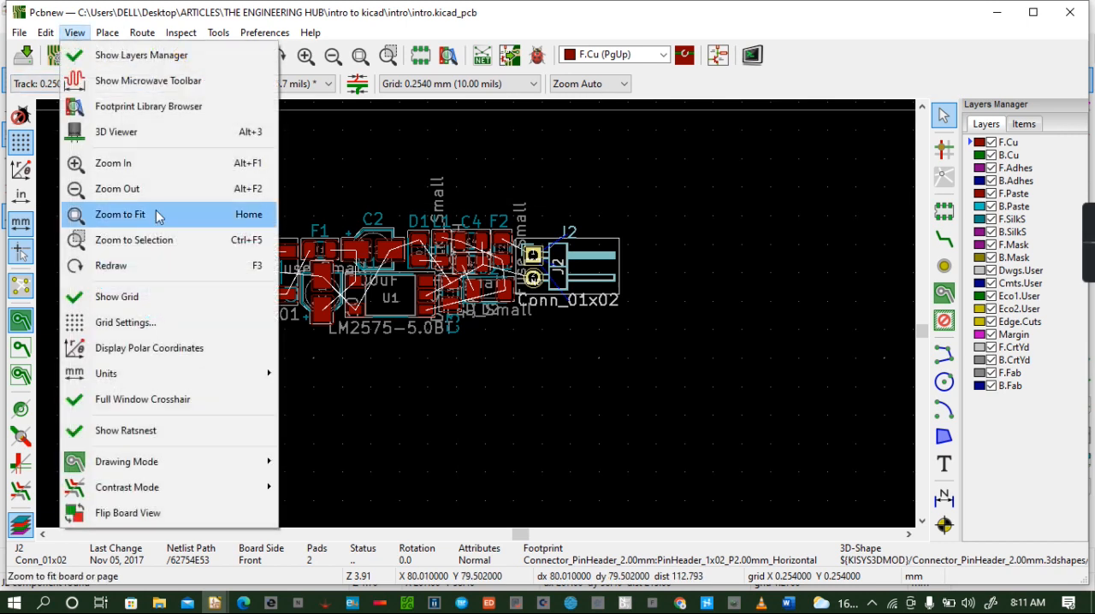
click(140, 133)
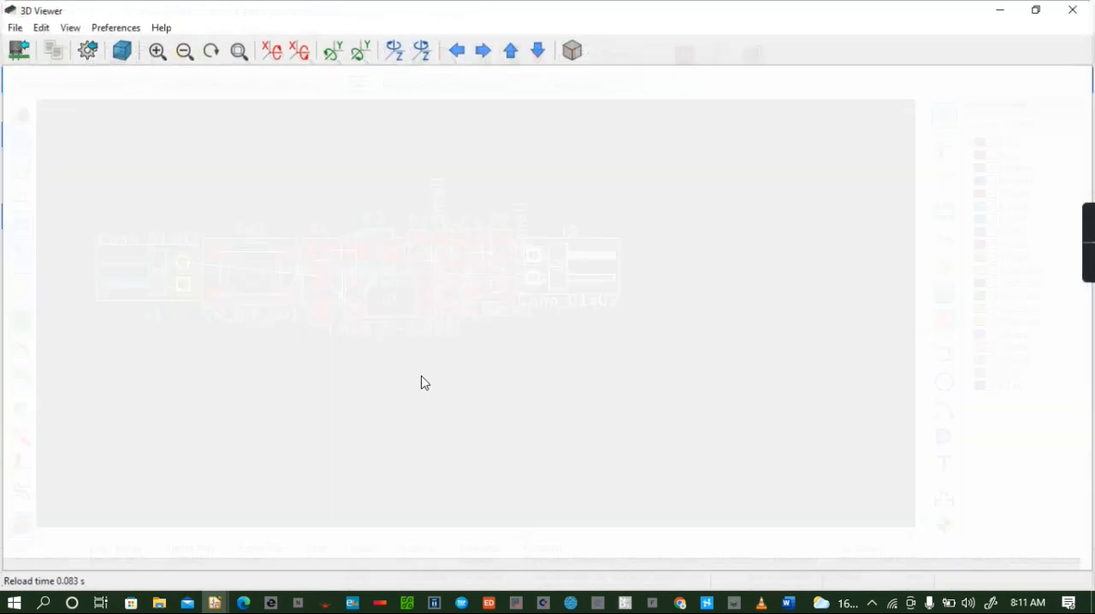
drag(379, 348, 543, 450)
drag(571, 387, 561, 295)
scroll(551, 334, up, 5)
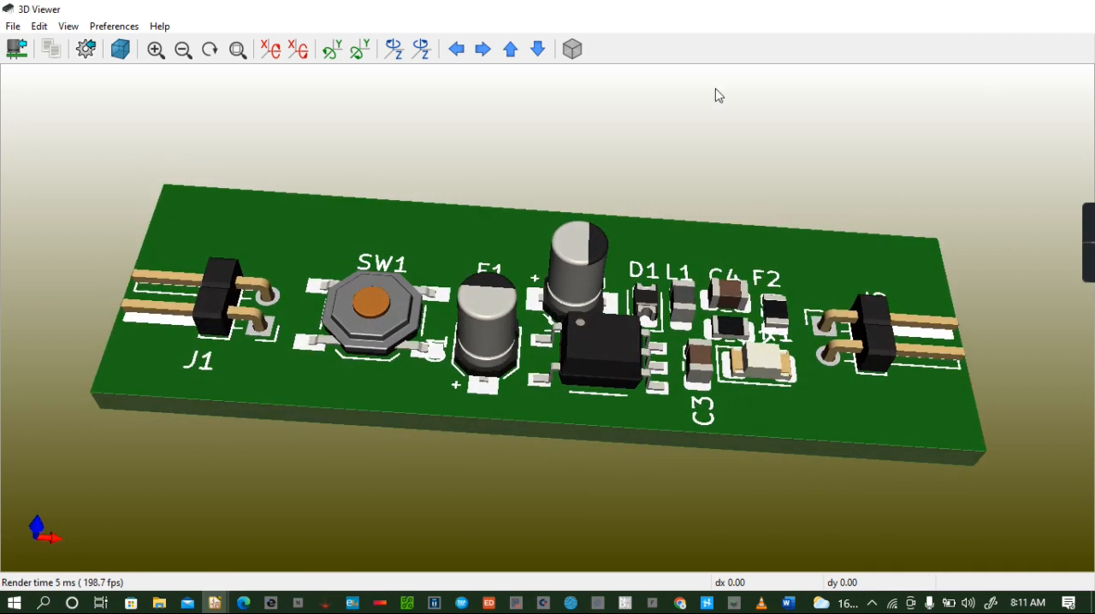
scroll(320, 231, up, 1)
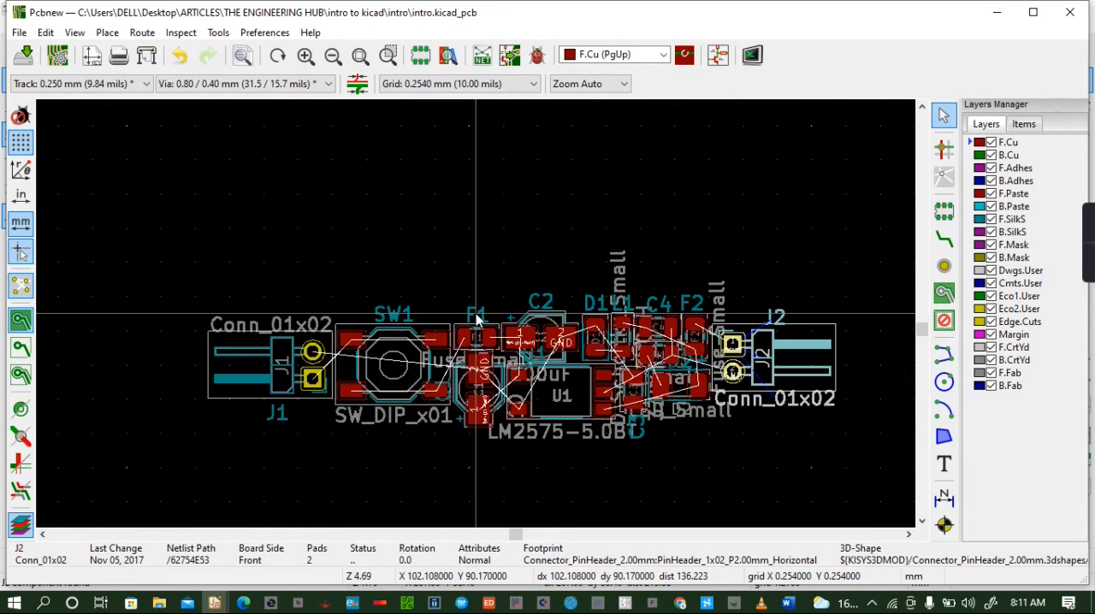
scroll(476, 319, up, 1)
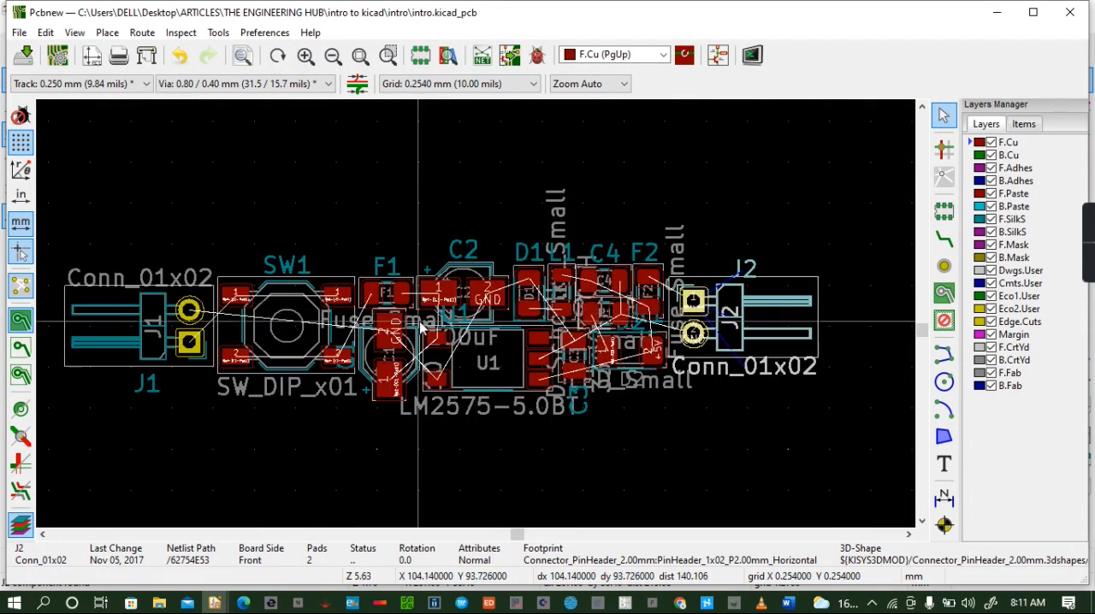
scroll(420, 326, up, 1)
scroll(476, 314, down, 1)
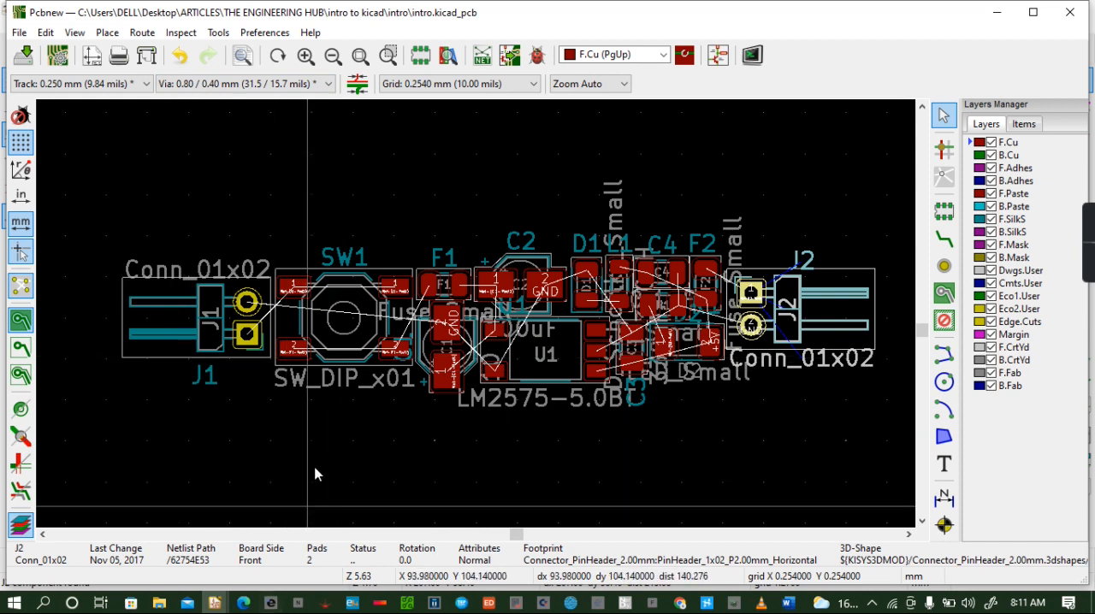
- Switch to the schematic editor and start adding a symbol, dismissing the missing-library error
click(944, 212)
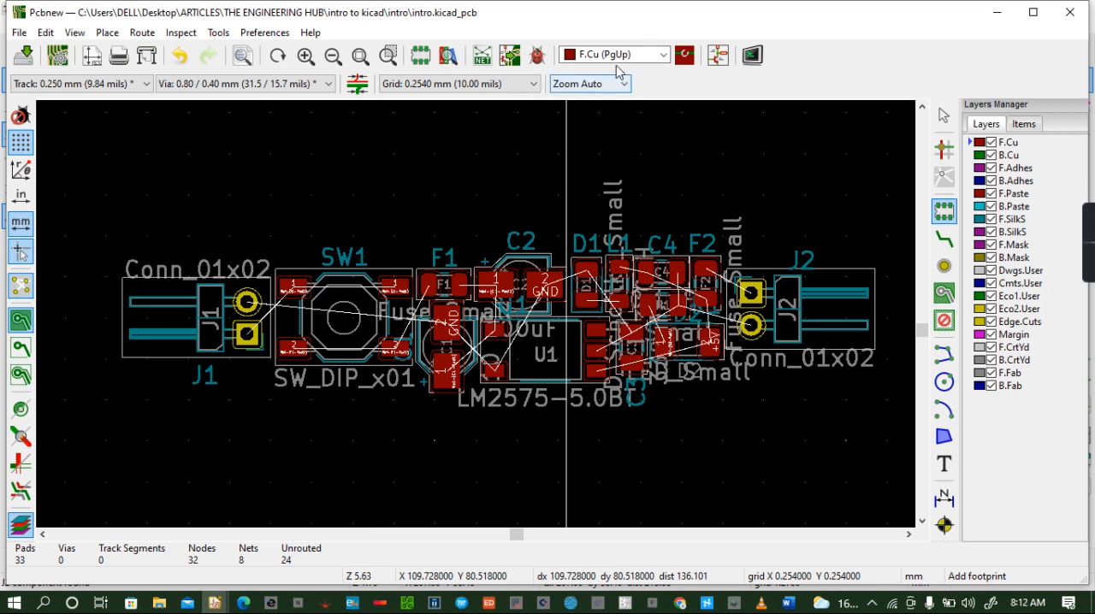
click(719, 55)
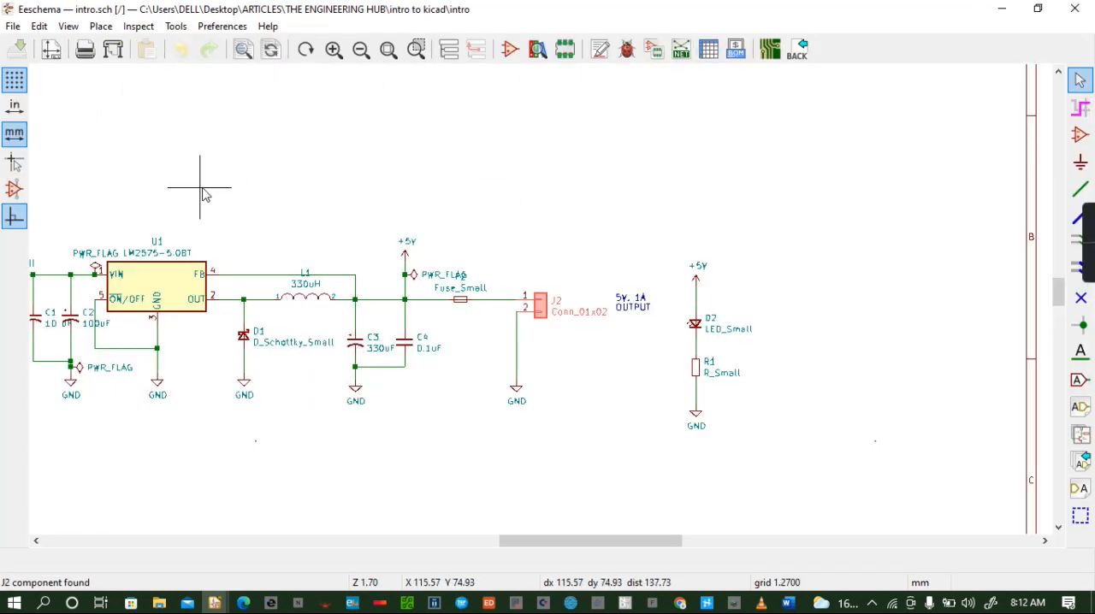
key(a)
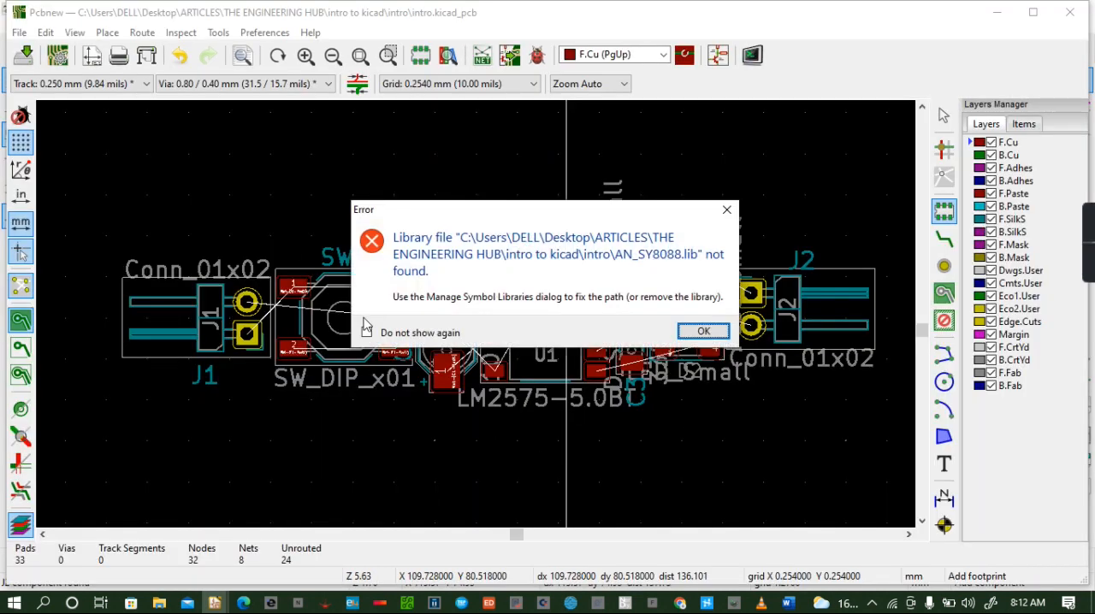
click(701, 331)
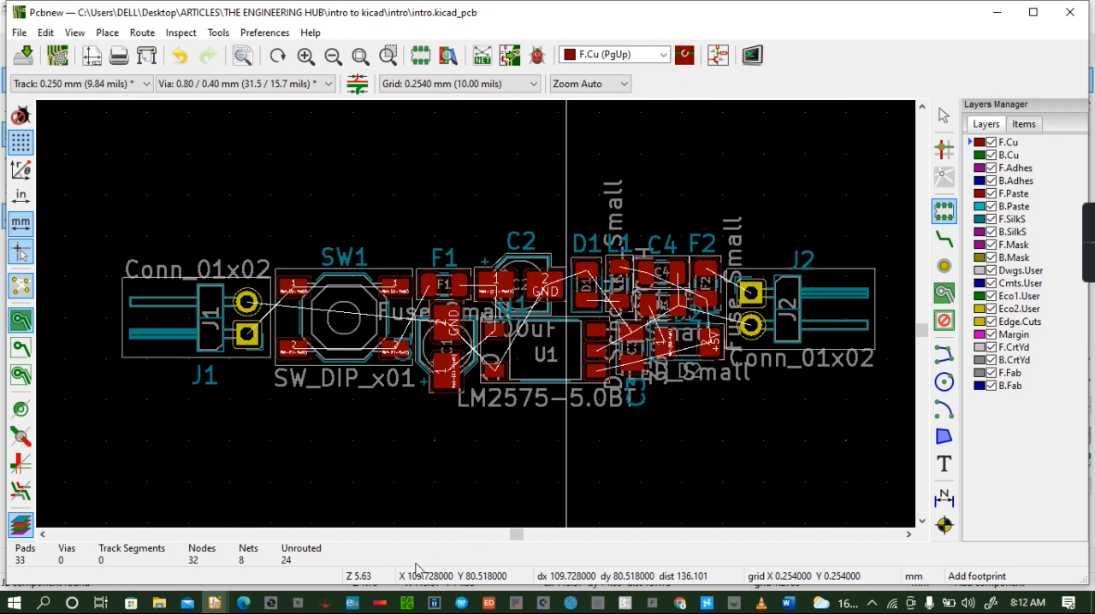
mouse_move(215, 603)
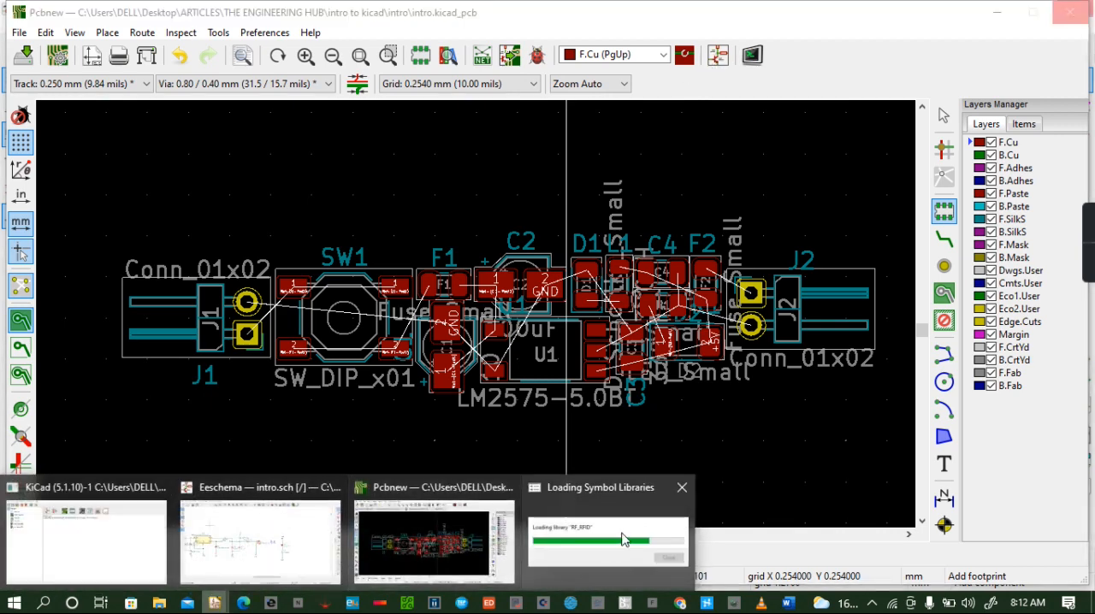
click(623, 539)
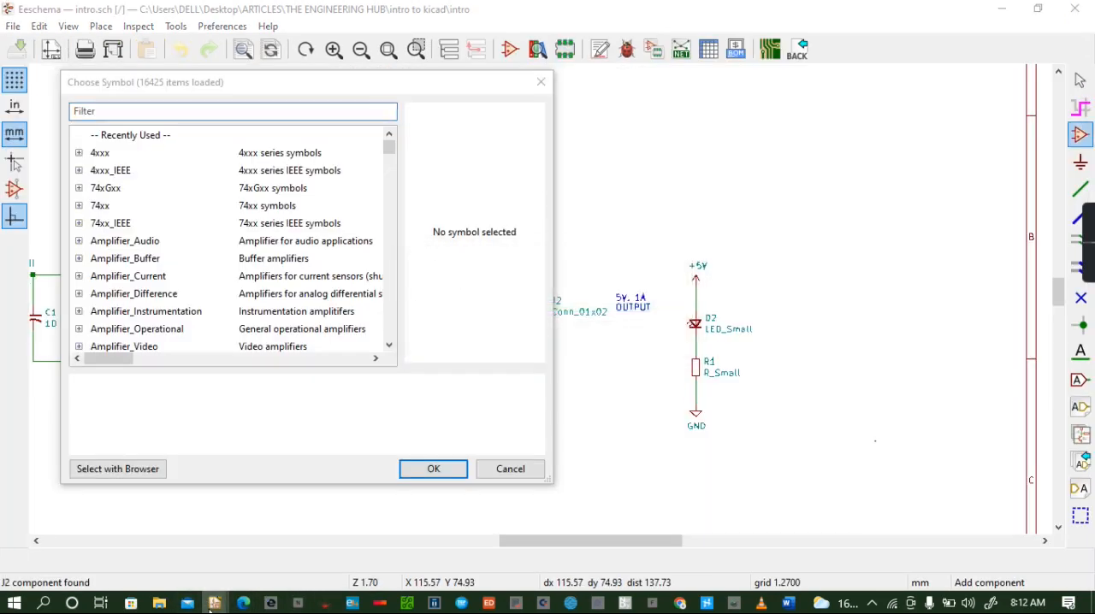
mouse_move(215, 603)
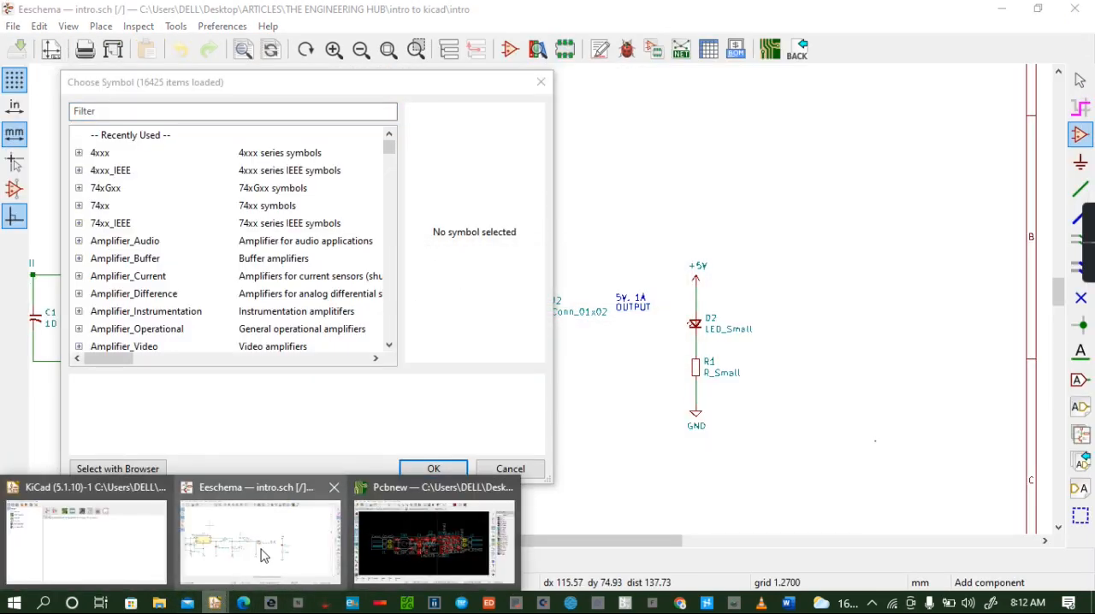
click(269, 547)
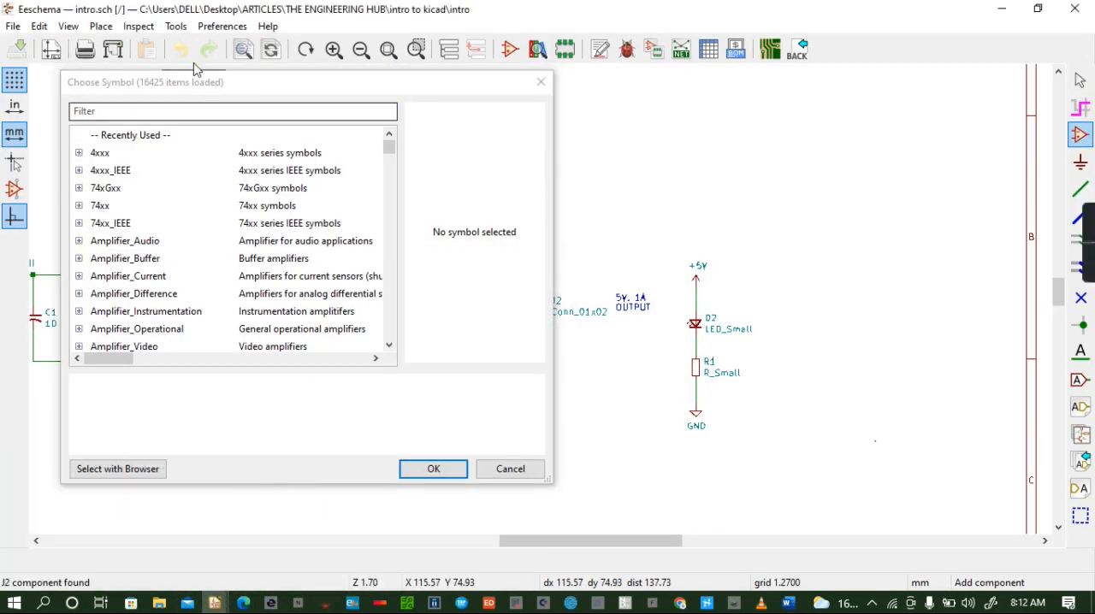
- Filter the symbols by MOUNTING, choose MountingHole_Pad and place it in the empty area above connector J2
click(210, 111)
text(M)
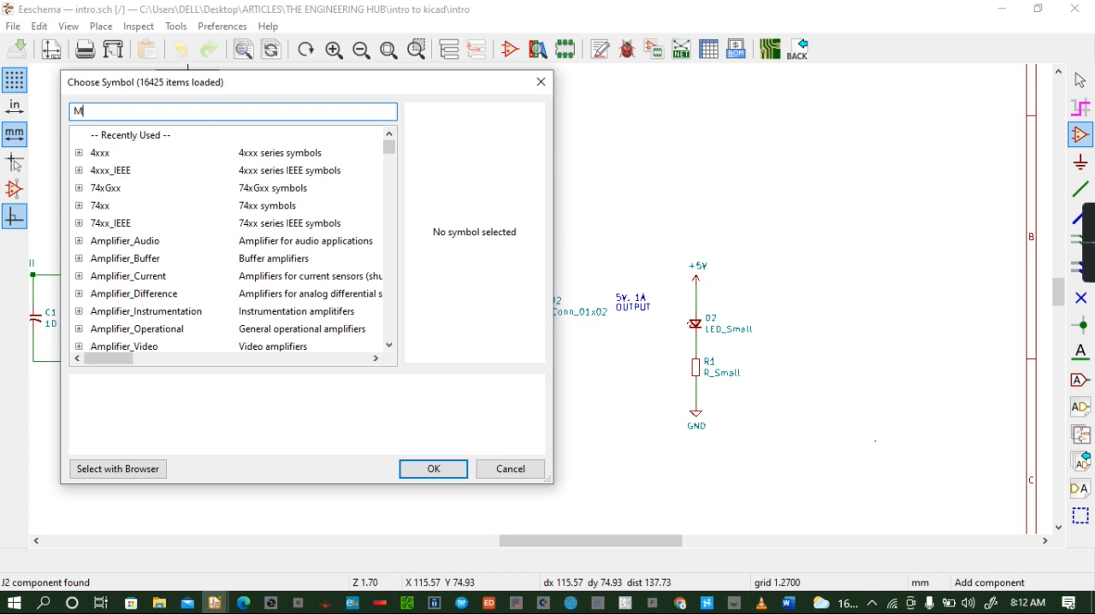
text(OUNTING)
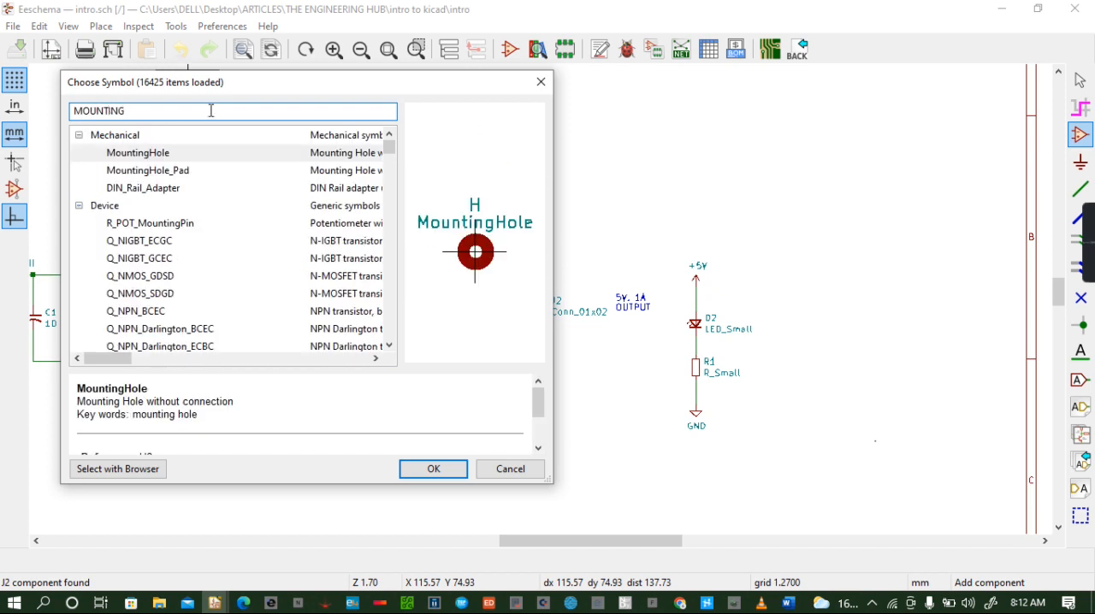
click(166, 176)
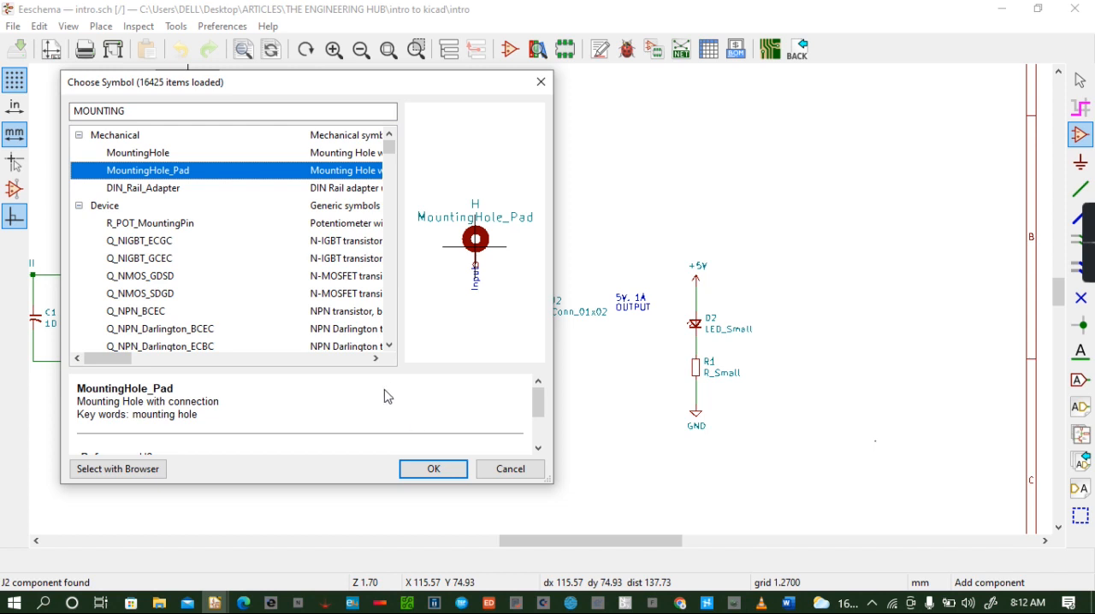
click(434, 475)
click(553, 169)
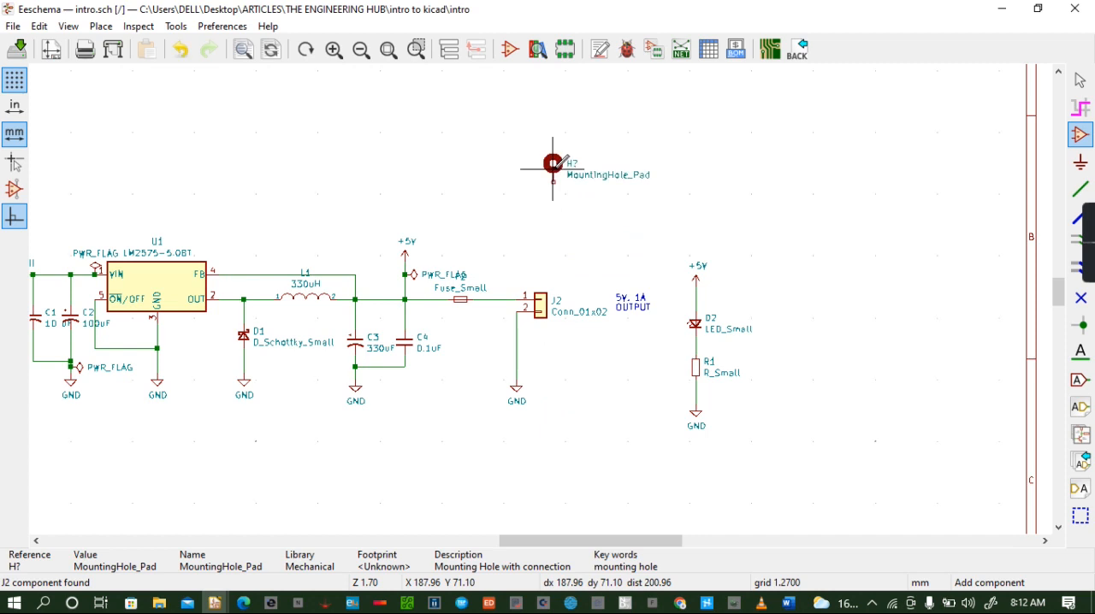
- Add a second MountingHole_Pad symbol slightly below and to the right of the first one
click(658, 211)
click(432, 470)
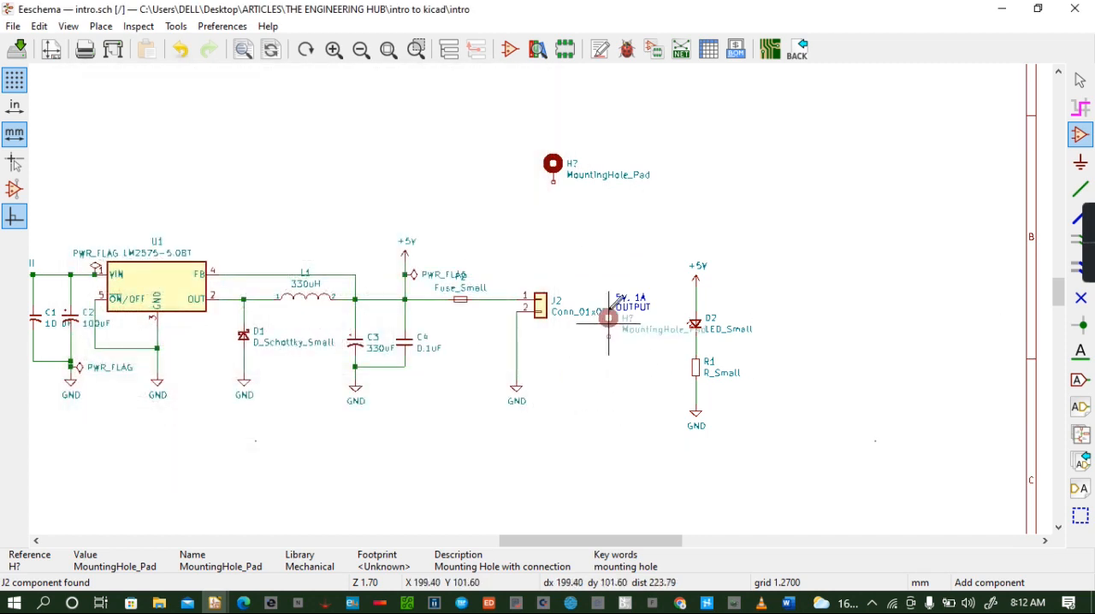
click(579, 209)
- Duplicate the two MountingHole_Pad symbols as a block, place the copies to the left of the originals, and save the schematic
drag(527, 139, 724, 300)
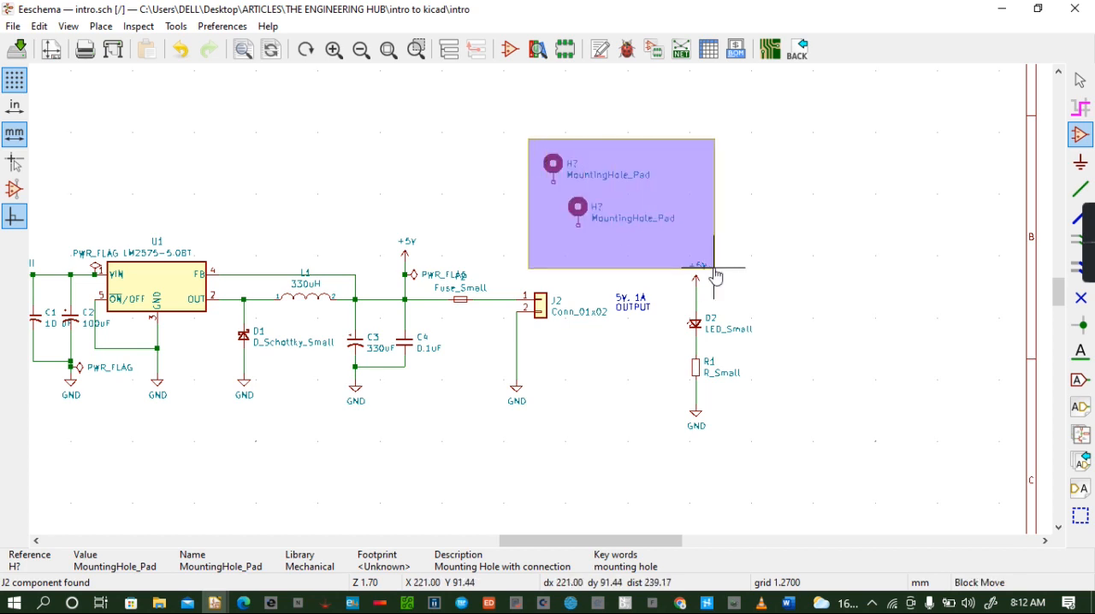
right_click(653, 233)
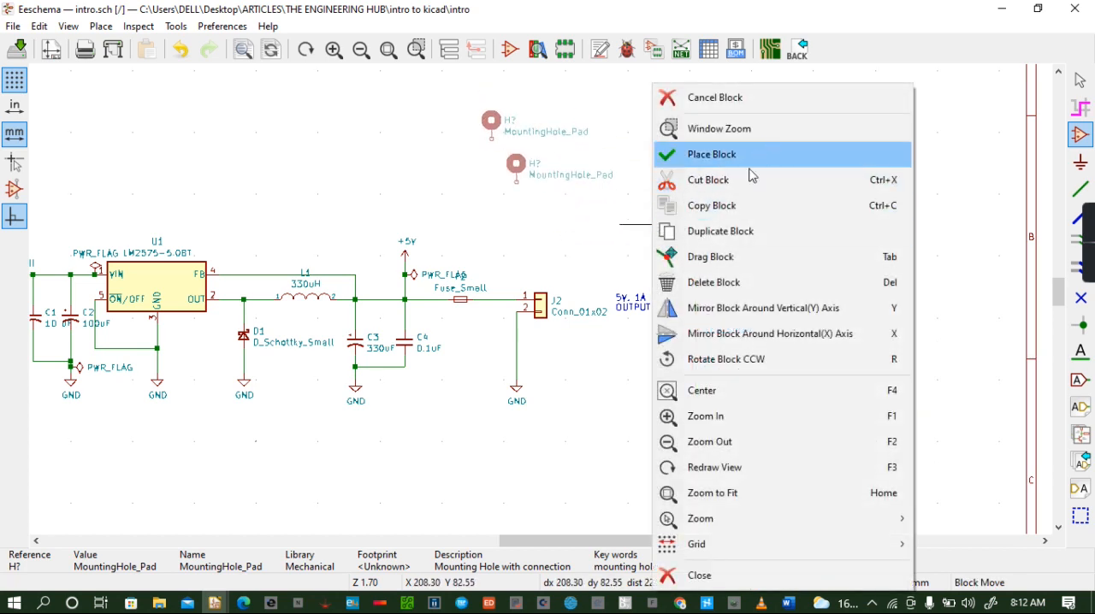
click(739, 235)
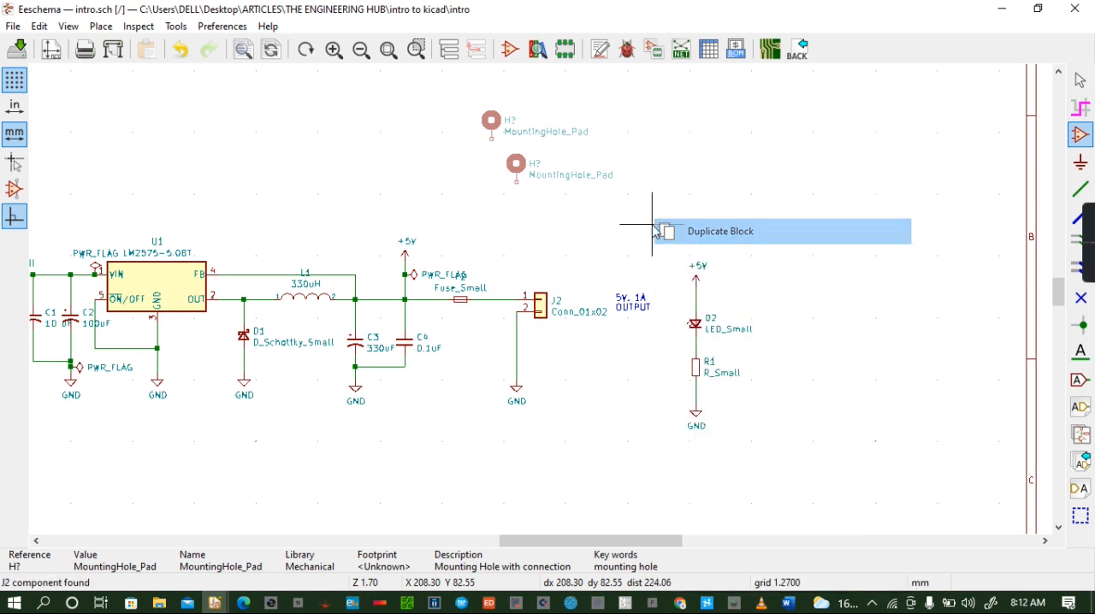
click(596, 254)
key(ctrl+s)
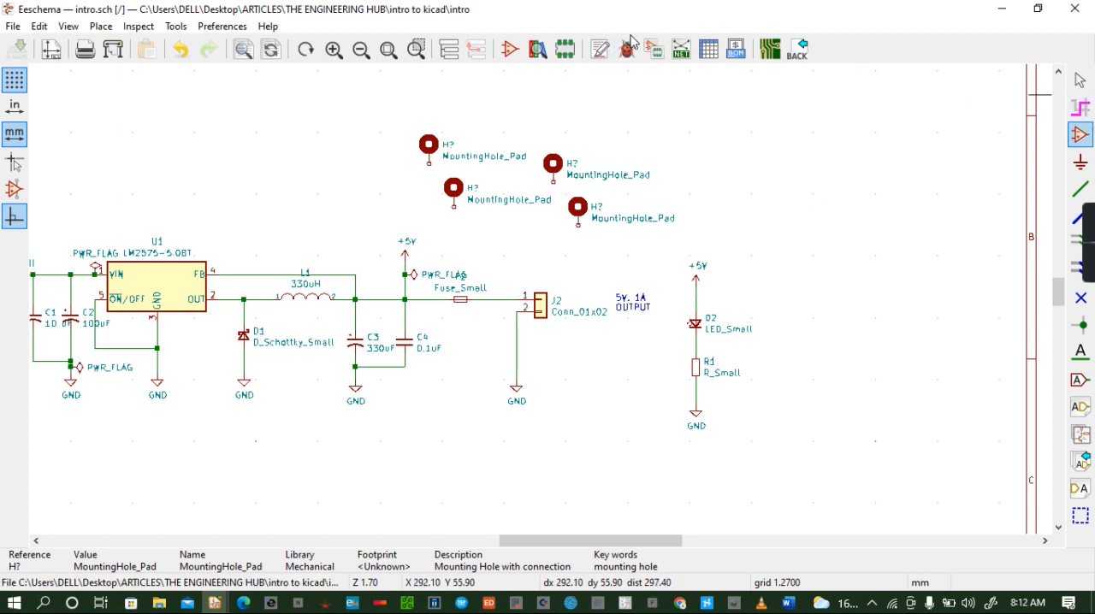
- Annotate the schematic by X position, keeping existing annotations, and choose the MountingHole library for footprint assignment
click(654, 52)
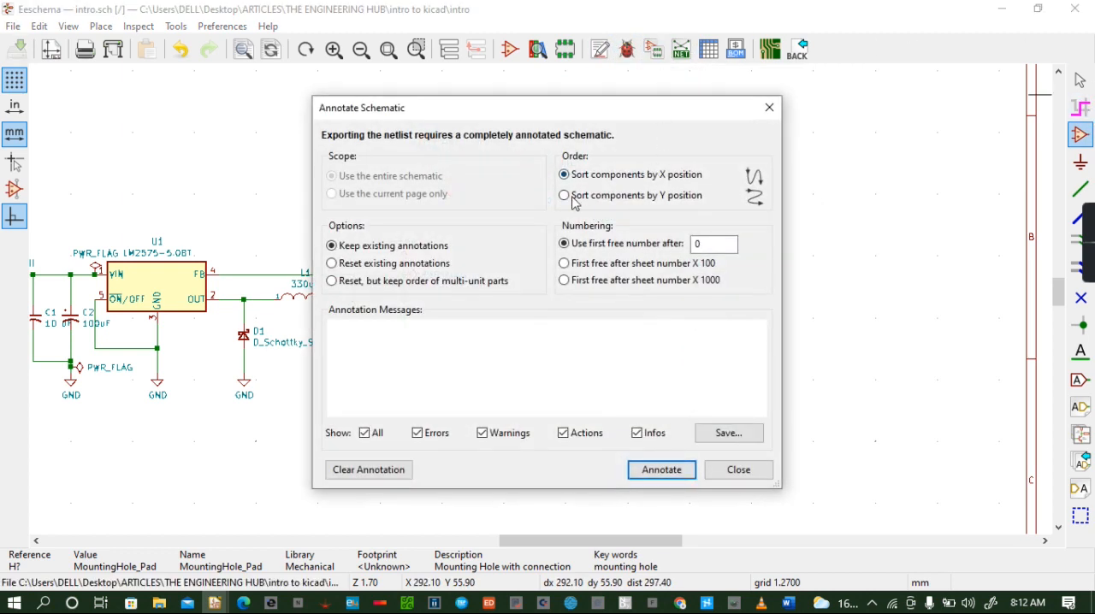
click(664, 470)
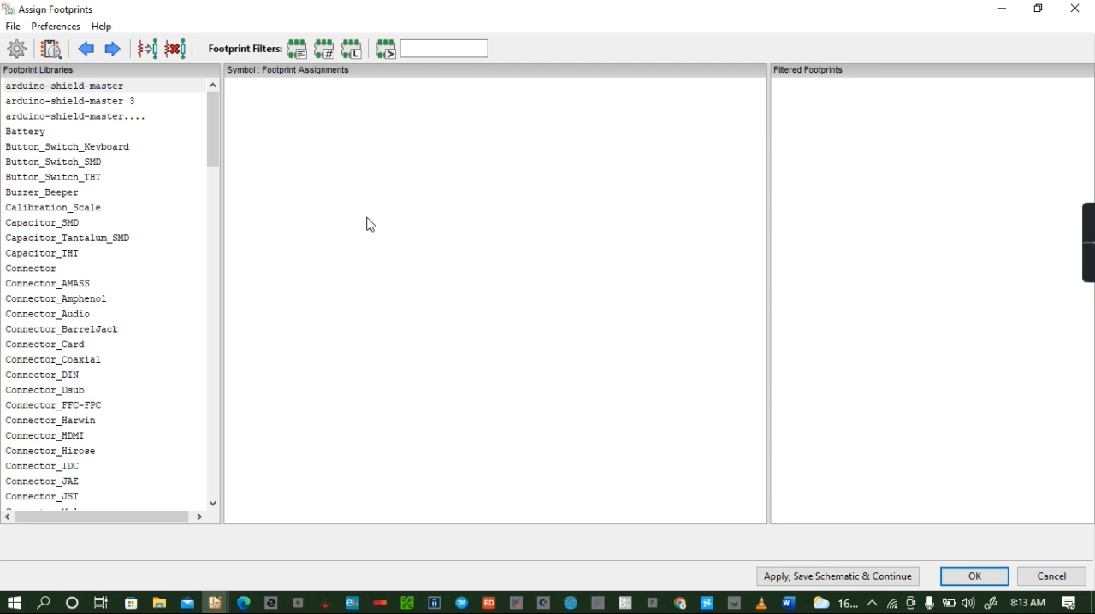
click(47, 106)
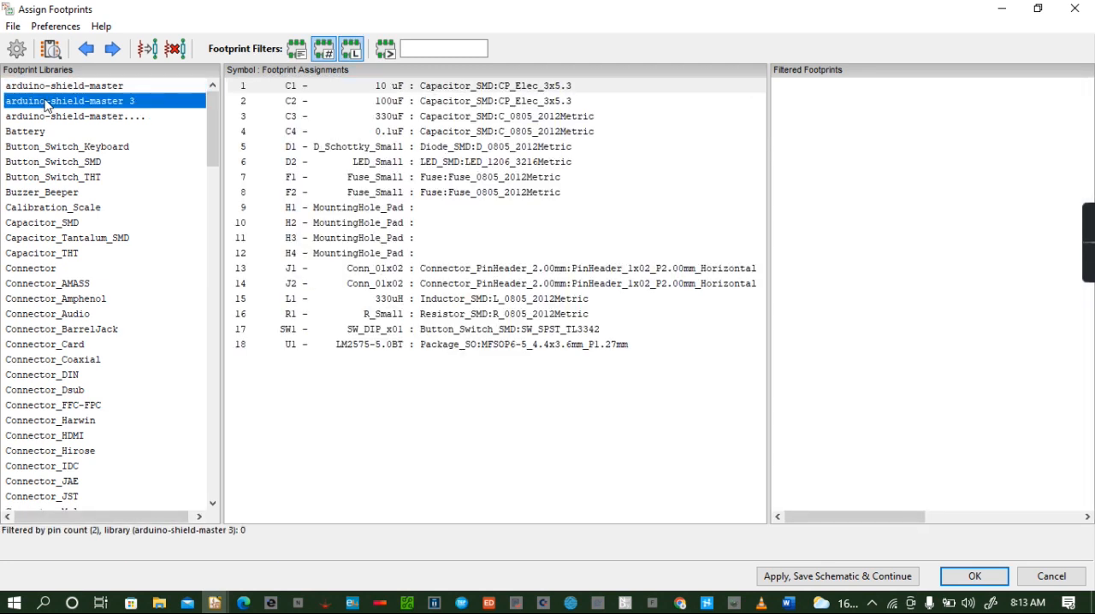
key(m)
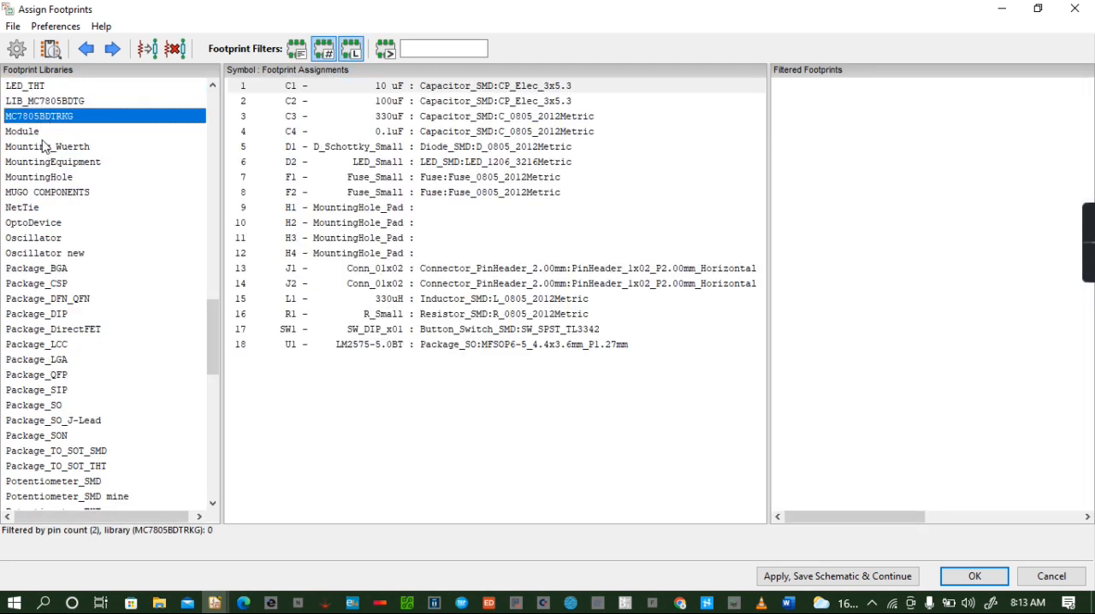
click(63, 178)
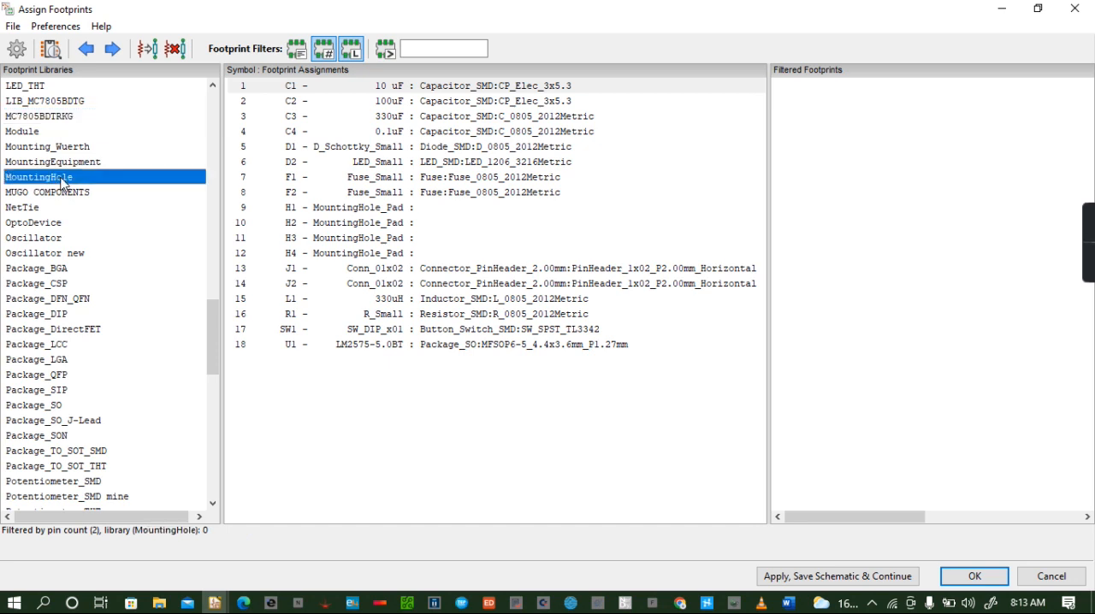
- Assign the MountingHole_2.5mm_Pad footprint to H1, H2, H3 and H4, then save the schematic and finish the footprint assignment
click(360, 210)
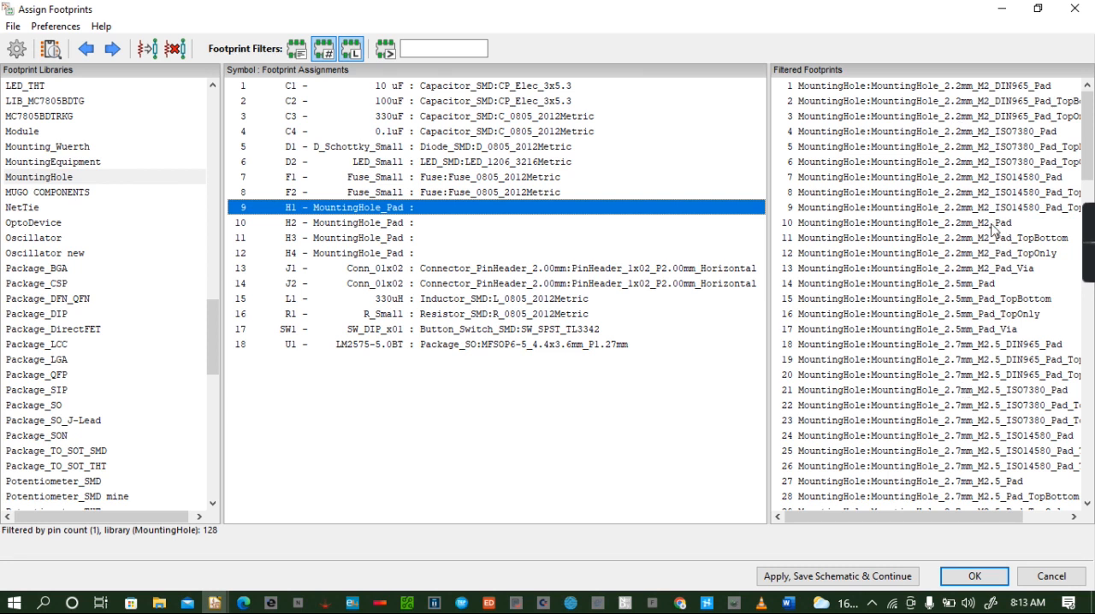
double_click(975, 284)
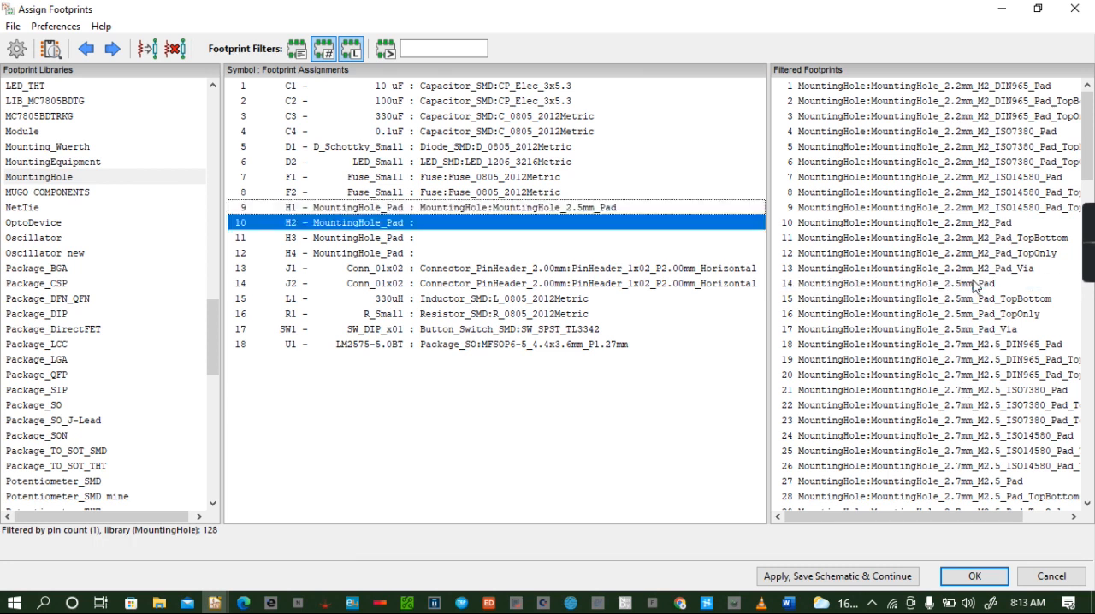
double_click(975, 284)
double_click(976, 284)
double_click(975, 284)
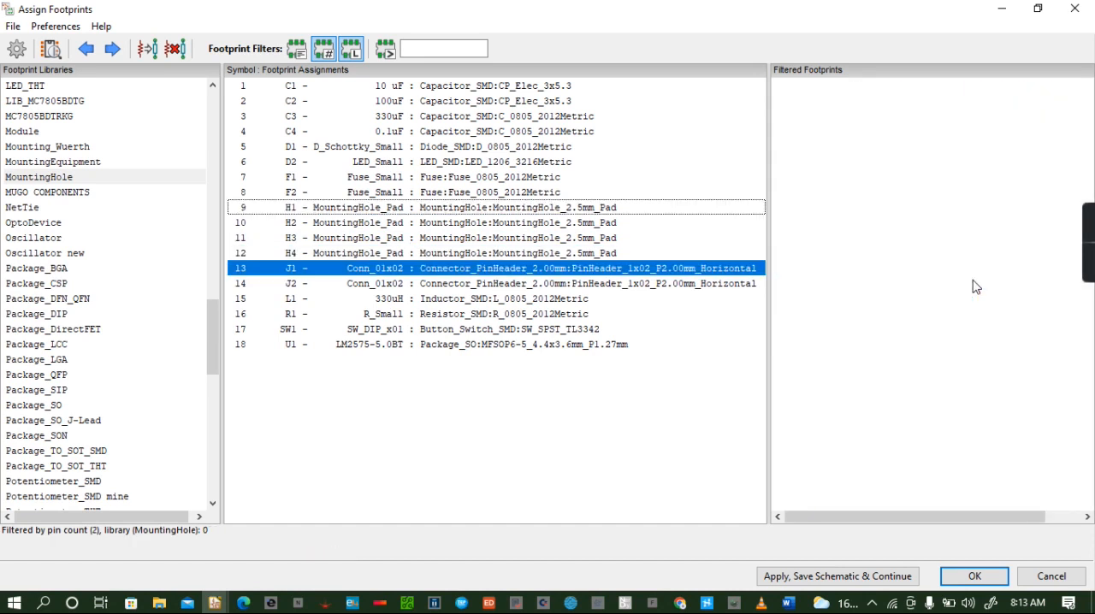
click(837, 576)
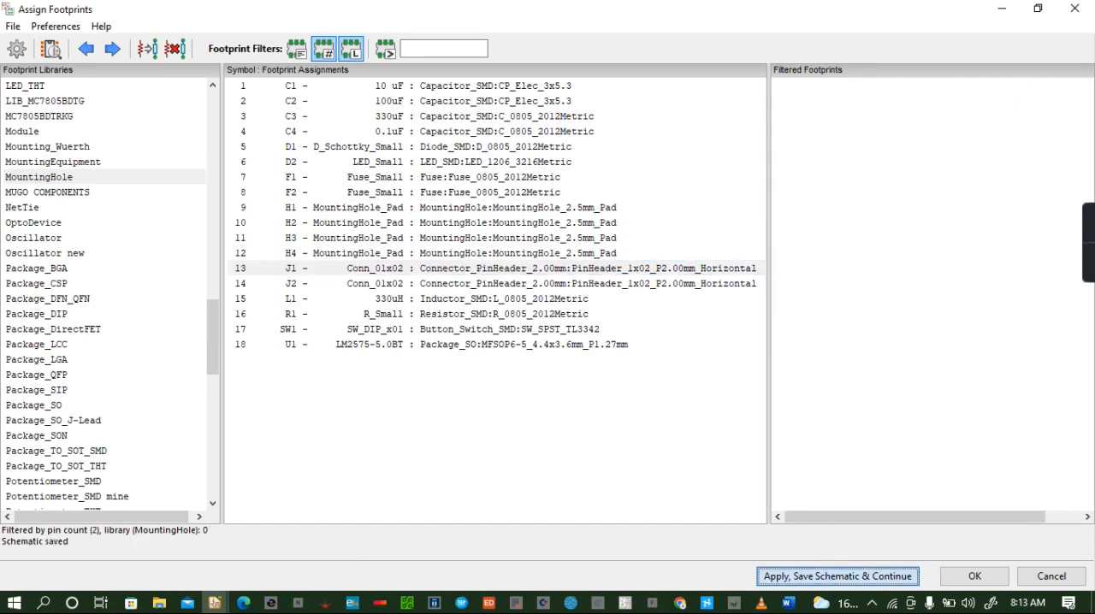
click(974, 577)
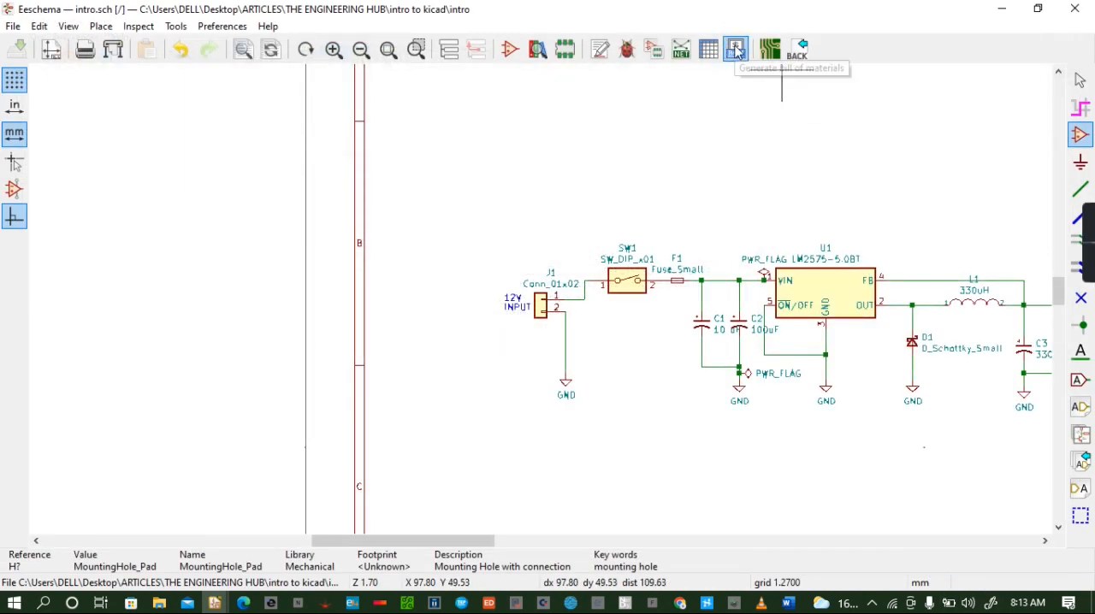
- Generate and save the Pcbnew netlist in the default format
click(681, 49)
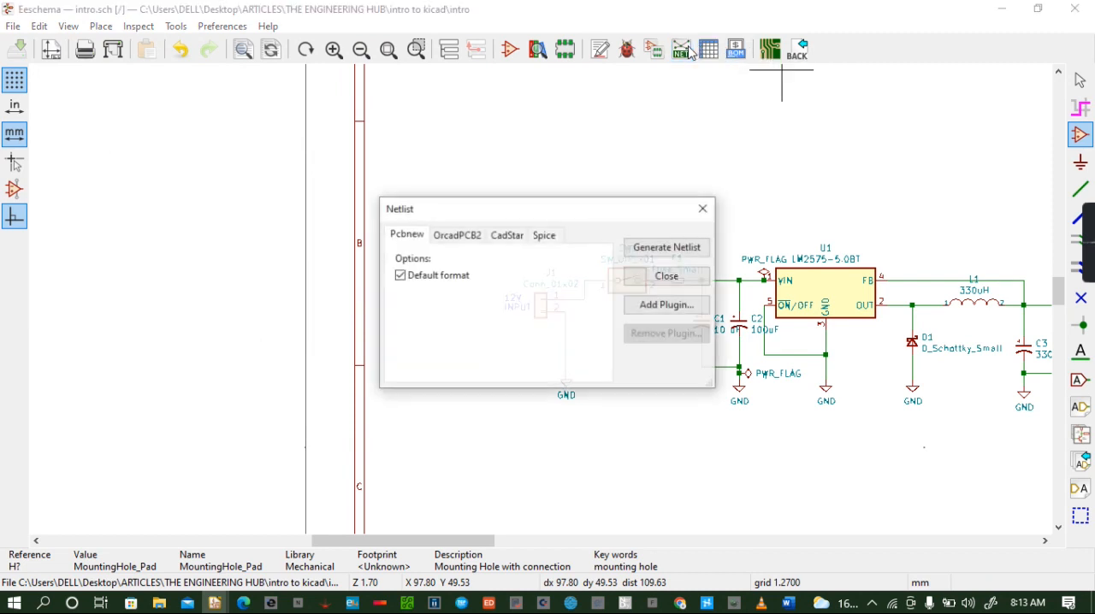
click(667, 246)
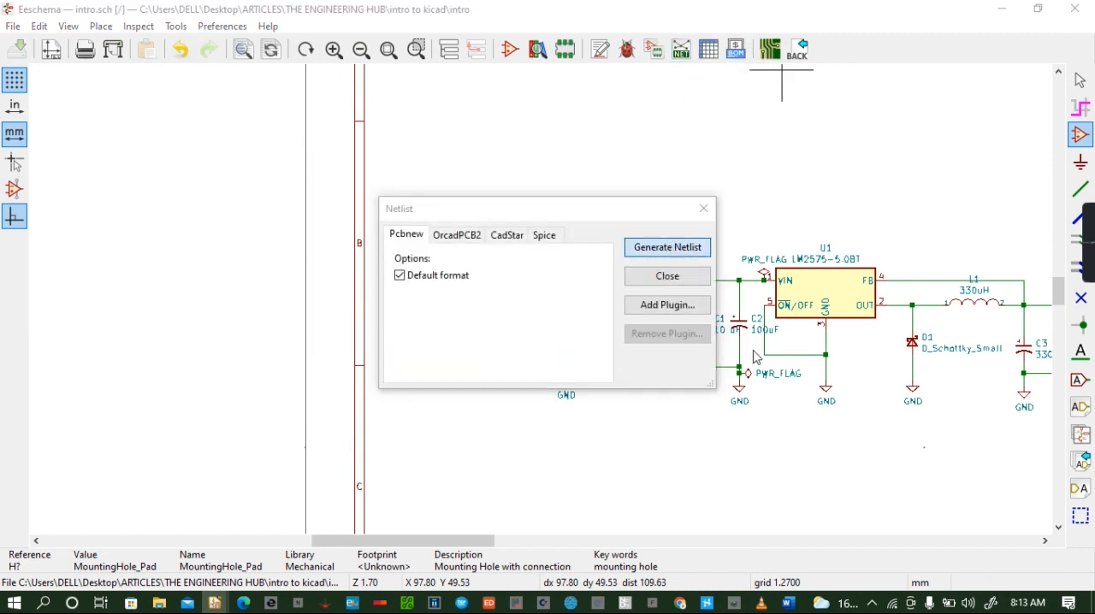
click(809, 543)
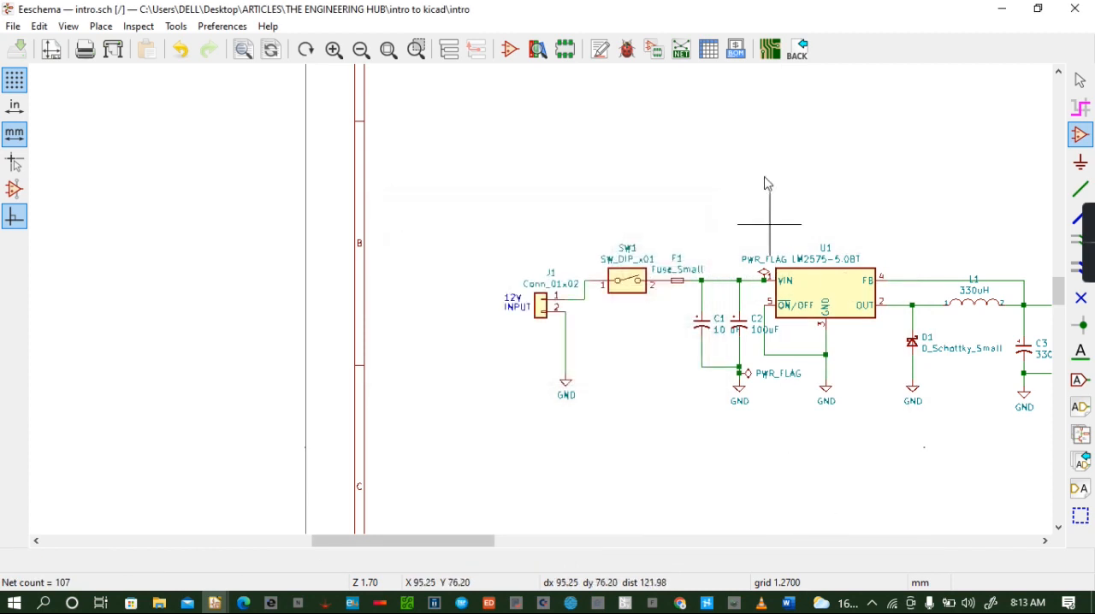
- Switch to the board layout, update the PCB from the schematic keeping existing footprint associations, and drop the new mounting holes over the board's upper middle
click(769, 50)
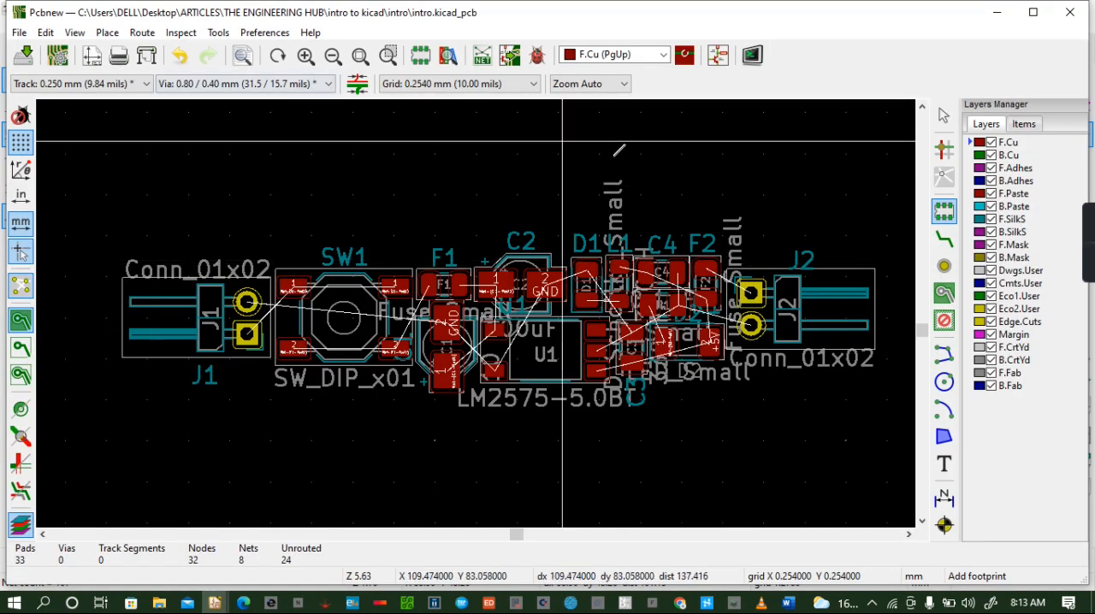
click(517, 60)
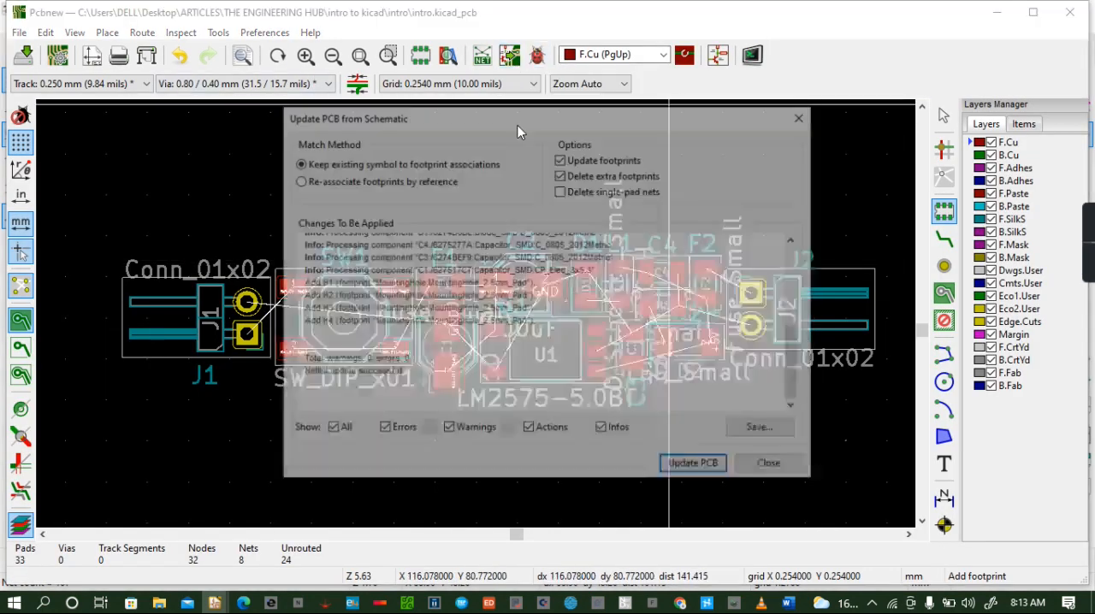
click(682, 469)
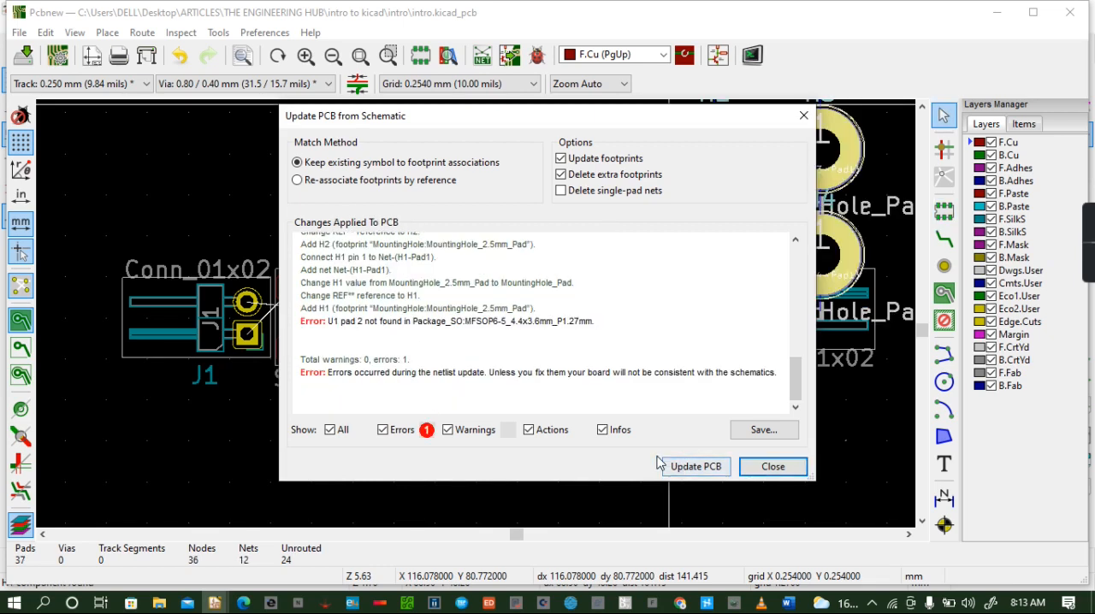
click(770, 467)
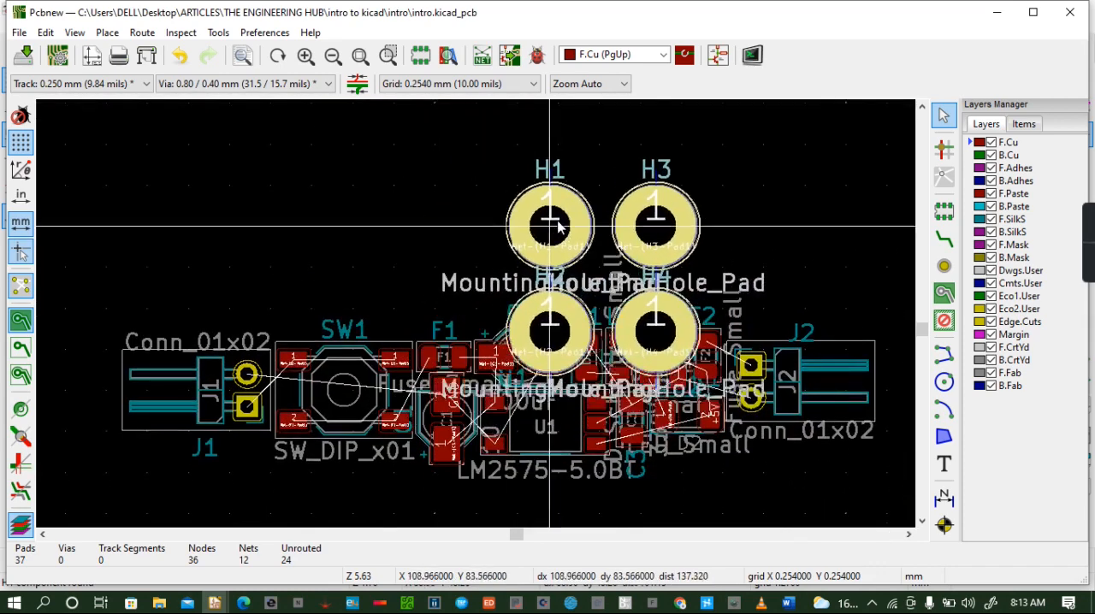
click(557, 201)
- Move mounting hole H1 to just above the pads of connector J1, at about X 89.7, Y 89.2 mm
click(552, 203)
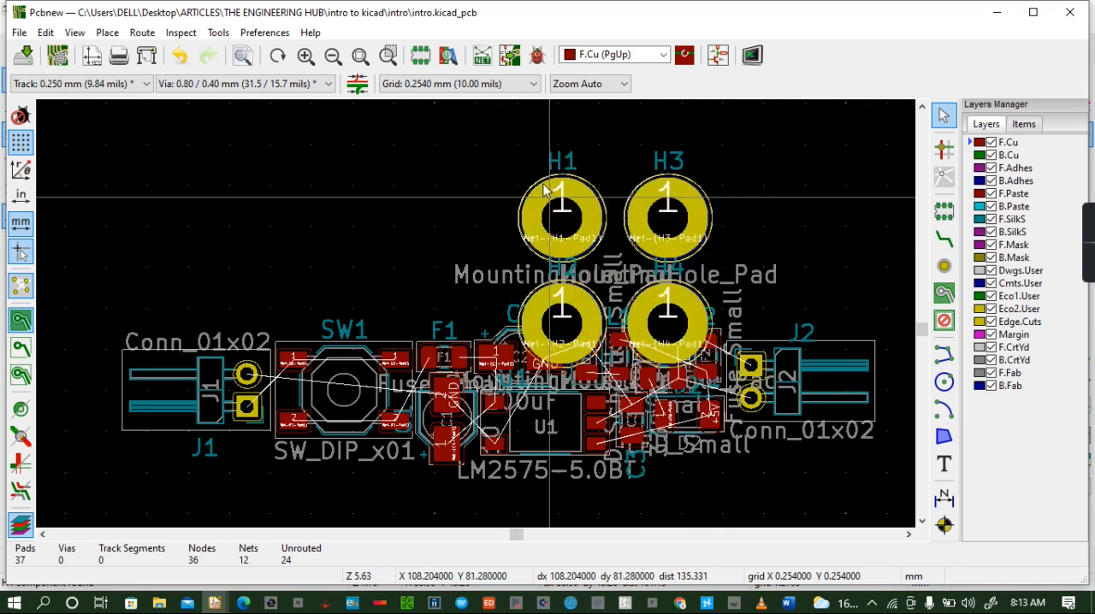
click(637, 267)
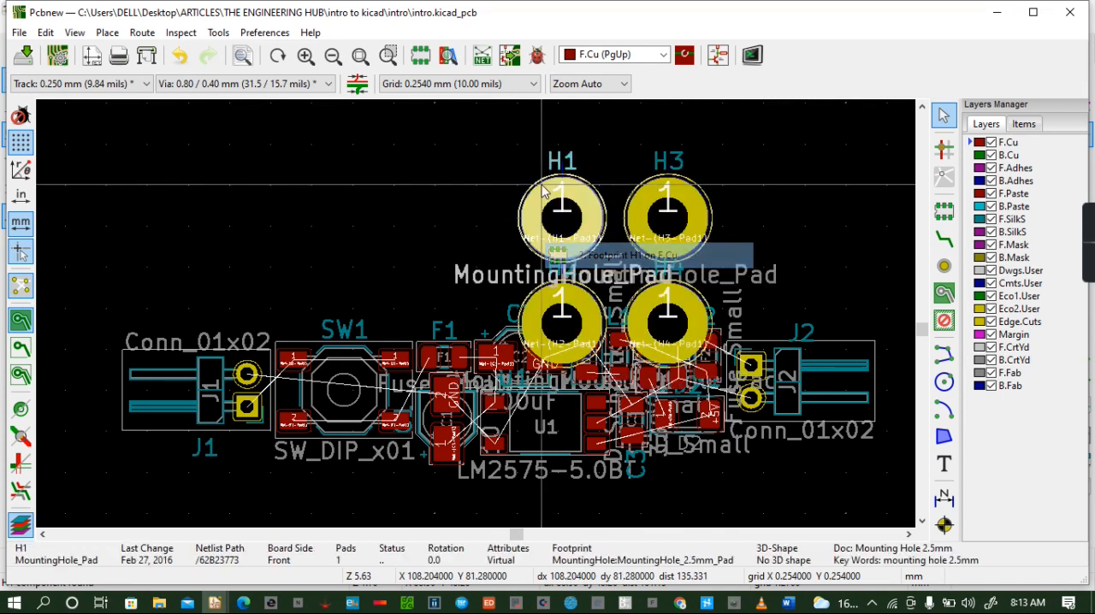
key(m)
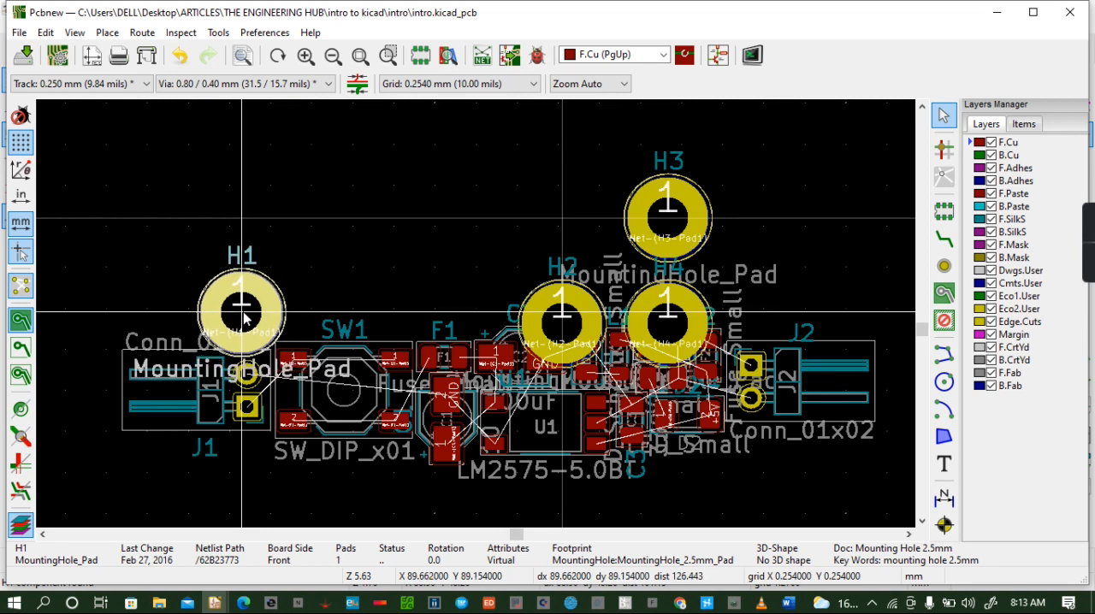
click(243, 317)
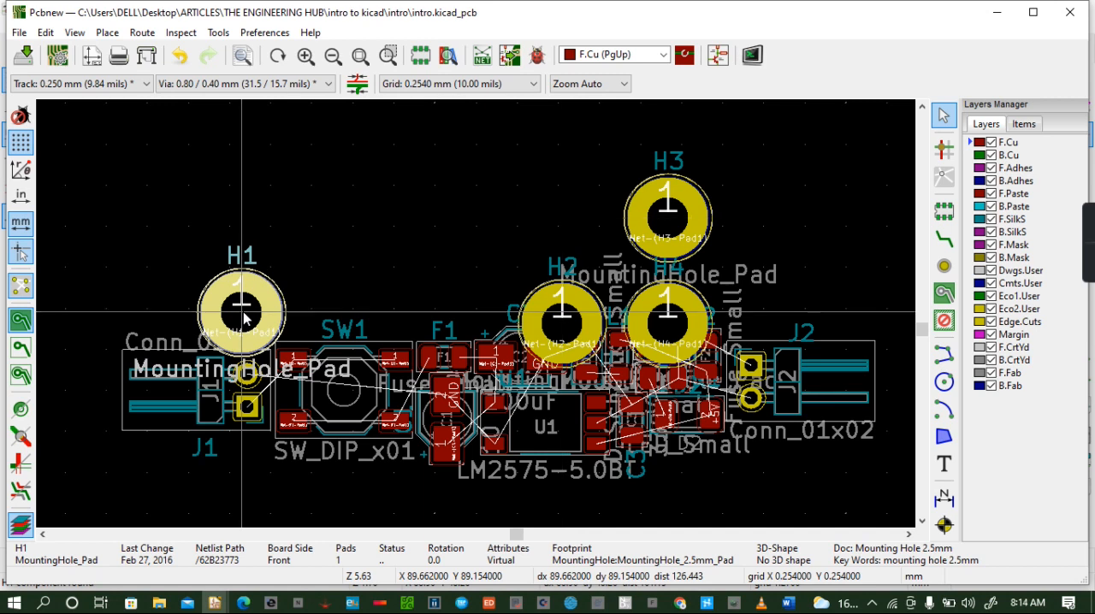
- Move mounting hole H3 to just below the pads of connector J1, directly under H1, at about X 89.7, Y 99.1 mm
click(637, 215)
key(Down)
key(Down)
key(Return)
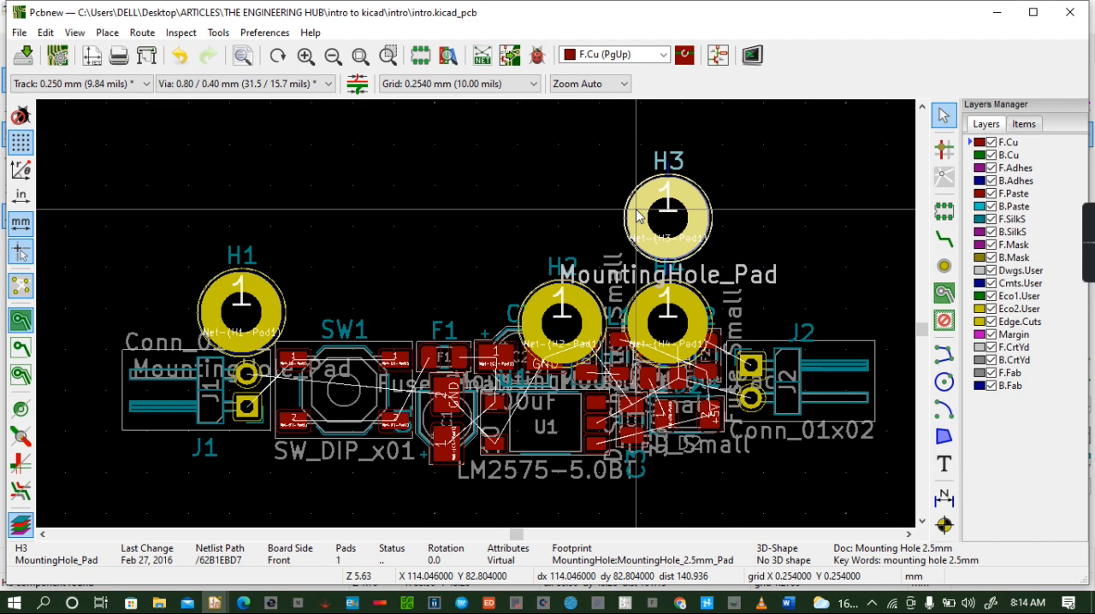
key(m)
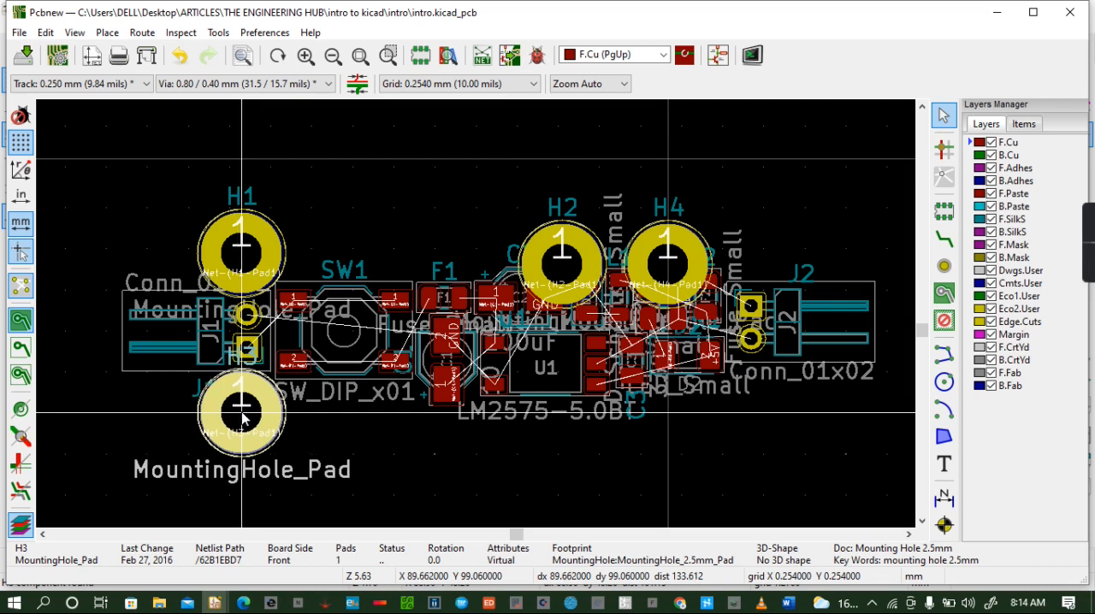
click(243, 417)
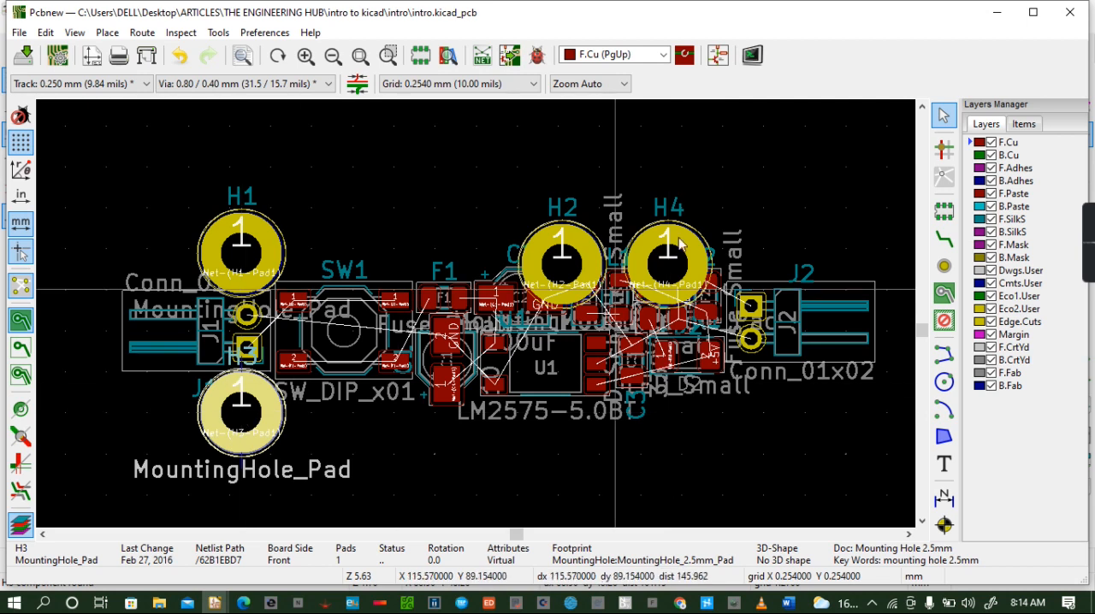
- Move mounting hole H2 to above the pads of connector J2, at about X 120.4, Y 87.6 mm
click(587, 239)
click(665, 309)
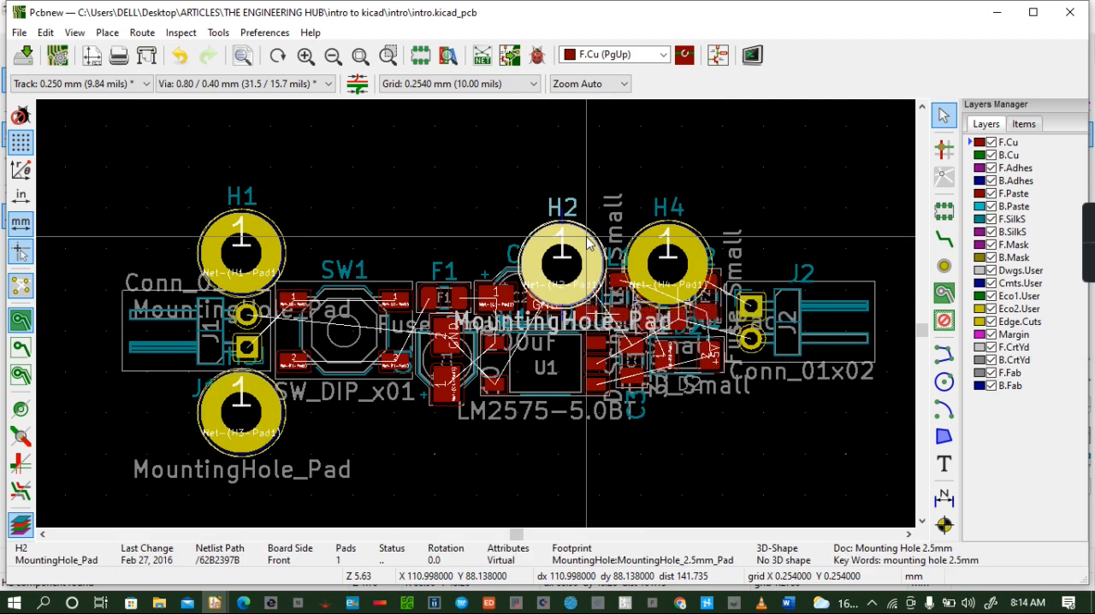
key(m)
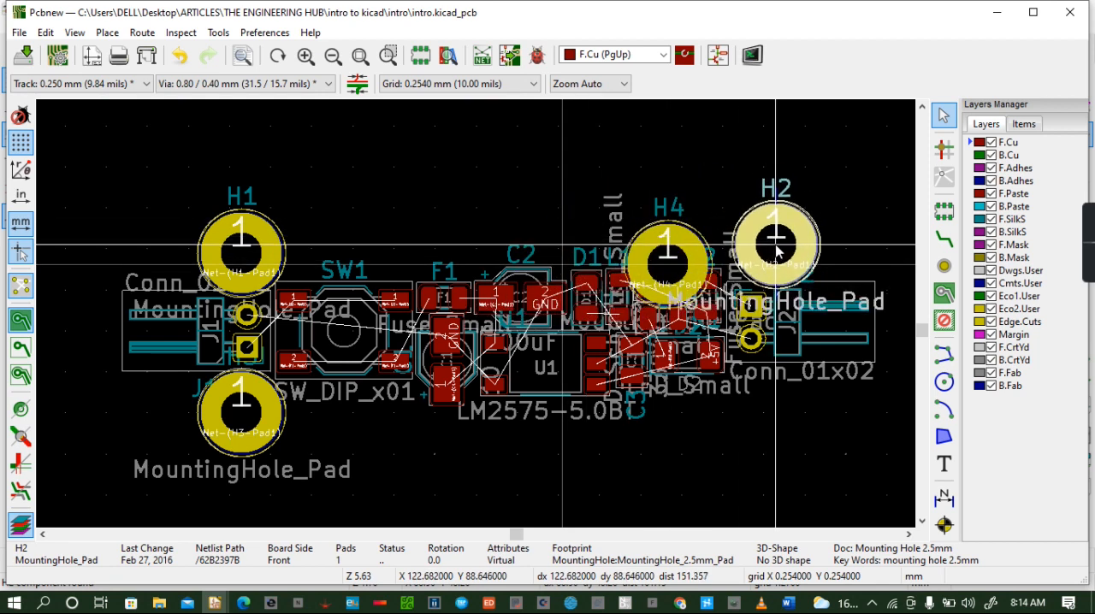
drag(787, 226, 745, 250)
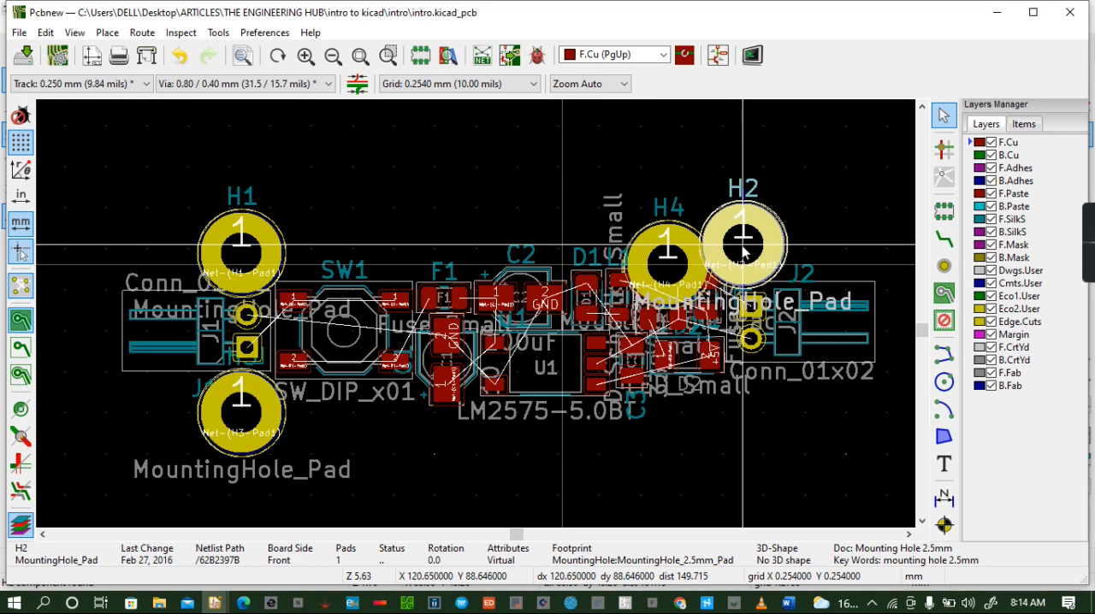
drag(743, 250, 753, 249)
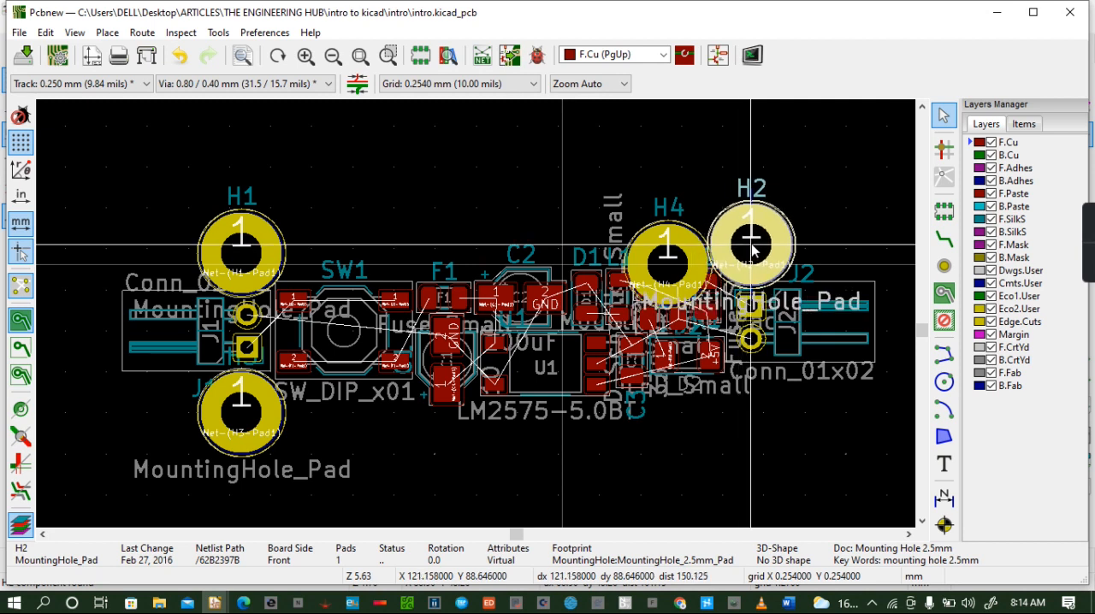
mouse_move(753, 250)
mouse_down()
mouse_move(766, 257)
mouse_move(755, 254)
mouse_up()
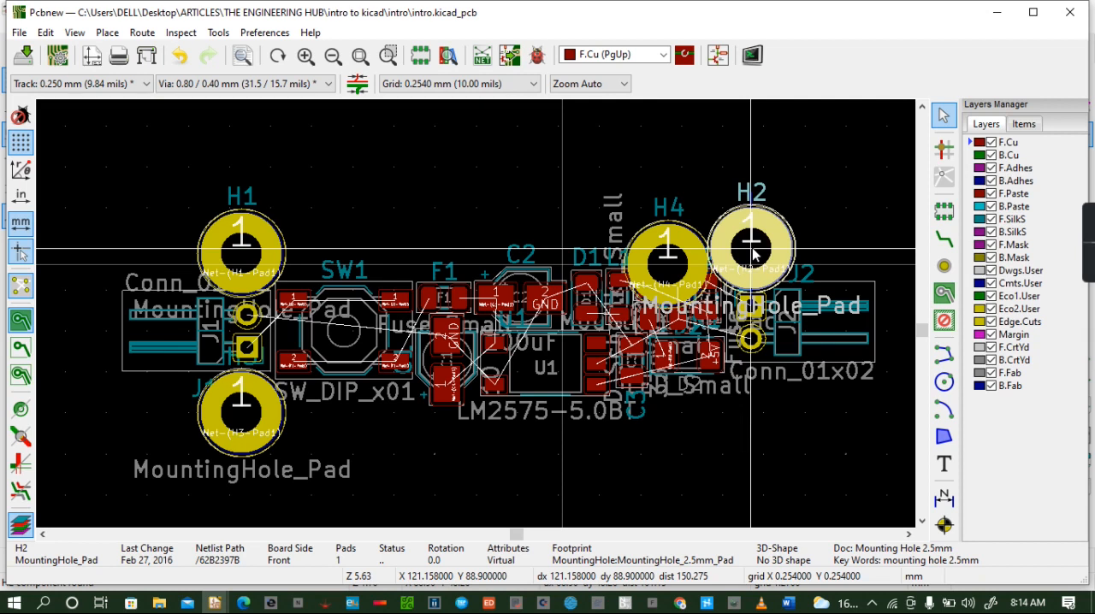
drag(753, 251, 755, 249)
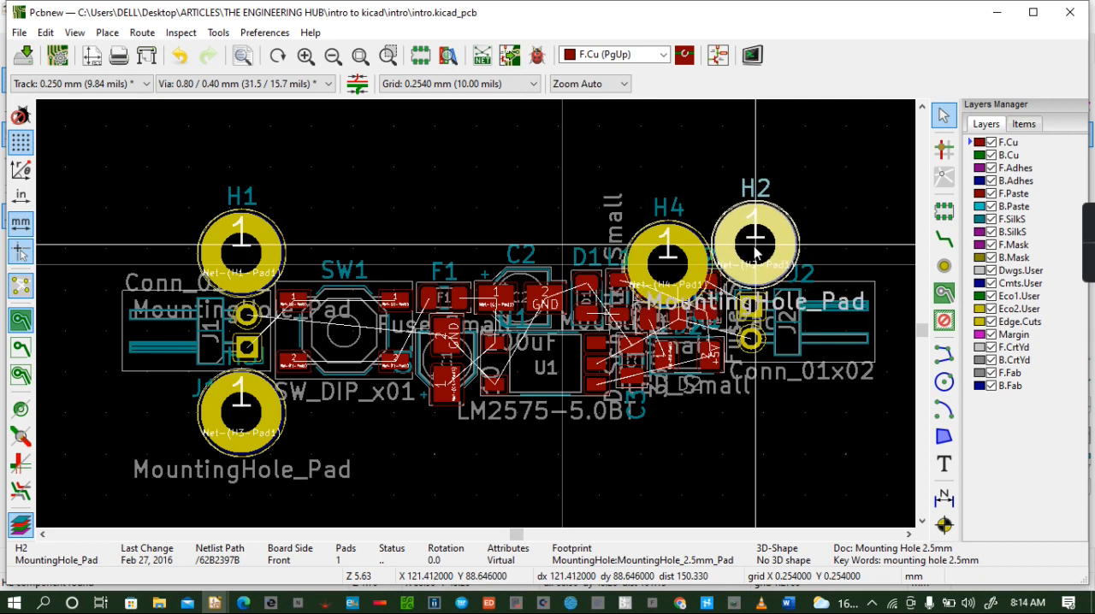
drag(756, 249, 753, 244)
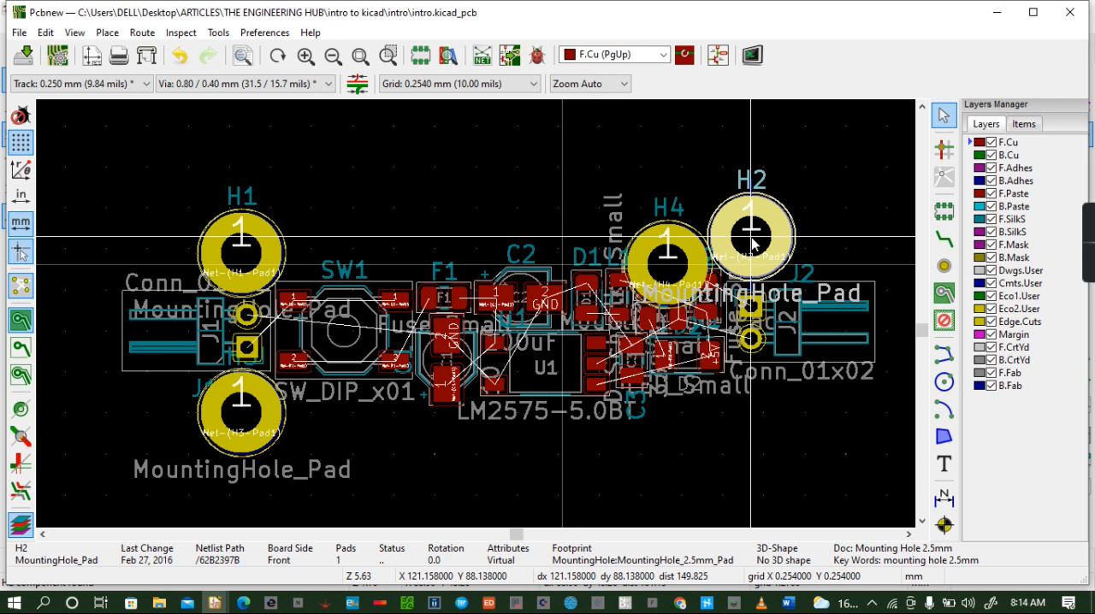
drag(753, 244, 740, 241)
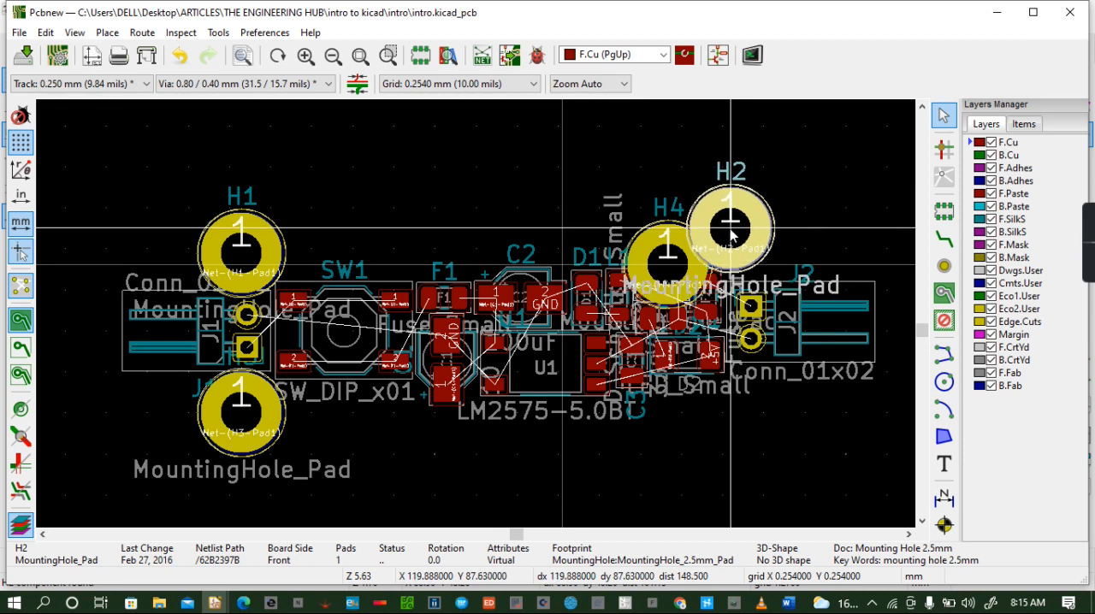
drag(739, 234, 741, 233)
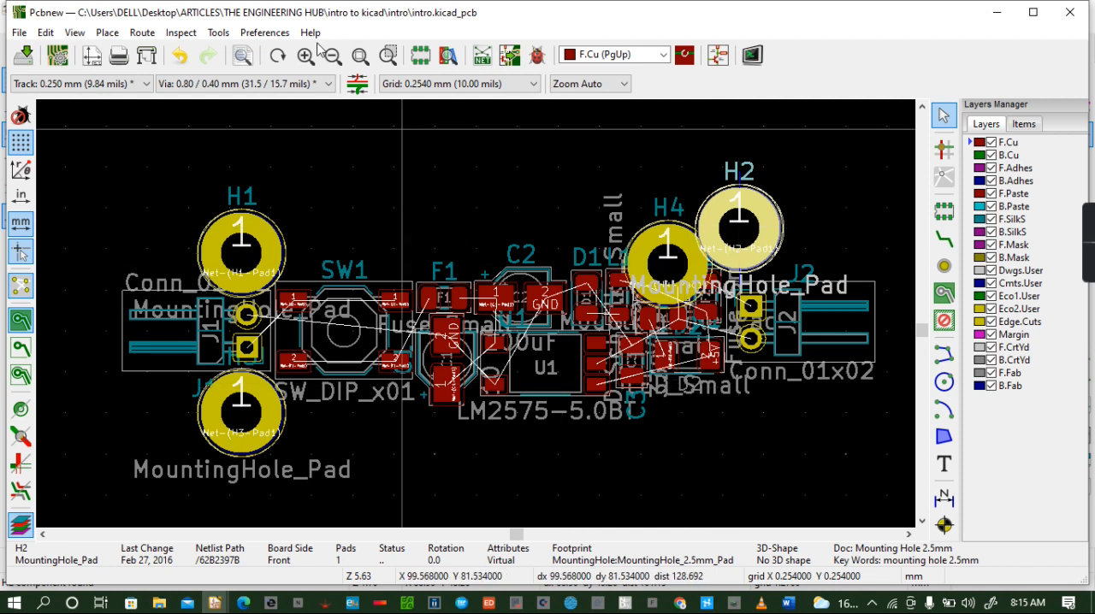
- Move mounting hole H1 level with H2, above connector J1, at about X 90.7, Y 87.6 mm
click(263, 254)
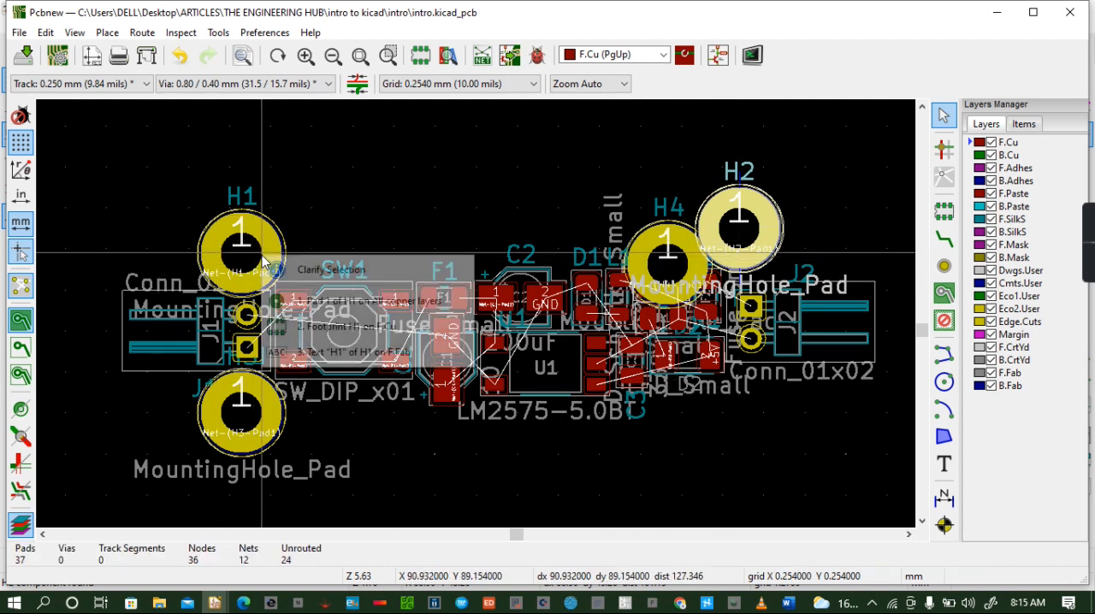
click(304, 326)
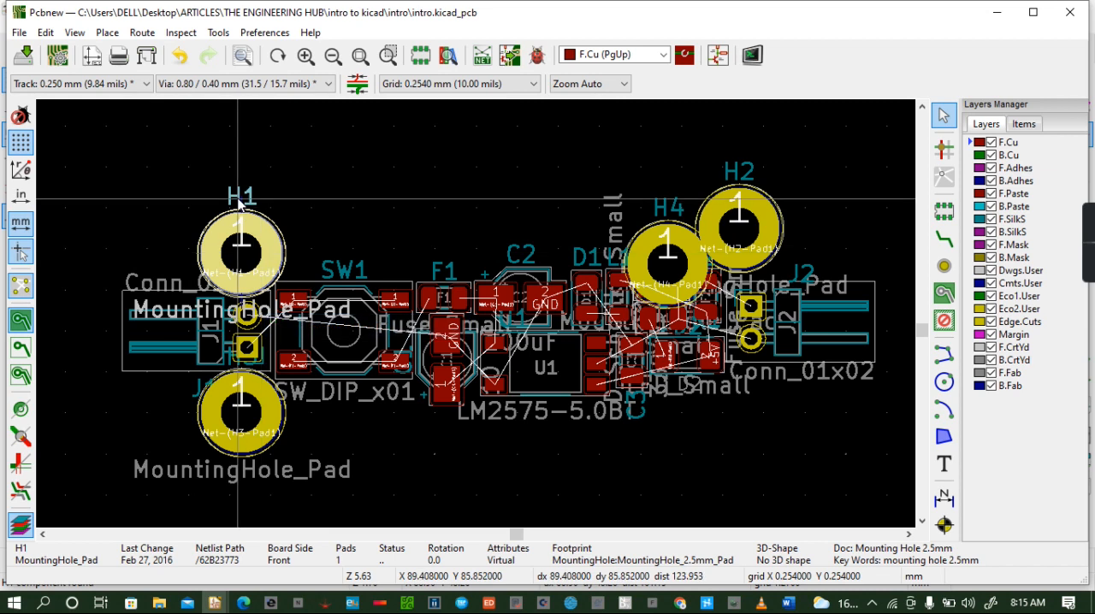
key(m)
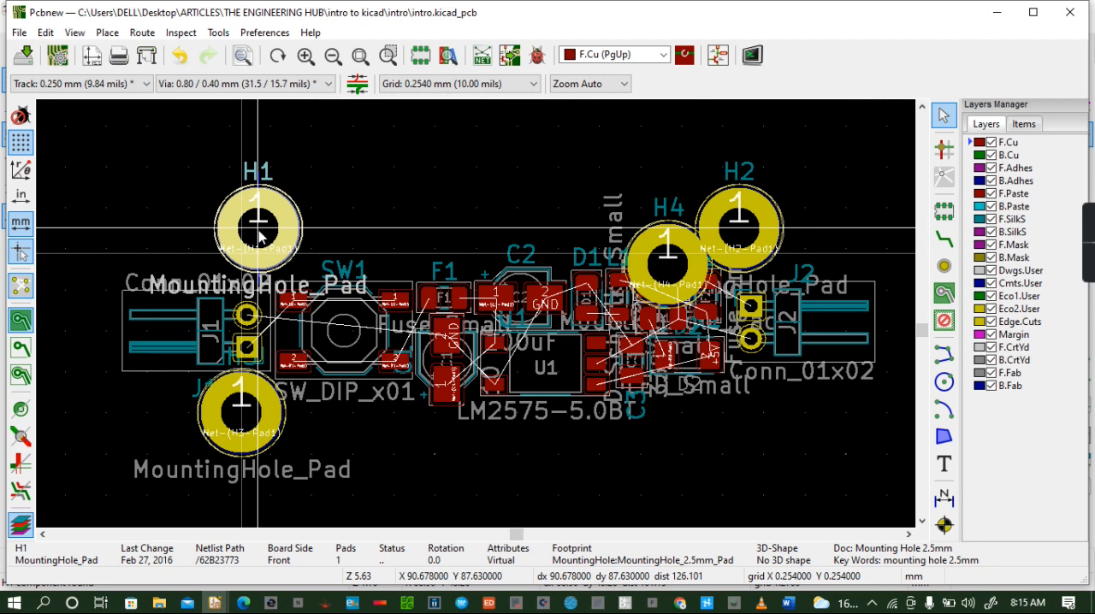
click(259, 233)
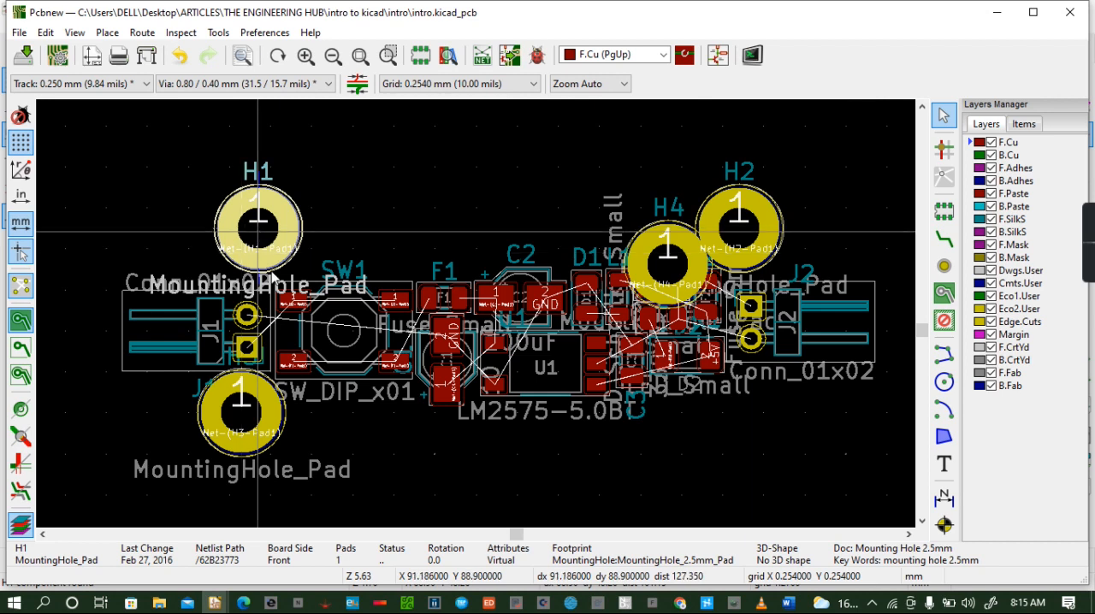
- Move mounting hole H3 directly under H1, below connector J1, at about X 90.7, Y 100.1 mm
click(268, 419)
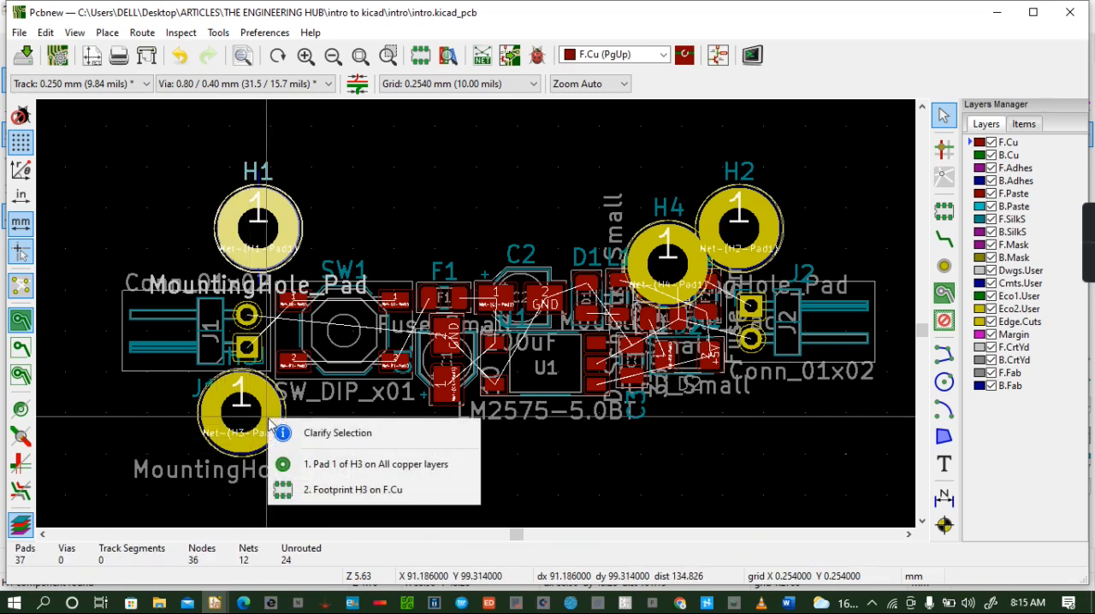
key(2)
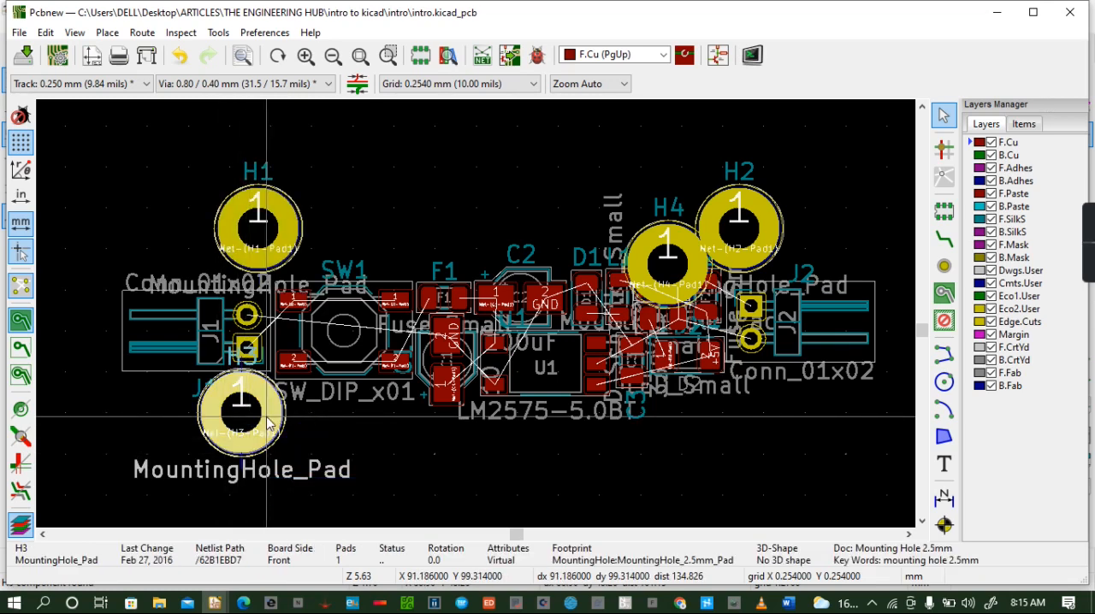
key(m)
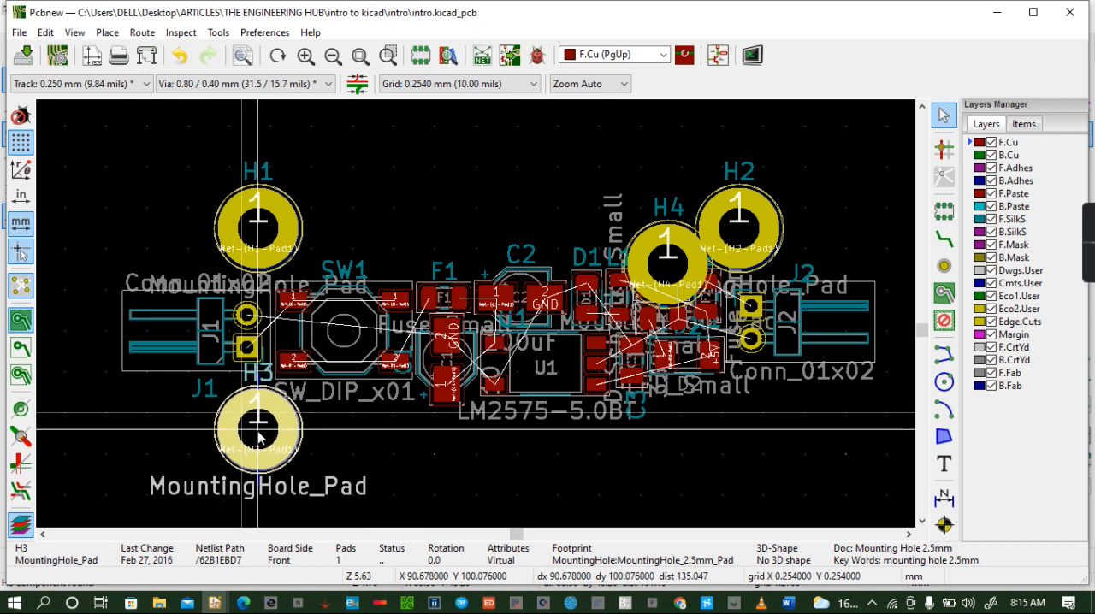
click(259, 428)
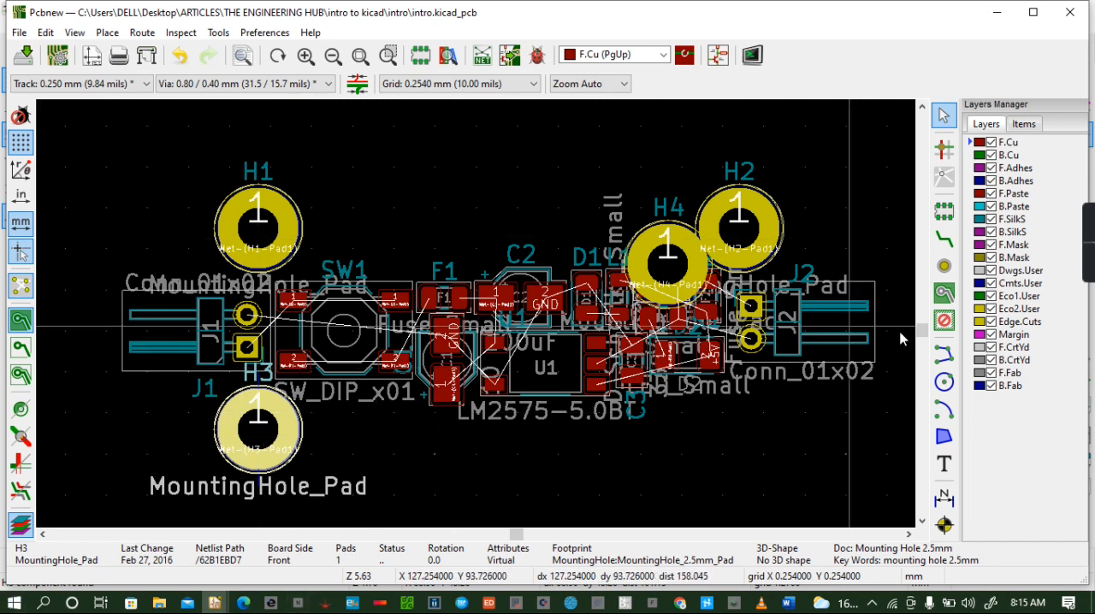
- Move mounting hole H4 directly under H2 and level with H3, at about X 120.4, Y 100.1 mm, and save the board
click(650, 248)
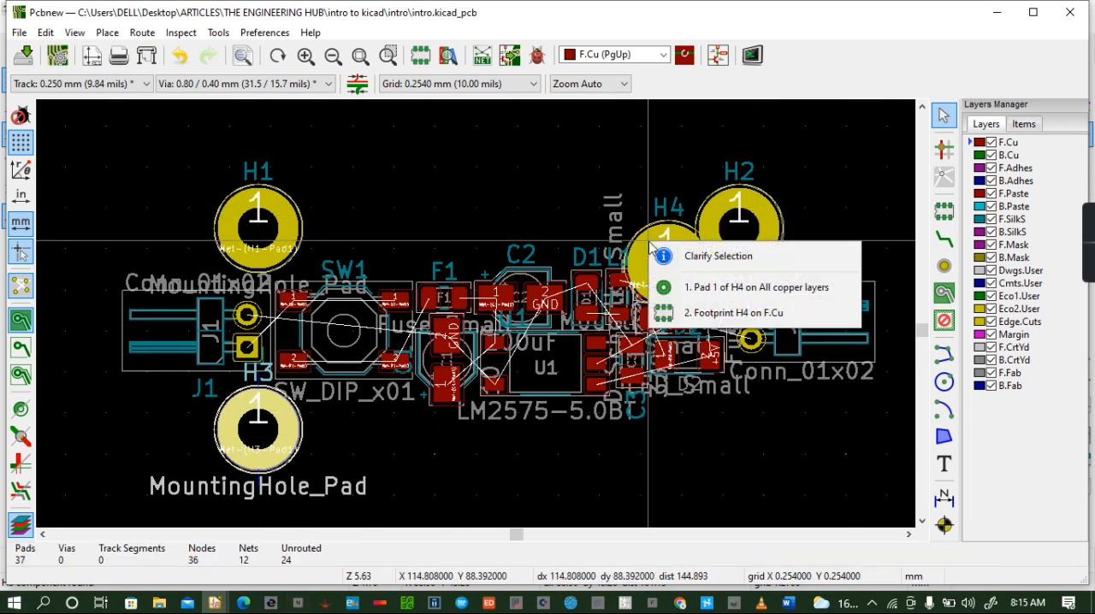
click(729, 315)
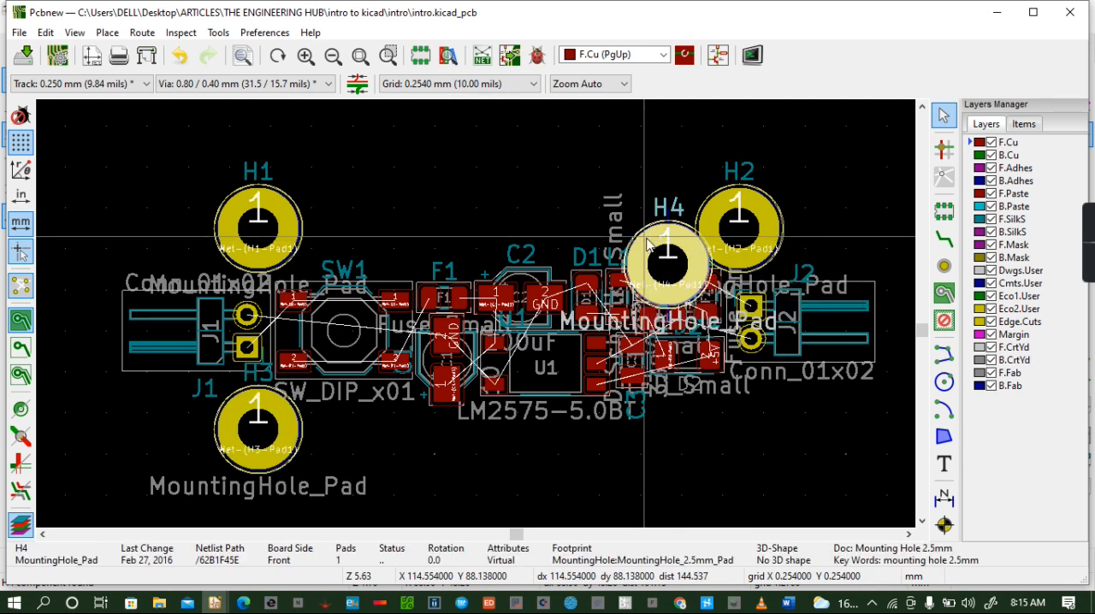
key(m)
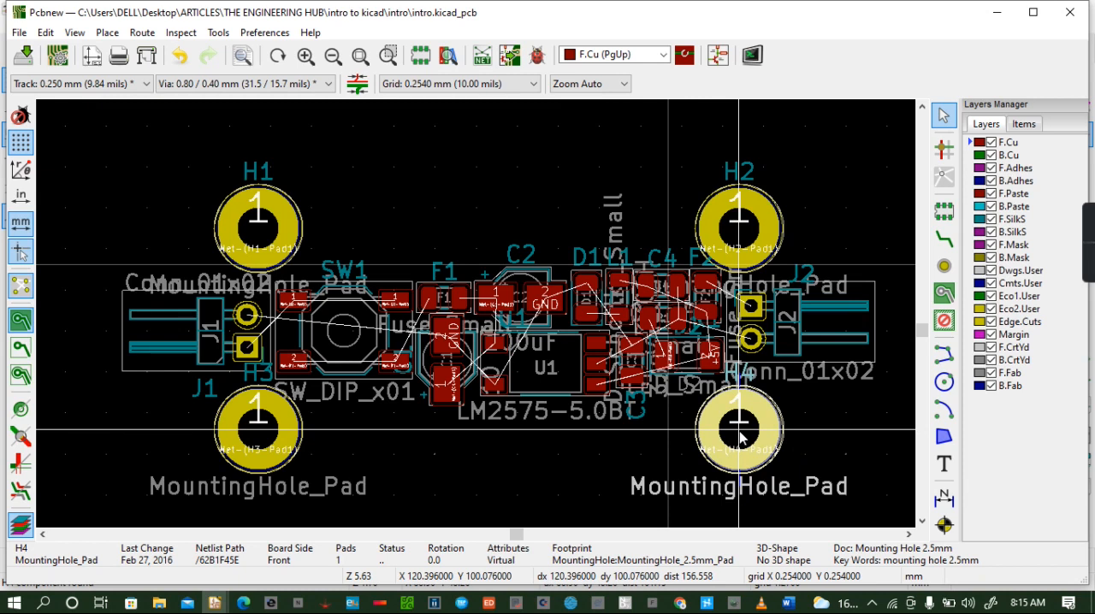
click(740, 431)
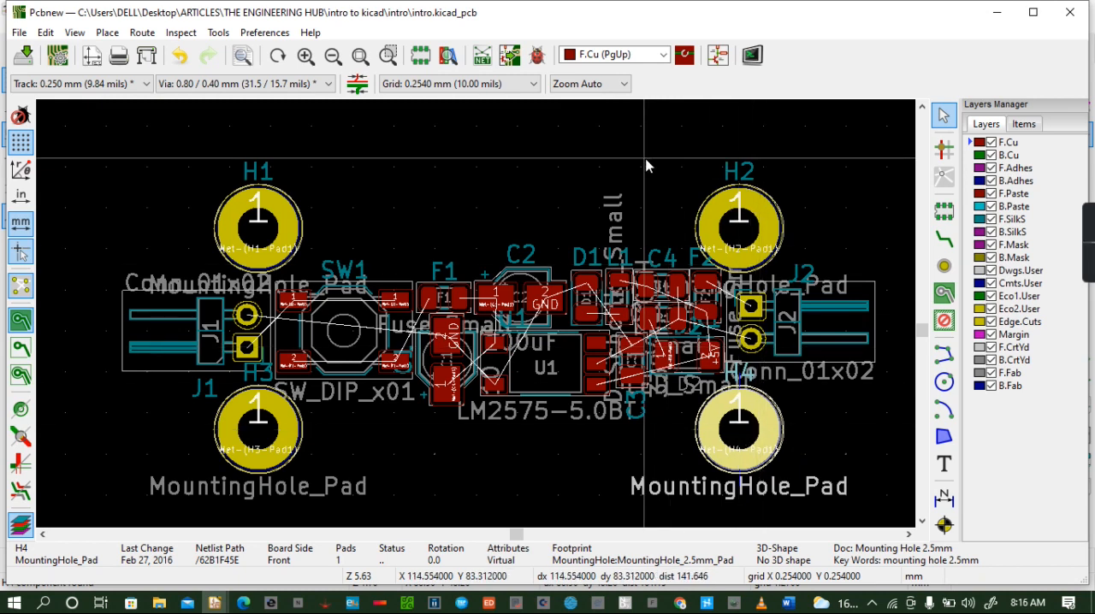
key(ctrl+s)
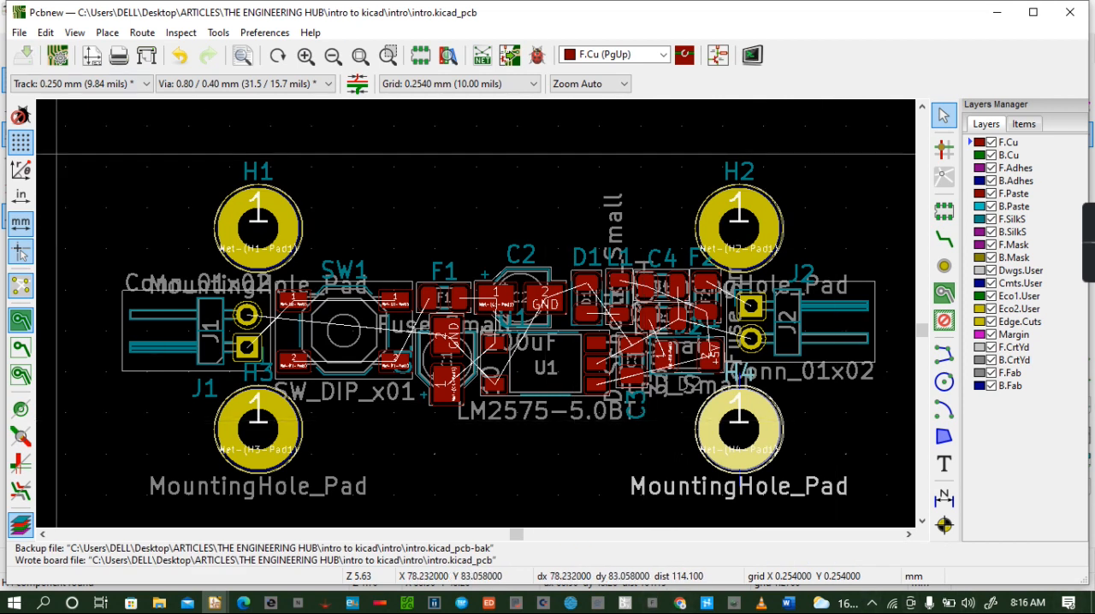
- Inspect the board with its four mounting holes in the 3D viewer from a rotated angle, and return to the layout
click(74, 33)
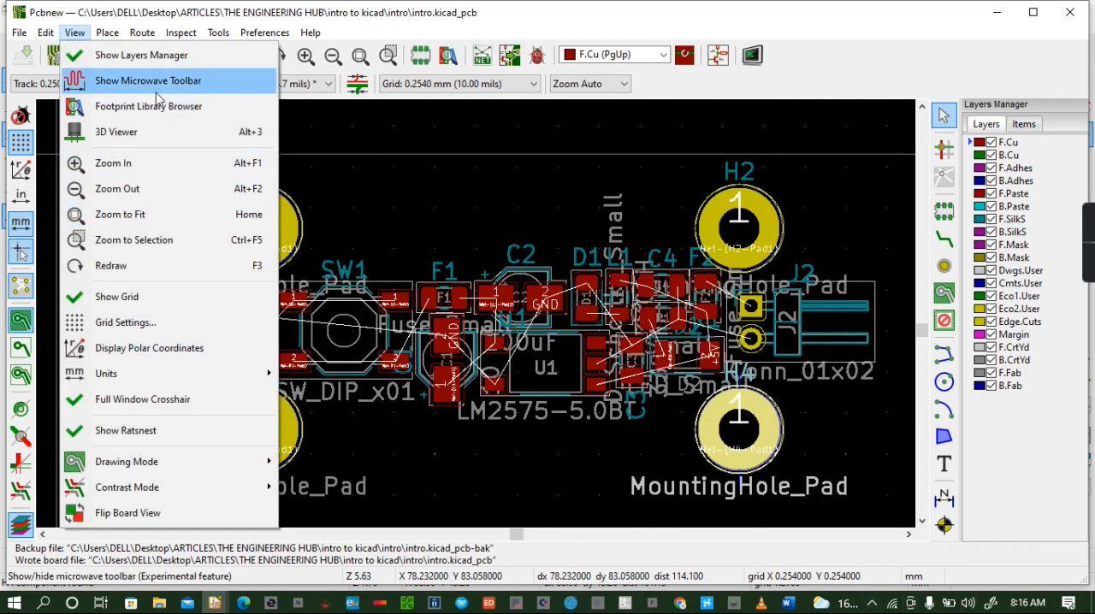
click(128, 137)
drag(368, 171, 599, 261)
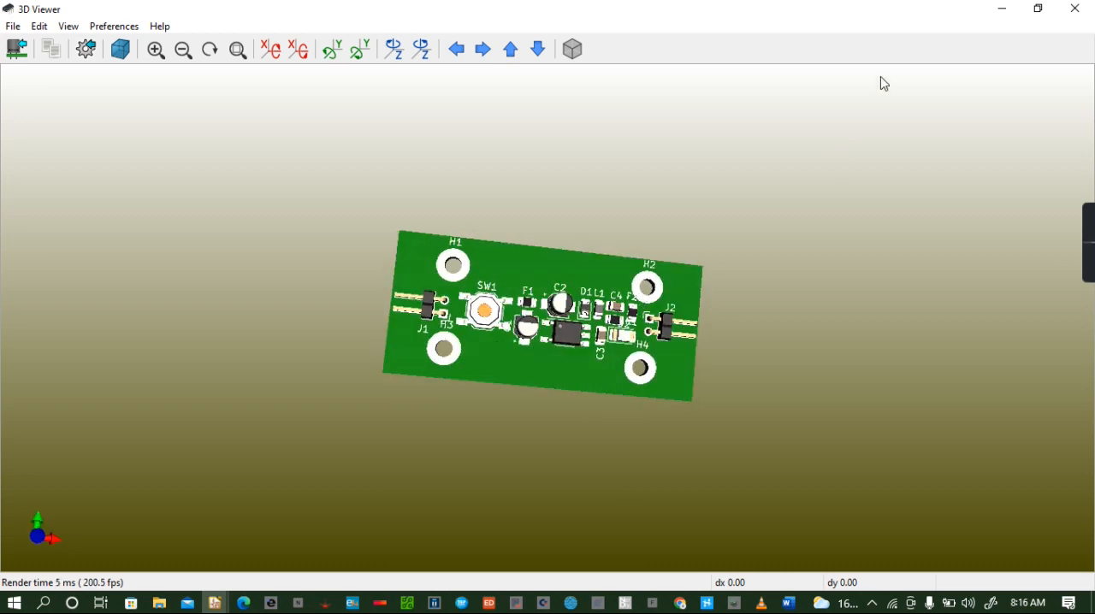
click(1075, 10)
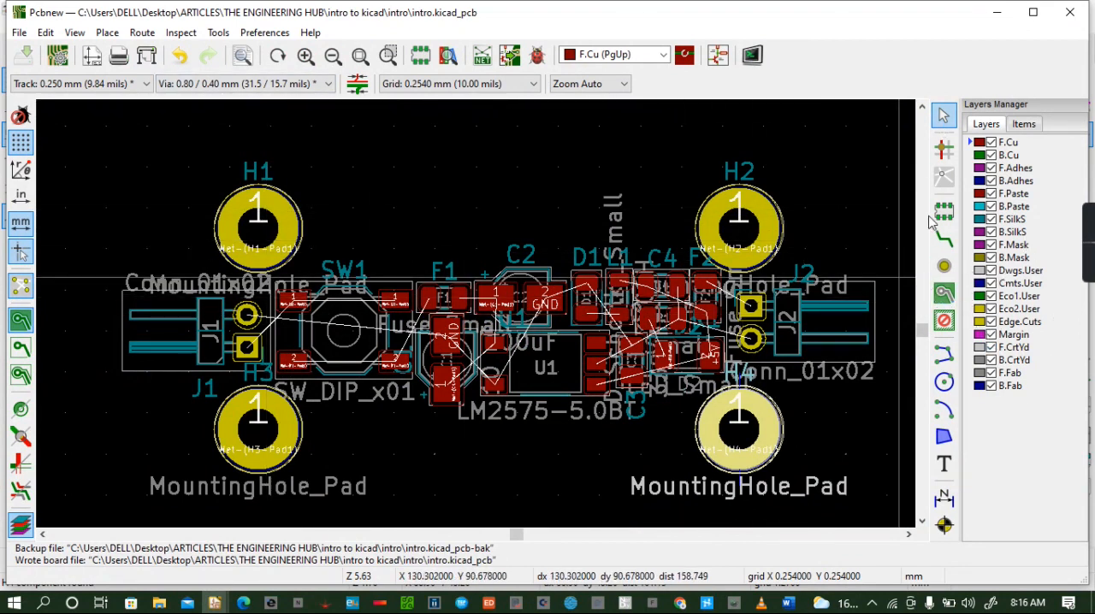
- On the Edge.Cuts layer, draw a roughly quarter-circle arc of about 3.05 mm radius around the upper-left side of mounting hole H1, centred on it
click(980, 322)
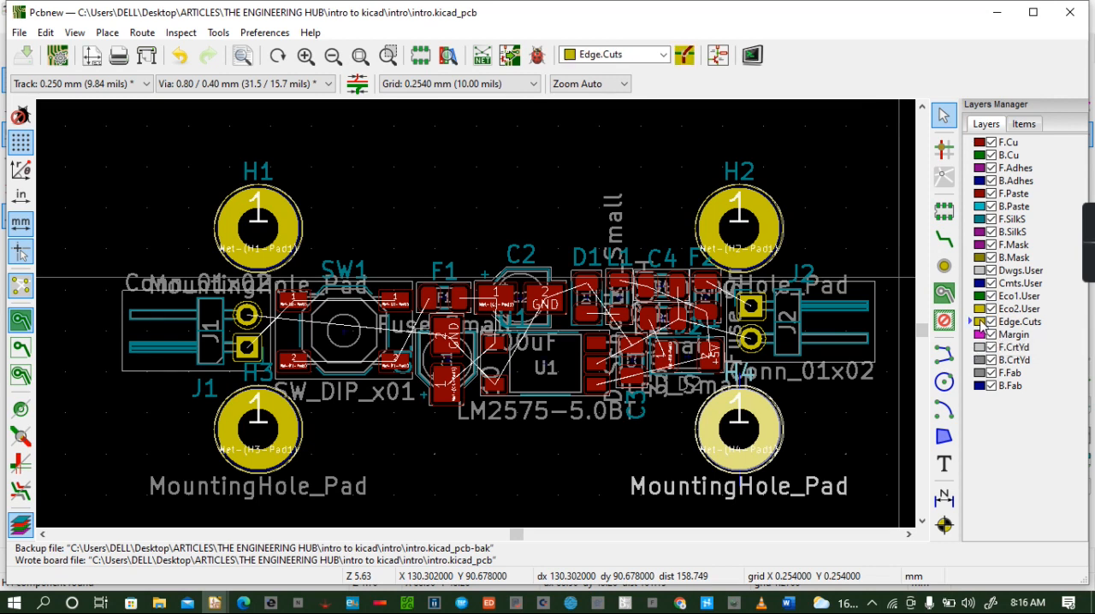
click(944, 409)
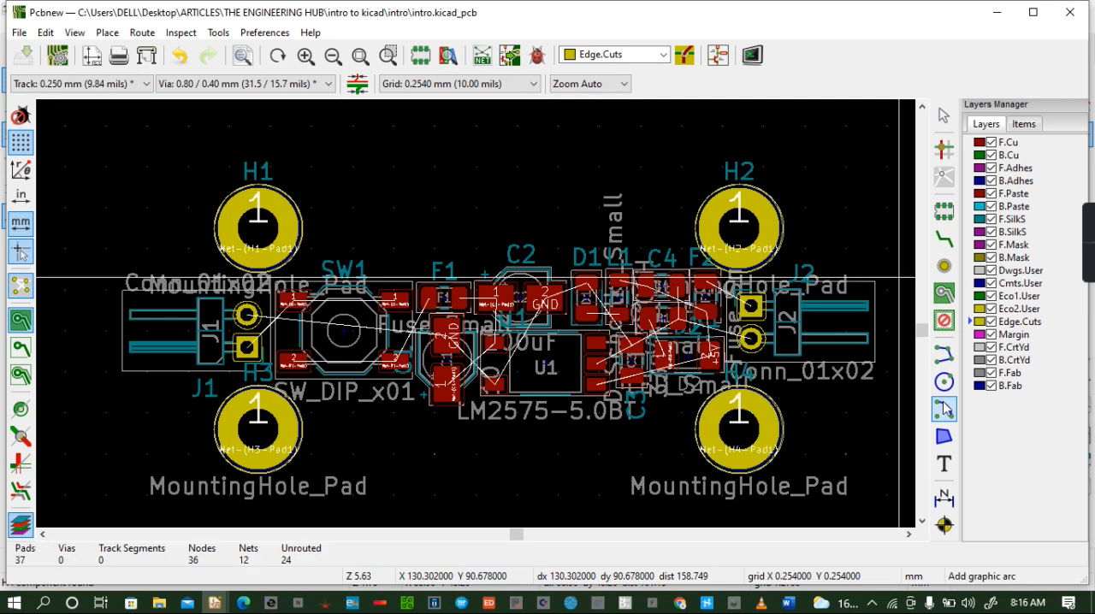
click(256, 228)
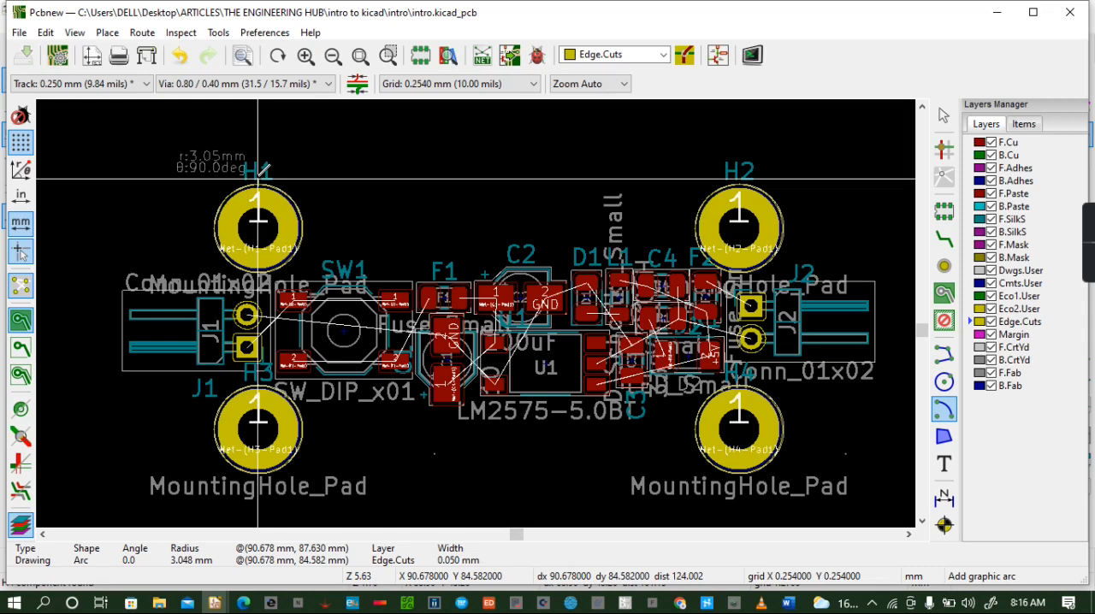
click(257, 180)
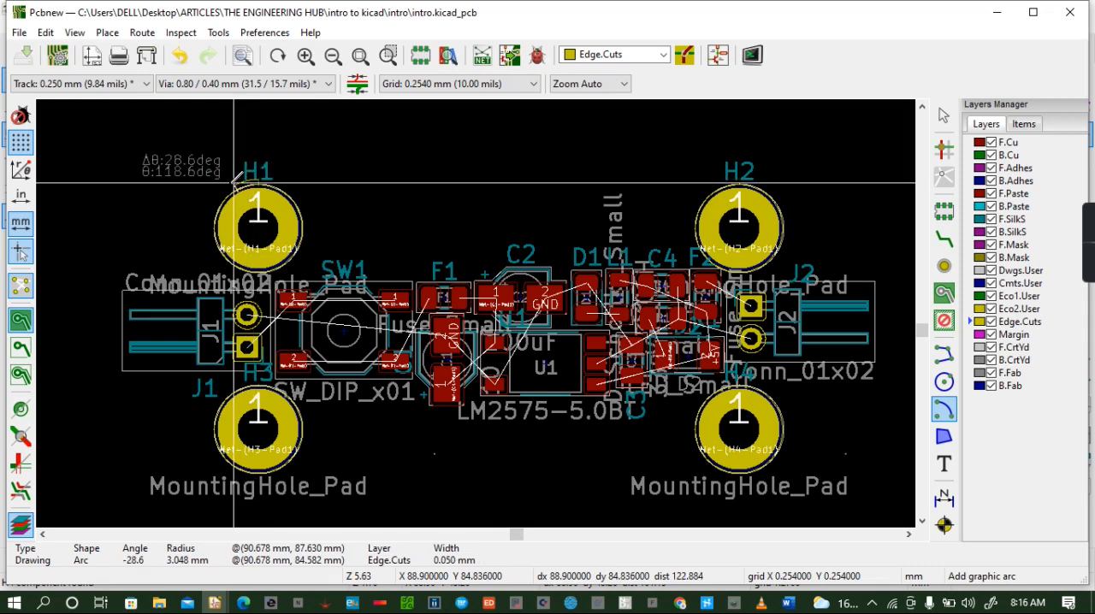
click(196, 231)
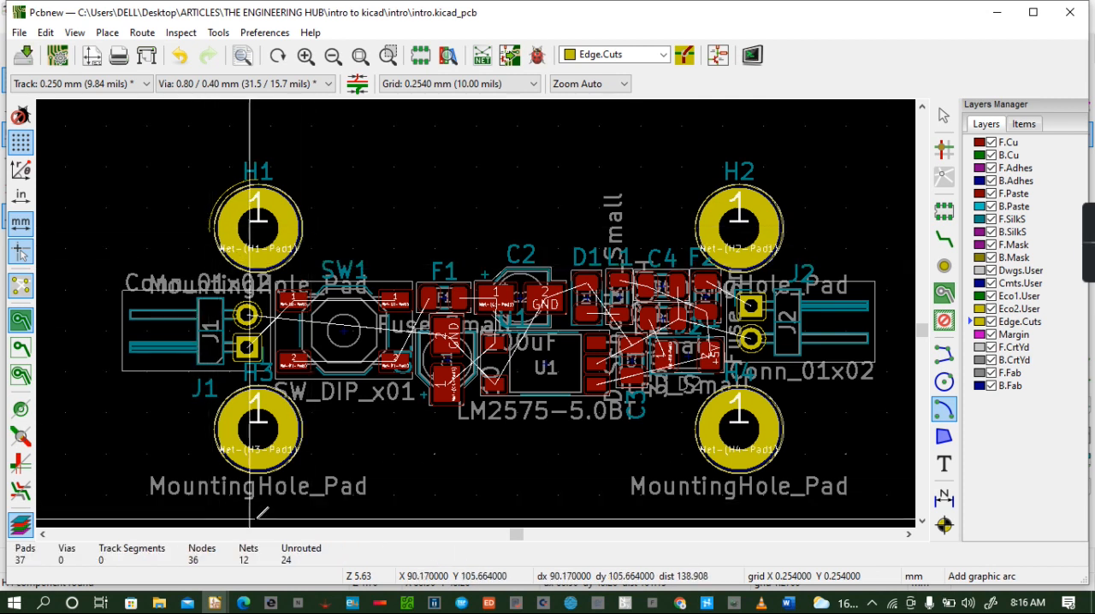
- Draw a roughly quarter-circle Edge.Cuts arc of about 3.06 mm radius around the lower-left side of mounting hole H3, centred on it
click(258, 429)
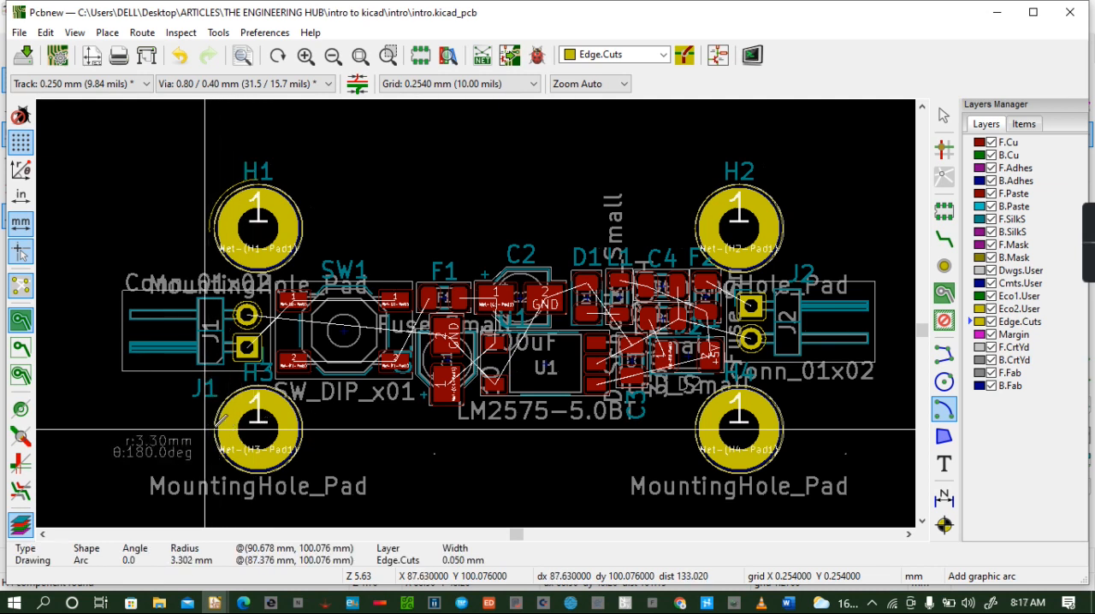
click(209, 425)
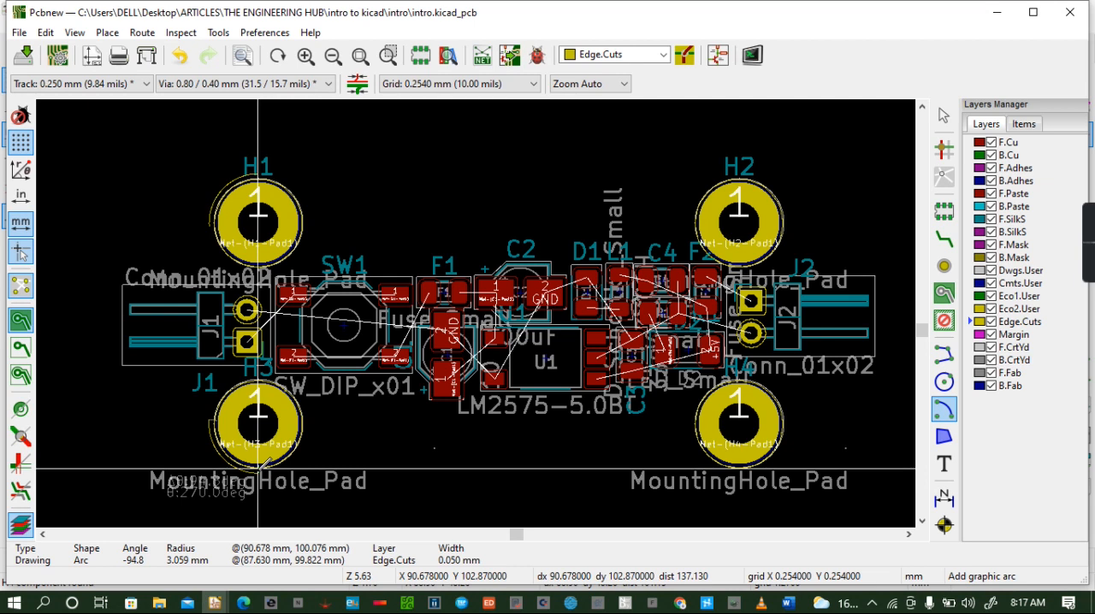
key(Escape)
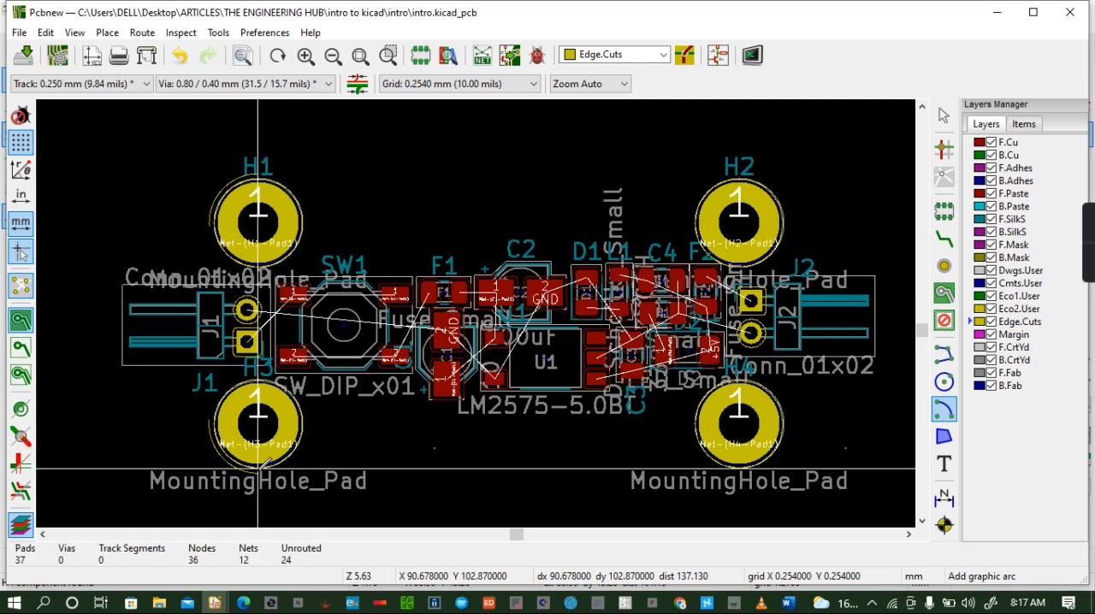
click(739, 422)
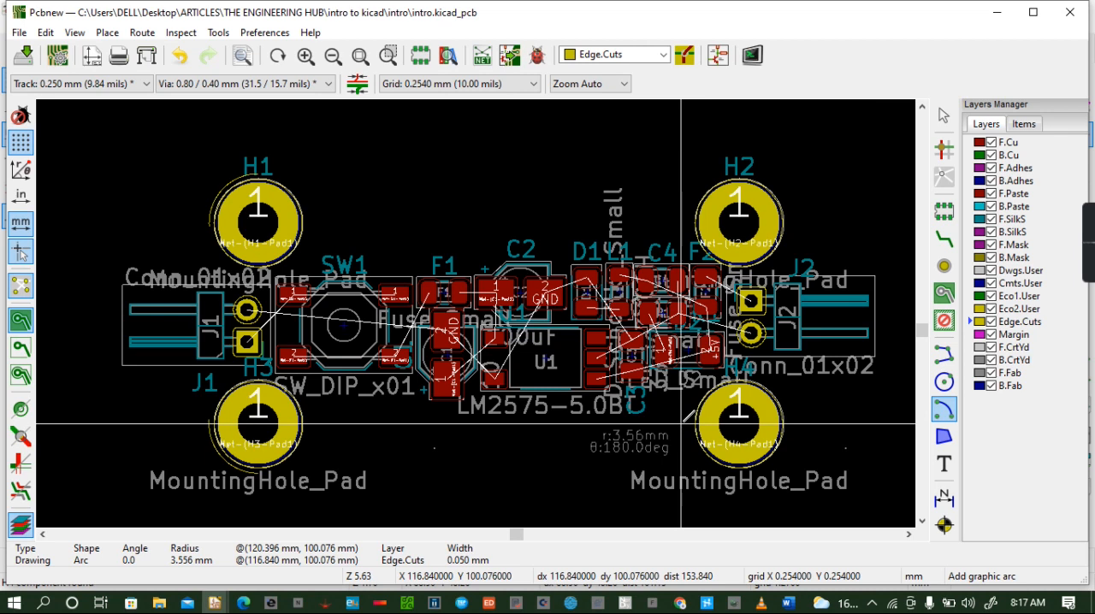
click(681, 424)
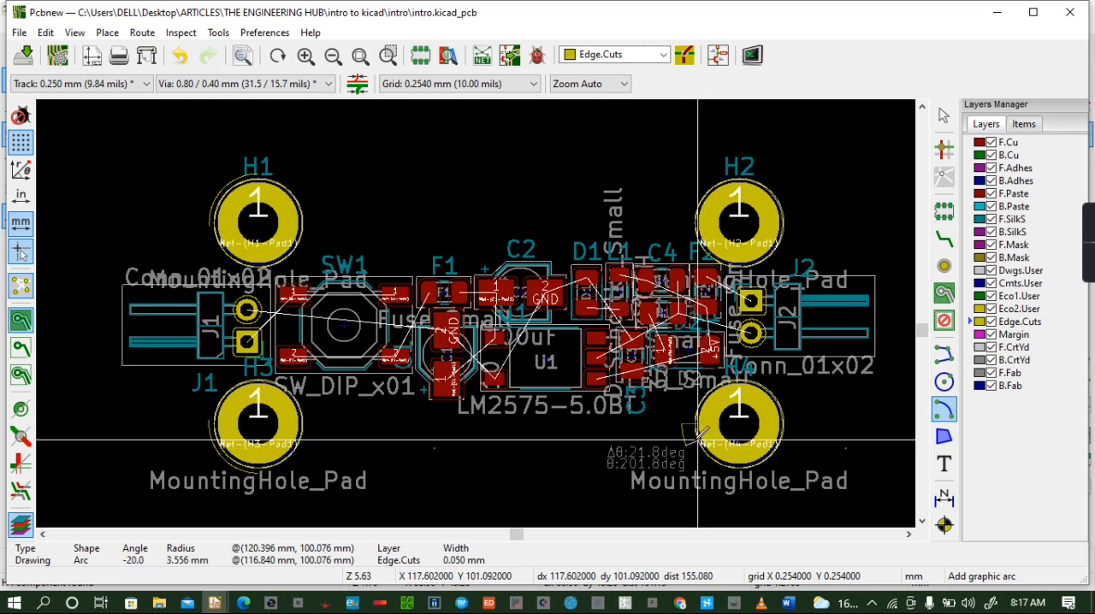
key(Escape)
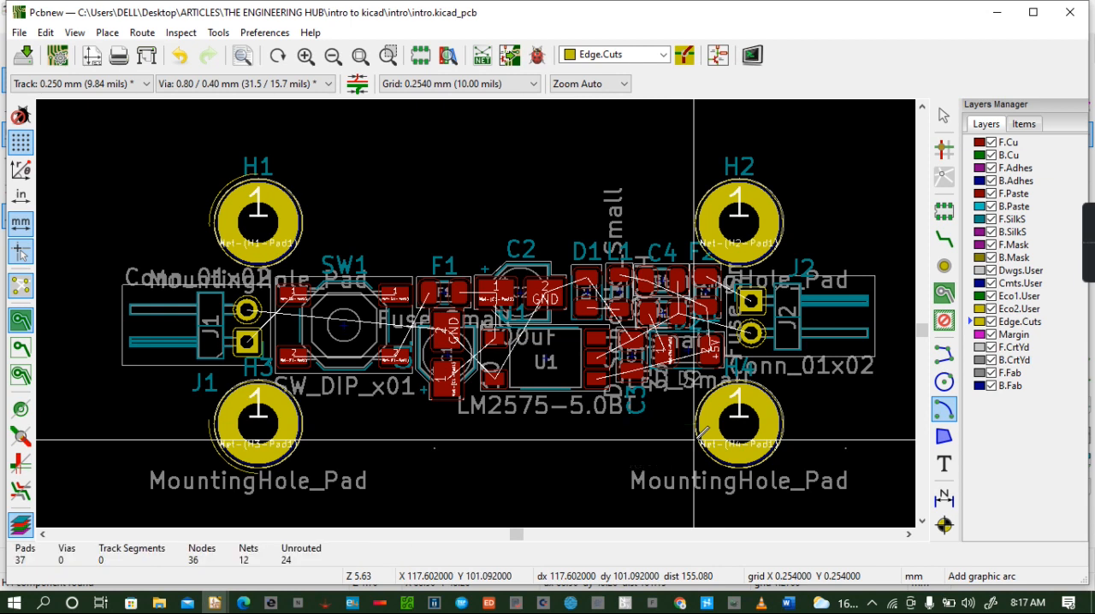
- Draw a quarter-circle Edge.Cuts arc of about 3.05 mm radius around the lower-right side of mounting hole H4, centred on it
click(738, 423)
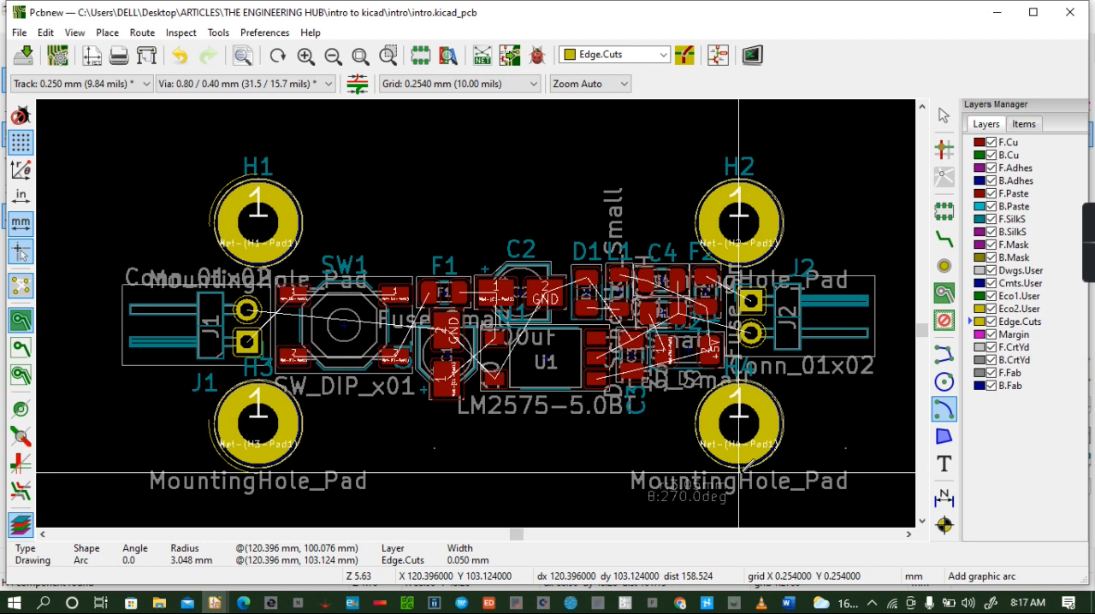
click(739, 471)
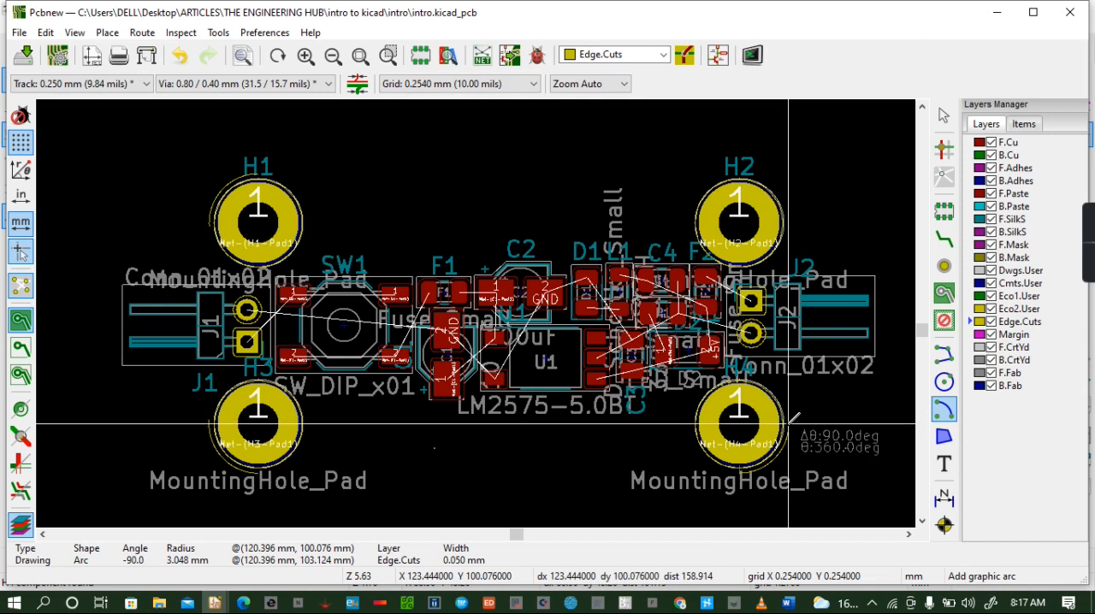
click(788, 423)
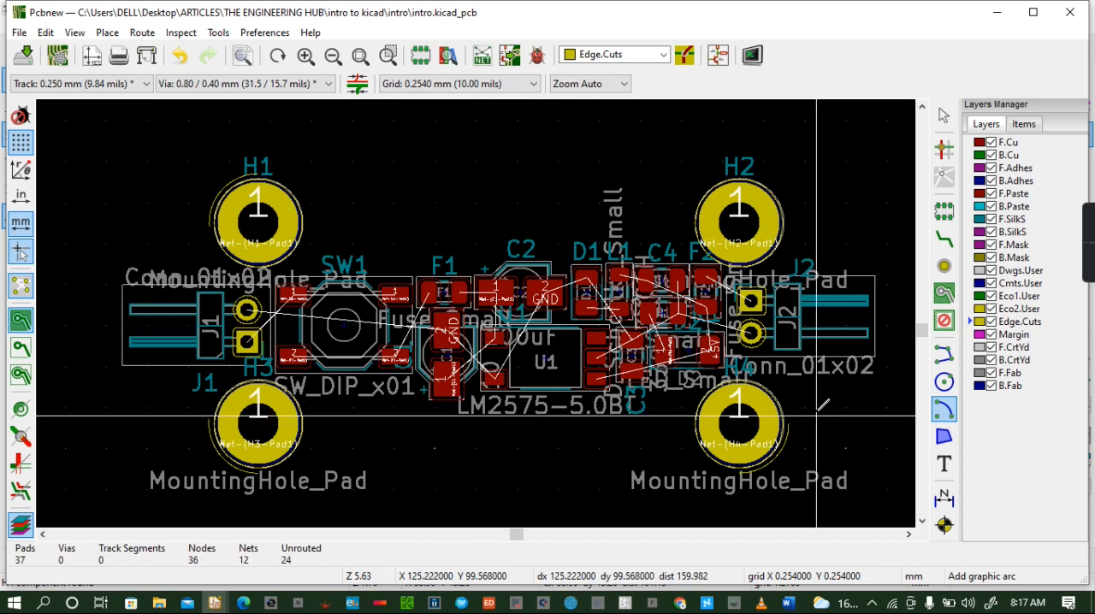
- Draw a roughly quarter-circle Edge.Cuts arc of about 3.06 mm radius around the upper-right side of mounting hole H2, centred on it
click(743, 222)
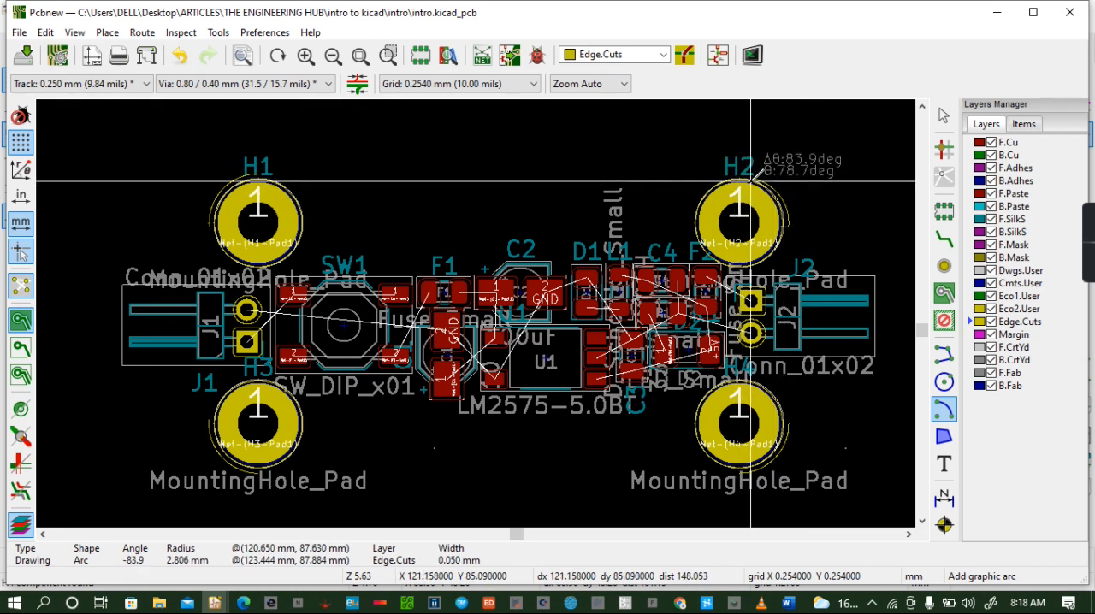
key(Escape)
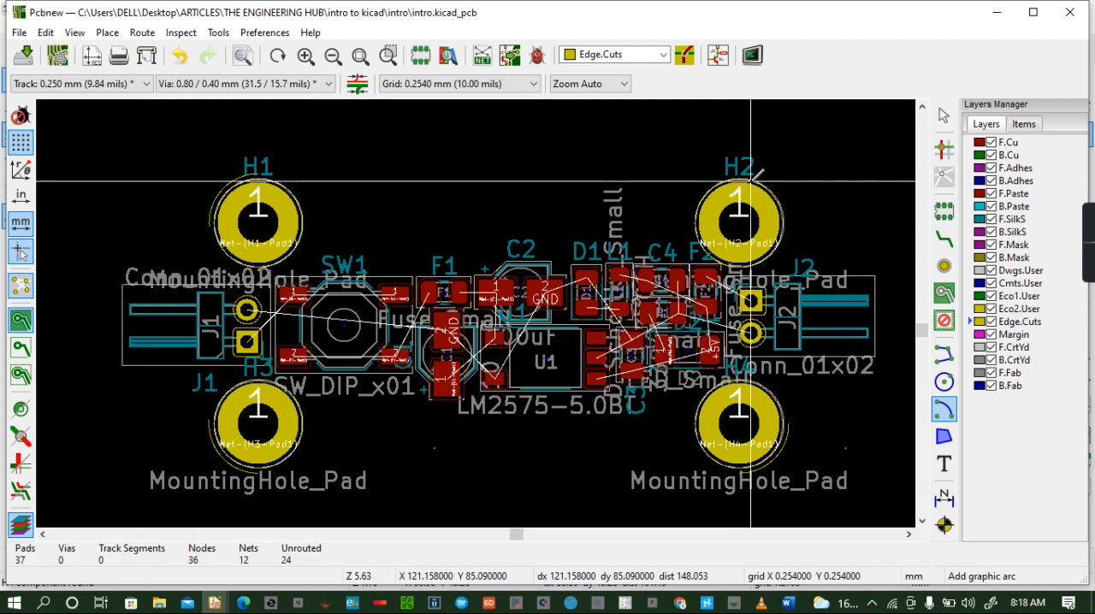
click(739, 222)
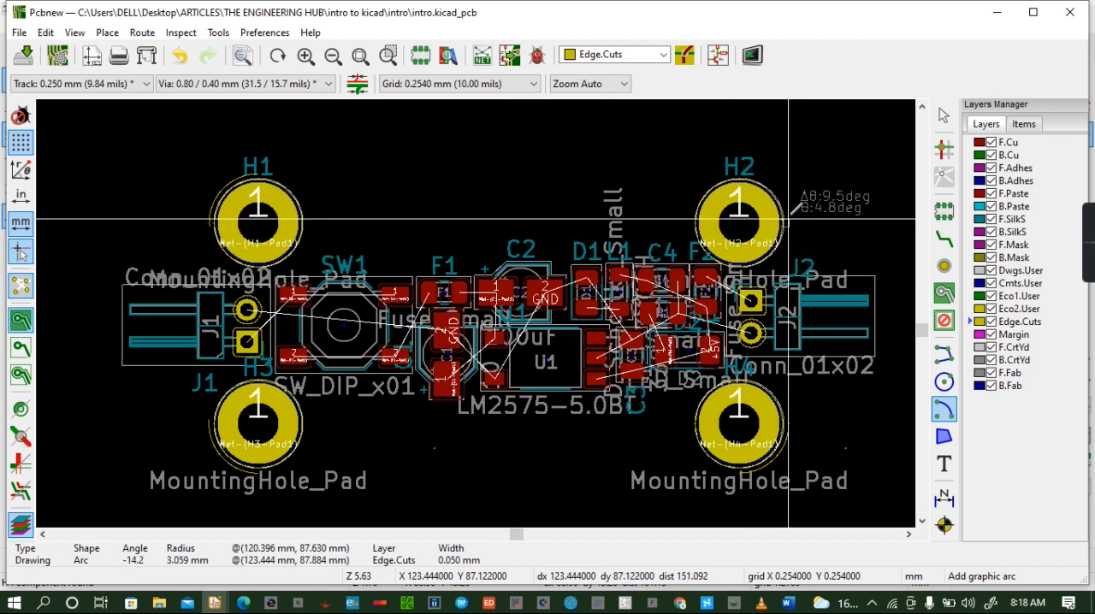
click(741, 173)
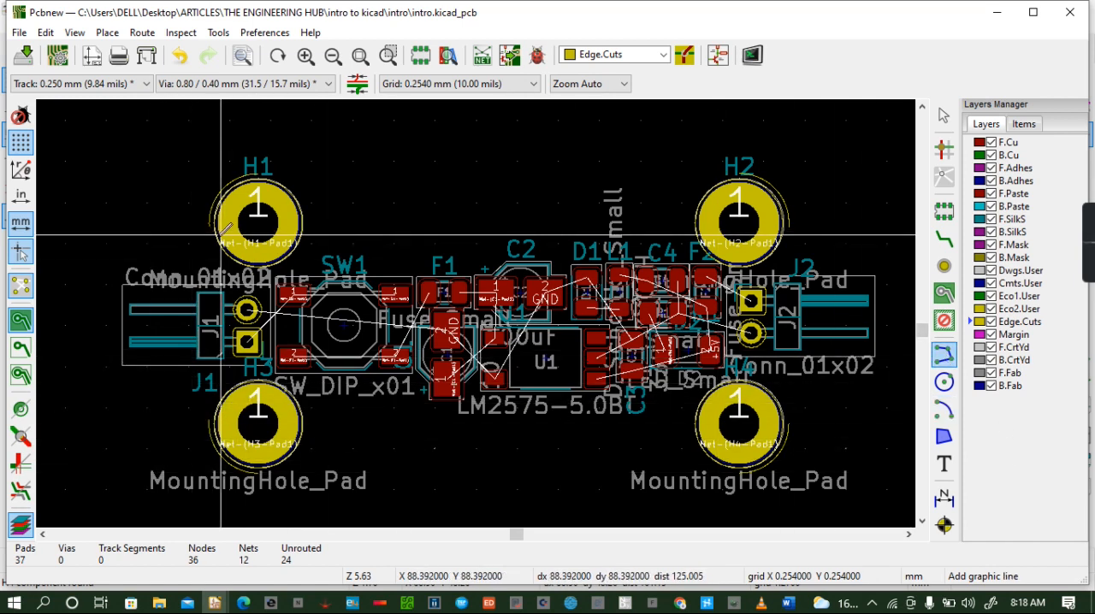
- Connect the corner arcs with straight Edge.Cuts lines along the board's upper and lower edges, about 29.7 mm each, and right edge, about 12.2 mm
click(257, 173)
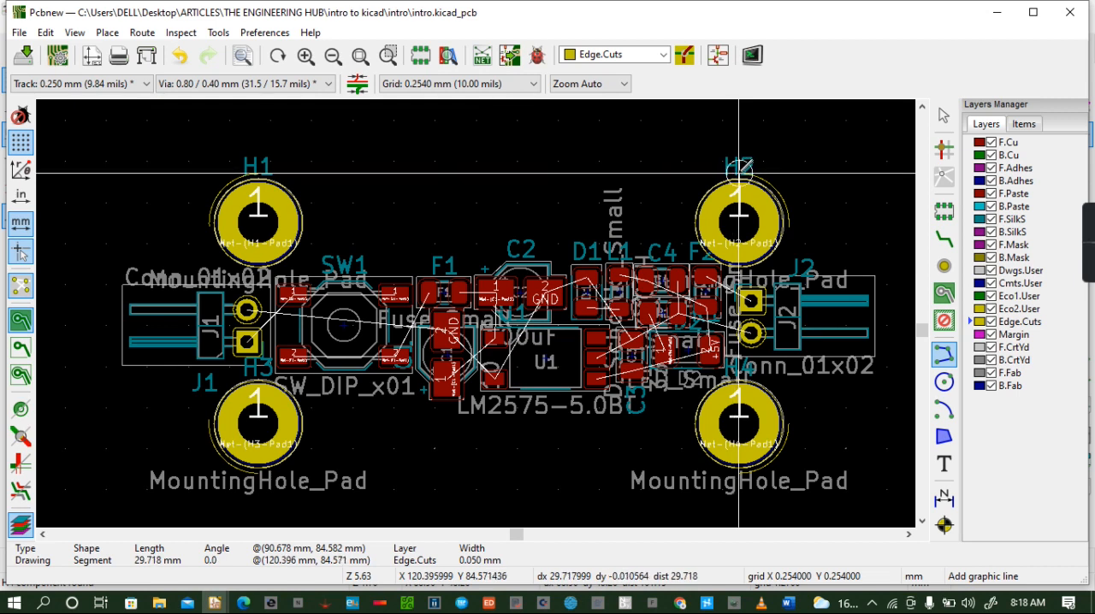
double_click(739, 173)
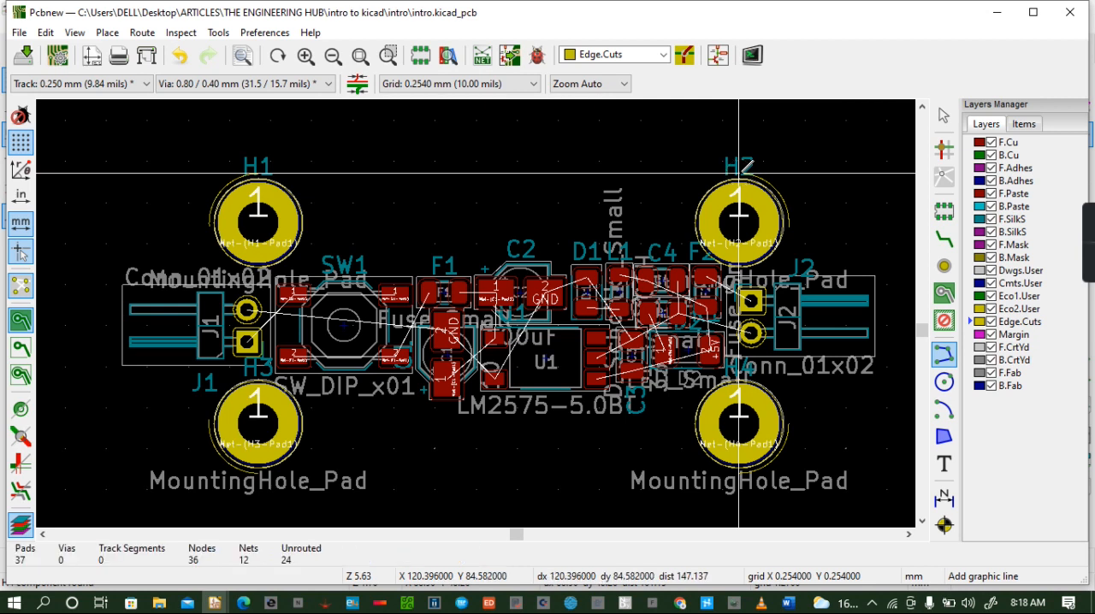
click(788, 226)
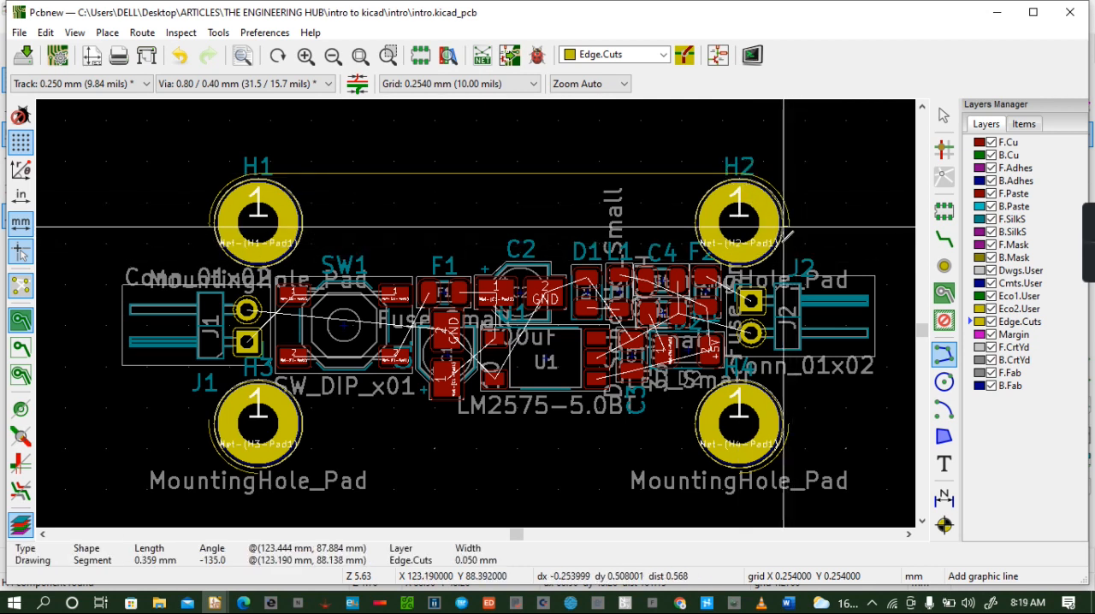
double_click(789, 423)
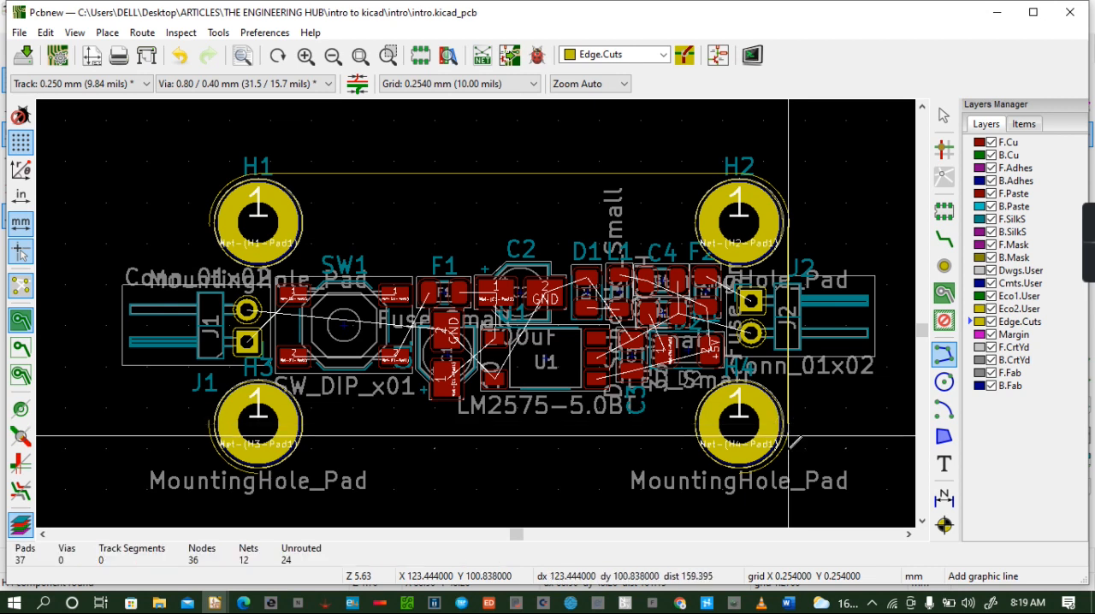
click(738, 472)
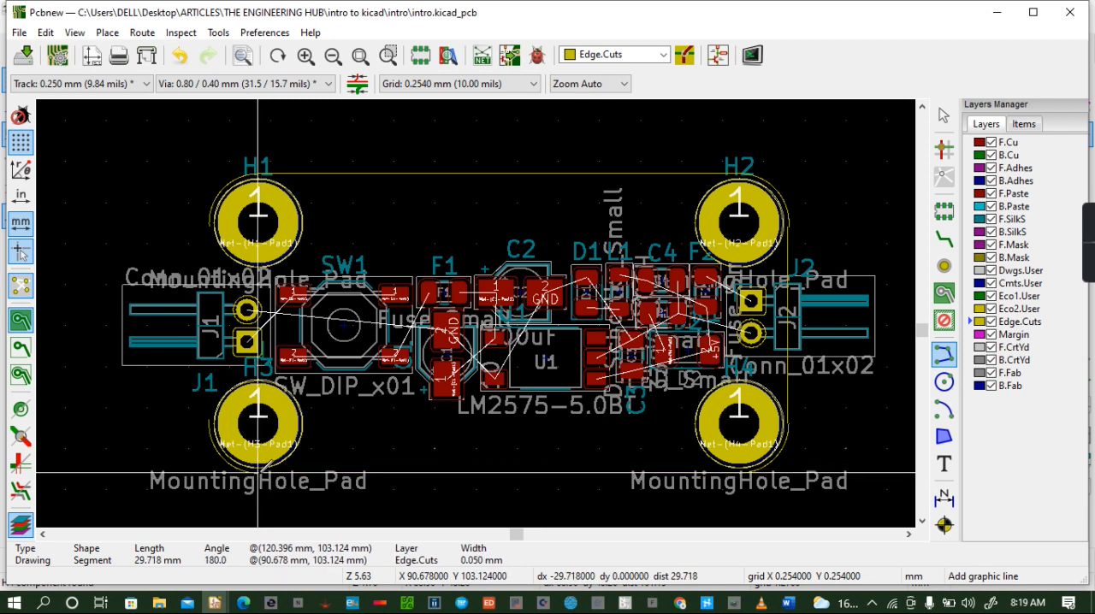
double_click(258, 473)
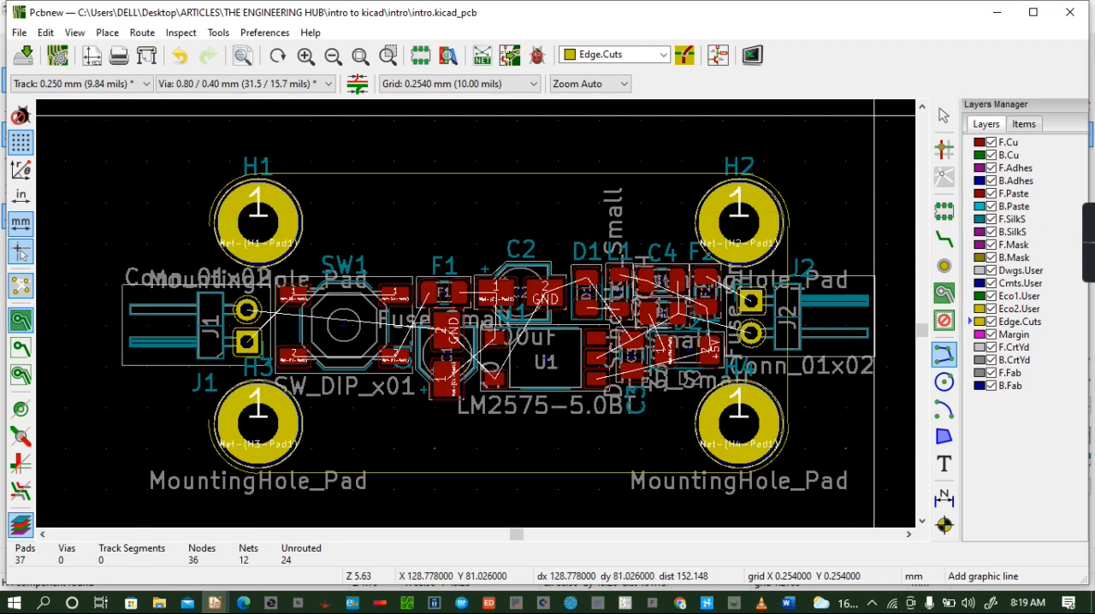
- Check the board outline in the 3D viewer, dismiss the outline message, and return to the layout
click(107, 32)
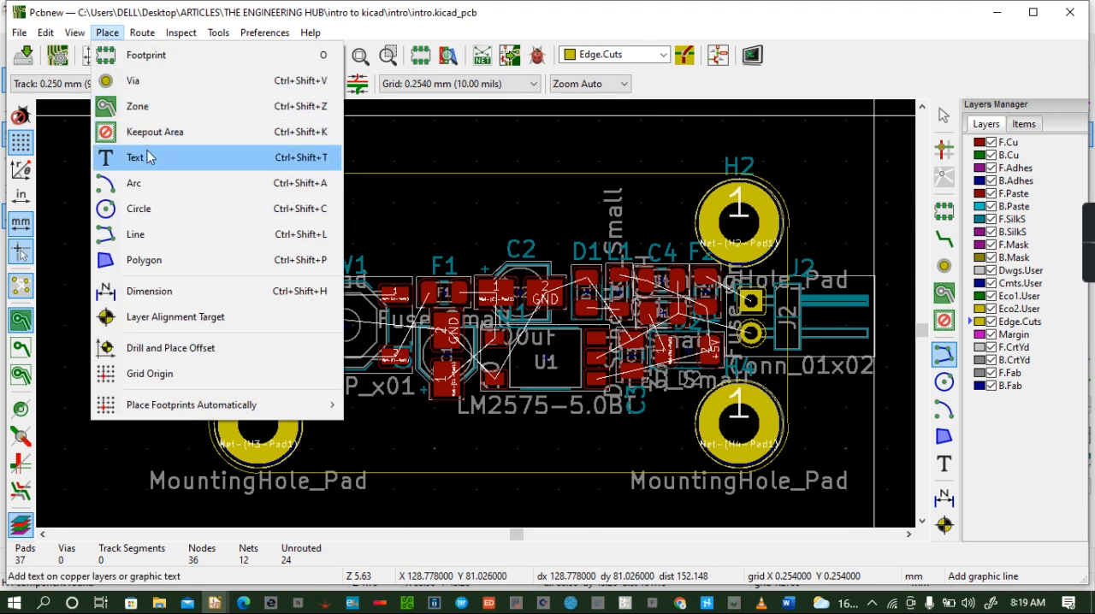
mouse_move(74, 33)
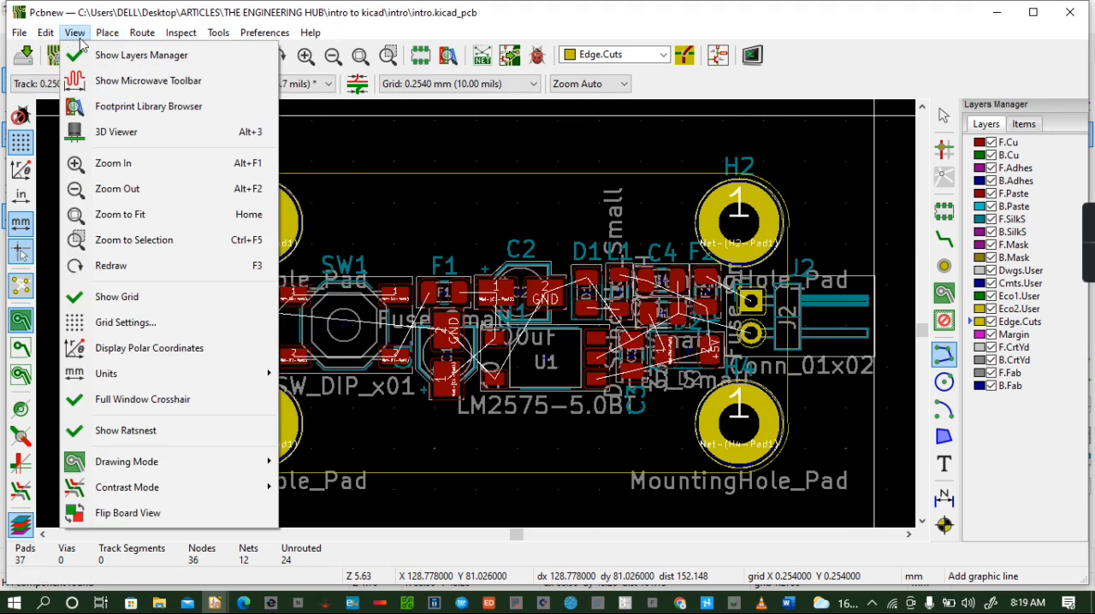
click(120, 132)
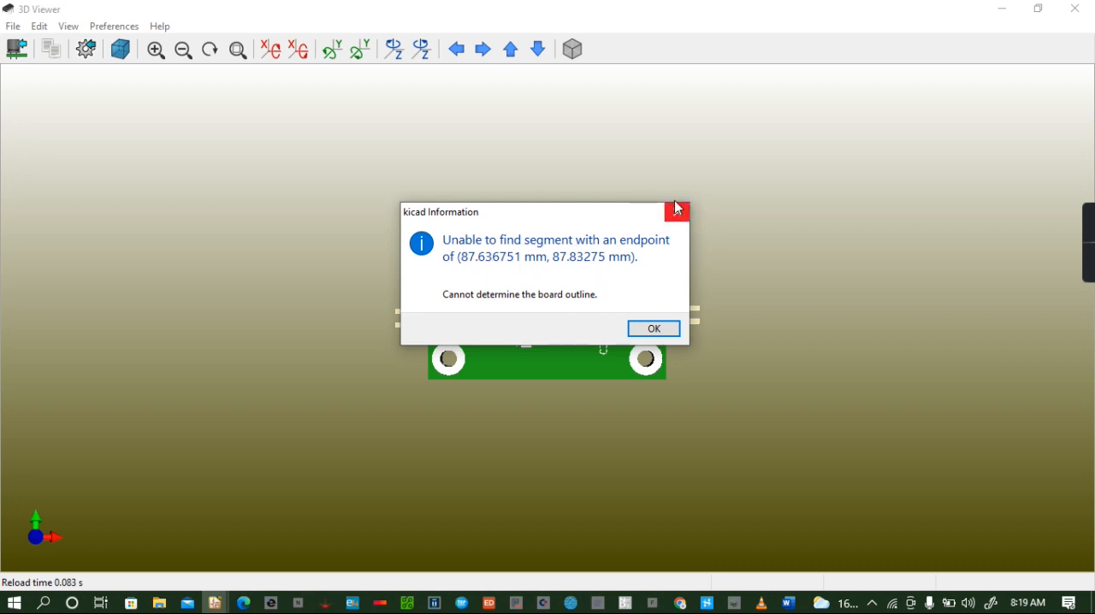
click(654, 329)
click(1077, 8)
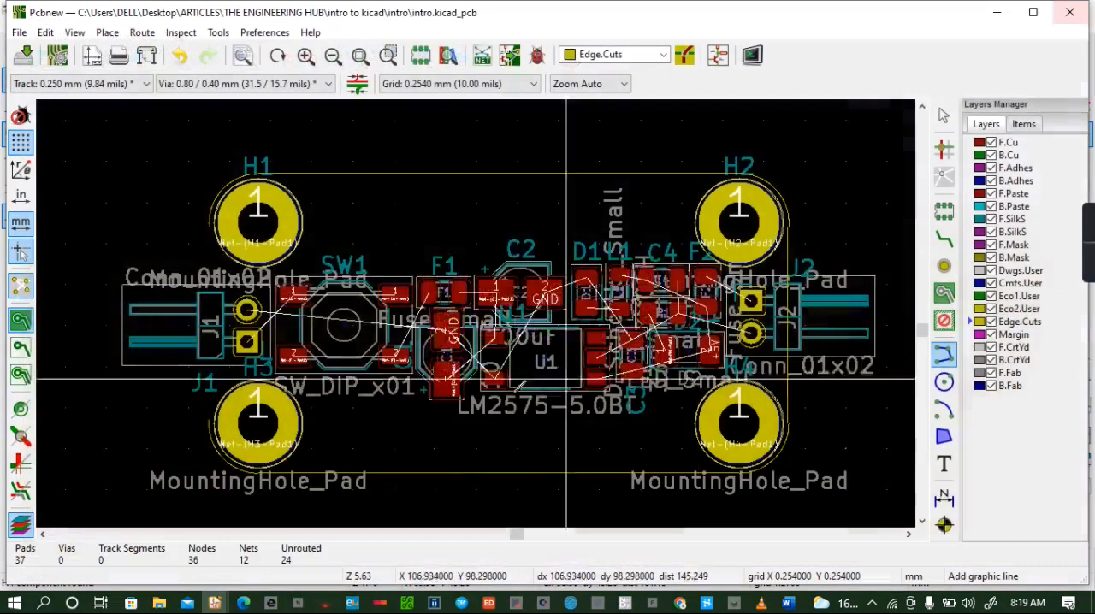
- Close the outline with a vertical Edge.Cuts line about 12 mm long between the ends of the arcs at H1 and H3
click(208, 227)
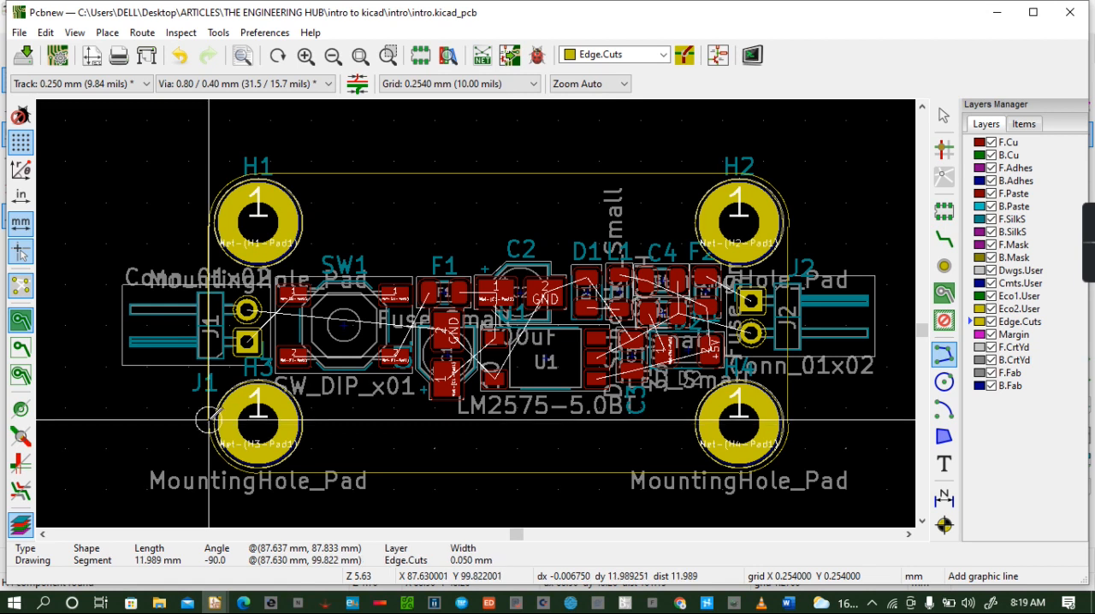
double_click(208, 419)
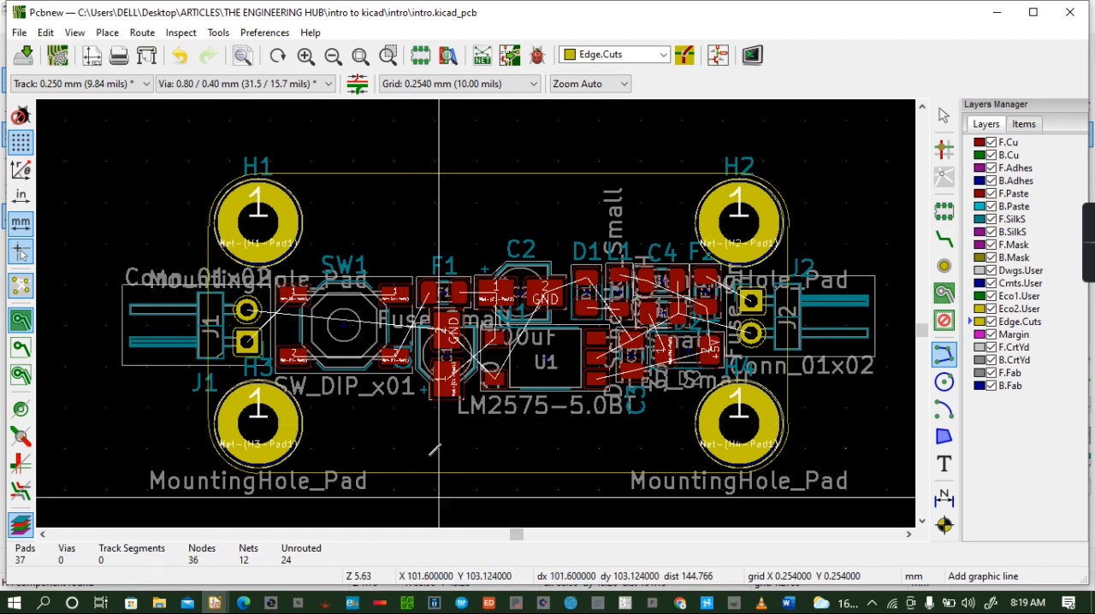
- Inspect the rounded board and its components in the 3D viewer from rotated close-up angles, and return to the layout
click(74, 33)
click(108, 134)
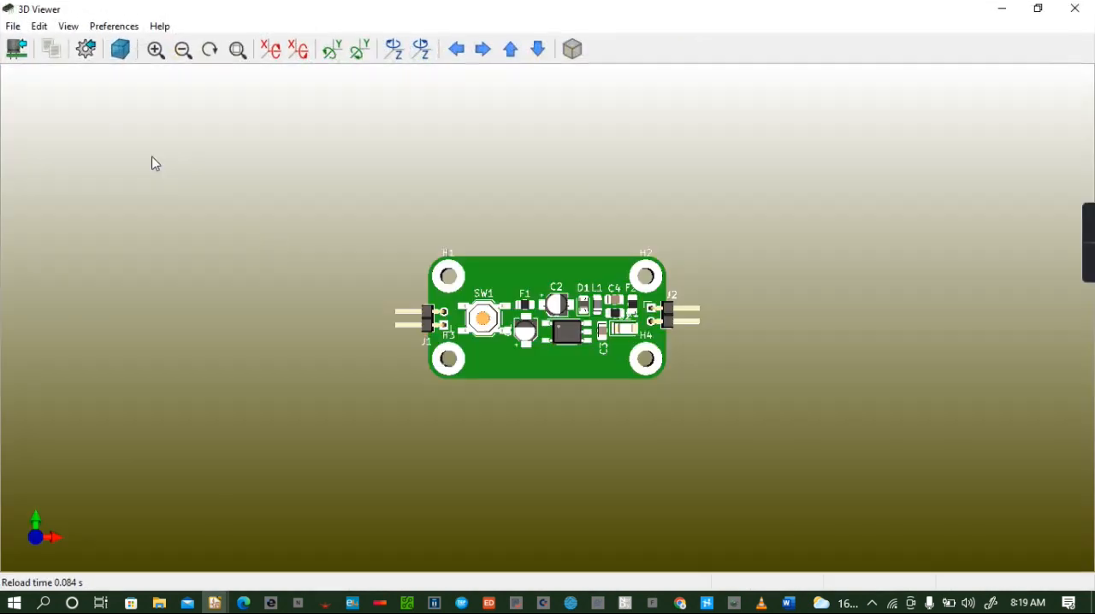
drag(539, 353, 598, 166)
drag(490, 293, 447, 426)
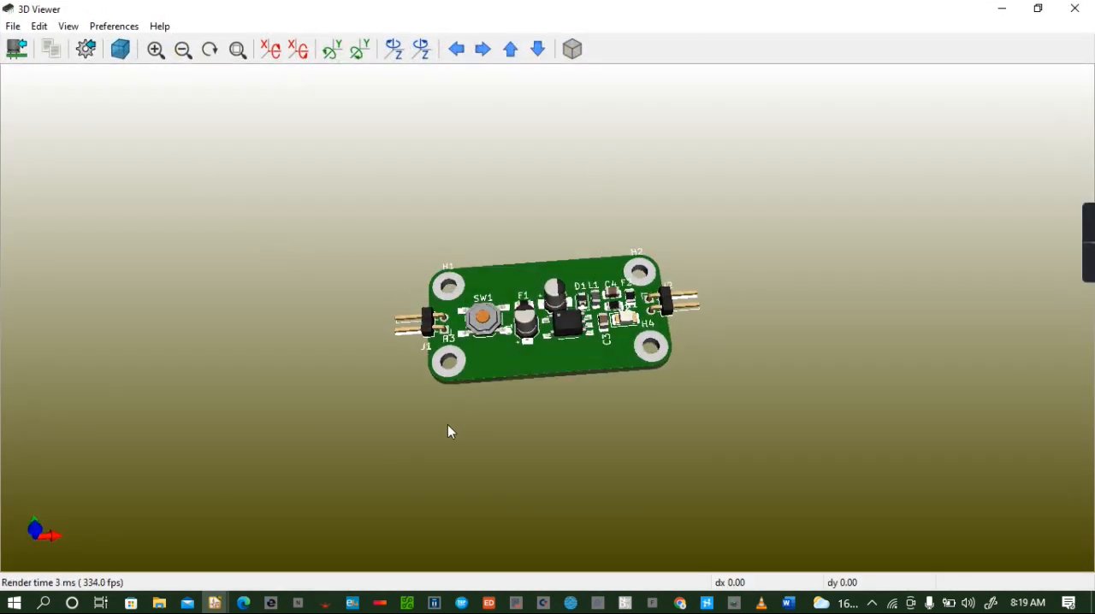
scroll(538, 285, up, 2)
drag(520, 299, 572, 375)
scroll(569, 368, up, 1)
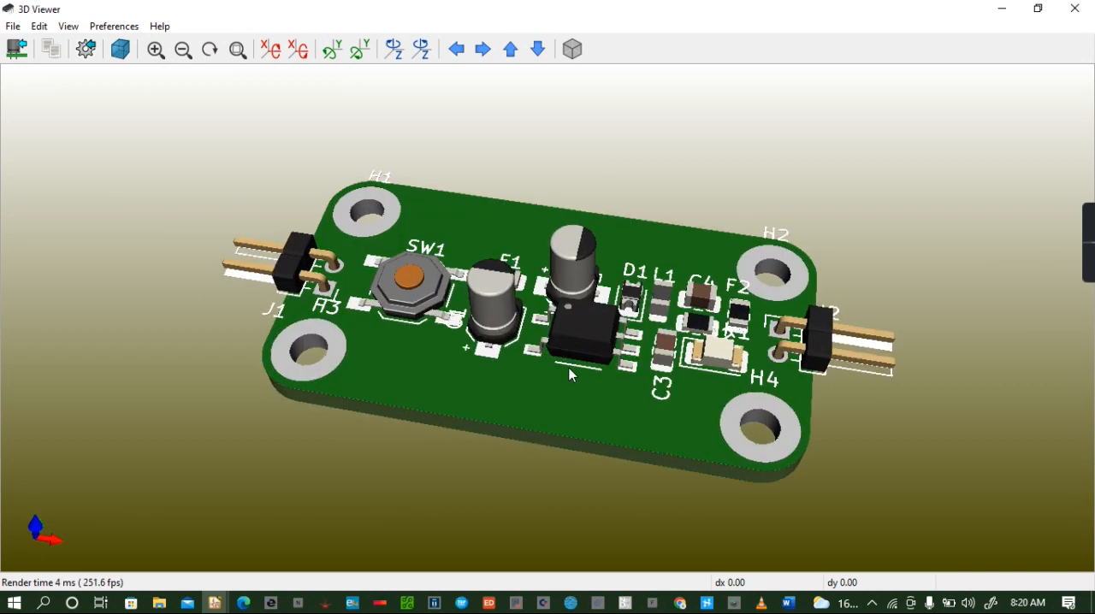
scroll(557, 371, up, 1)
scroll(547, 402, up, 1)
drag(550, 425, 371, 304)
drag(422, 374, 492, 363)
scroll(448, 395, up, 2)
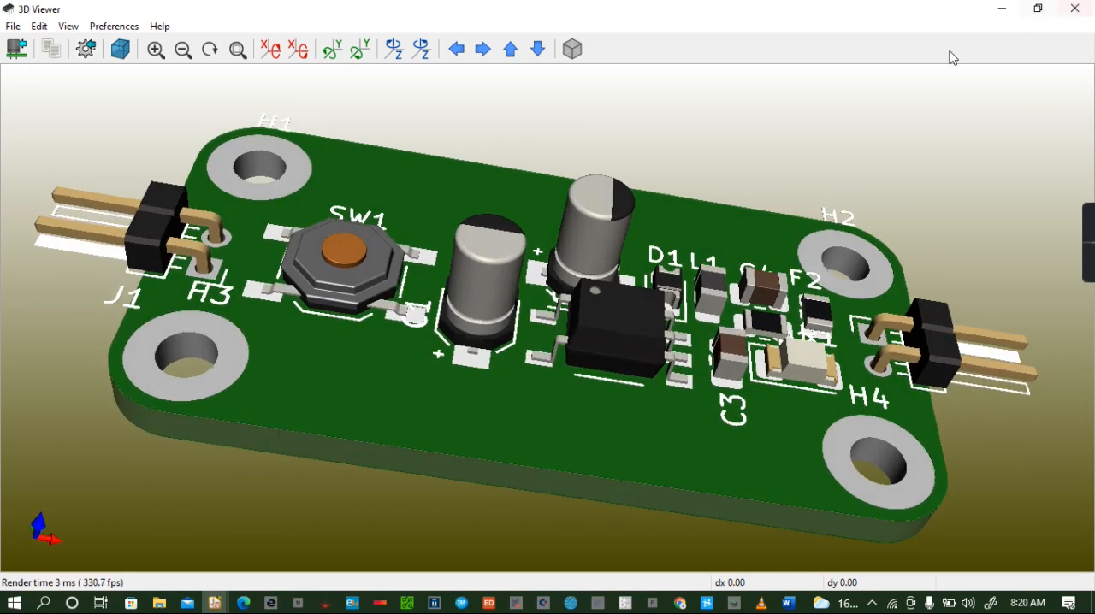
click(1072, 8)
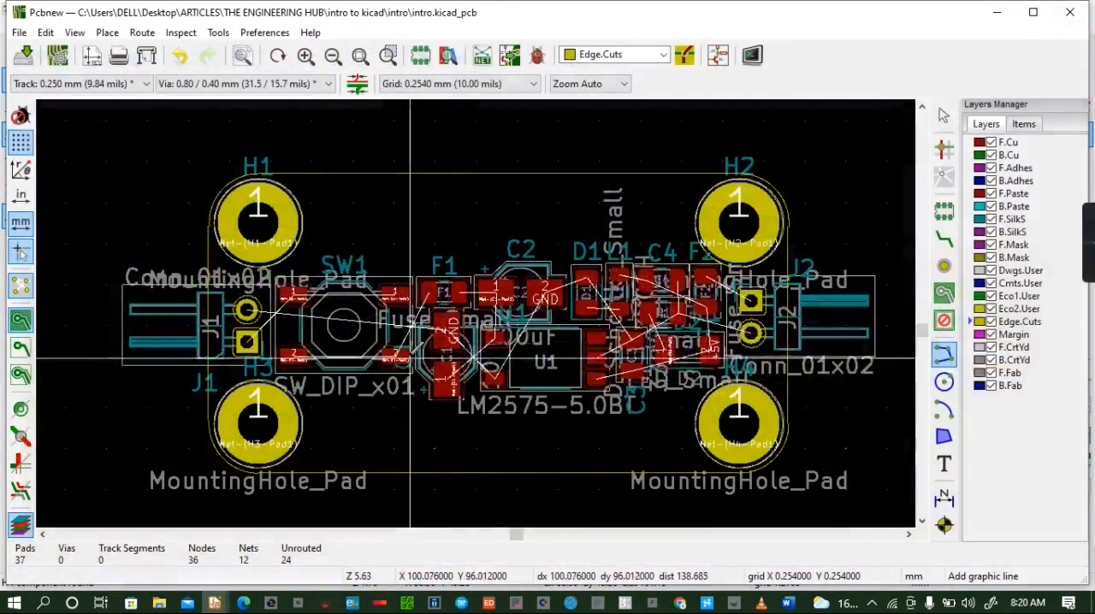
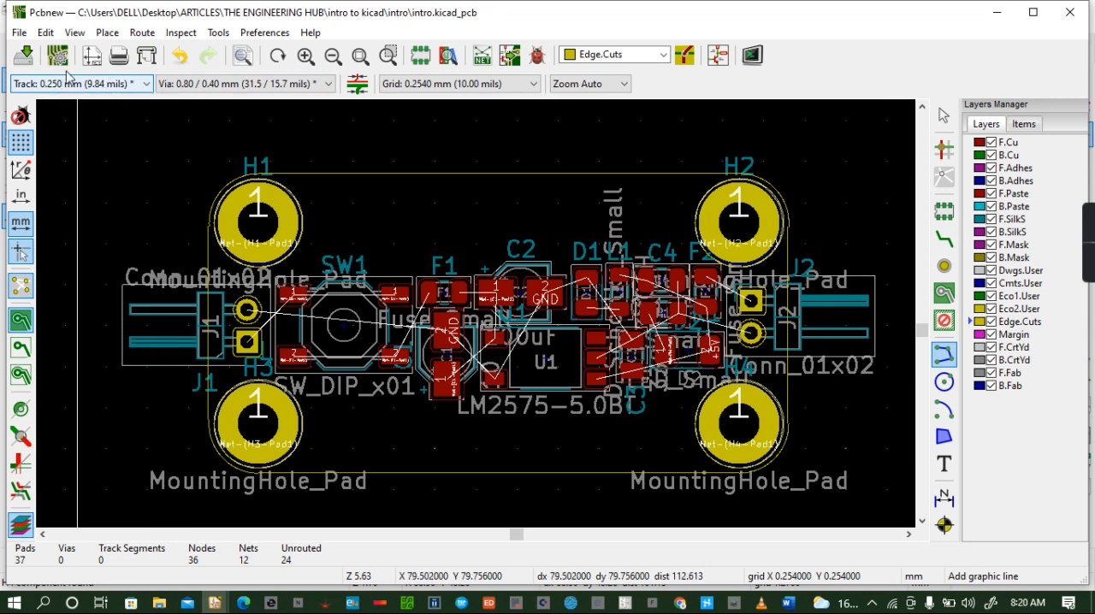
- Route front-copper tracks from connector J1's GND pad to C1's GND pad, and from J1 pad 1 to switch SW1's nearest pad 1
click(954, 246)
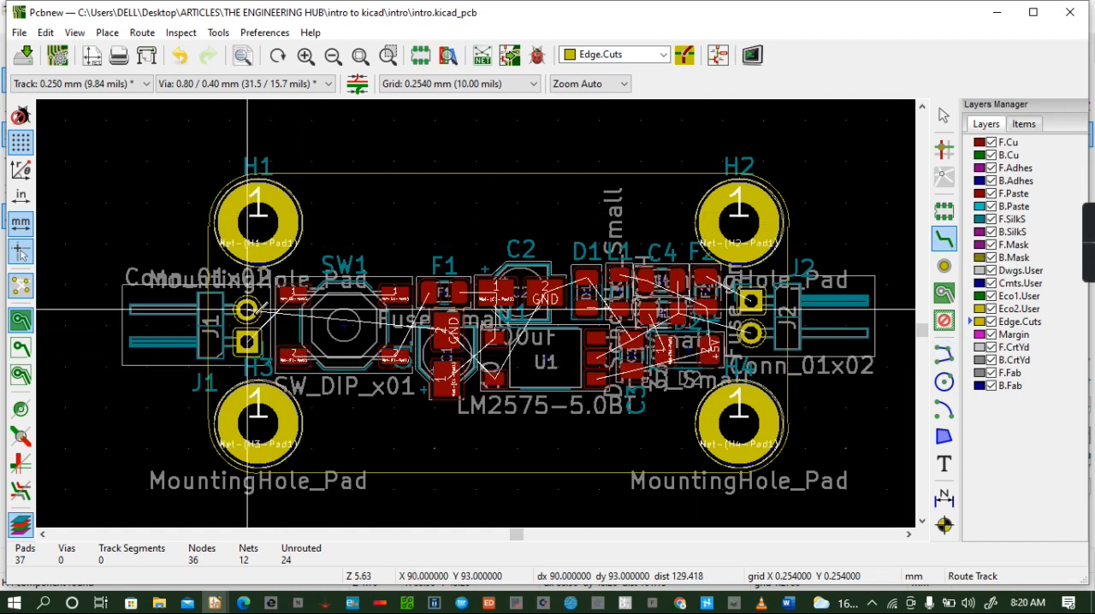
click(246, 310)
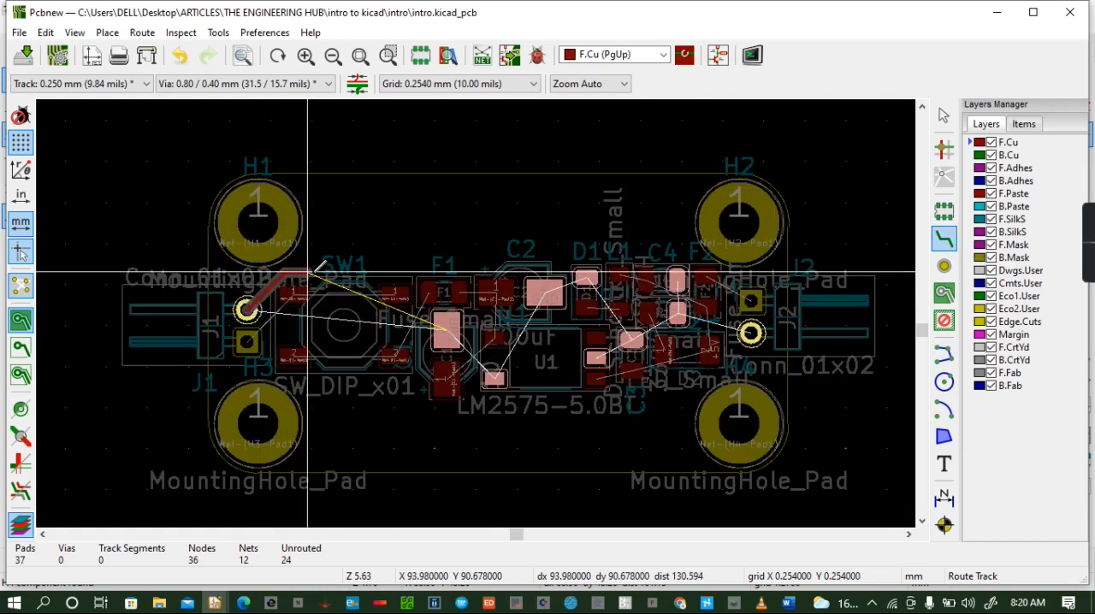
click(447, 330)
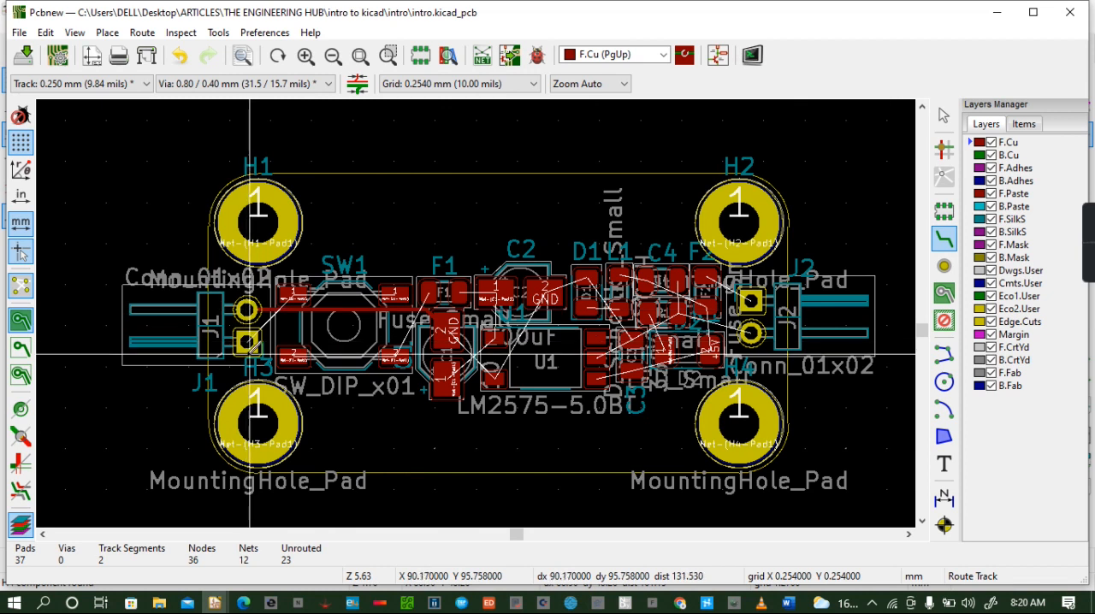
click(249, 349)
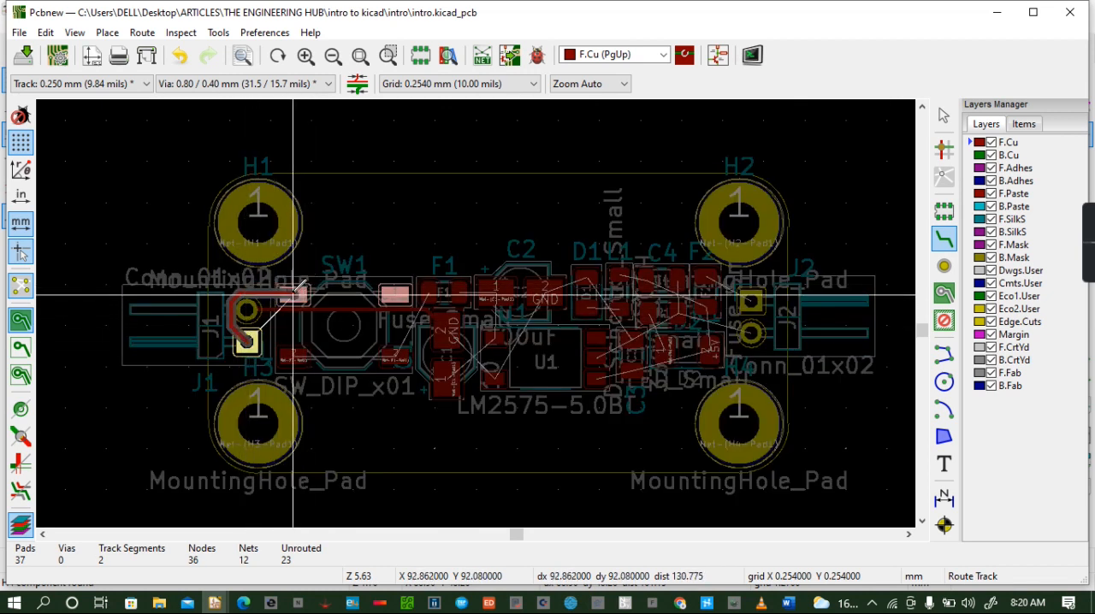
click(293, 295)
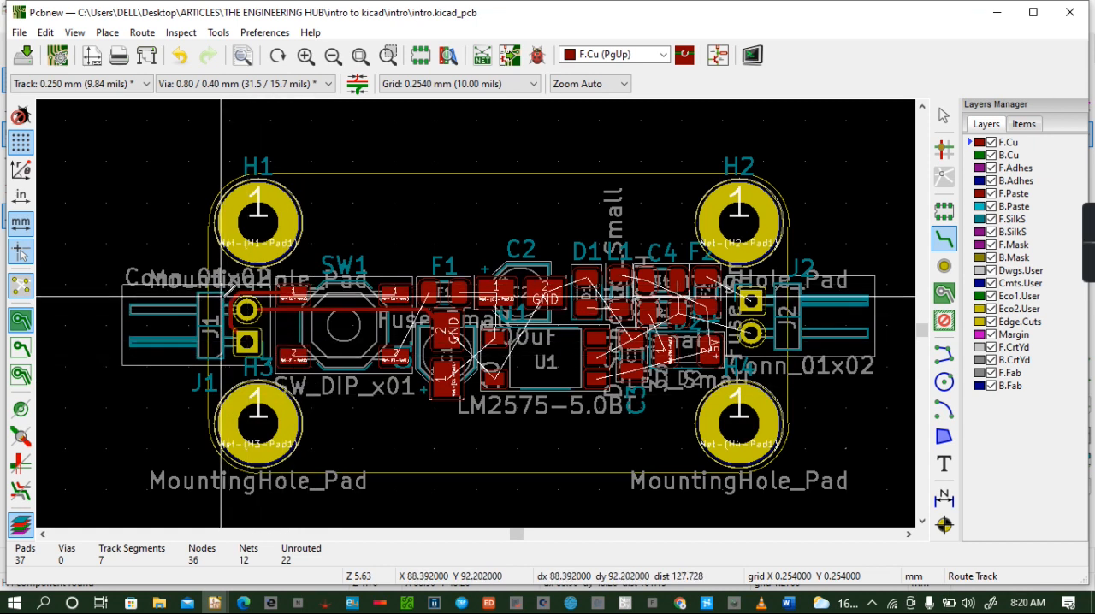
- Route straight F.Cu tracks across switch SW1, joining its two pads numbered 2 and its two pads numbered 1
scroll(244, 310, up, 1)
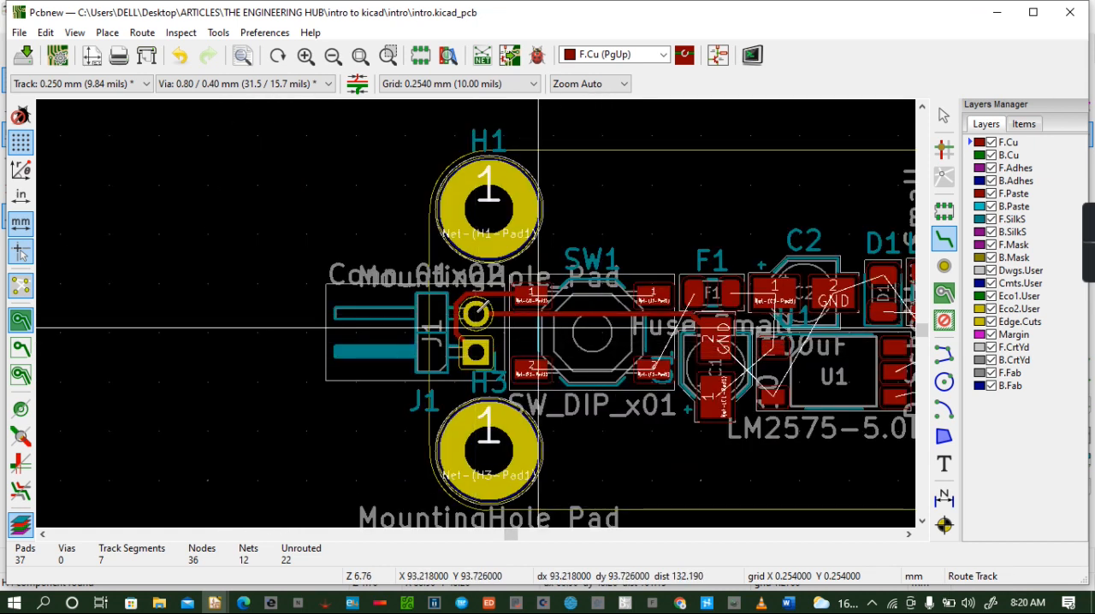
scroll(538, 328, up, 2)
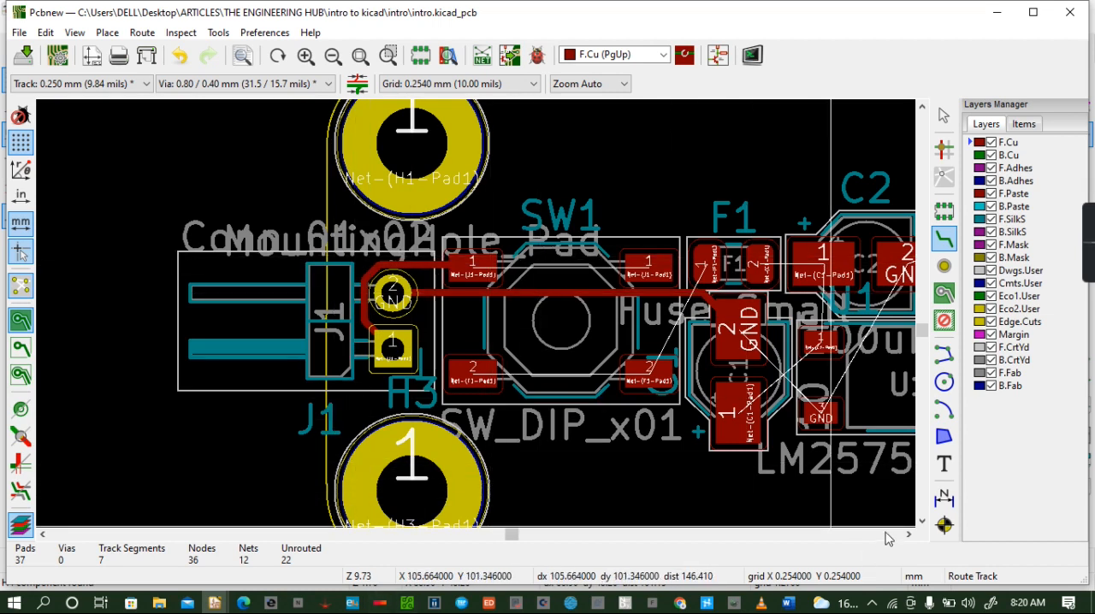
click(923, 521)
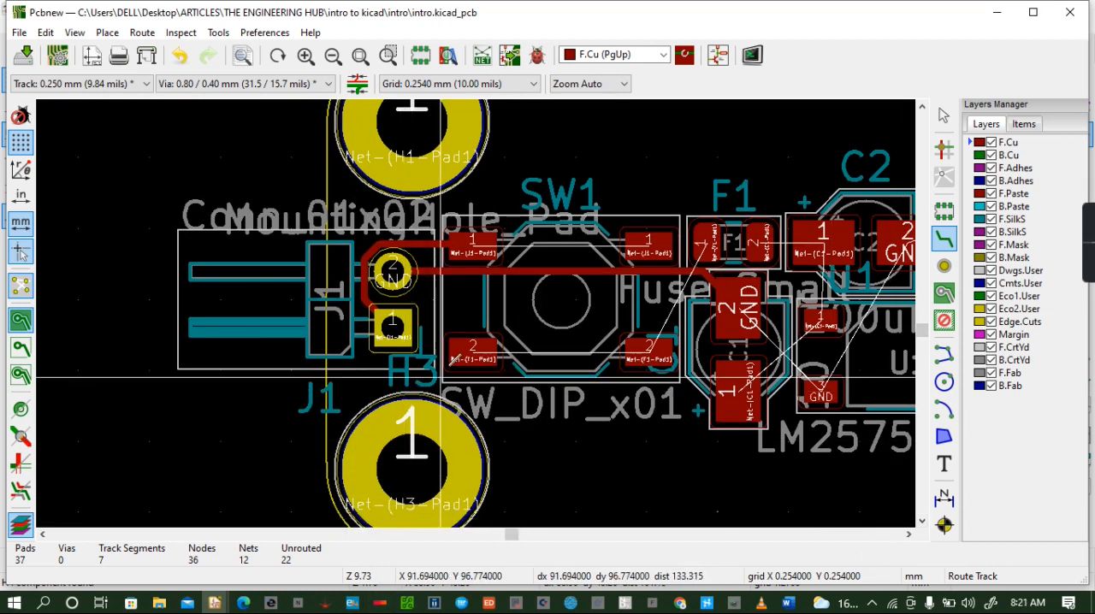
click(483, 349)
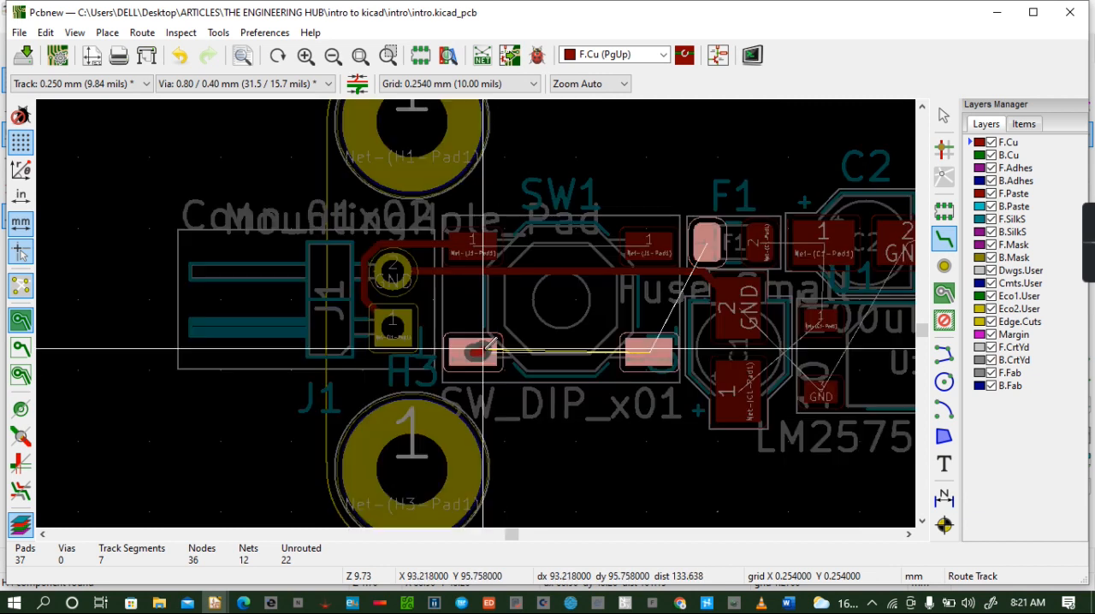
click(648, 351)
click(473, 245)
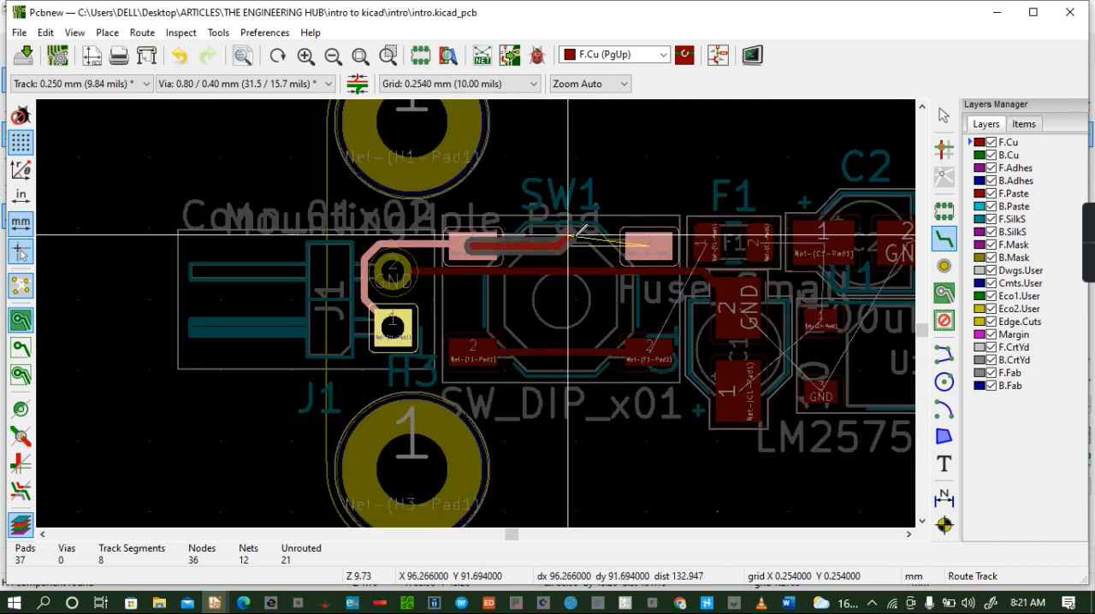
click(648, 245)
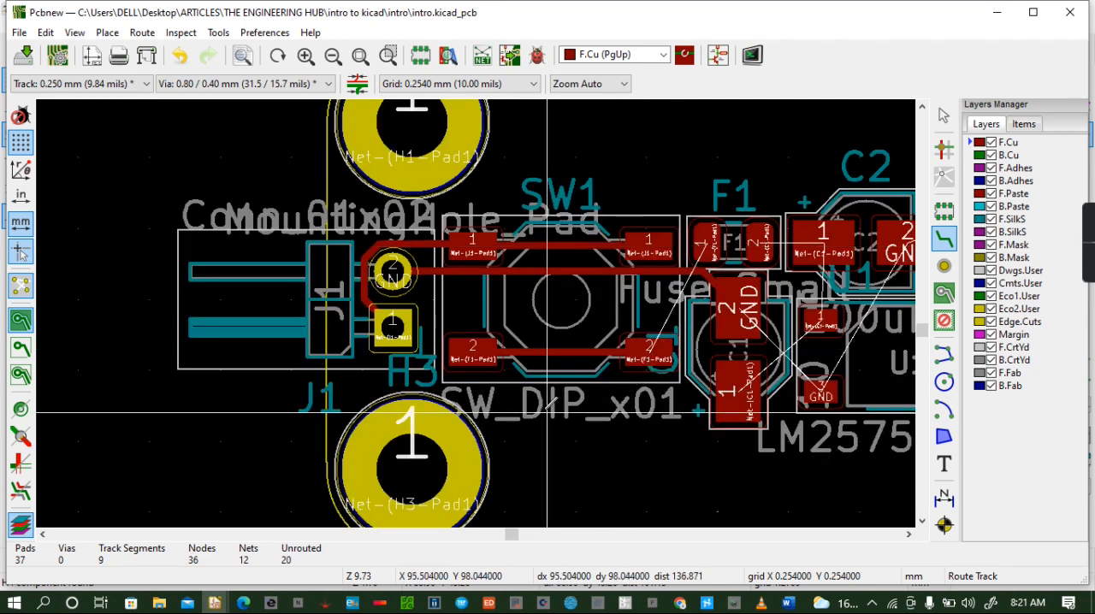
click(648, 351)
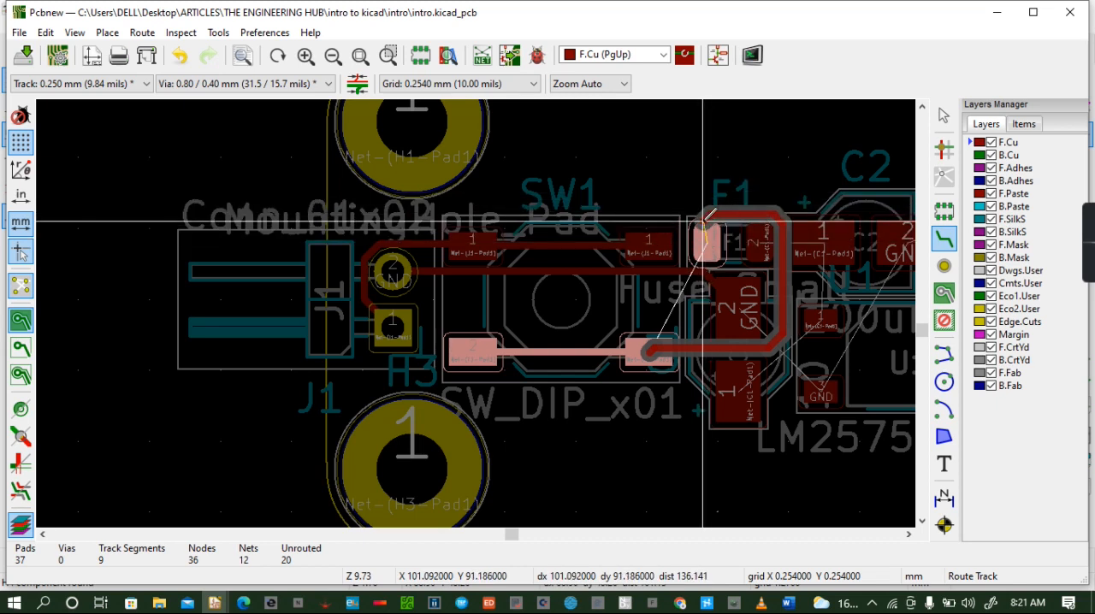
key(Escape)
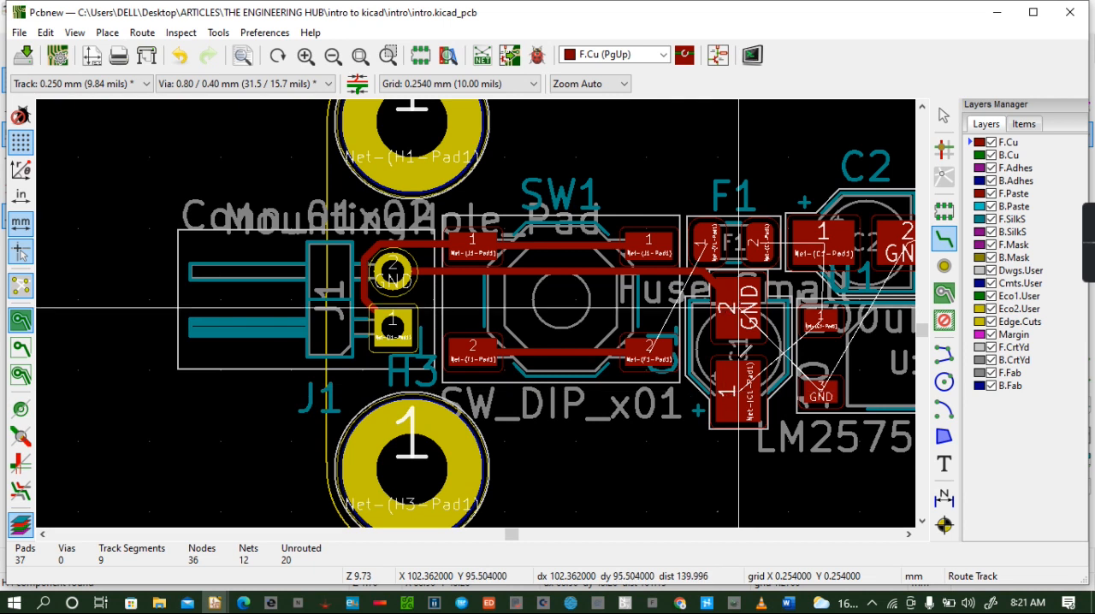
- Route C1's pad 1 and GND pad to U1's pads 1 and 3, and connect fuse F1's pad 2 to C2's pad 1
click(739, 391)
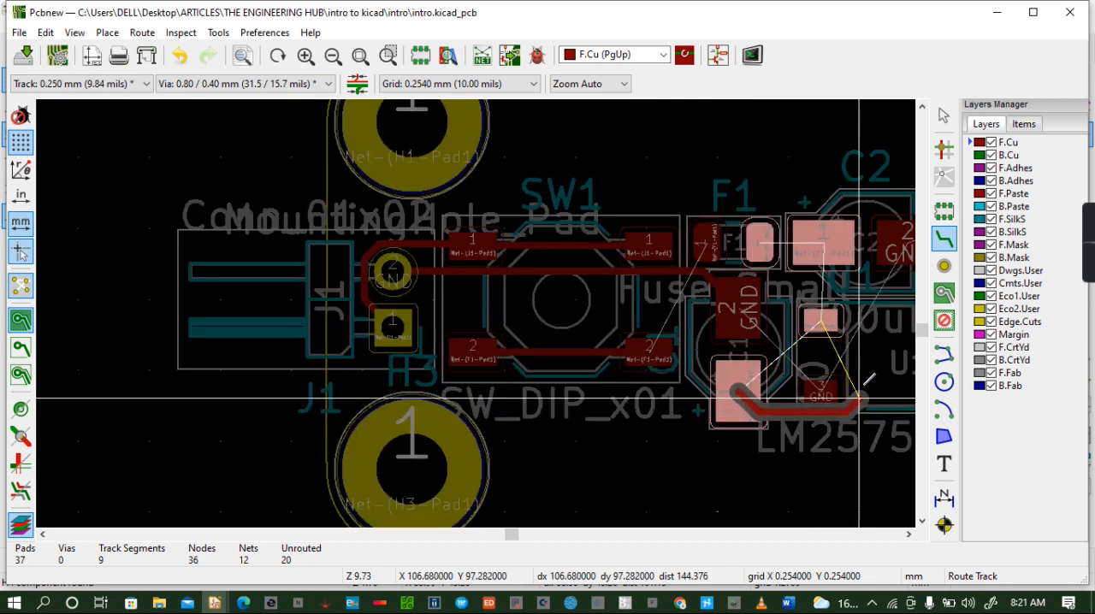
click(838, 334)
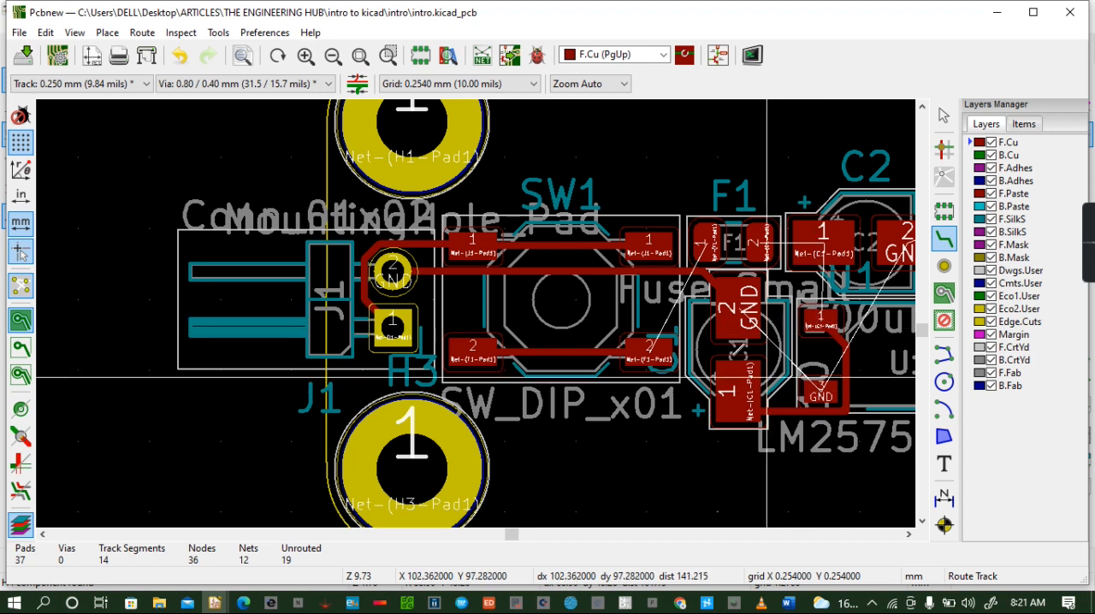
click(738, 305)
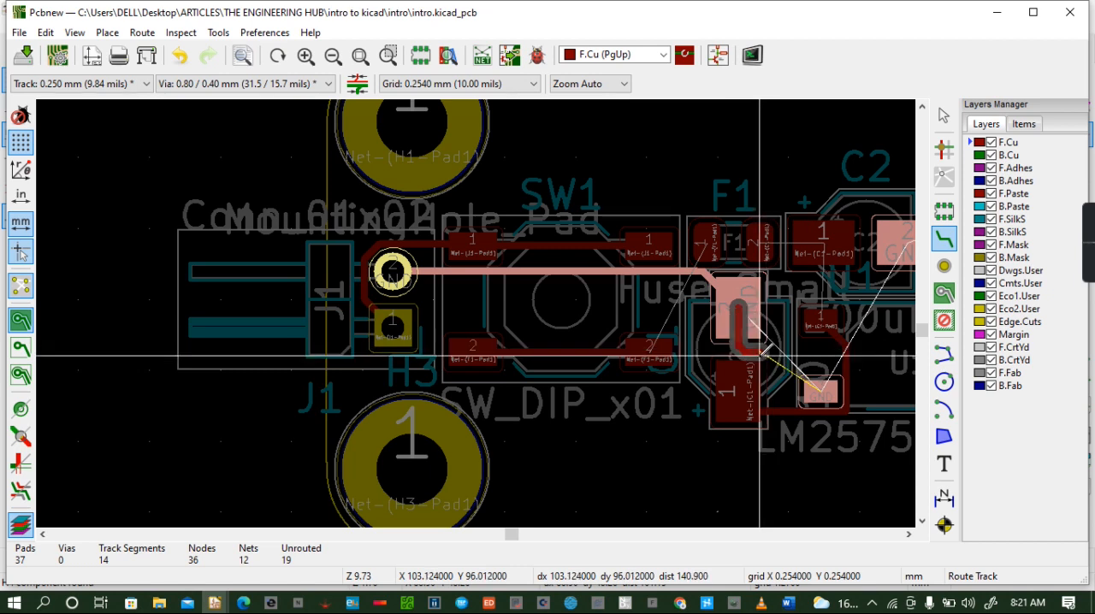
click(820, 392)
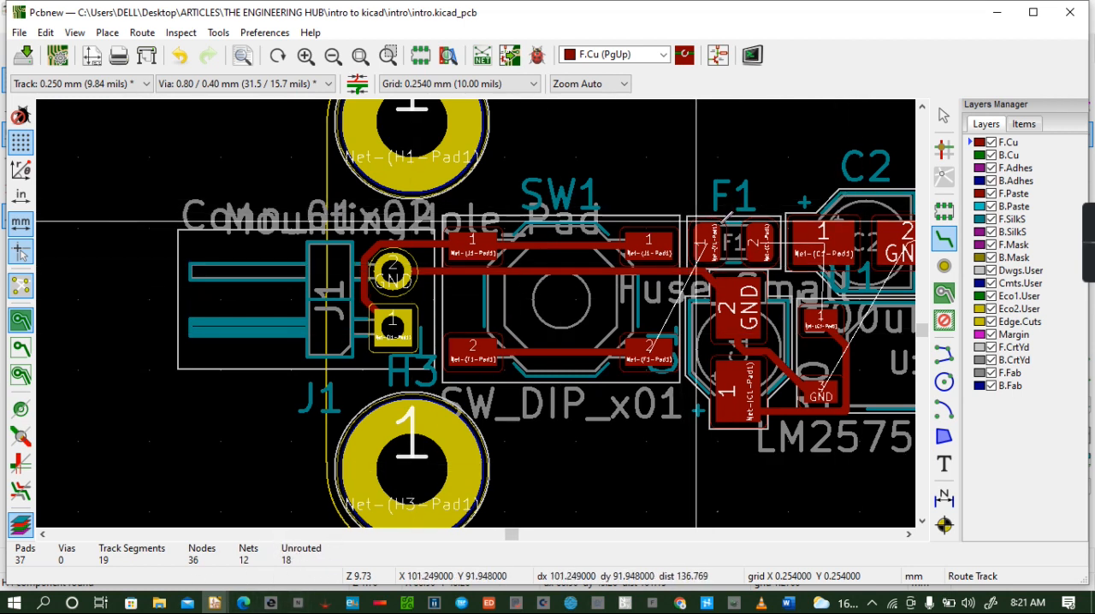
click(762, 242)
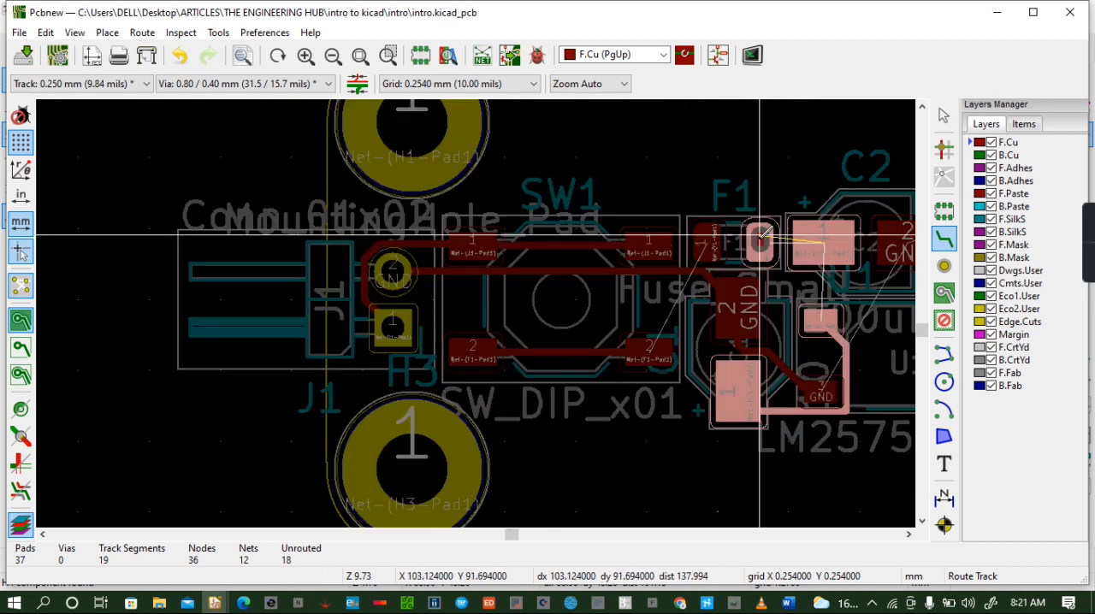
click(824, 242)
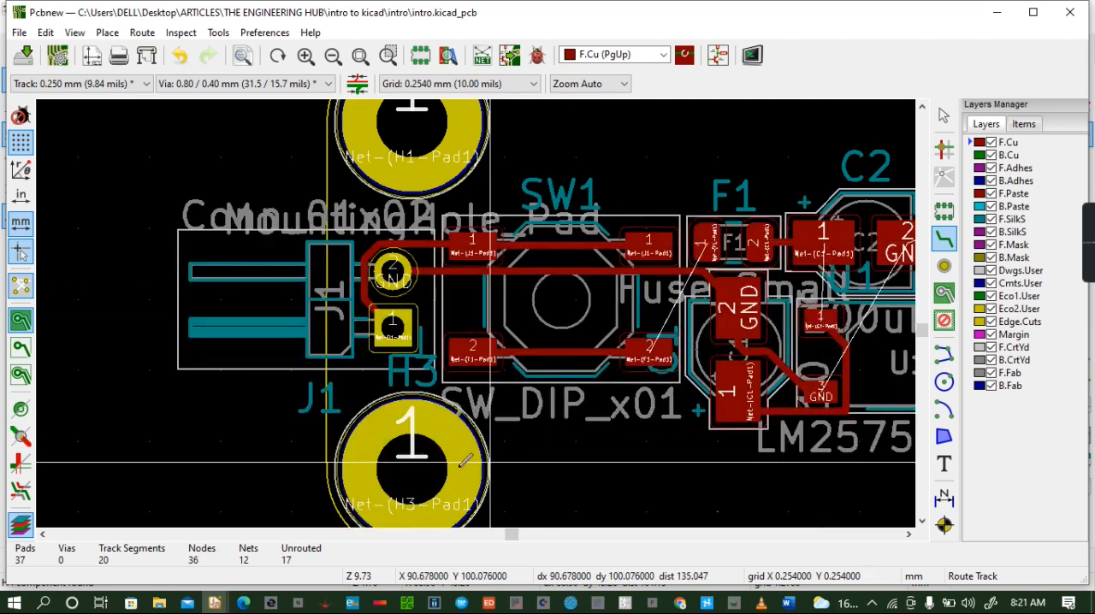
- Route the GND track from U1's pad 3 to C2's pad 2 and onward to D1's pad 2
click(904, 536)
click(904, 536)
click(904, 537)
click(904, 536)
click(904, 537)
click(904, 536)
click(903, 537)
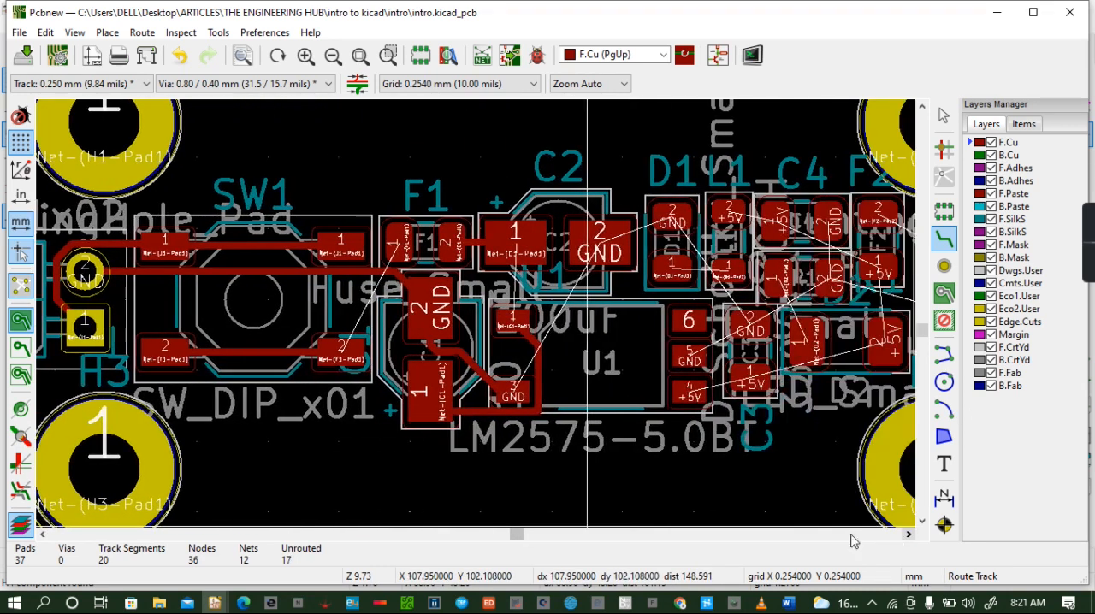
click(513, 391)
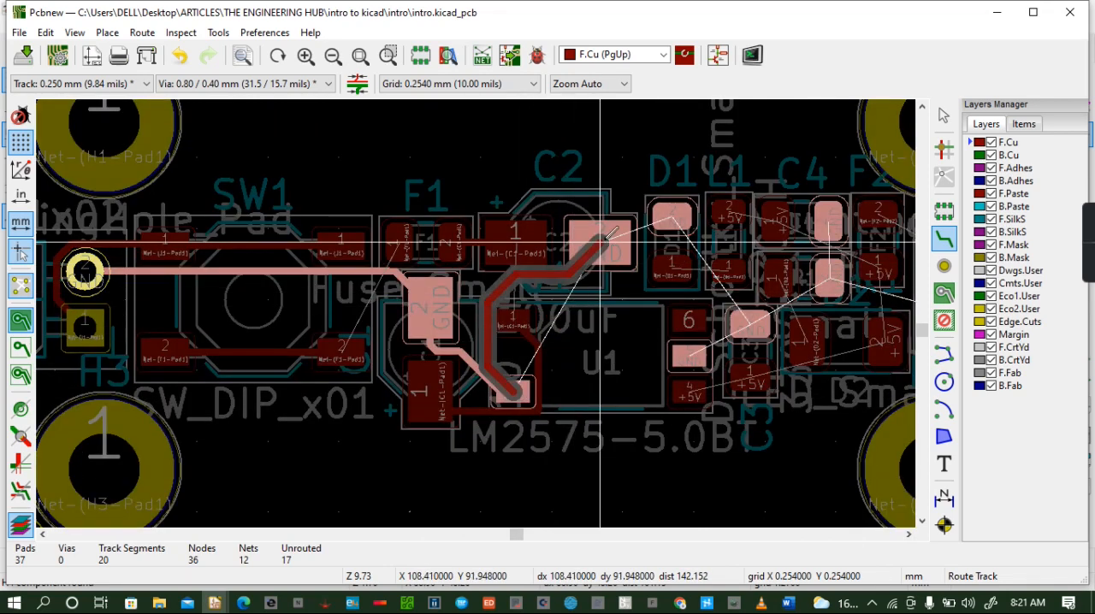
click(600, 245)
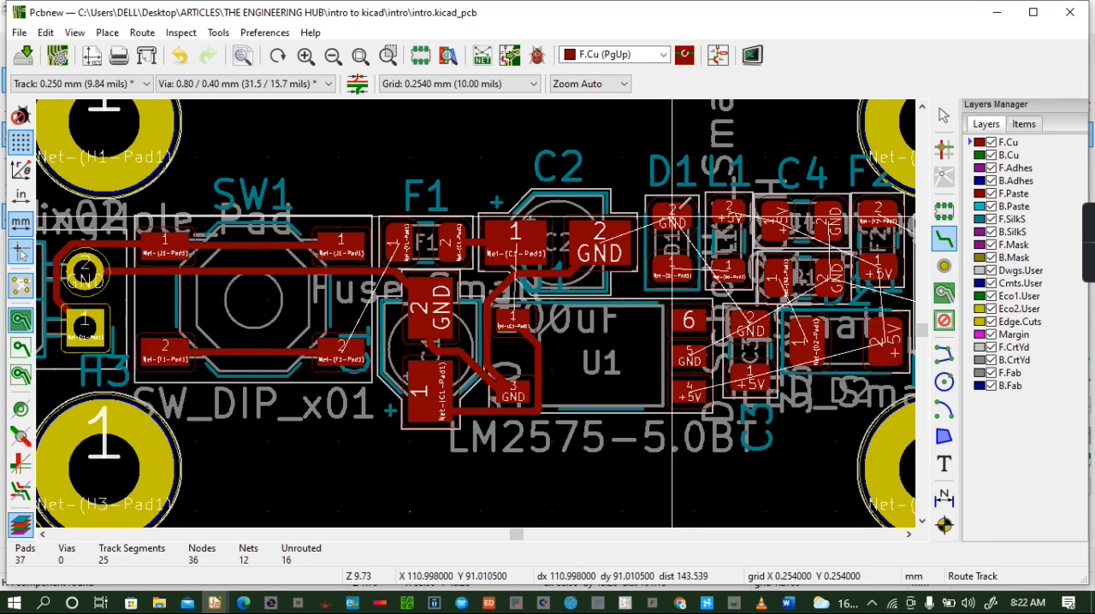
click(620, 239)
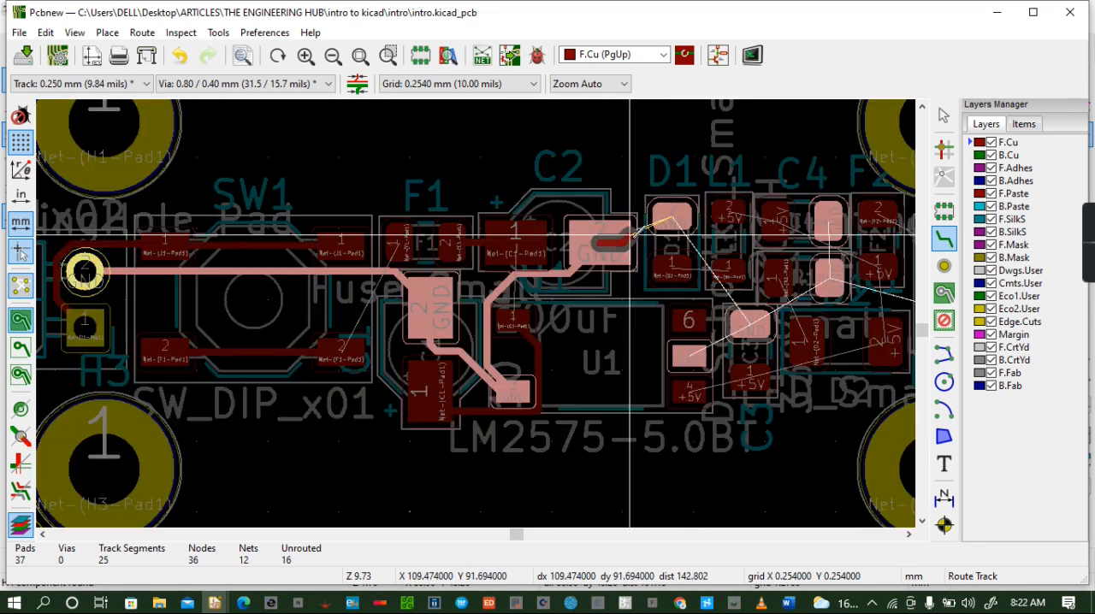
click(672, 218)
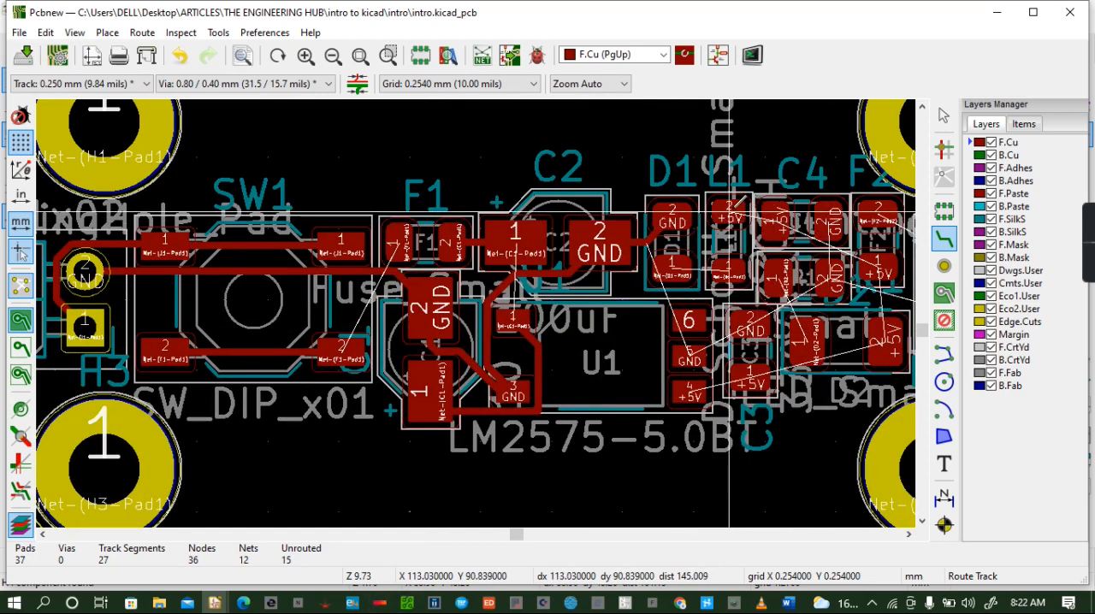
- Connect L1's +5V pad to C4's +5V pad and L1's pad 1 to D1's pad 1 with F.Cu tracks
click(729, 213)
click(775, 220)
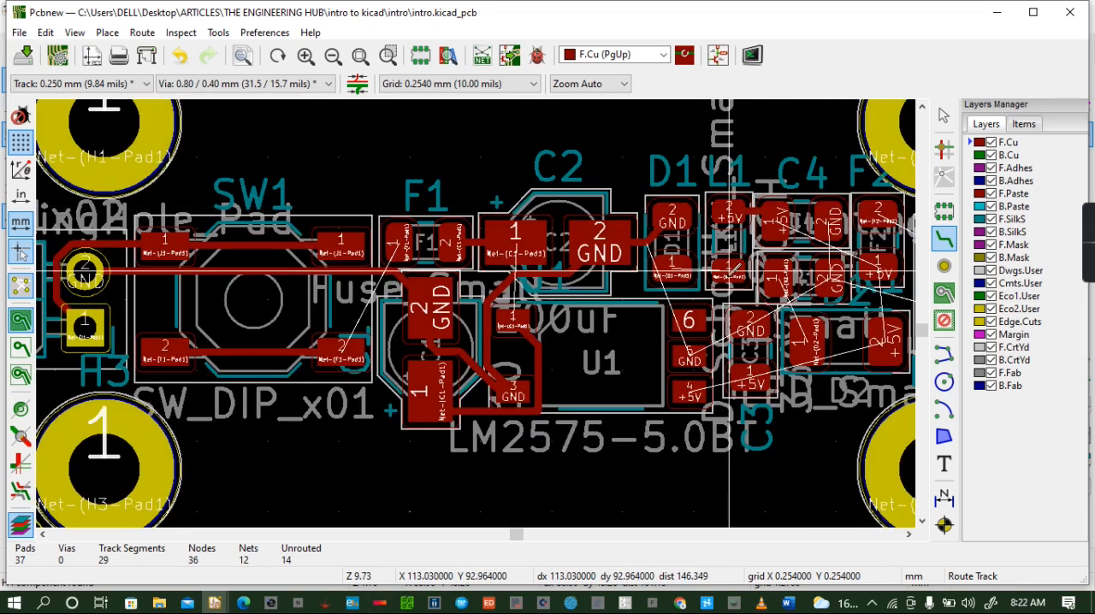
click(729, 272)
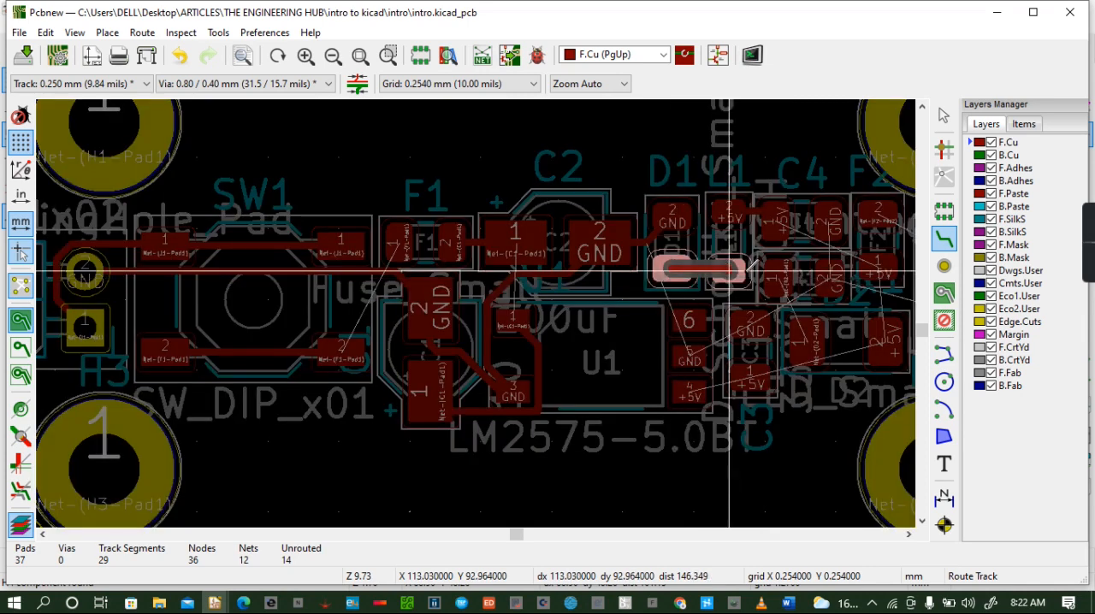
click(673, 272)
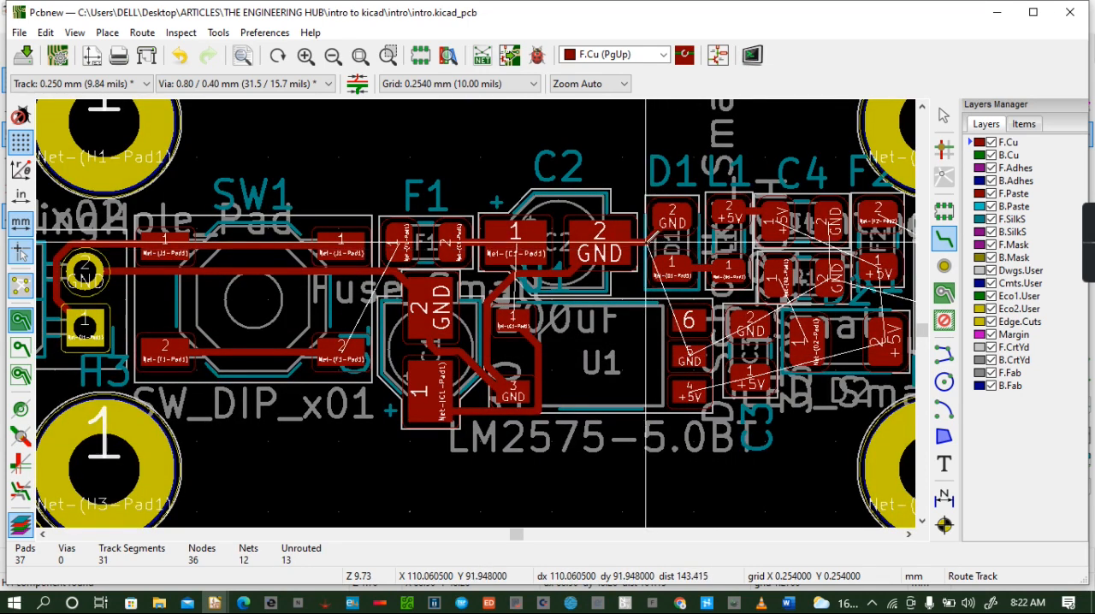
- Route GND from the C2–D1 track to U1's pad 5, and +5V from U1's pad 4 through C3's pad 1 to D2's +5V pad
click(650, 243)
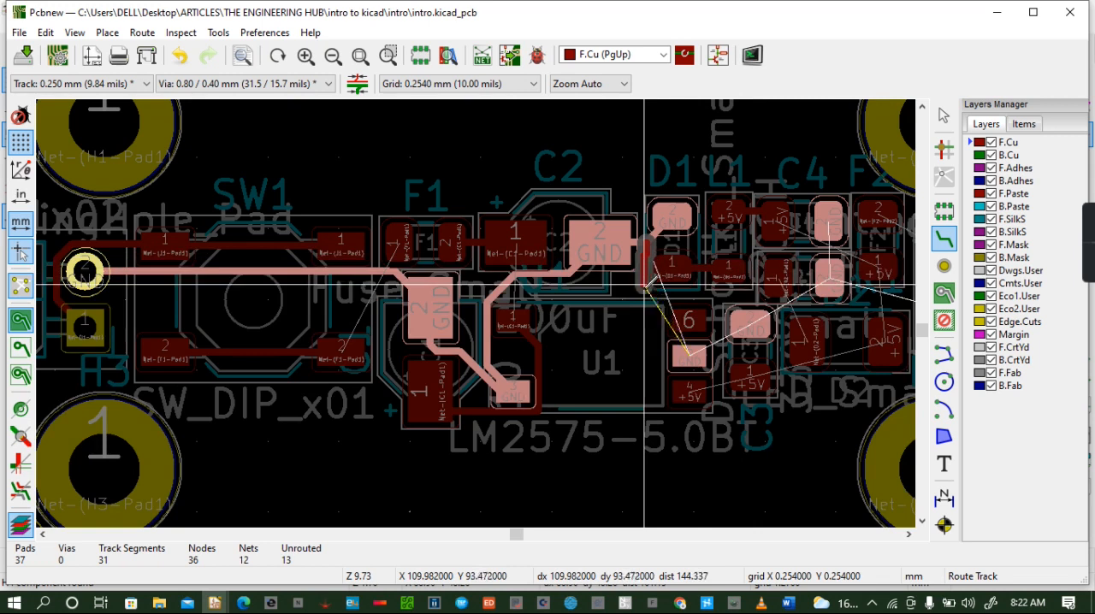
click(689, 356)
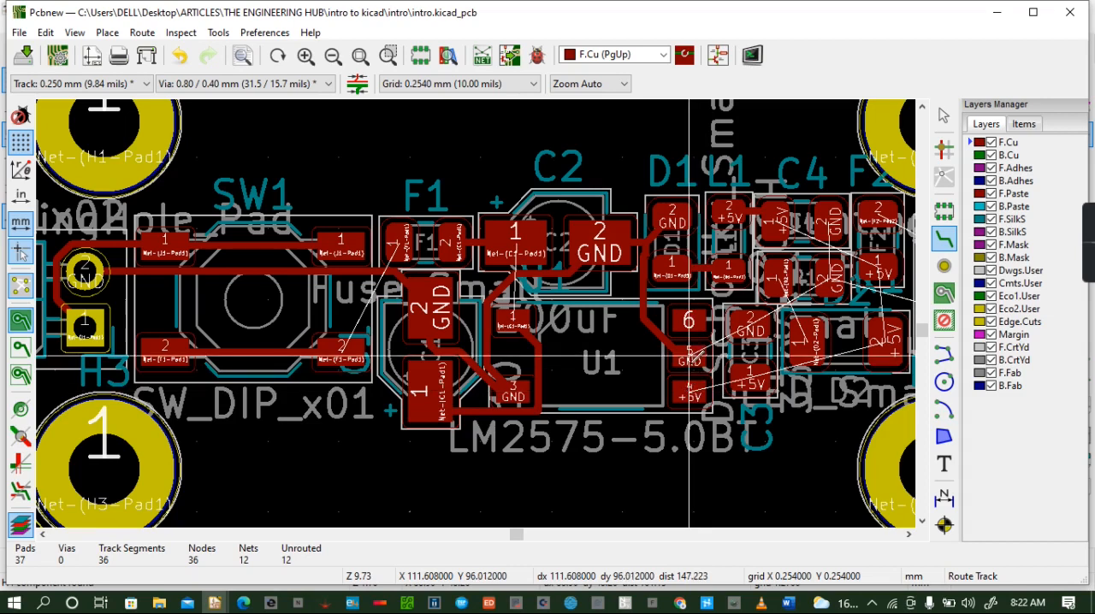
click(690, 394)
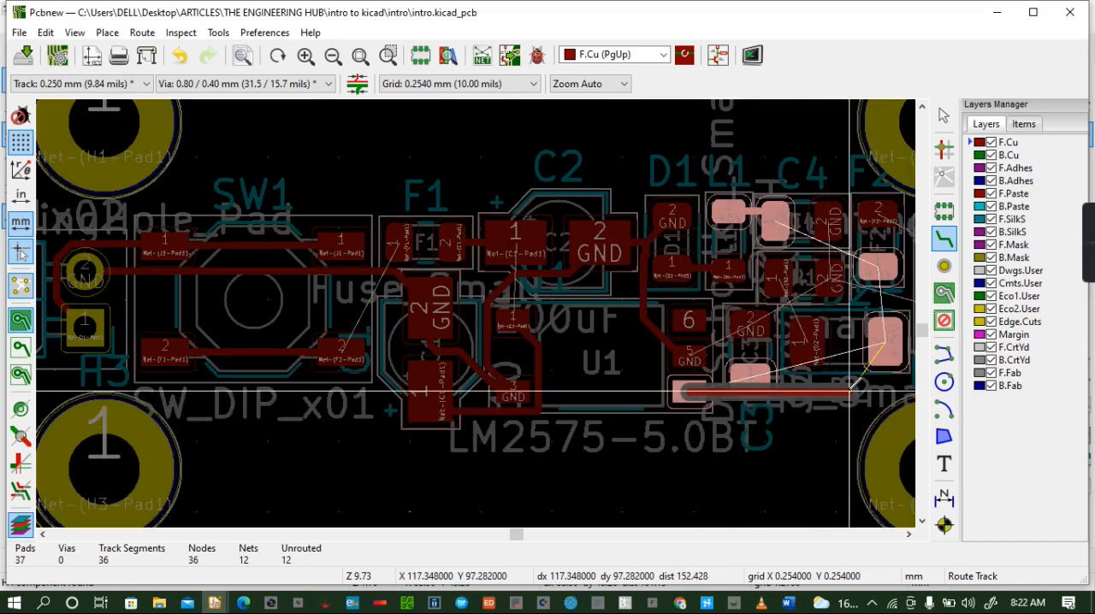
click(751, 377)
click(750, 376)
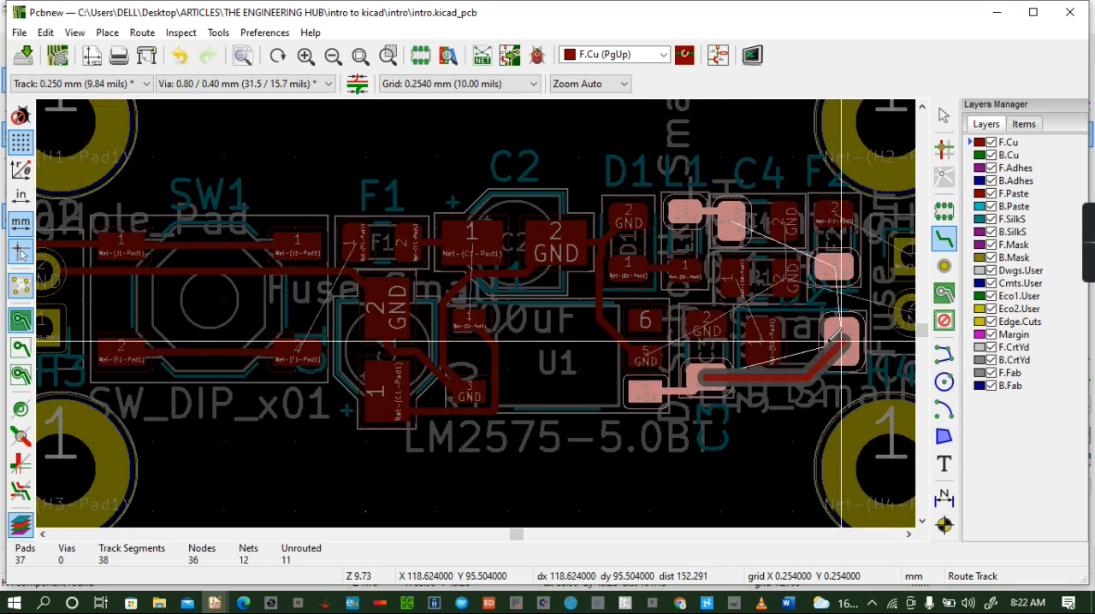
click(841, 338)
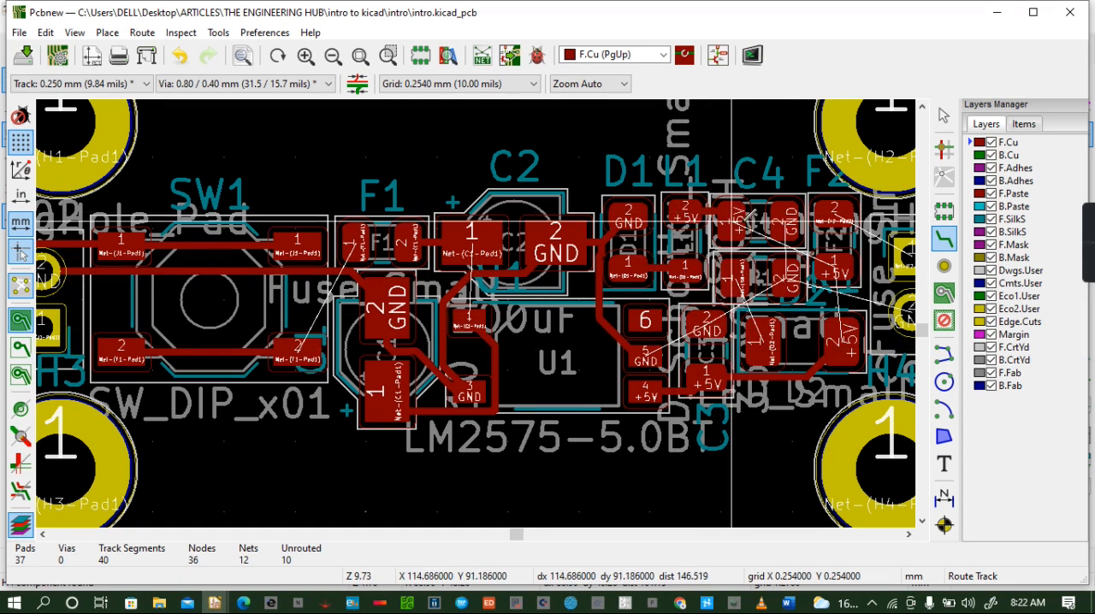
- Route F2's pad 2 to J2's pad 1, and J2's GND pad to R1's GND pad, with F.Cu tracks
click(834, 214)
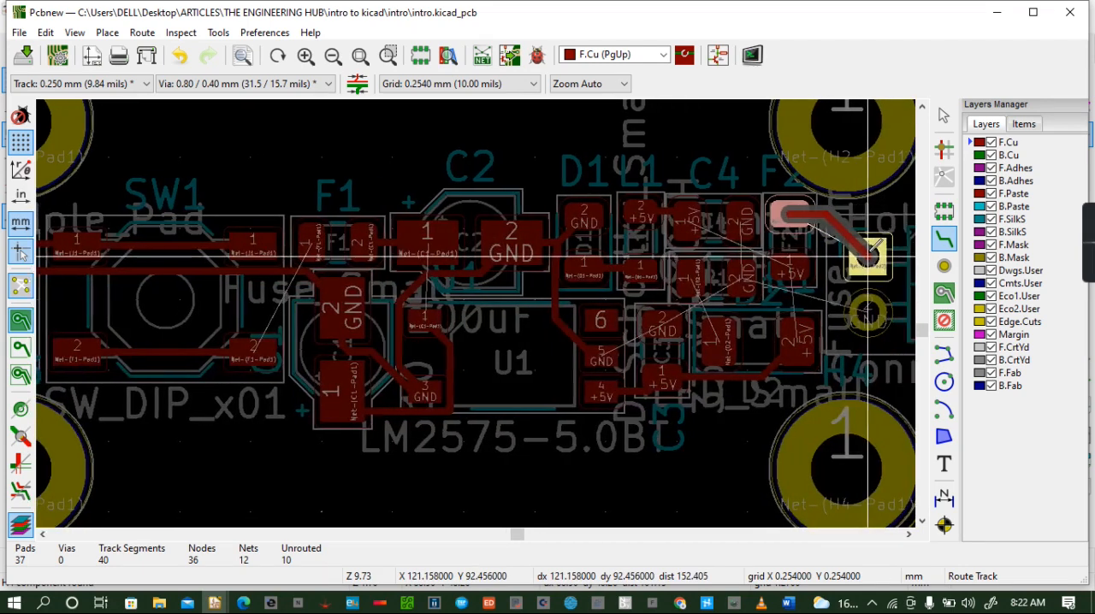
click(869, 254)
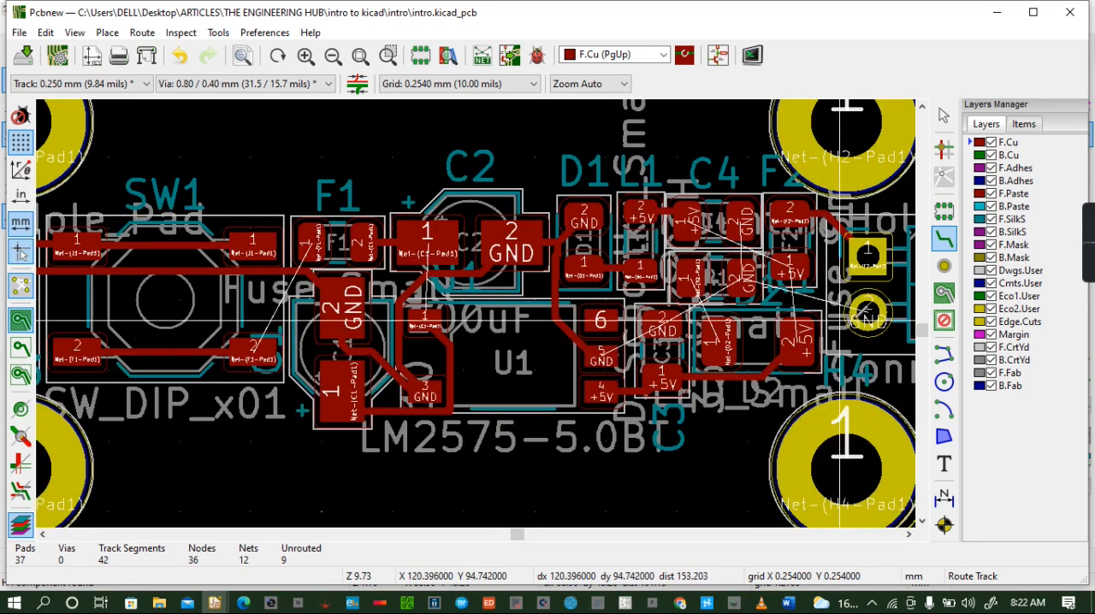
click(869, 310)
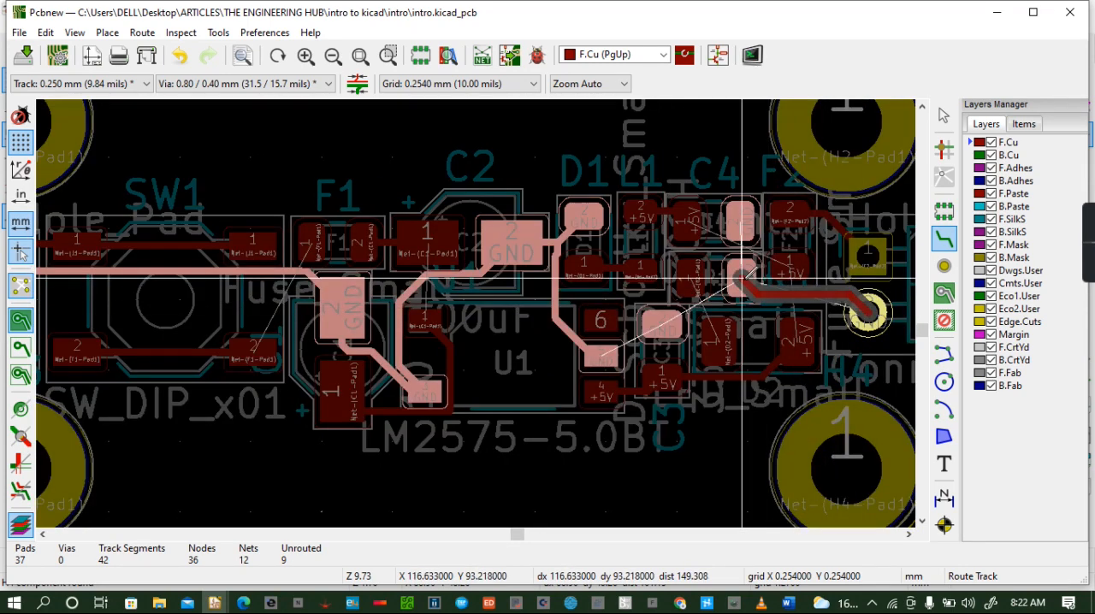
click(742, 273)
click(789, 270)
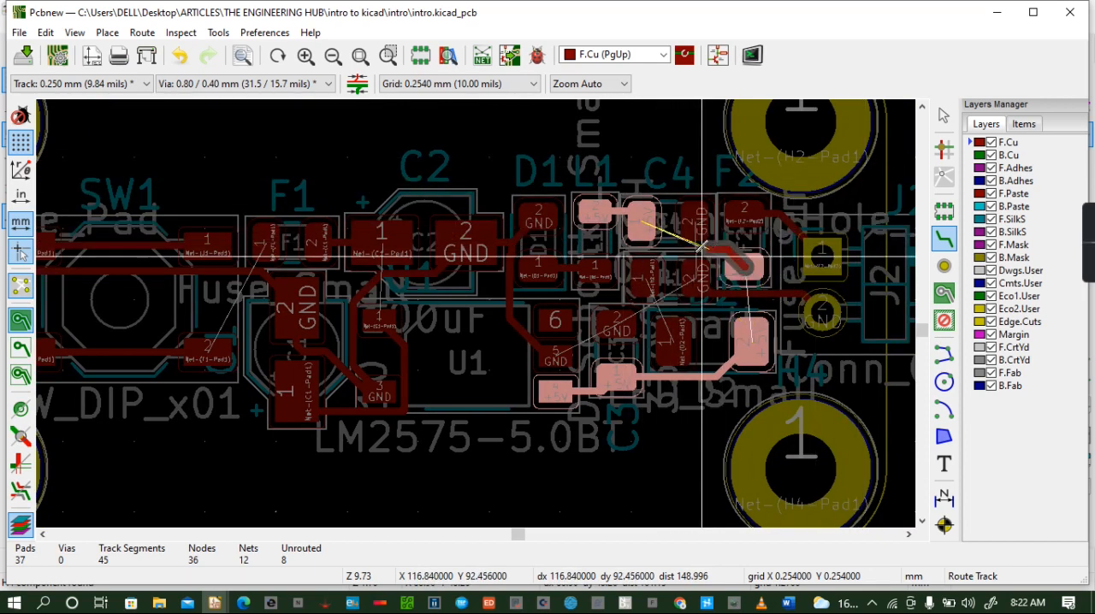
key(Escape)
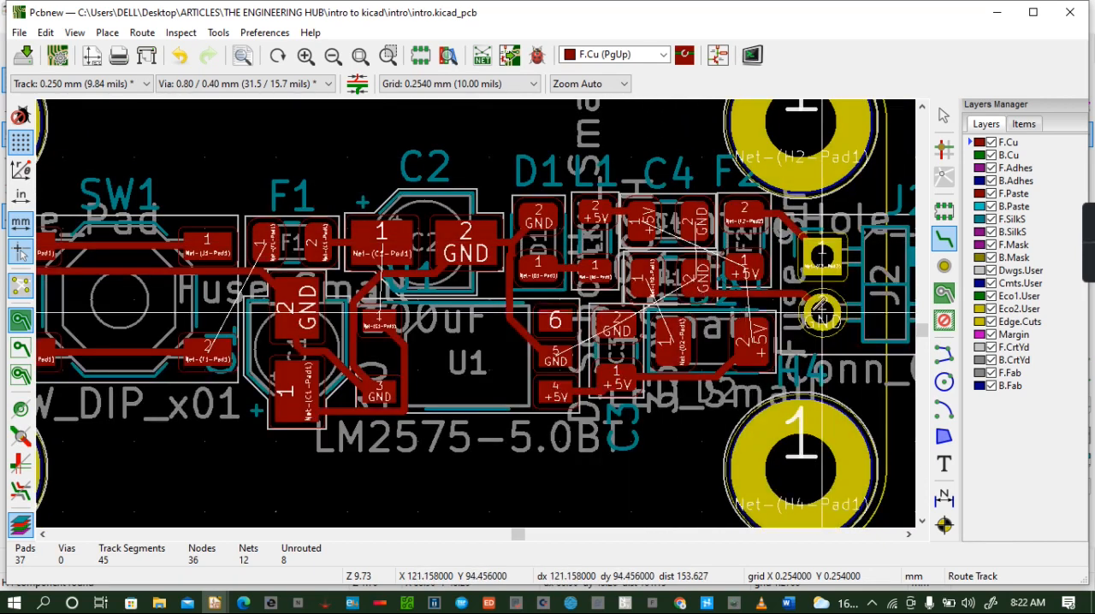
click(752, 273)
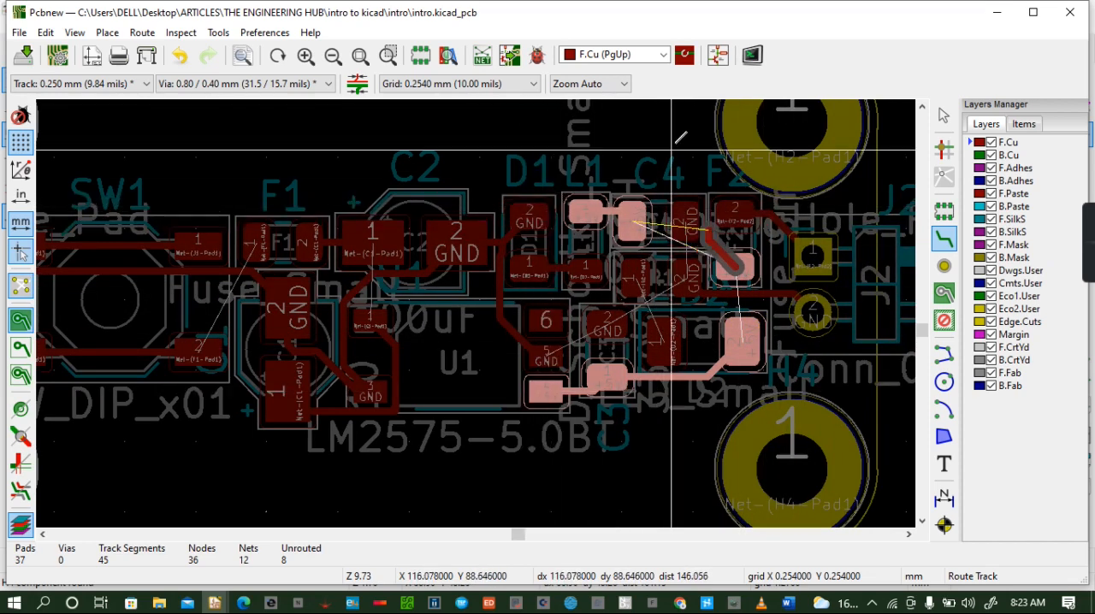
key(Escape)
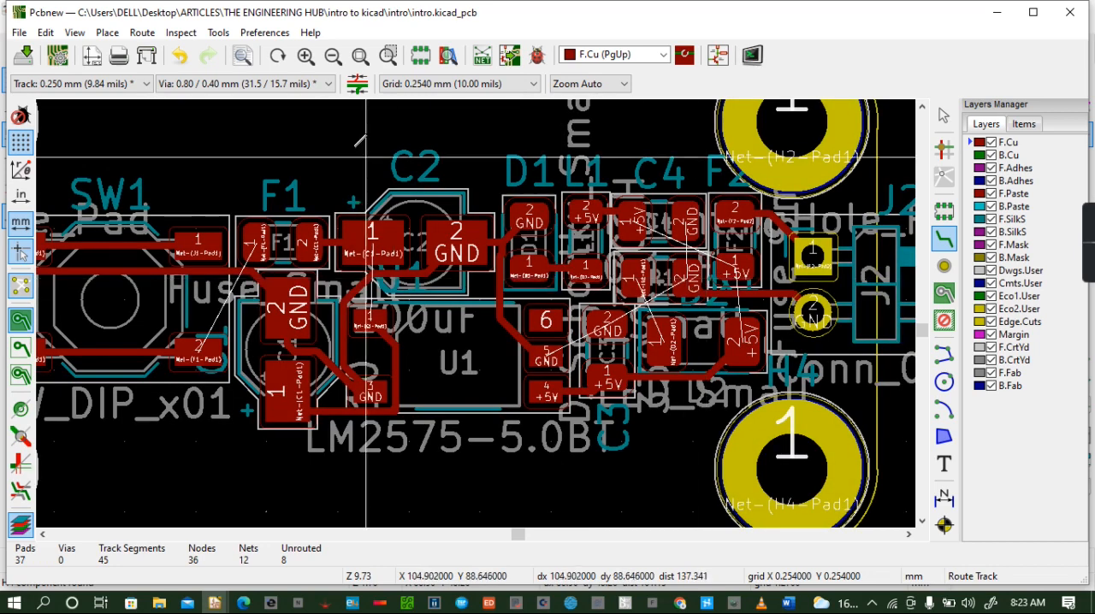
- Route an F.Cu track from F1's pad 1 around the input connector to SW1's pad 2
click(261, 244)
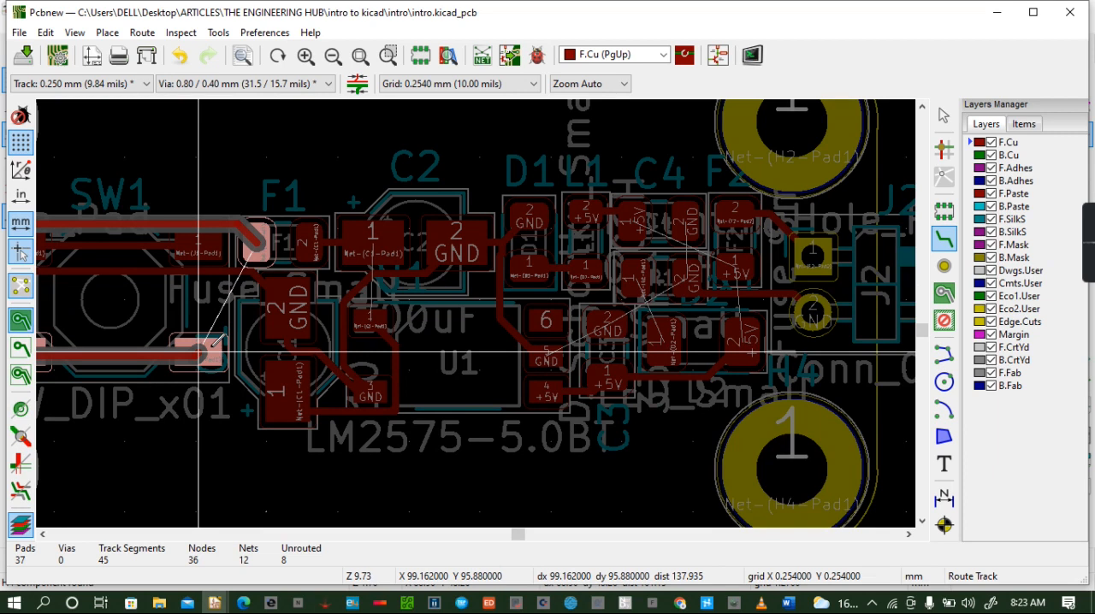
click(198, 350)
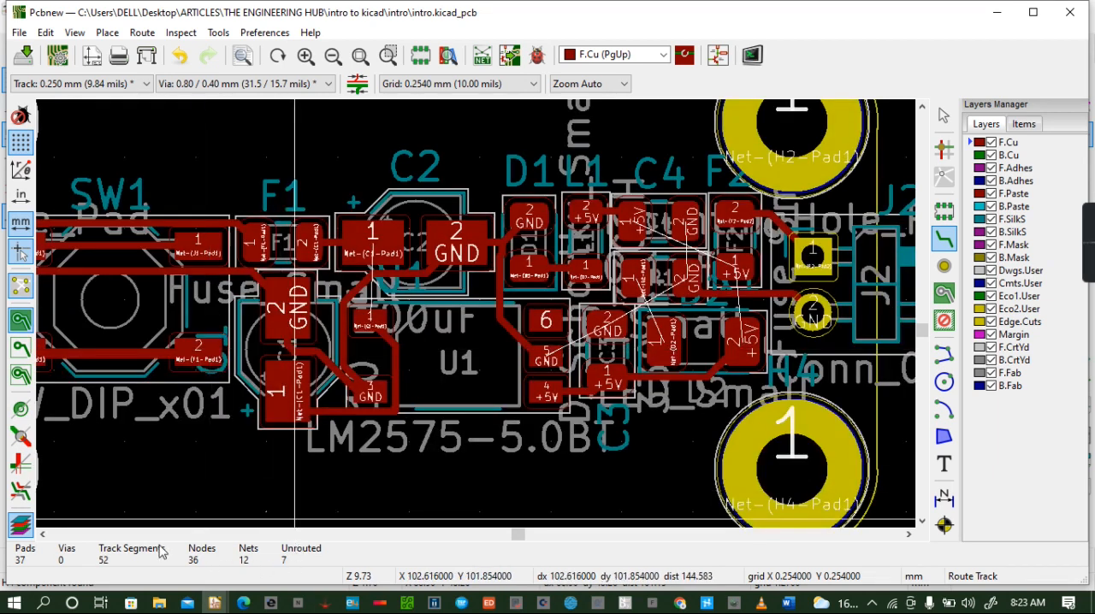
click(45, 534)
click(45, 534)
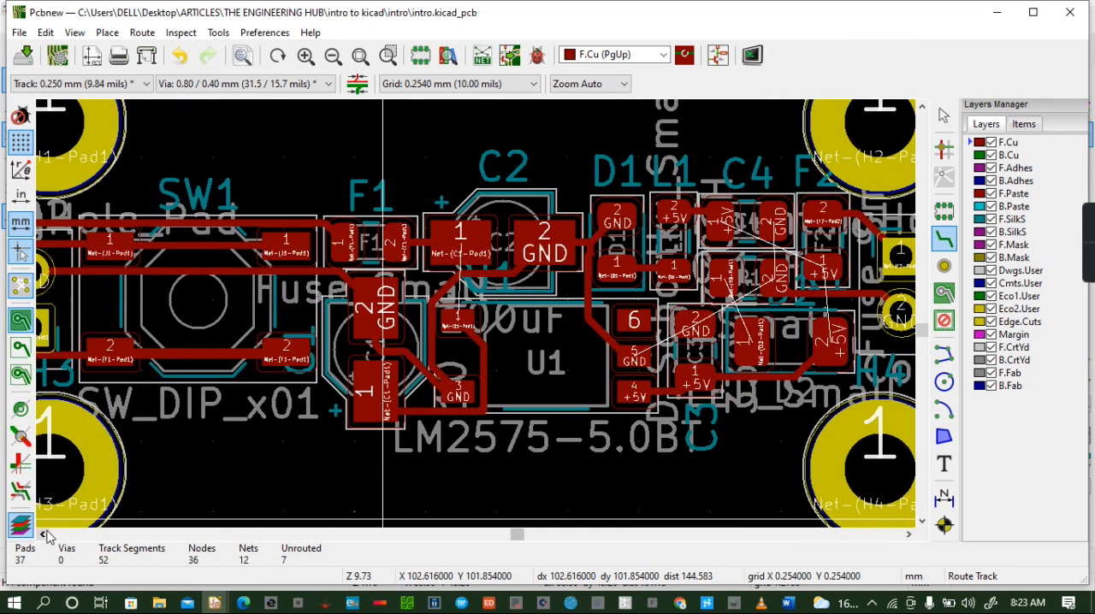
click(45, 534)
click(44, 534)
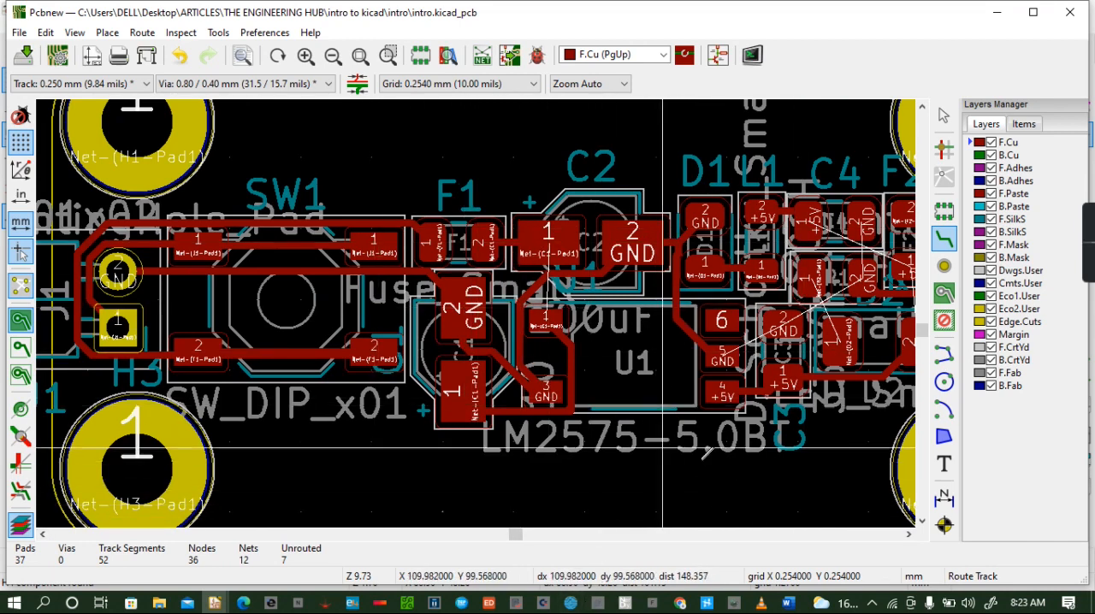
- Route GND on F.Cu from U1's pad 5 to C3's GND pad and onward to R1's GND pad
click(721, 358)
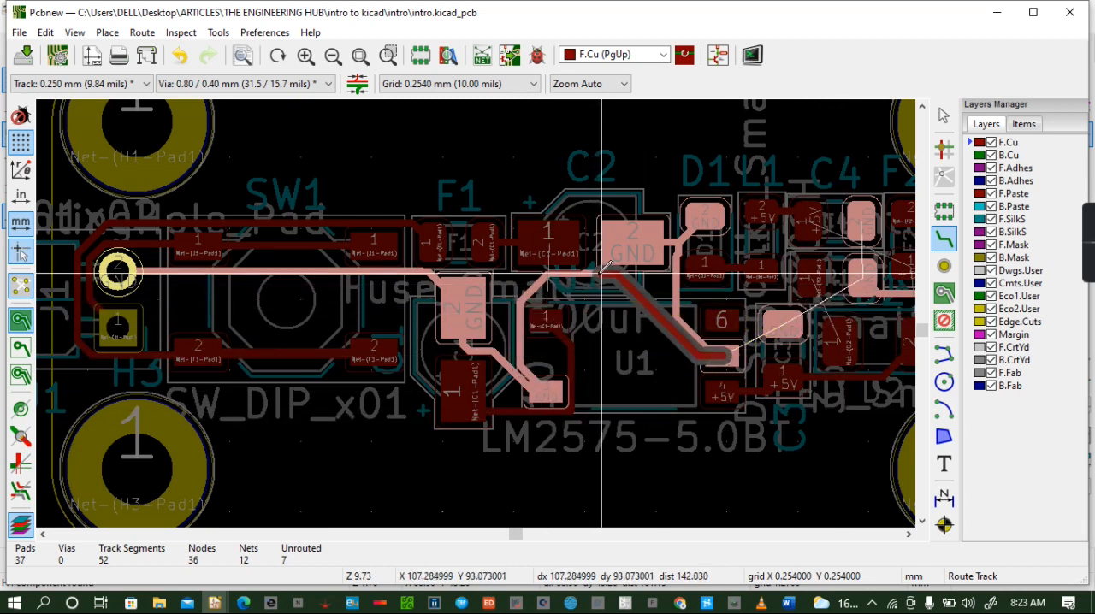
click(783, 326)
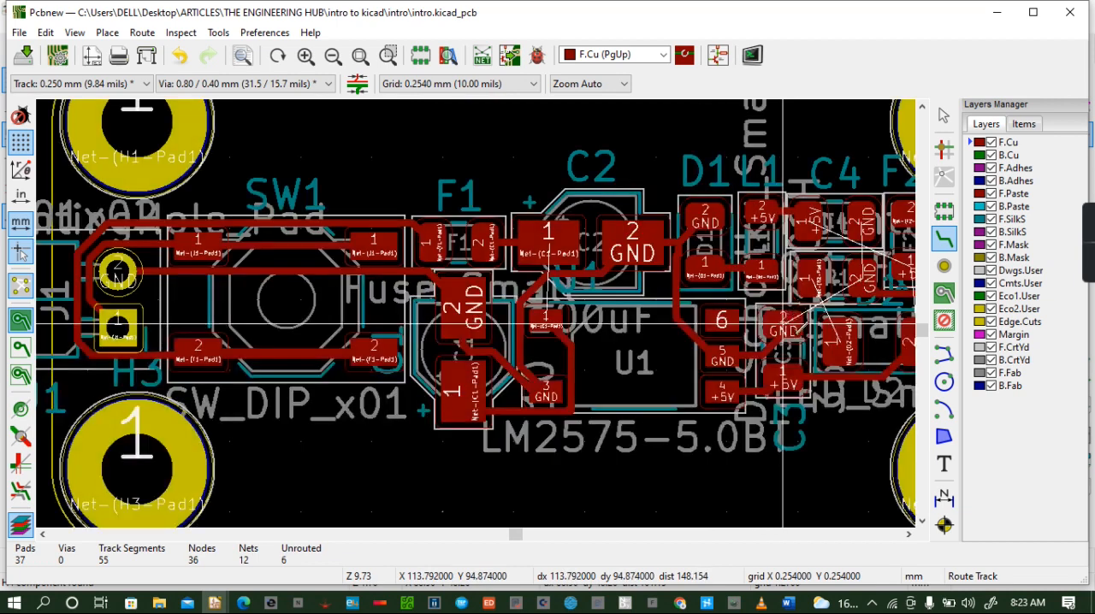
click(909, 535)
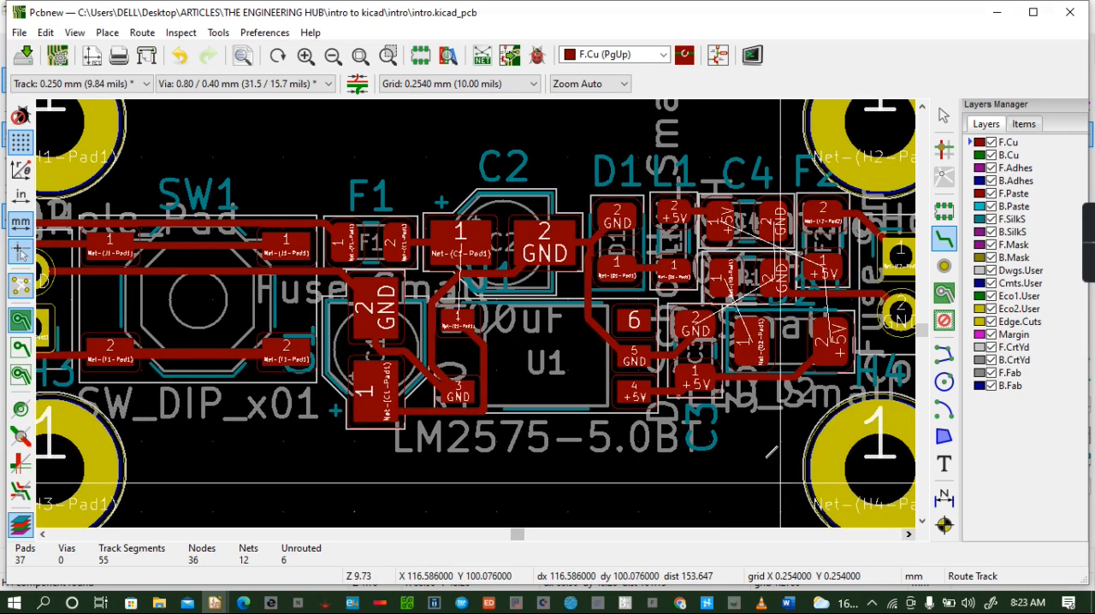
click(696, 321)
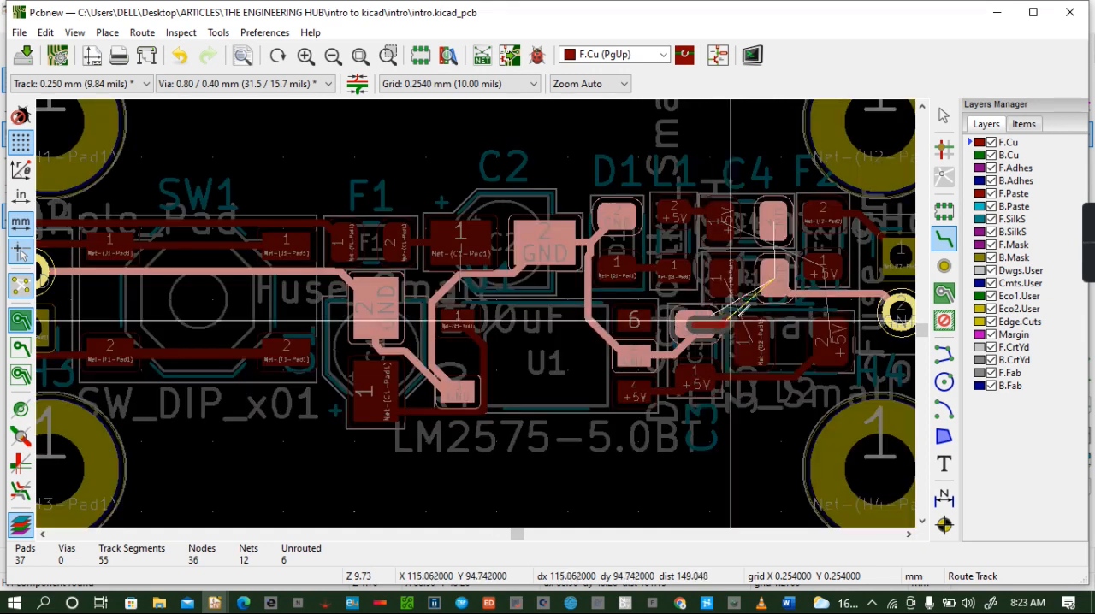
click(775, 272)
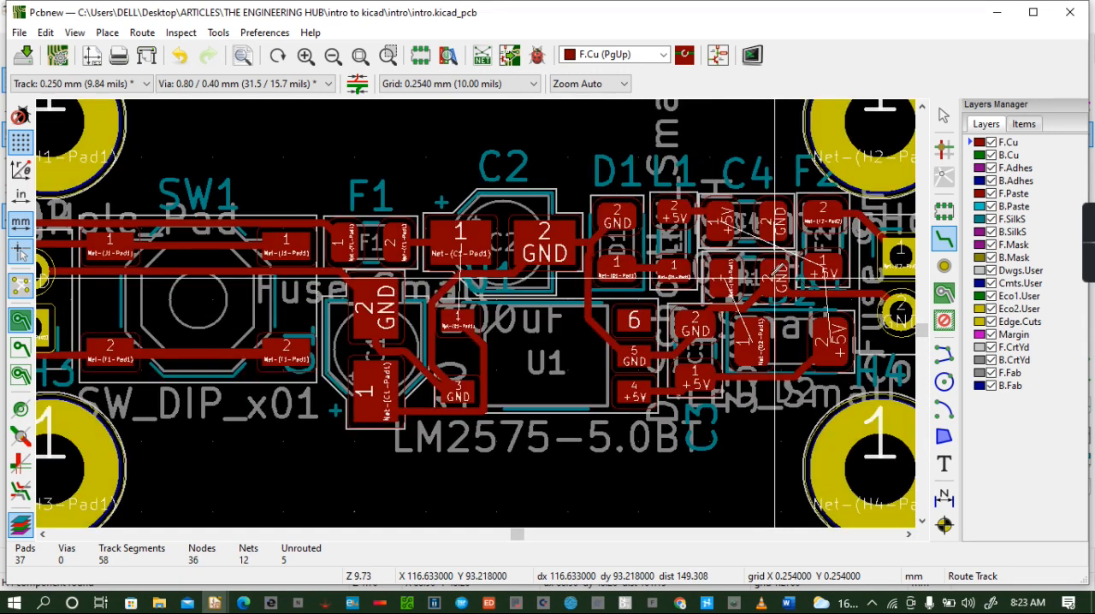
click(716, 218)
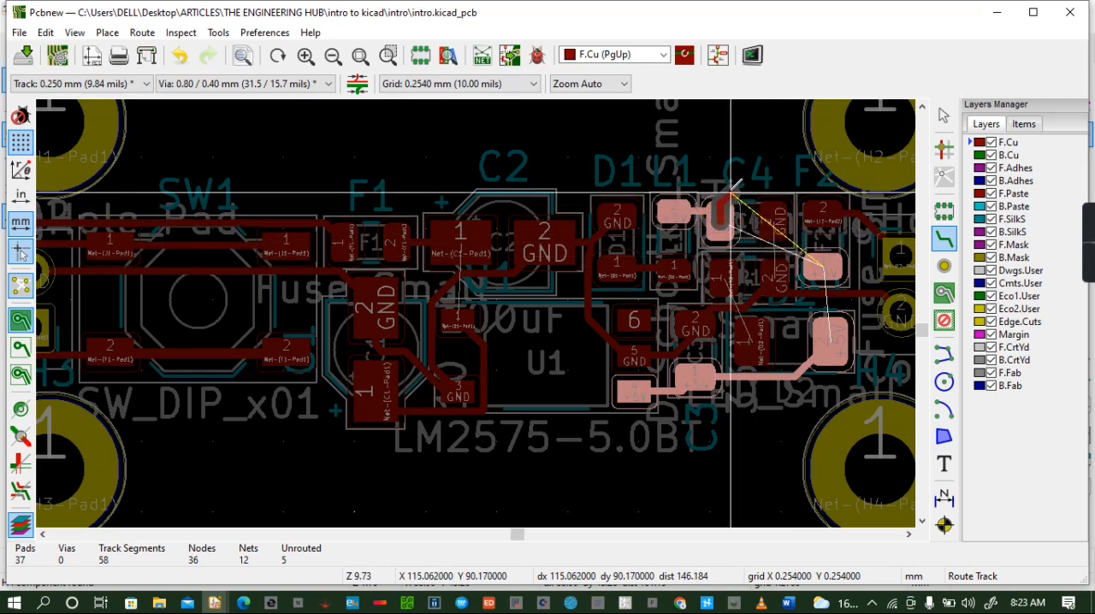
key(Escape)
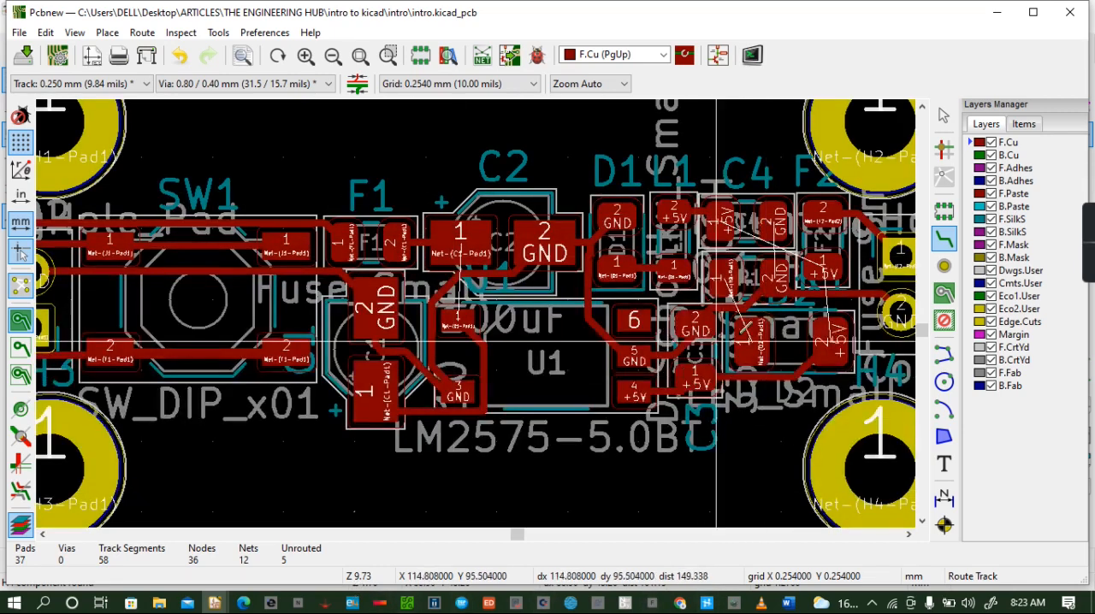
- Connect U1's pad 1 to C2's pad 1 with a B.Cu track that has a via at each end
click(456, 319)
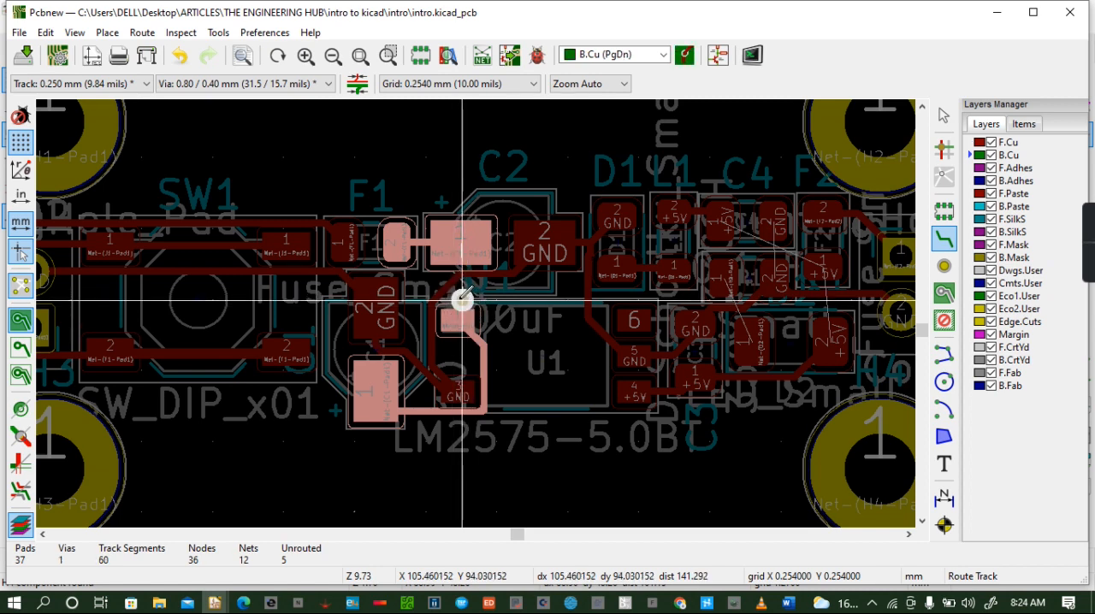
click(460, 252)
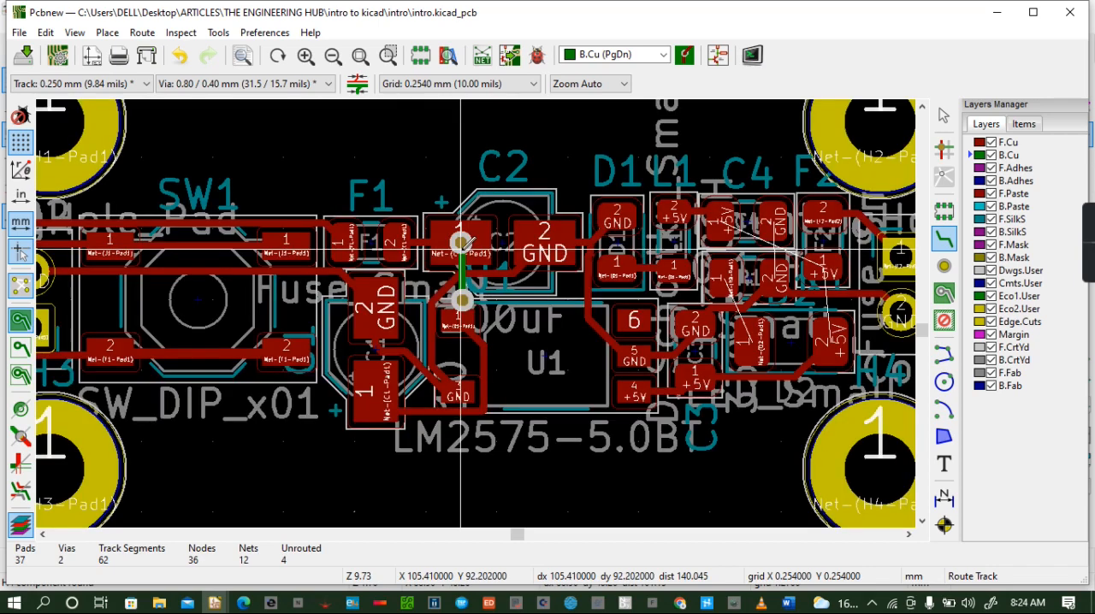
click(471, 233)
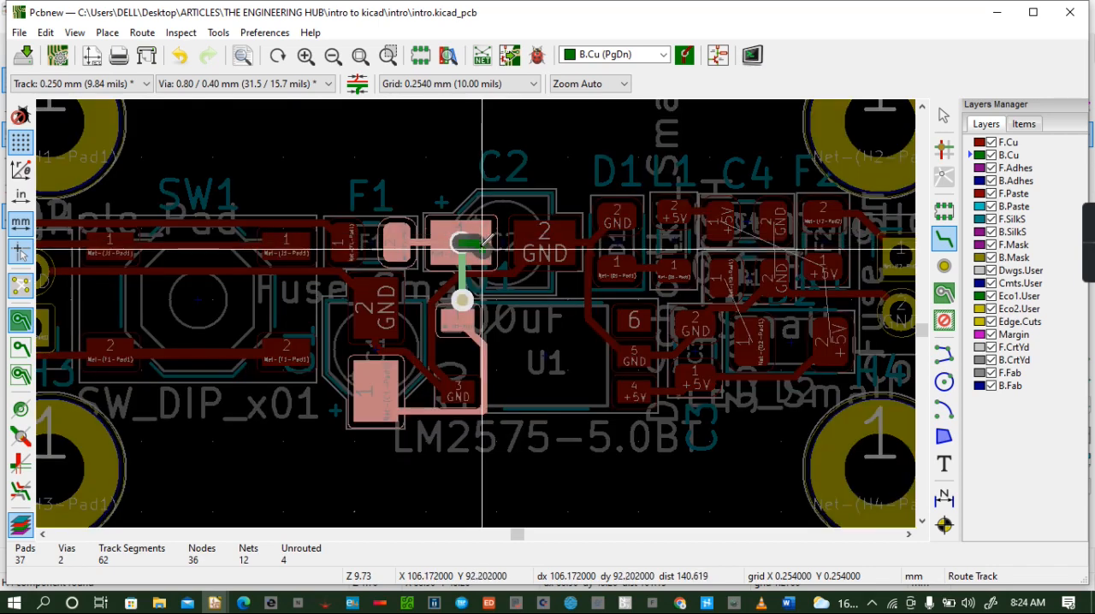
key(Escape)
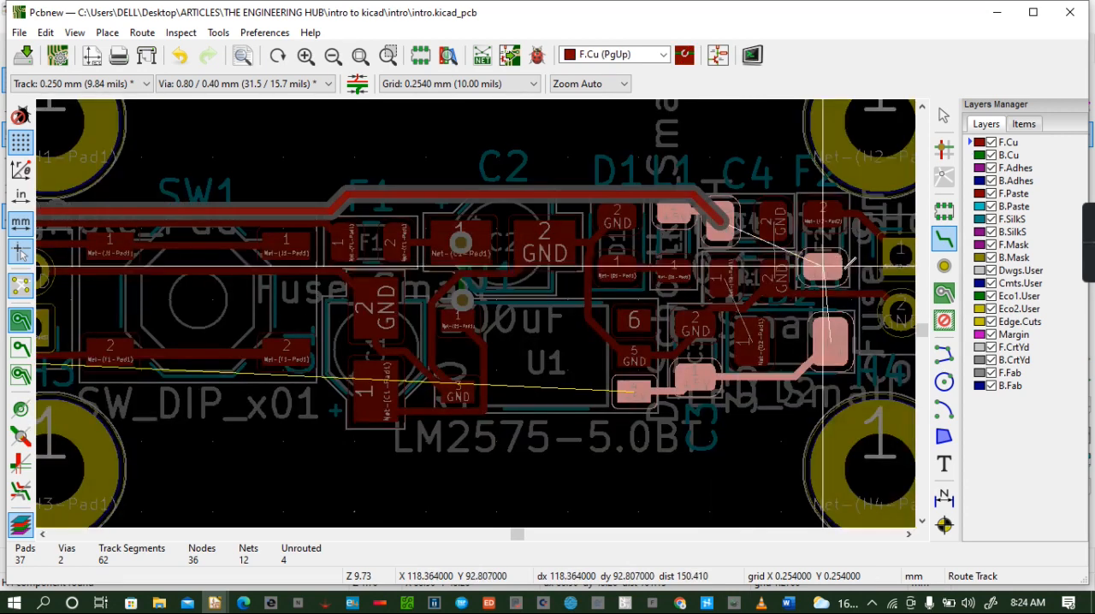
- Try to route an F.Cu track from C4's +5V pad toward F2's +5V pad, and undo the segment
click(719, 218)
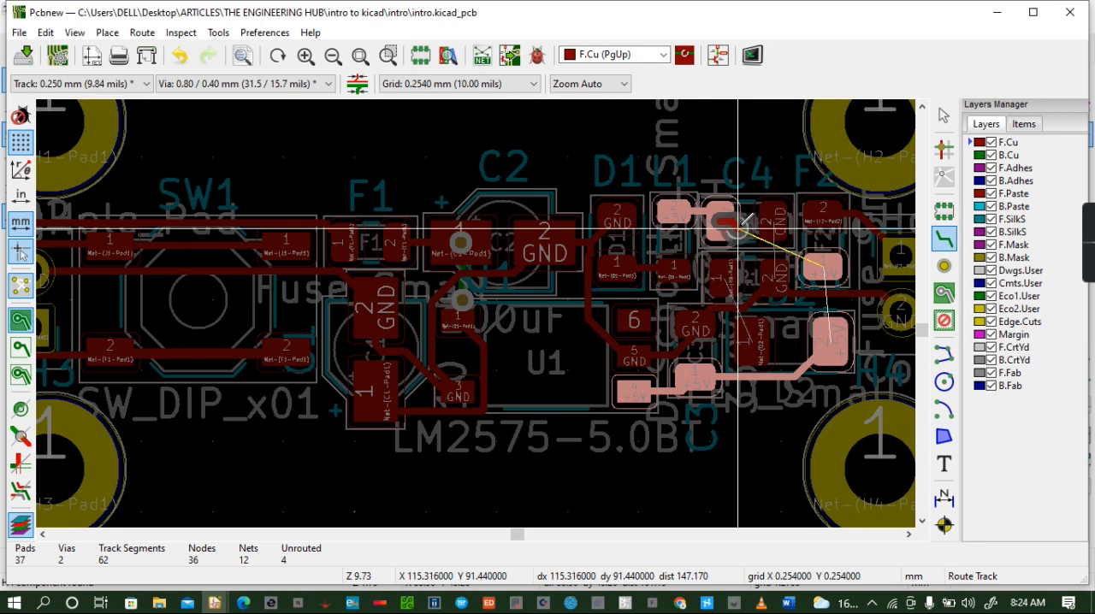
click(746, 226)
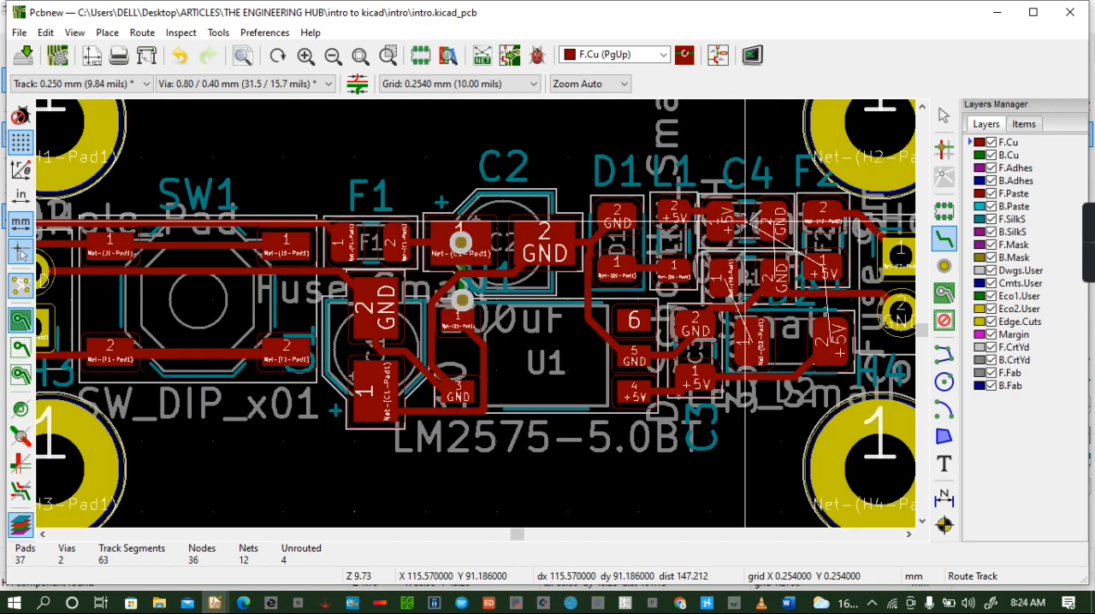
key(Escape)
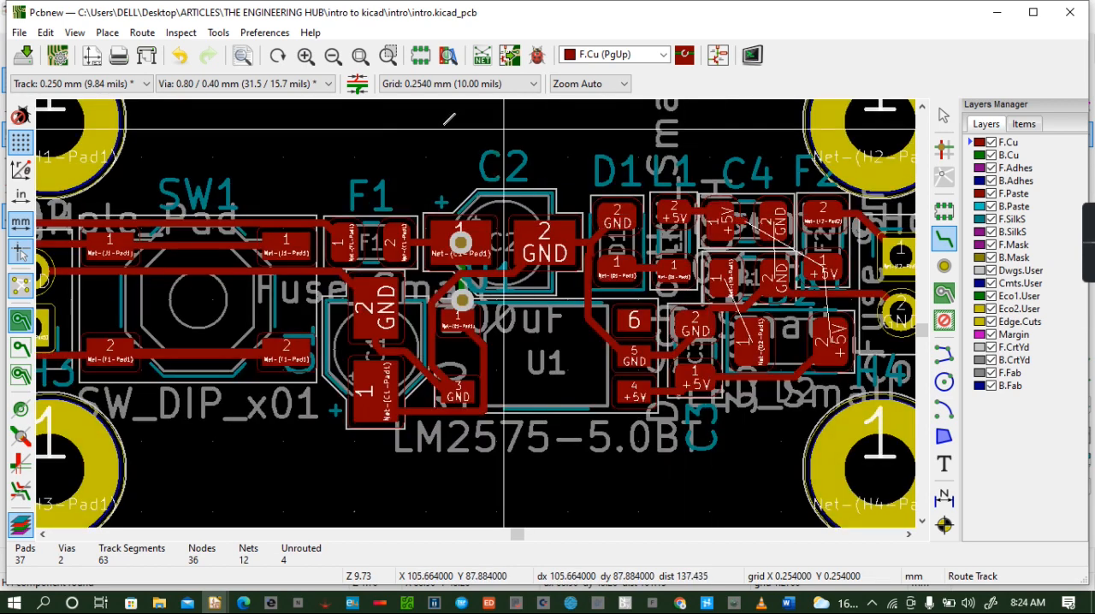
click(179, 55)
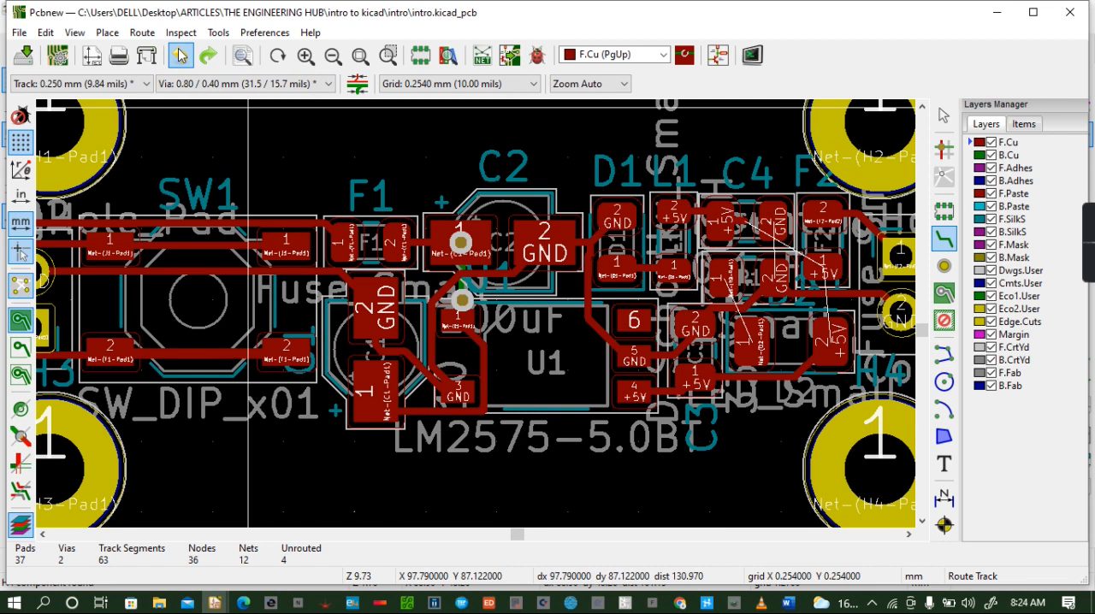
click(180, 56)
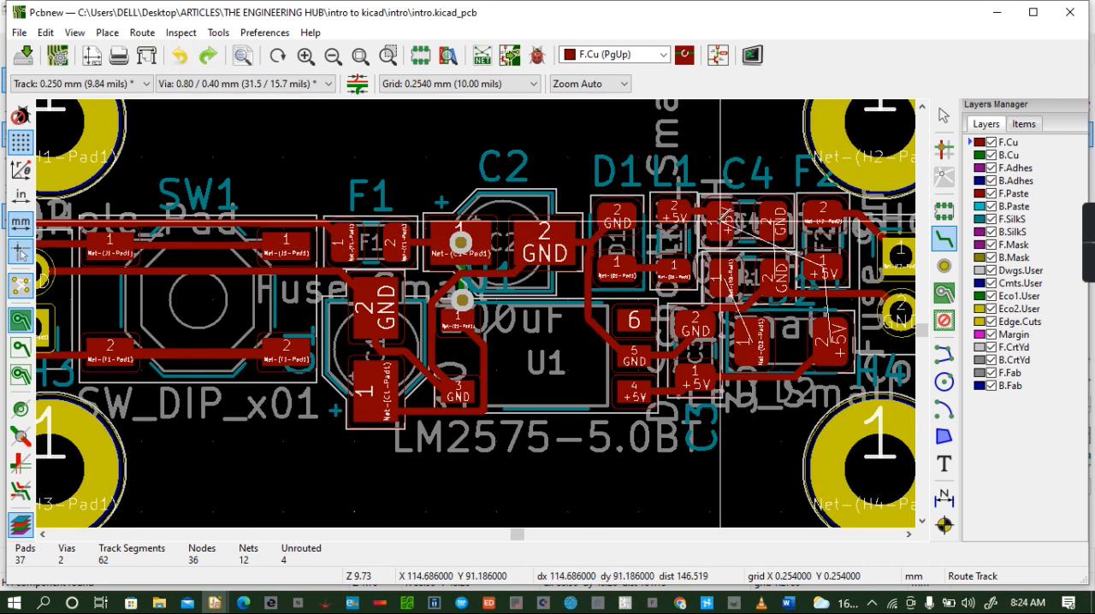
- Connect C4's +5V pad to F2's +5V pad with a B.Cu track that has a via at each end
click(721, 223)
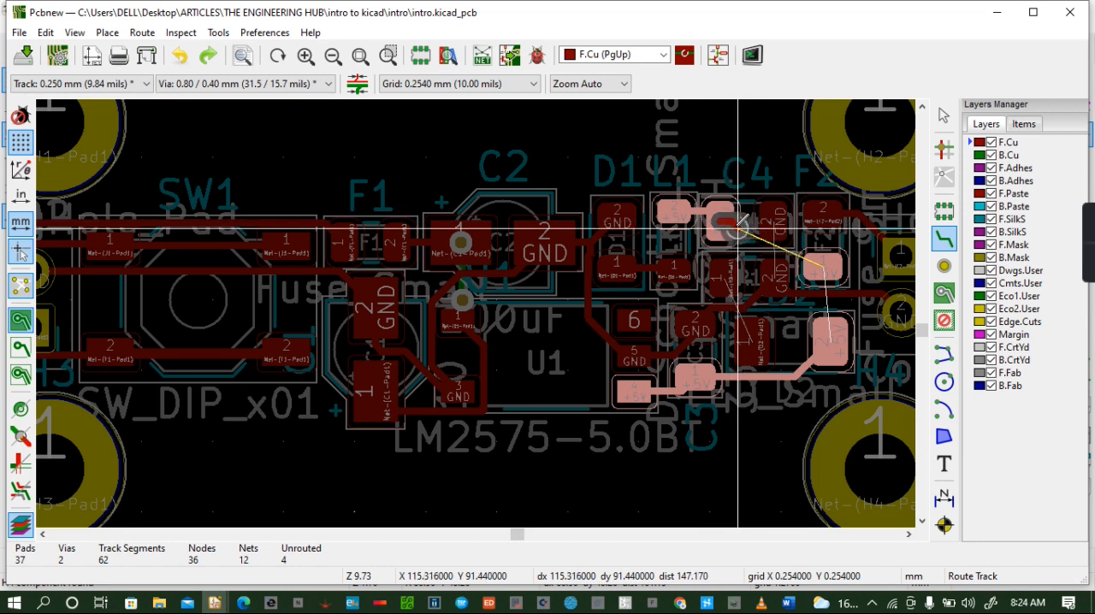
key(v)
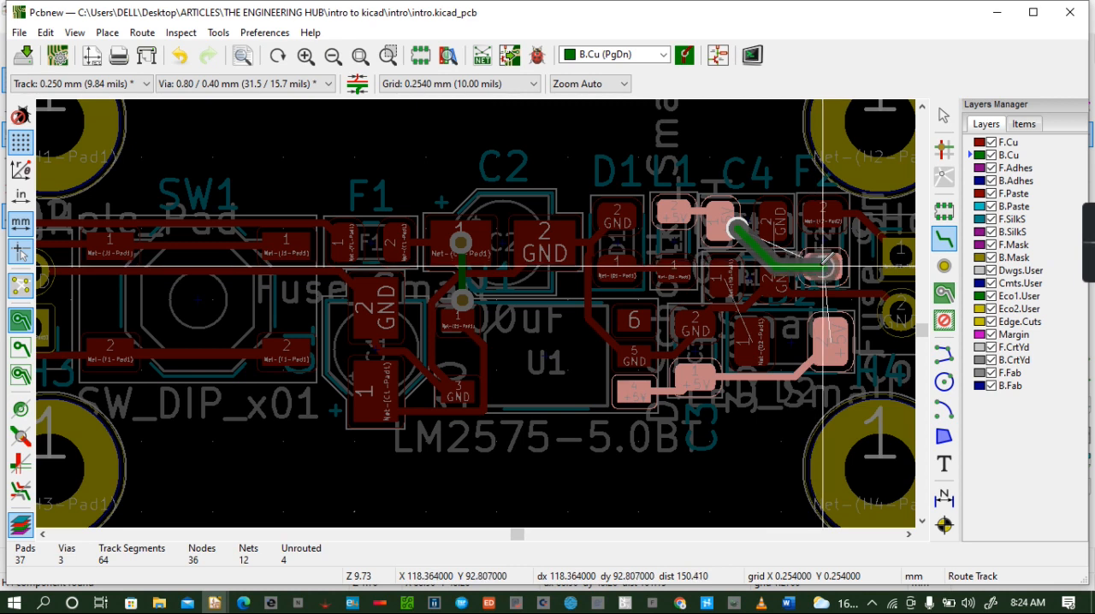
click(823, 267)
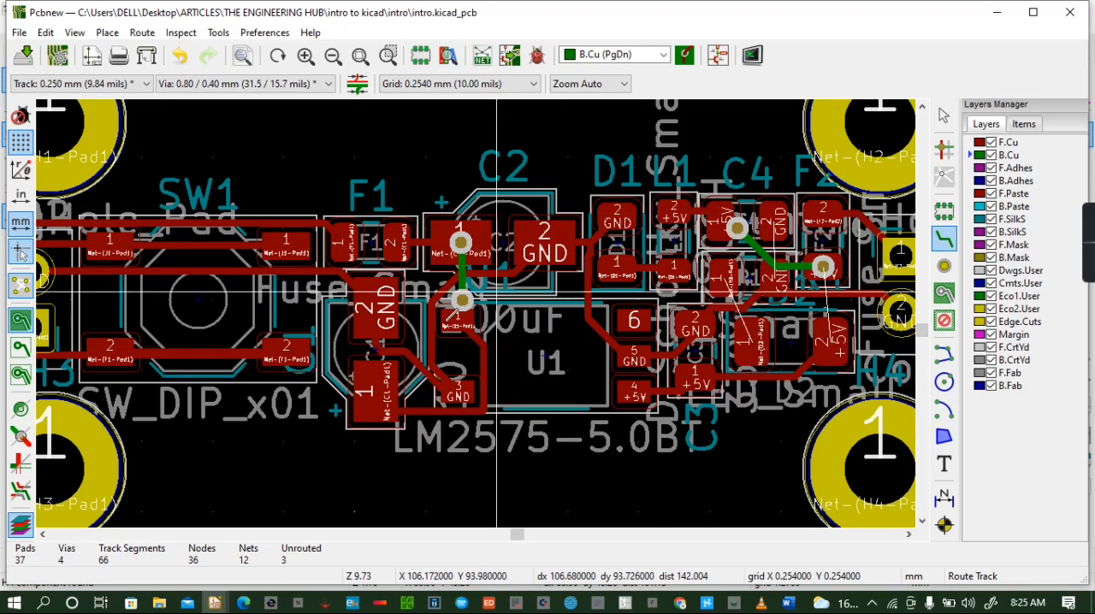
- Connect R1's pad 1 to D2's pad 1 with a B.Cu track that has a via at each end
click(730, 272)
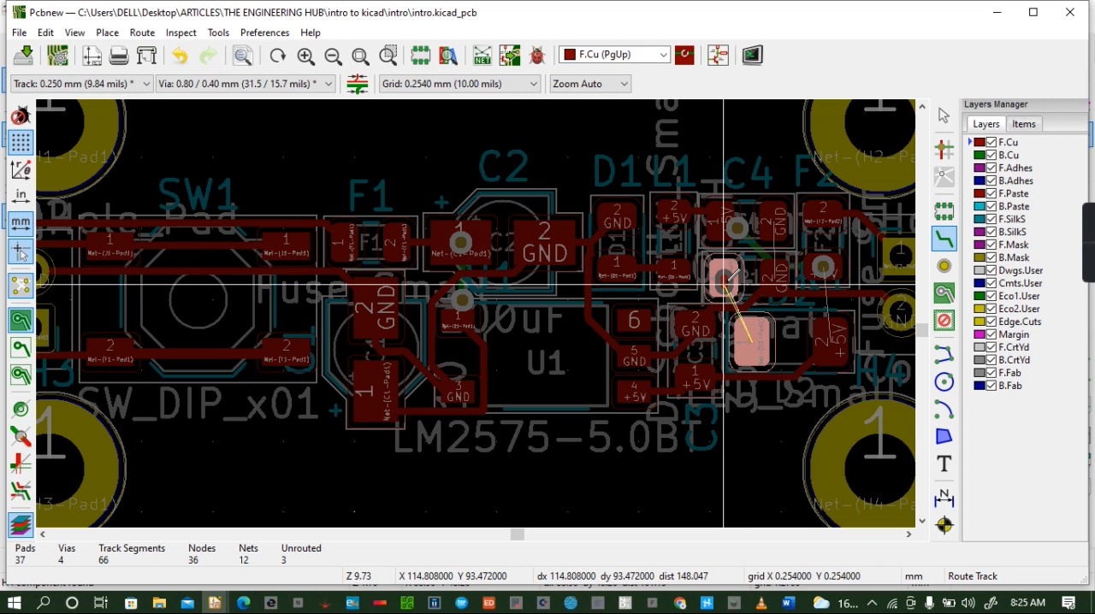
key(v)
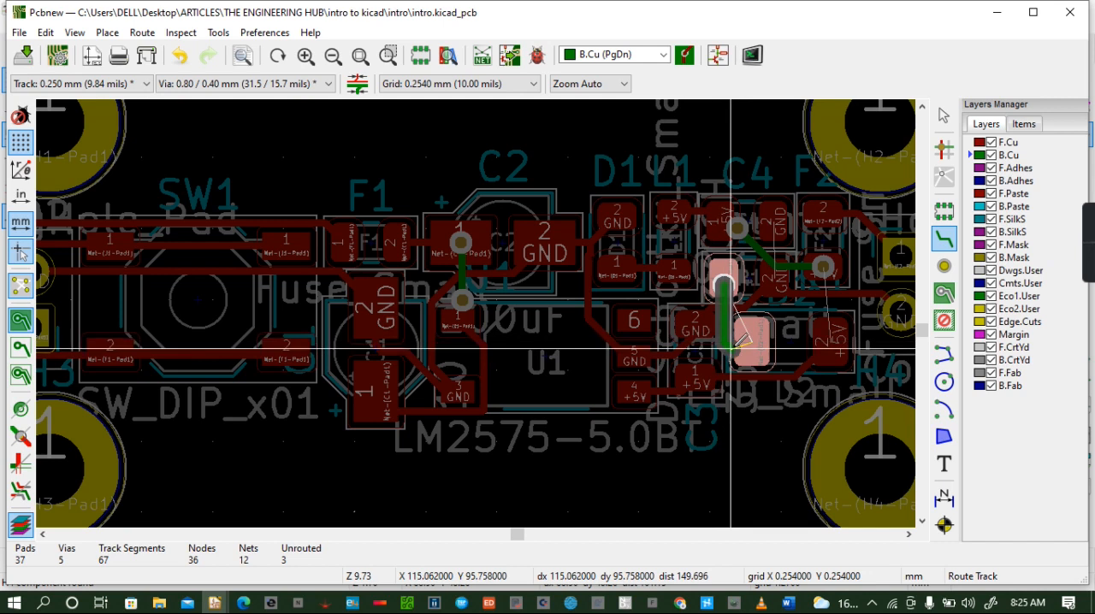
click(731, 335)
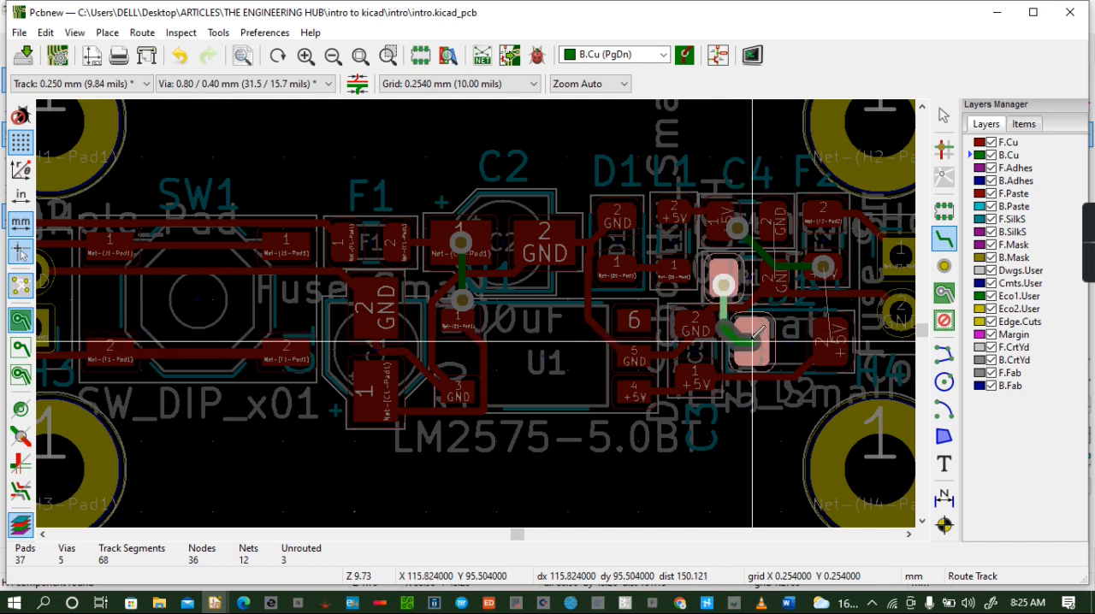
key(v)
click(753, 341)
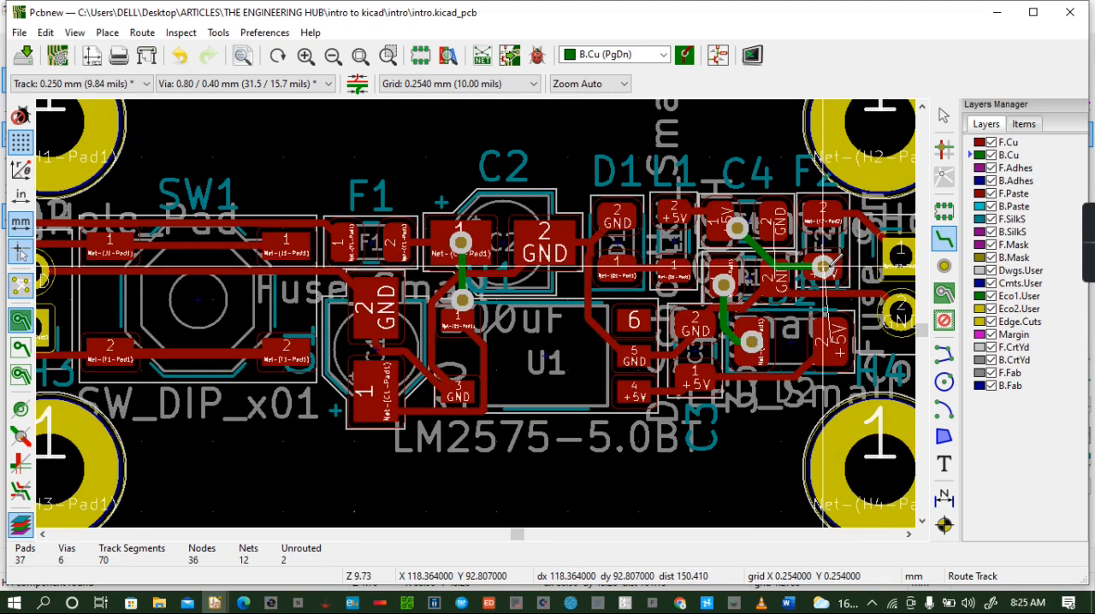
- Connect F2's +5V pad to D2's +5V pad with a B.Cu track from the existing via to a new via
click(824, 266)
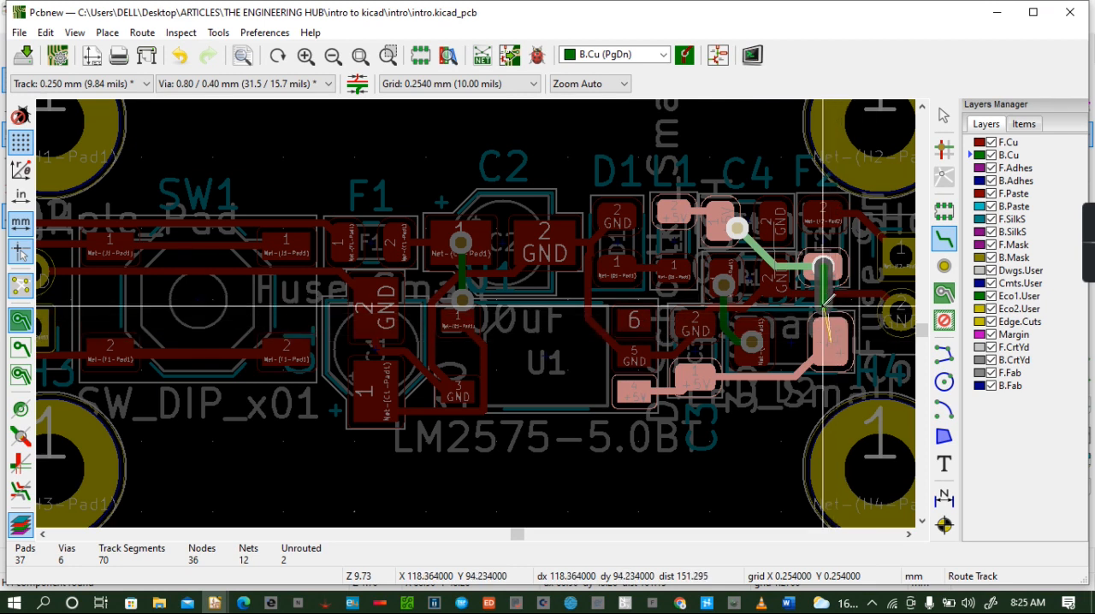
click(825, 303)
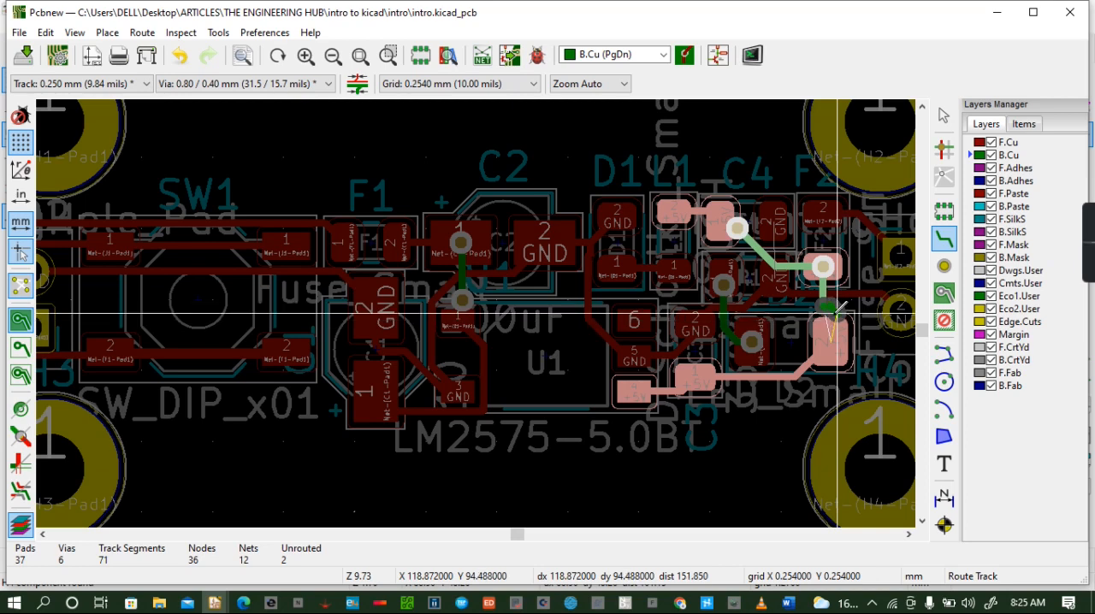
click(835, 312)
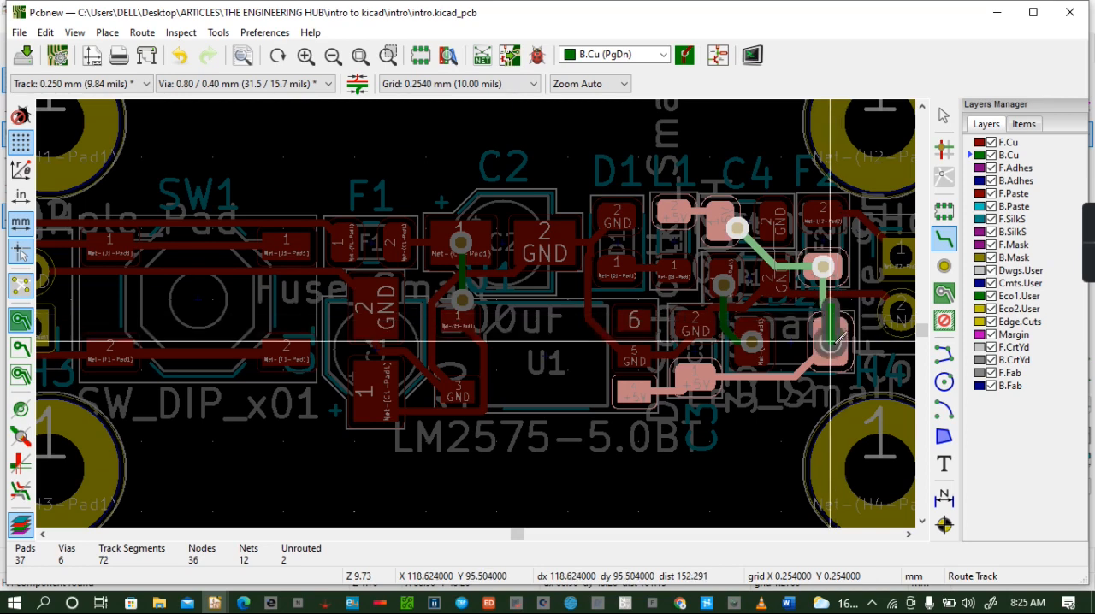
click(830, 342)
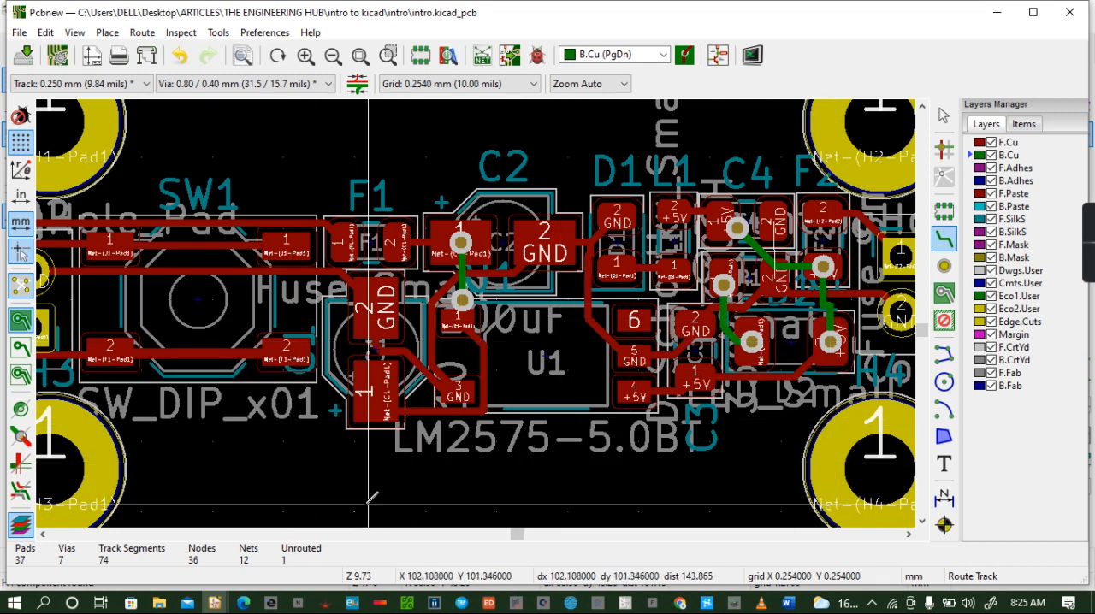
- Connect C4's GND pad to R1's GND pad with an F.Cu track
key(Page_Up)
click(773, 214)
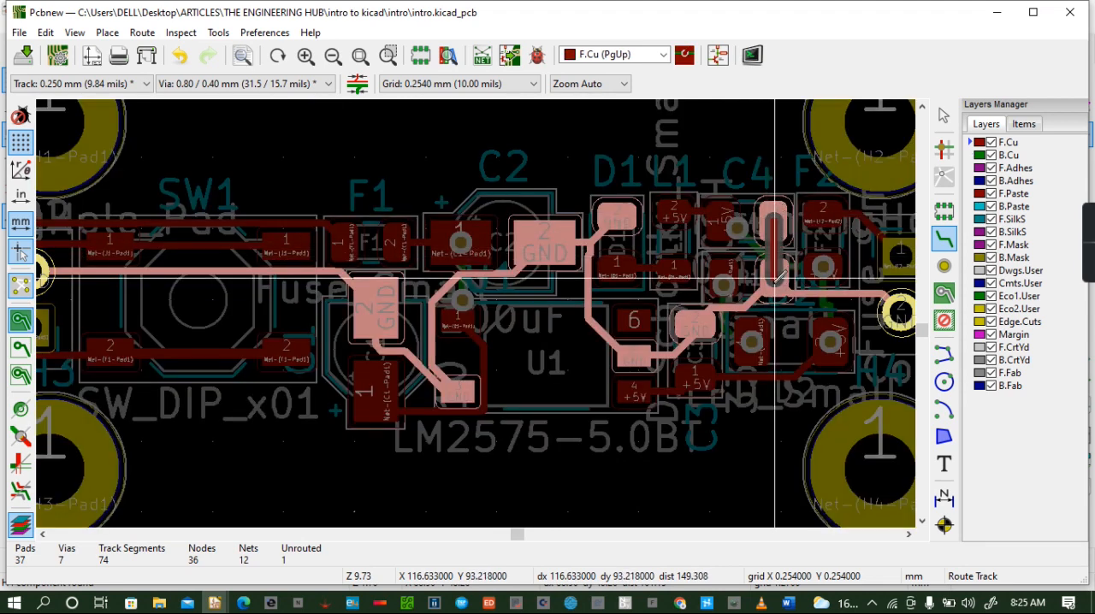
click(775, 276)
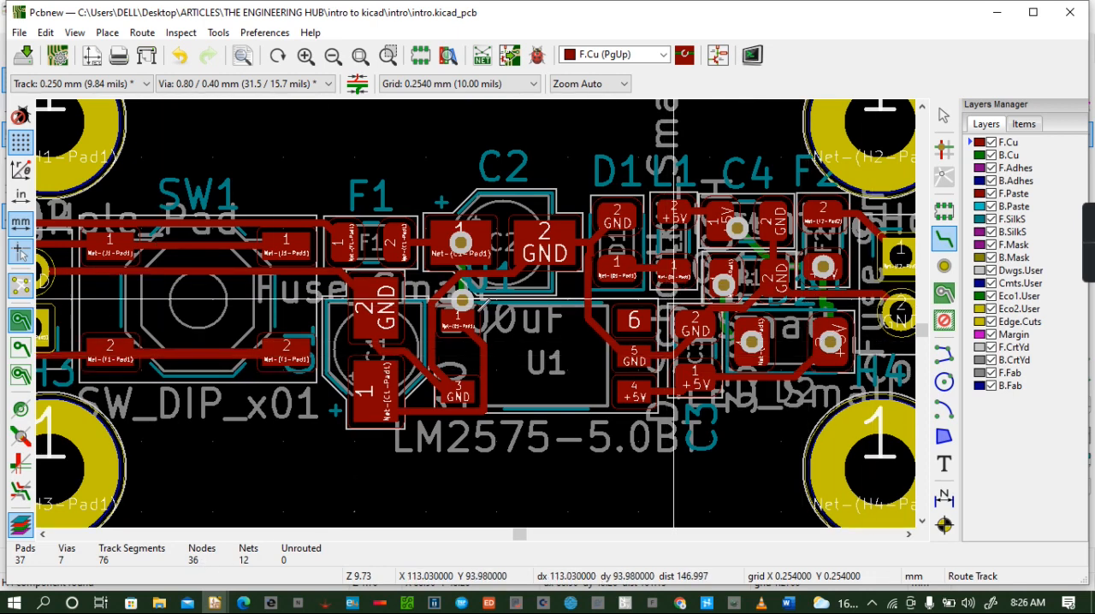
- Examine the complete routed board layout from J1 to J2 with all four mounting holes in view
scroll(667, 291, down, 2)
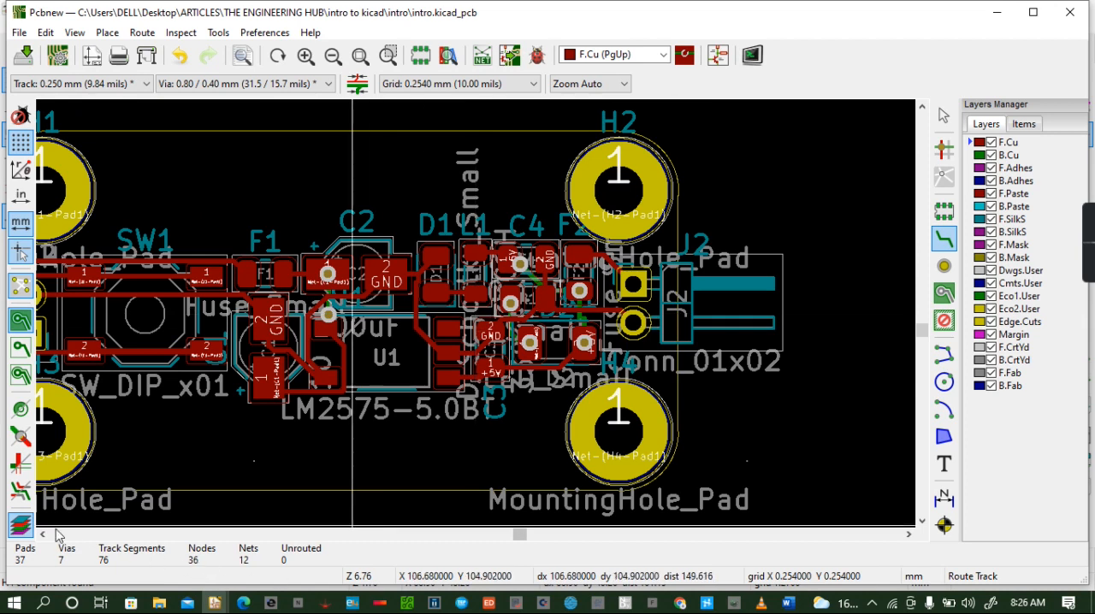
click(44, 536)
click(44, 535)
click(44, 536)
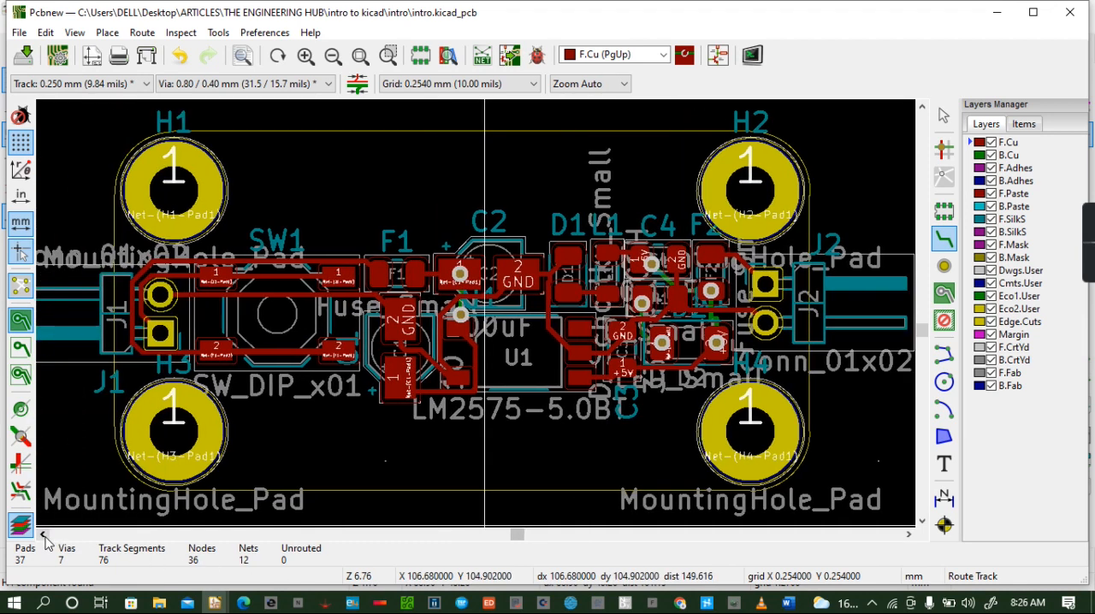
scroll(487, 524, down, 1)
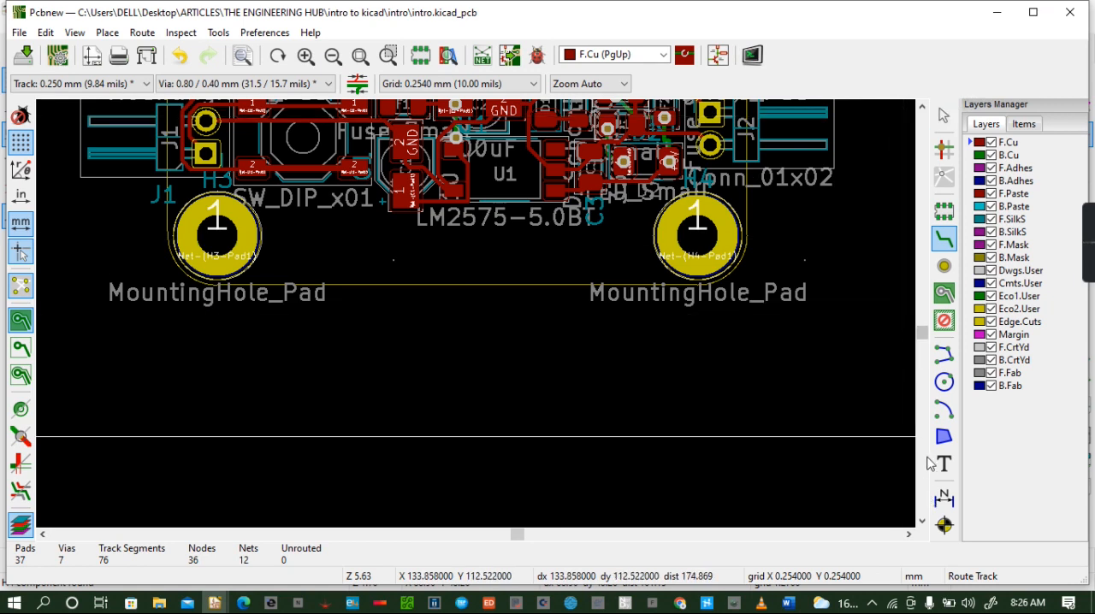
click(922, 108)
click(923, 108)
click(923, 108)
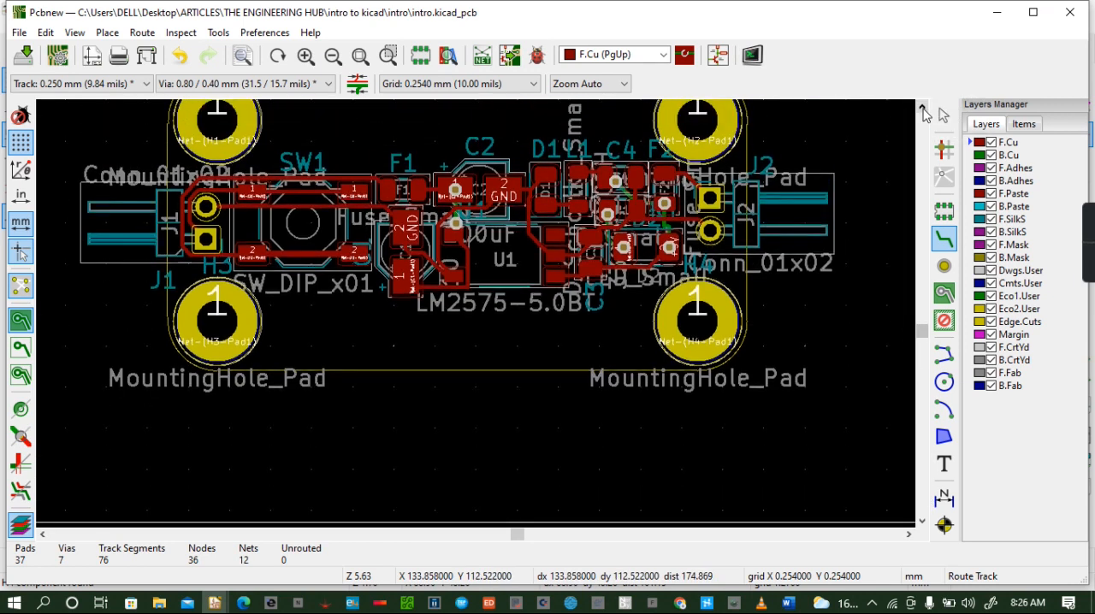
click(922, 108)
click(922, 108)
click(923, 108)
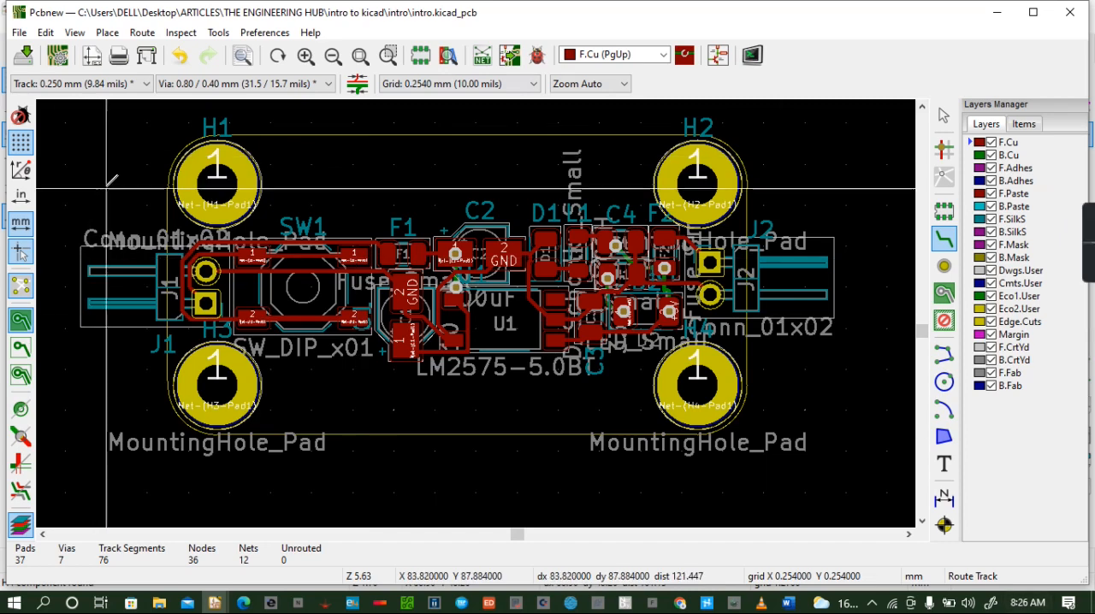
- Inspect the board's component side and underside in the 3D viewer, and return to the layout
click(76, 33)
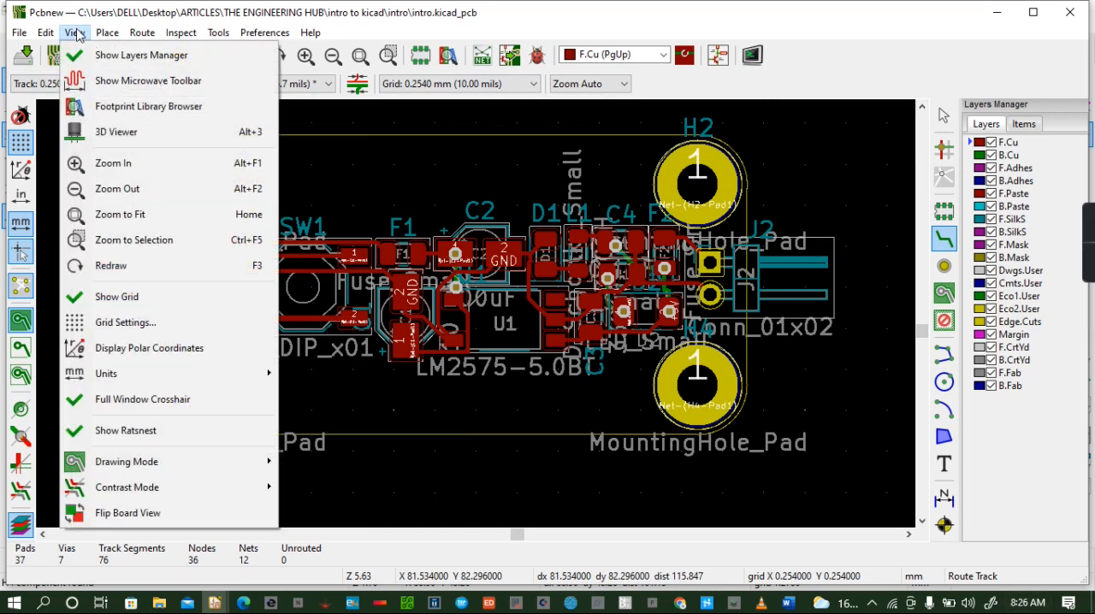
click(117, 132)
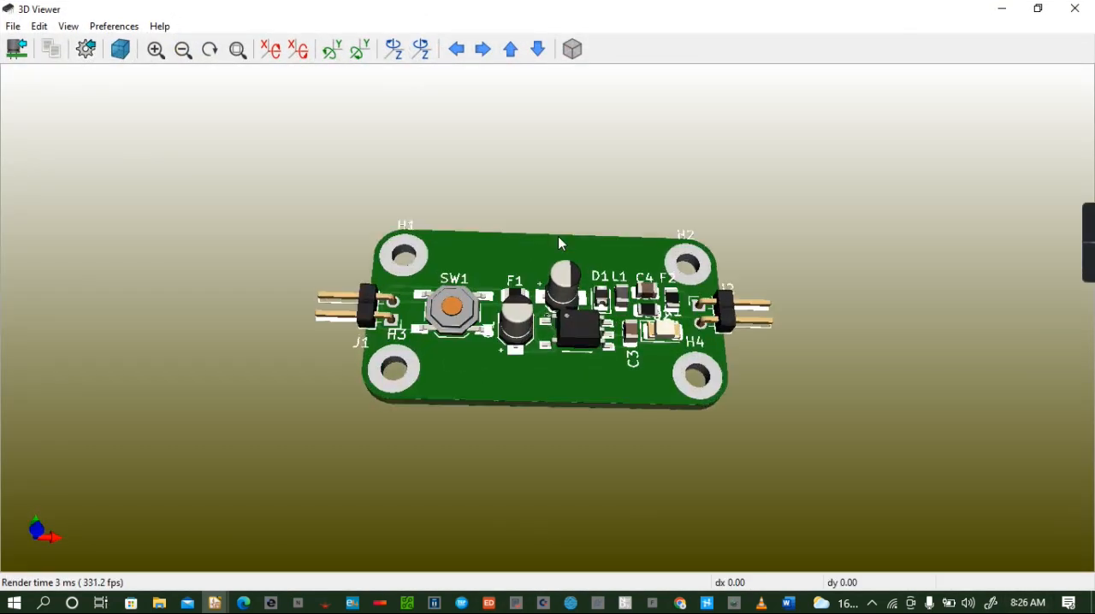
scroll(558, 244, up, 2)
drag(558, 304, 567, 377)
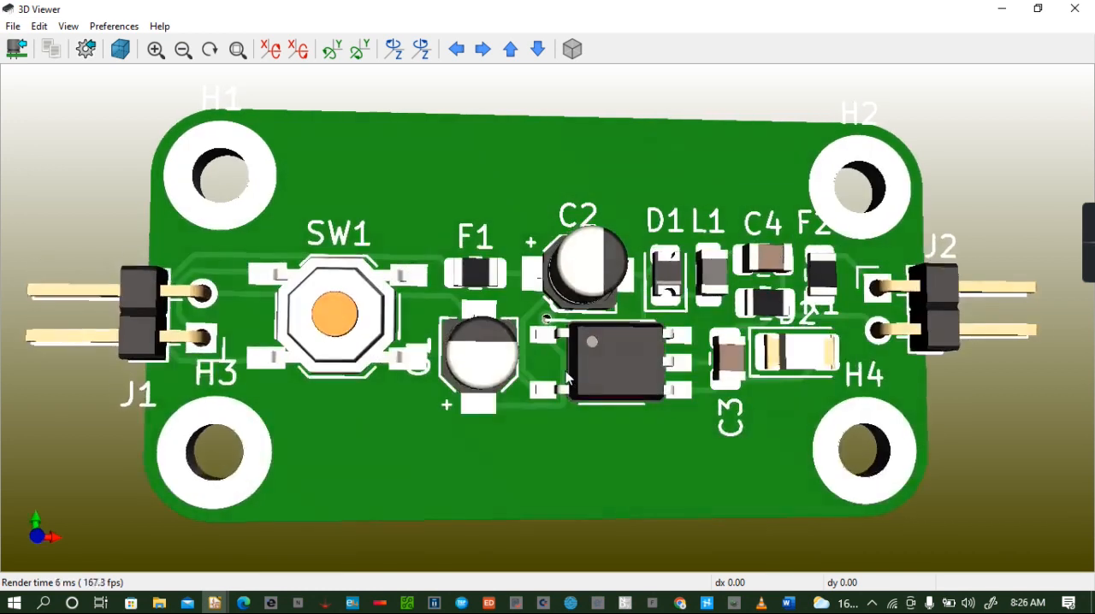
drag(580, 423, 551, 396)
drag(503, 317, 144, 216)
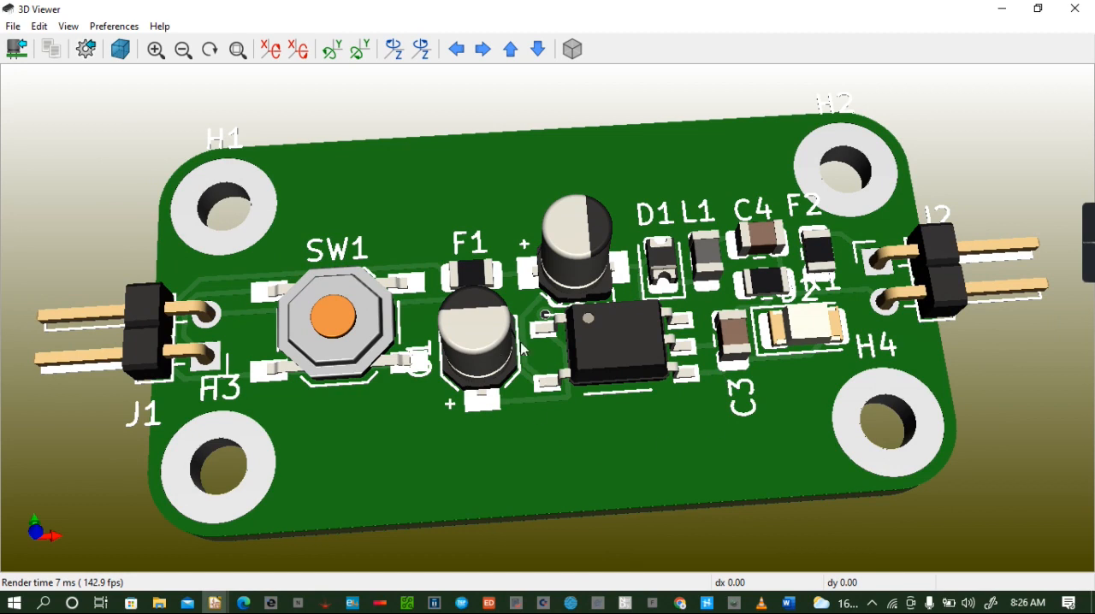
drag(698, 494, 689, 373)
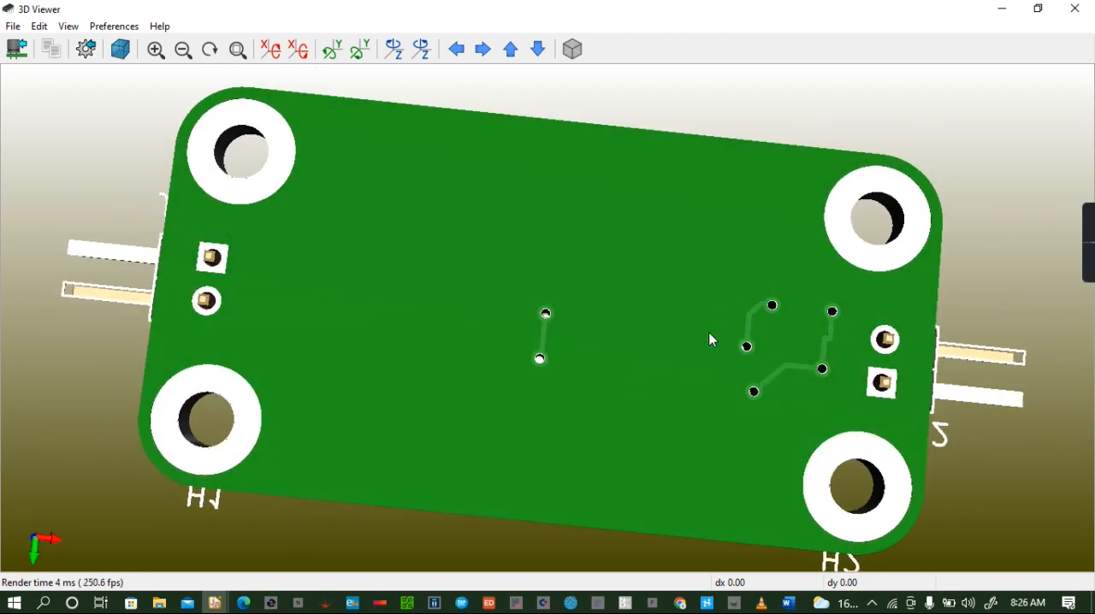
drag(490, 196, 649, 437)
drag(514, 261, 479, 246)
drag(621, 281, 686, 201)
click(1080, 9)
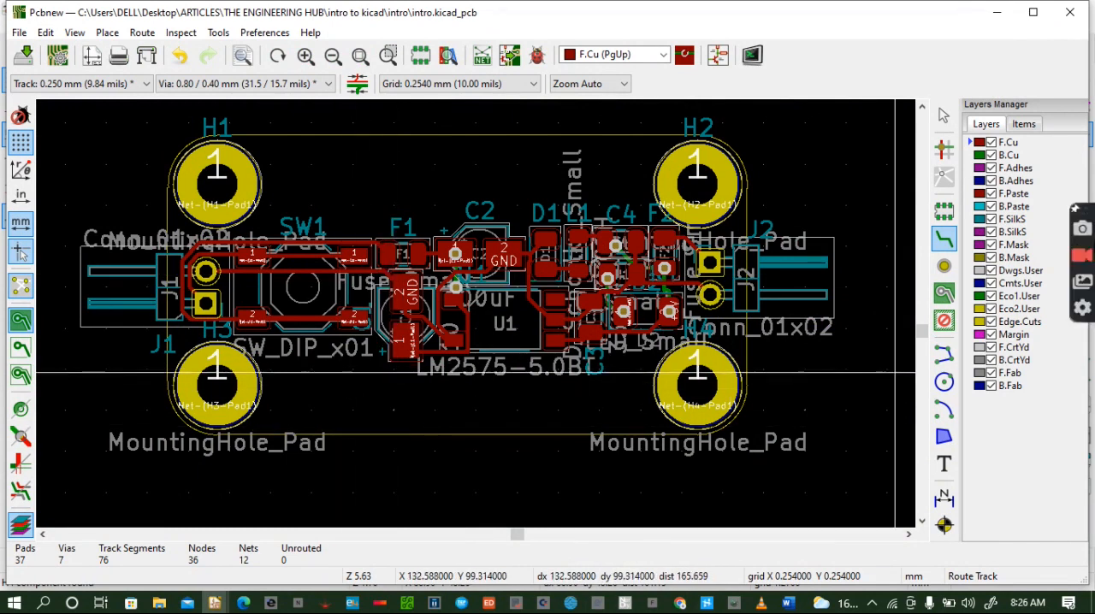
- Add the text "5V POWER SUPPLY SYSTEM" on F.Cu, placed above the components between H1 and H2
click(944, 473)
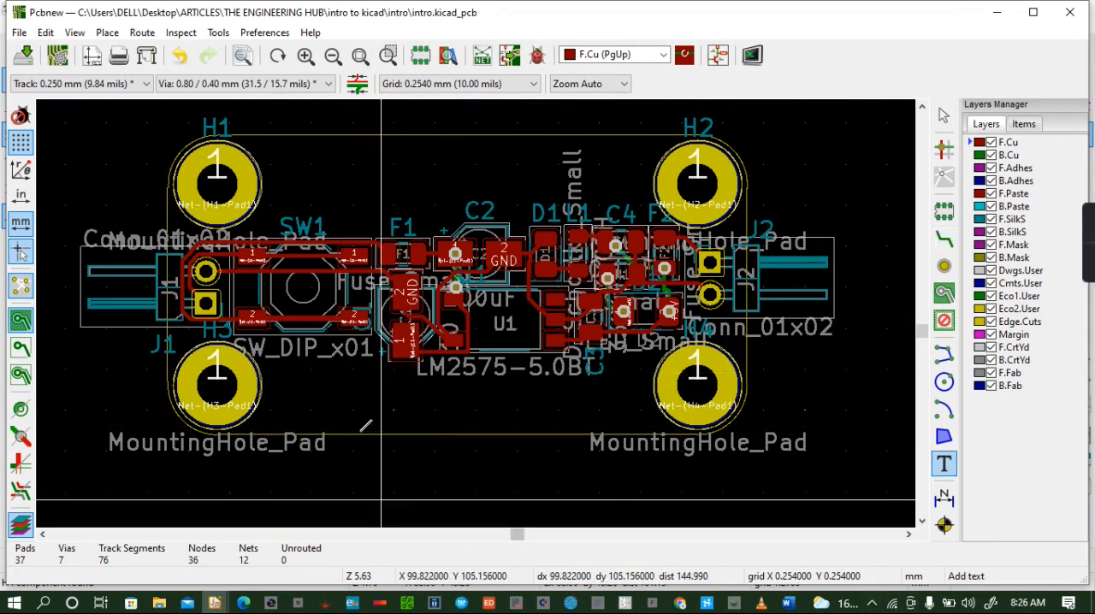
click(345, 168)
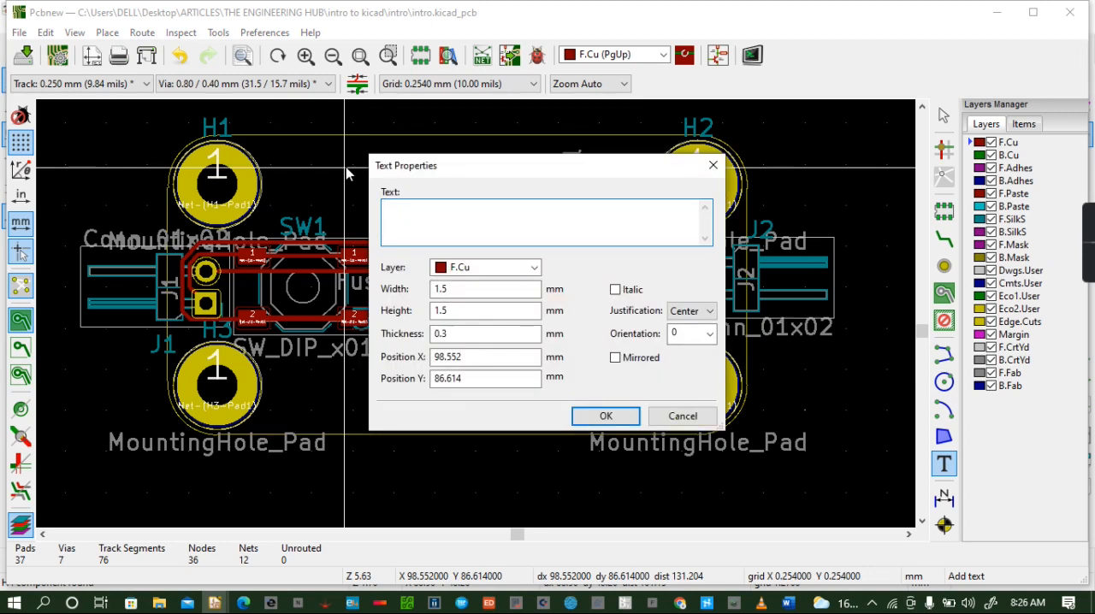
text(5V POWER SUPPLY SYSTEM)
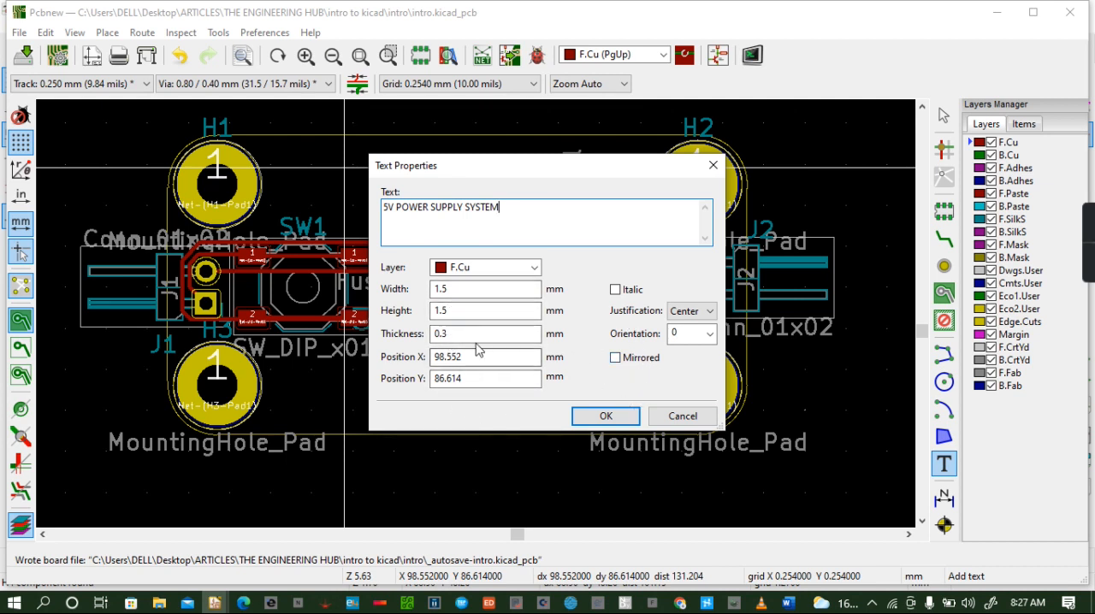
click(621, 419)
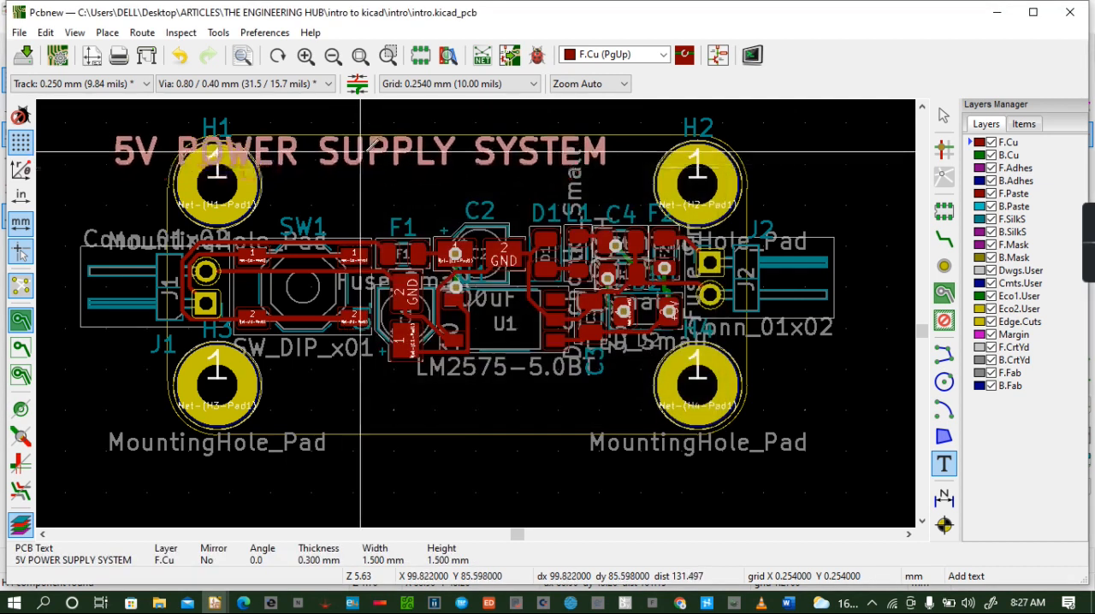
click(459, 157)
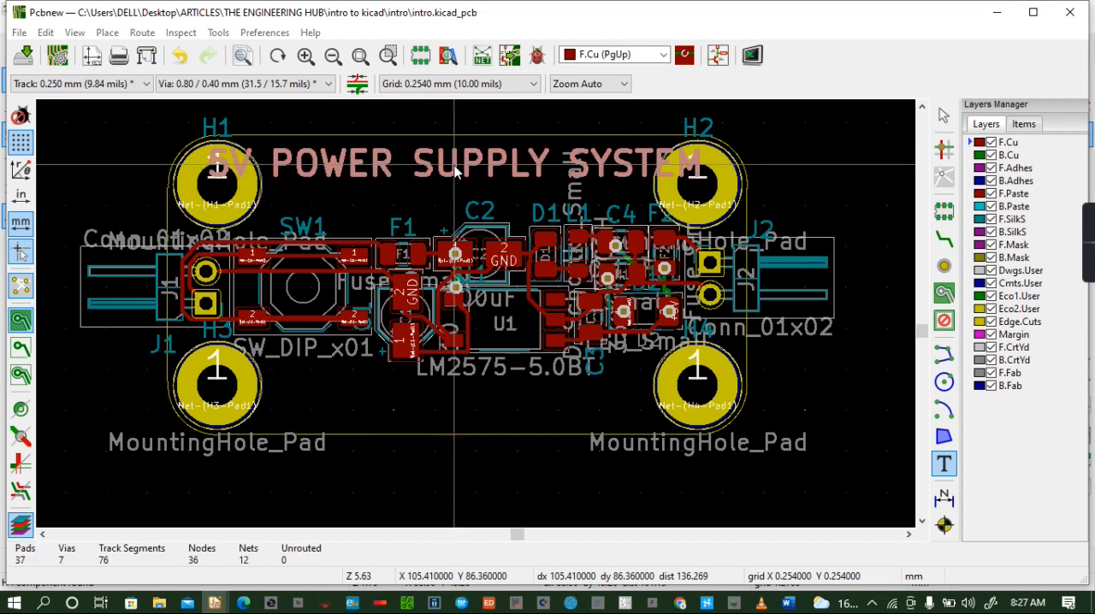
- Set the width and height of the "5V POWER SUPPLY SYSTEM" text to 1.2 mm
double_click(455, 171)
click(460, 291)
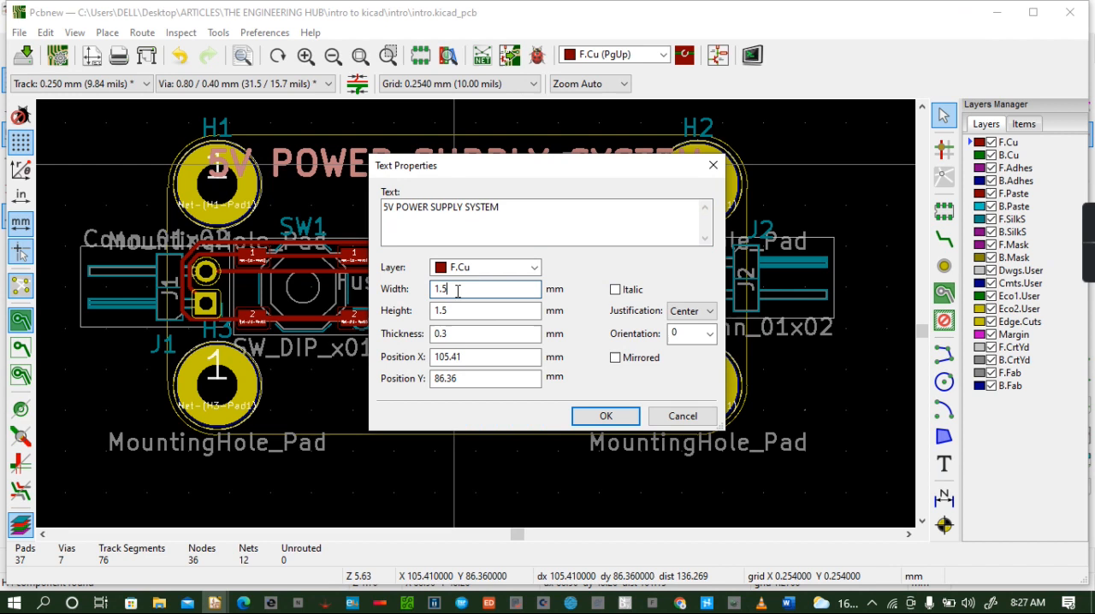
text(2)
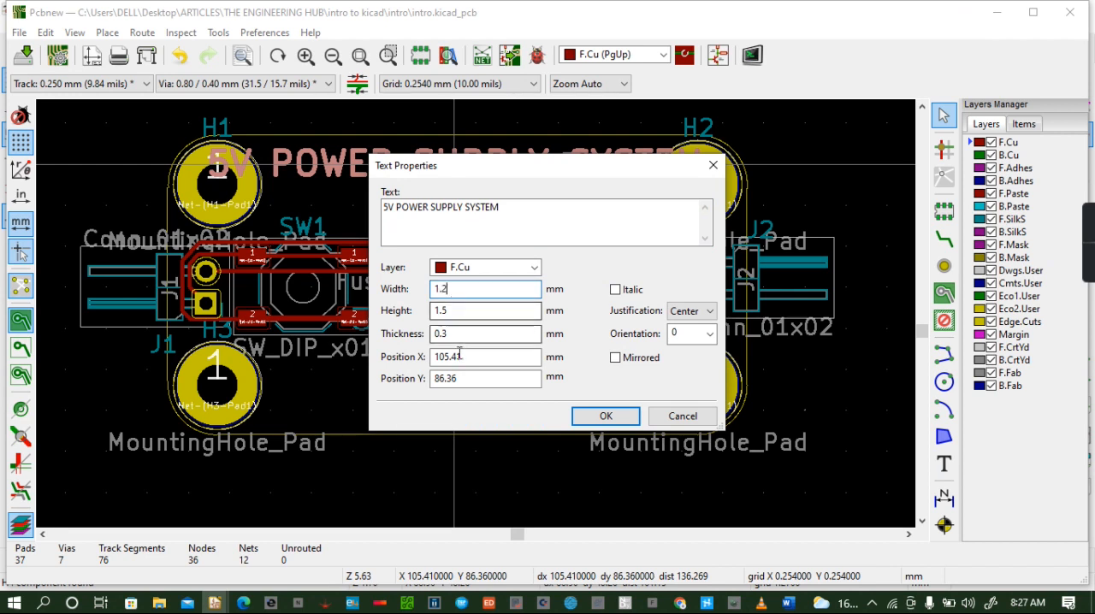
click(456, 313)
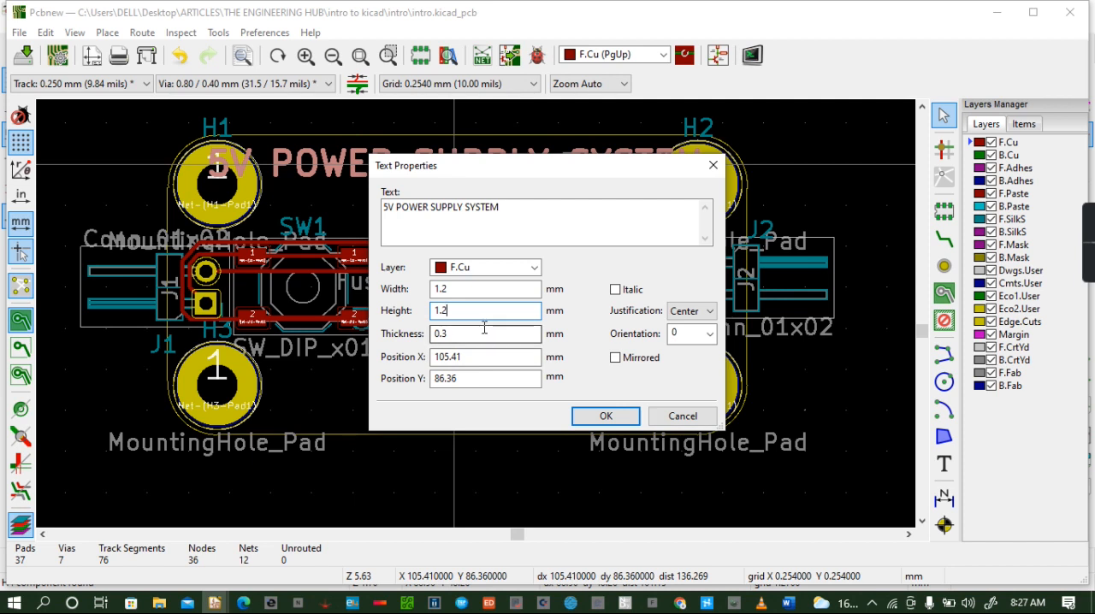
click(605, 417)
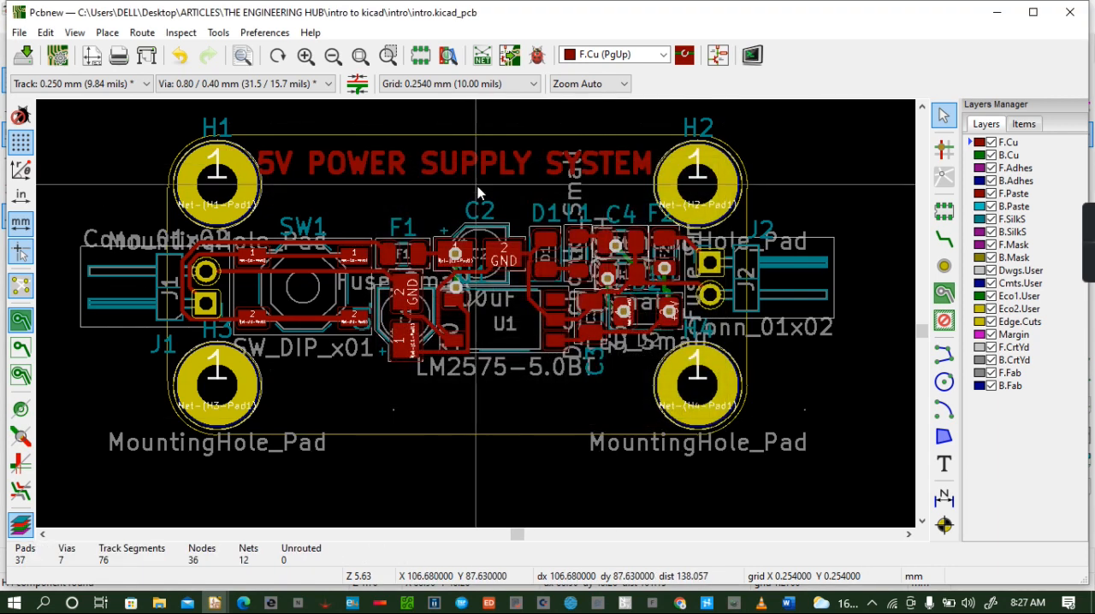
- Set the width and height of the "5V POWER SUPPLY SYSTEM" text to 1.1 mm, accepting the clamped thickness
click(470, 162)
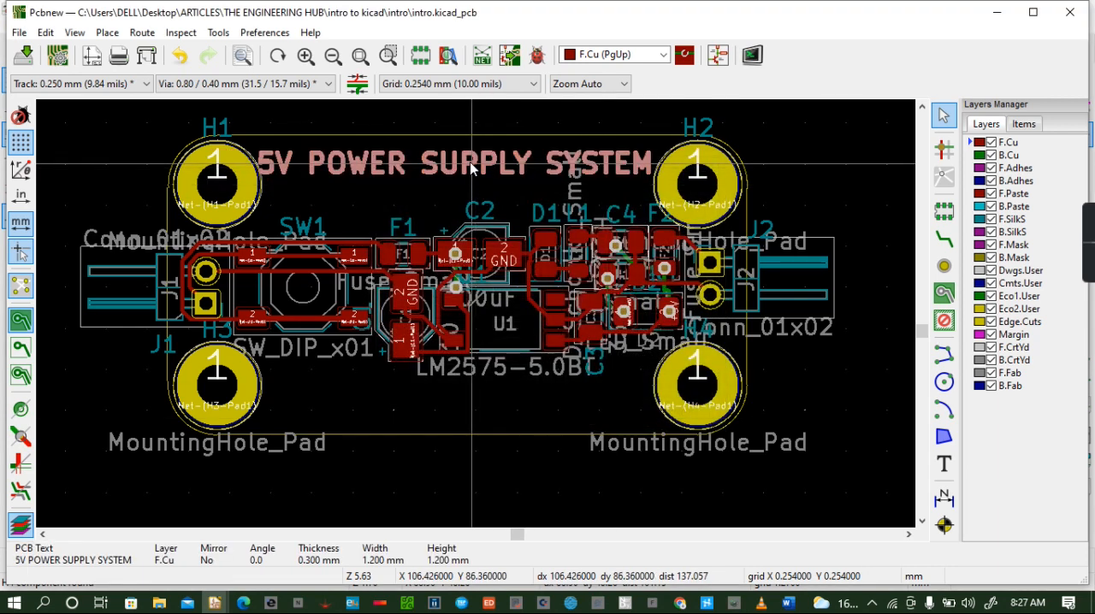
key(e)
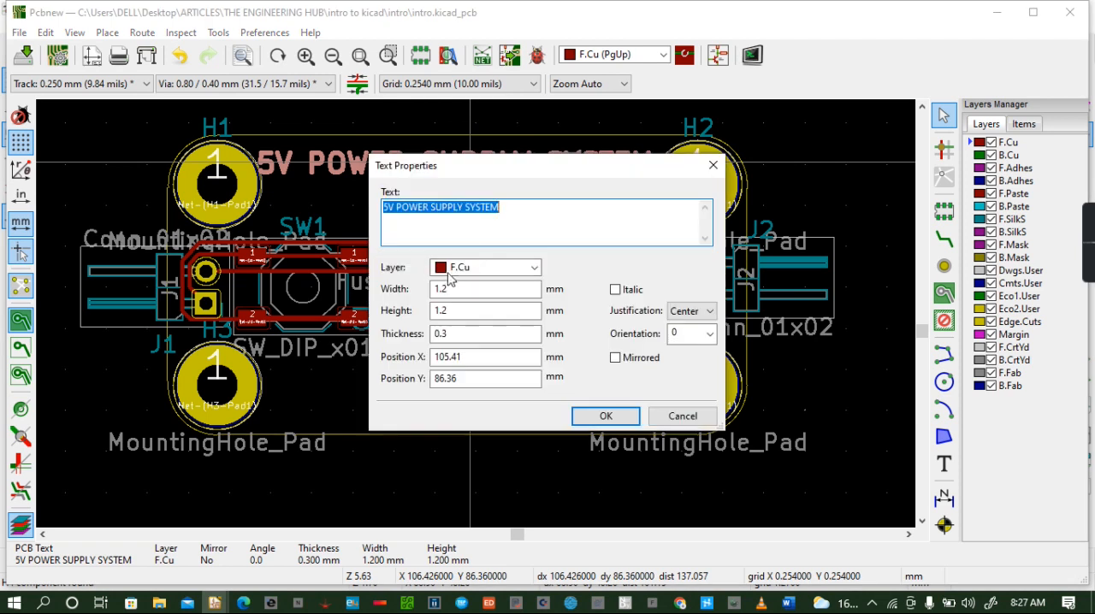
click(452, 288)
text(1)
click(454, 311)
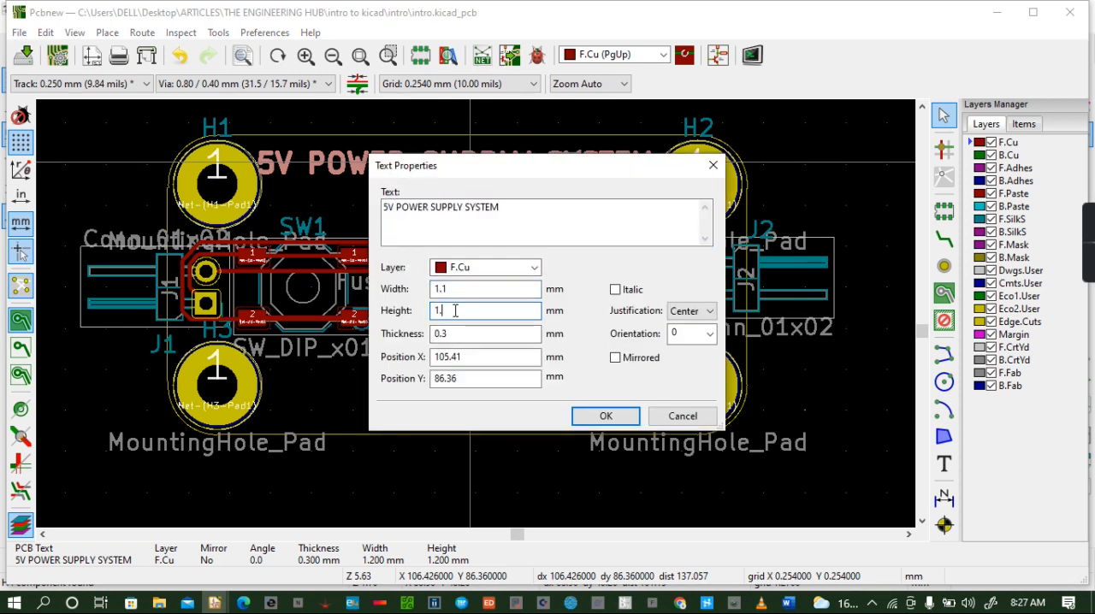
text(1)
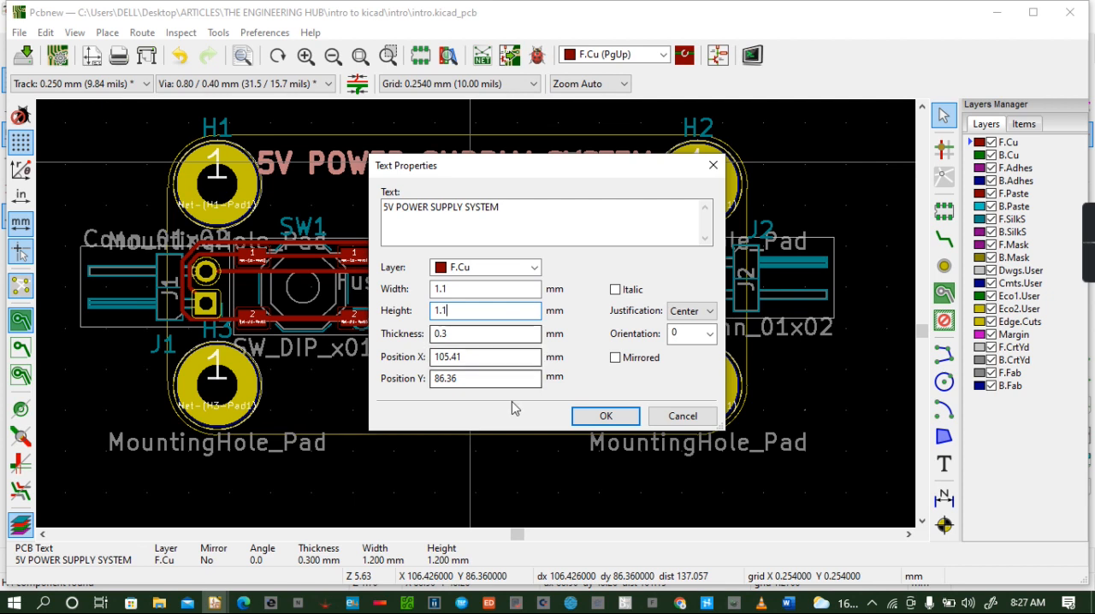
click(602, 417)
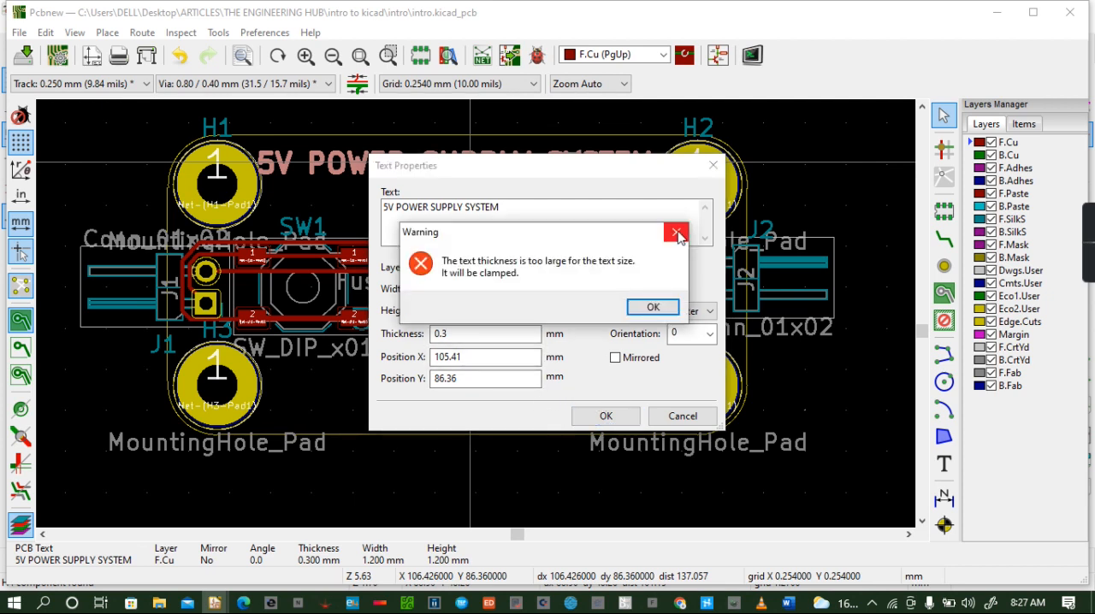
click(676, 232)
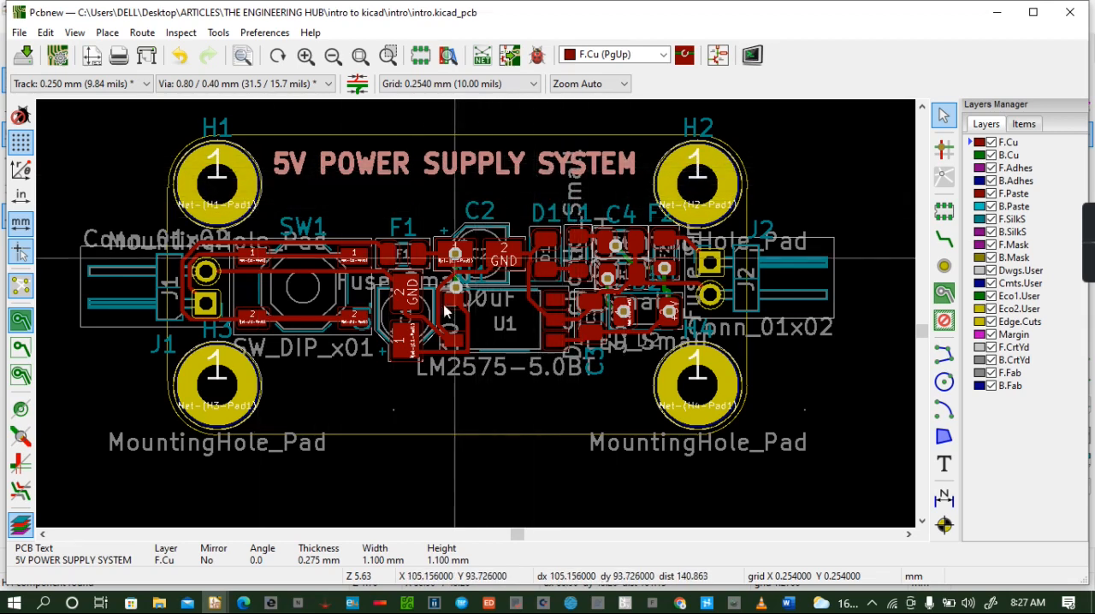
click(493, 423)
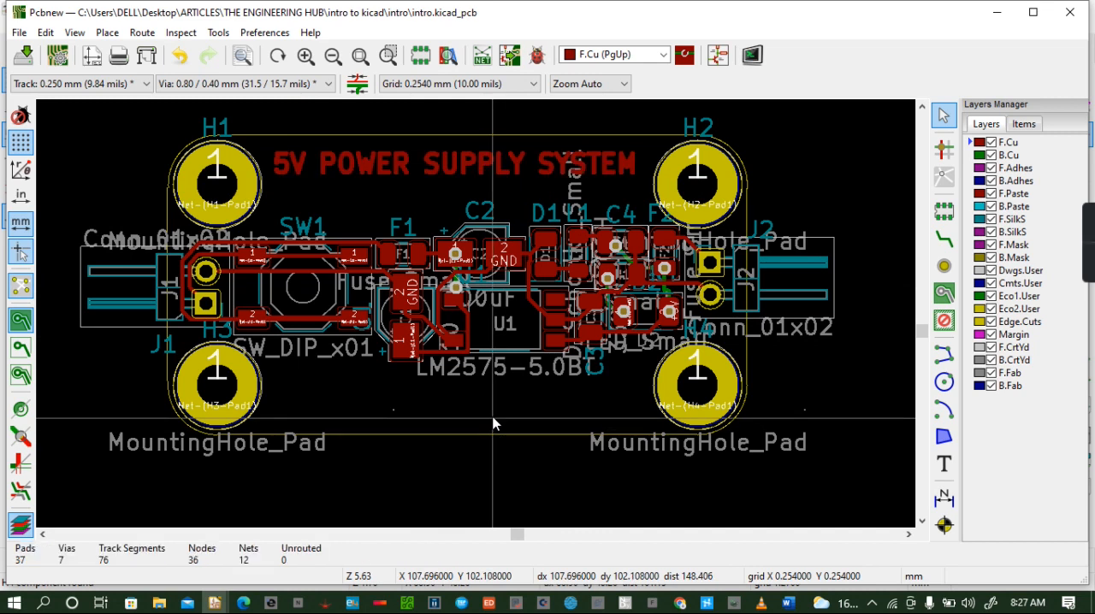
- Add the designer's name followed by "DESIGNS" as F.Cu text, 0.9 mm wide and high, below the components between H3 and H4
click(943, 464)
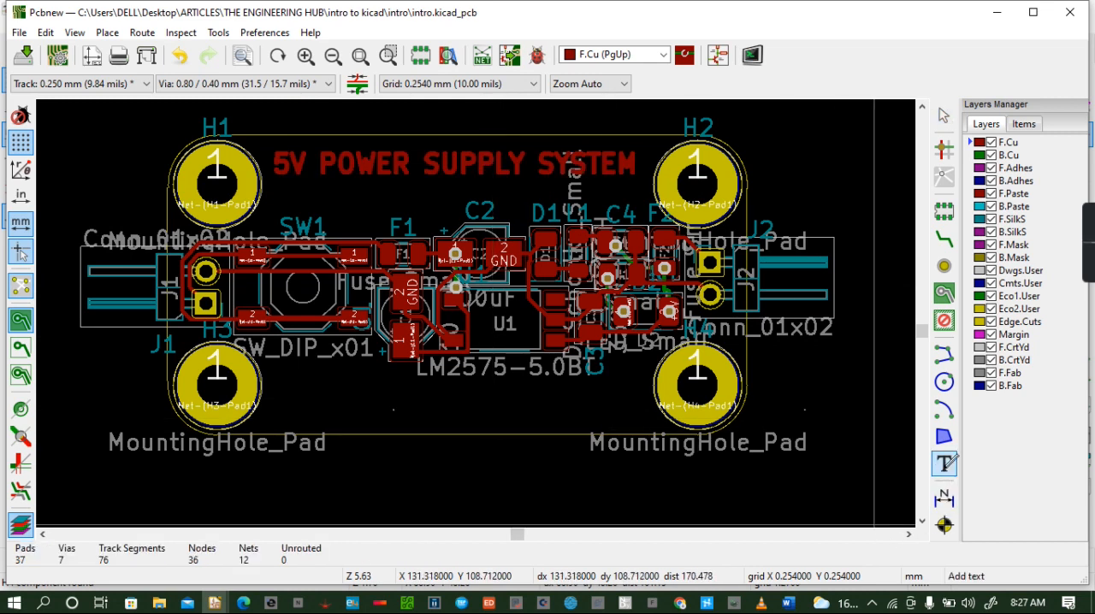
click(451, 393)
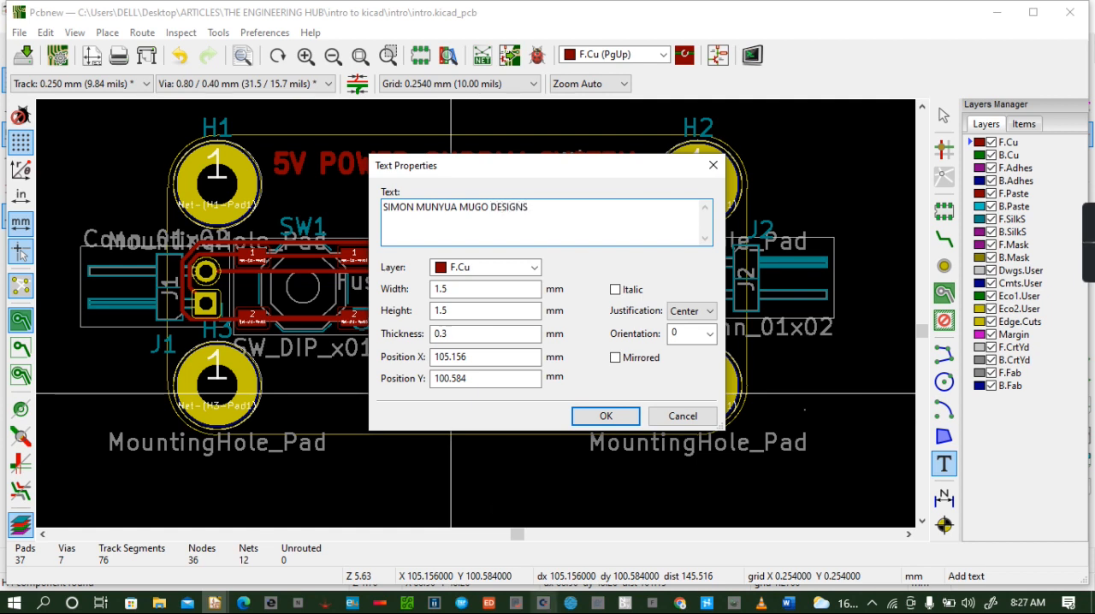
click(464, 289)
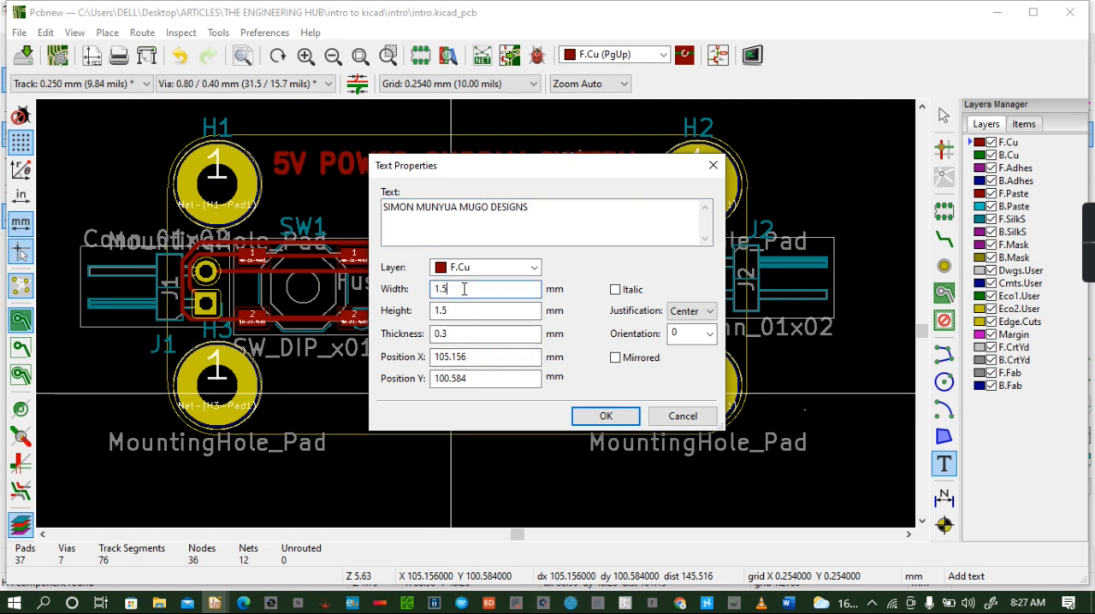
key(BackSpace)
key(BackSpace)
text(0.3)
text(9)
click(460, 311)
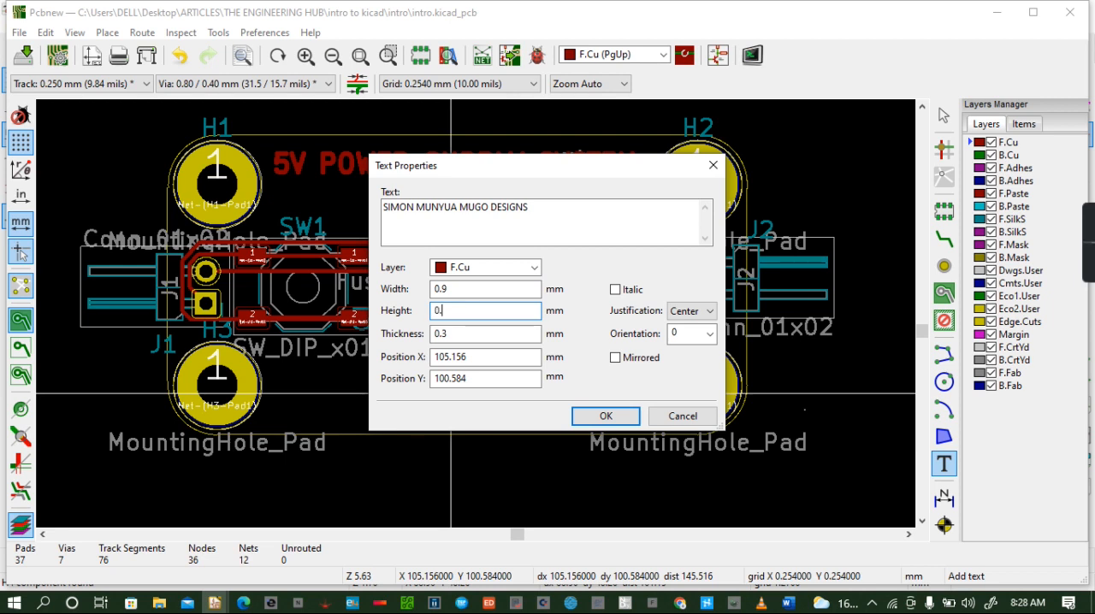
click(609, 417)
click(650, 308)
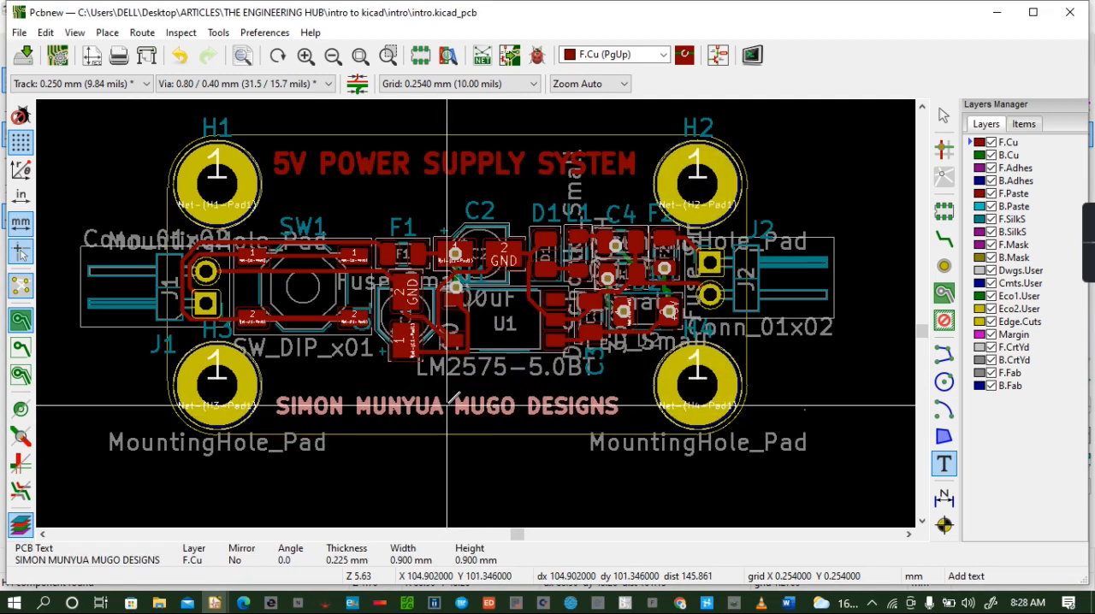
click(464, 406)
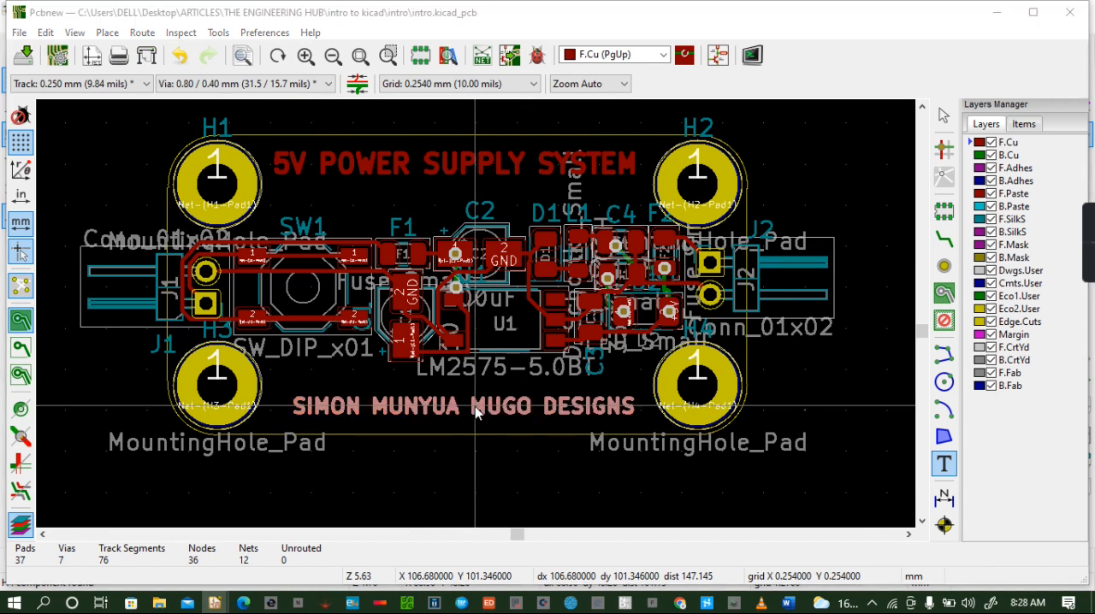
- Make the designer text italic, set its width to 0.7 mm and reduce its height, accepting the clamped thickness
double_click(482, 399)
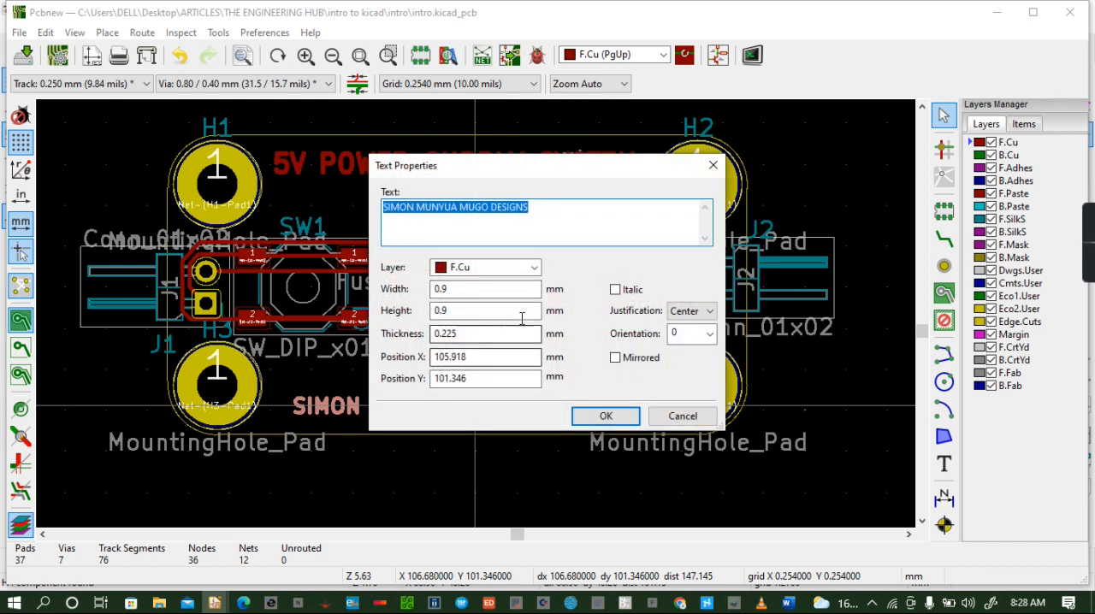
click(616, 292)
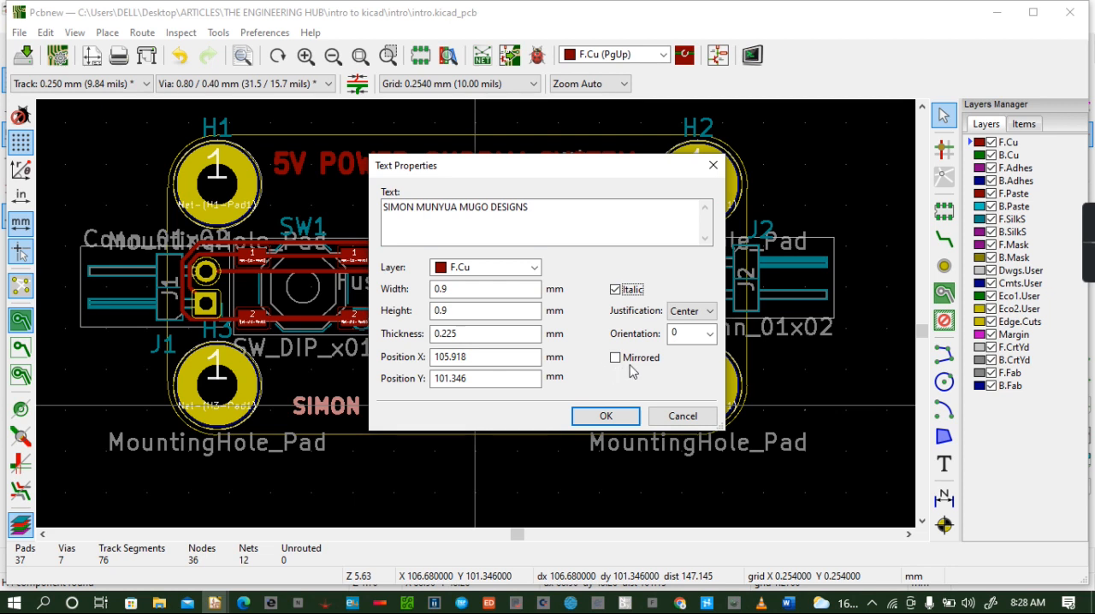
click(450, 289)
click(455, 286)
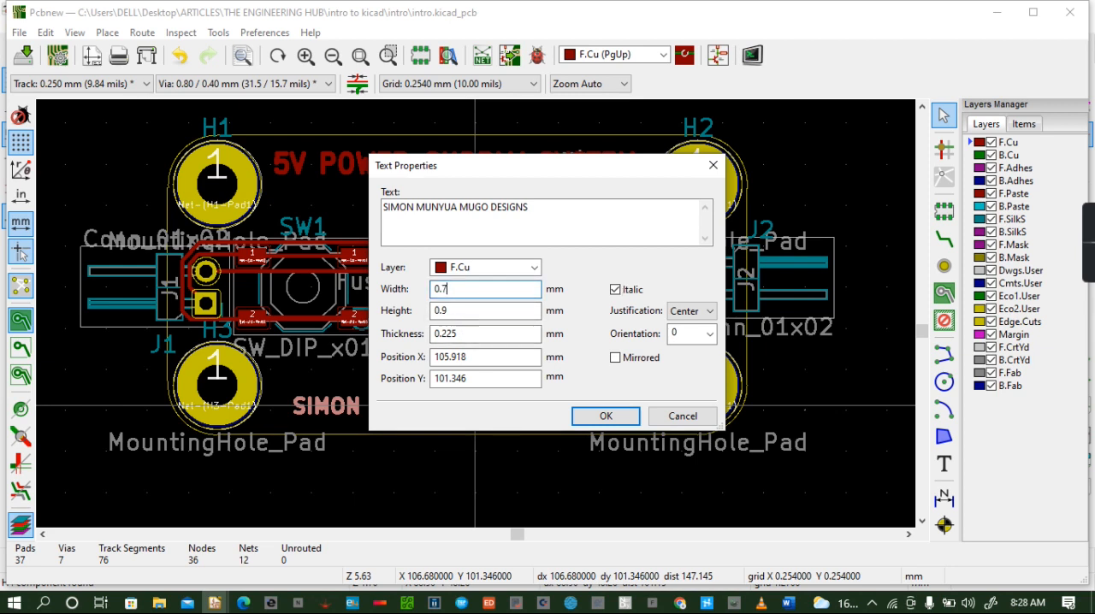
click(452, 312)
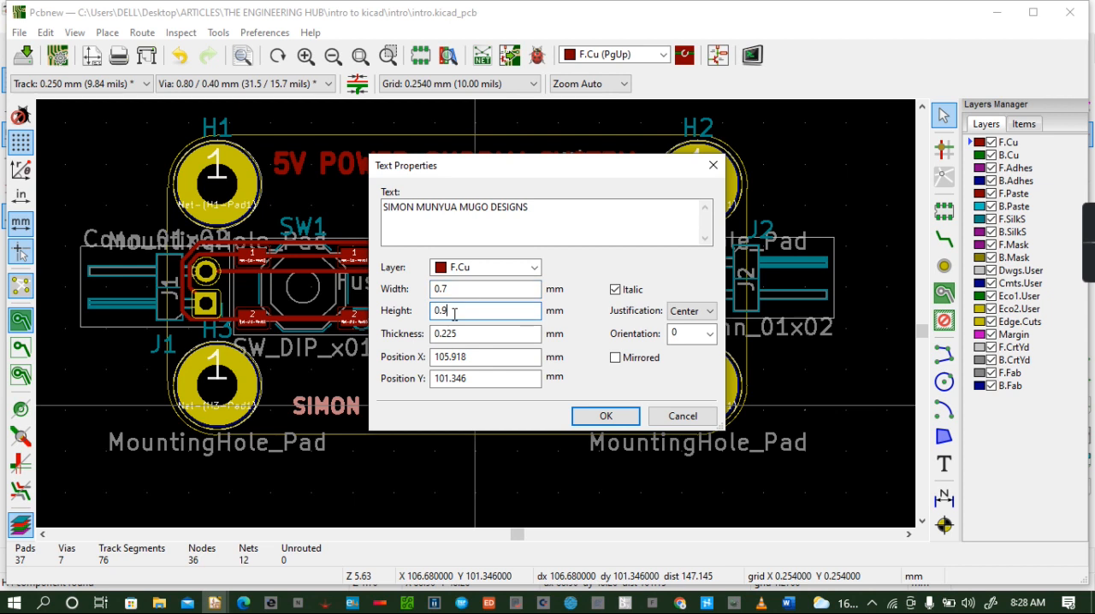
click(606, 416)
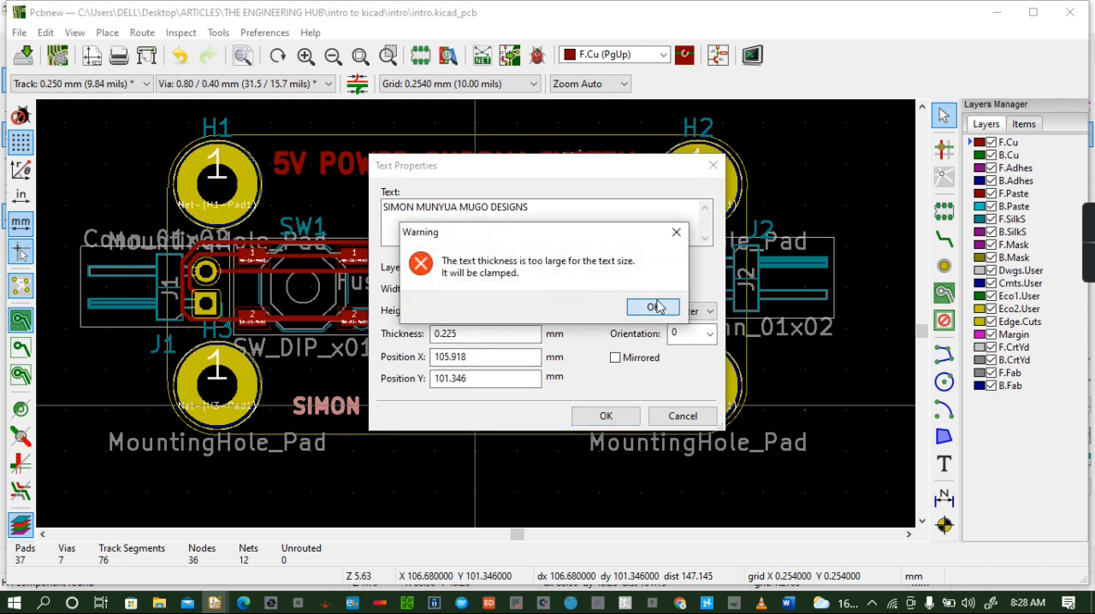
click(655, 308)
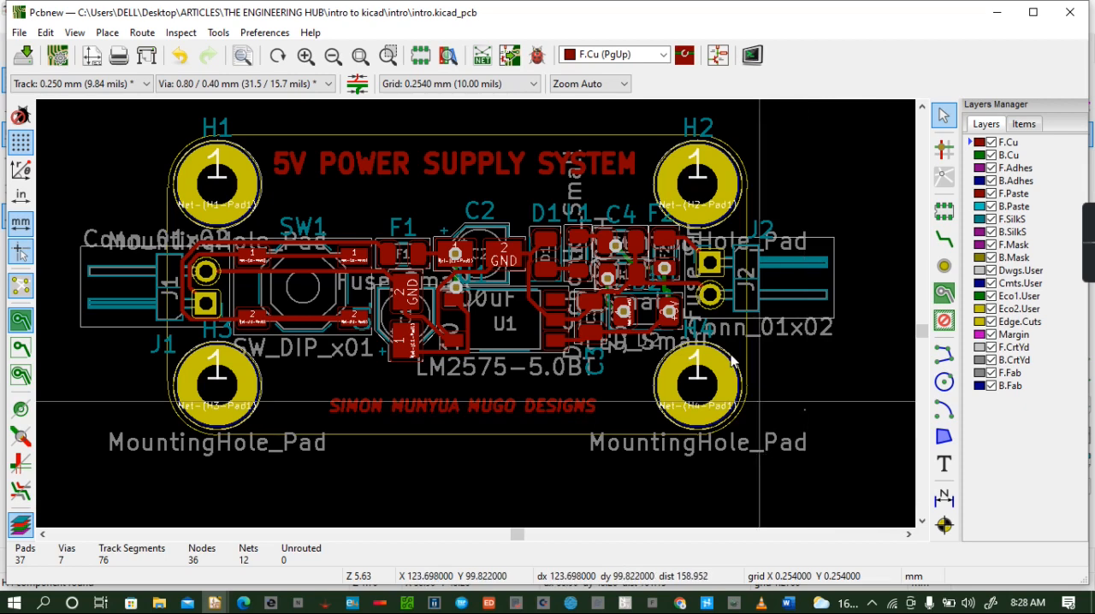
- Inspect the title and designer text on the board in the 3D viewer, and return to the layout
click(73, 34)
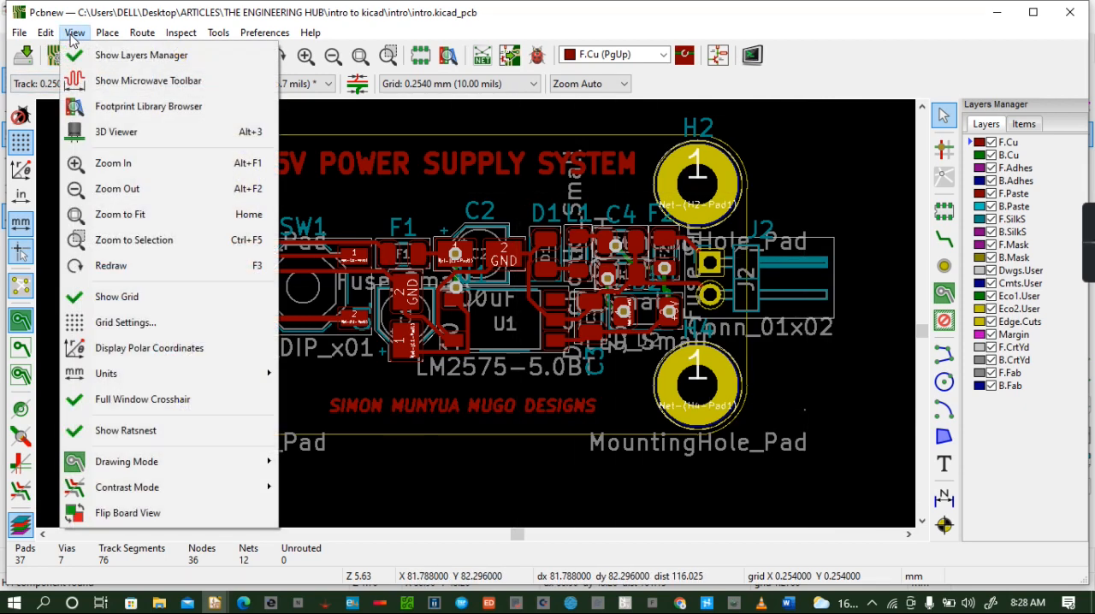
click(120, 134)
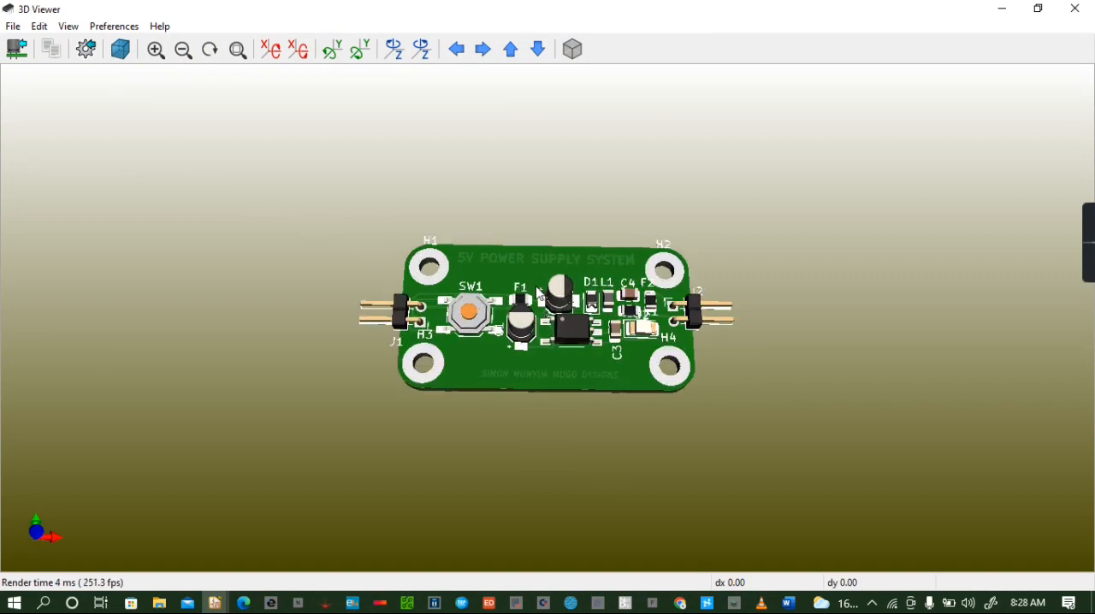
scroll(537, 293, up, 2)
drag(562, 338, 543, 273)
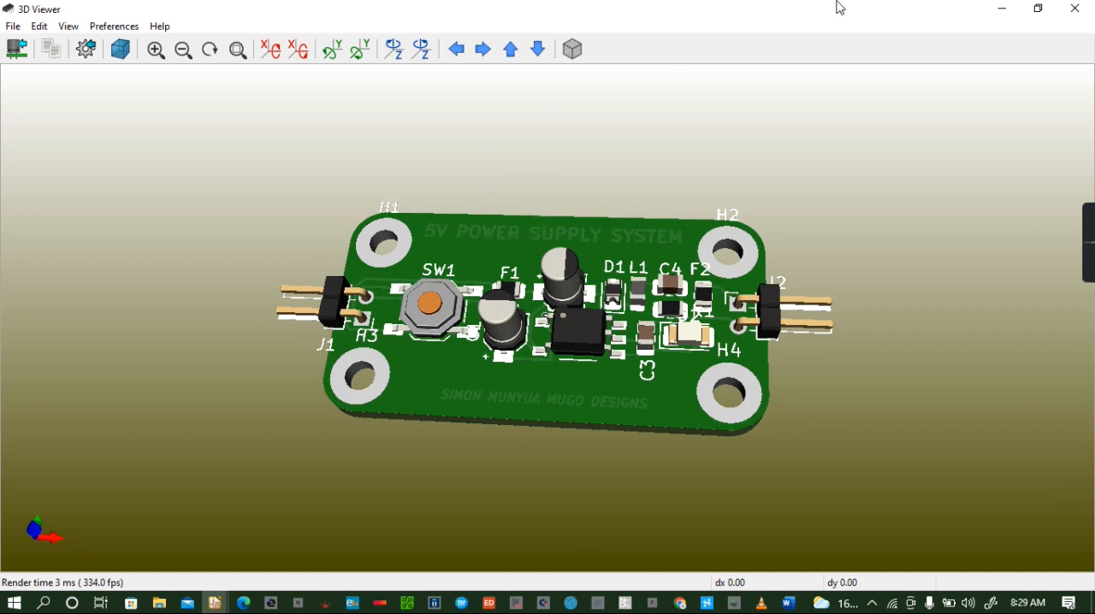
click(1074, 8)
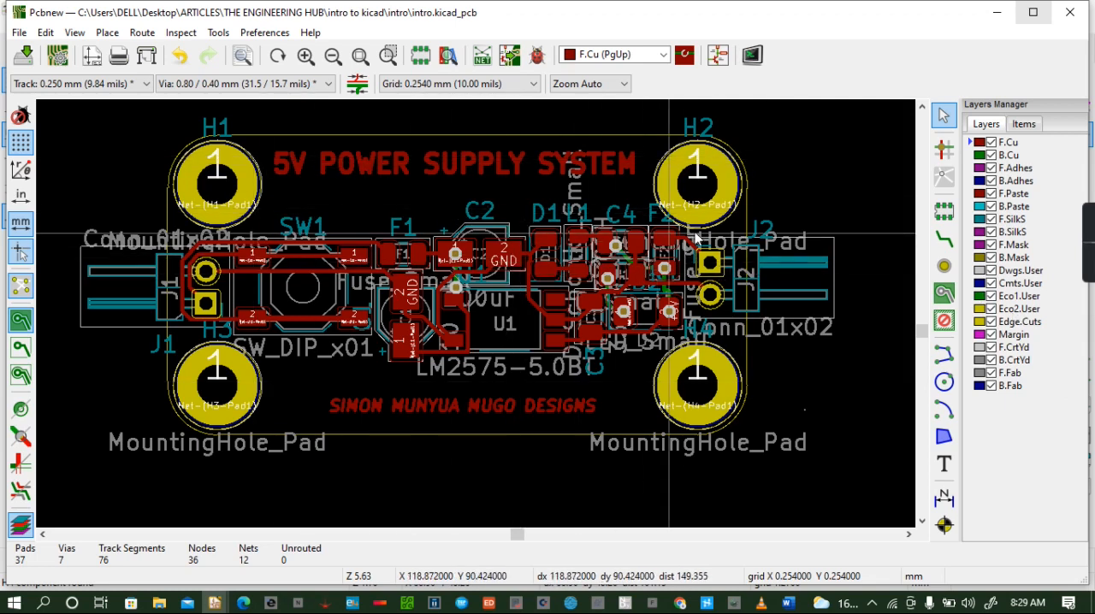
- Switch to the schematic in Eeschema and hide the Value field of mounting hole H1
click(721, 56)
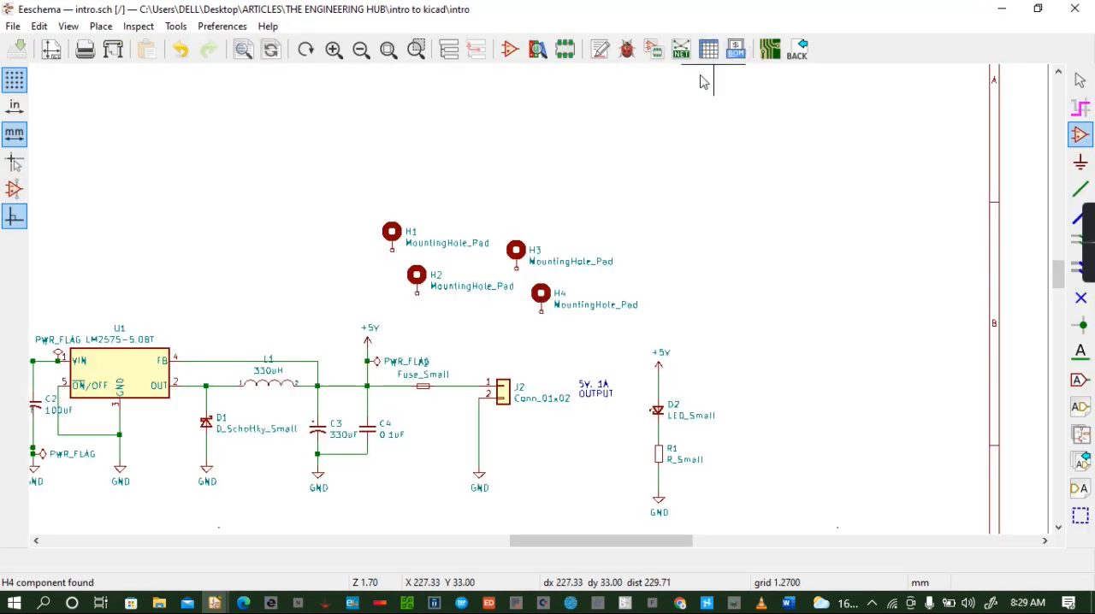
right_click(396, 242)
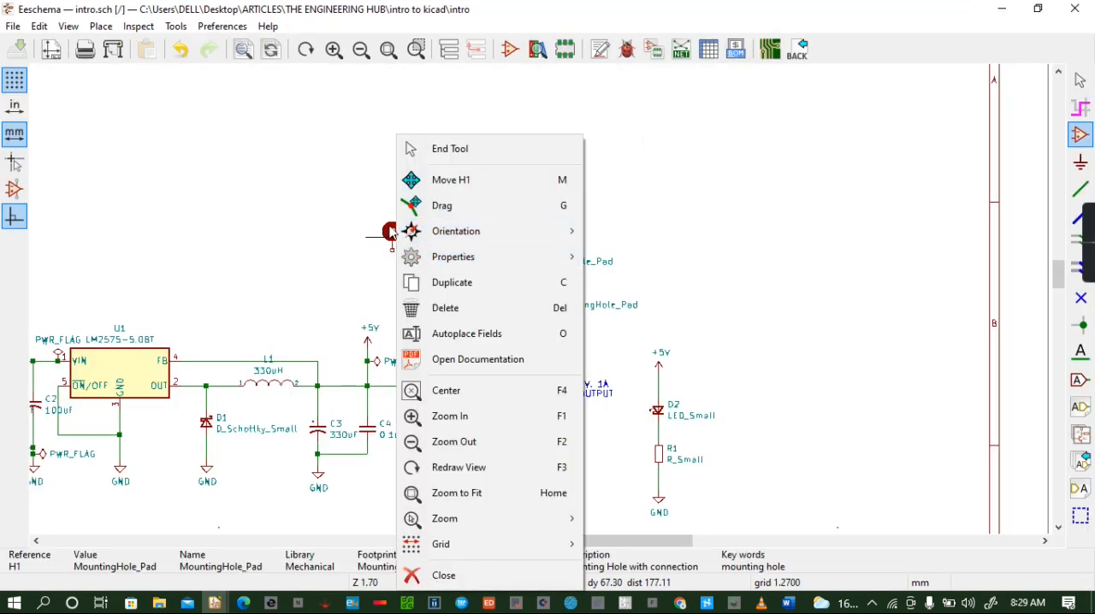
click(360, 239)
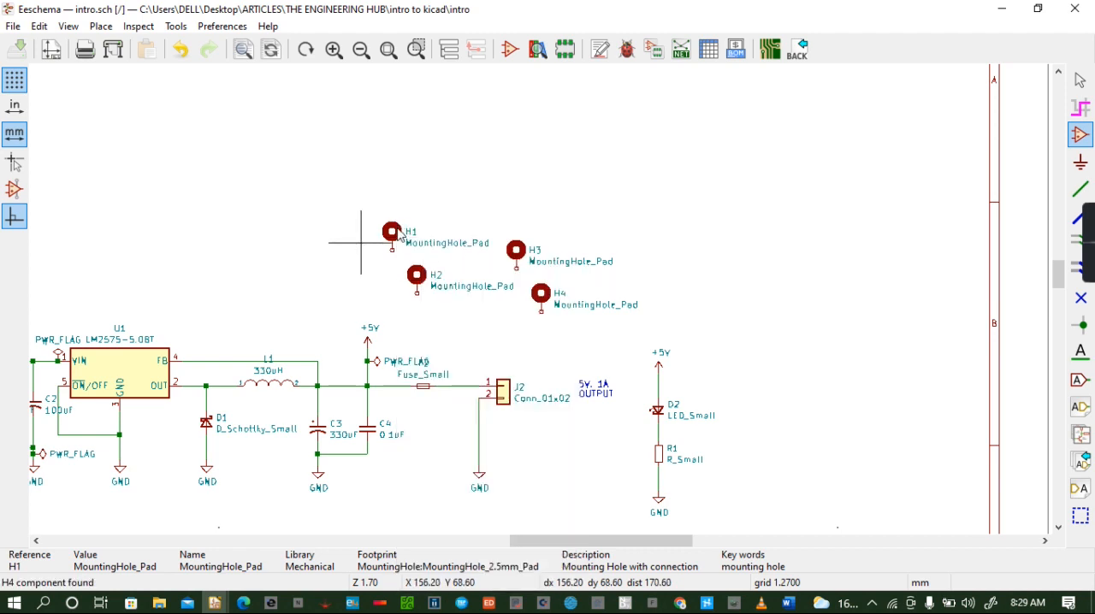
click(399, 236)
click(537, 82)
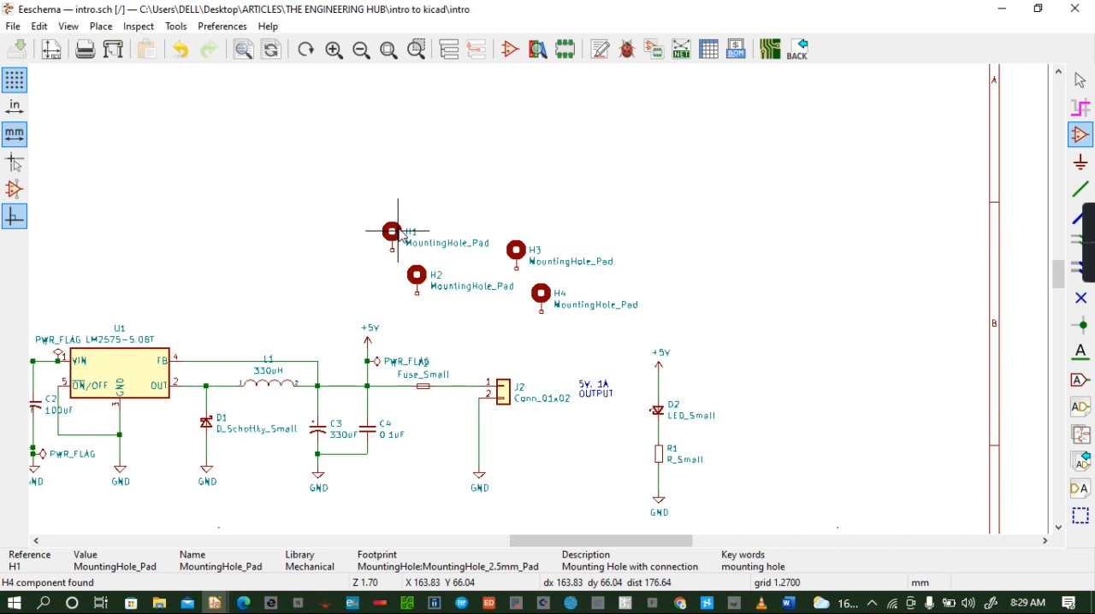
double_click(399, 233)
click(538, 204)
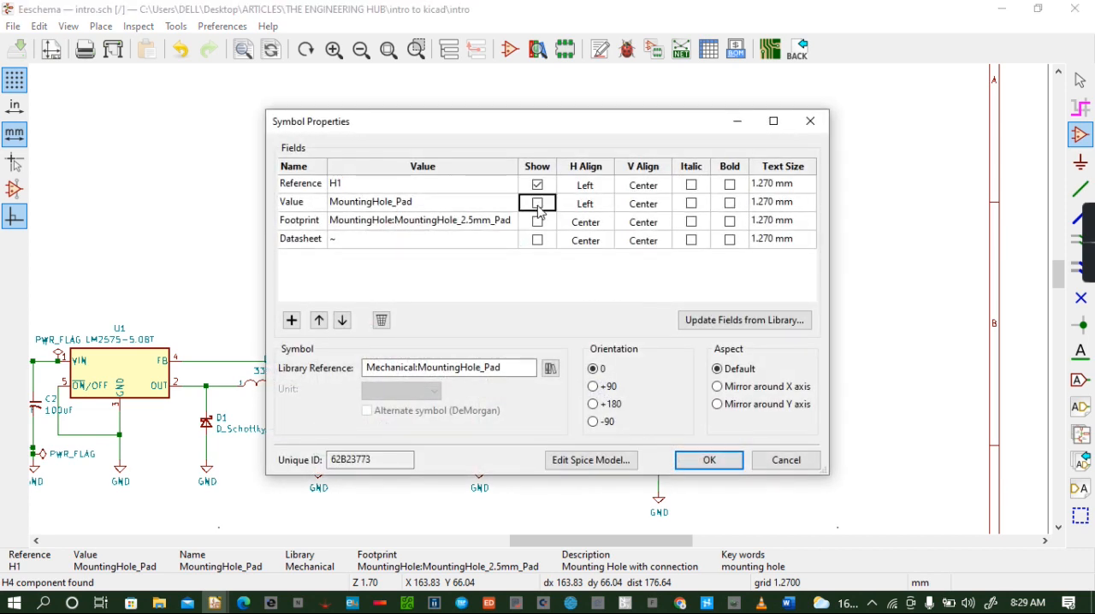
click(704, 460)
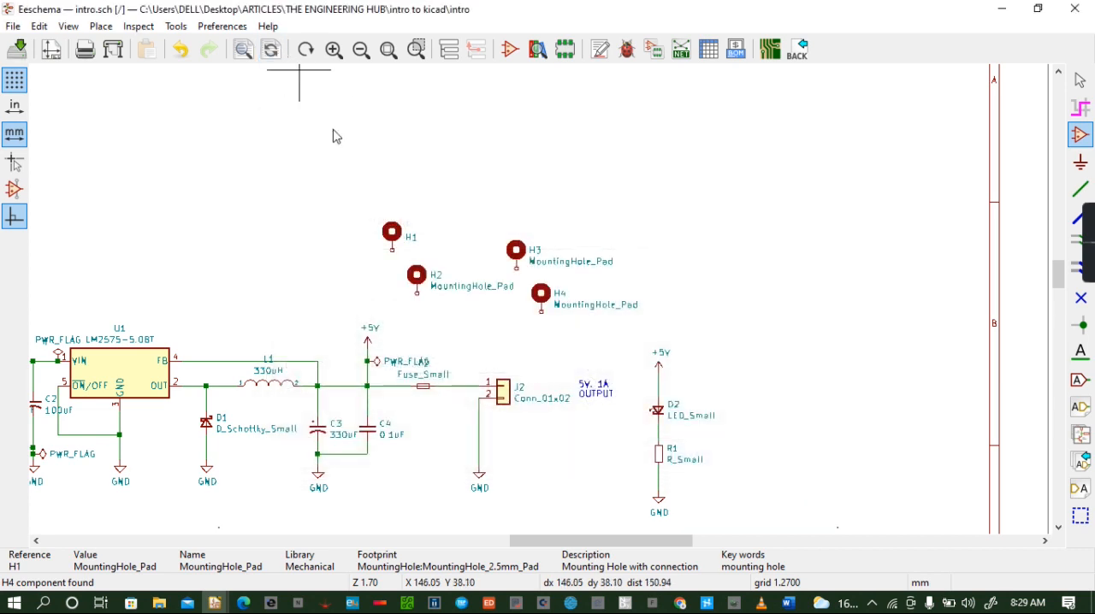
- Hide the Value fields of mounting holes H2, H3 and H4 in the schematic
double_click(419, 284)
click(537, 204)
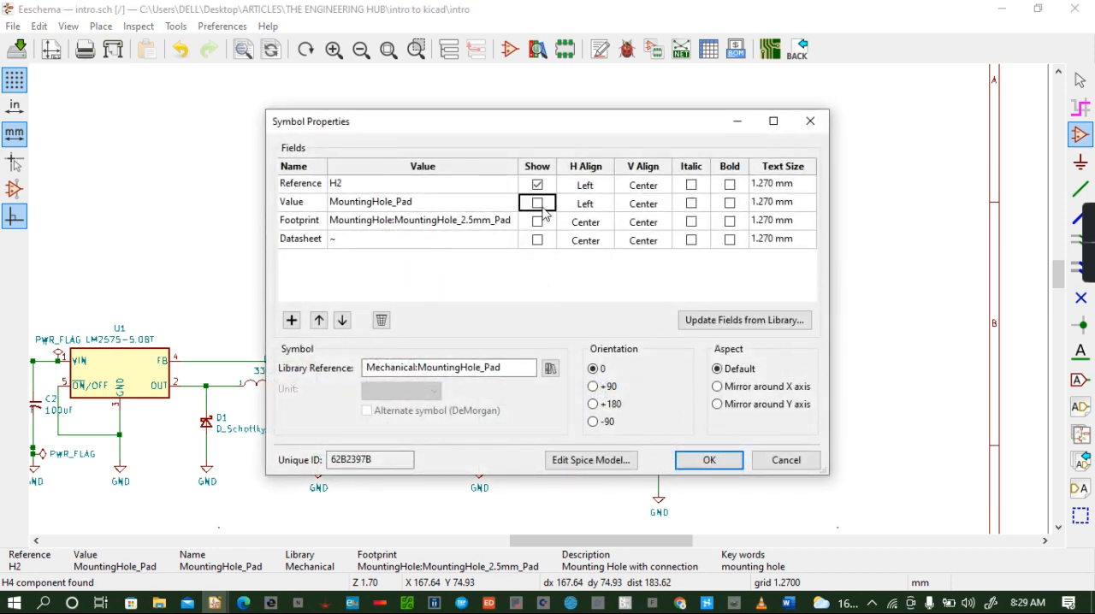
click(724, 461)
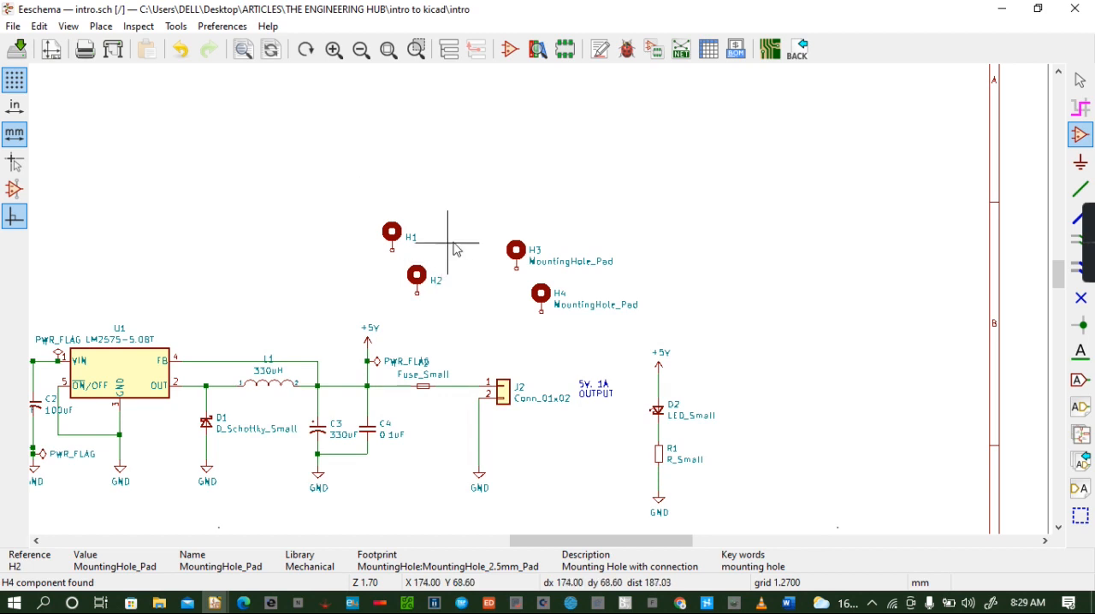
double_click(516, 250)
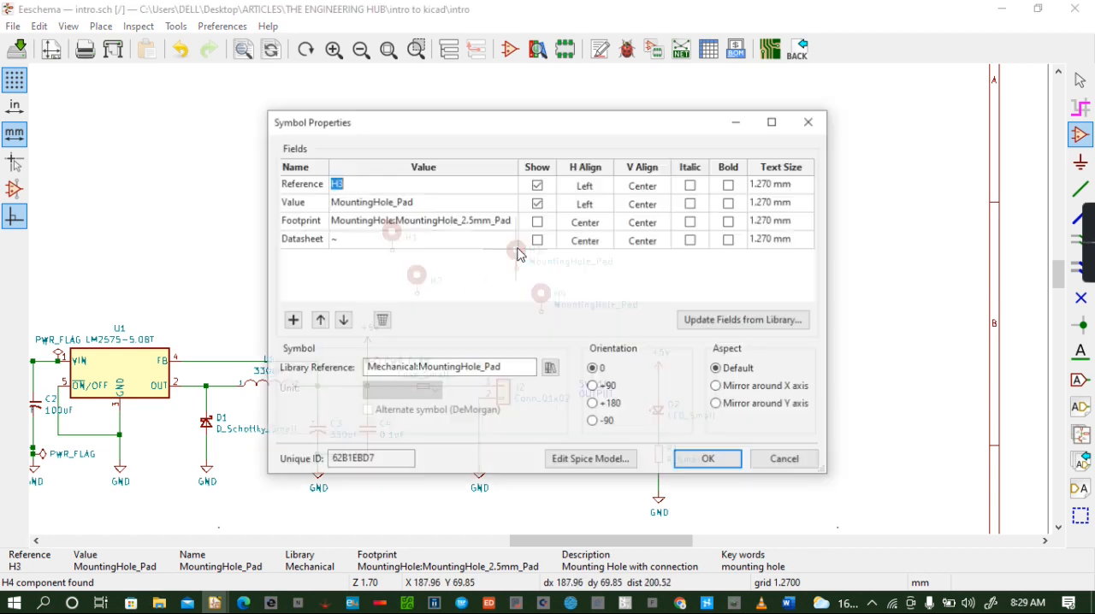
click(537, 204)
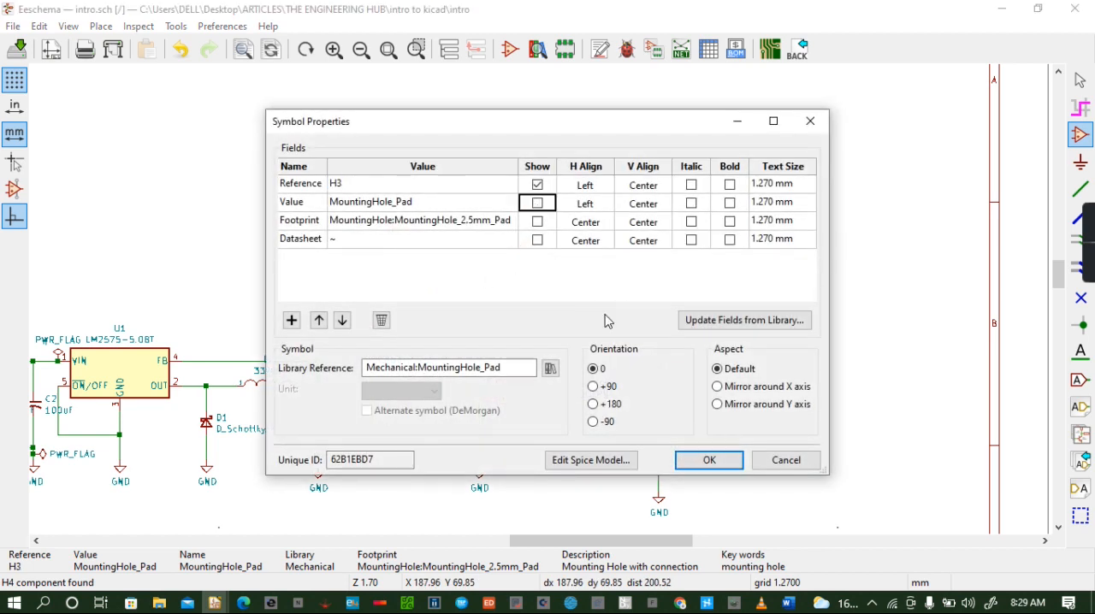
click(707, 460)
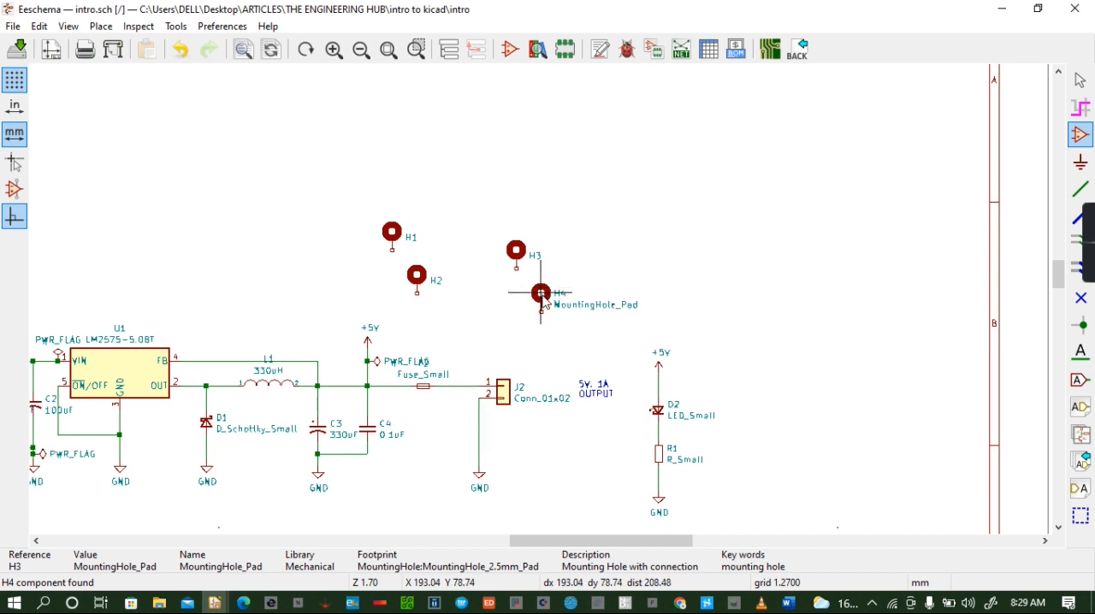
double_click(542, 297)
click(538, 203)
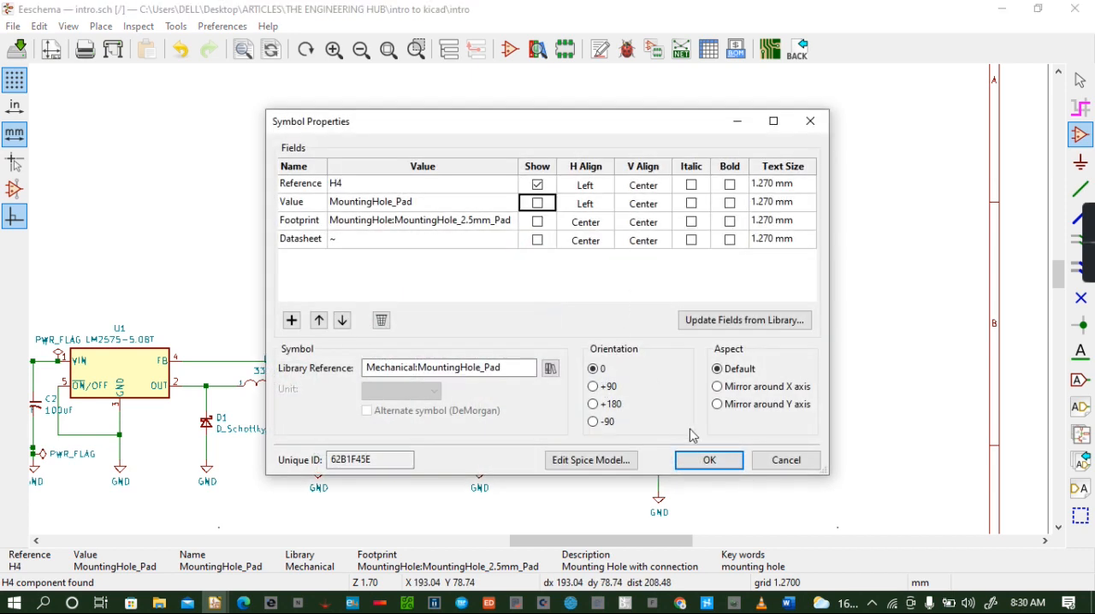
click(710, 460)
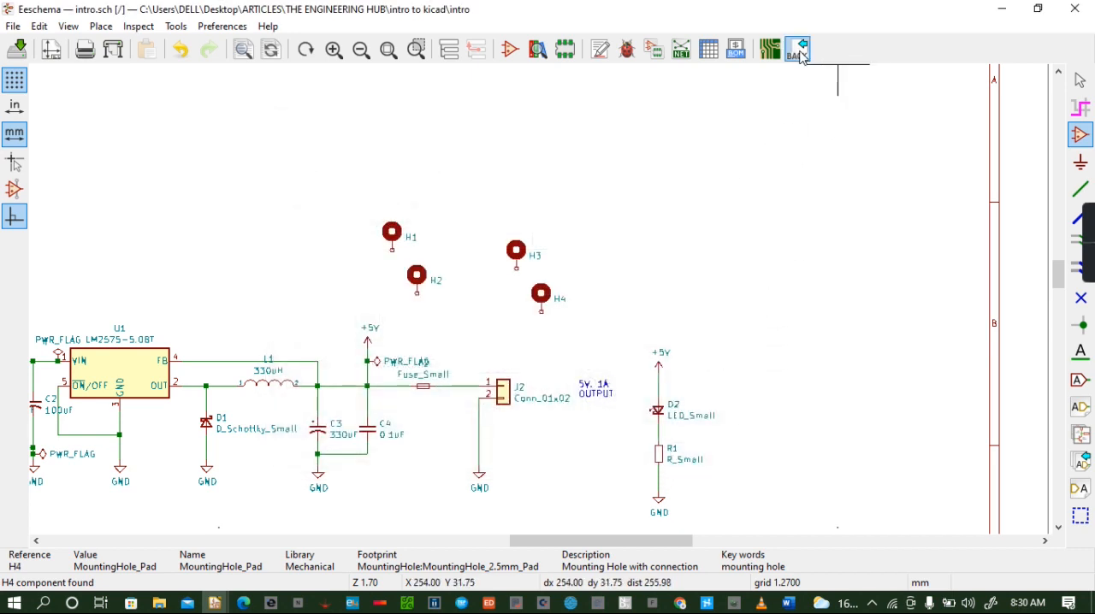
- Generate the Pcbnew netlist from the schematic in the default format and save it
click(769, 51)
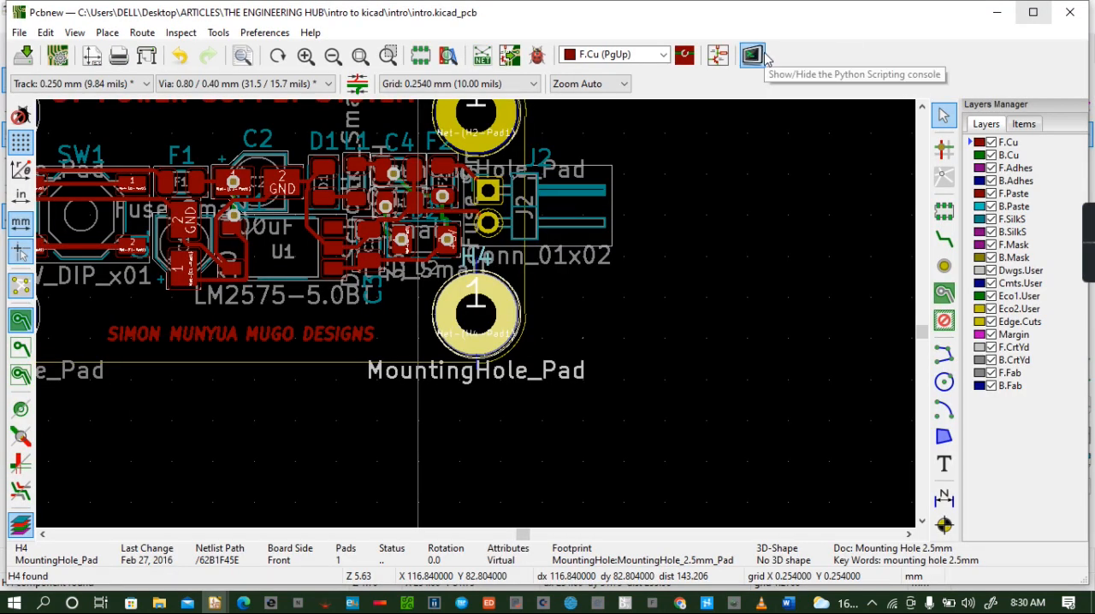
click(719, 56)
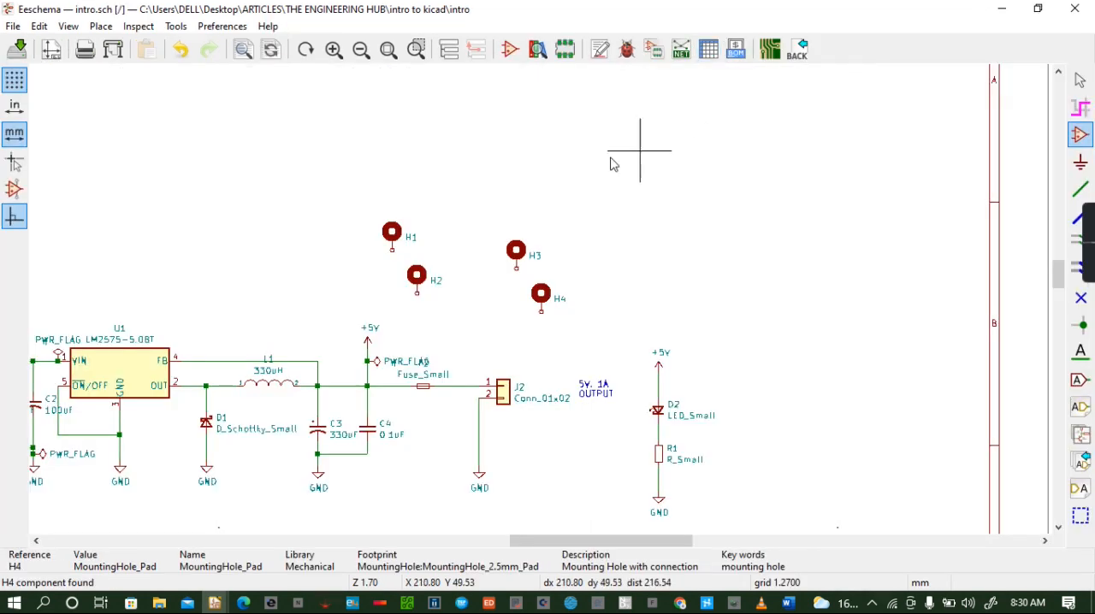
click(680, 61)
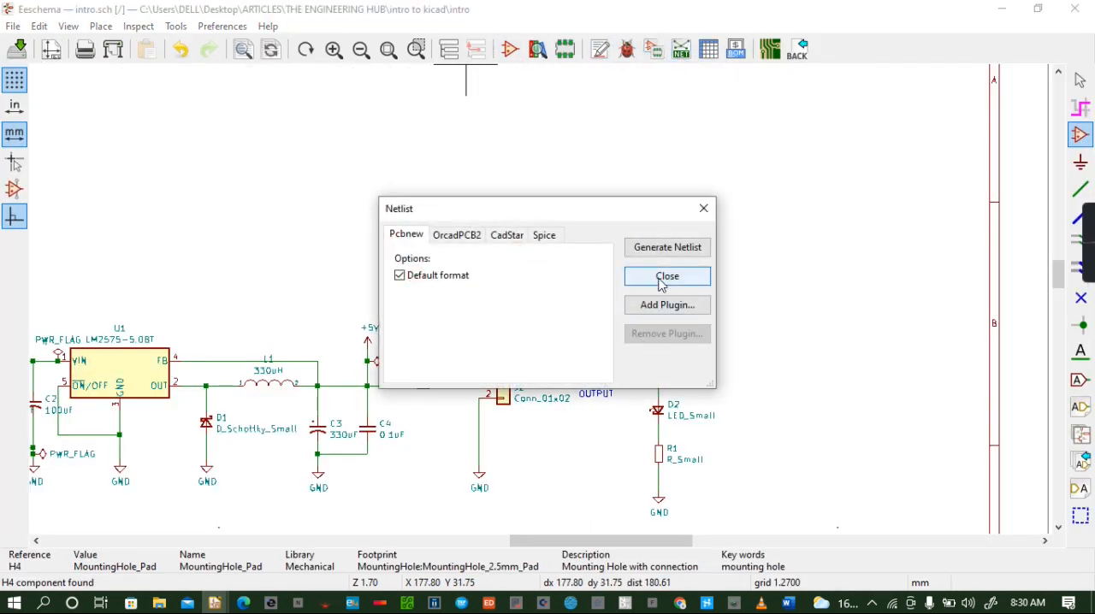
click(672, 250)
click(790, 537)
- Switch to the board layout in Pcbnew and update the PCB from the schematic, keeping existing symbol-to-footprint associations
click(767, 49)
click(536, 56)
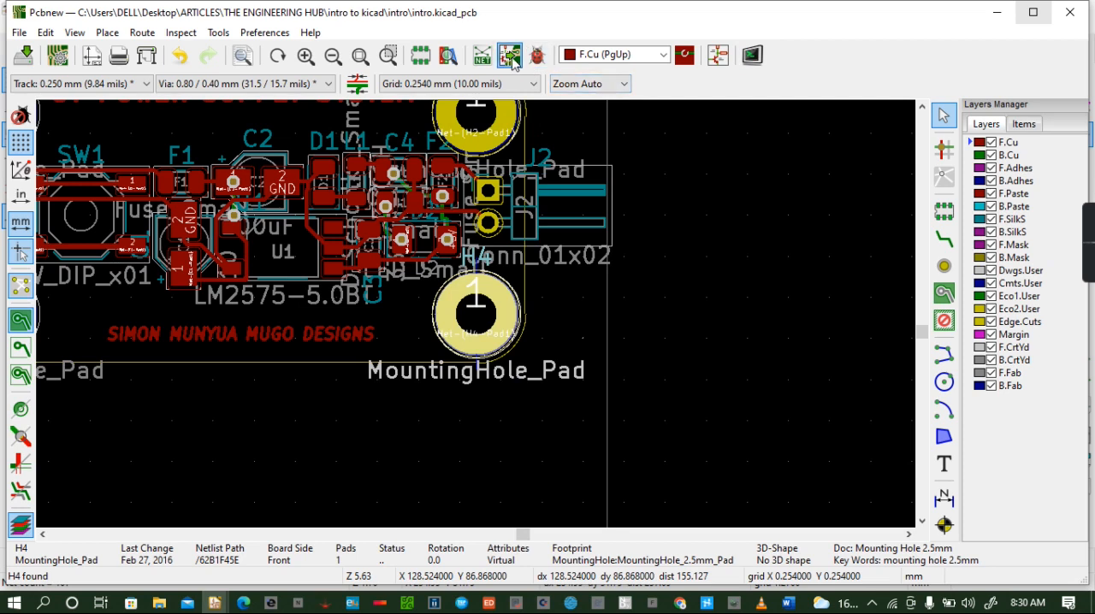
click(677, 464)
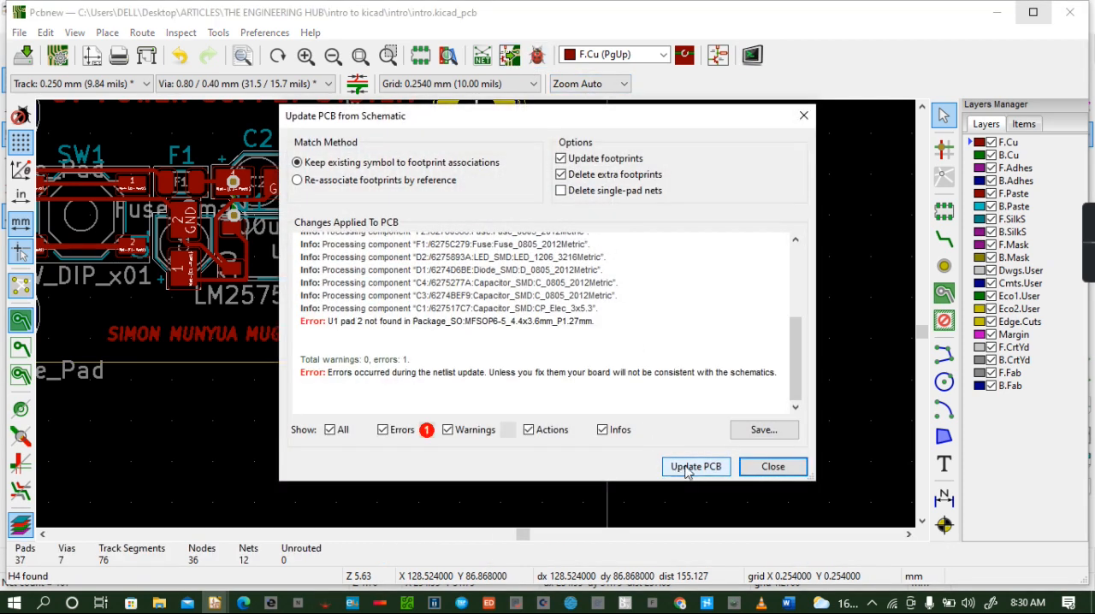
click(772, 467)
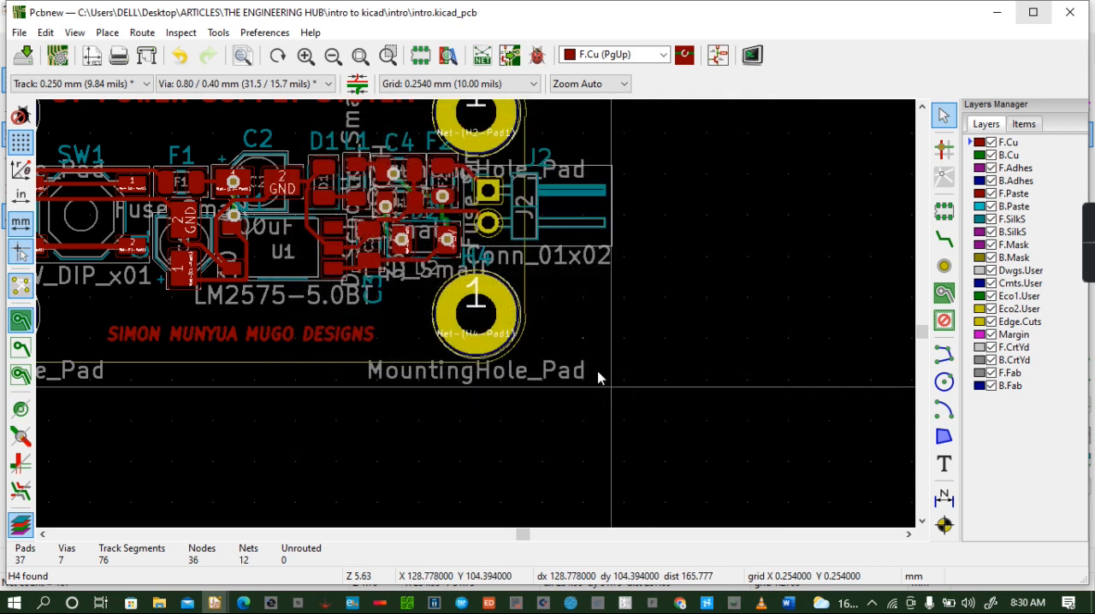
- Inspect the updated board and its mounting holes in the 3D viewer, and return to the layout
click(488, 339)
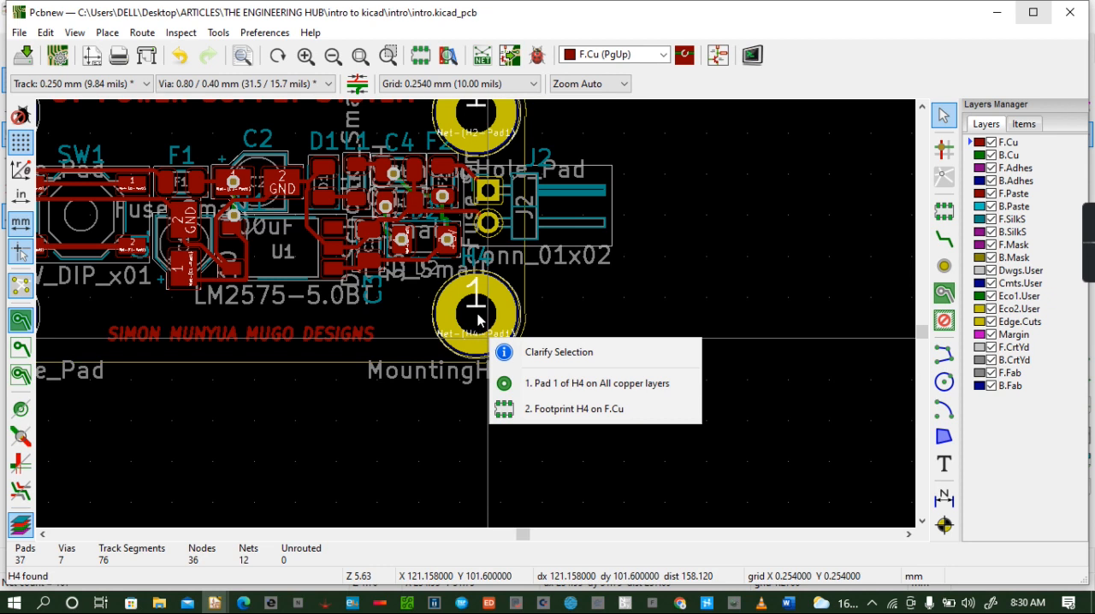
click(587, 315)
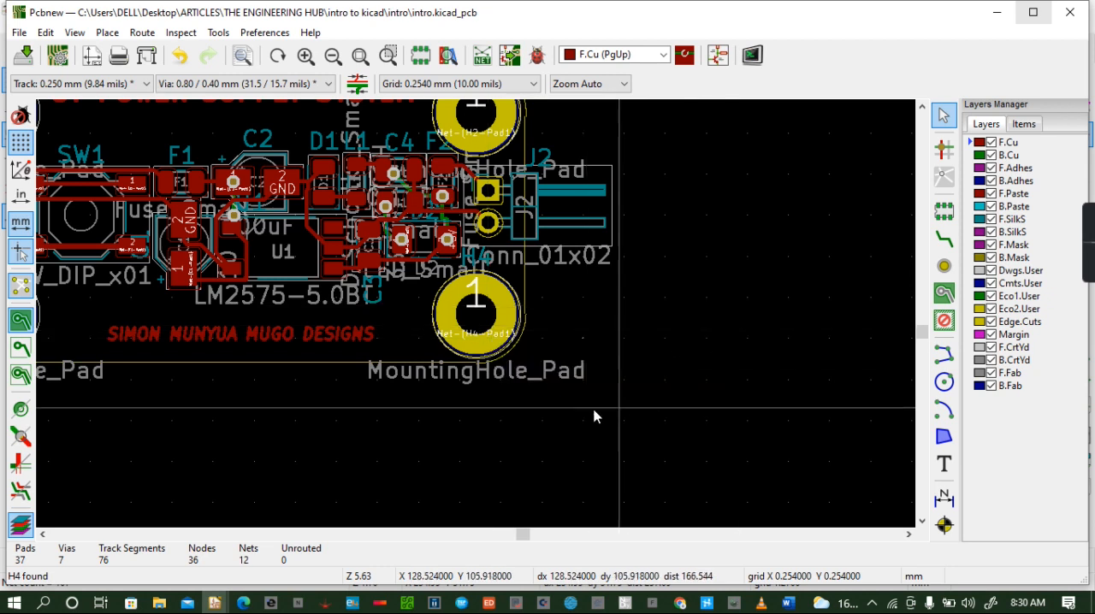
click(74, 33)
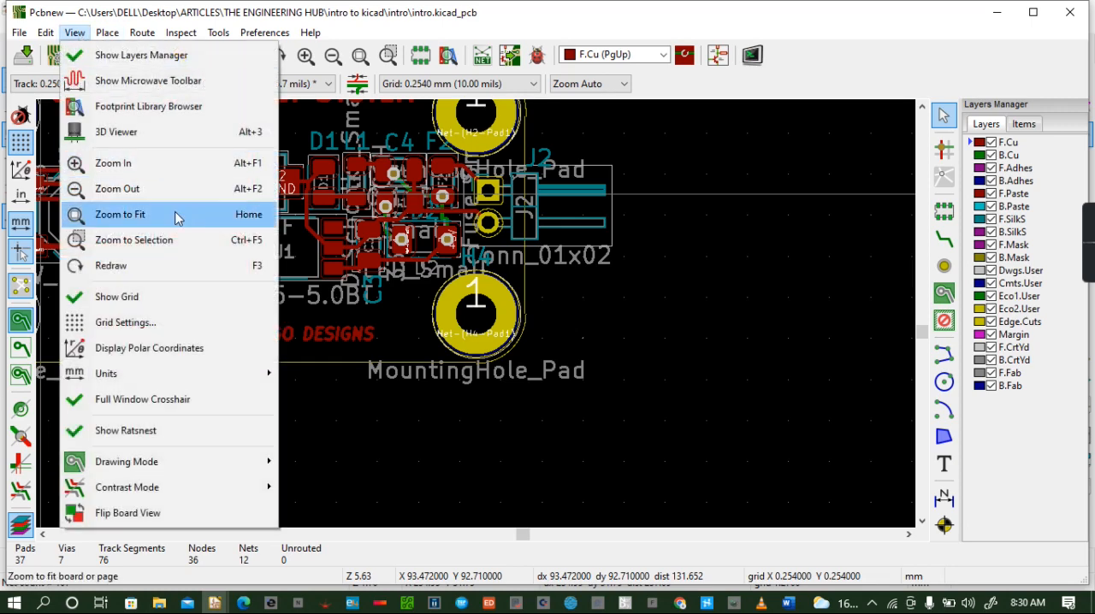
click(157, 133)
mouse_move(553, 244)
mouse_down()
mouse_move(516, 348)
mouse_move(524, 308)
mouse_move(534, 343)
mouse_move(458, 298)
mouse_move(502, 292)
mouse_move(497, 276)
mouse_move(509, 306)
mouse_up()
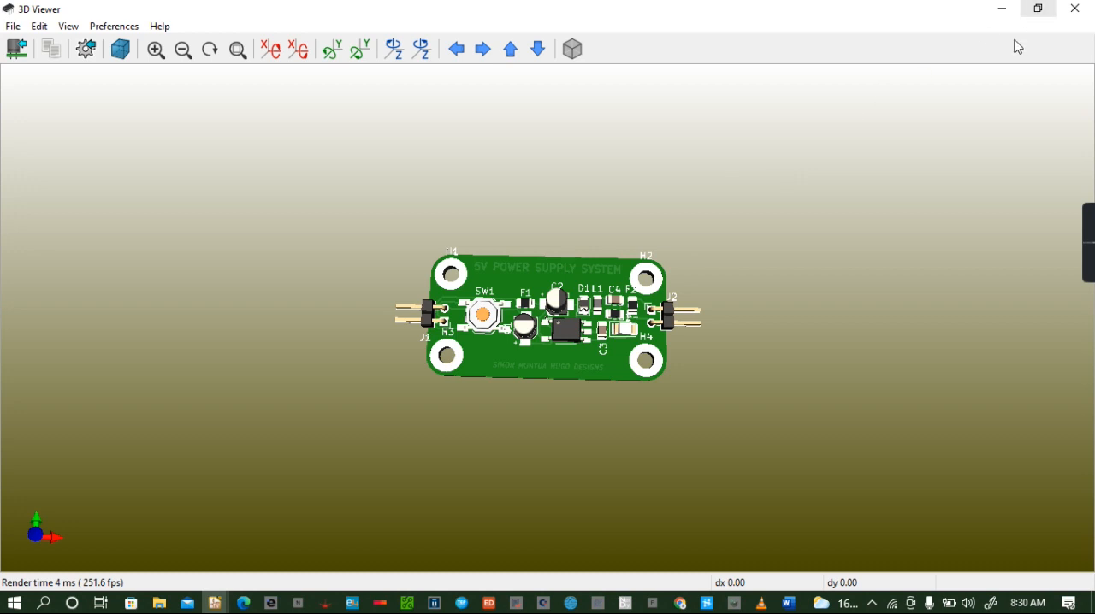
click(1073, 9)
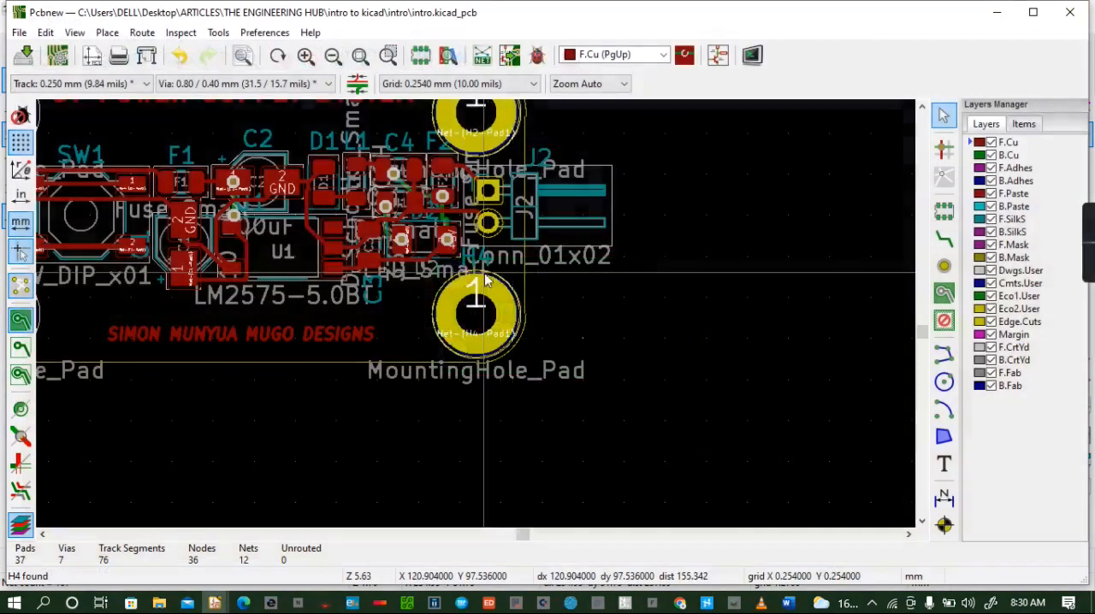
- Add the text GND on the F.Cu layer over the square pad of connector J1
click(43, 534)
click(42, 535)
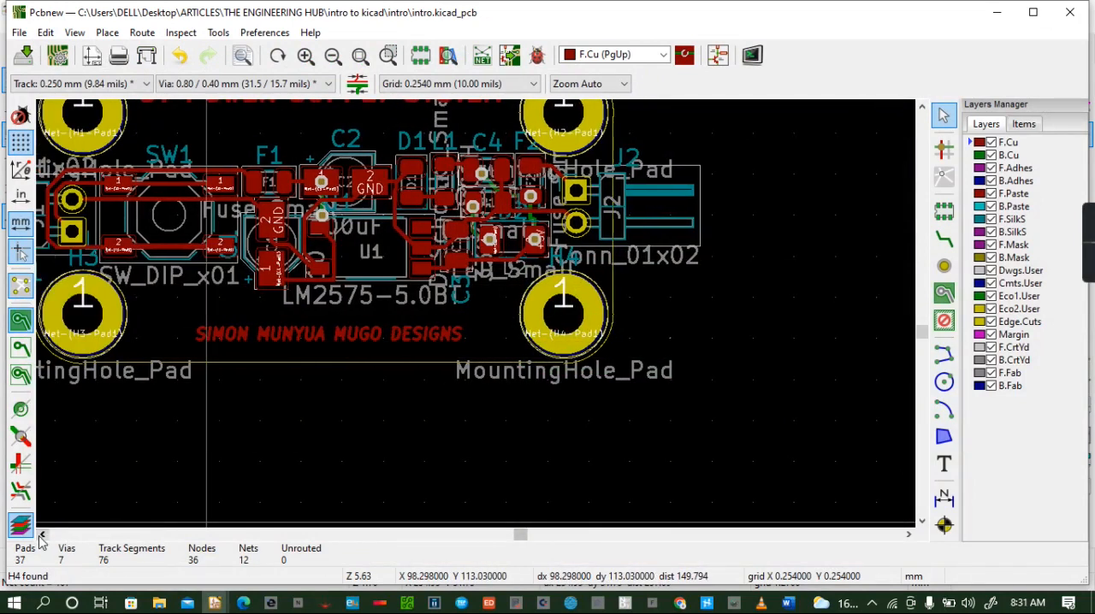
click(42, 535)
click(43, 535)
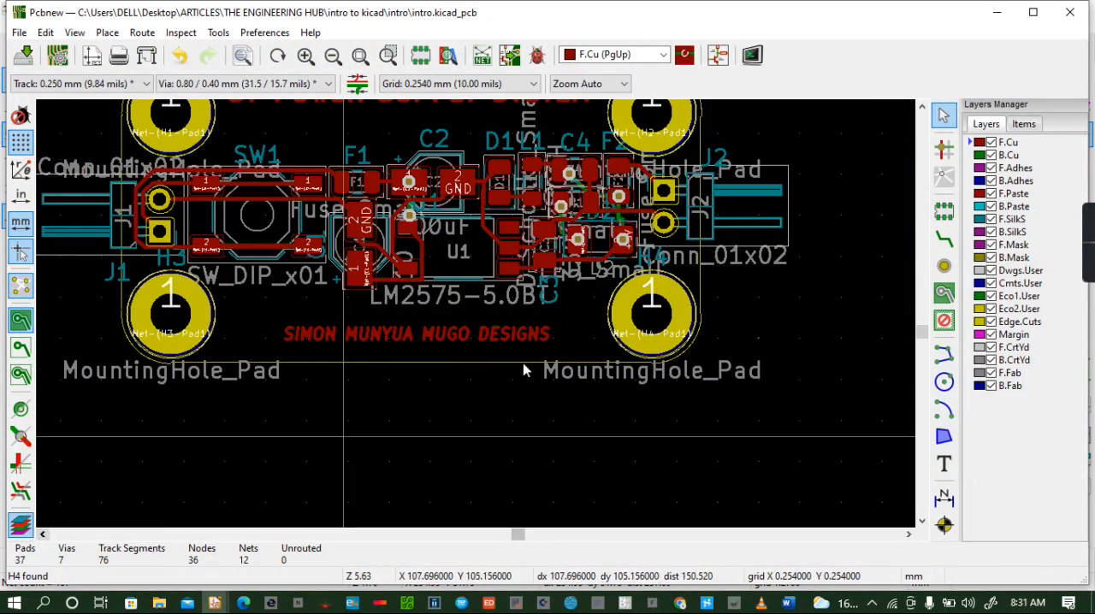
click(922, 109)
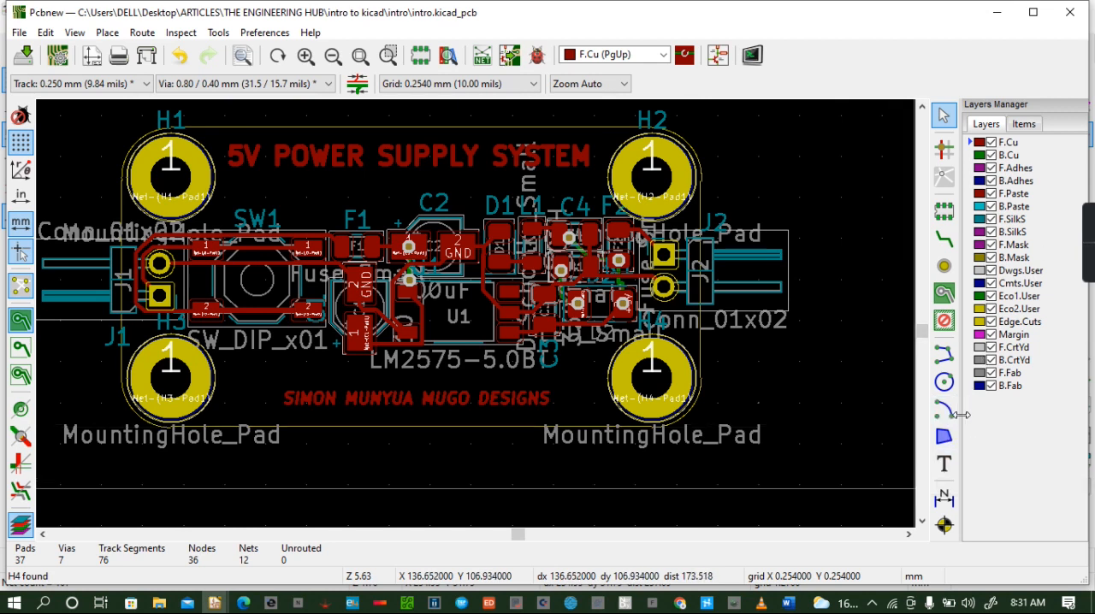
click(944, 464)
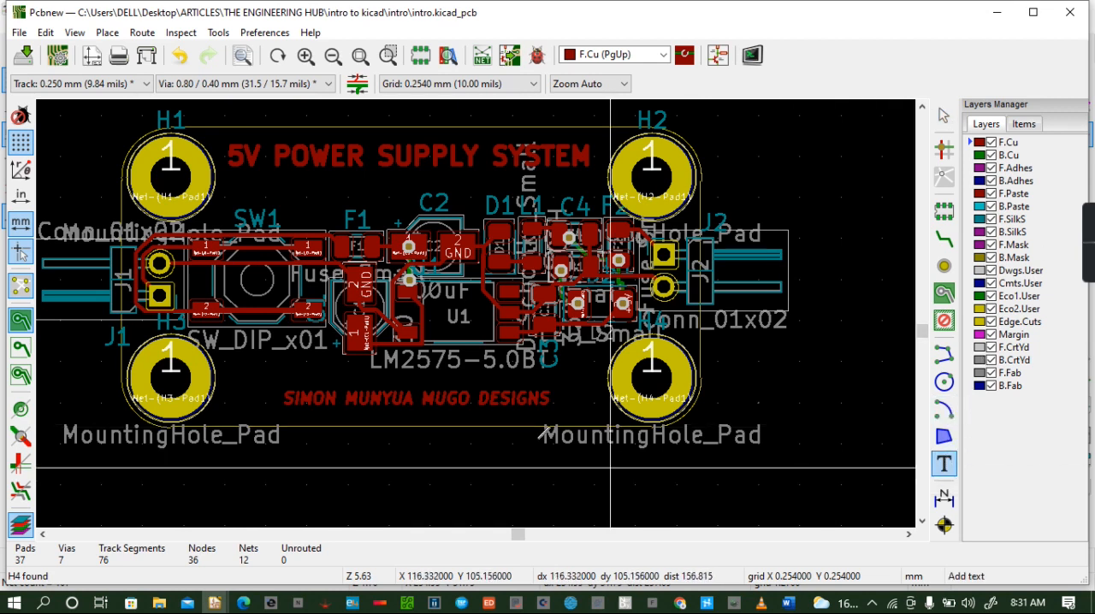
click(257, 377)
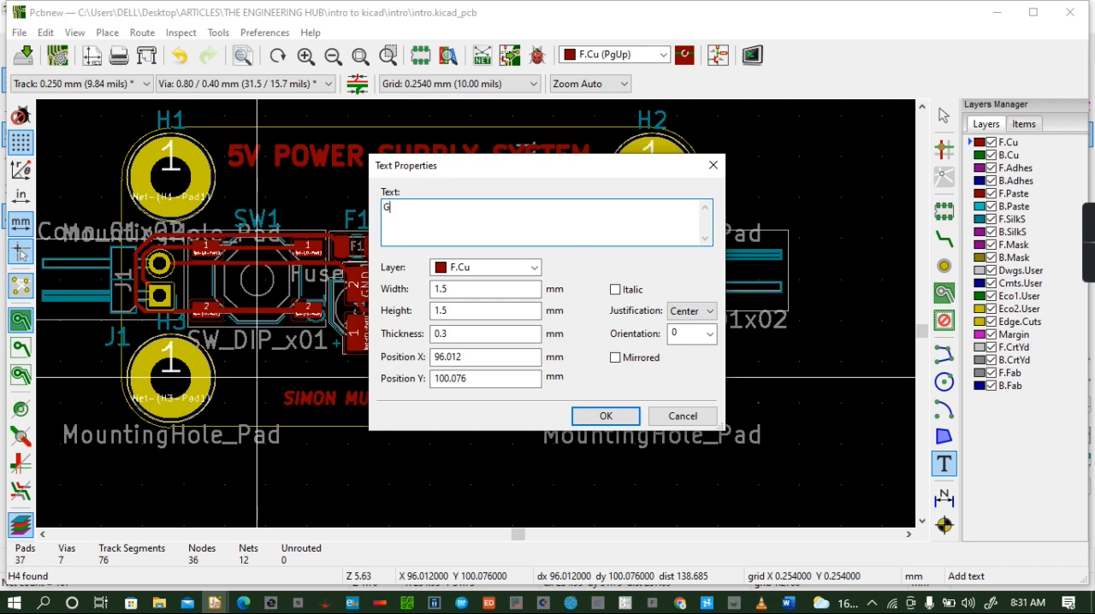
click(601, 419)
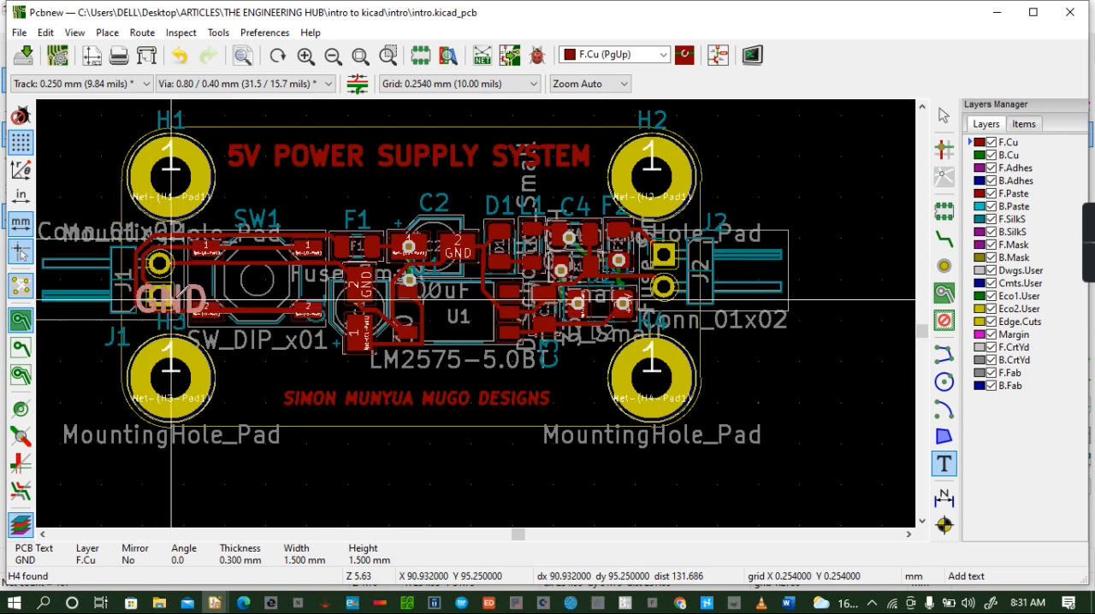
key(Escape)
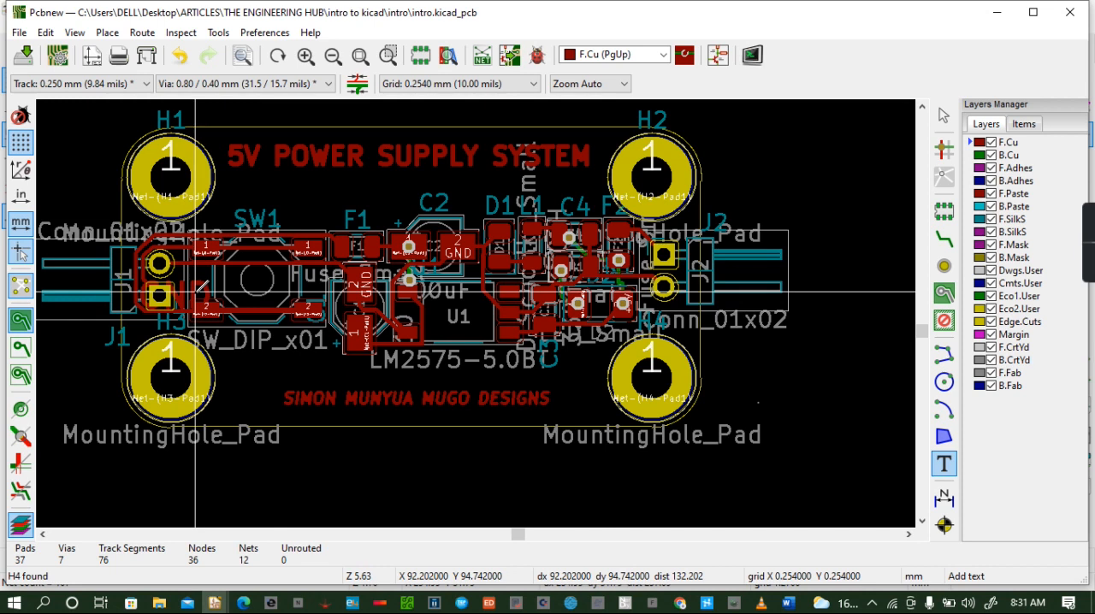
- Set the GND text's width and height to 0.9 mm and accept clamping of its thickness
click(195, 291)
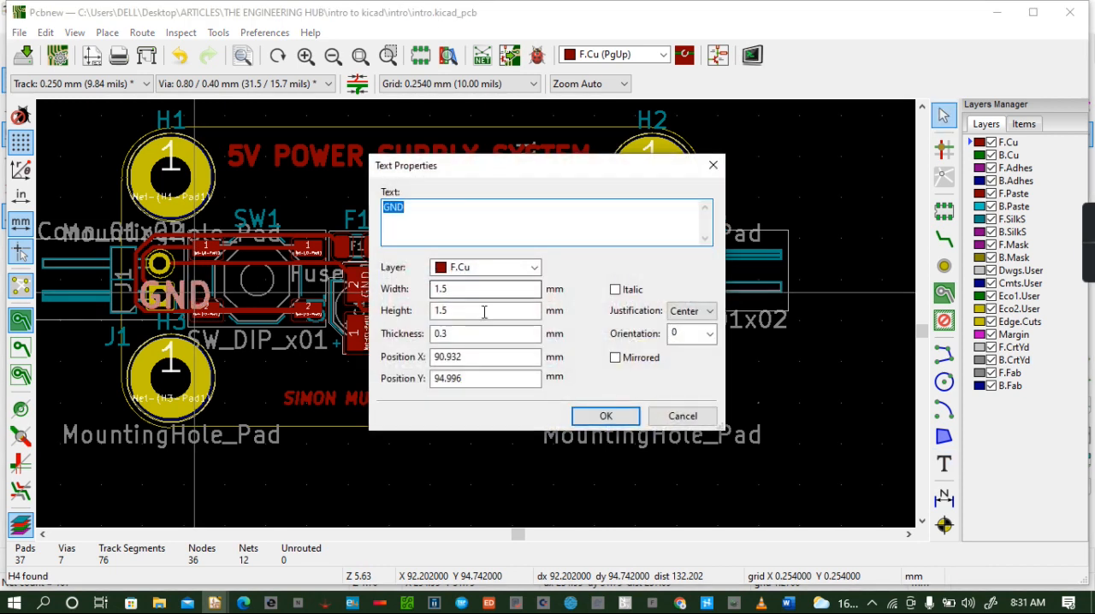
click(481, 290)
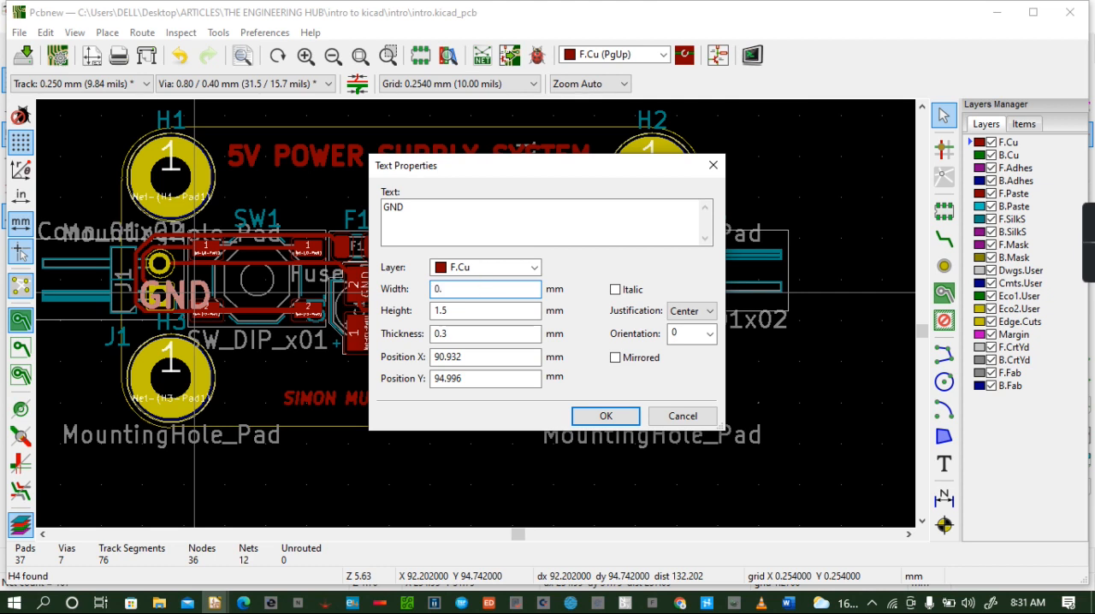
click(488, 313)
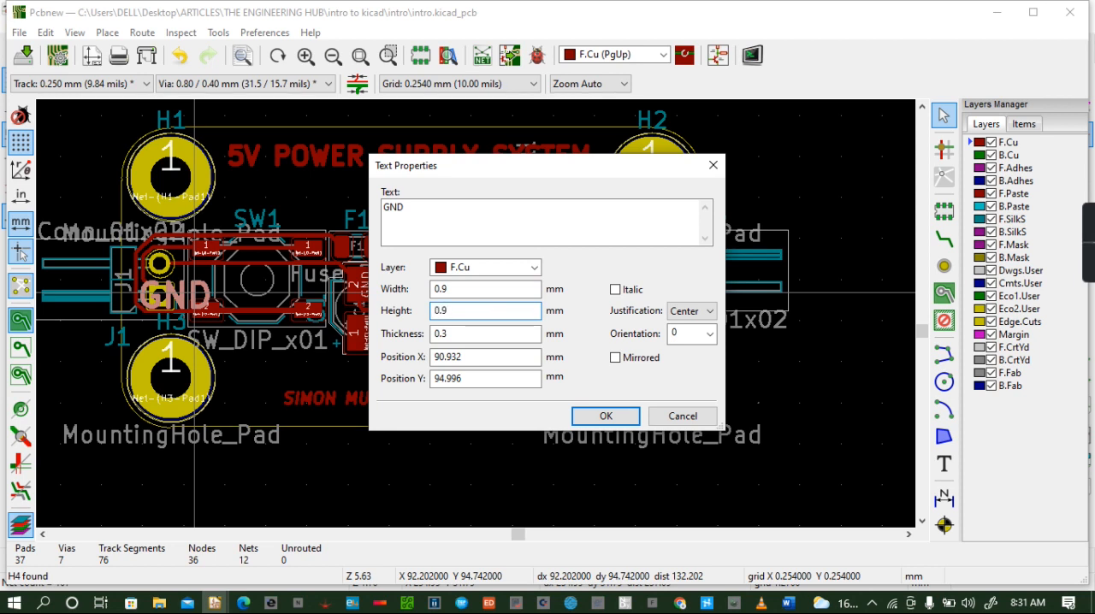
click(606, 417)
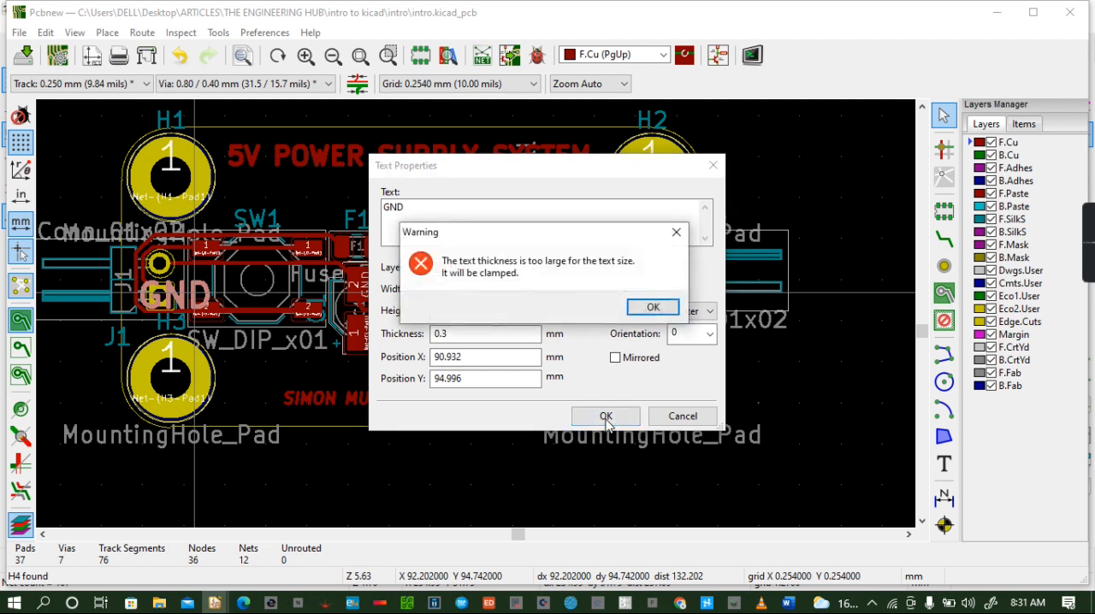
click(642, 309)
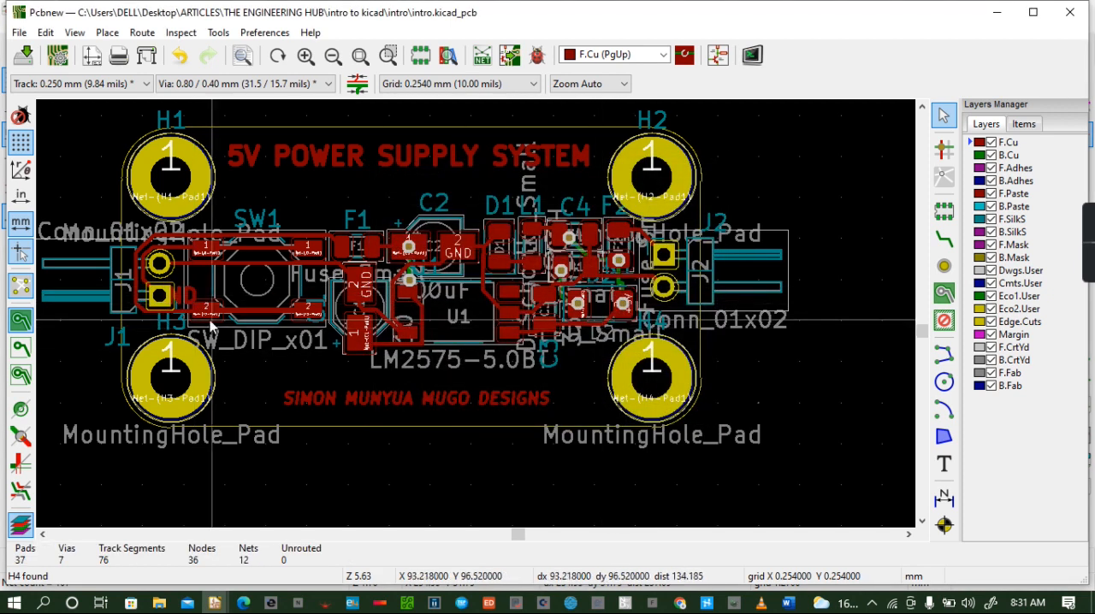
- Check the resized GND text on the board in the 3D viewer, and undo its addition in the layout
click(75, 33)
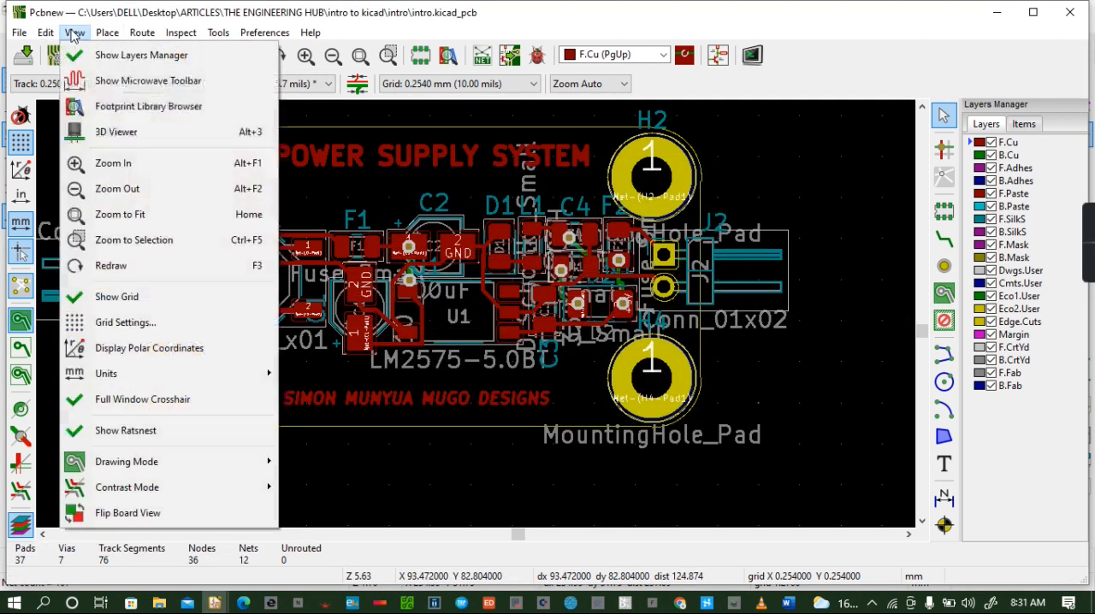
click(157, 129)
drag(501, 341, 475, 317)
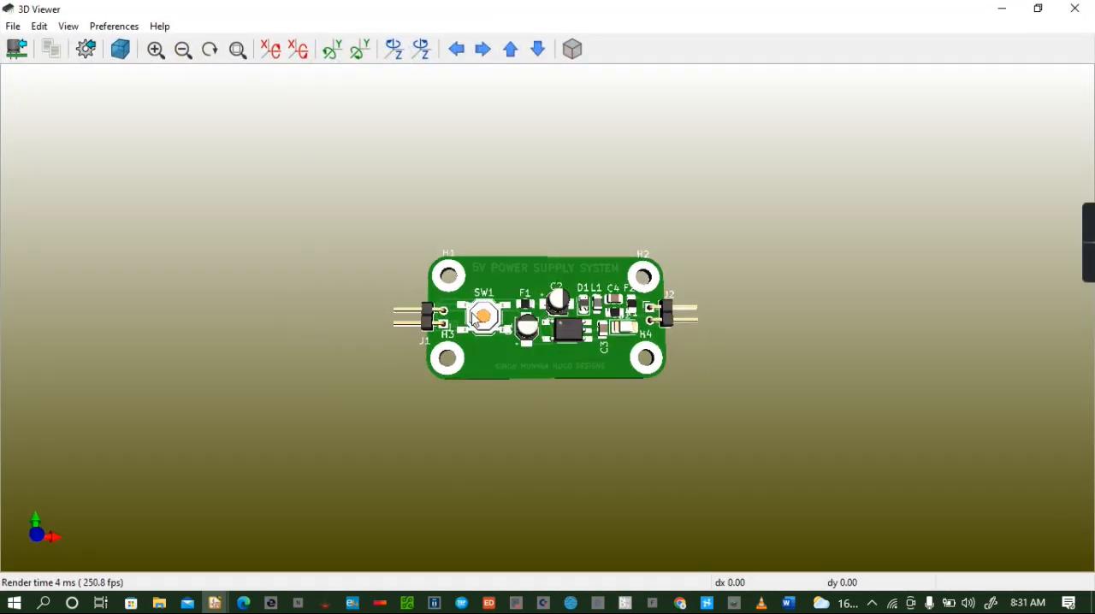
click(1074, 9)
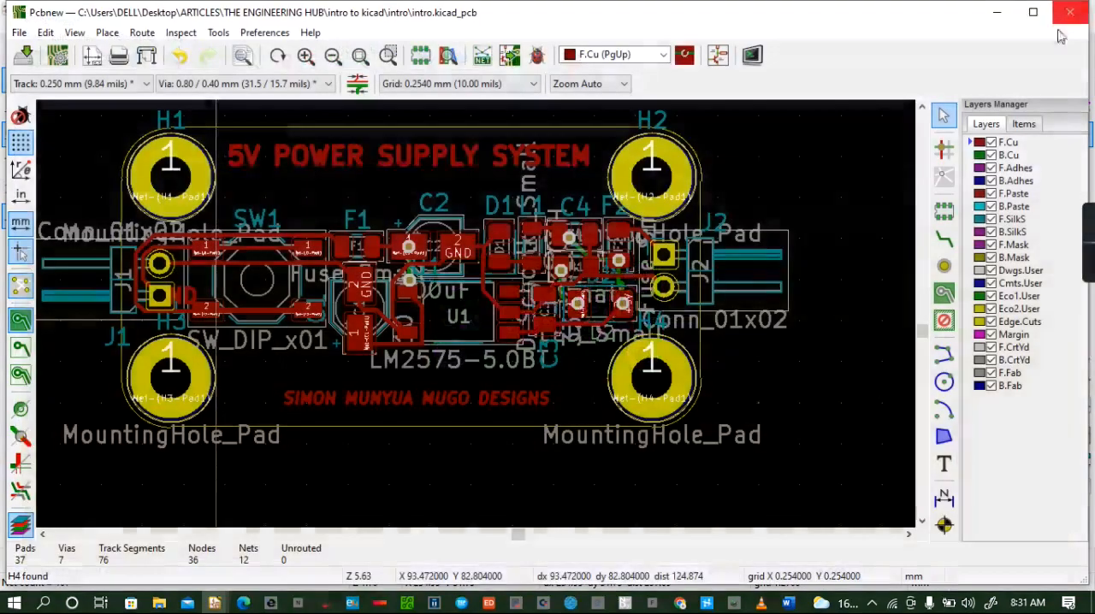
click(180, 58)
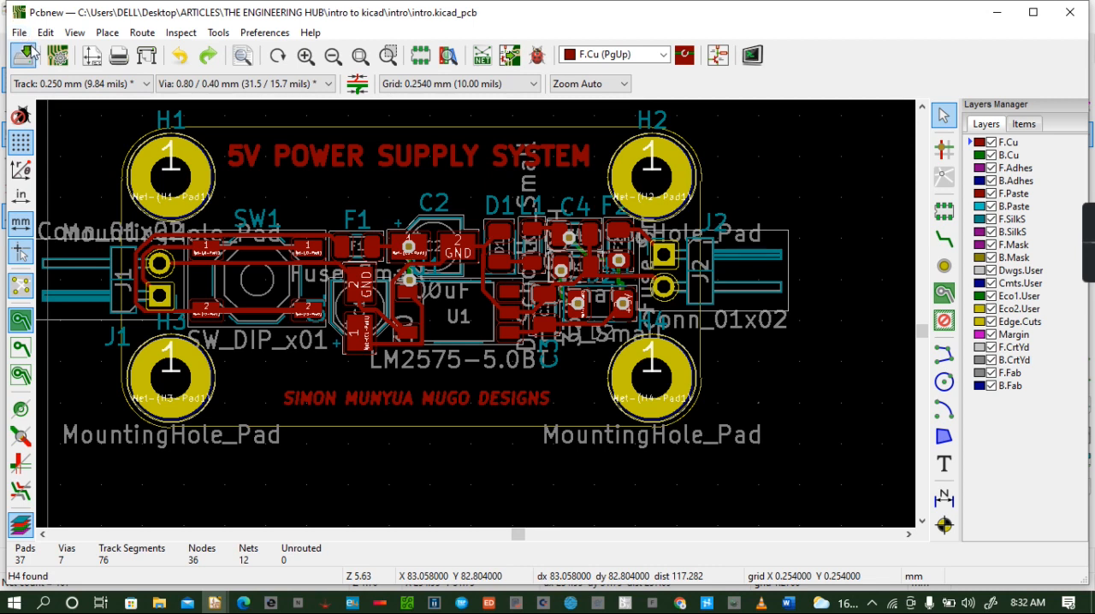
click(107, 34)
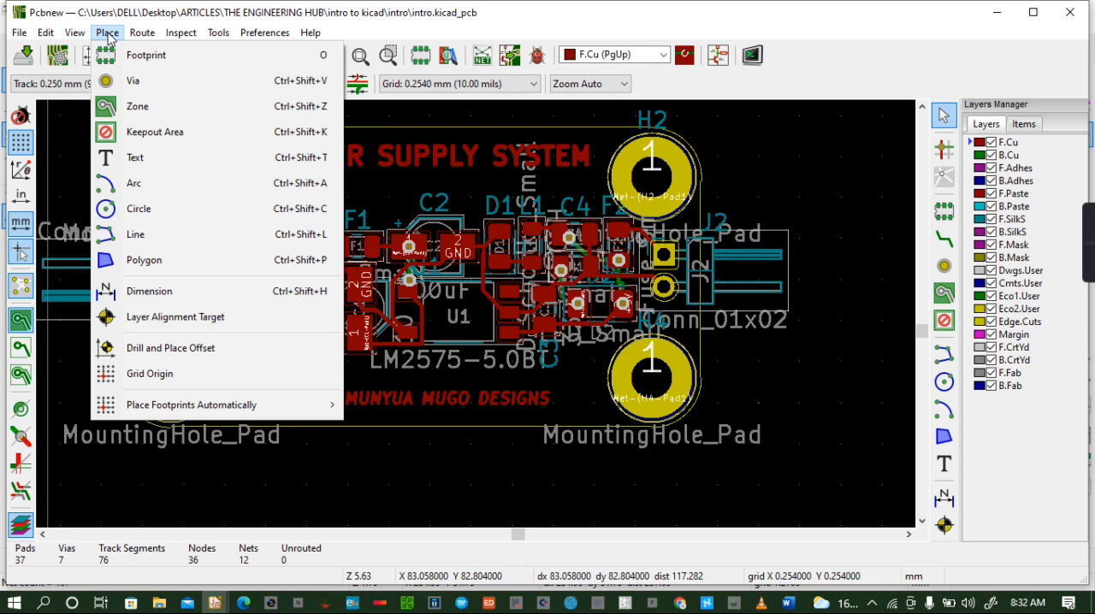
mouse_move(75, 41)
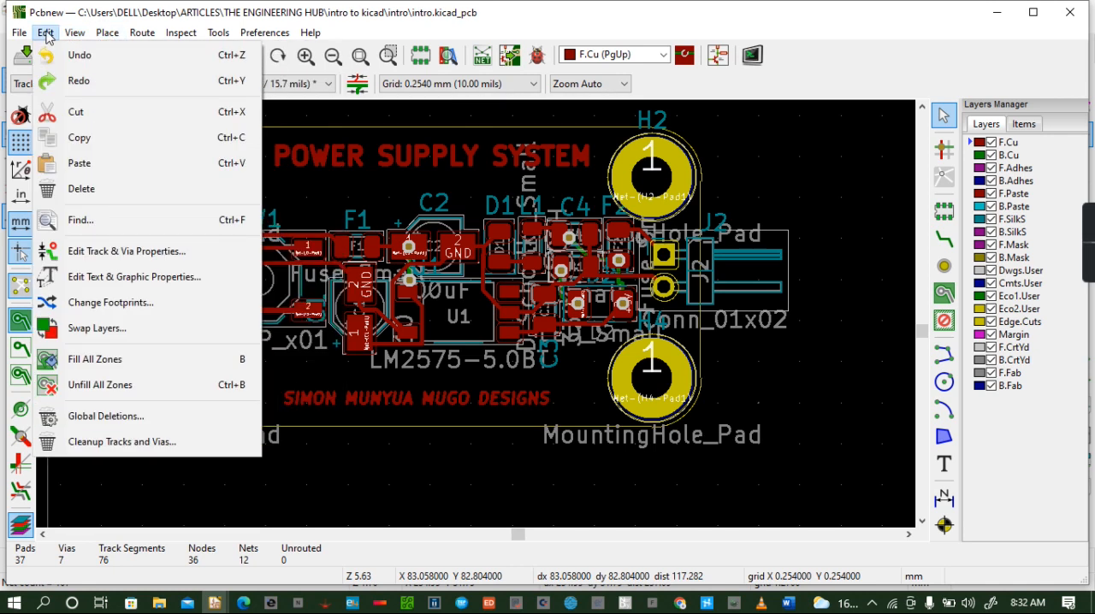
mouse_move(108, 32)
mouse_move(265, 33)
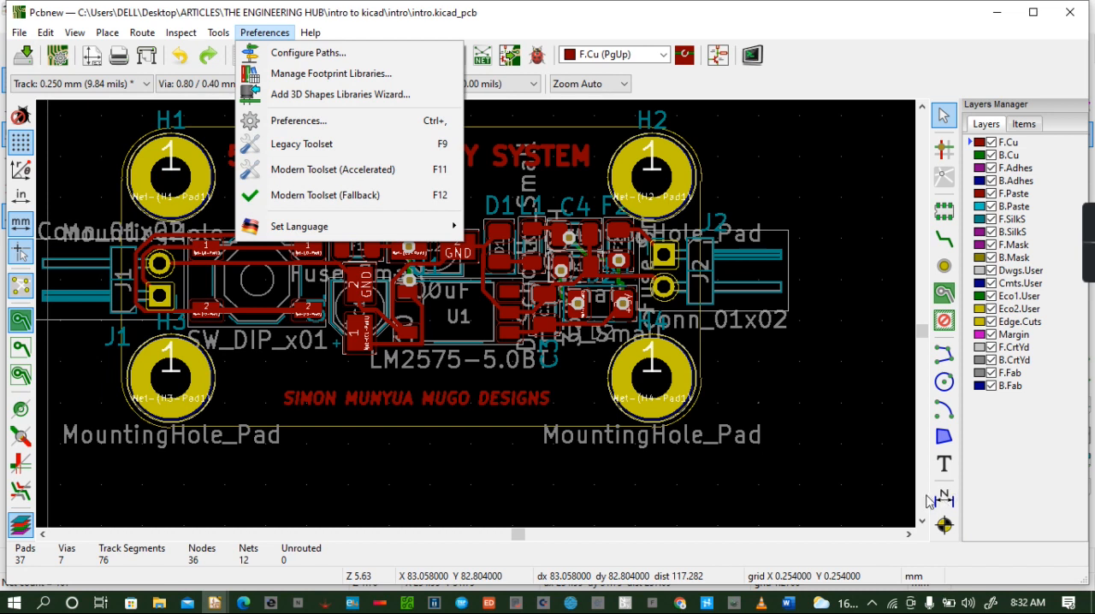
click(797, 176)
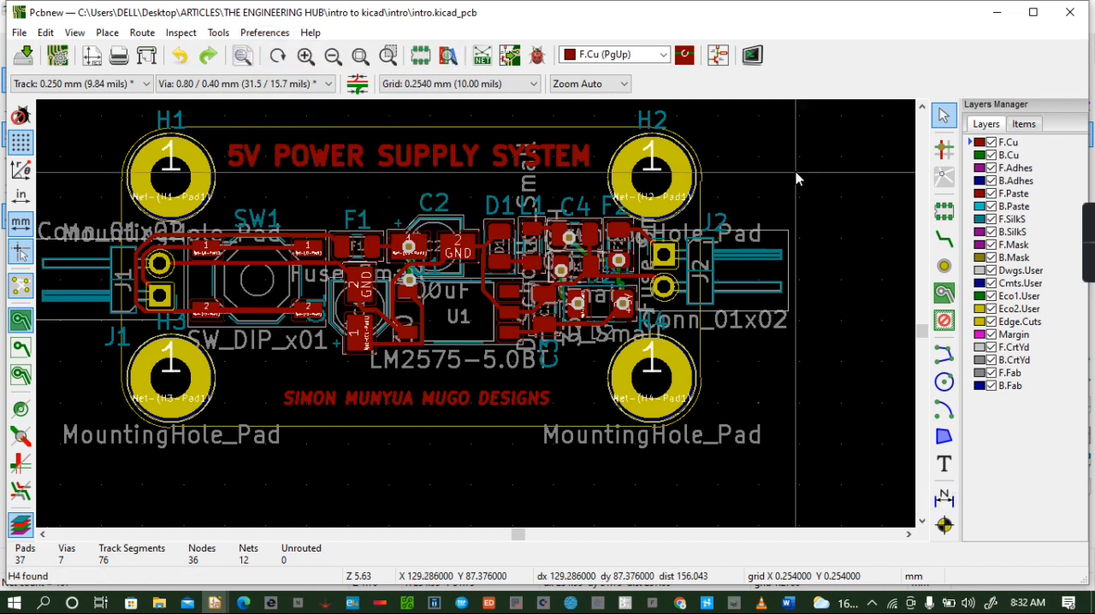
- Dimension the board's width between its two short edges, placing the dimension line below the outline
click(944, 496)
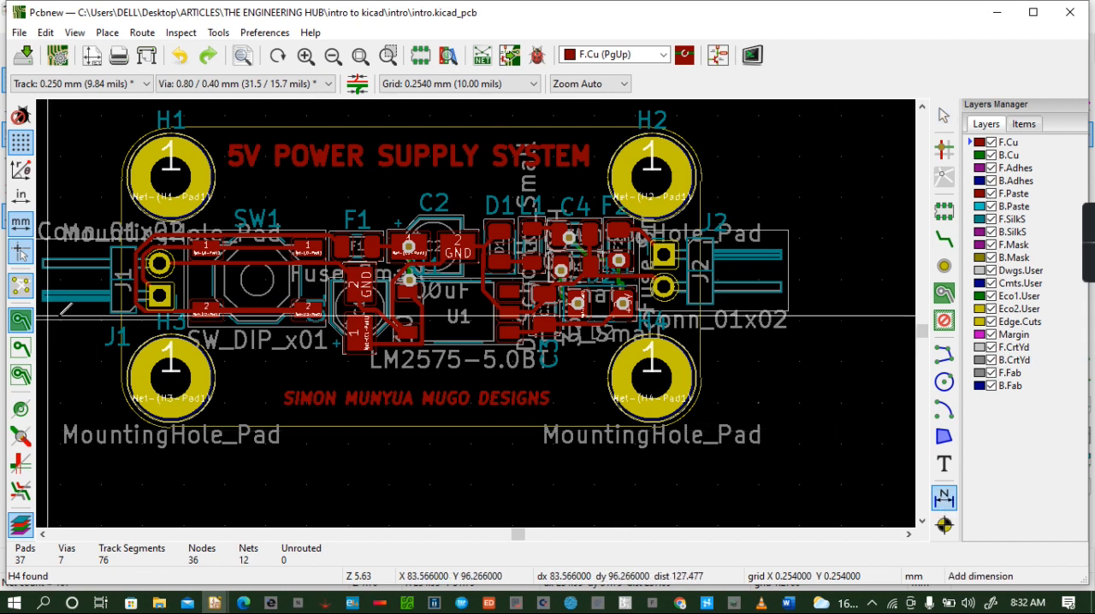
click(121, 376)
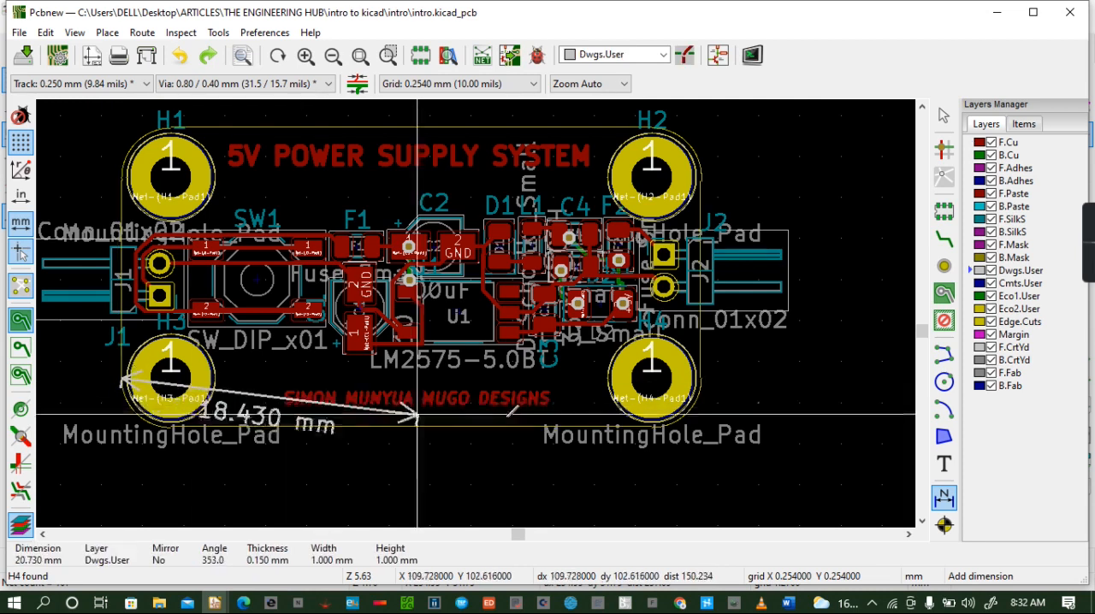
click(700, 361)
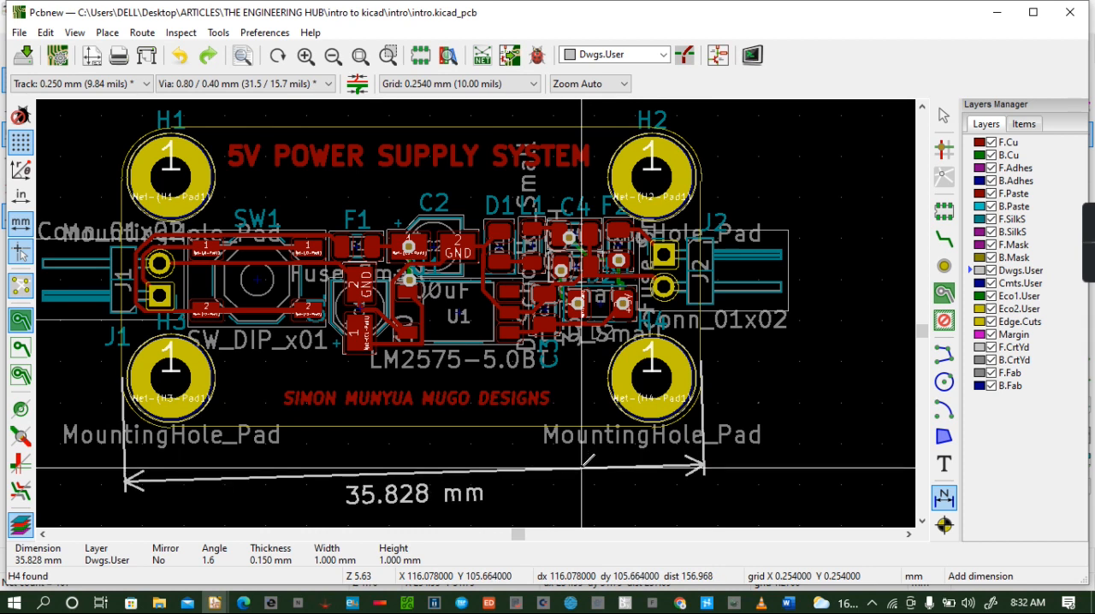
click(582, 467)
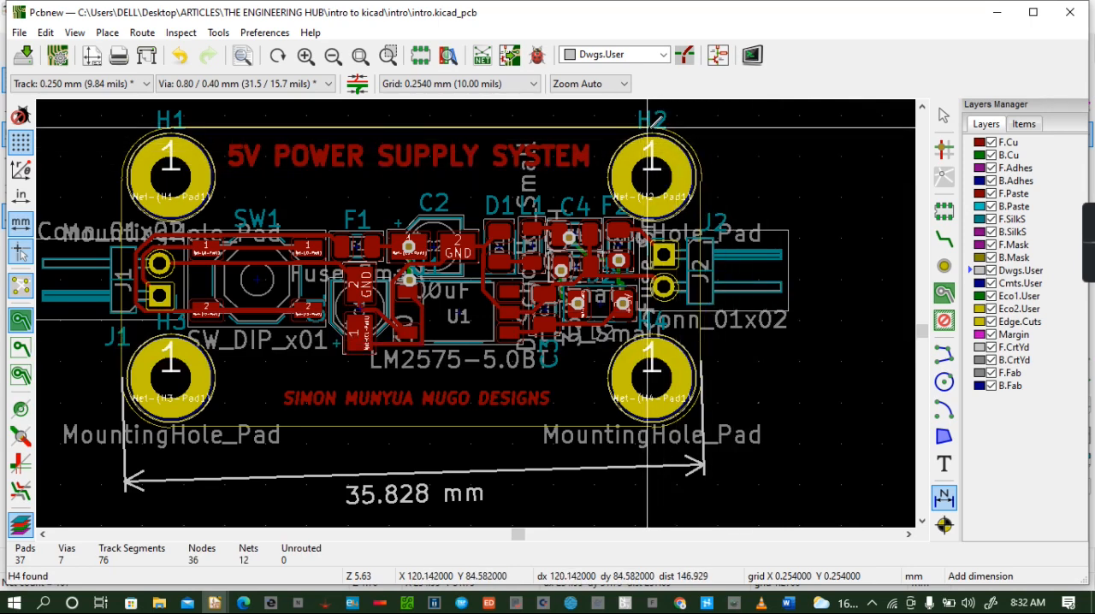
- Dimension the board's height from its top edge to its bottom edge, placing the dimension line beyond connector J2
click(647, 127)
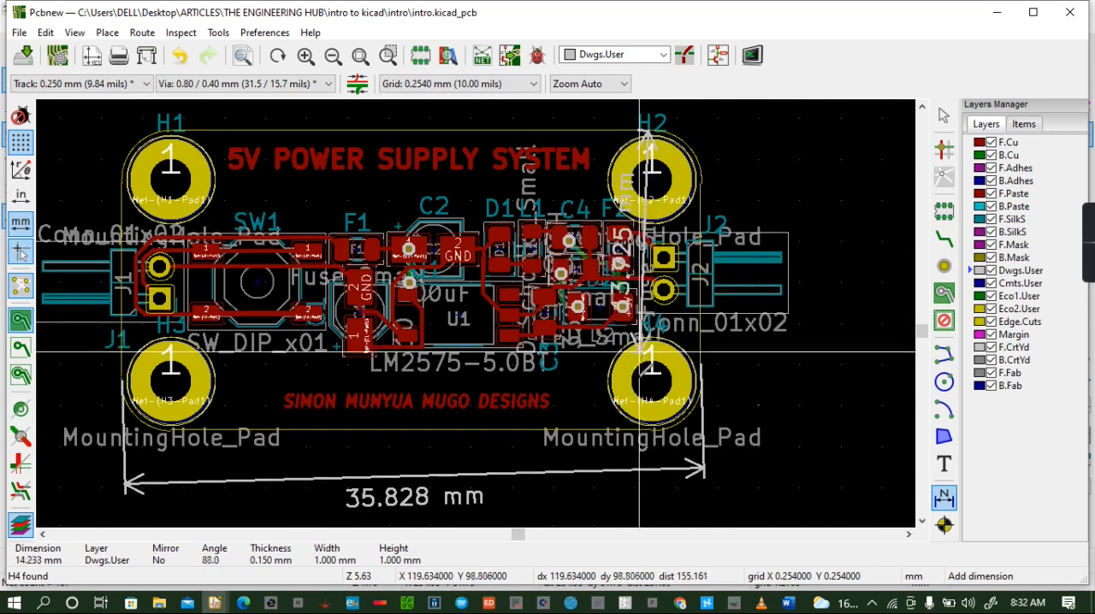
click(648, 429)
click(792, 401)
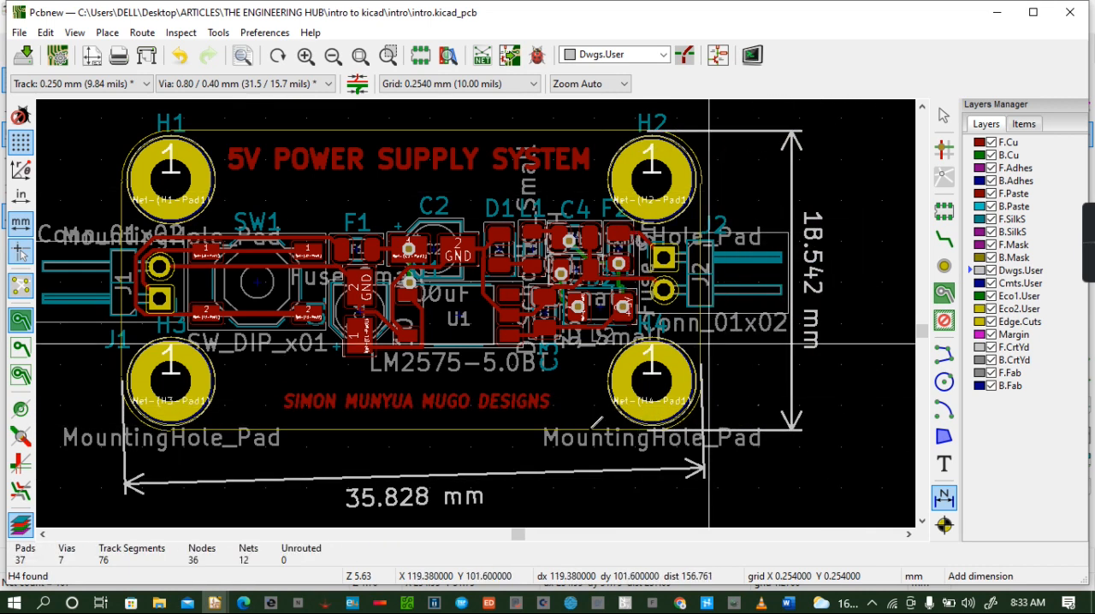
key(Escape)
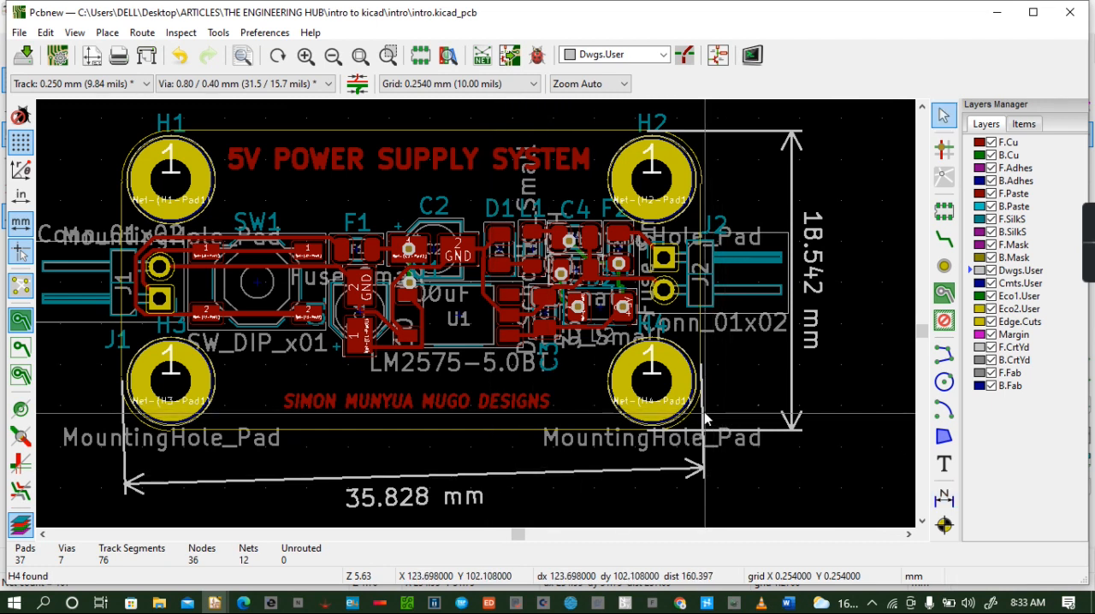
- Delete the slanted width dimension below the board and start a new dimension
key(Delete)
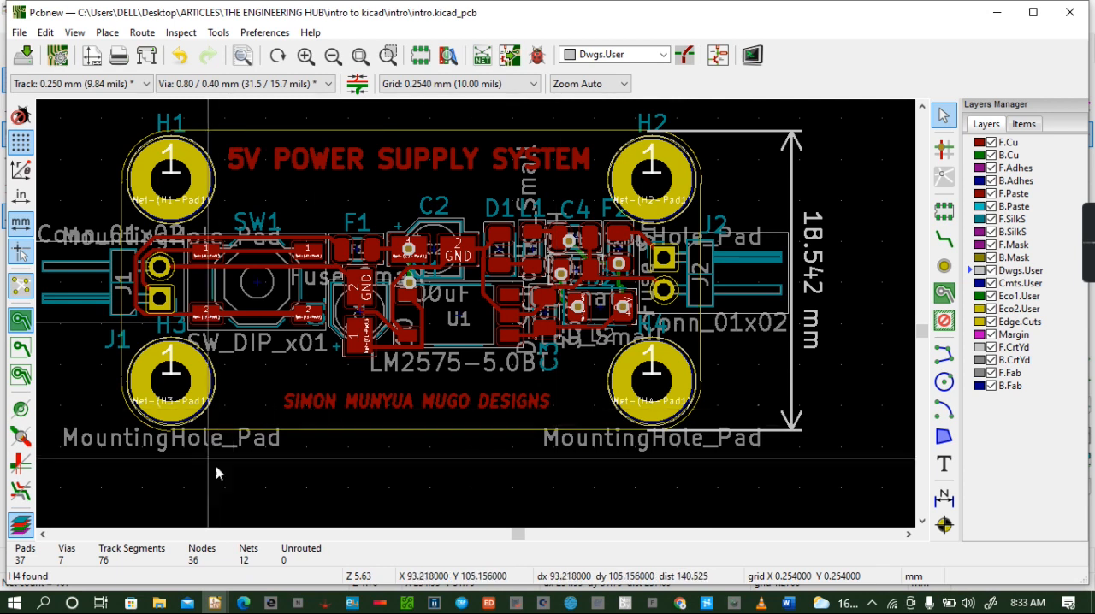
click(944, 498)
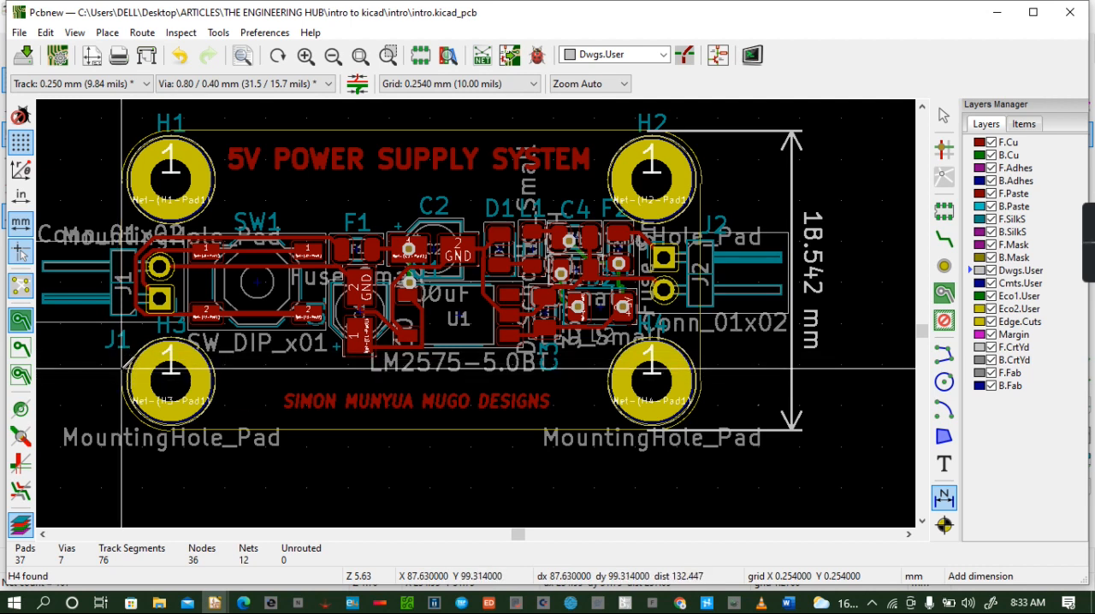
click(123, 369)
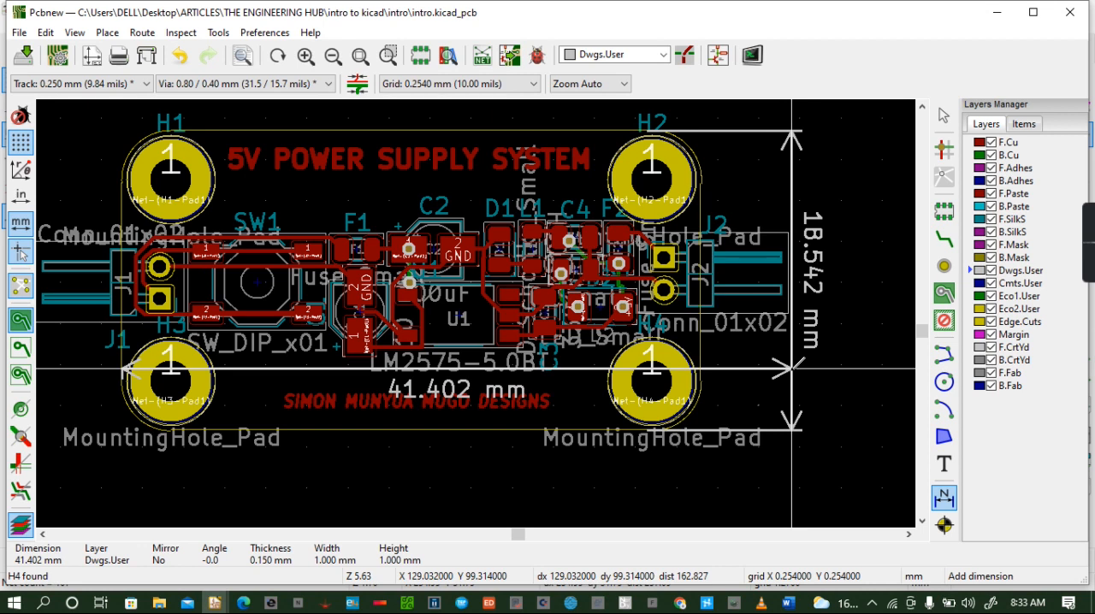
click(792, 369)
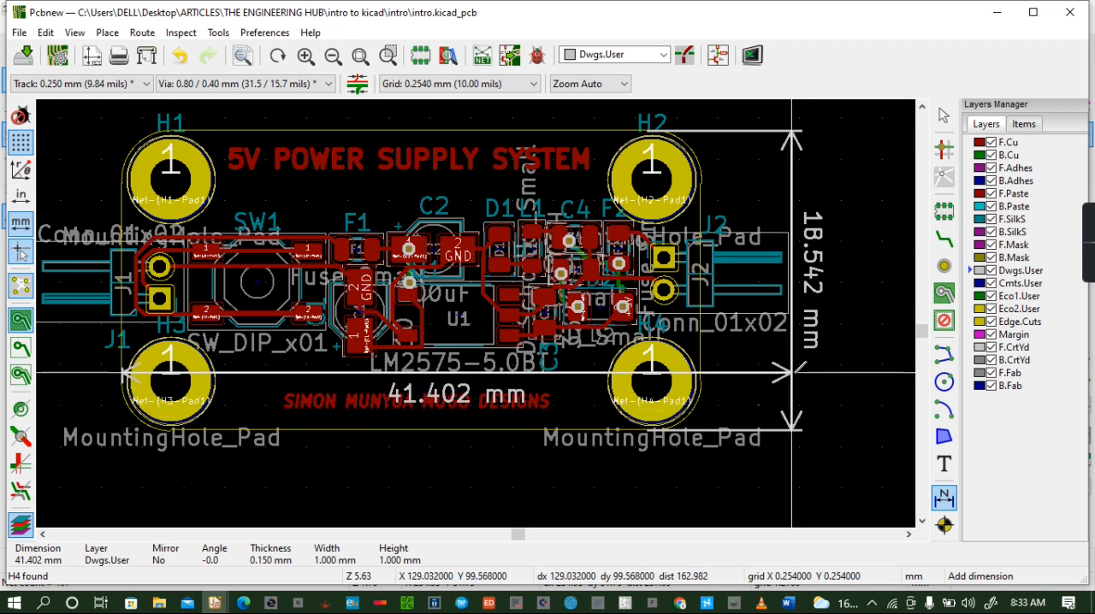
key(Escape)
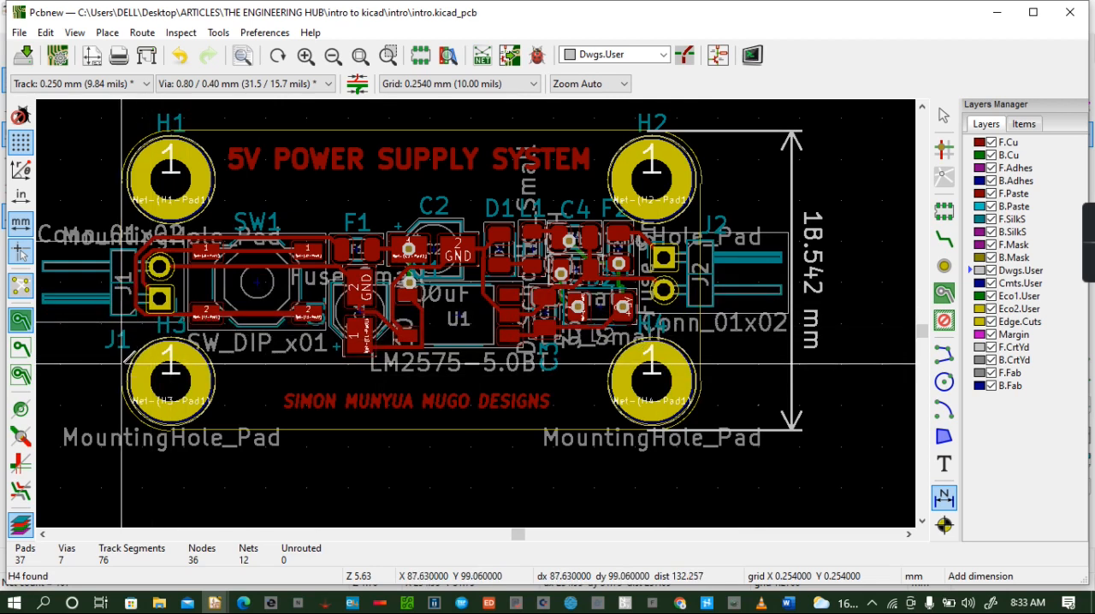
- Dimension the board's width horizontally between its short edges, placing the dimension line below the outline, and save the board
click(122, 362)
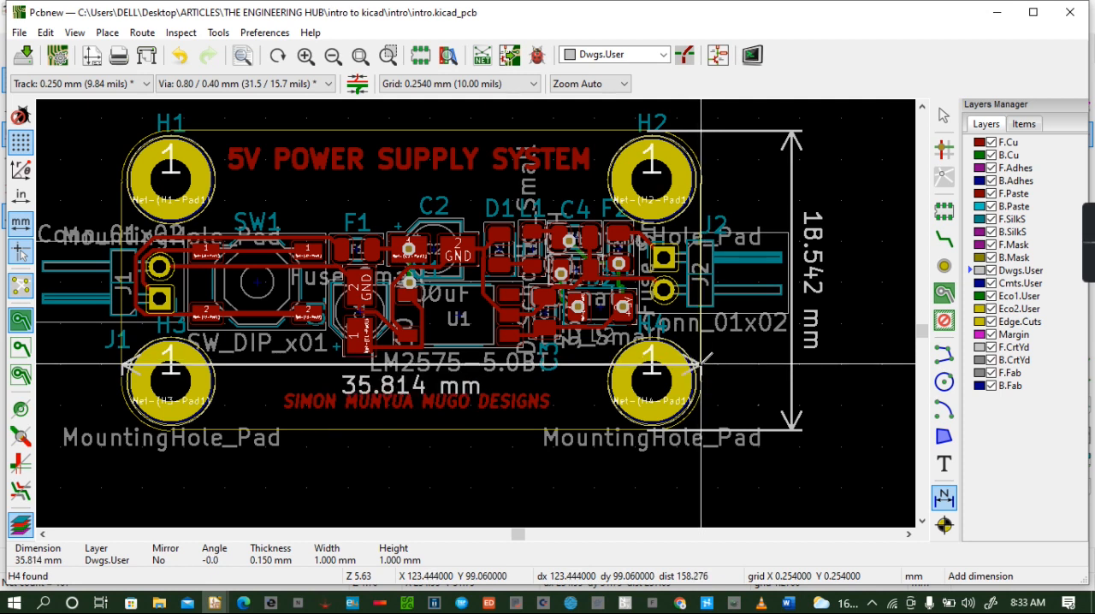
click(701, 363)
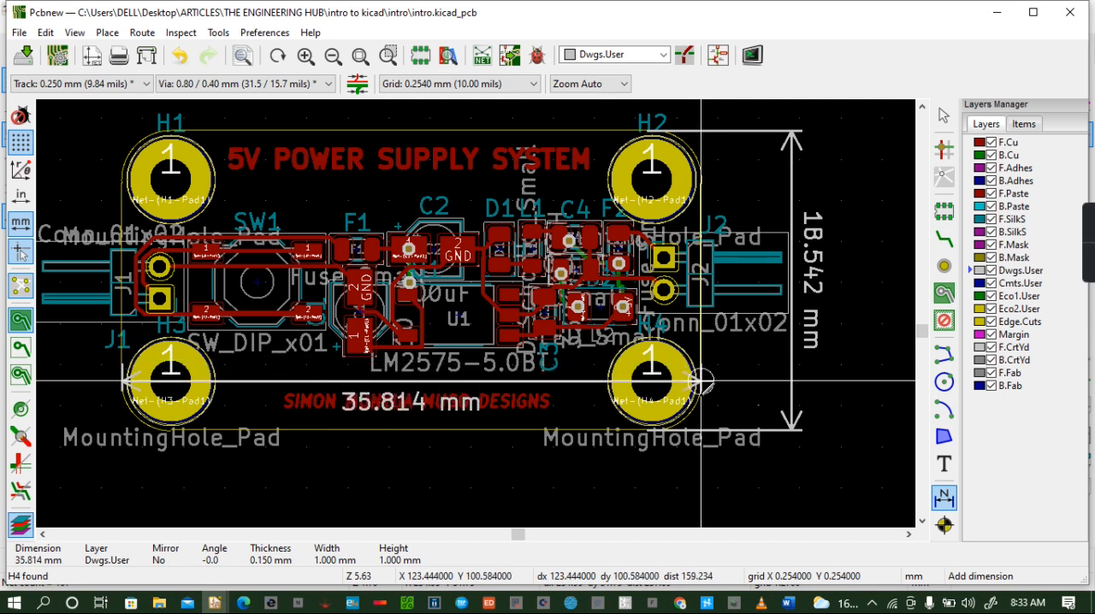
click(701, 467)
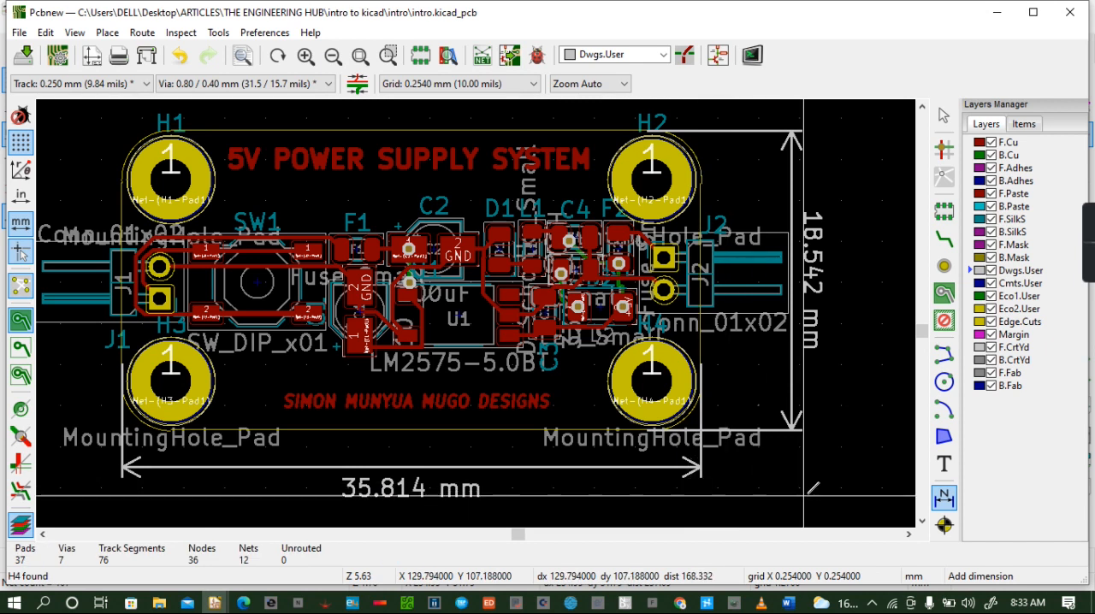
key(ctrl+s)
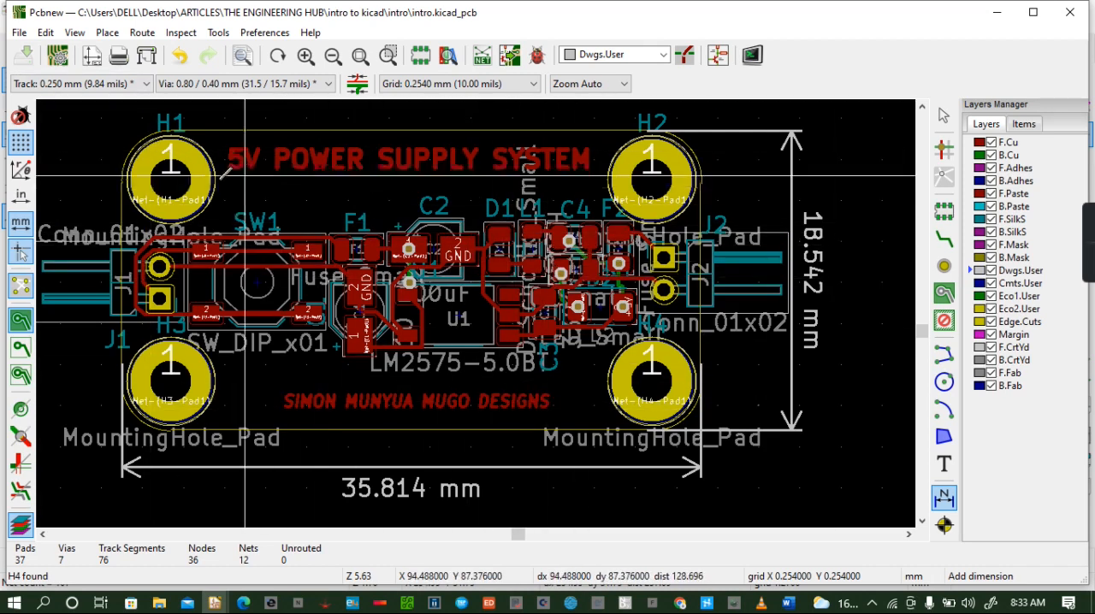
- Examine the dimensioned board from a tilted, closer view in the 3D viewer, and return to the layout
click(75, 33)
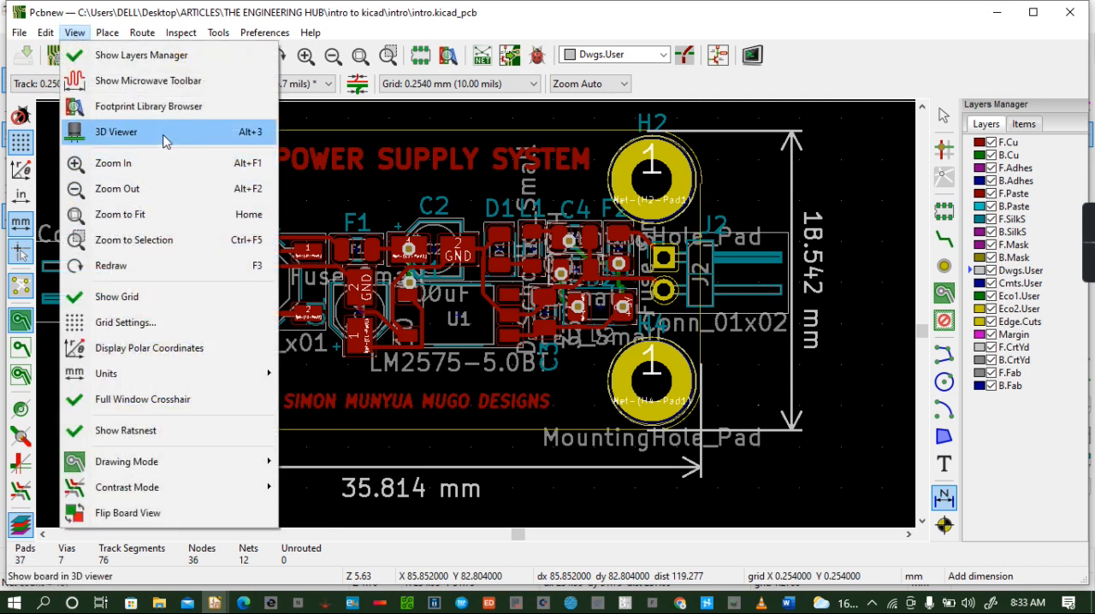
click(165, 133)
drag(503, 346, 382, 402)
scroll(499, 317, up, 5)
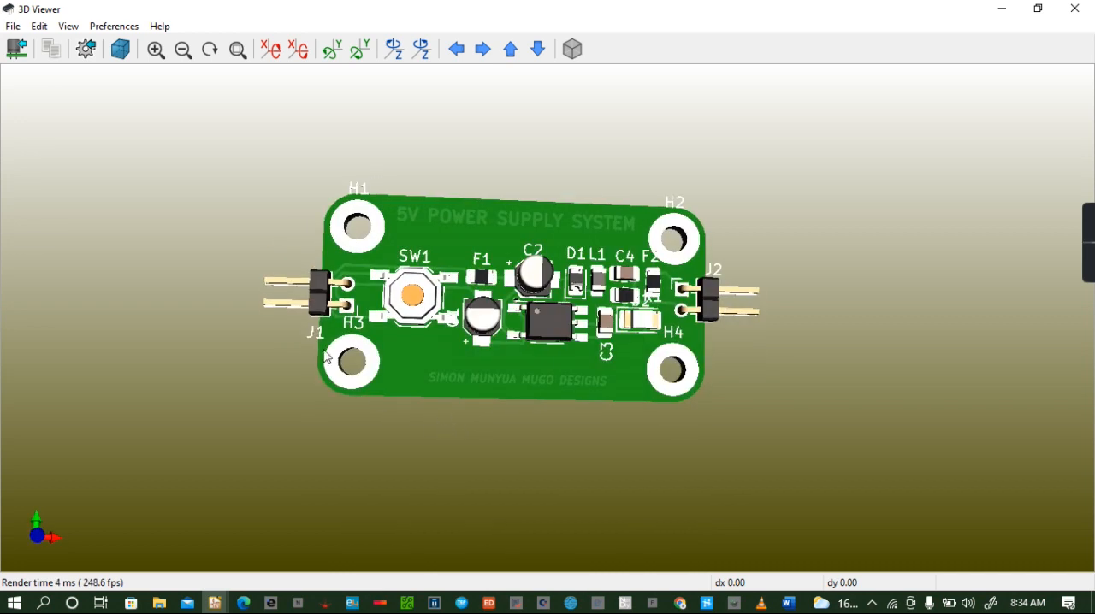
click(1074, 10)
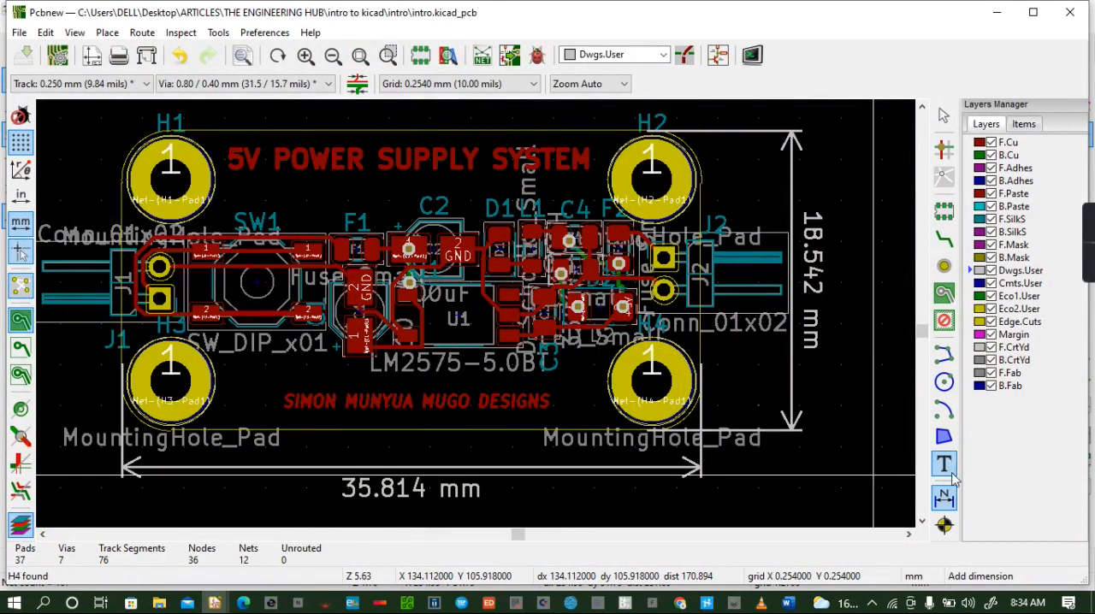
- Add the text INPUT on the Dwgs.User layer just below the pads of connector J1
click(945, 464)
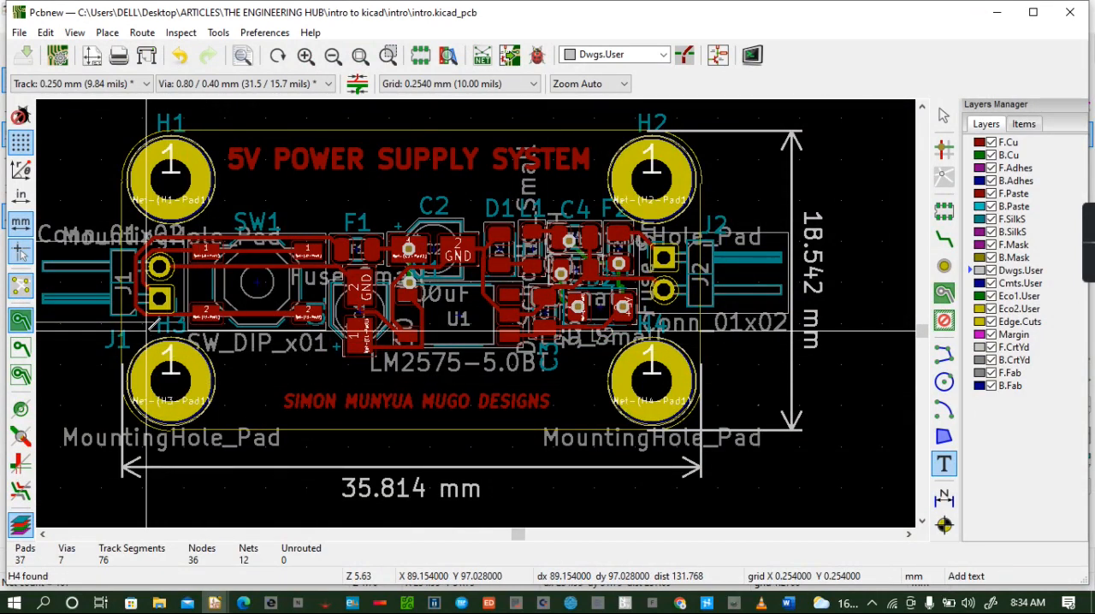
click(146, 328)
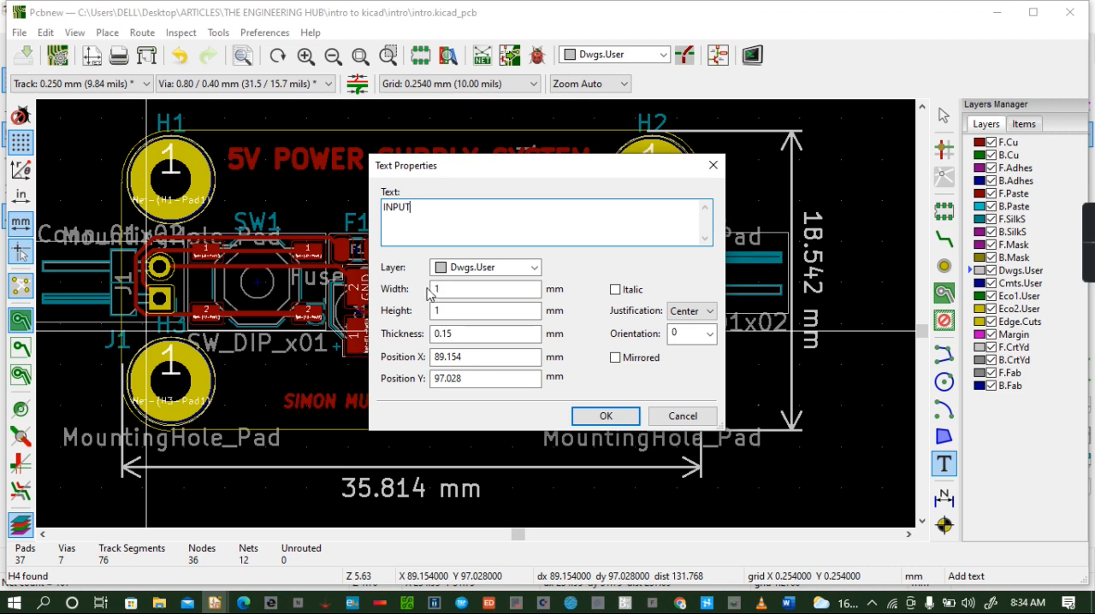
click(606, 417)
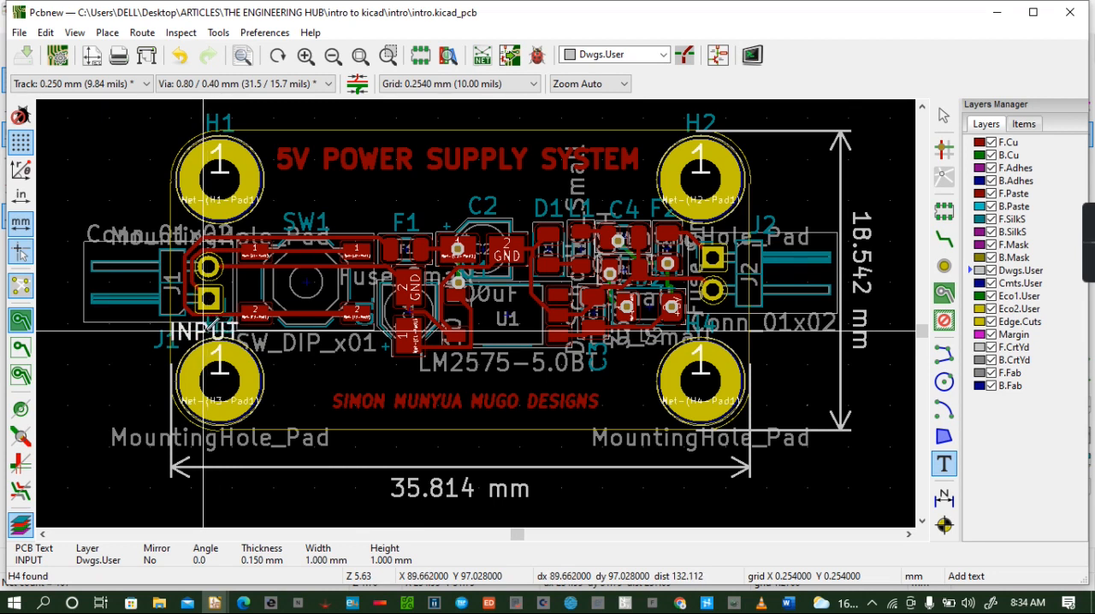
click(203, 331)
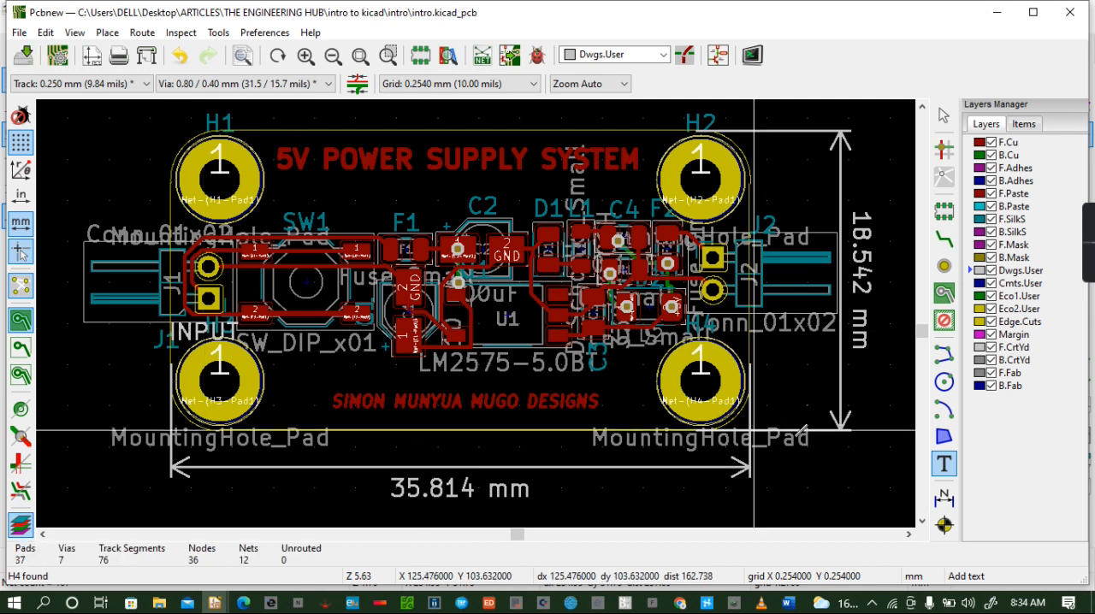
- Add the text OUTPUT on the Dwgs.User layer just below connector J2
click(799, 348)
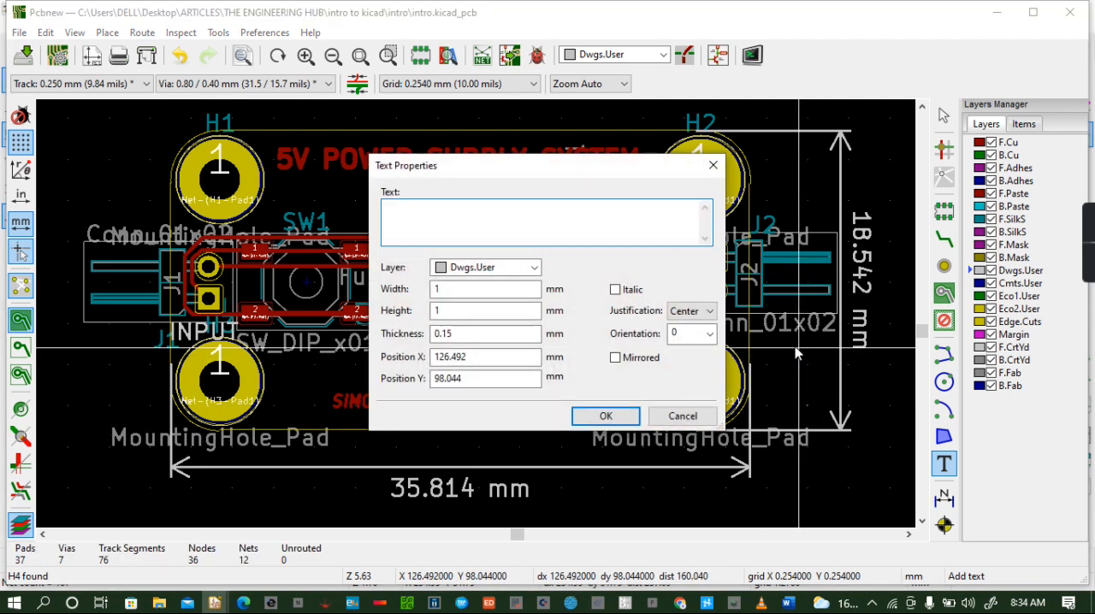
text(OU)
click(629, 417)
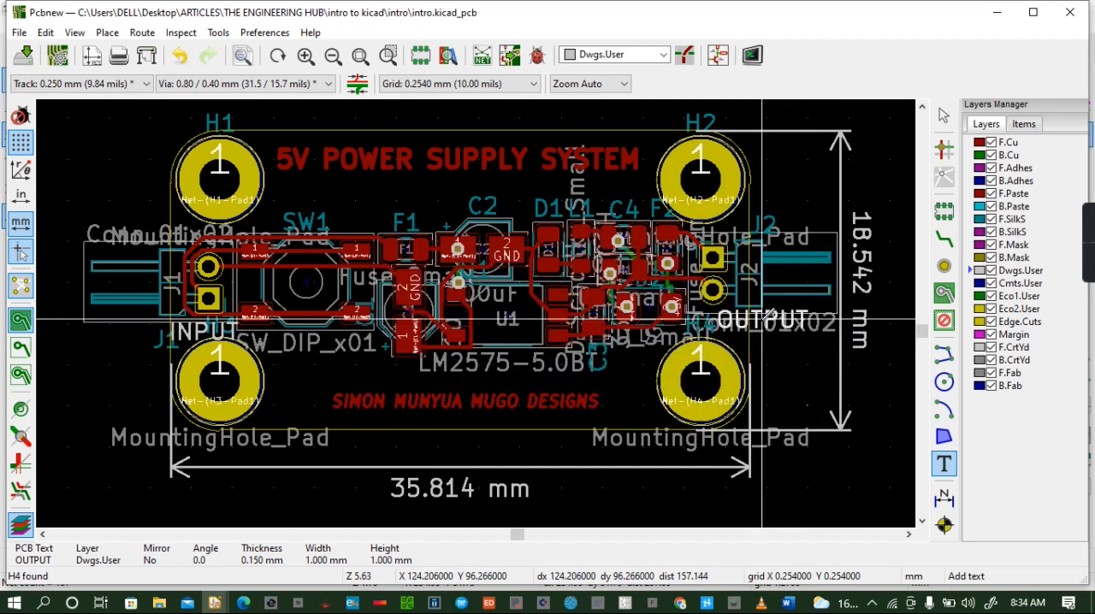
click(761, 323)
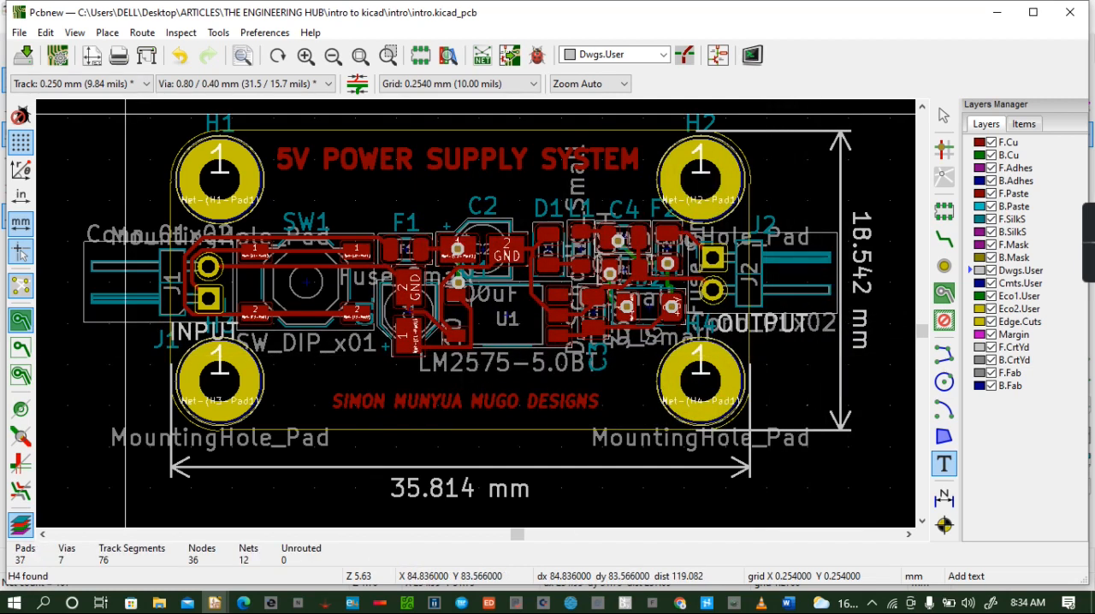
- Check in the 3D viewer whether the INPUT and OUTPUT texts appear on the board, and return to the layout
click(68, 34)
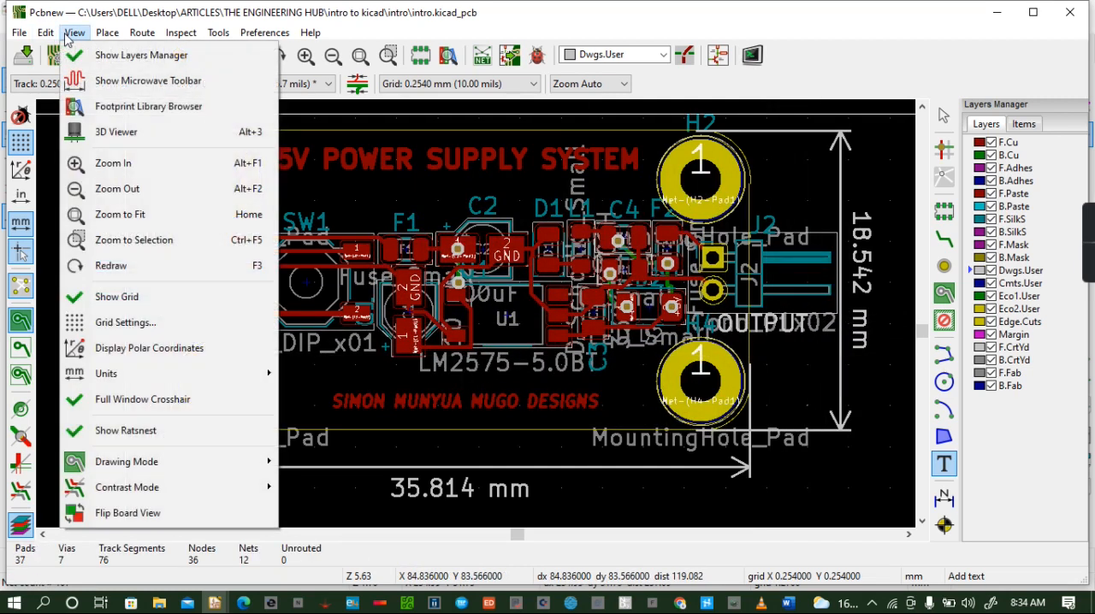
click(136, 132)
drag(467, 354, 509, 380)
scroll(480, 285, up, 5)
scroll(479, 291, up, 2)
drag(509, 329, 532, 294)
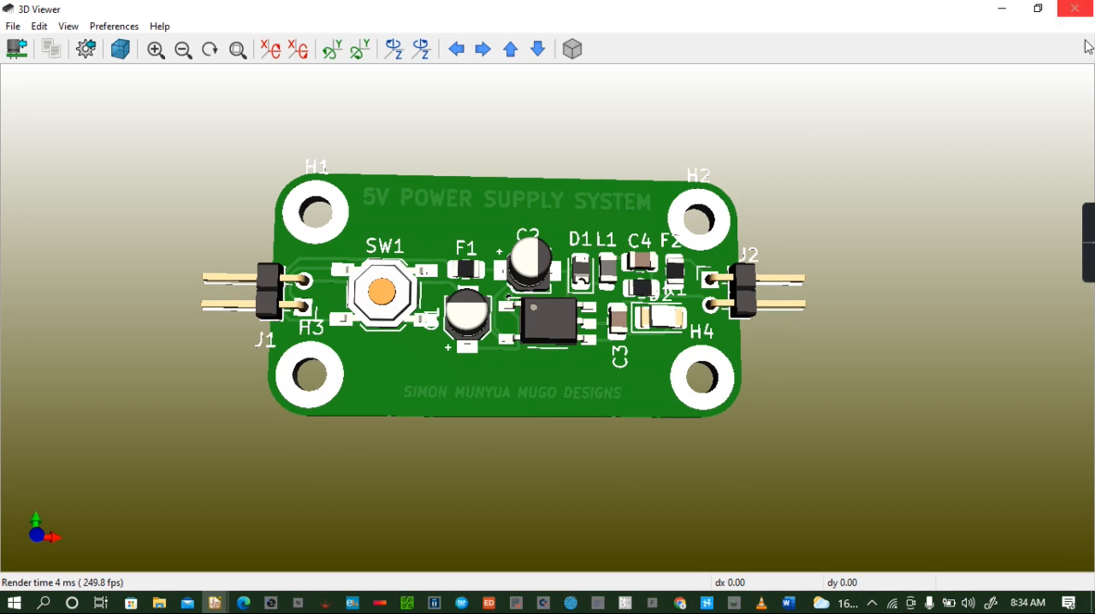
click(1075, 8)
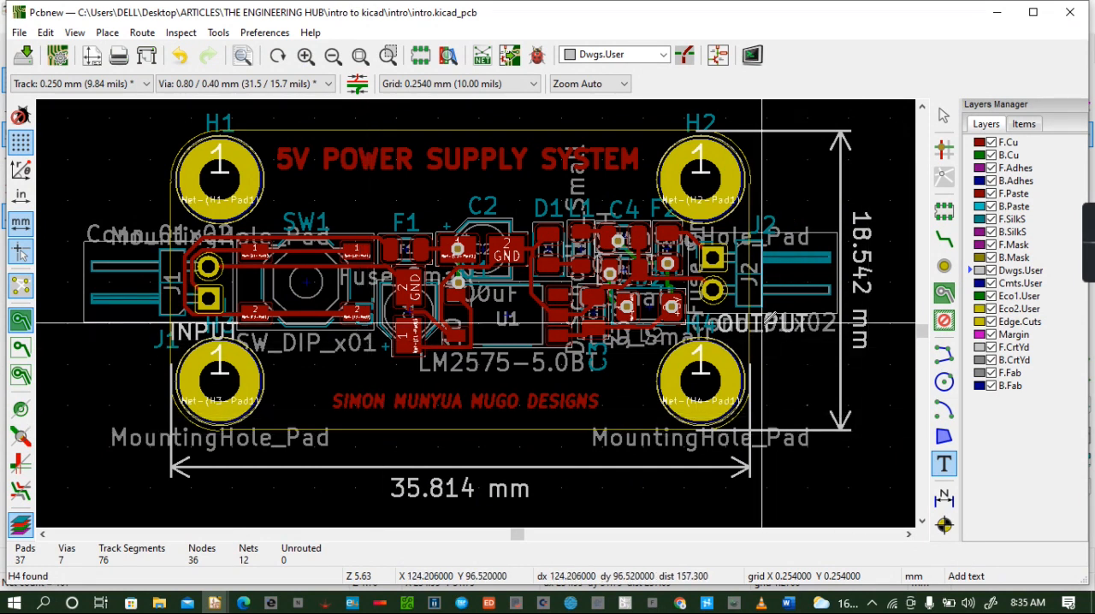
- Undo the addition of the INPUT and OUTPUT texts on the Dwgs.User layer
right_click(762, 326)
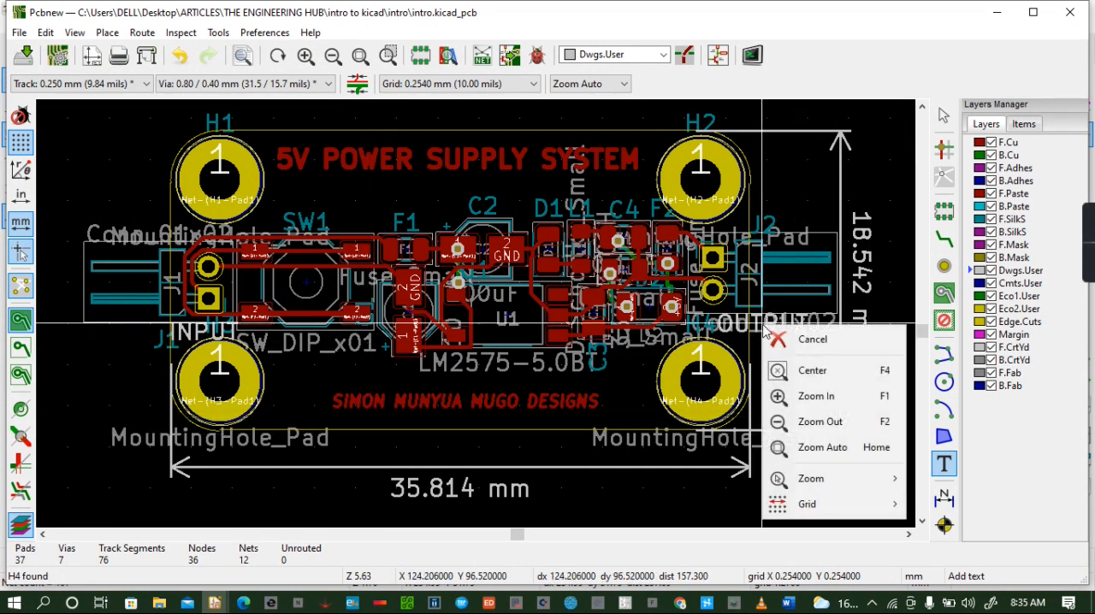
click(629, 382)
click(627, 381)
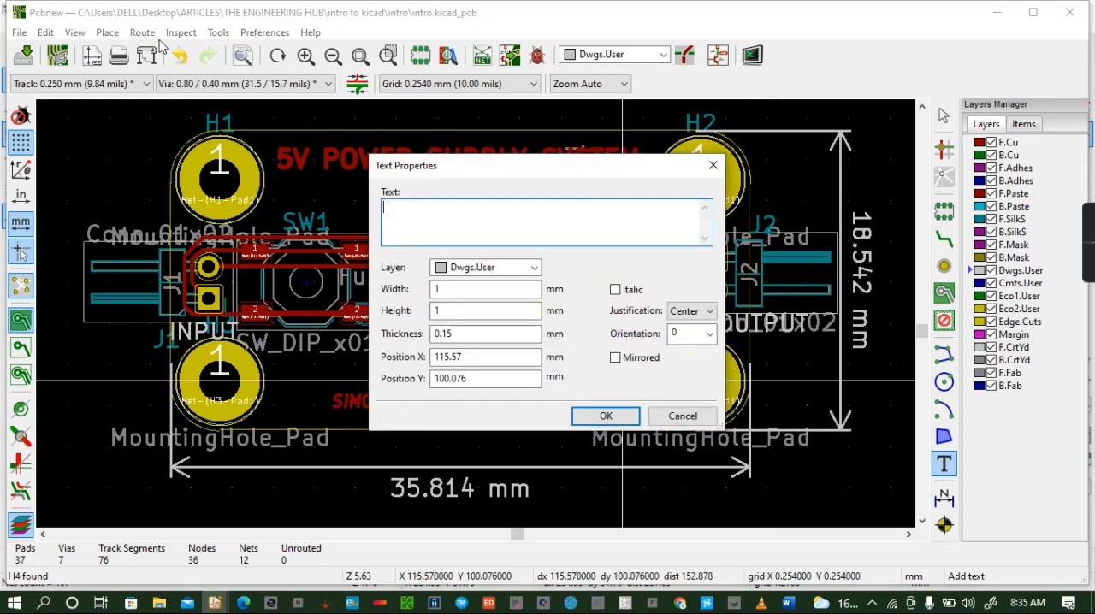
click(713, 165)
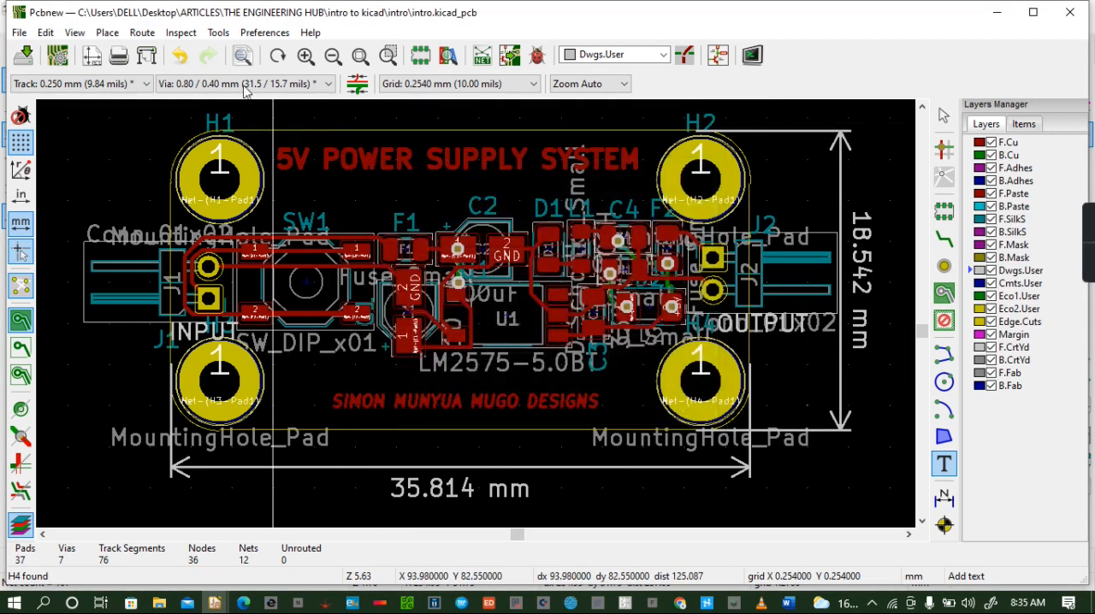
click(181, 56)
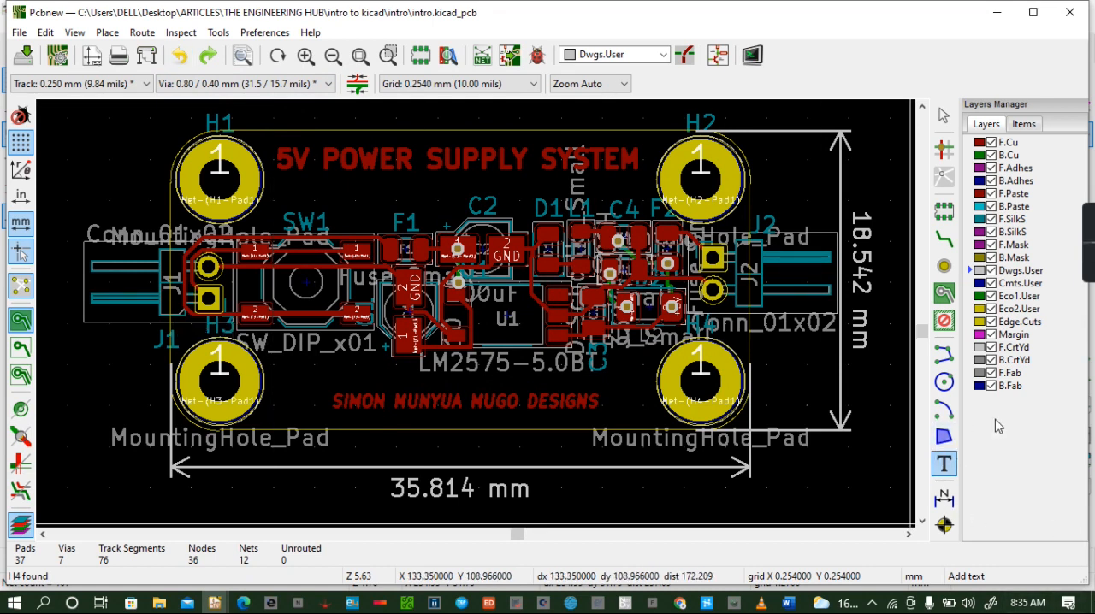
- Add the text INPUT on the F.Cu layer between connector J1 and mounting hole H3
click(981, 144)
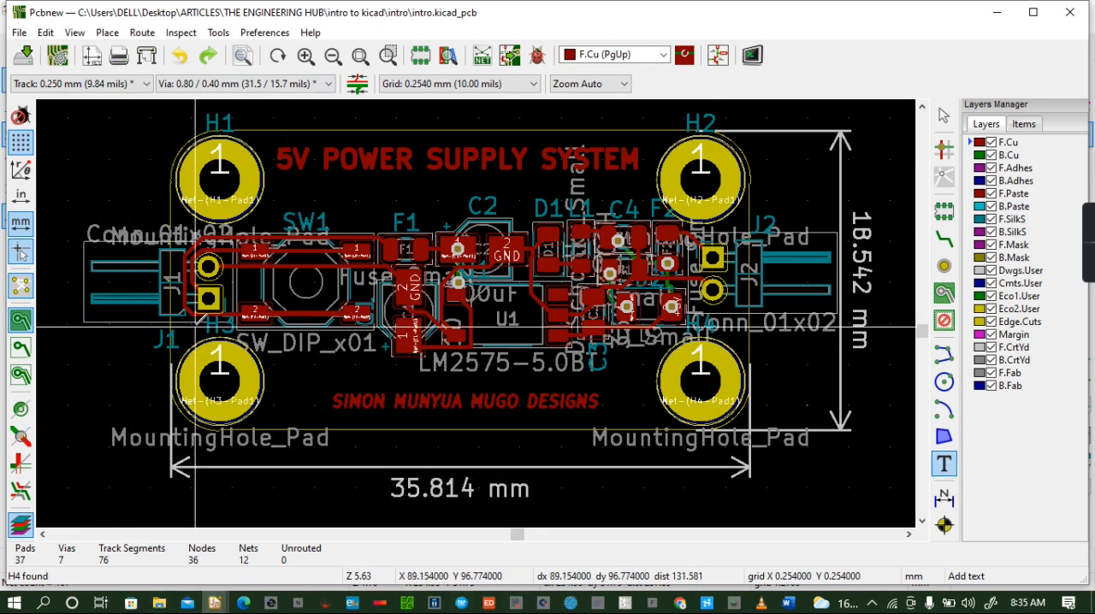
click(190, 327)
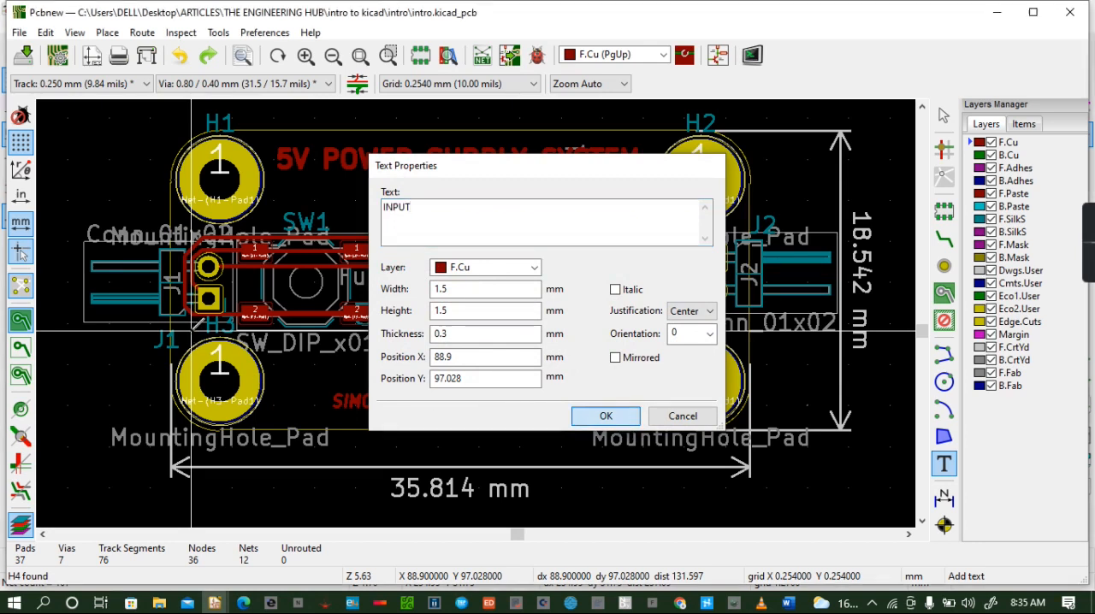
click(606, 416)
click(220, 335)
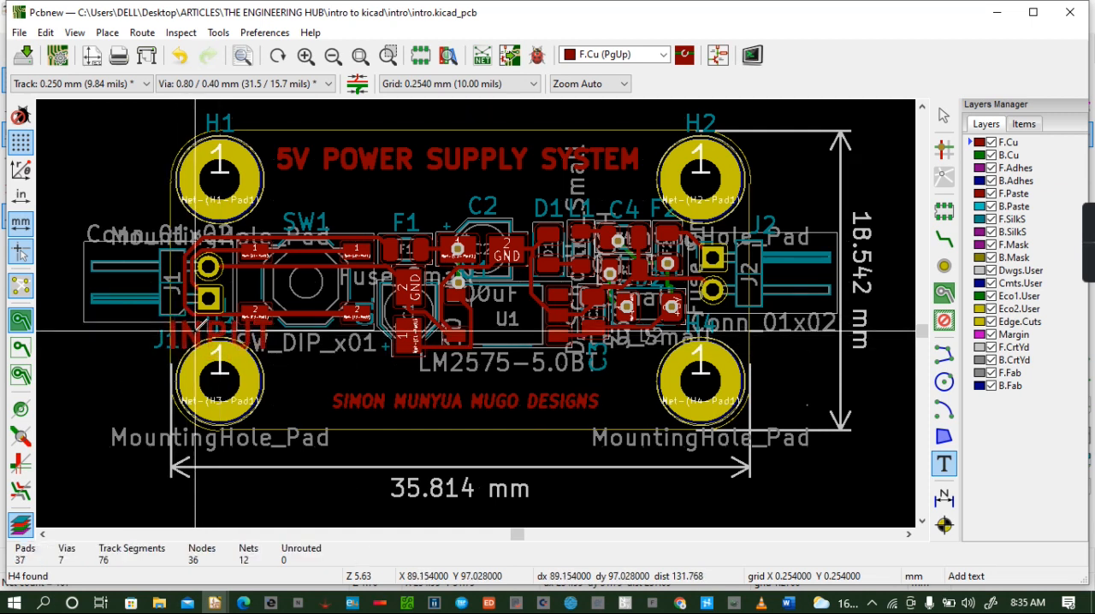
- Set the INPUT text's width and height to 1 mm and accept clamping of its thickness
click(197, 338)
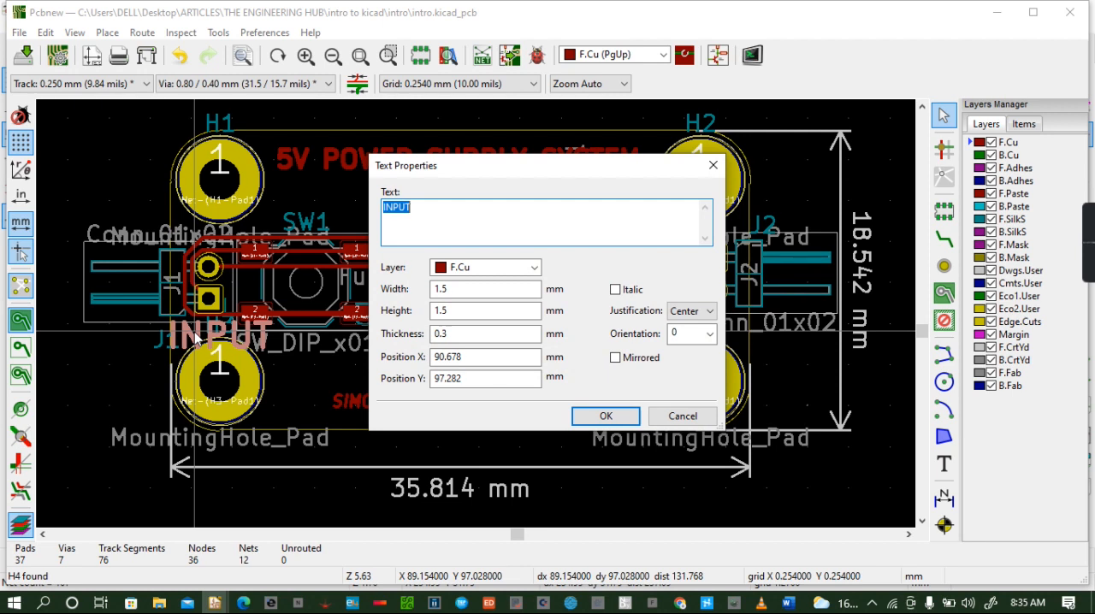
click(459, 290)
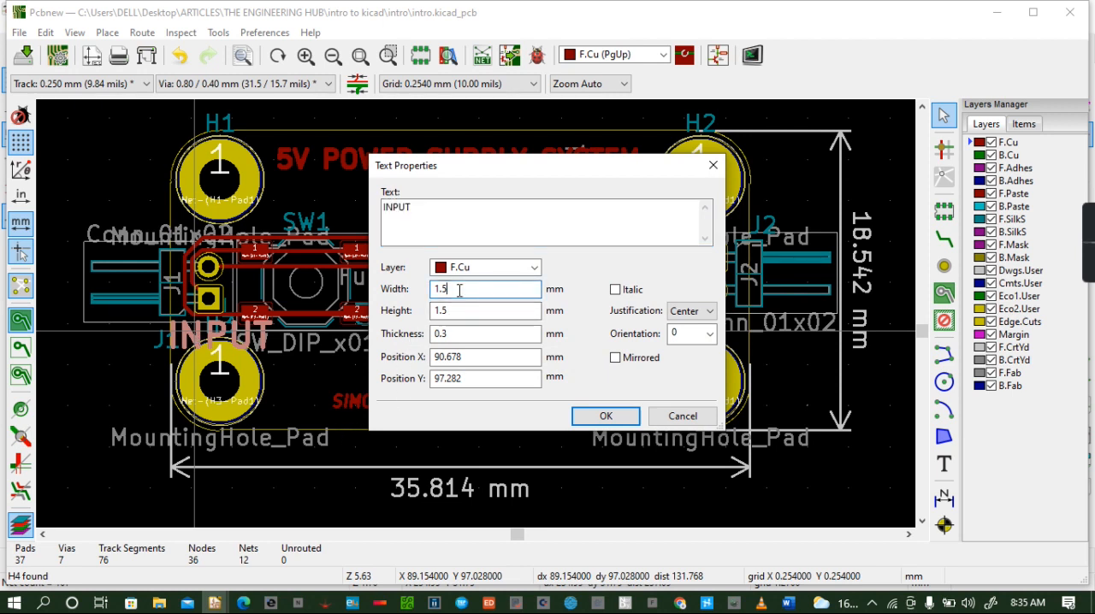
key(BackSpace)
click(456, 310)
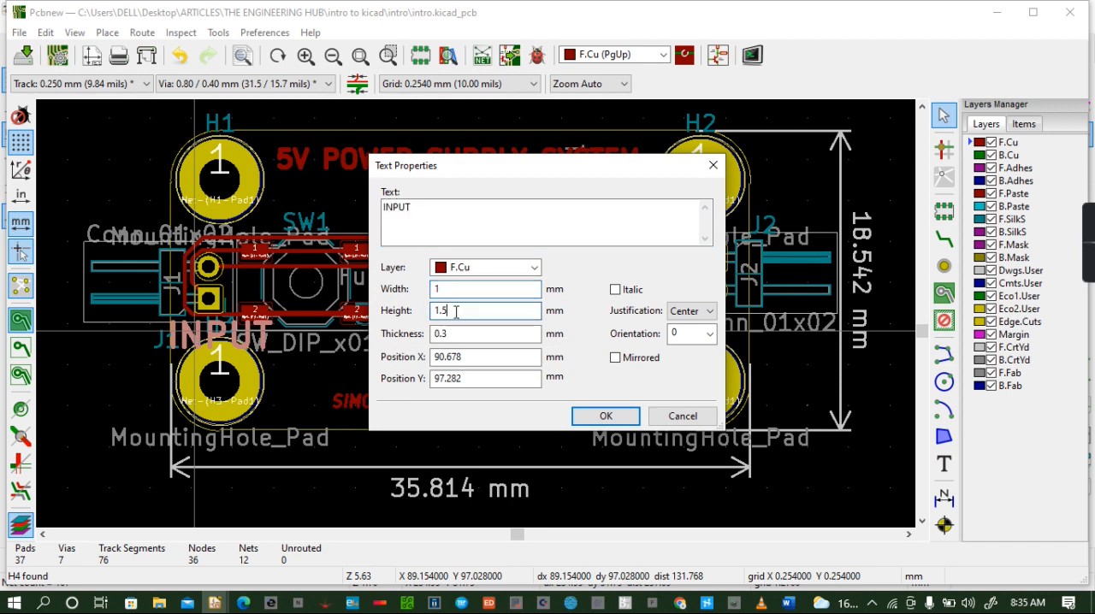
click(610, 419)
click(653, 307)
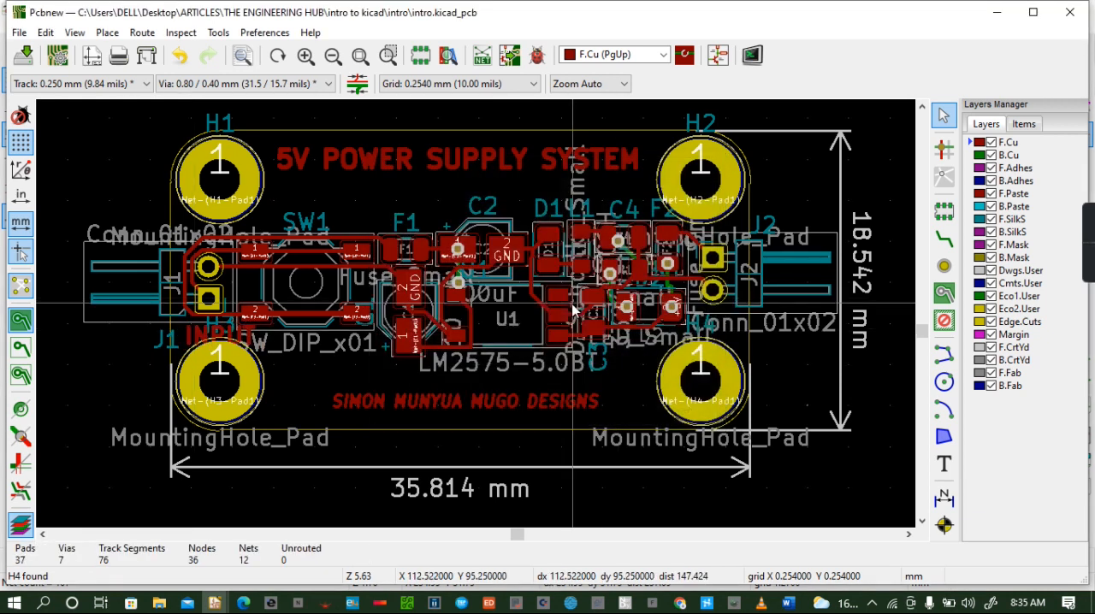
- Move the INPUT text up and outward so it sits directly below connector J1's pads
click(219, 336)
click(291, 377)
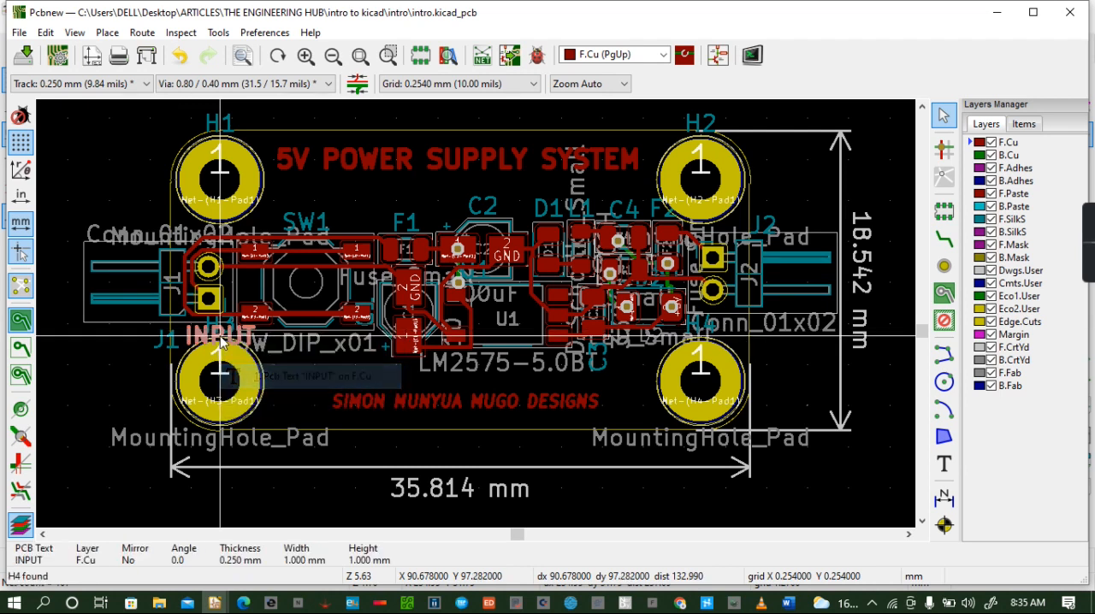
key(Escape)
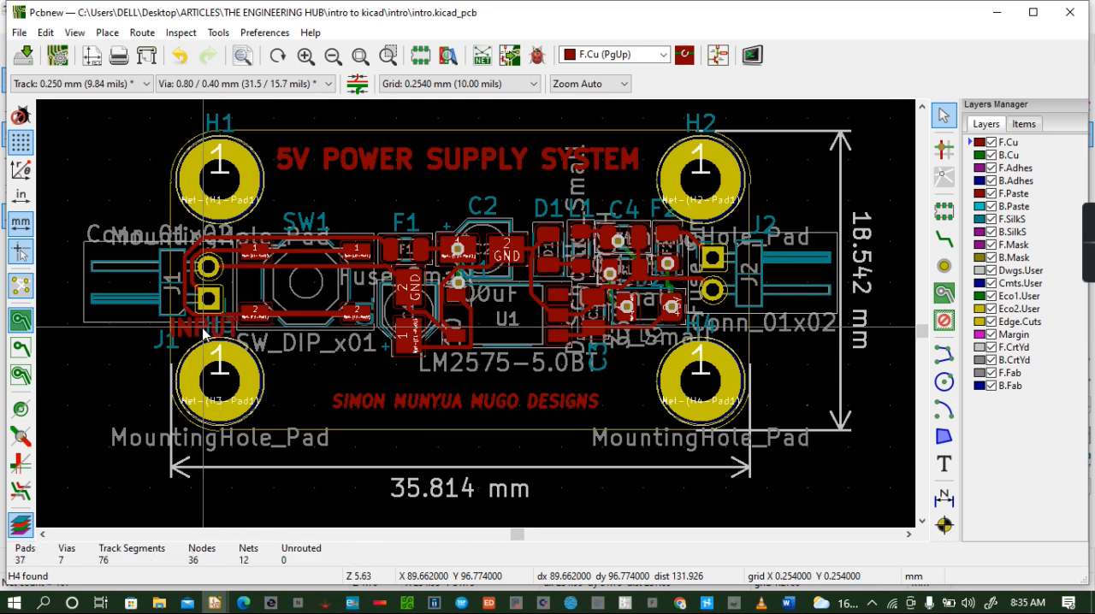
- Add the text OUTPUT on the F.Cu layer, 1 mm wide and high, below connector J2's pads
click(804, 328)
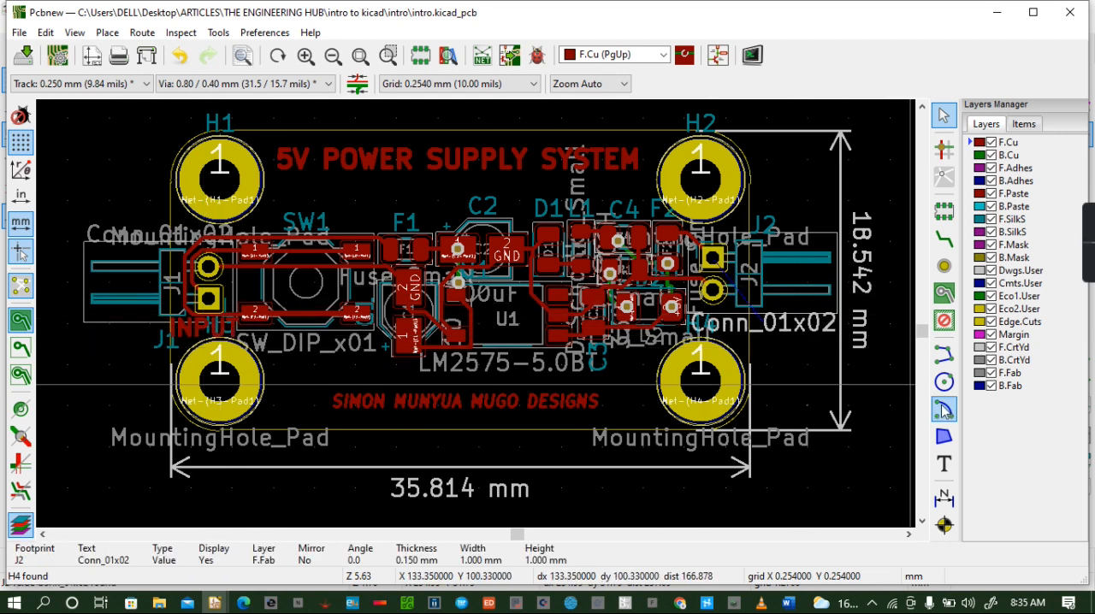
click(944, 464)
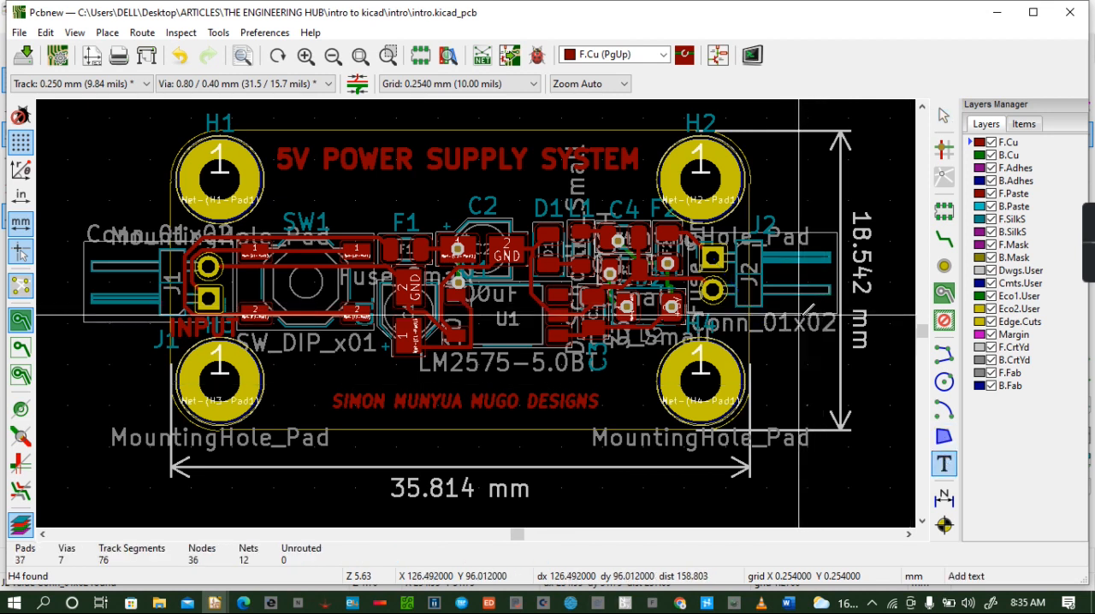
click(795, 313)
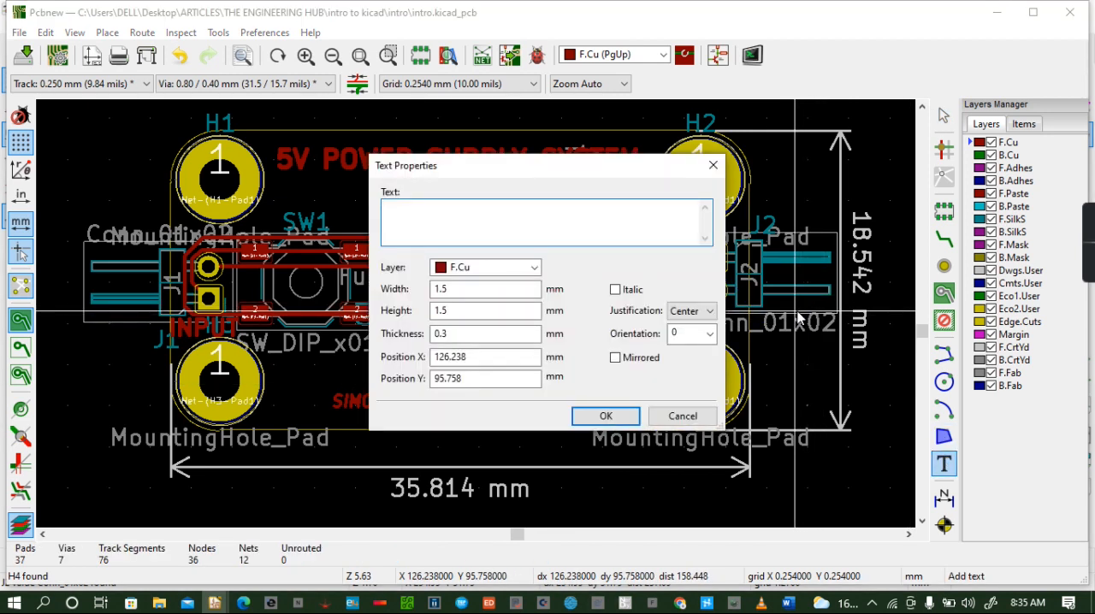
text(OUTPUT)
click(463, 290)
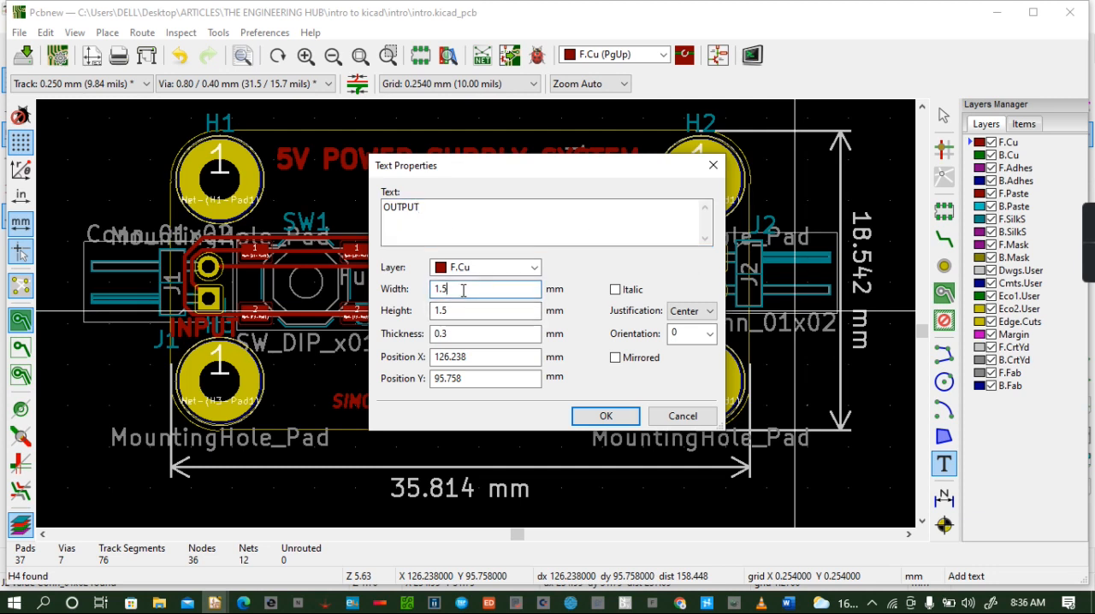
click(470, 311)
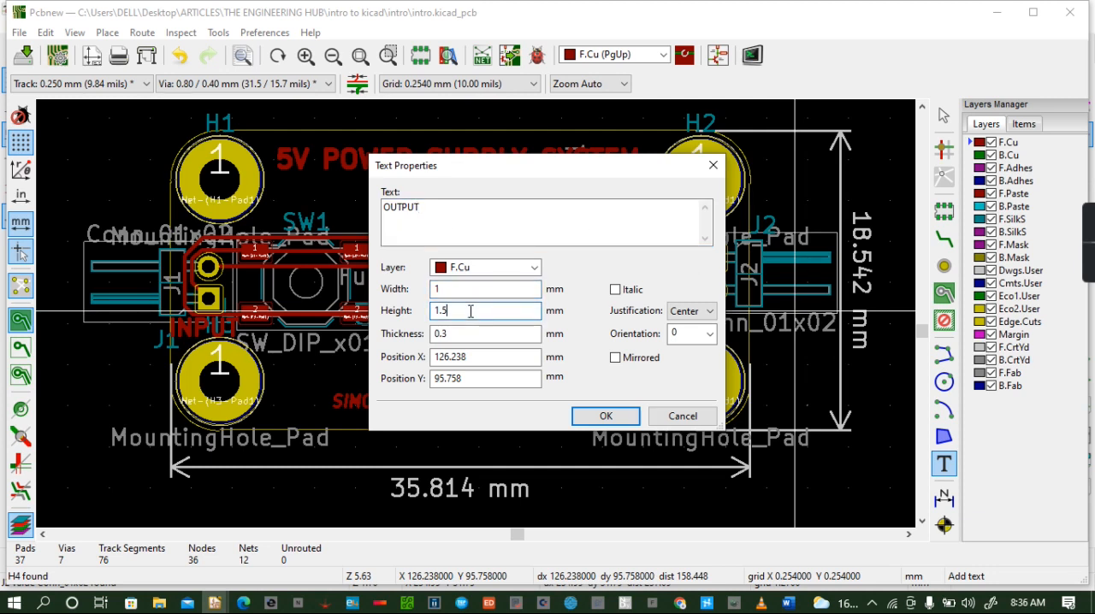
click(604, 416)
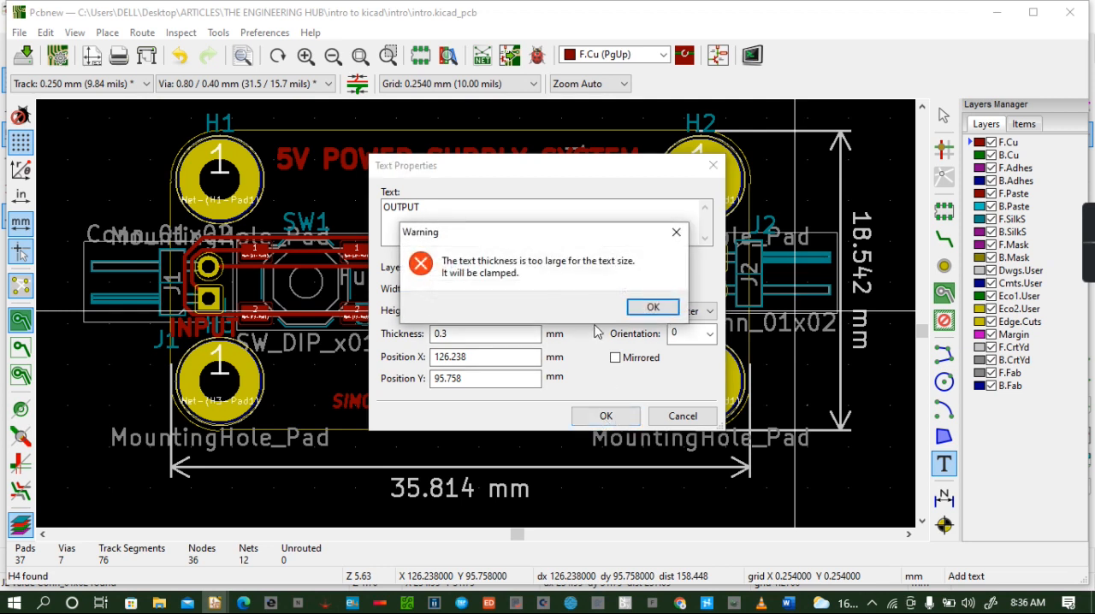
click(653, 307)
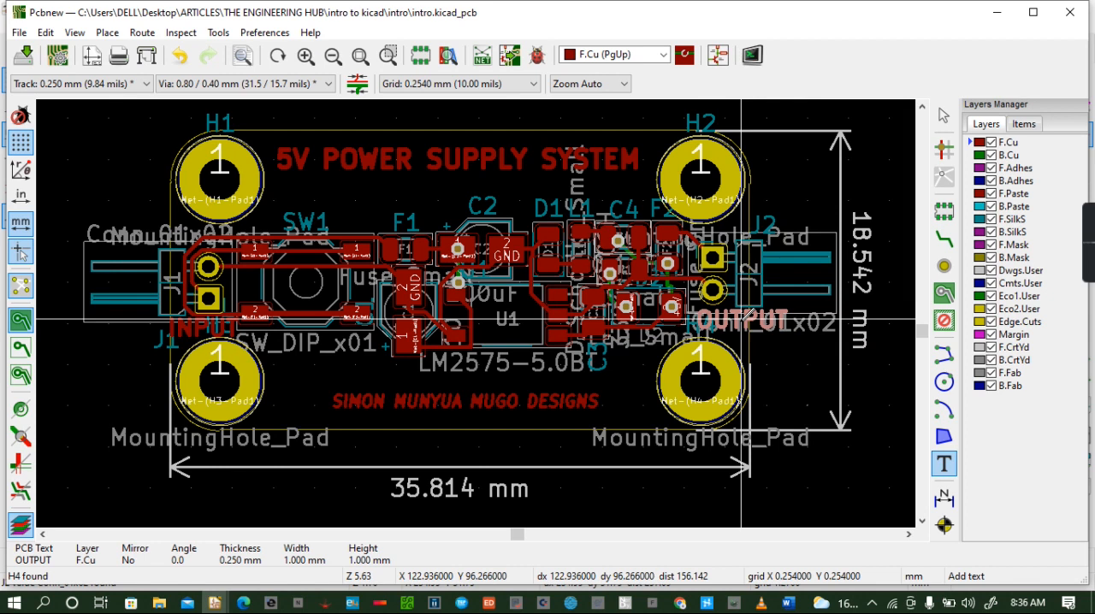
click(741, 320)
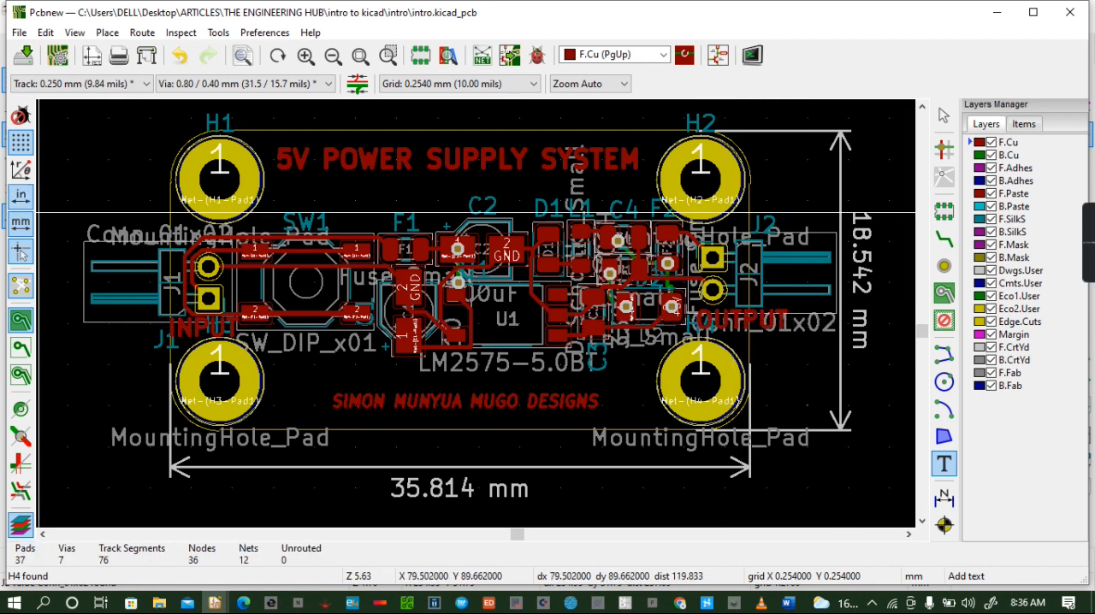
- Inspect the INPUT and OUTPUT labels beside the connectors in the 3D view, then return to the layout
click(49, 32)
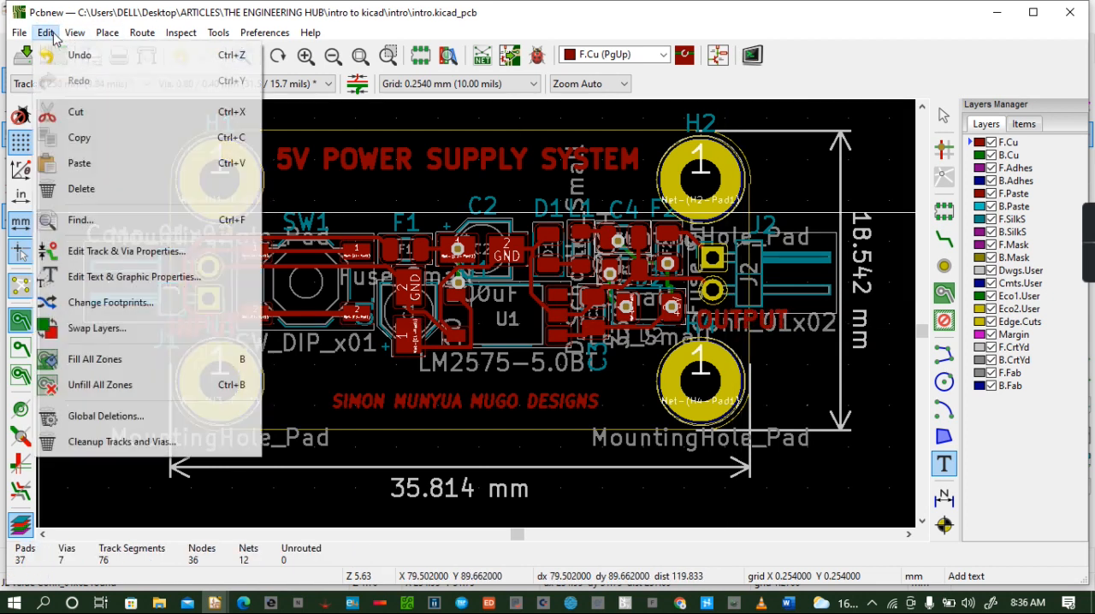
mouse_move(74, 33)
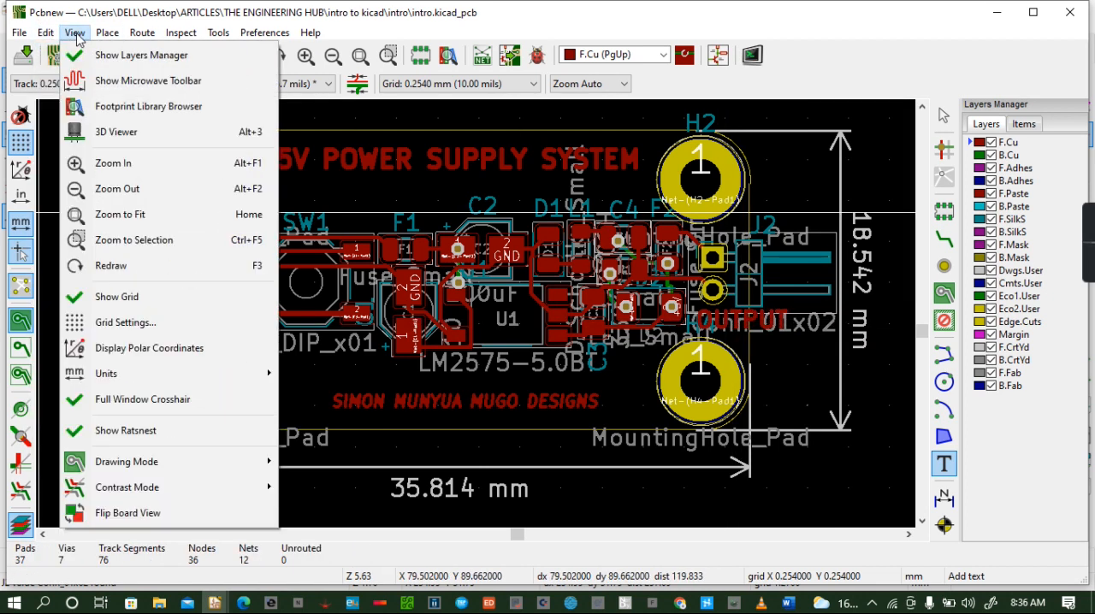
click(101, 133)
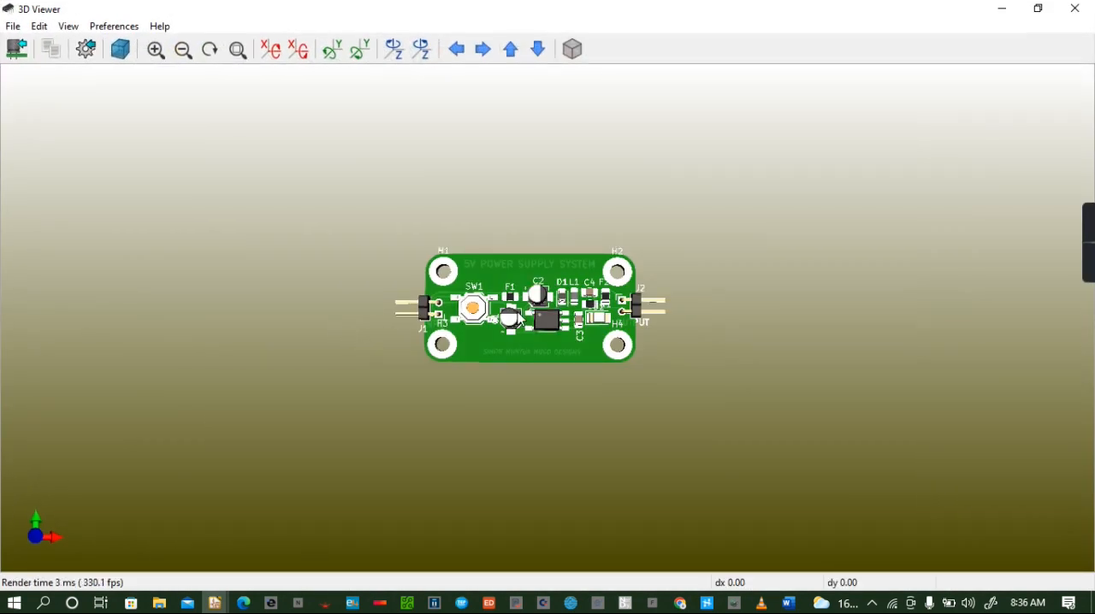
scroll(519, 317, up, 2)
scroll(407, 355, up, 2)
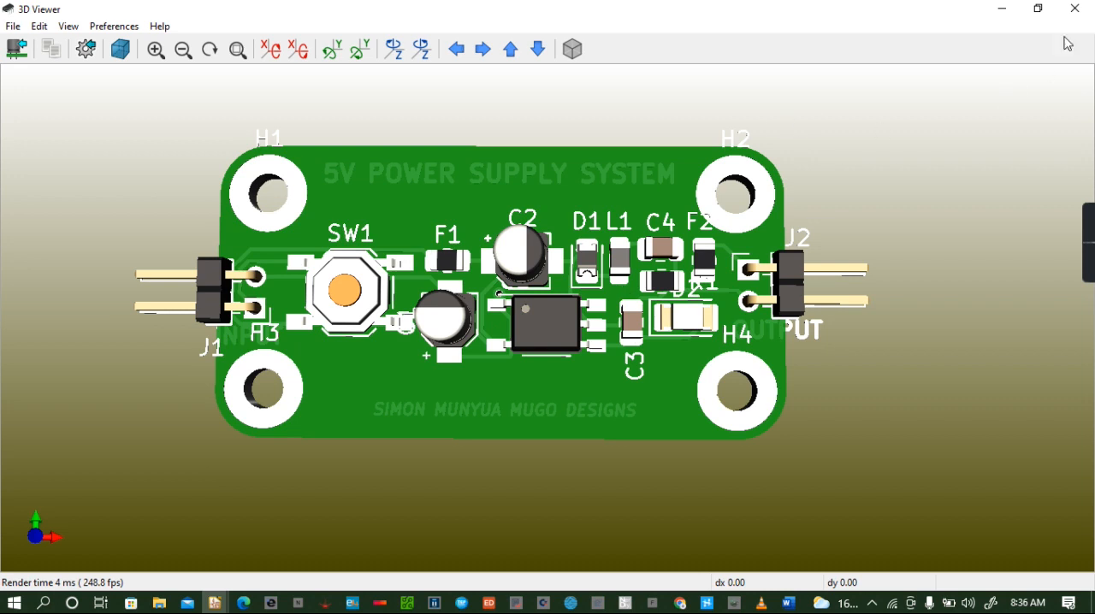
click(1075, 10)
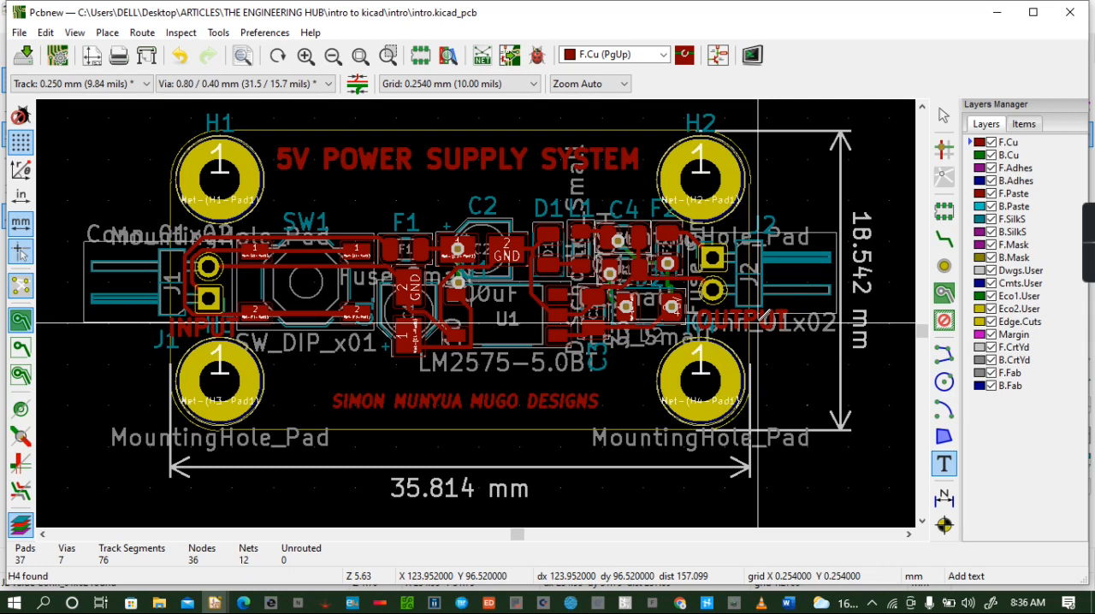
- Rotate the OUTPUT text 90 degrees and move it onto the board between F2 and connector J2's pads
click(759, 324)
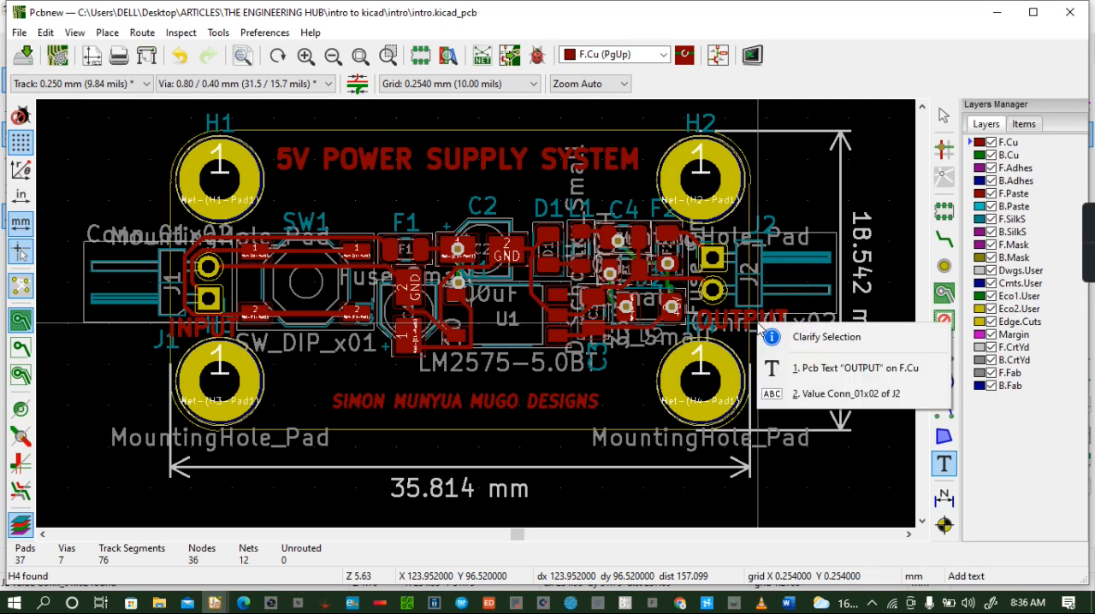
click(810, 368)
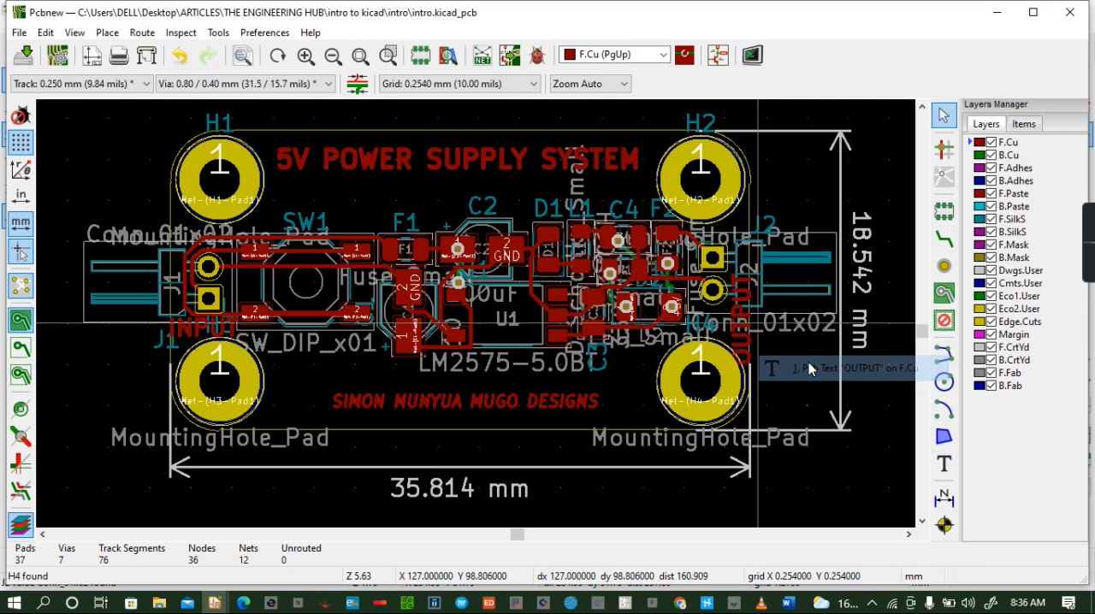
click(741, 326)
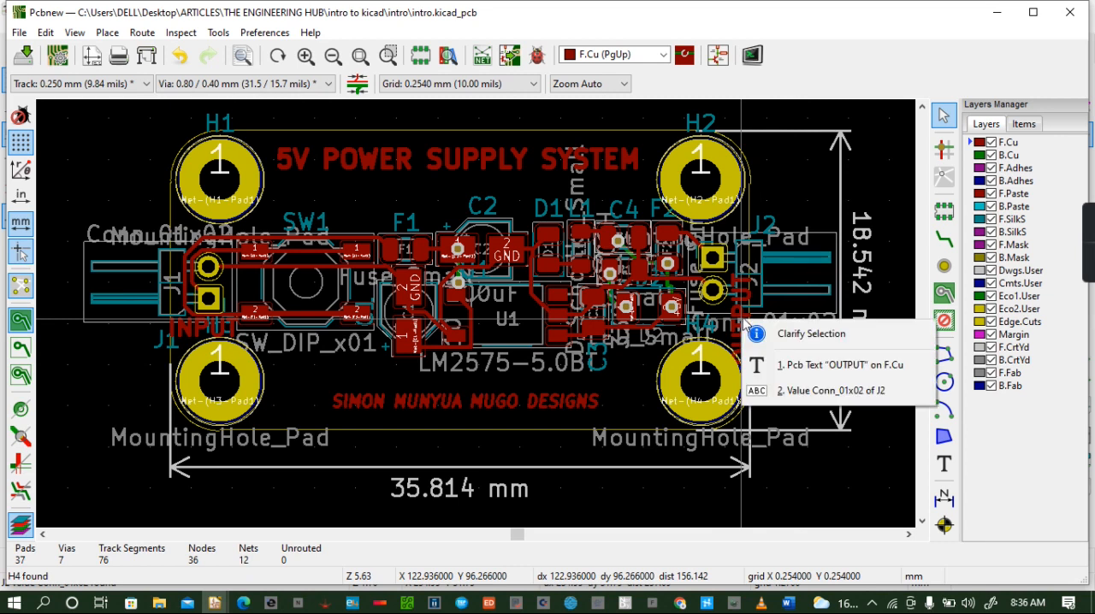
click(778, 362)
key(m)
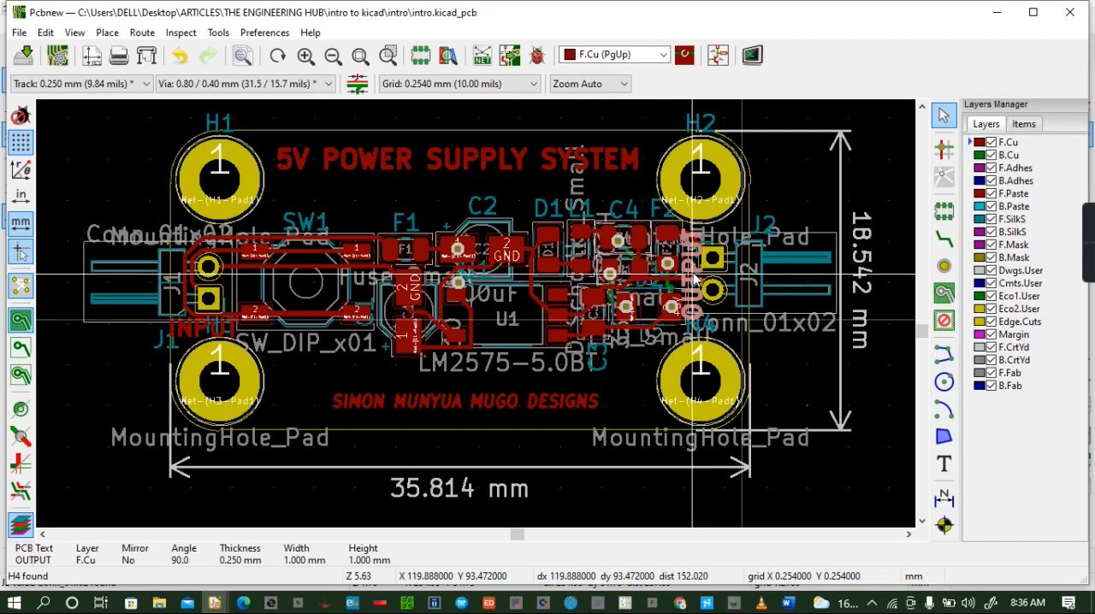
click(694, 276)
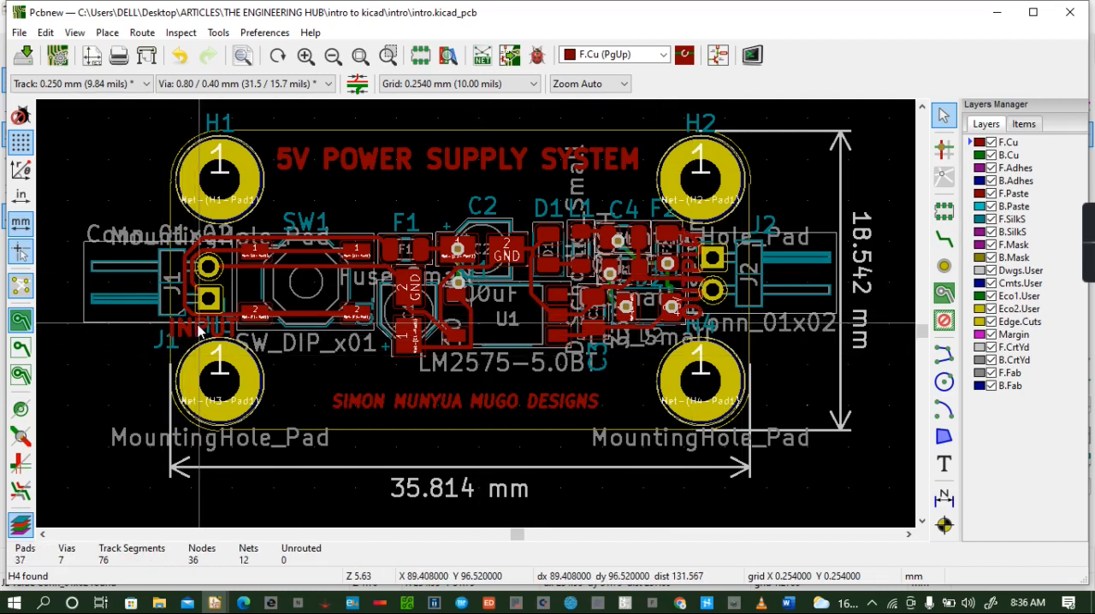
- Rotate the INPUT text 90 degrees and move it between connector J1's pads and switch SW1
key(r)
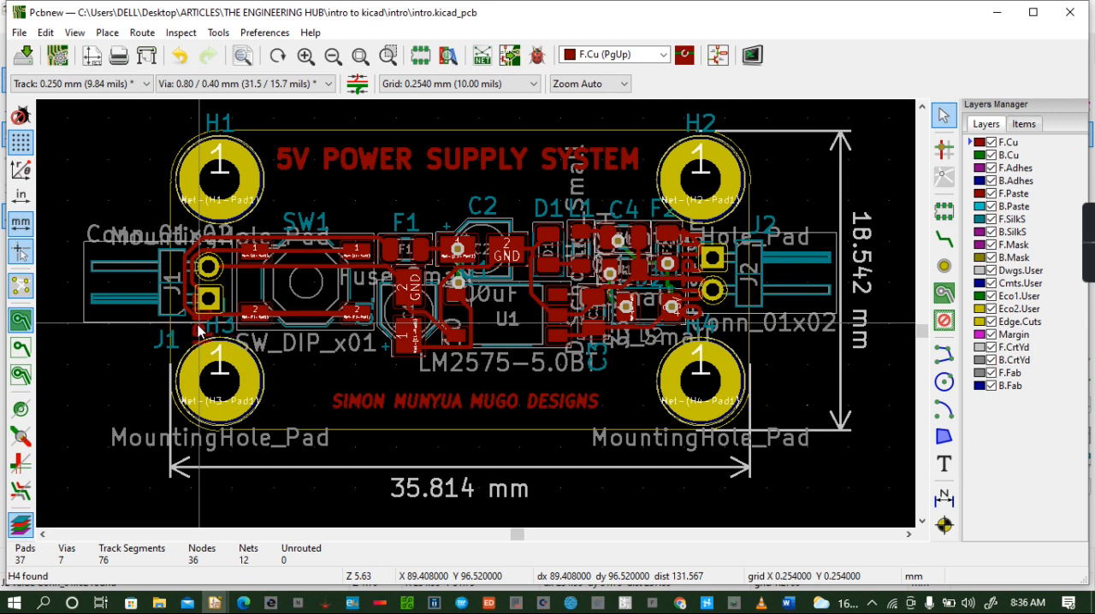
key(m)
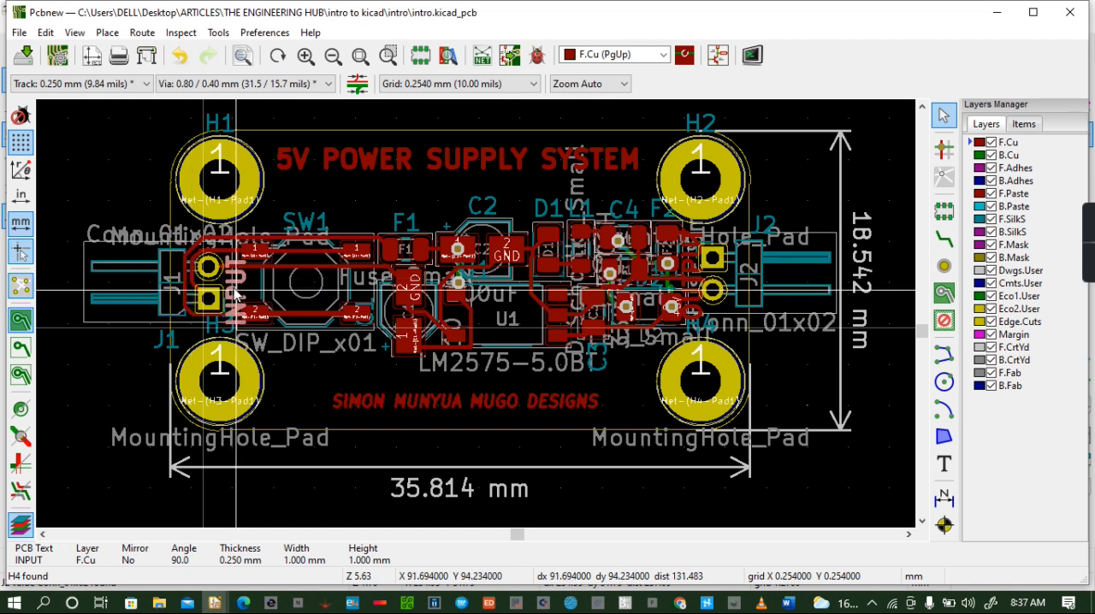
key(Escape)
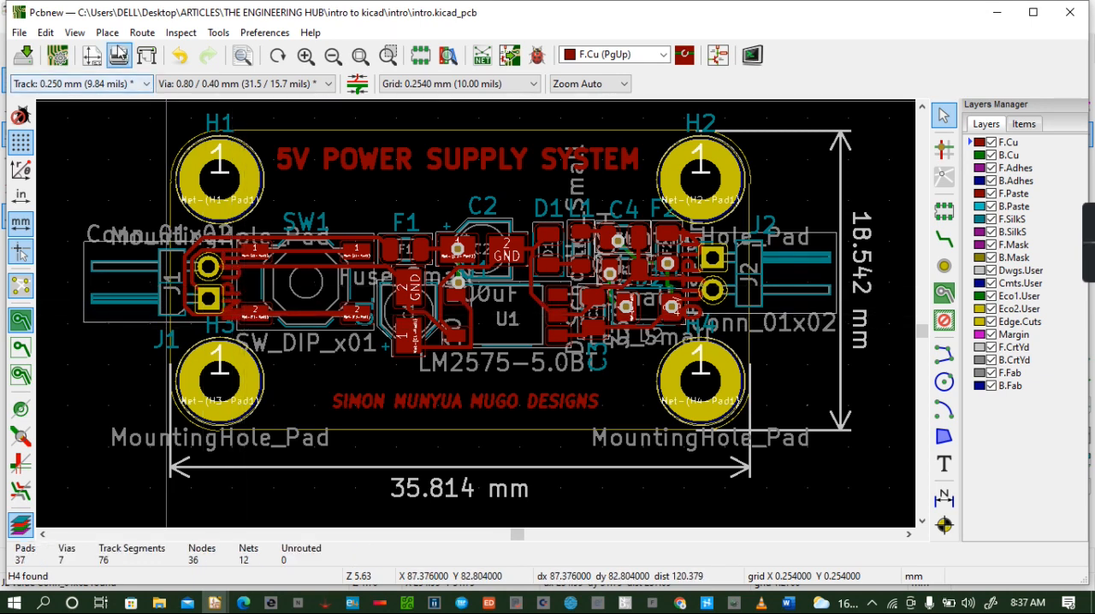
- Examine the rotated INPUT and OUTPUT labels on the 3D board from several angles, then return to the layout
click(74, 32)
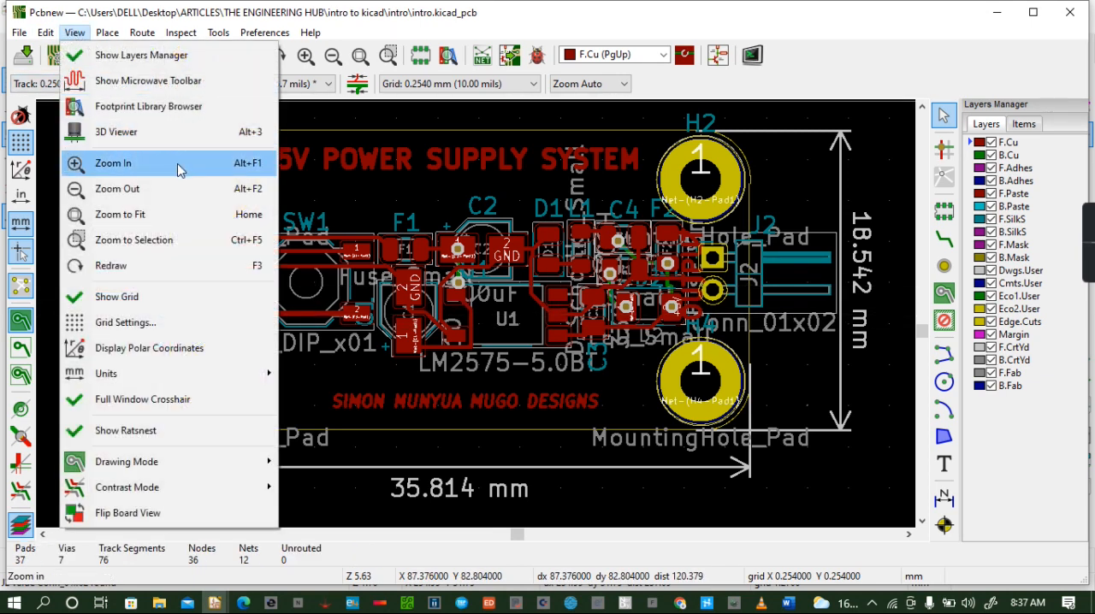
click(152, 129)
drag(489, 350, 500, 262)
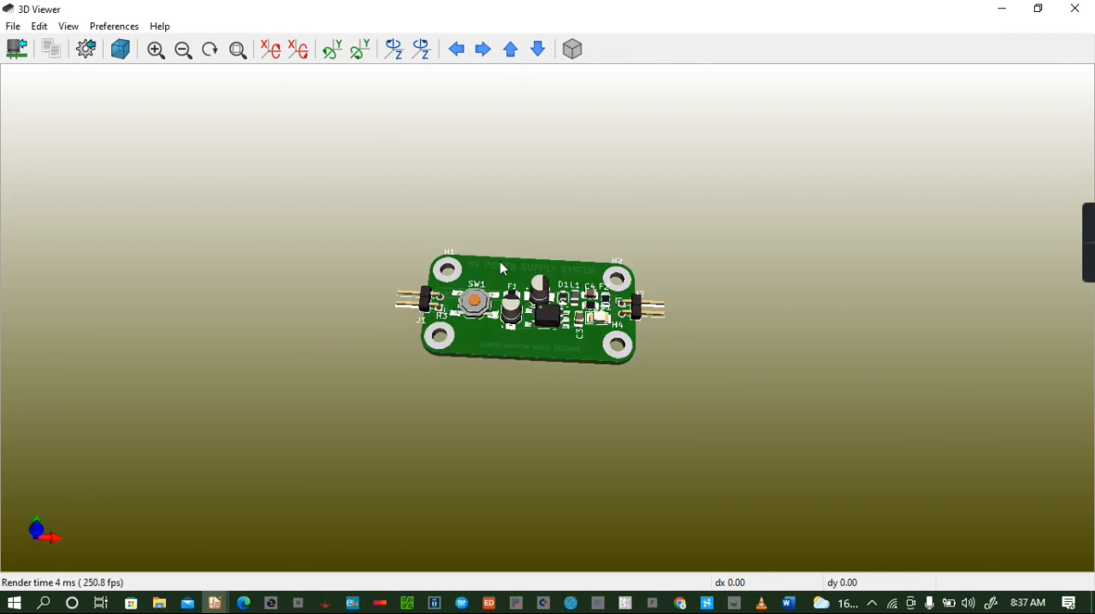
scroll(464, 309, up, 6)
scroll(462, 310, up, 2)
drag(346, 305, 359, 367)
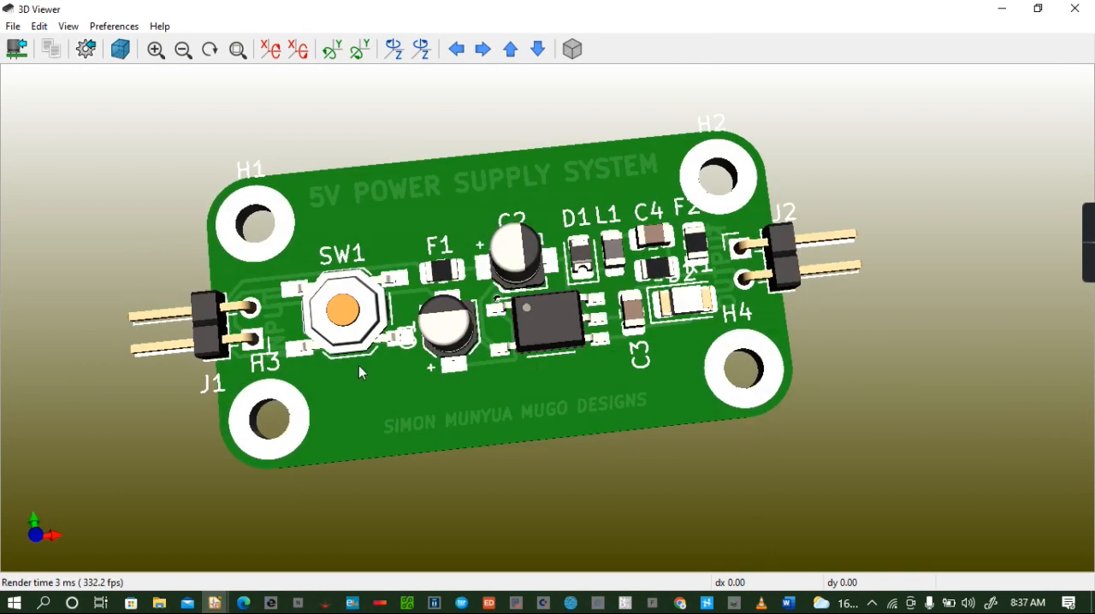
scroll(370, 344, up, 1)
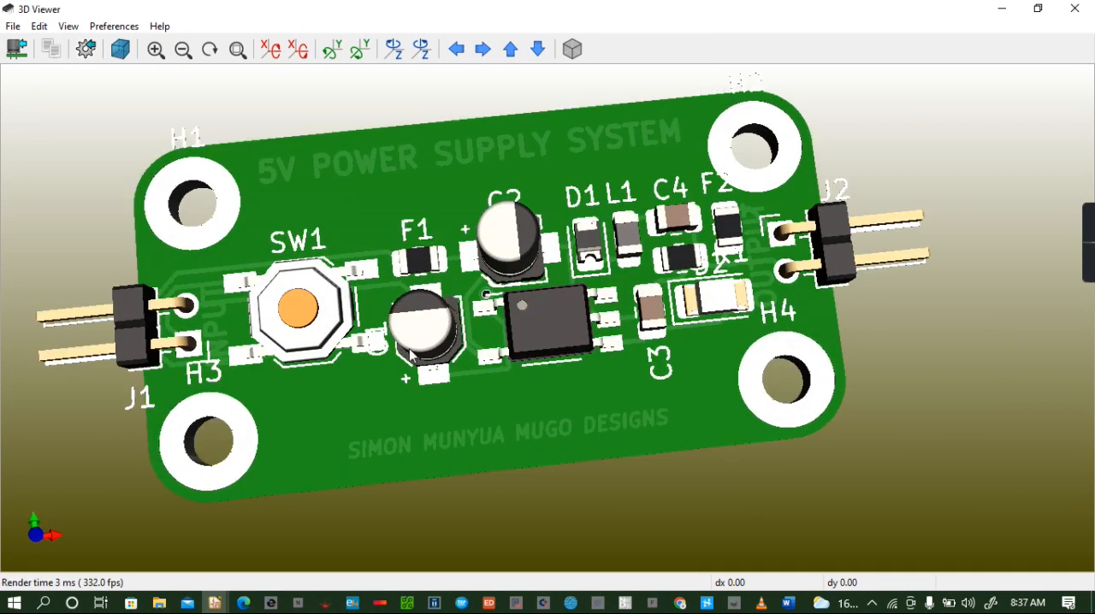
drag(411, 356, 374, 308)
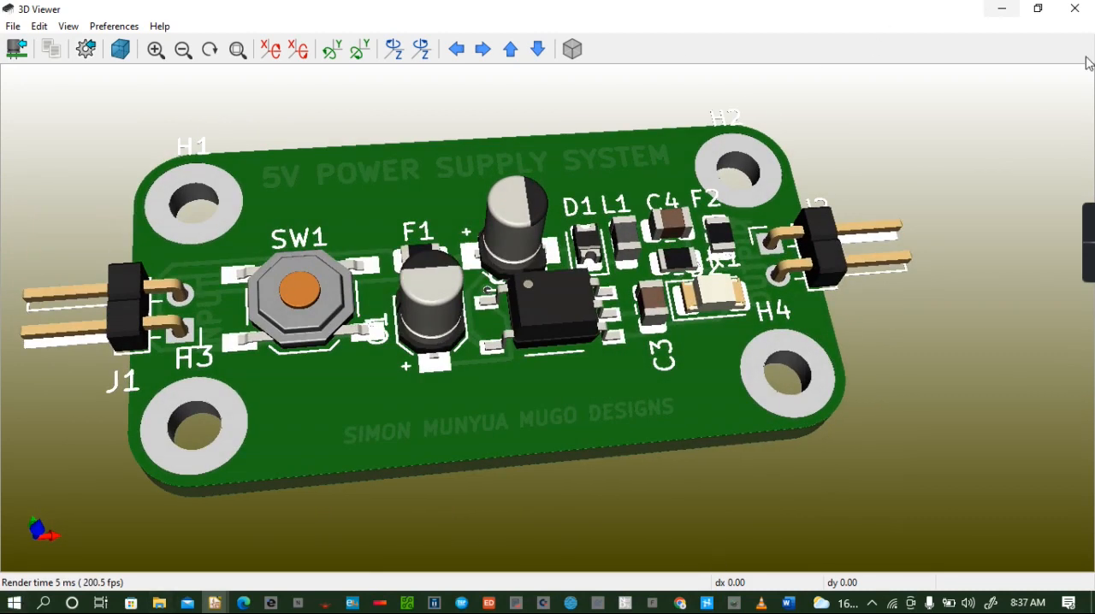
click(1073, 10)
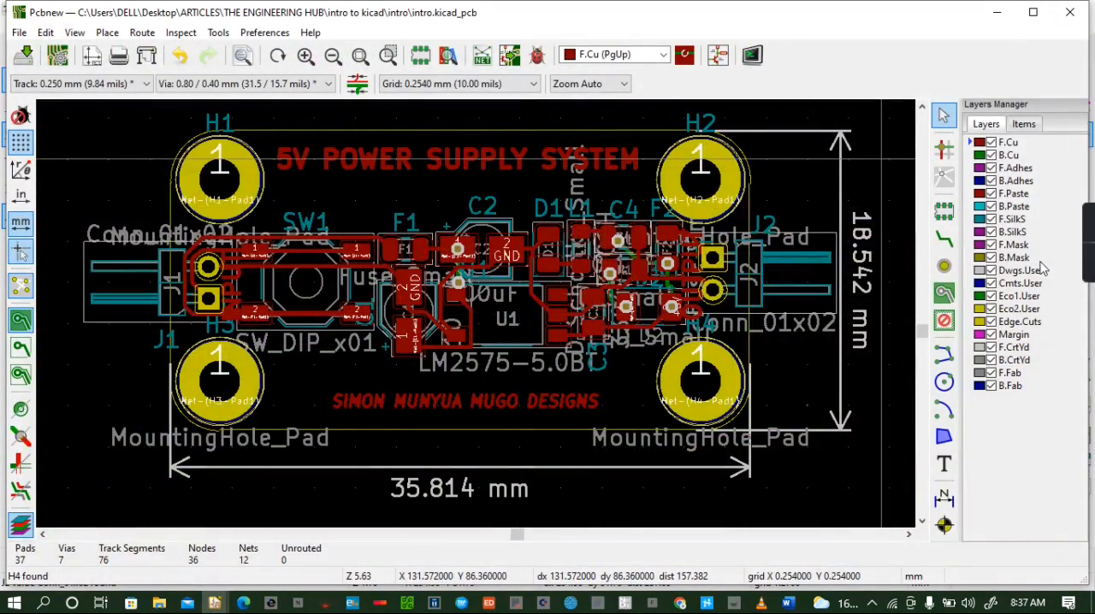
- Place 0.80/0.40 mm vias across the board's upper area below the title, around C2, and over U1
click(944, 265)
click(344, 179)
click(416, 192)
click(470, 188)
click(531, 183)
click(523, 215)
click(519, 277)
click(507, 318)
click(351, 225)
- Place more vias above, through and below switch SW1, down to the area beside mounting hole H3
click(278, 192)
click(329, 186)
click(314, 191)
click(303, 249)
click(304, 250)
click(310, 281)
click(318, 294)
click(304, 313)
click(311, 339)
click(334, 380)
click(315, 380)
click(300, 380)
click(298, 409)
click(269, 364)
click(318, 363)
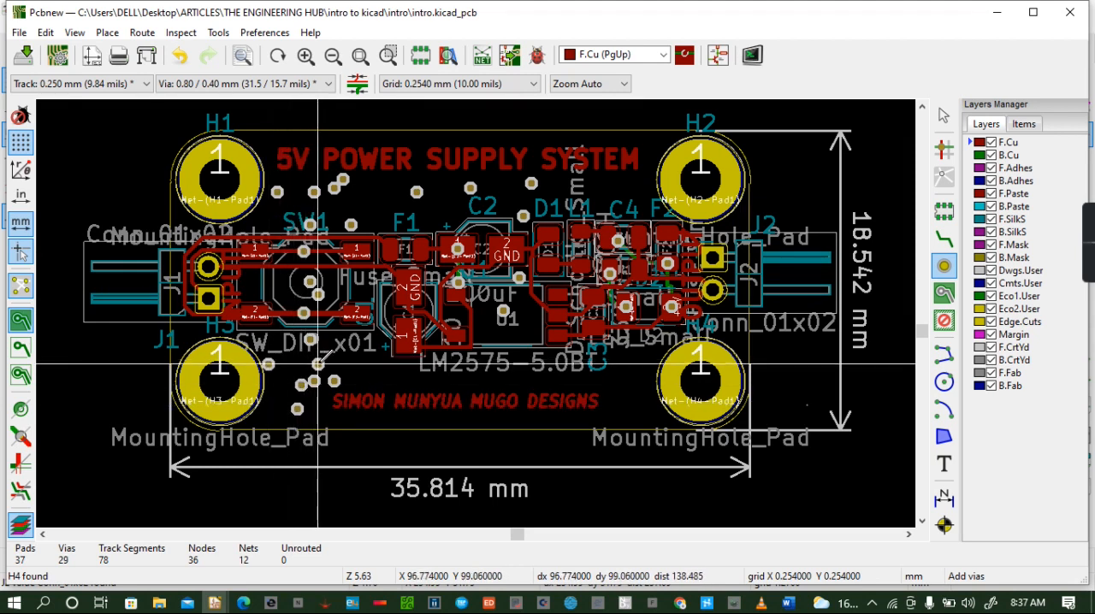
- Place vias below and around capacitor C1, on F1, and along U1's lower edge
click(388, 376)
click(399, 376)
click(416, 365)
click(430, 348)
click(449, 335)
click(471, 309)
click(408, 258)
click(499, 360)
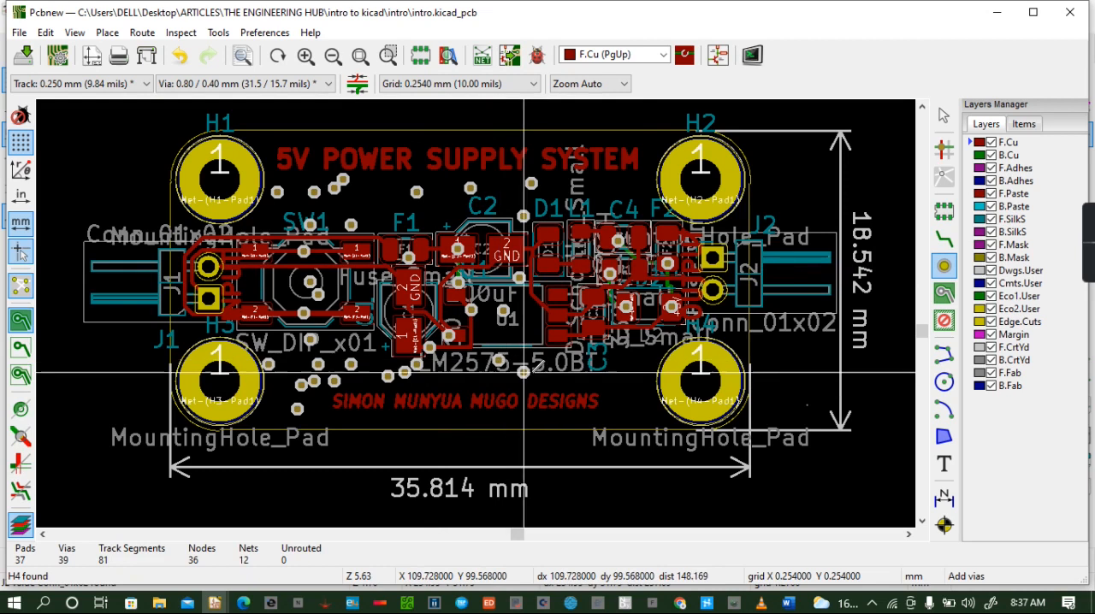
- Place vias from C3 up past D1, L1 and C4 to the area between the title and mounting hole H2
click(577, 356)
click(564, 314)
click(573, 245)
click(581, 232)
click(614, 213)
click(627, 200)
click(631, 187)
click(631, 175)
click(635, 146)
click(597, 137)
click(573, 155)
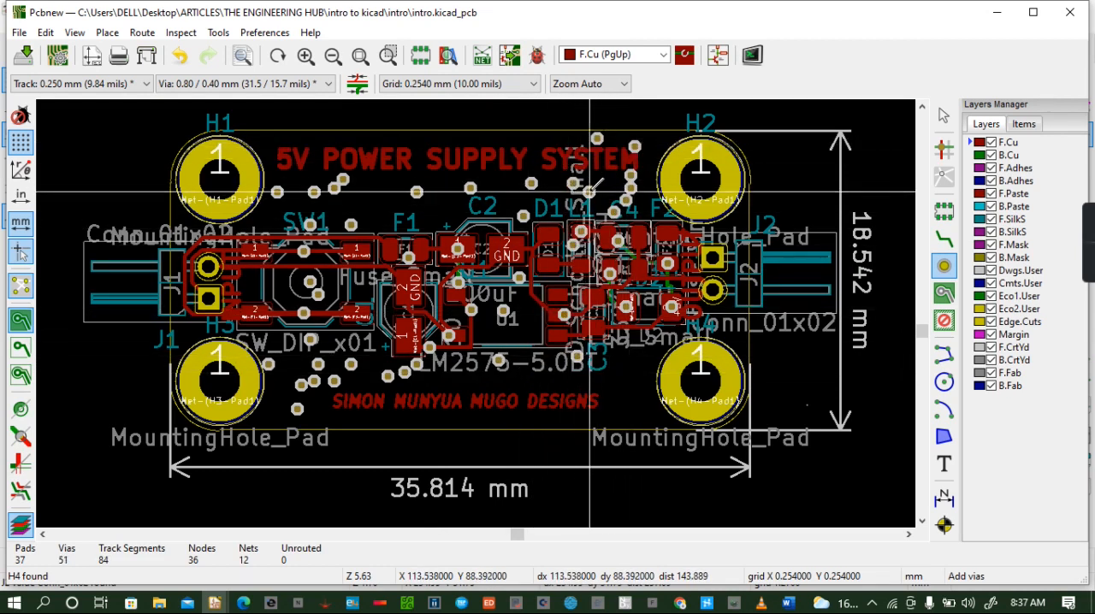
click(757, 298)
click(754, 274)
click(766, 261)
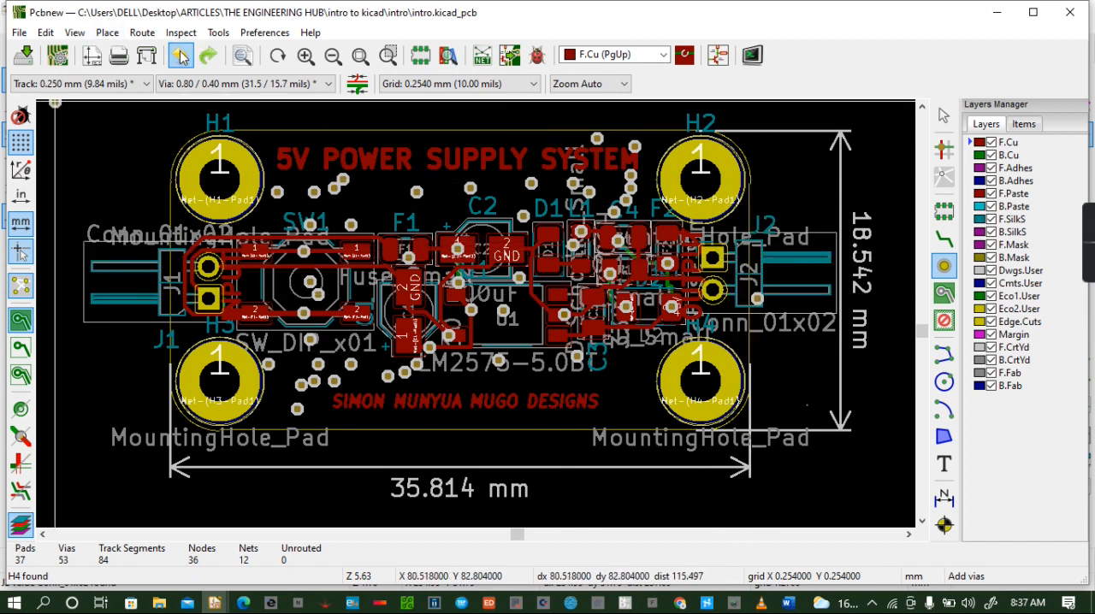
- Place vias around connector J1 and SW1, at the lower board edge, beside C1, and between C2 and U1
click(255, 251)
click(277, 229)
click(214, 238)
click(179, 237)
click(191, 249)
click(187, 331)
click(343, 426)
click(376, 356)
click(396, 301)
click(504, 285)
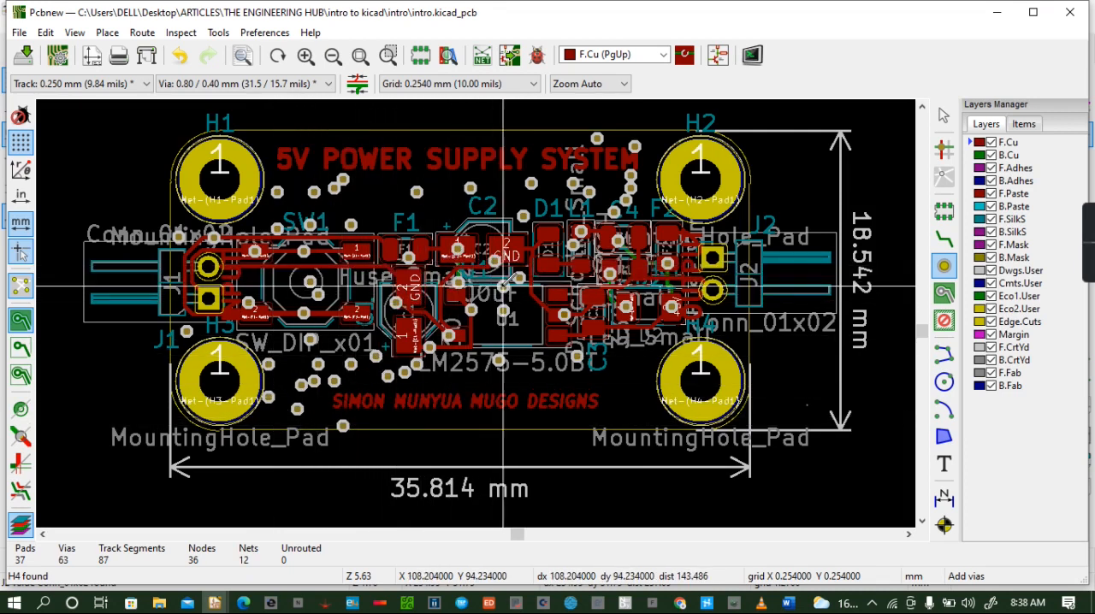
- Place vias in the lower board area between U1, the designer's name text and mounting hole H4
click(532, 344)
click(556, 381)
click(478, 385)
click(615, 385)
click(635, 364)
click(647, 397)
click(622, 419)
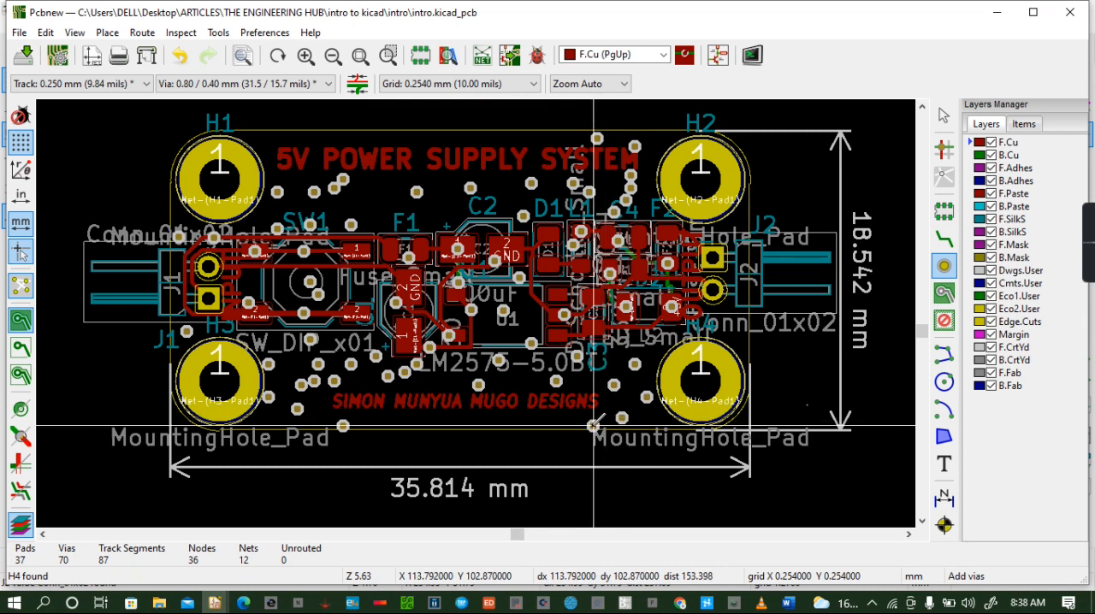
click(585, 418)
click(523, 381)
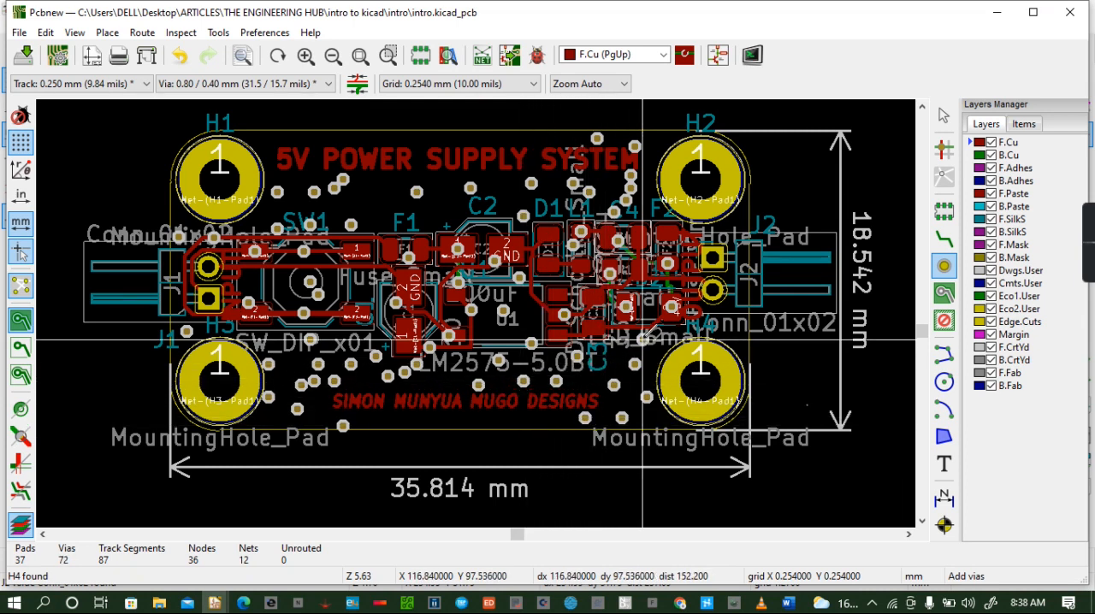
- Place vias around connector J2's pads between mounting holes H2 and H4
click(700, 327)
click(721, 325)
click(735, 315)
click(741, 296)
click(740, 255)
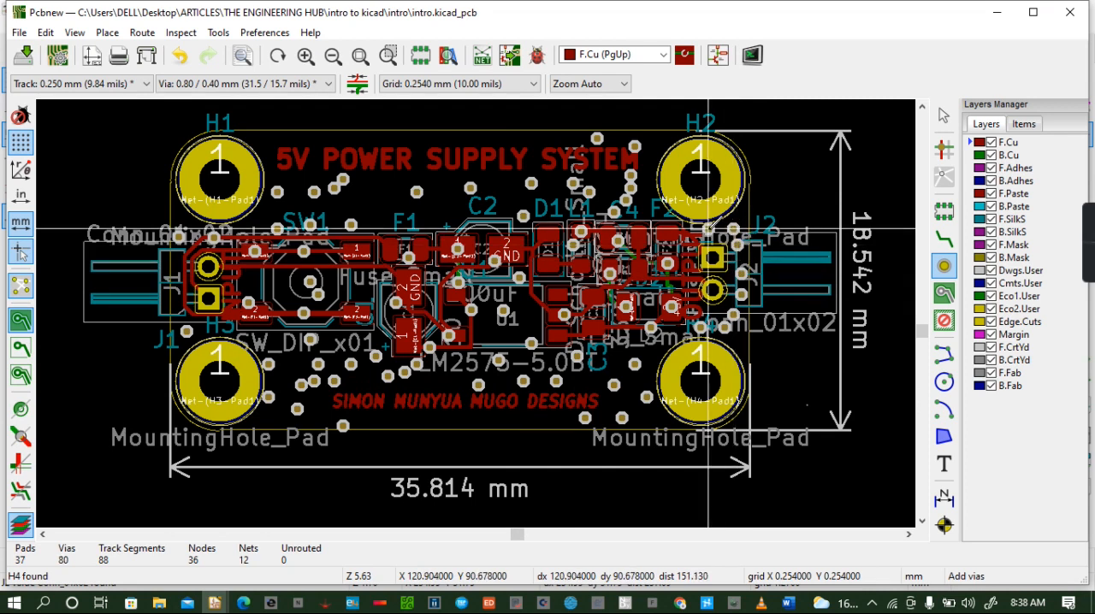
- Place vias from connector J2's upper pad past F2 and up beside mounting hole H2 to the end of the board title
click(708, 229)
click(689, 229)
click(664, 241)
click(652, 212)
click(655, 176)
click(648, 143)
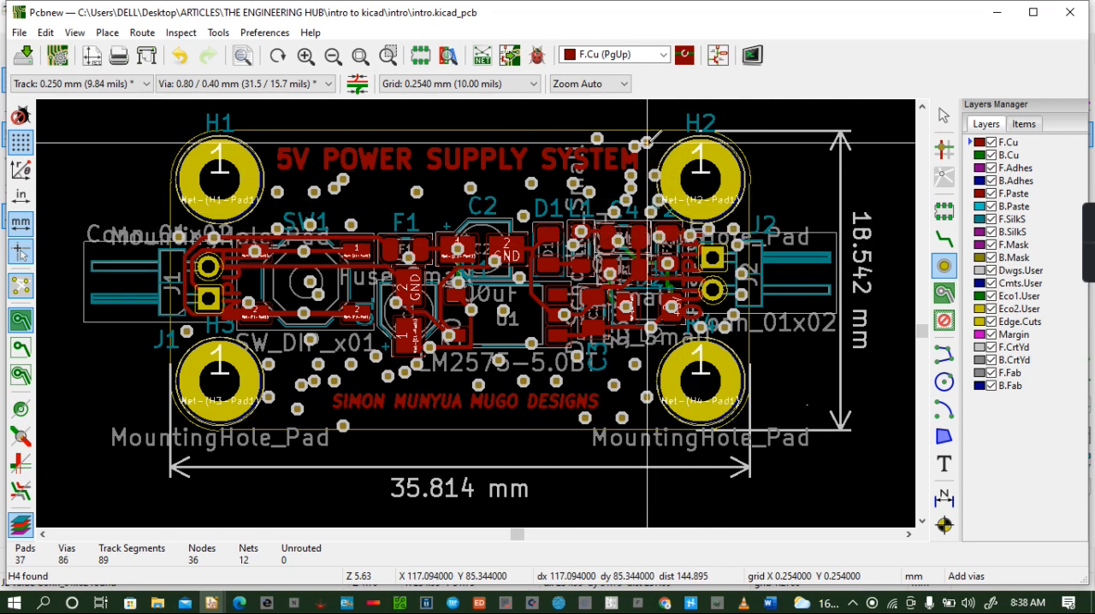
- Place vias above F1 and C2, between SW1 and C1, and below C1 near the designer's name text
click(434, 196)
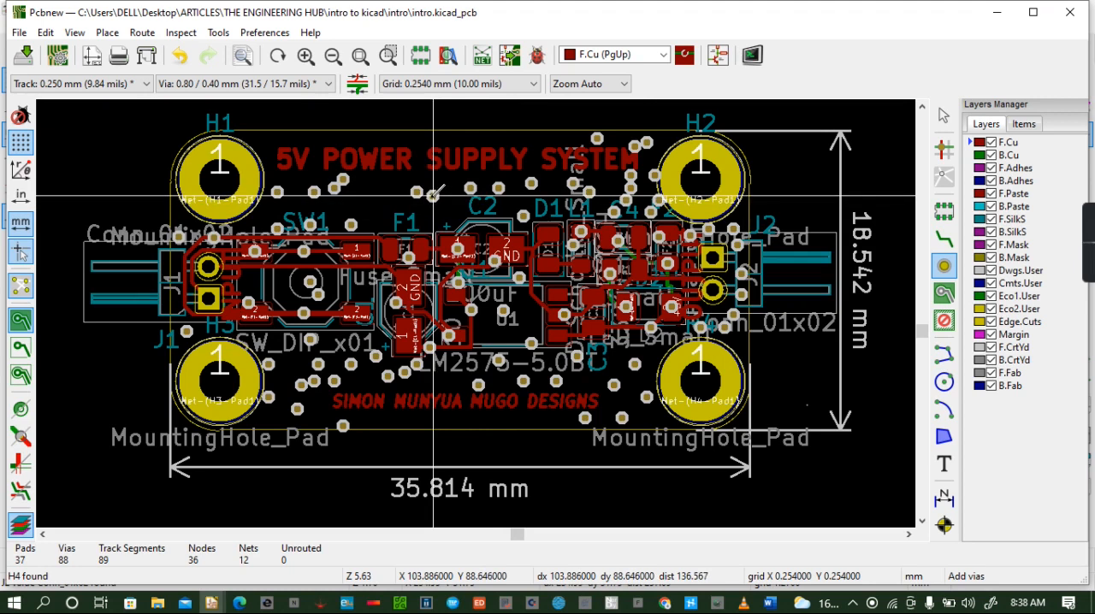
click(393, 183)
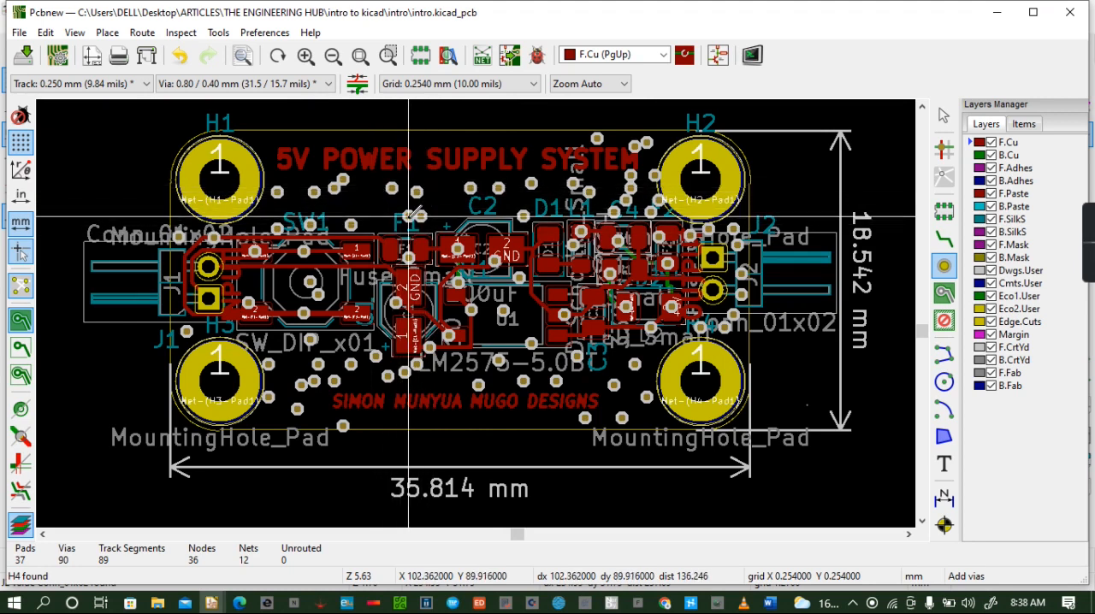
click(355, 282)
click(372, 287)
click(381, 338)
click(371, 376)
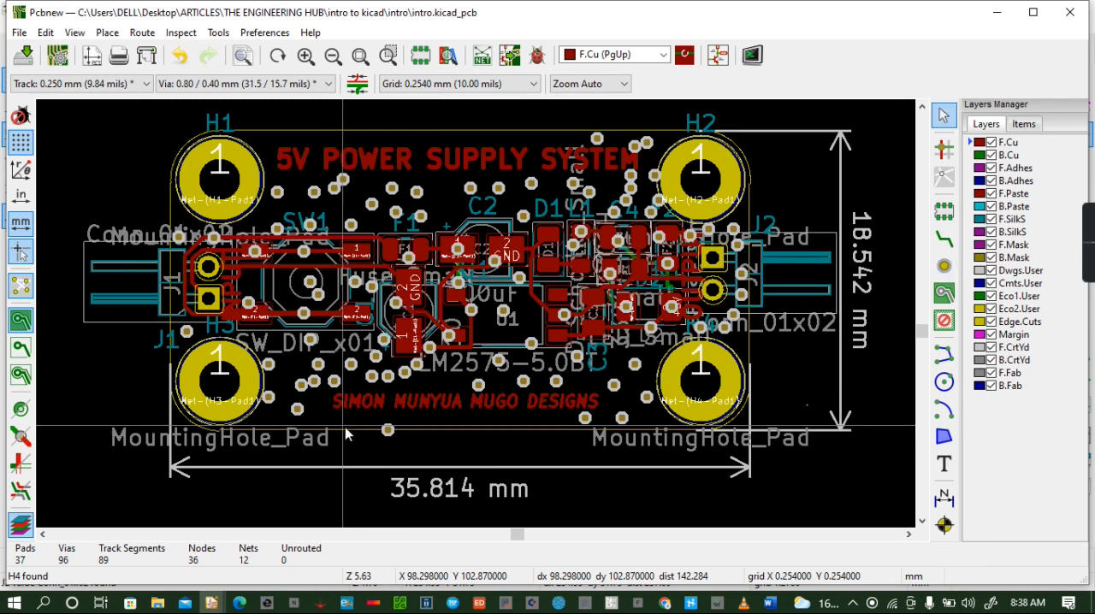
- Delete the misplaced vias at the lower board edge, above the title and over the title's last letter
key(Delete)
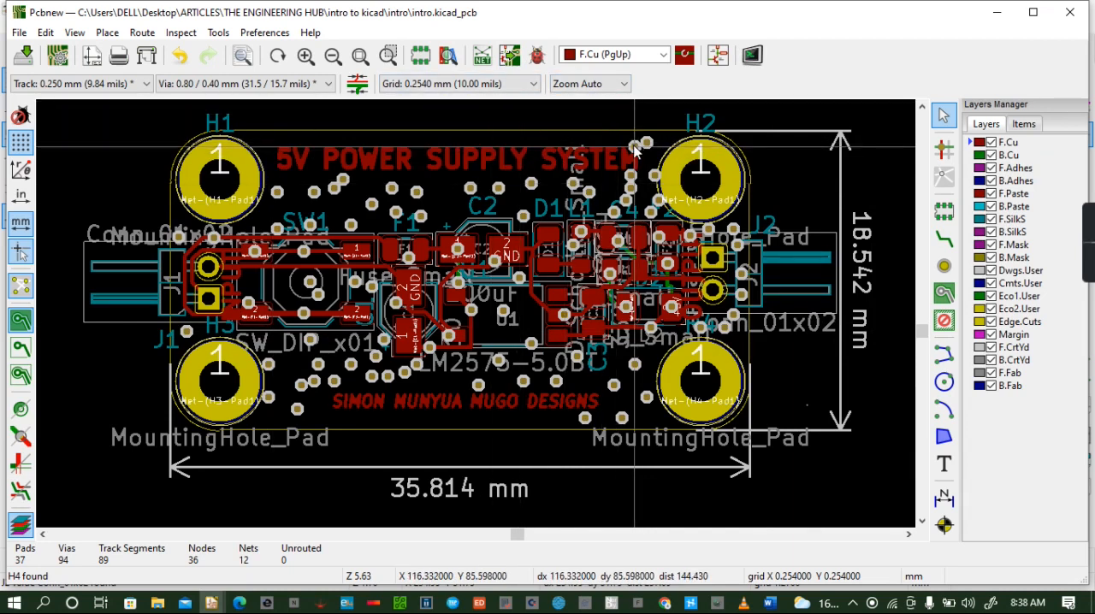
key(Delete)
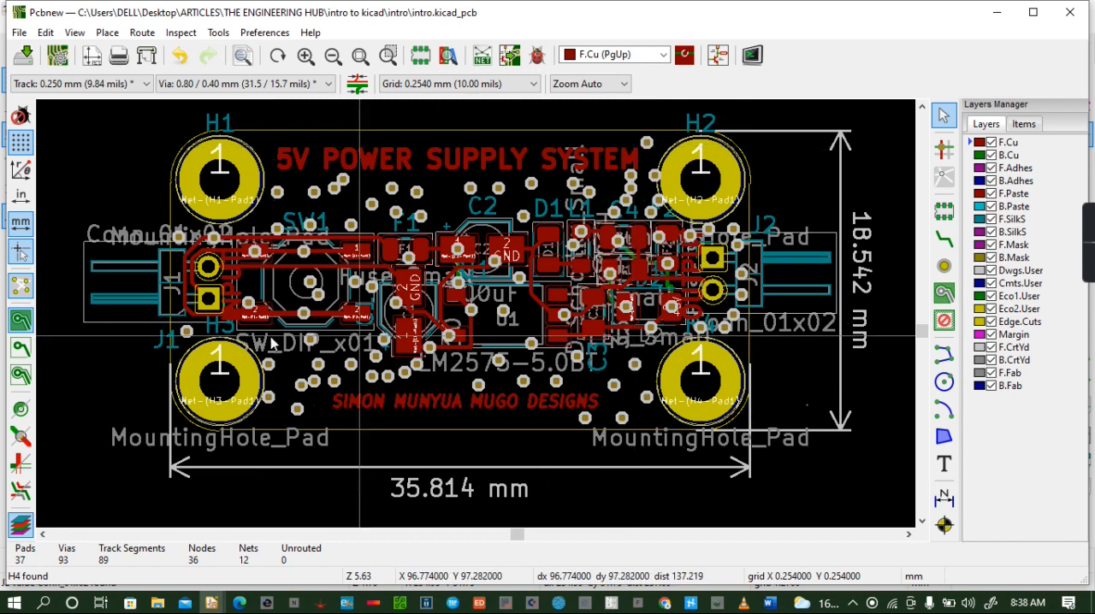
- Inspect the component side and the new vias in the 3D viewer from a tilted angle, and return to the layout
click(68, 33)
click(128, 133)
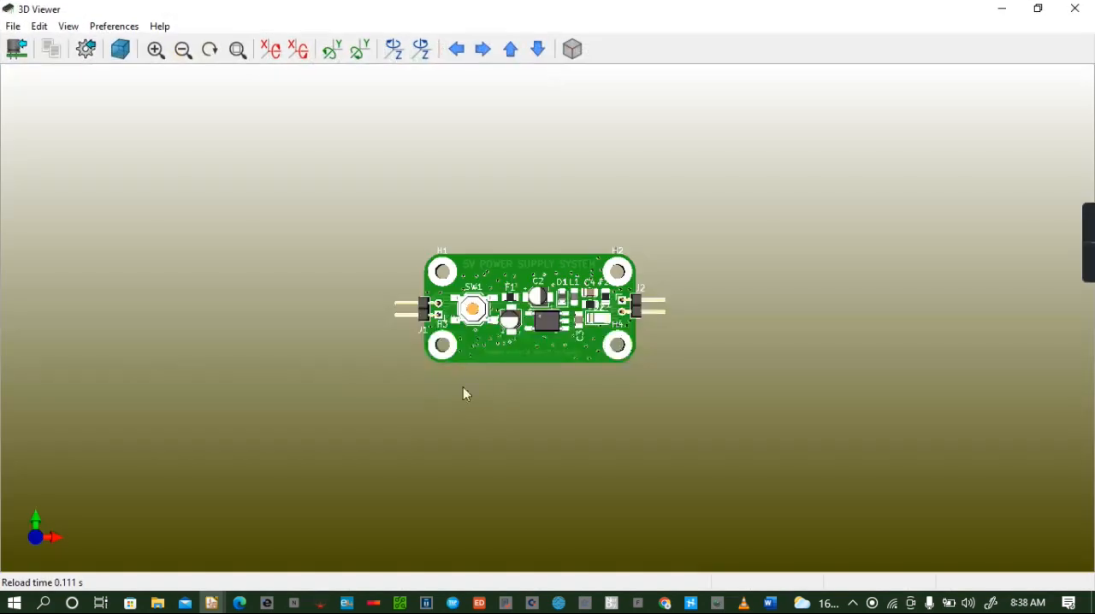
scroll(472, 364, up, 5)
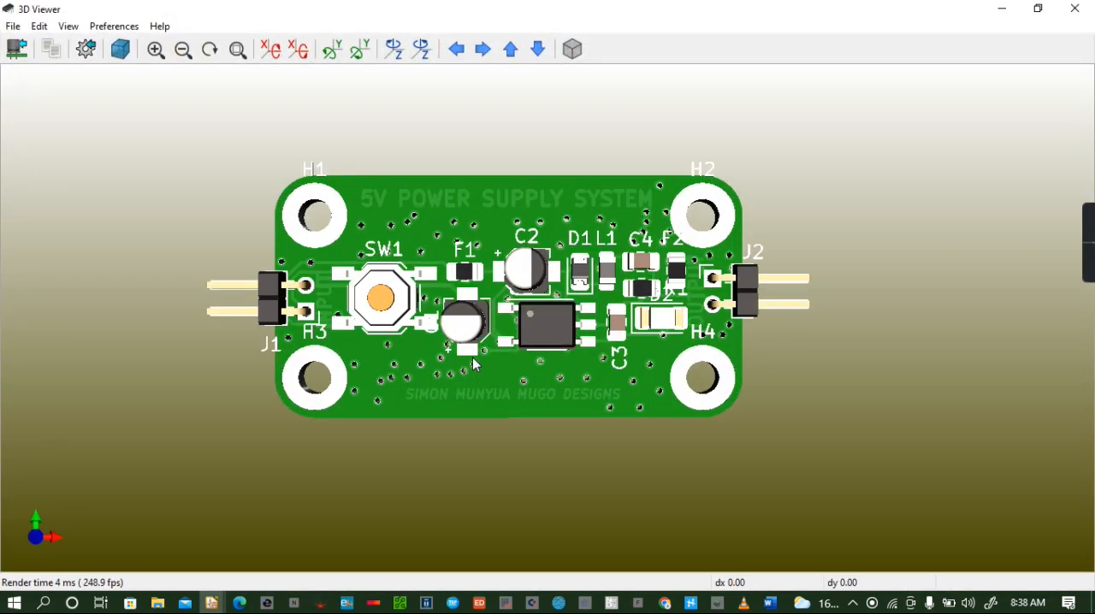
drag(473, 363, 659, 404)
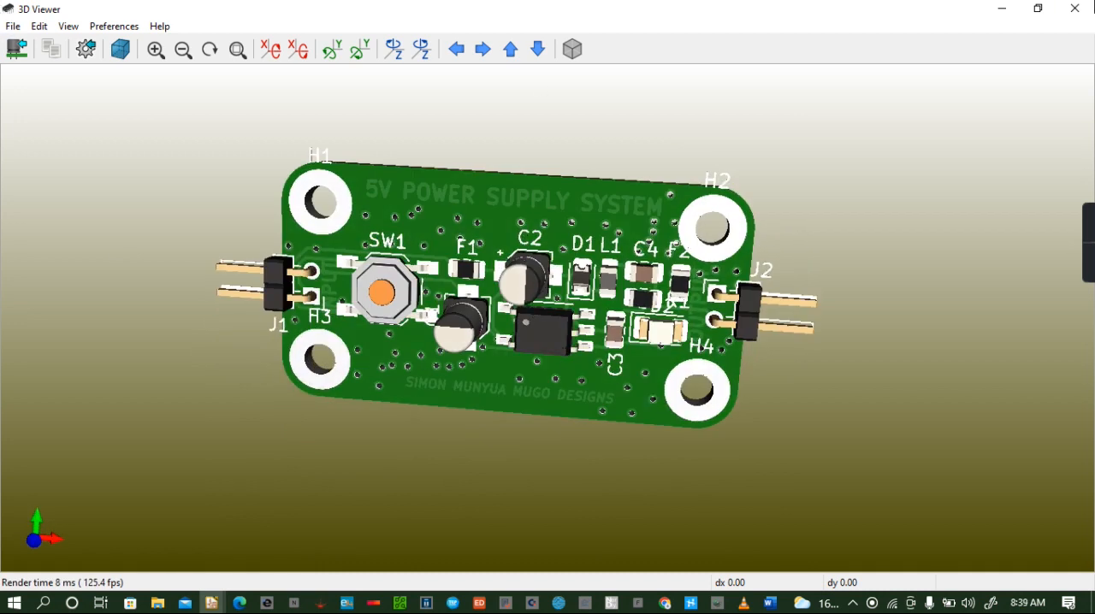
click(1078, 8)
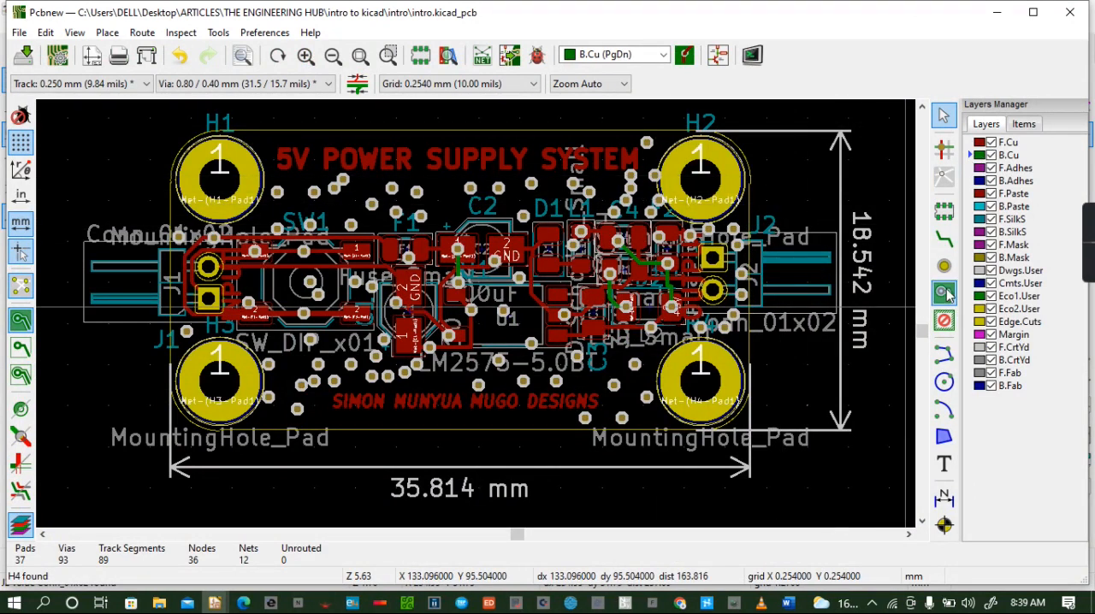
- Add a copper zone on B.Cu assigned to the GND net, outlined around the whole board just outside its edges
click(173, 112)
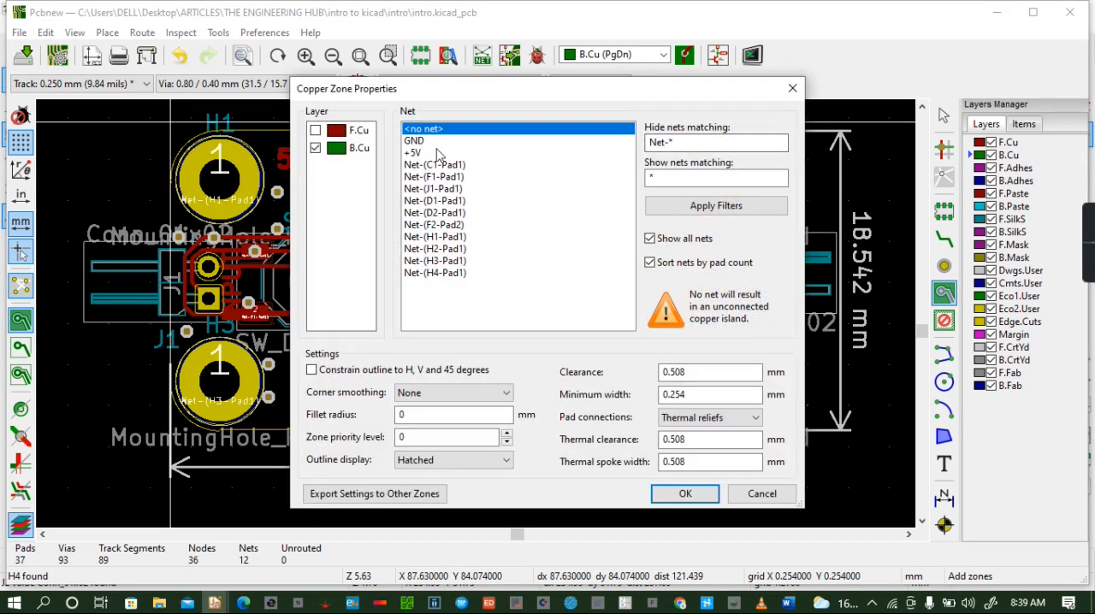
click(419, 142)
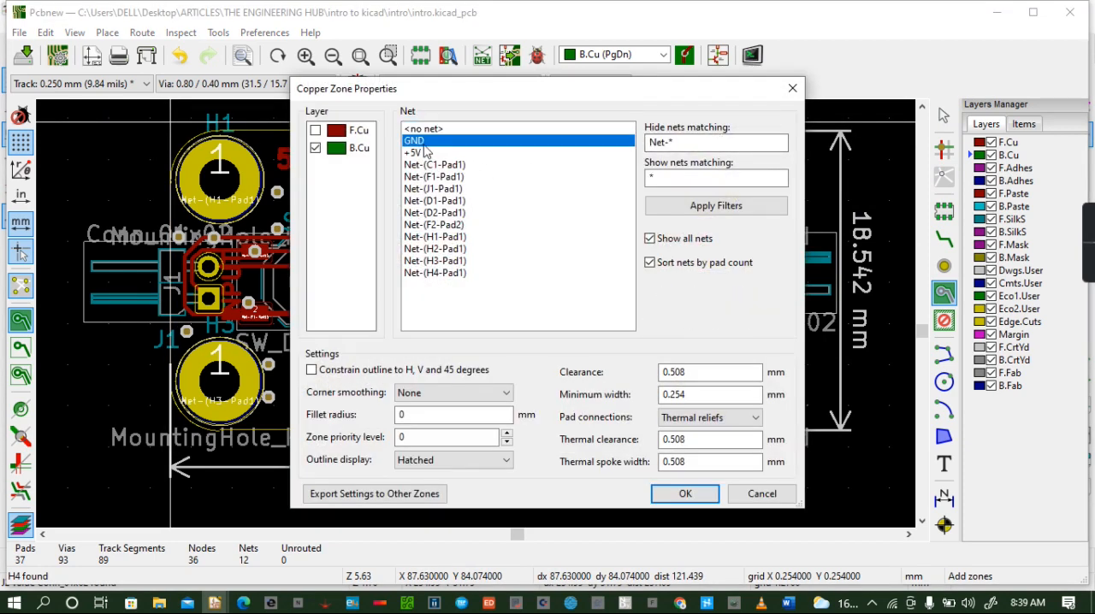
click(686, 495)
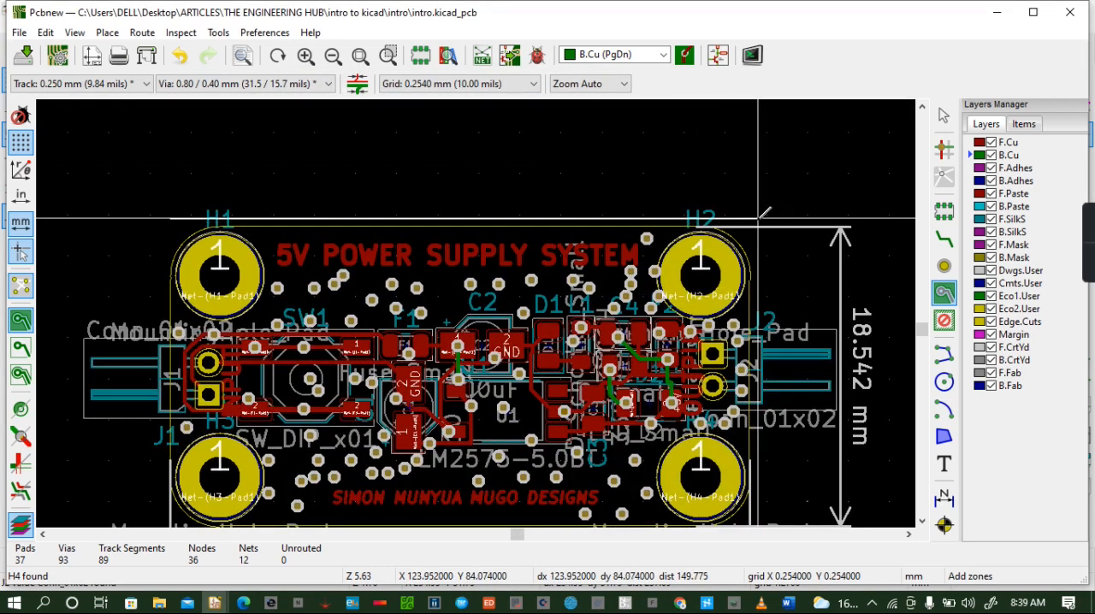
click(759, 219)
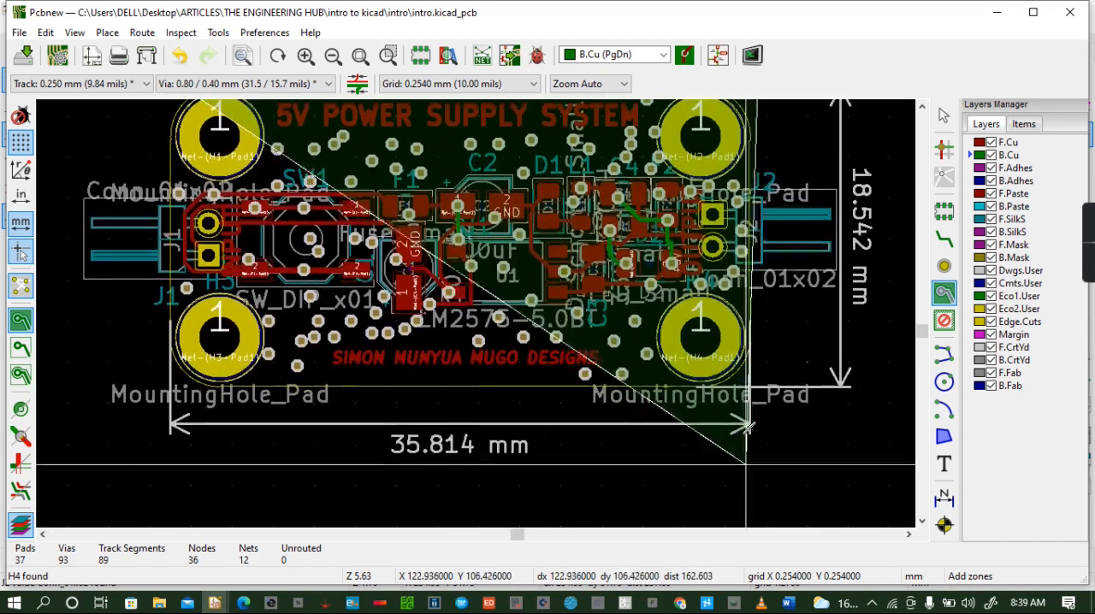
click(754, 408)
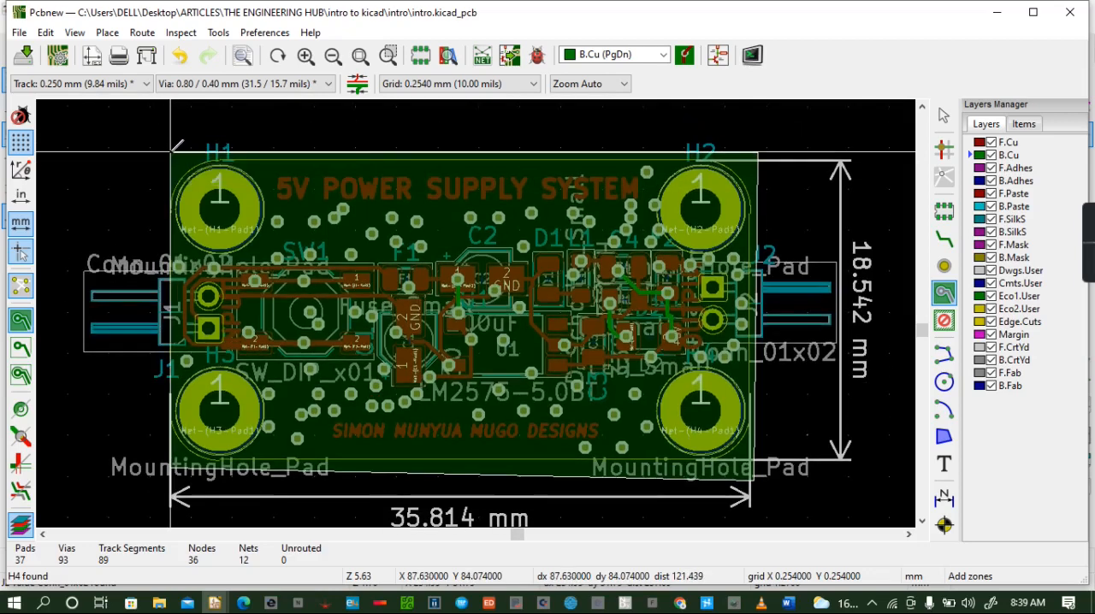
double_click(176, 148)
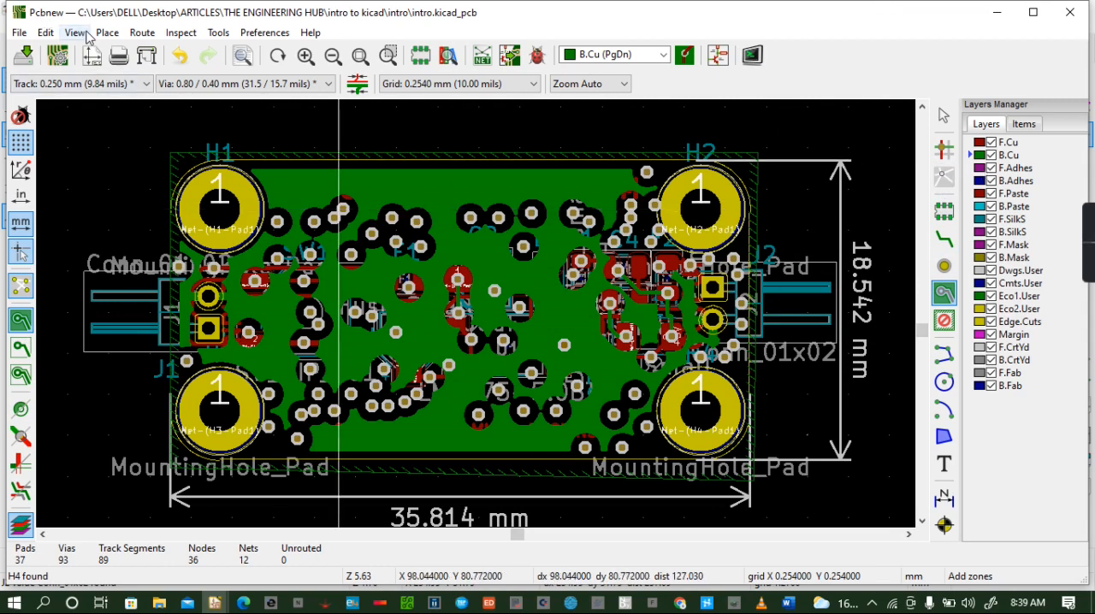
- Inspect the board in the 3D viewer from both sides, examining the back copper fill around the vias
click(85, 33)
click(117, 132)
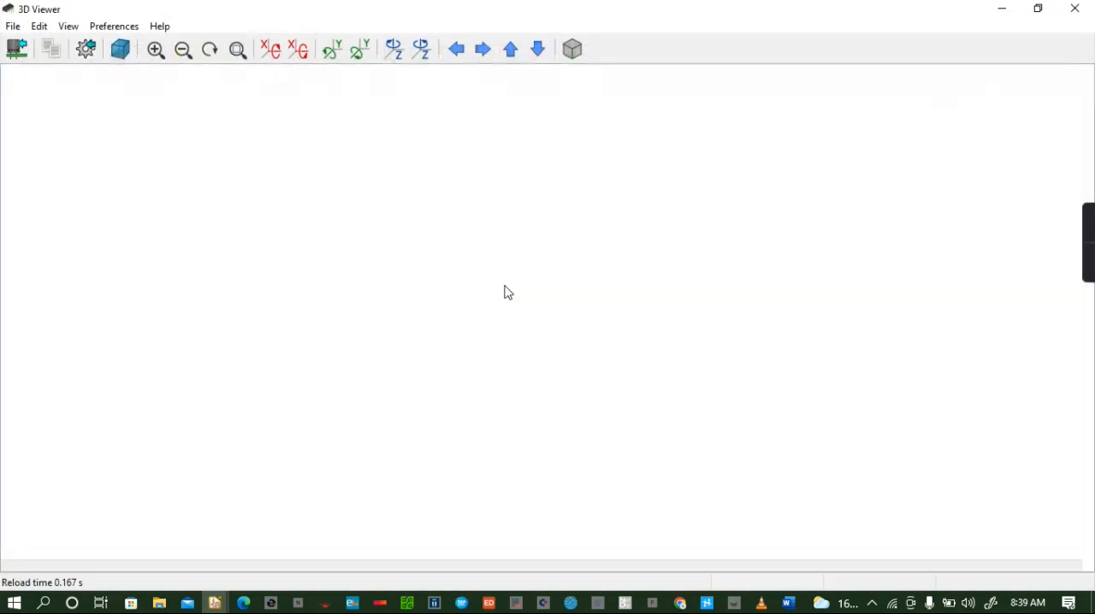
drag(506, 291, 650, 185)
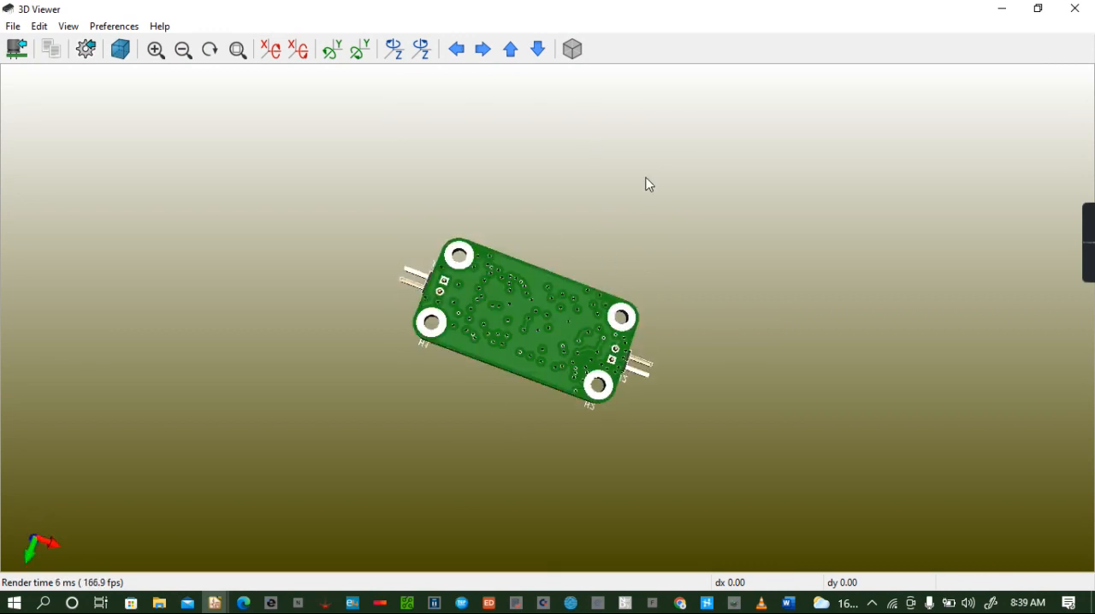
drag(528, 296, 461, 305)
drag(605, 385, 511, 366)
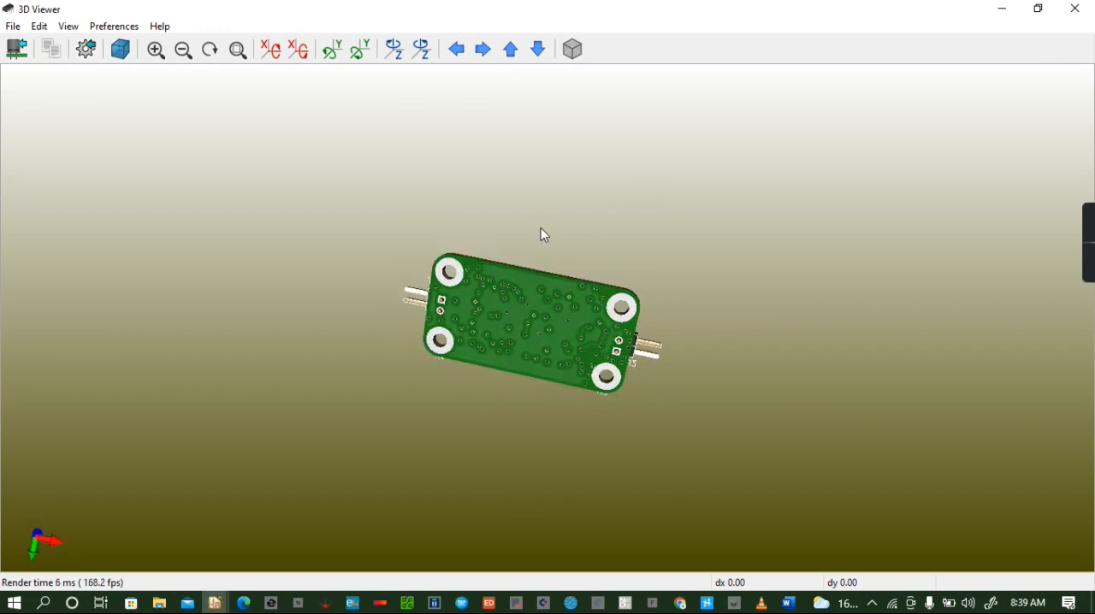
drag(541, 231, 495, 299)
drag(503, 340, 521, 367)
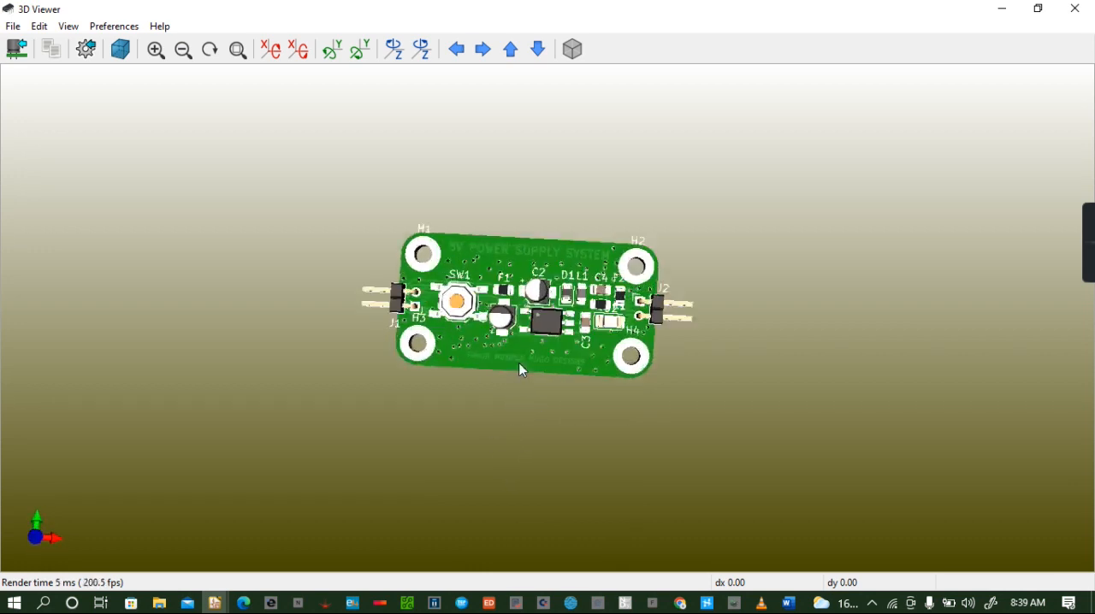
scroll(522, 370, up, 5)
scroll(522, 371, down, 2)
drag(521, 421, 359, 223)
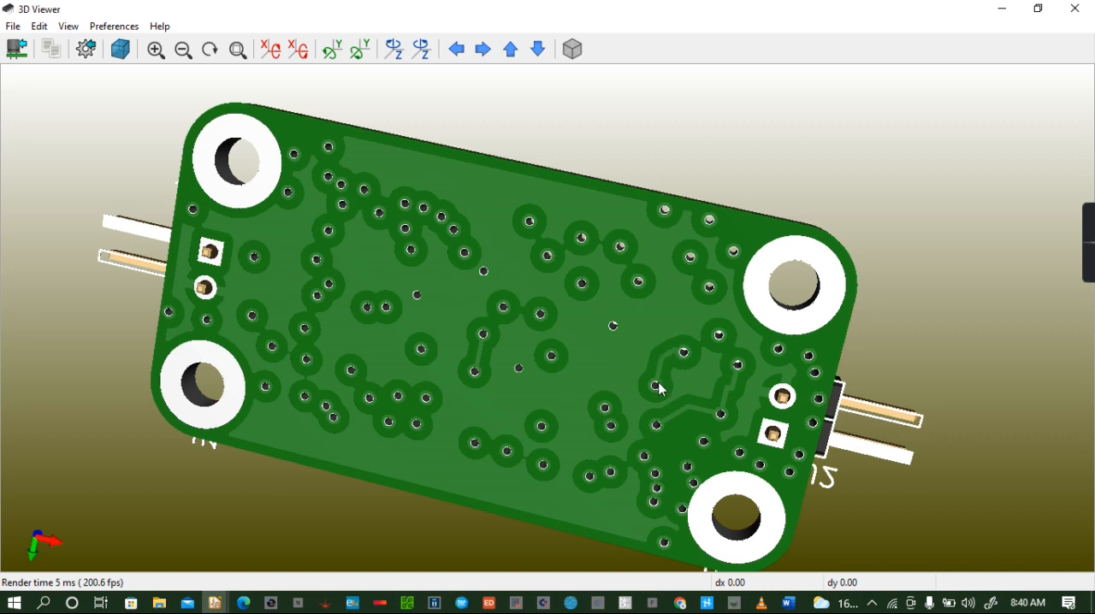
- Add a copper zone on F.Cu assigned to the GND net, outlined around the whole board just outside its edges, and save the board
click(1071, 10)
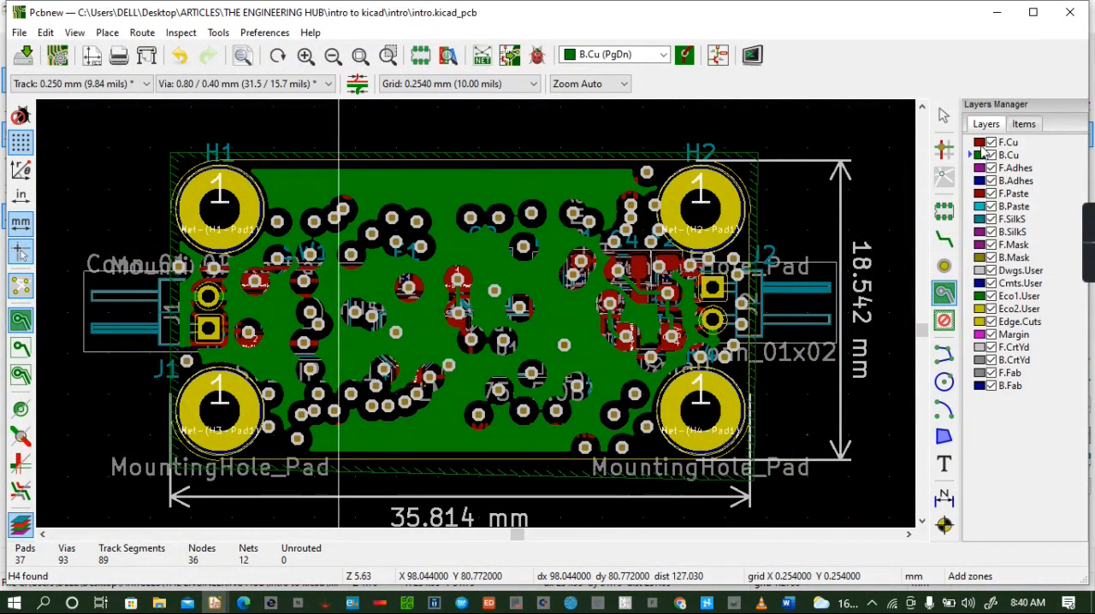
click(976, 142)
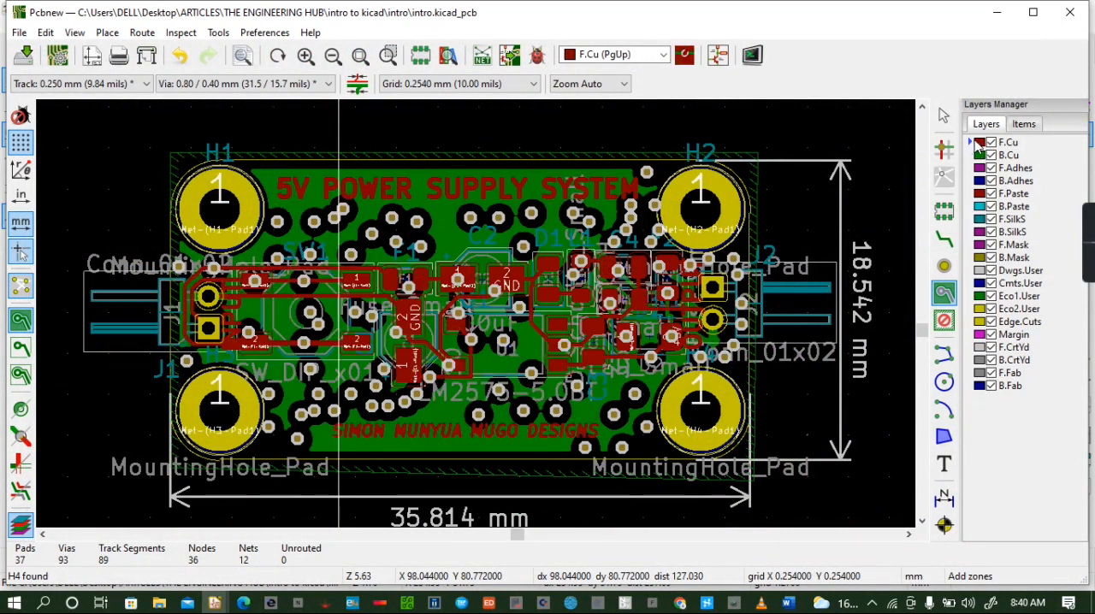
click(170, 151)
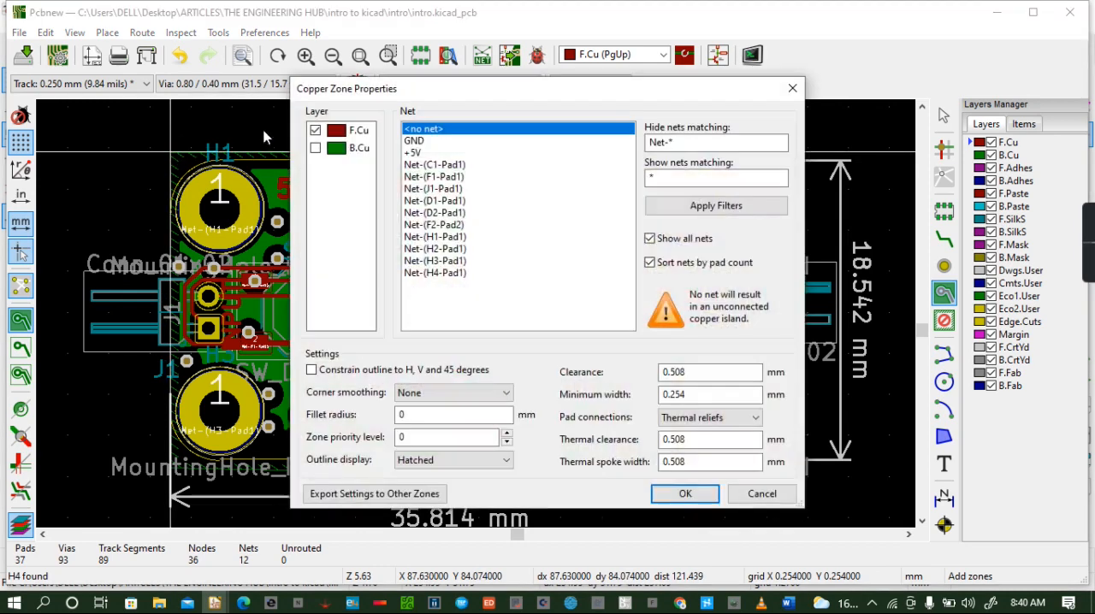
click(415, 141)
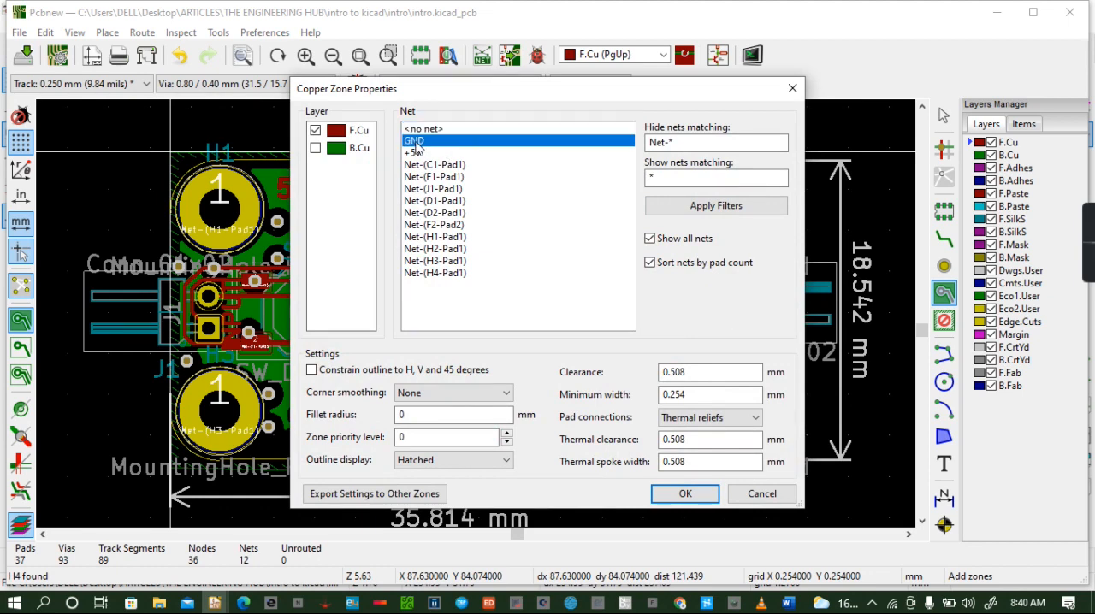
click(686, 495)
scroll(753, 256, up, 2)
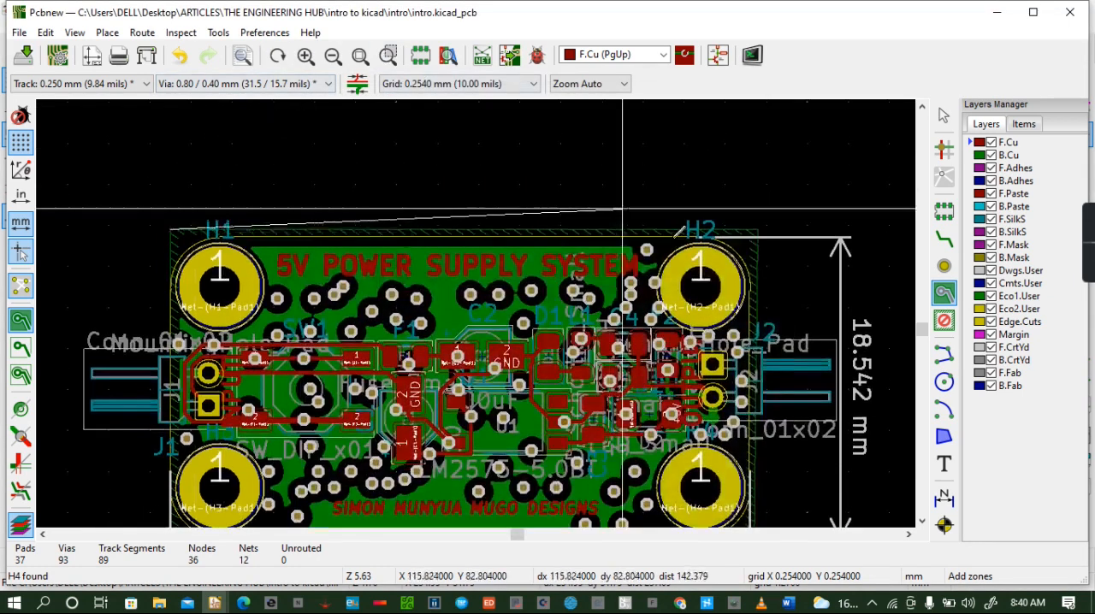
click(758, 237)
scroll(741, 428, down, 3)
click(750, 438)
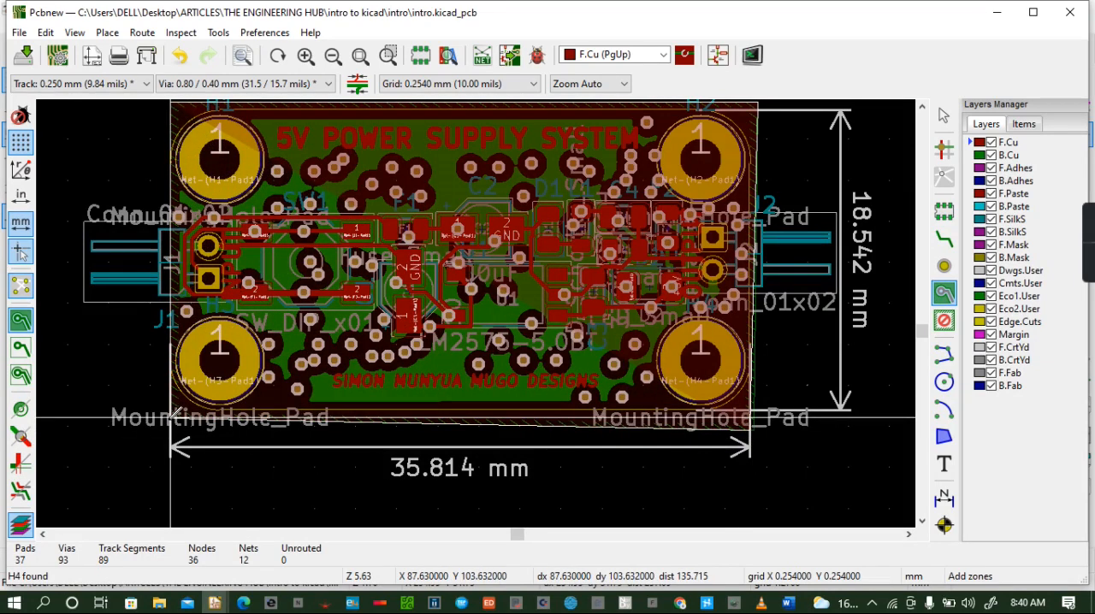
click(171, 418)
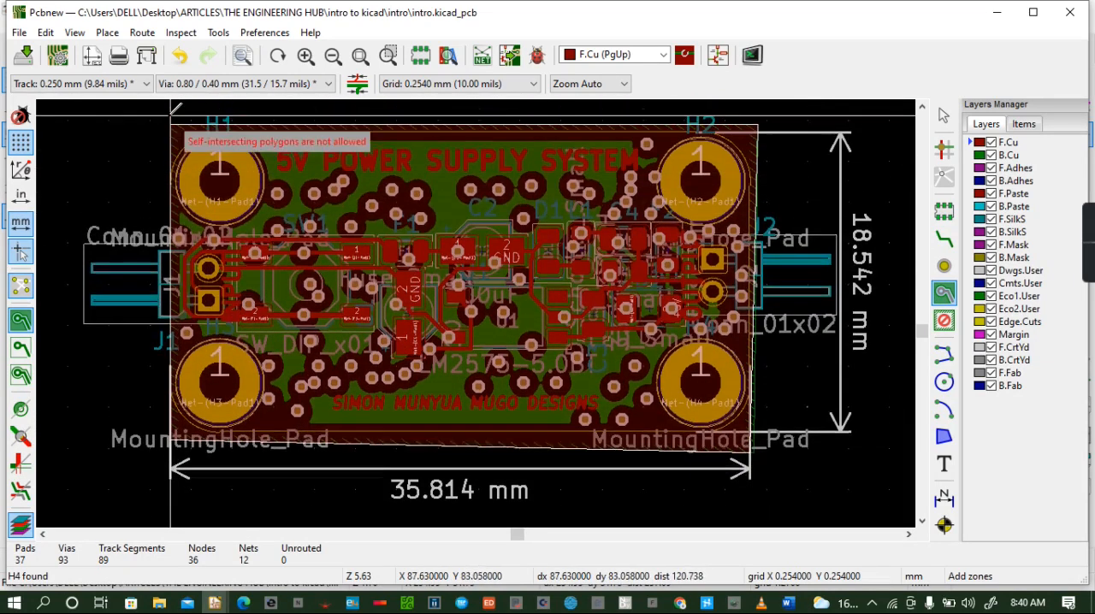
click(171, 148)
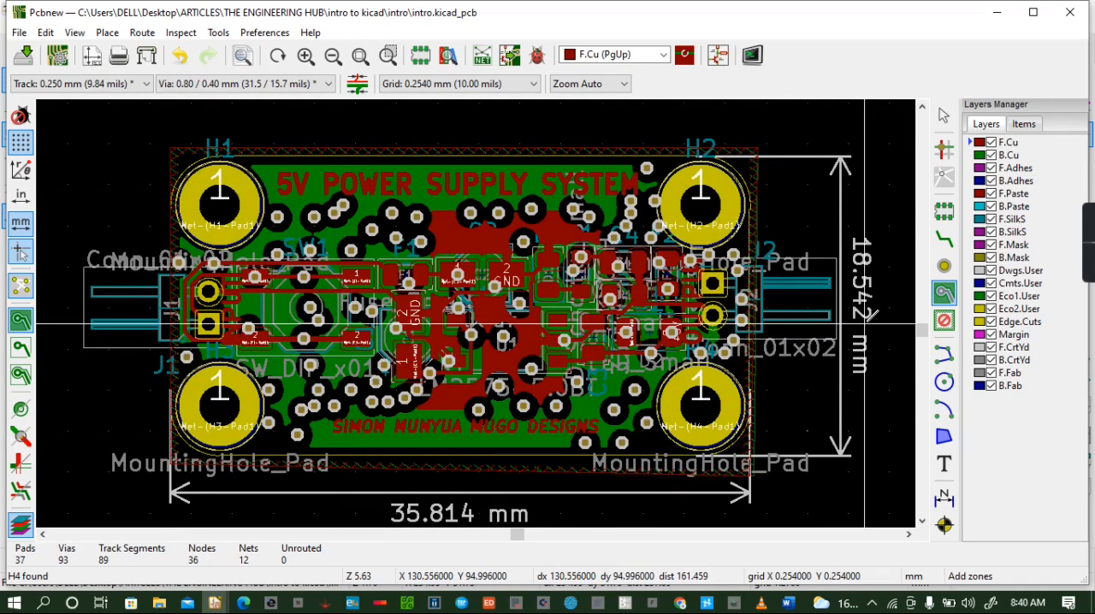
key(ctrl+s)
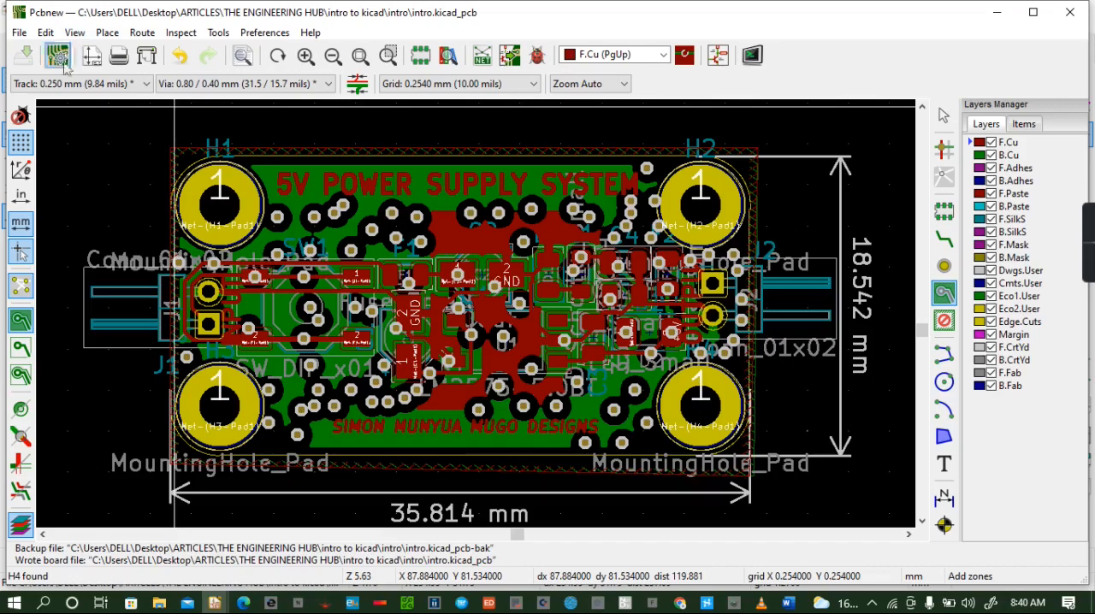
- Inspect the component side of the board in the 3D viewer from several angles, examining the front copper fill and the vias
click(74, 32)
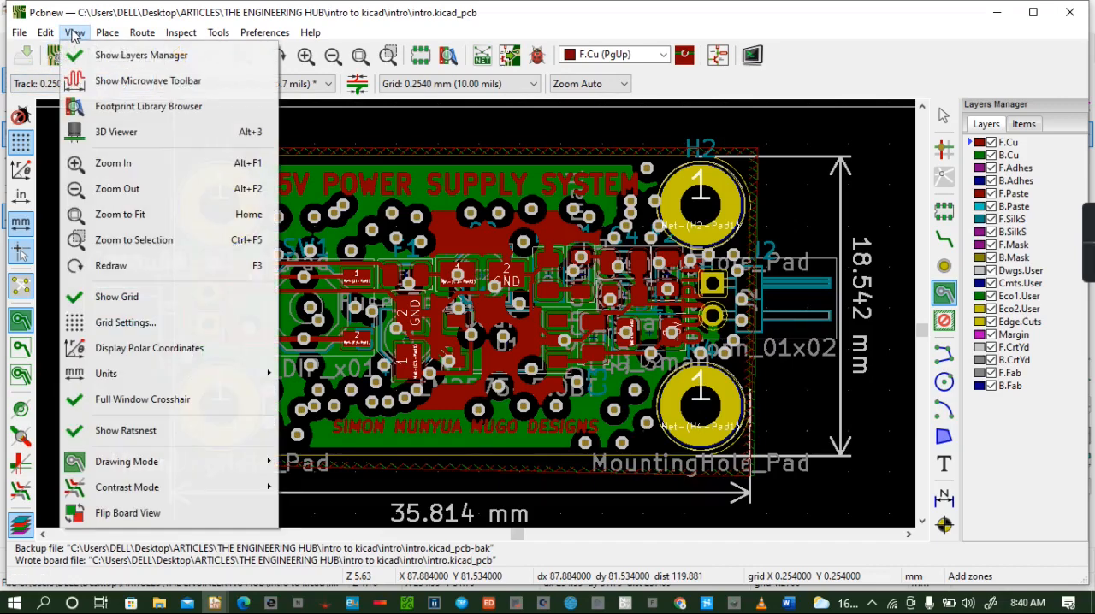
click(135, 137)
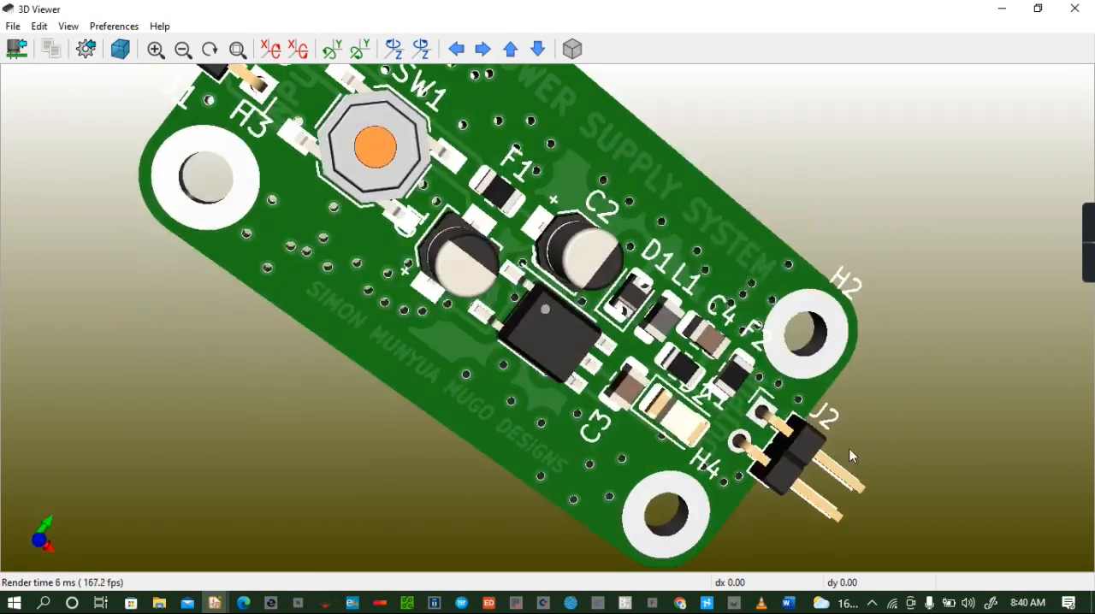
double_click(432, 15)
drag(307, 141, 293, 52)
drag(481, 378, 437, 257)
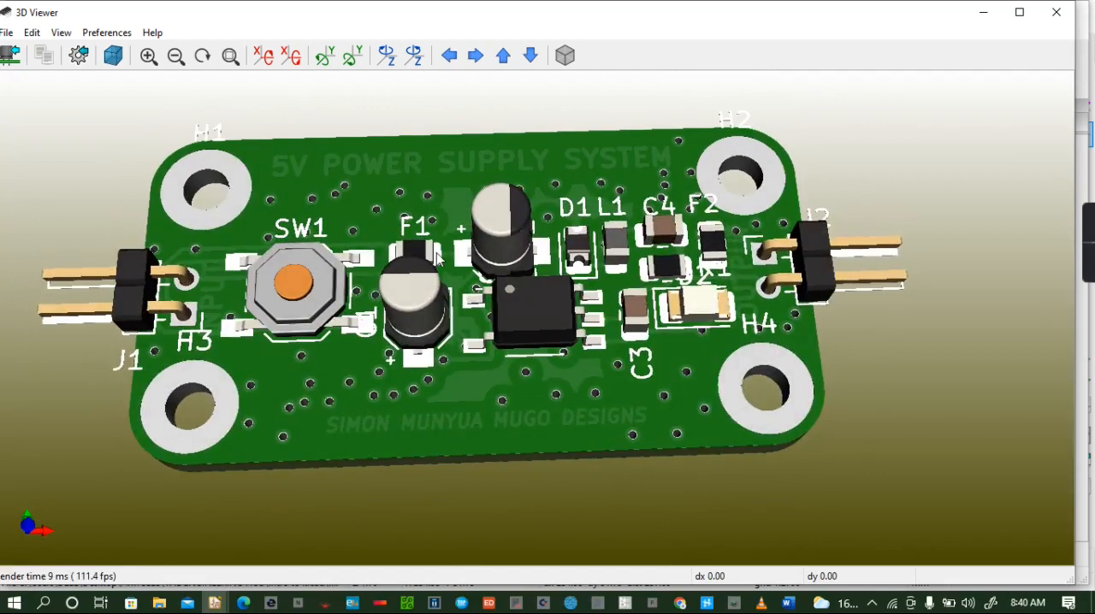
scroll(437, 259, up, 2)
mouse_move(437, 241)
mouse_down()
mouse_move(407, 248)
mouse_move(417, 246)
mouse_up()
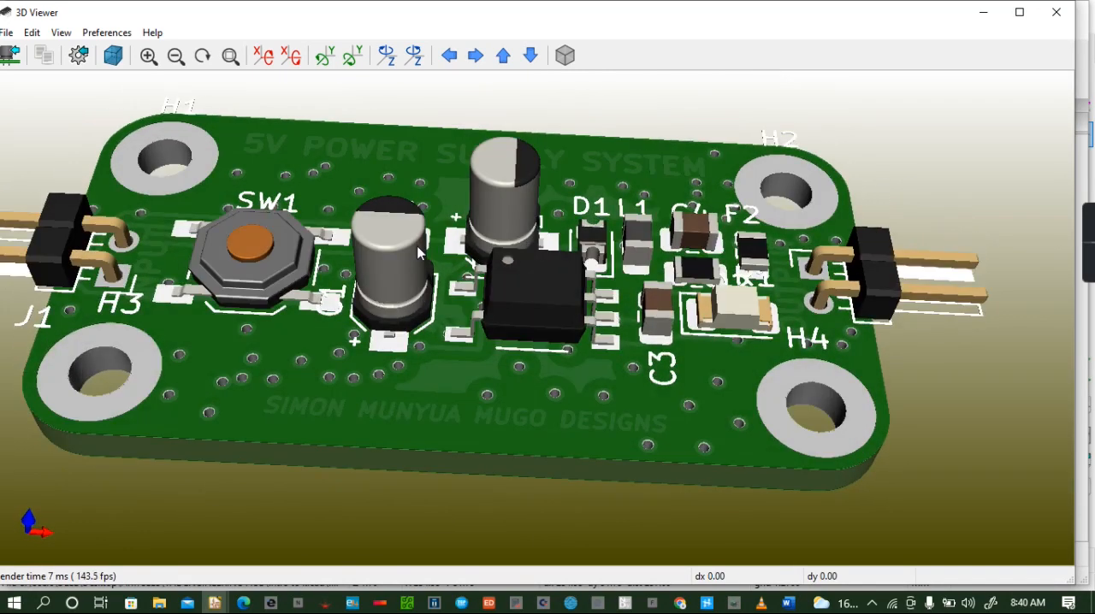
scroll(417, 251, down, 2)
drag(410, 255, 462, 224)
drag(431, 269, 469, 332)
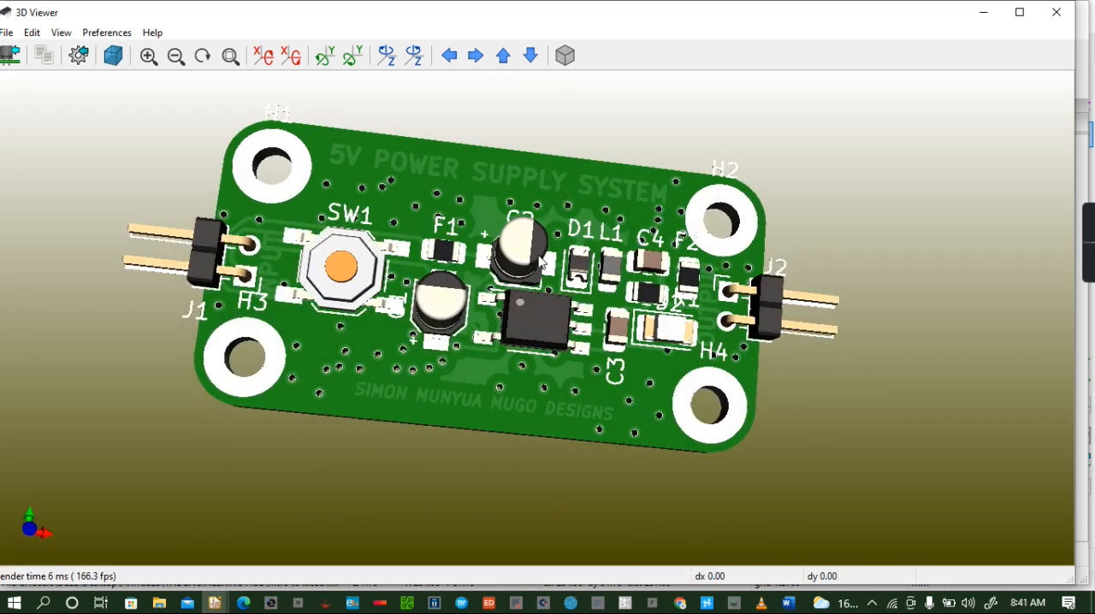
drag(538, 255, 515, 229)
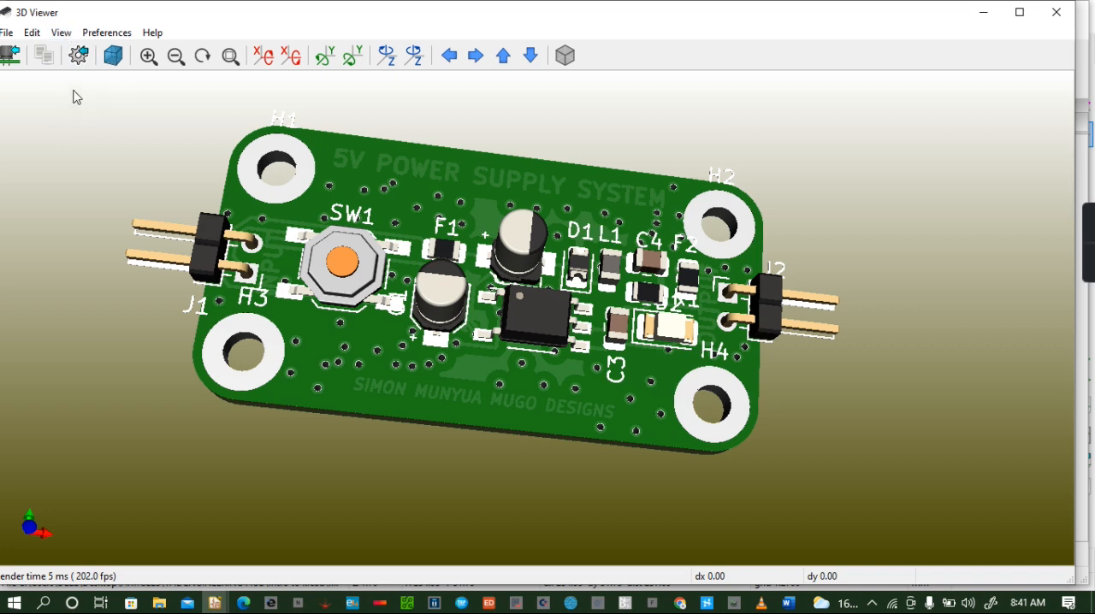
- Set the solder mask colour of the 3D board to the predefined Blue
click(106, 32)
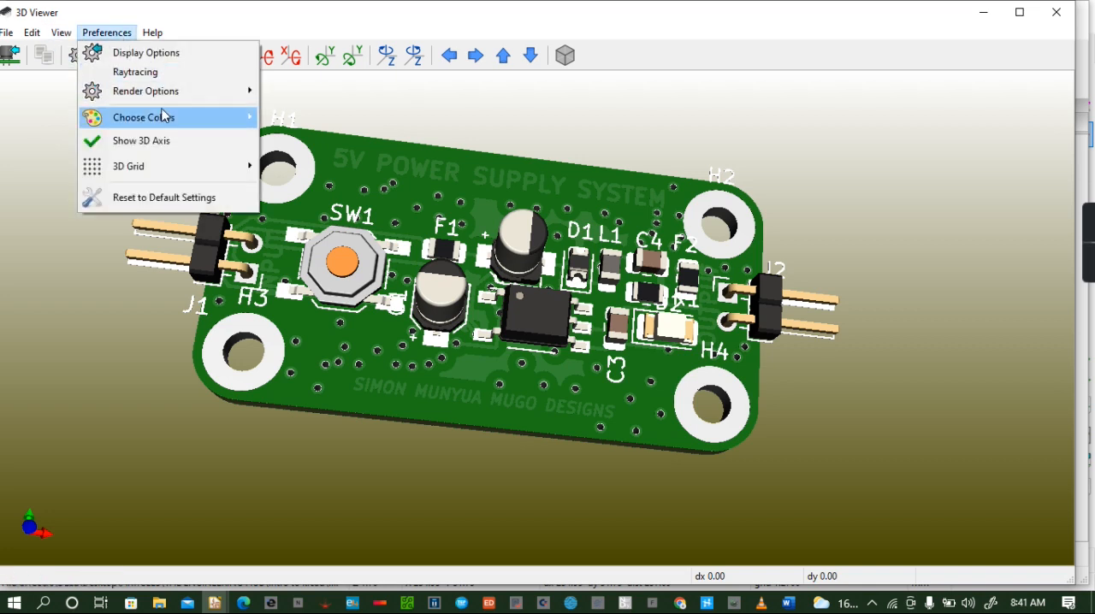
mouse_move(164, 116)
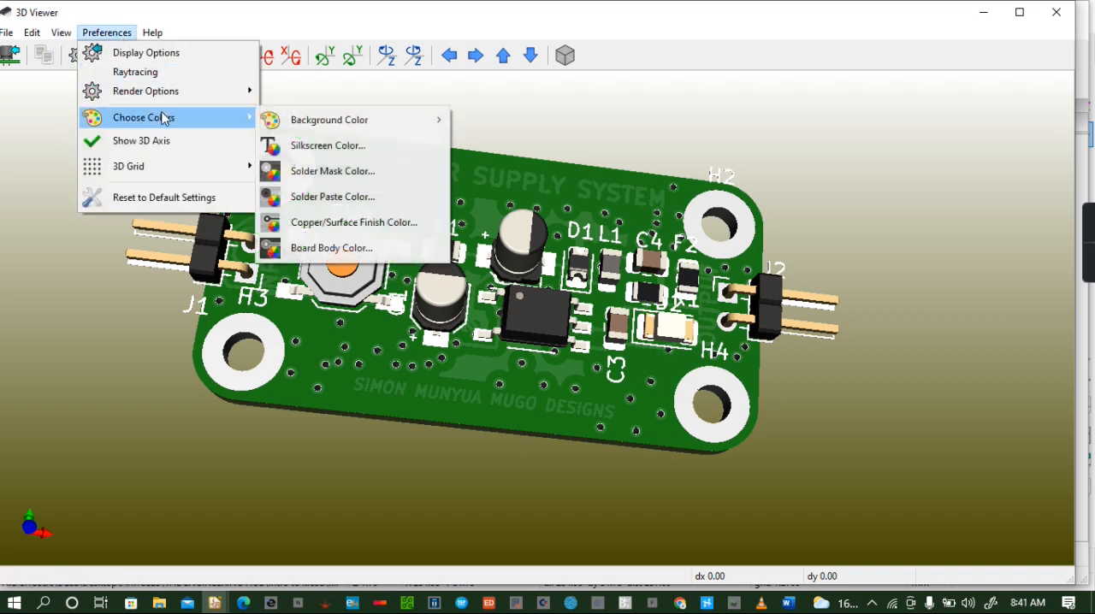
click(359, 172)
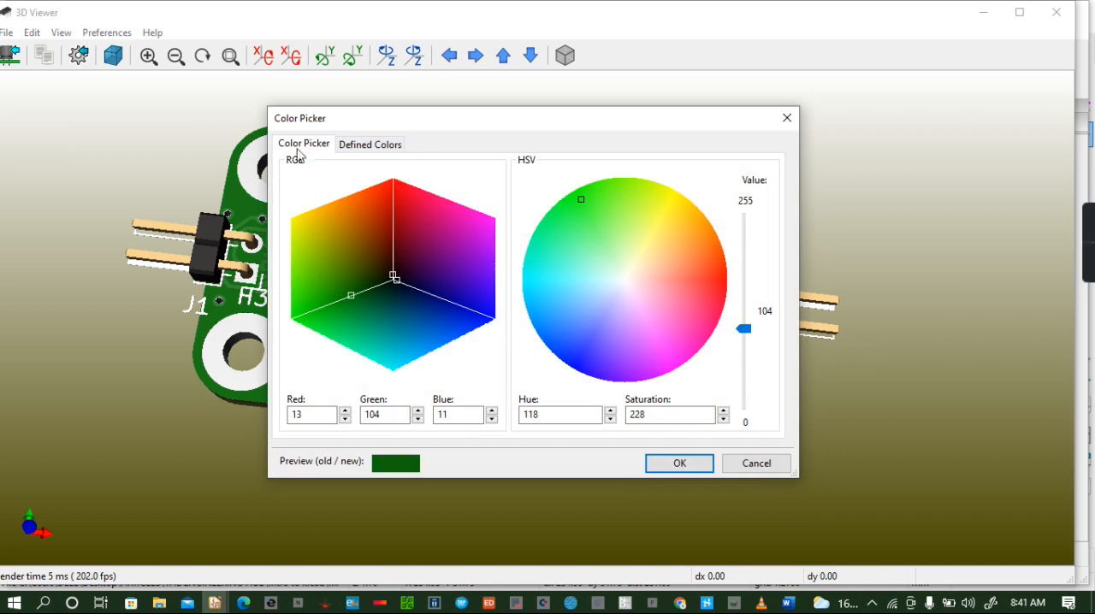
click(364, 145)
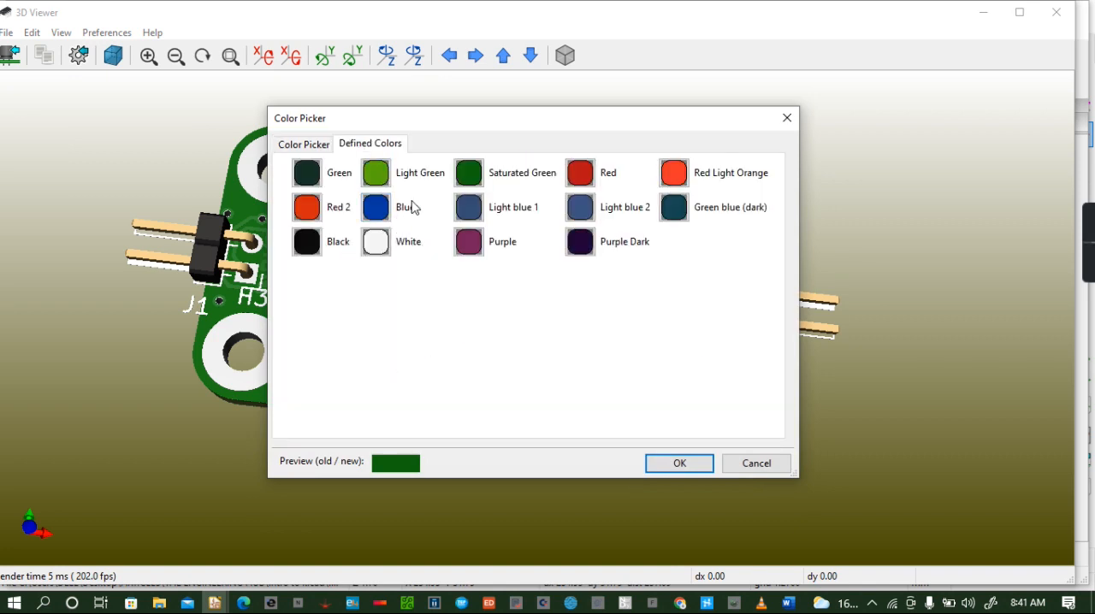
click(375, 208)
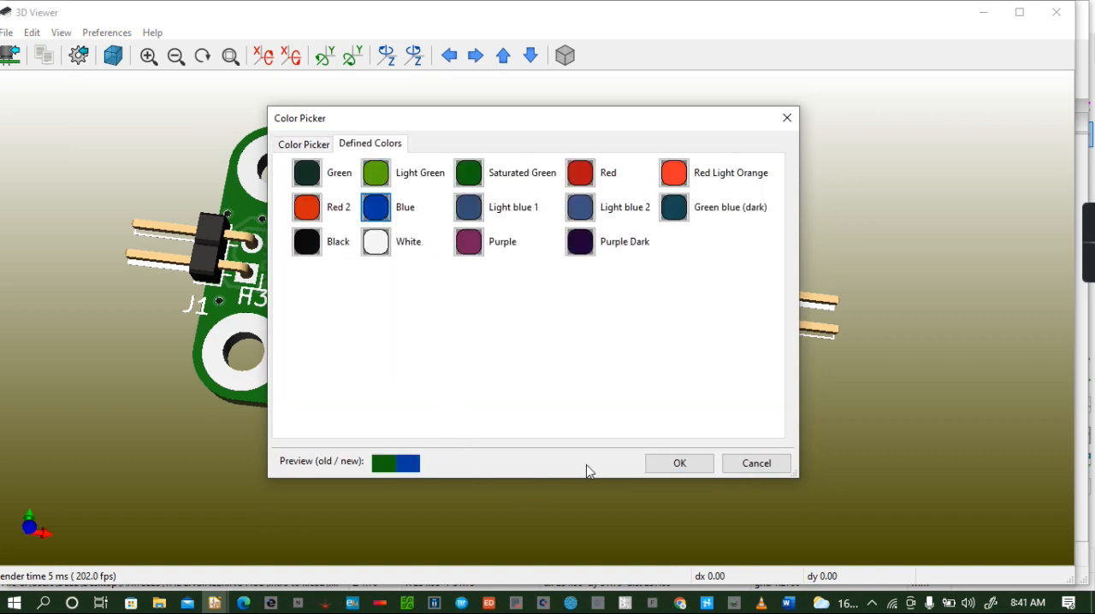
click(691, 463)
- Set the board body colour of the 3D board to the predefined FR4 natural, dark
drag(537, 274, 481, 408)
mouse_move(437, 341)
mouse_down()
mouse_move(477, 409)
mouse_move(428, 343)
mouse_up()
click(106, 33)
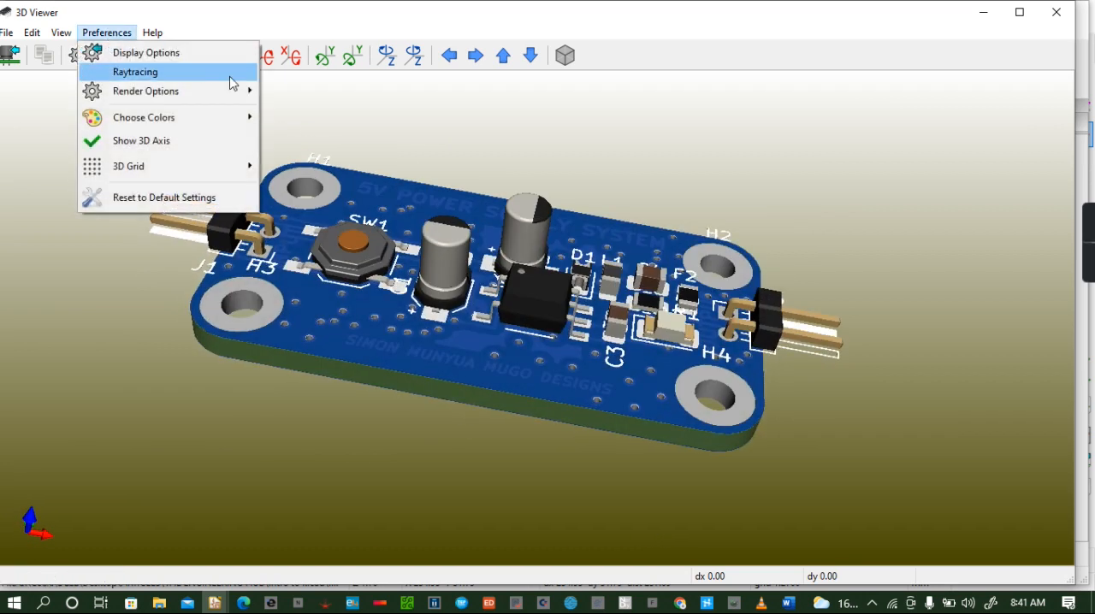
mouse_move(184, 120)
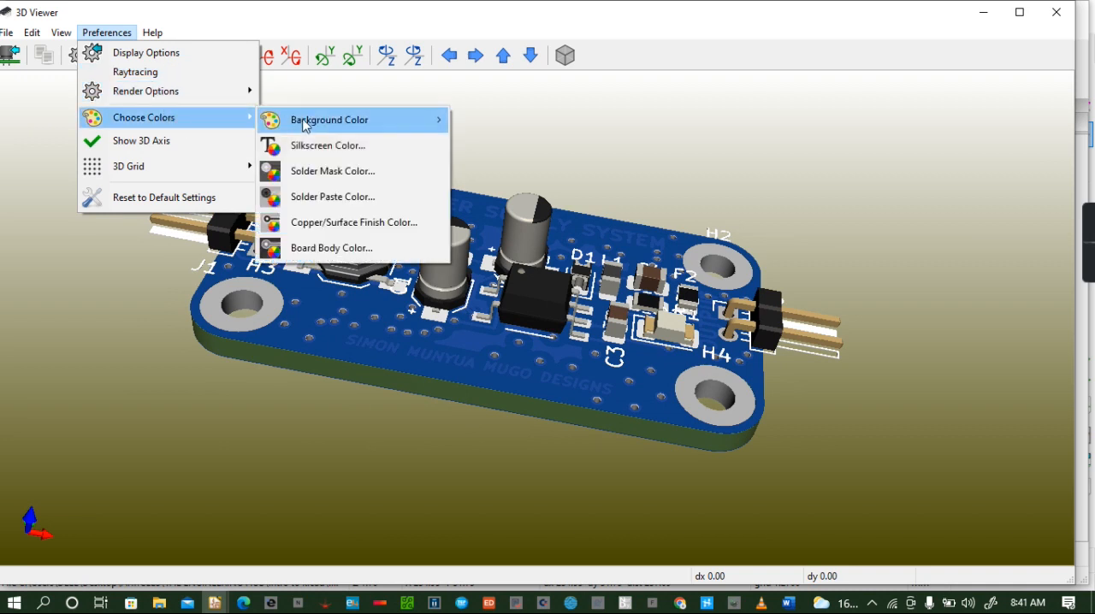
click(356, 247)
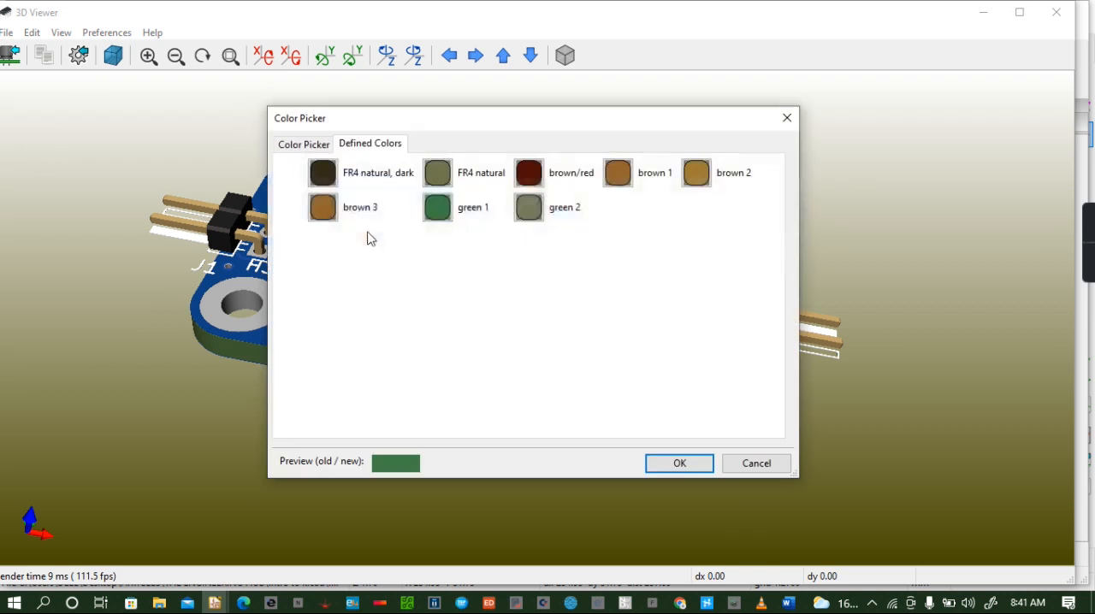
click(324, 174)
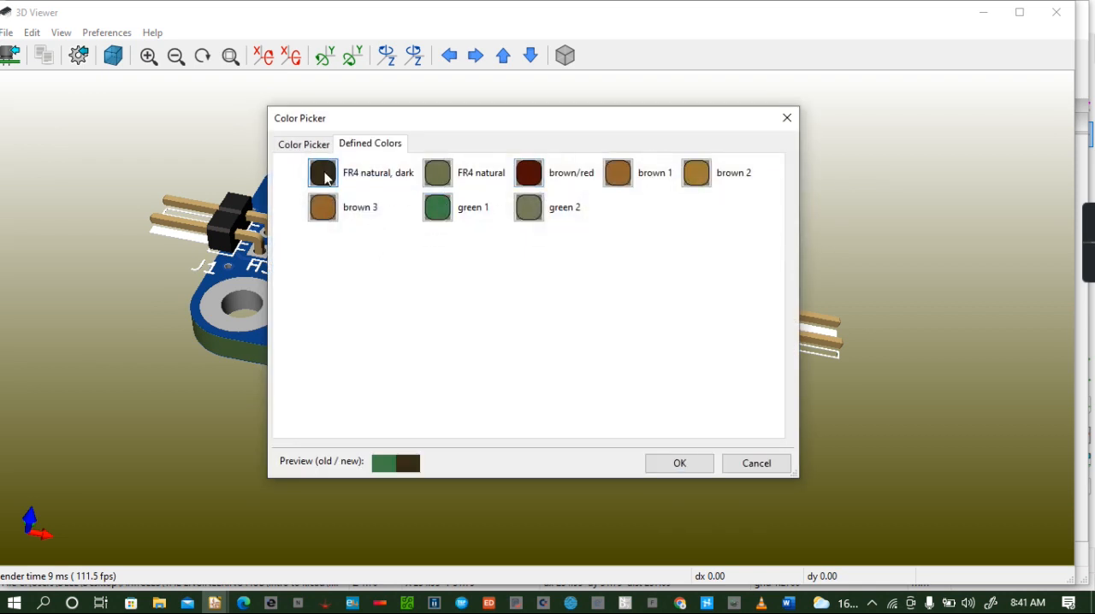
click(707, 462)
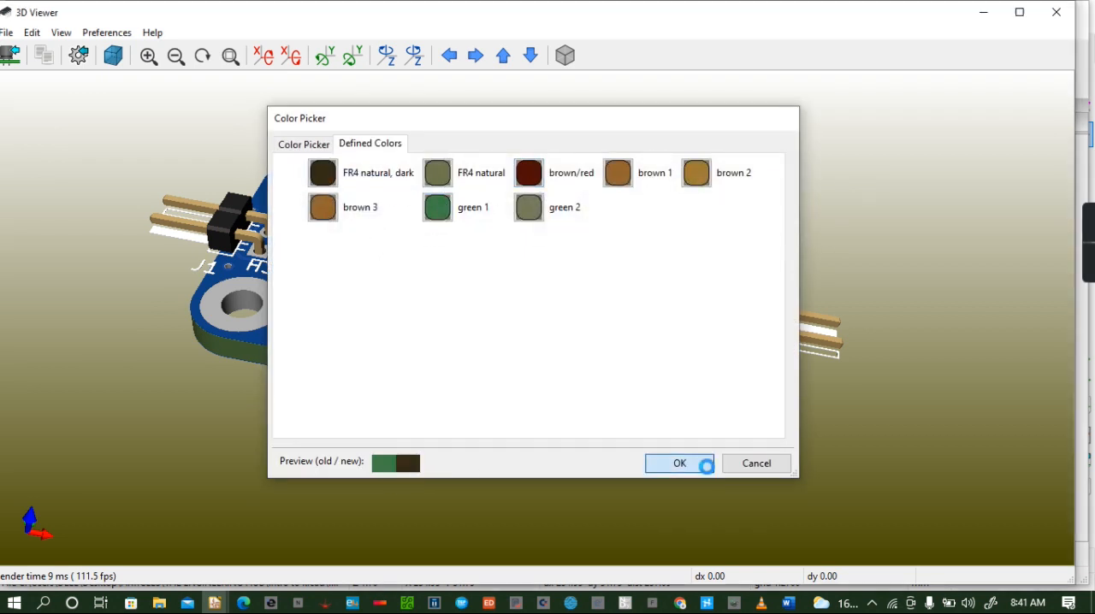
- Orient the board in a tilted view of the component side and export it as a JPEG image named intro
drag(432, 325, 467, 198)
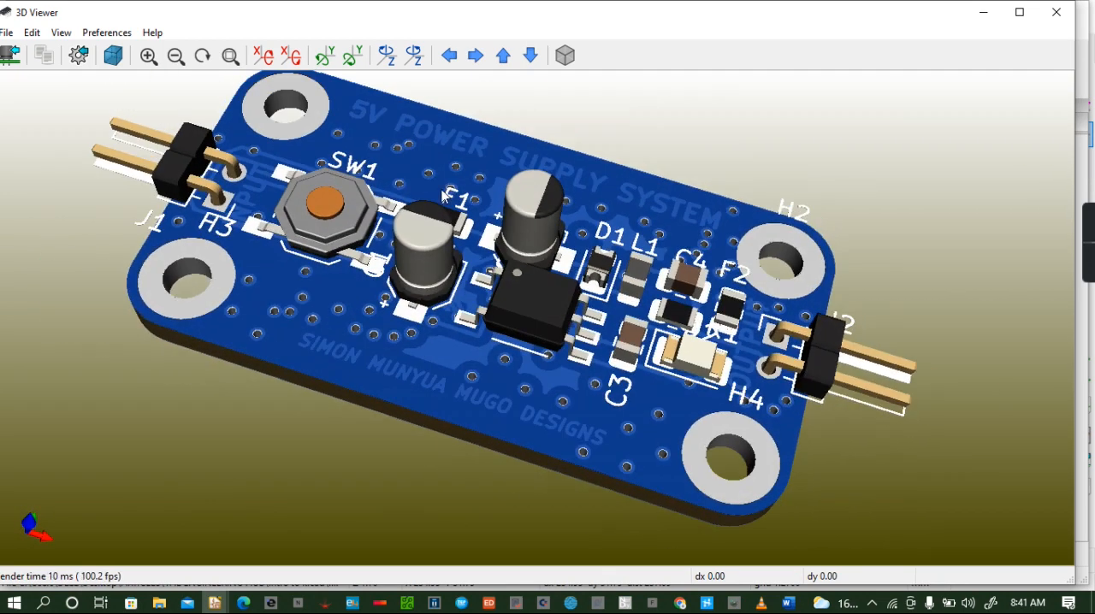
drag(461, 159, 418, 134)
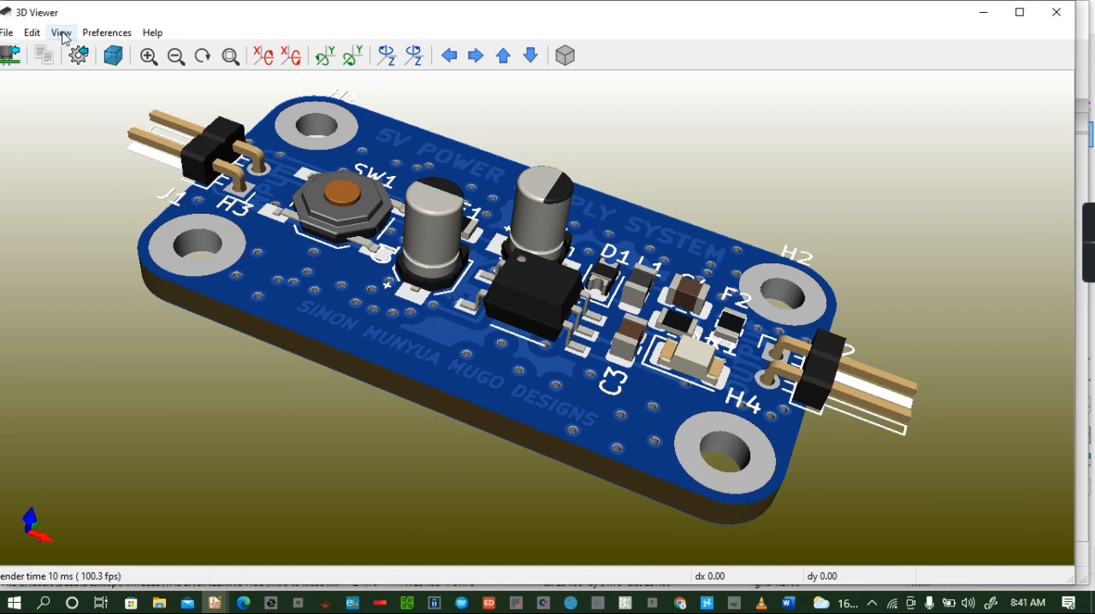
click(10, 36)
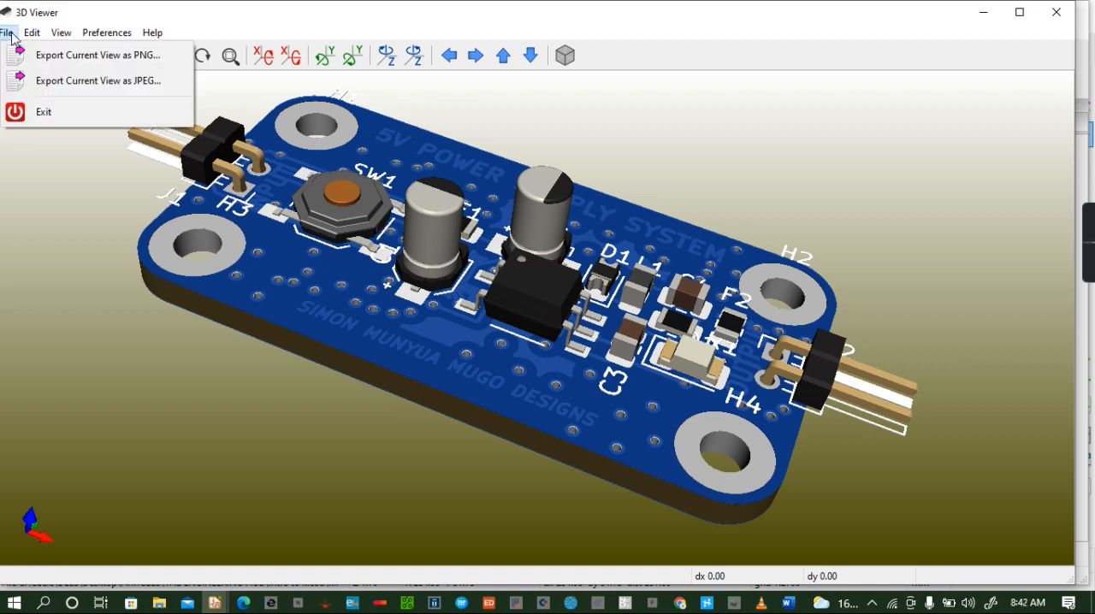
click(116, 84)
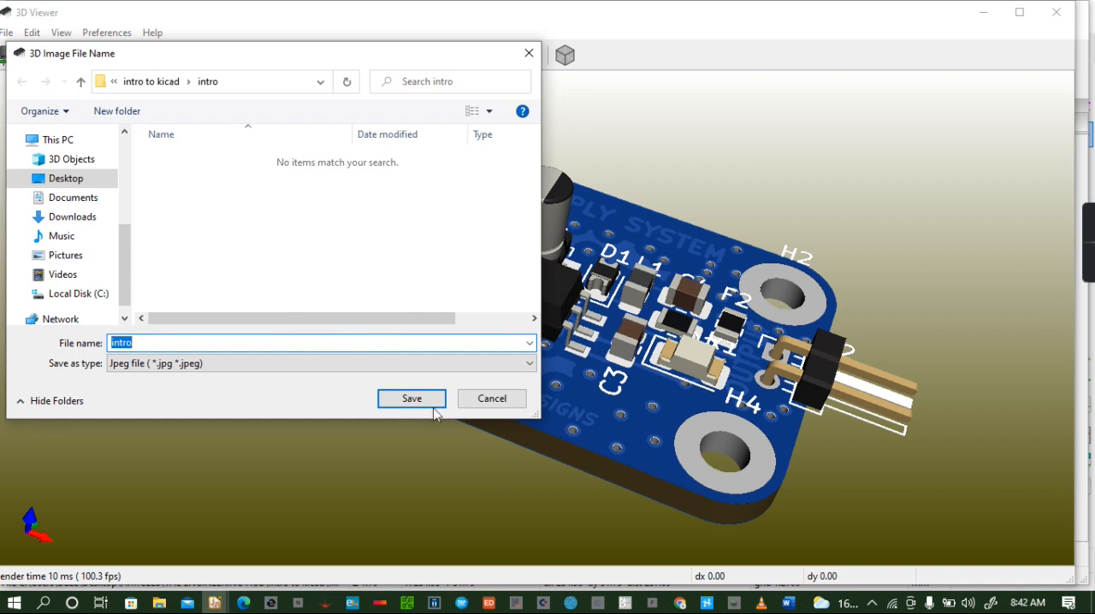
click(412, 400)
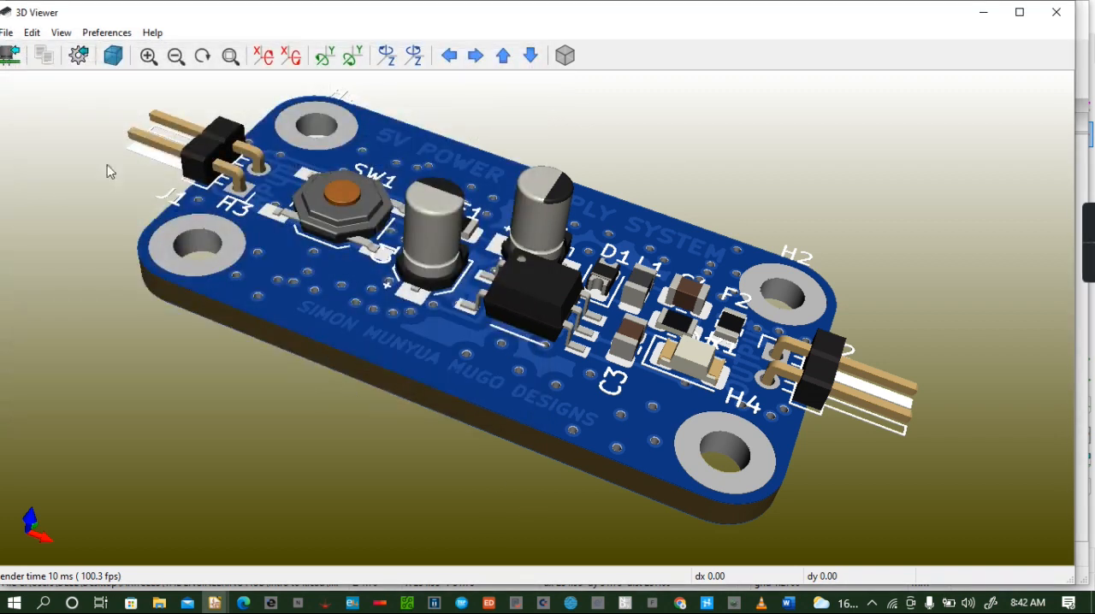
- Export the same tilted 3D view as a PNG image named intro1
click(6, 32)
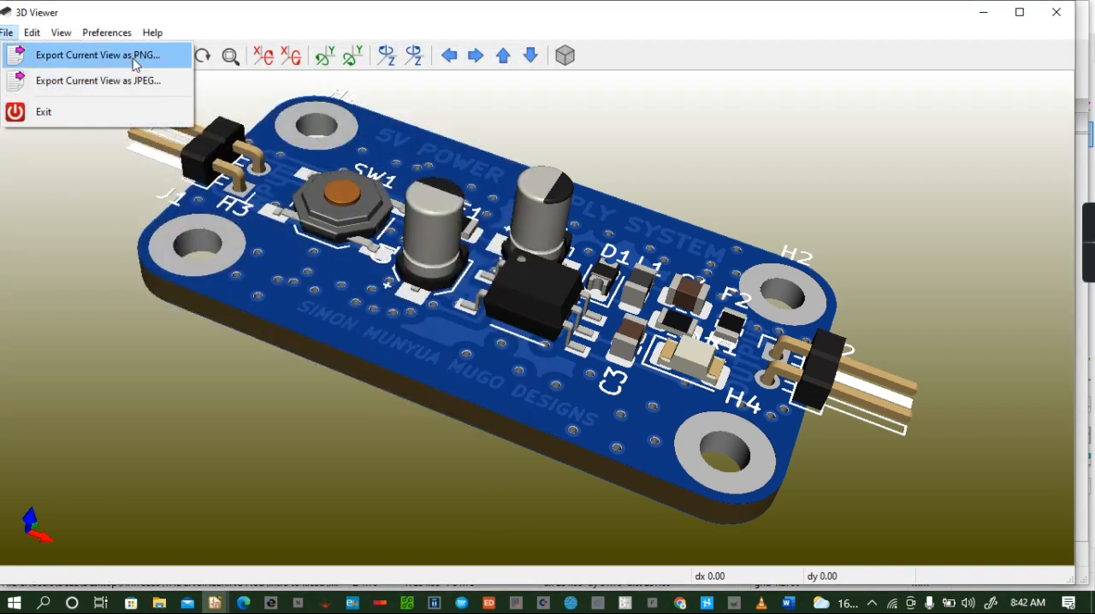
click(135, 62)
click(143, 342)
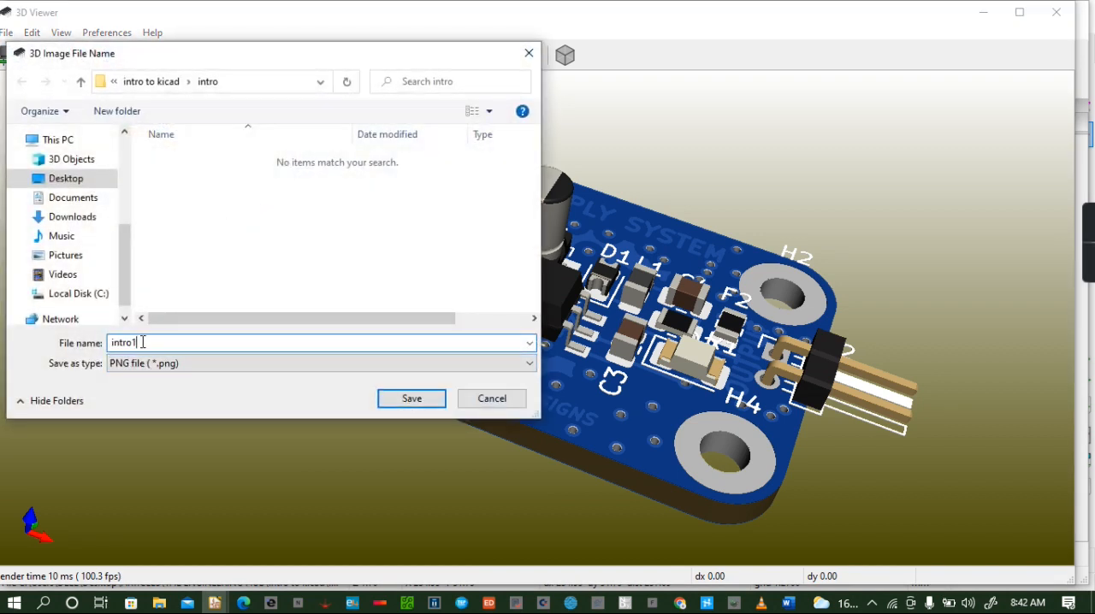
click(420, 402)
- Close the 3D view and return to the board layout
drag(447, 345, 419, 357)
drag(345, 269, 354, 244)
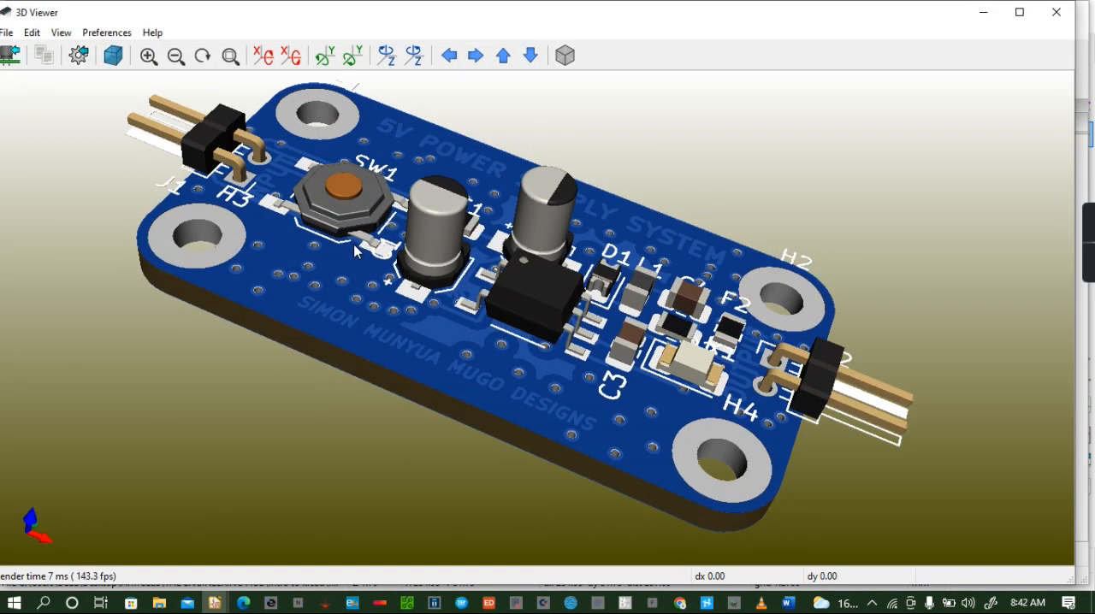
click(1057, 12)
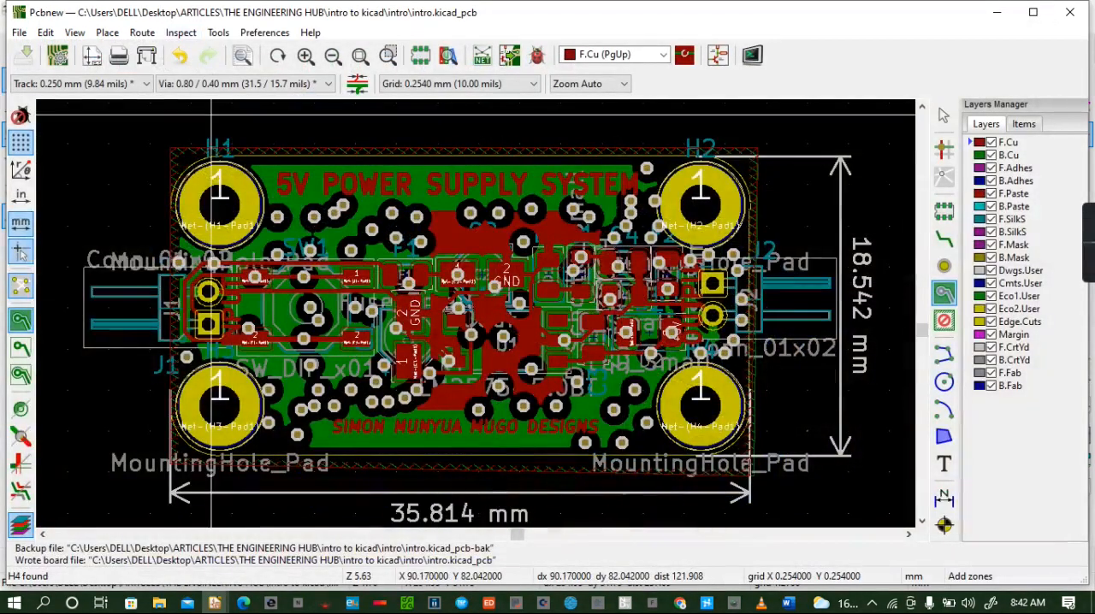
- Plot the board in Gerber format for the copper, paste, silkscreen, mask and Edge.Cuts layers, including the Gerber job file
click(19, 32)
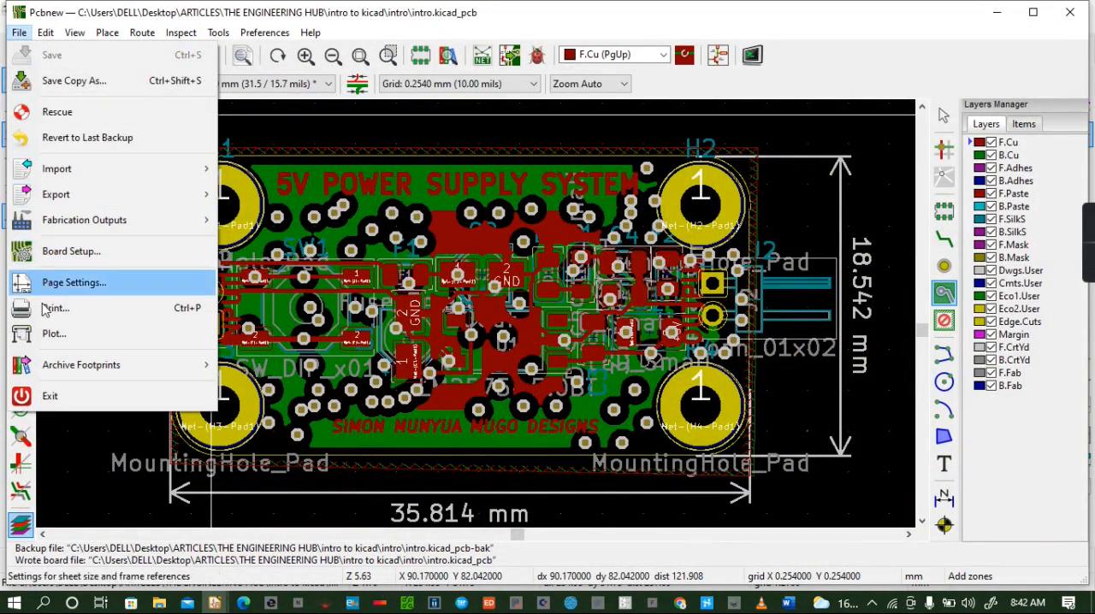
click(51, 334)
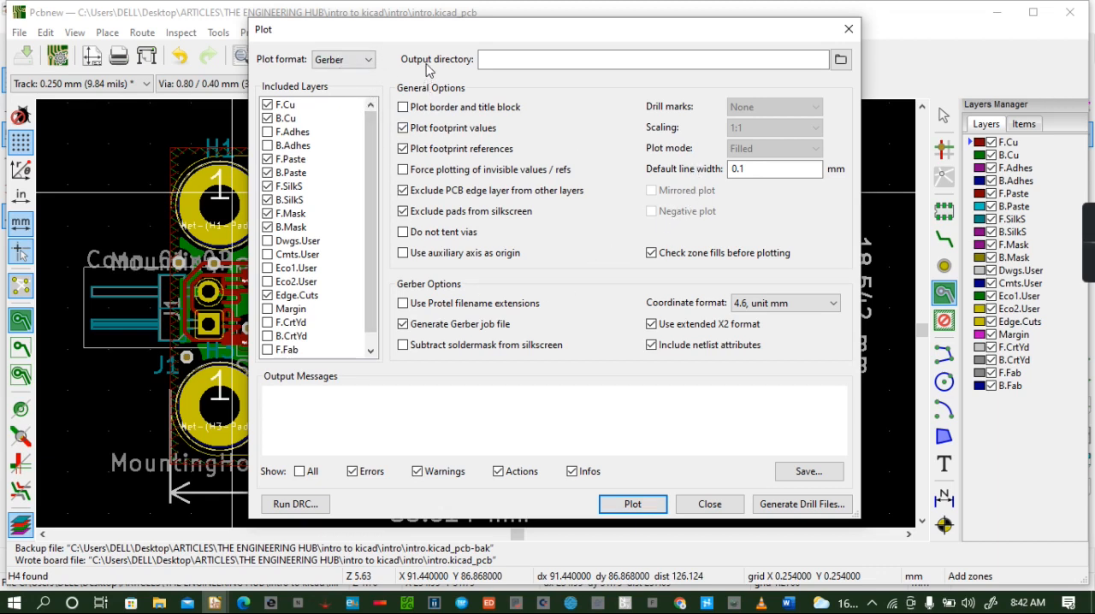
click(346, 65)
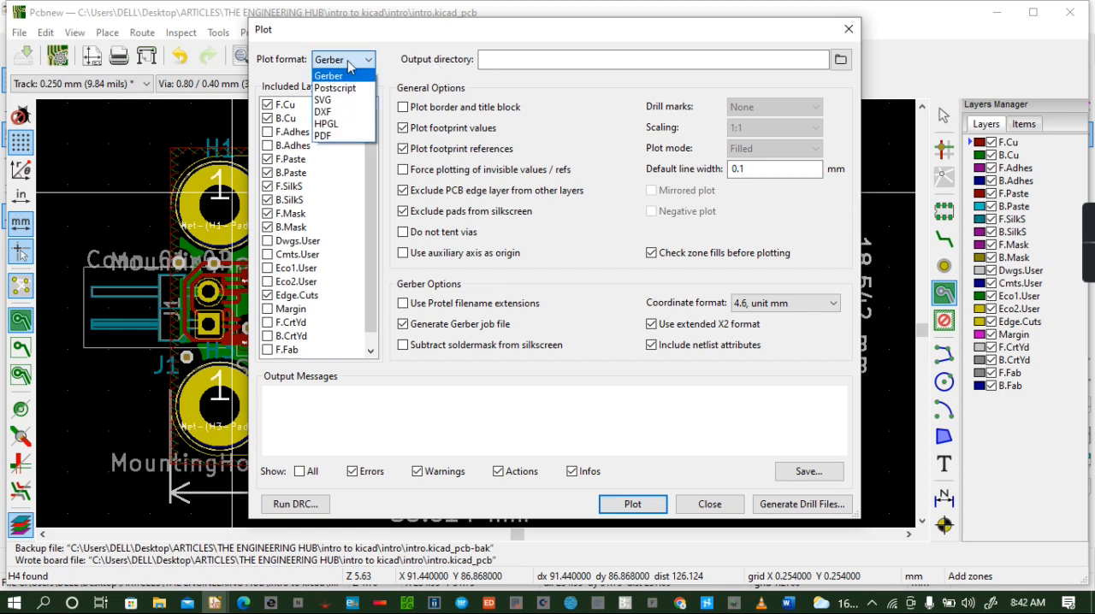
click(349, 64)
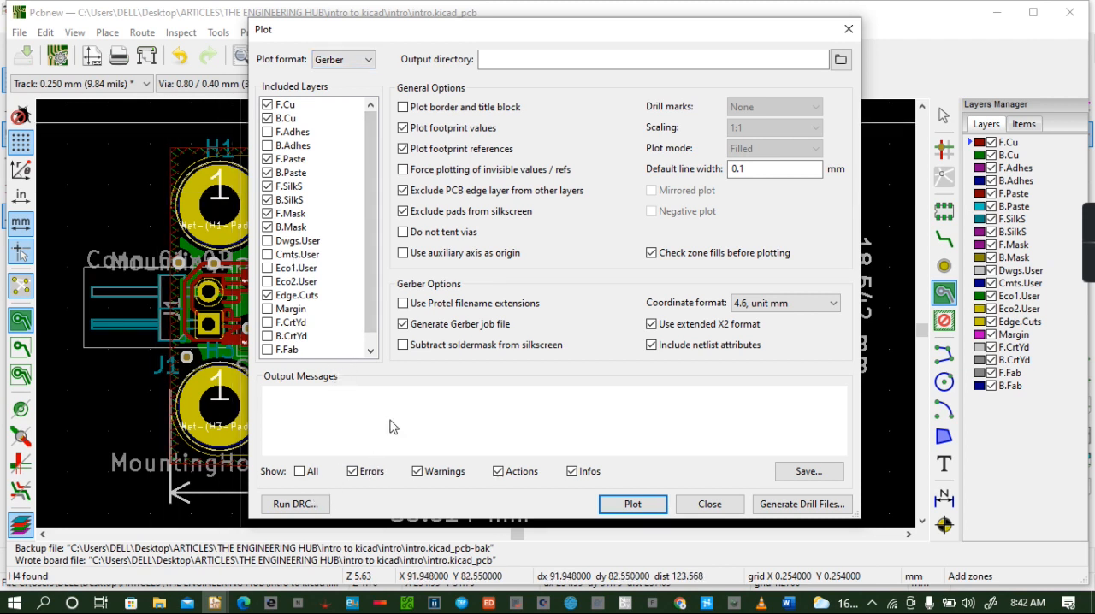
click(633, 504)
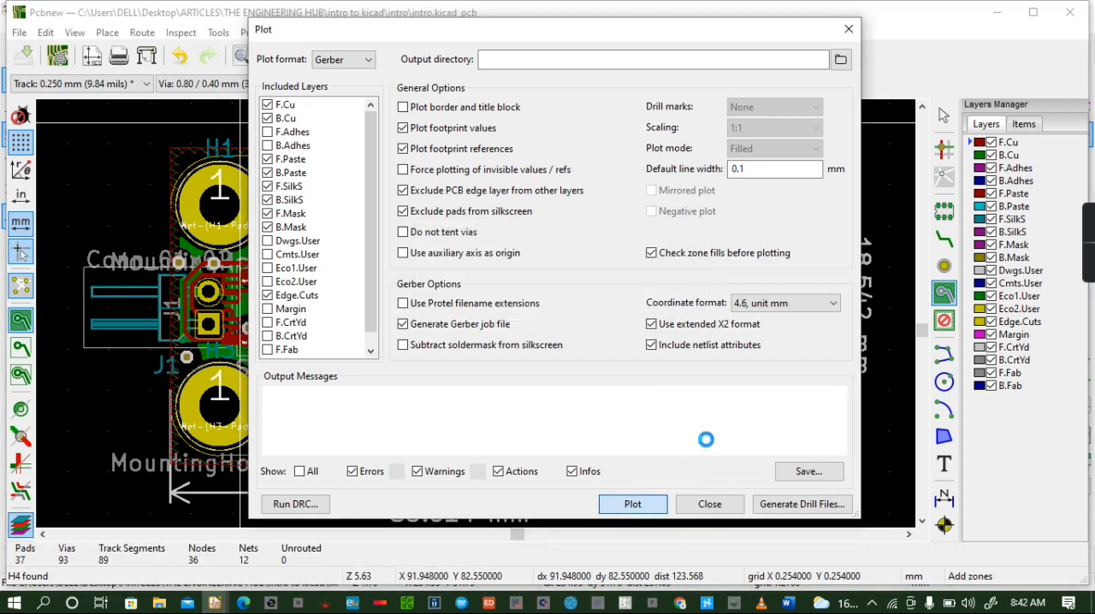
- Generate the Excellon drill files in millimetres and a PostScript drill map, and close the plotting dialogs
click(786, 505)
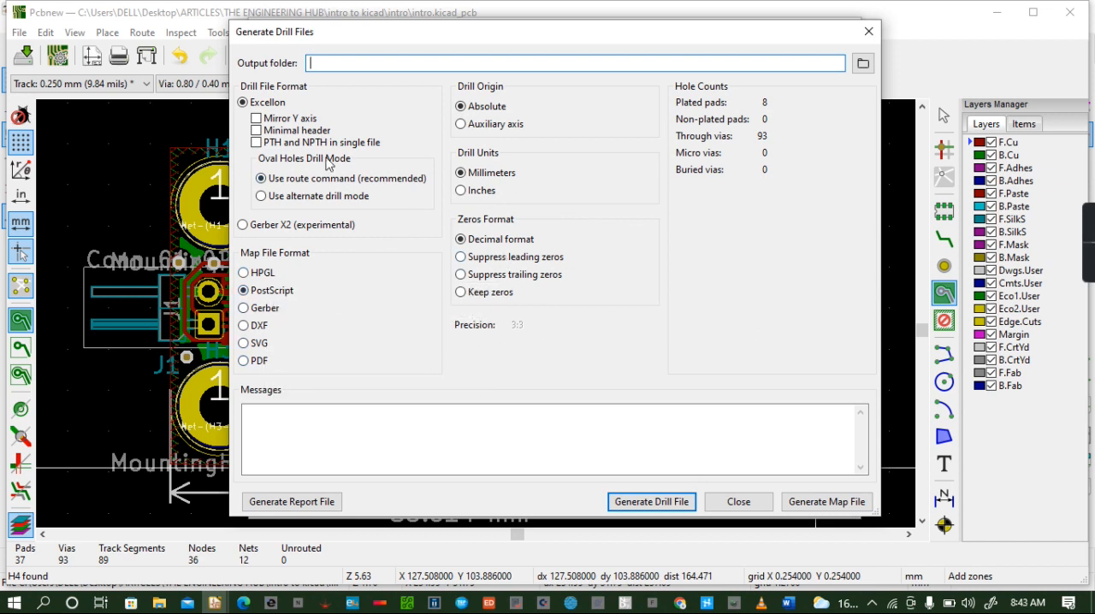
click(650, 502)
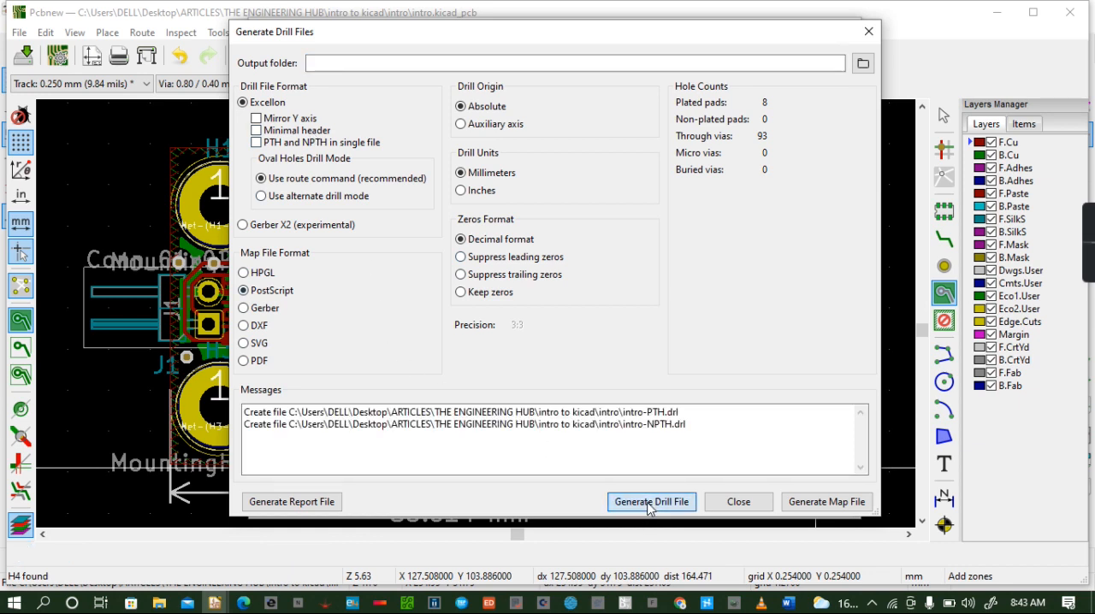
click(792, 501)
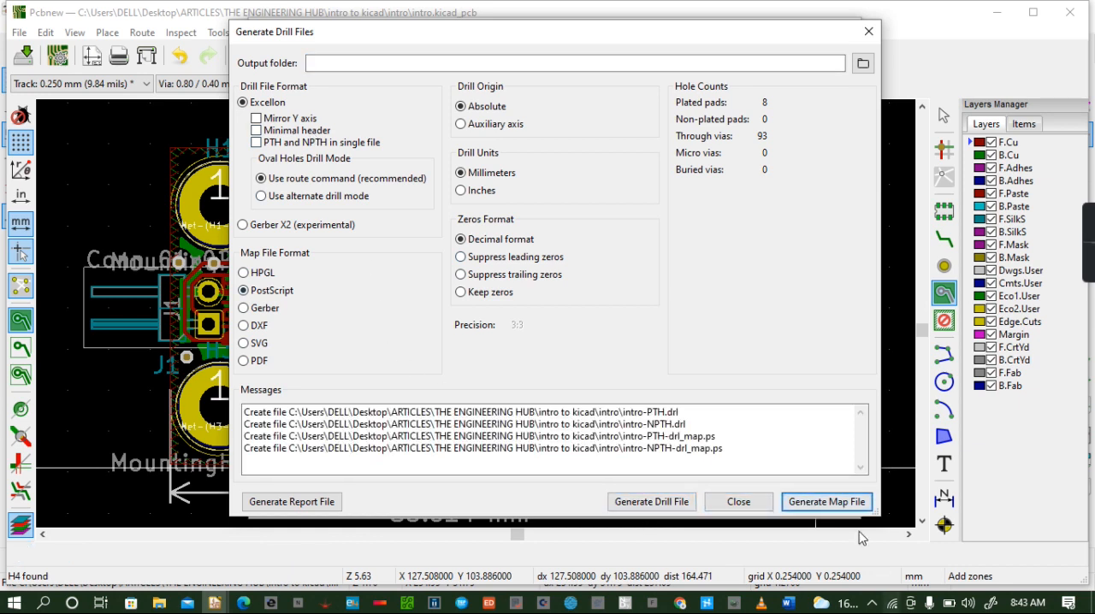
click(738, 502)
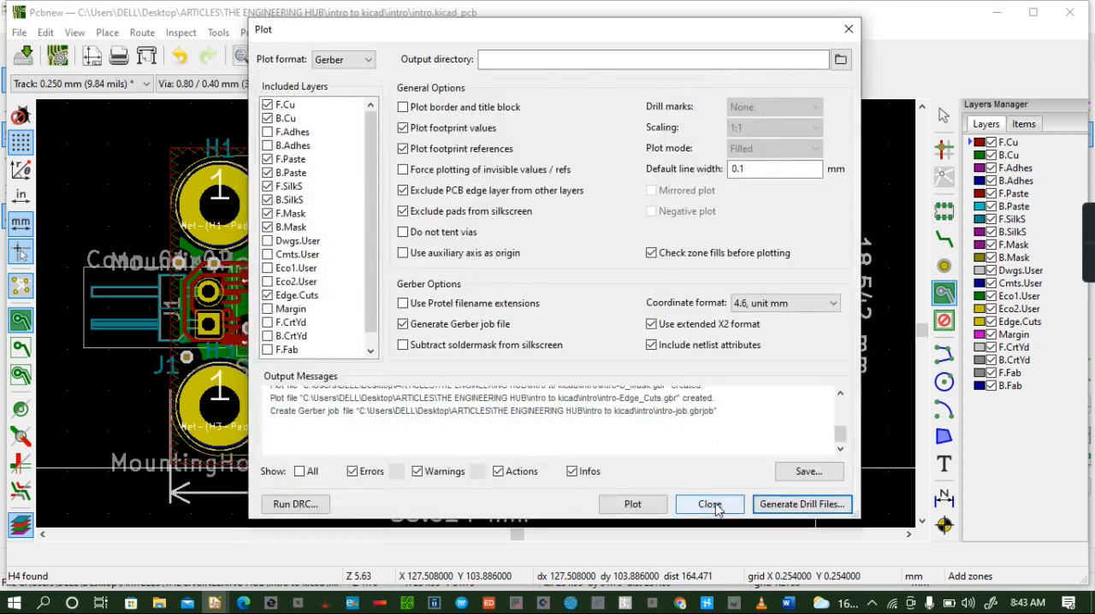
click(710, 502)
click(19, 33)
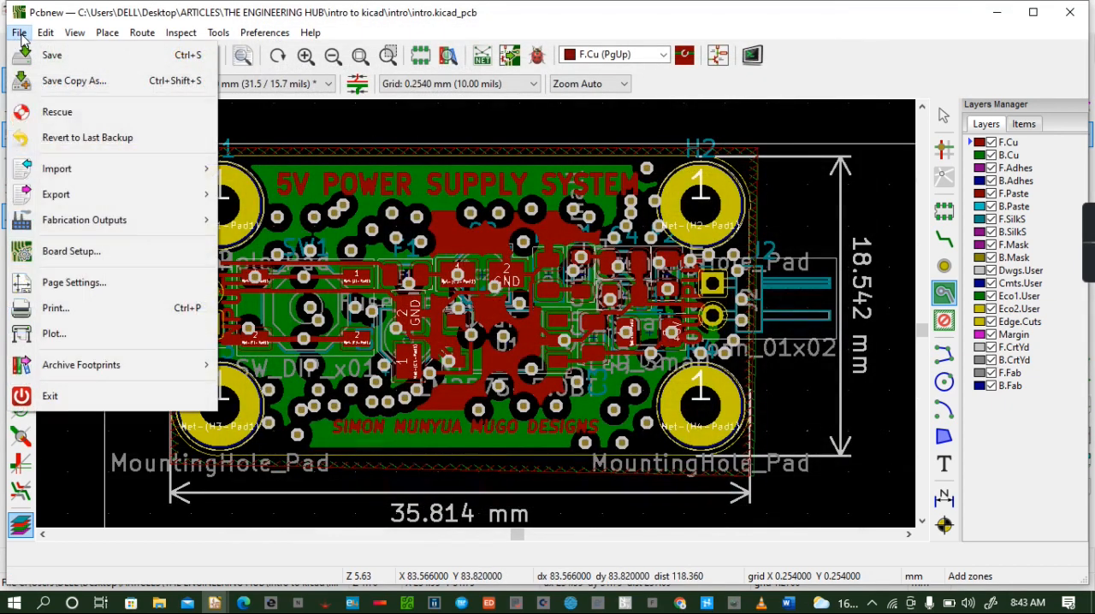
mouse_move(78, 227)
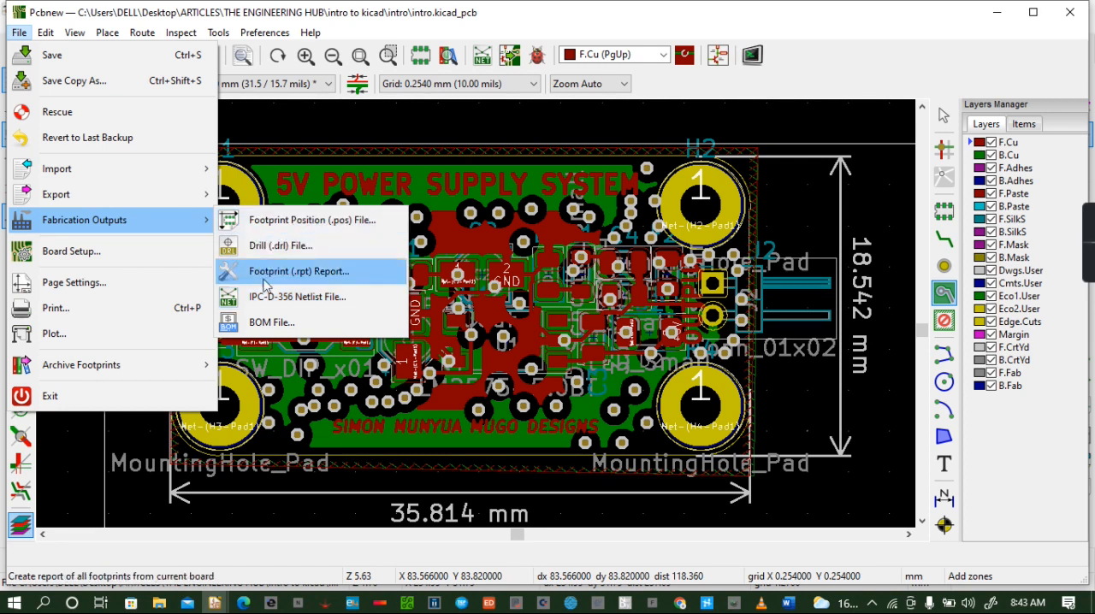
click(316, 118)
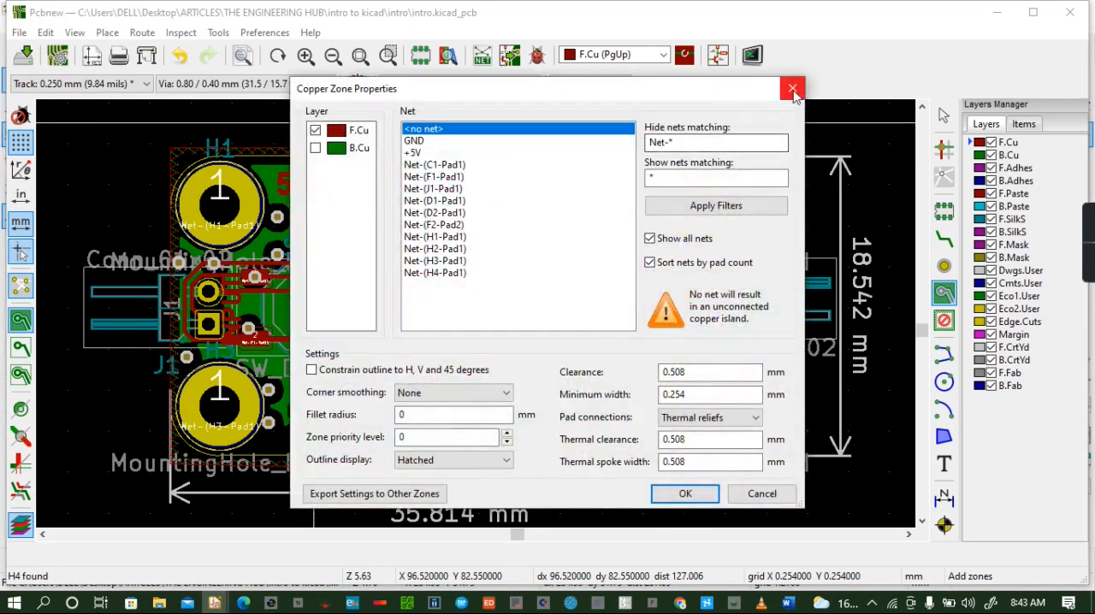
click(795, 93)
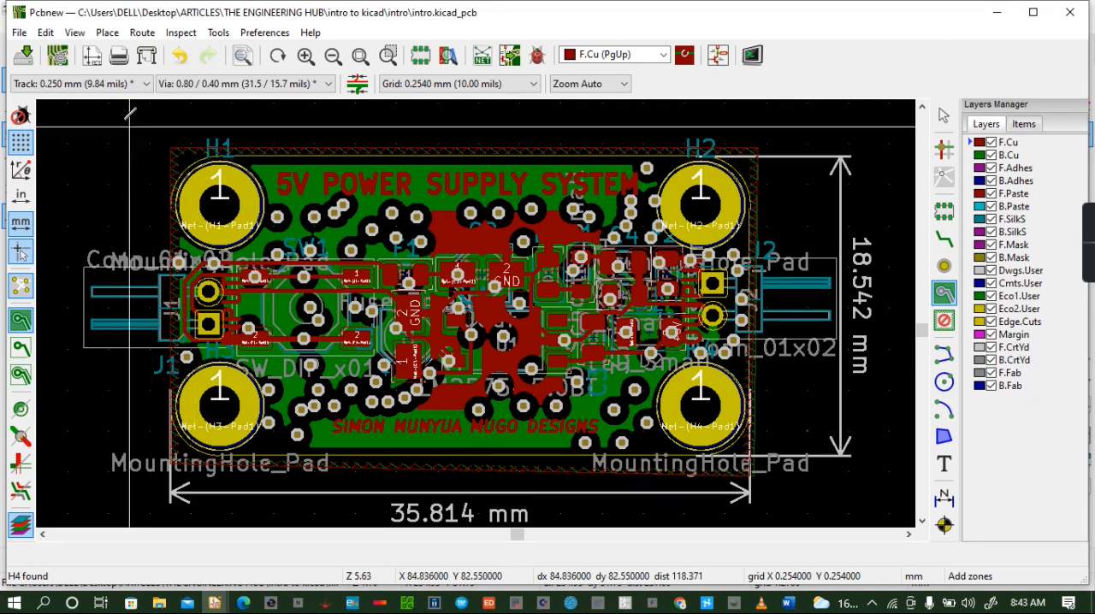
- Open the board in 3D and examine the component side enlarged and from several tilted angles
click(75, 32)
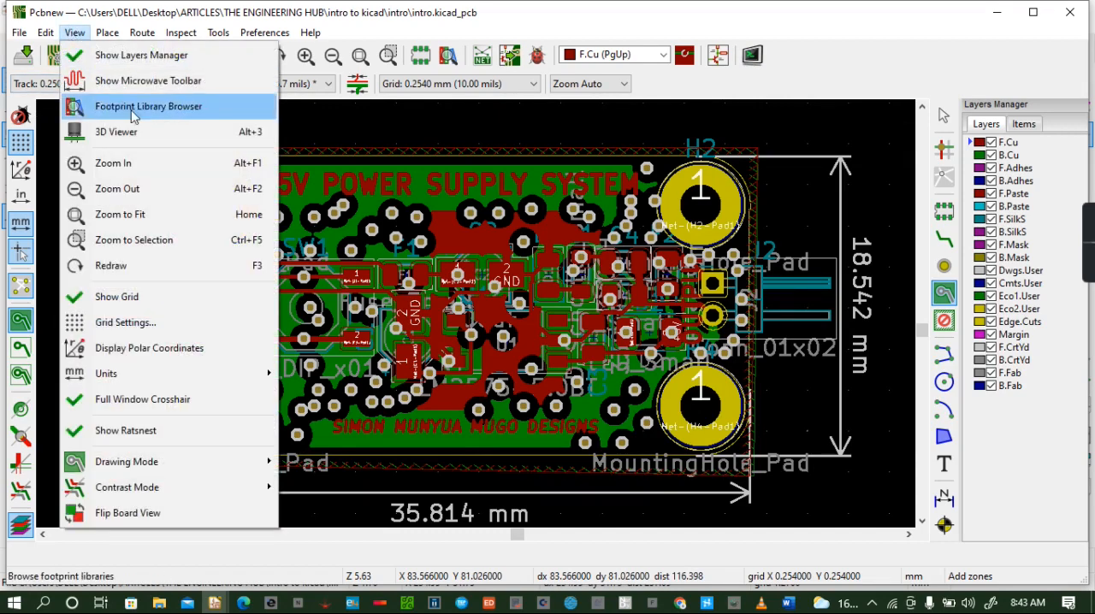
click(120, 132)
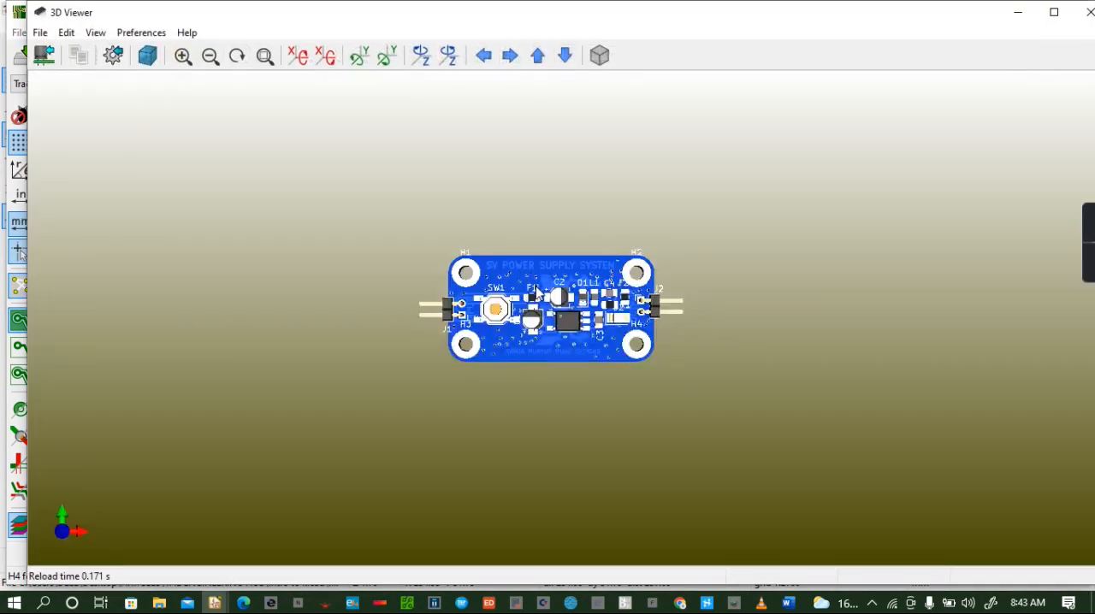
scroll(529, 279, up, 2)
drag(529, 279, 668, 363)
scroll(668, 363, up, 2)
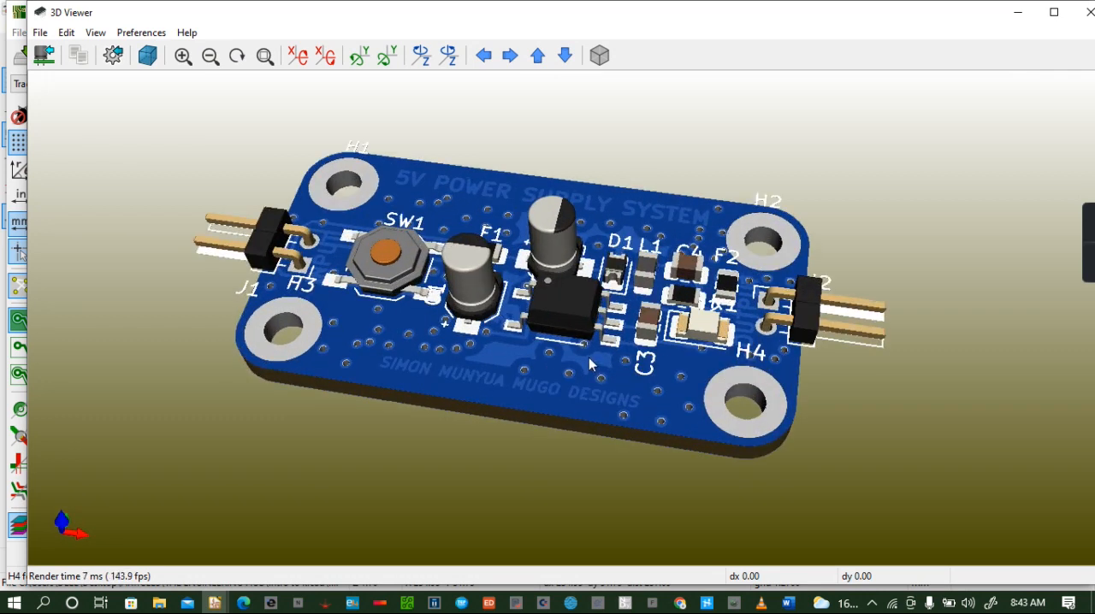
drag(588, 364, 587, 403)
drag(580, 358, 596, 387)
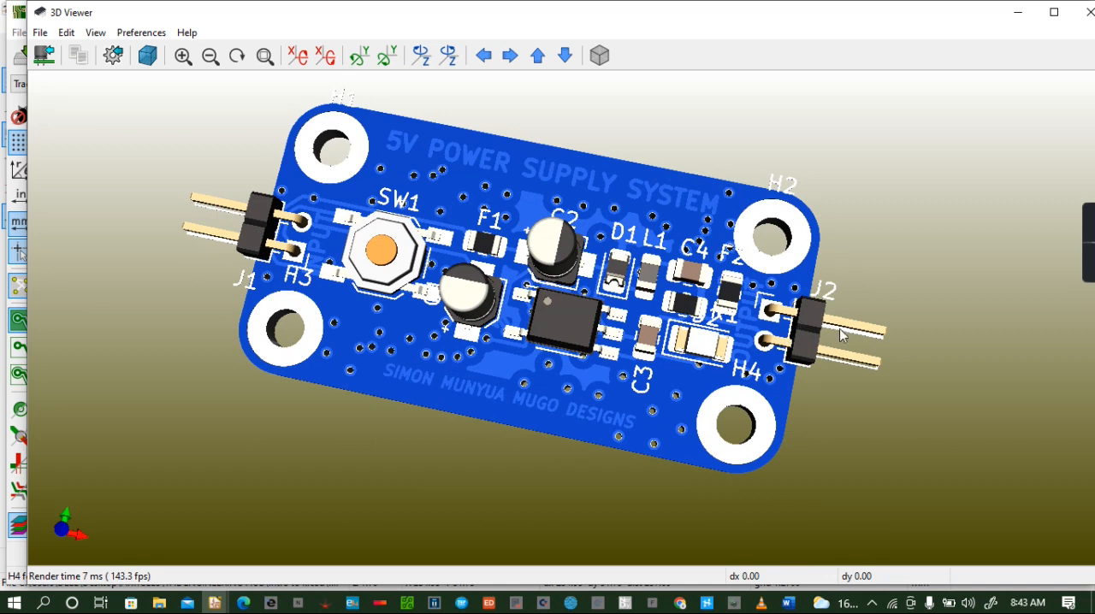
drag(609, 310, 590, 199)
drag(567, 264, 633, 199)
drag(614, 290, 455, 294)
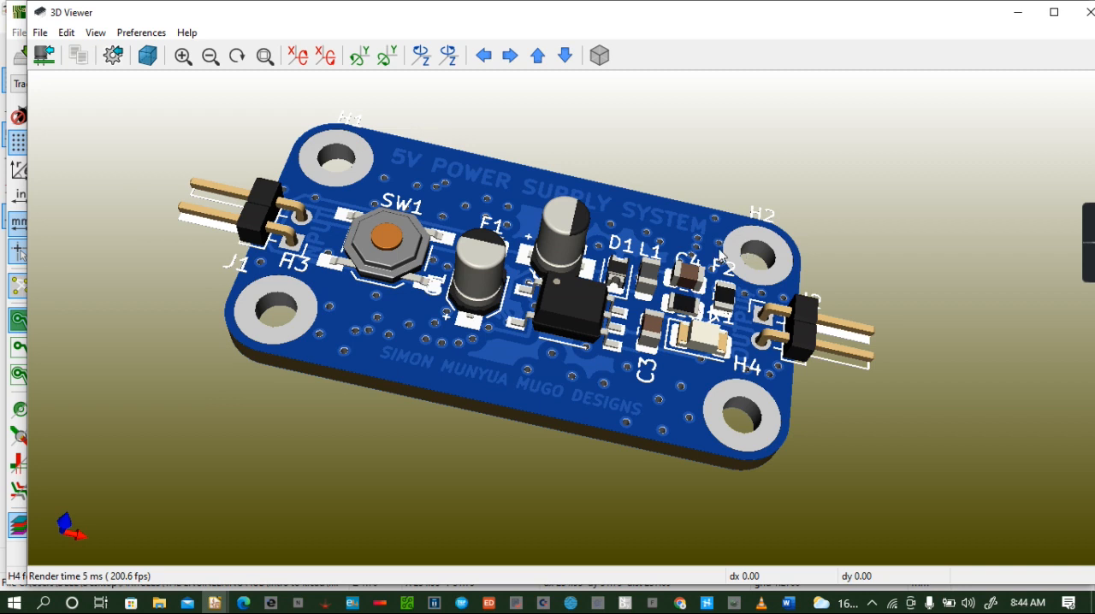
drag(593, 269, 587, 210)
drag(570, 282, 575, 181)
mouse_move(530, 419)
mouse_down()
mouse_move(511, 306)
mouse_move(516, 220)
mouse_move(475, 408)
mouse_move(579, 376)
mouse_move(576, 326)
mouse_move(561, 398)
mouse_move(541, 384)
mouse_move(544, 316)
mouse_up()
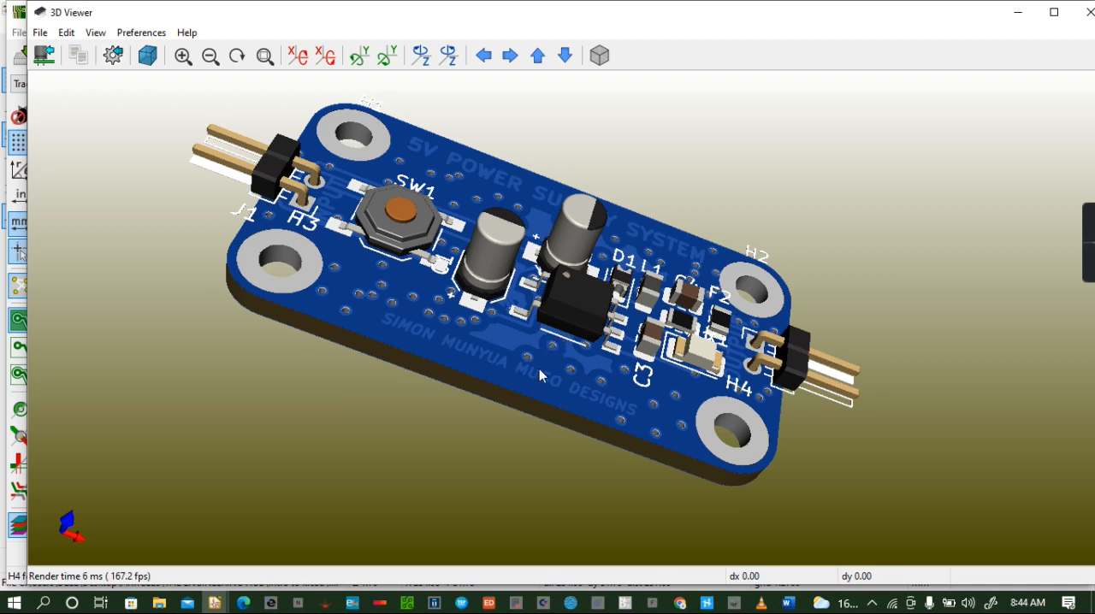
drag(539, 371, 550, 342)
drag(479, 399, 445, 317)
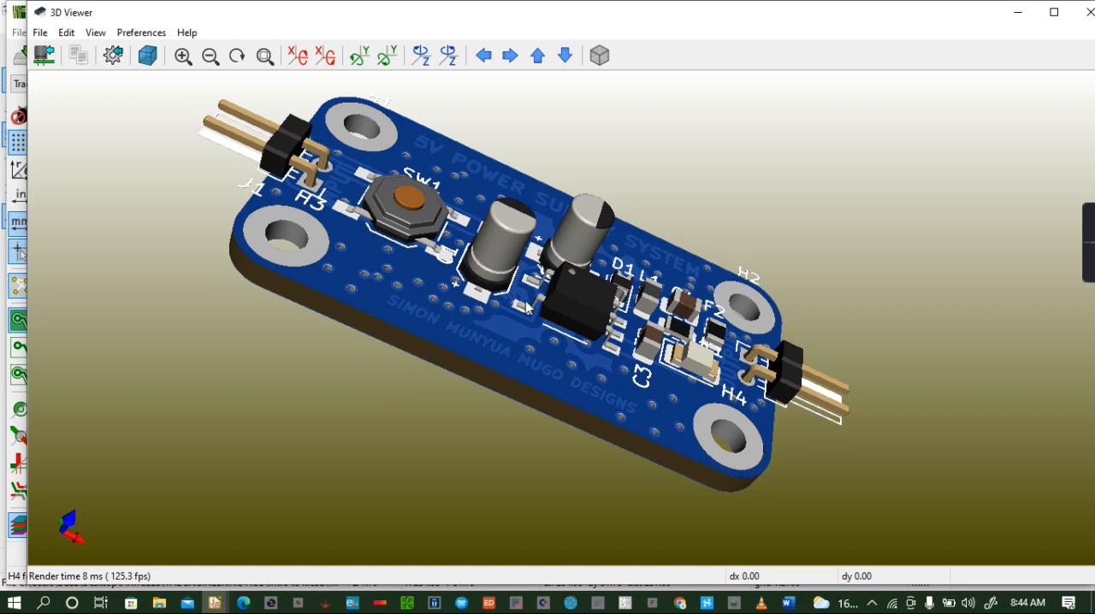
- Turn the 3D board over to examine its back side, and bring it round to a low side view of the components
drag(499, 304, 657, 274)
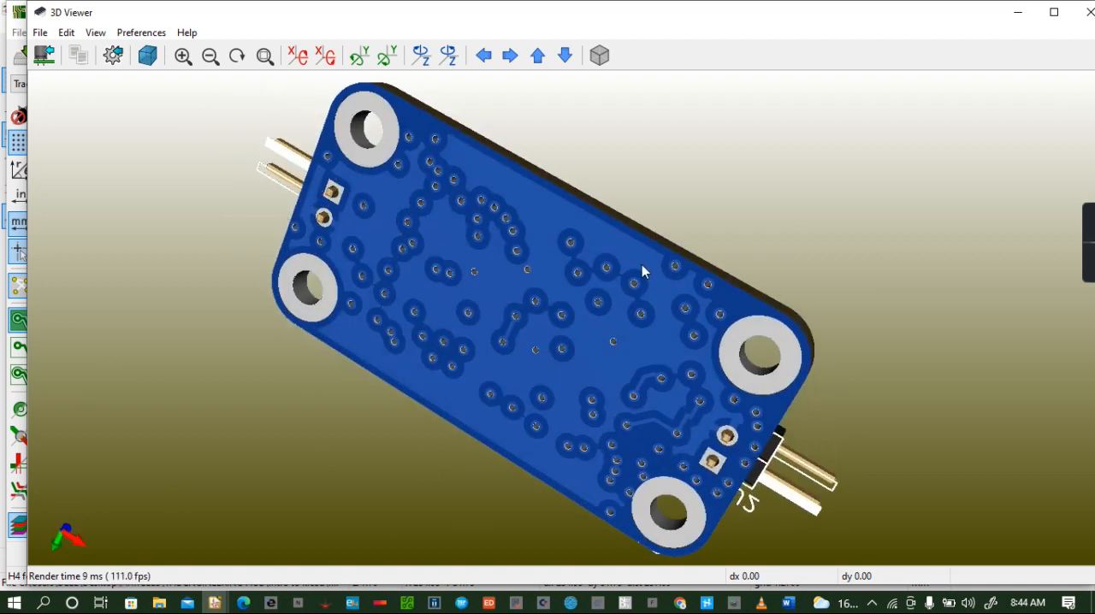
drag(644, 268, 579, 403)
drag(625, 237, 449, 242)
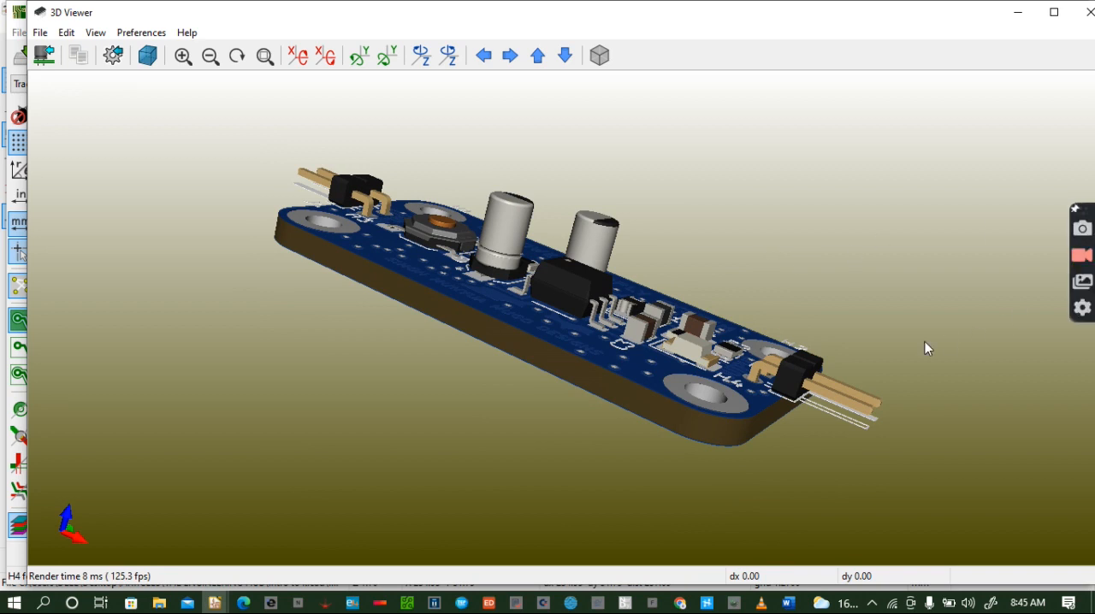